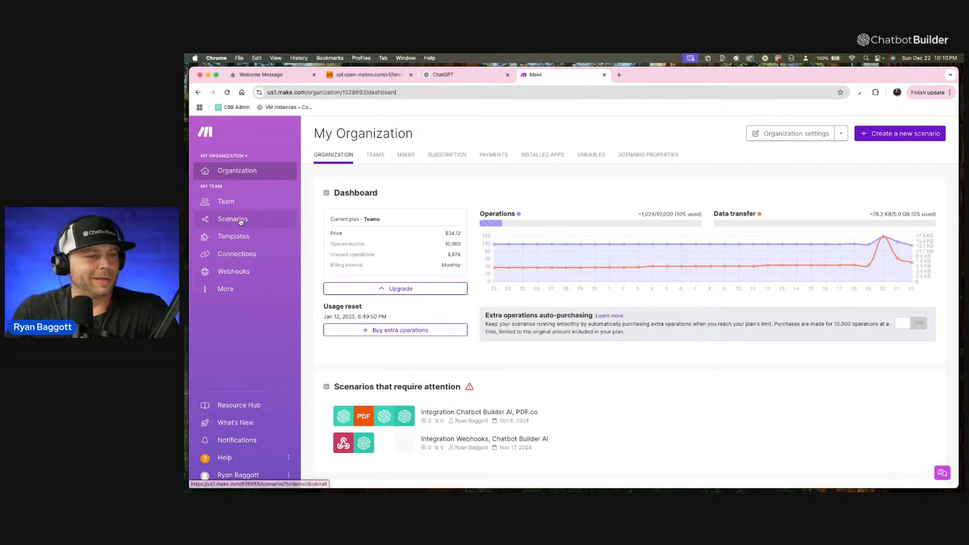
# Create a new scenario and add the Chatbot Builder AI "Send Flow to User" module to it.
pyautogui.click(914, 136)
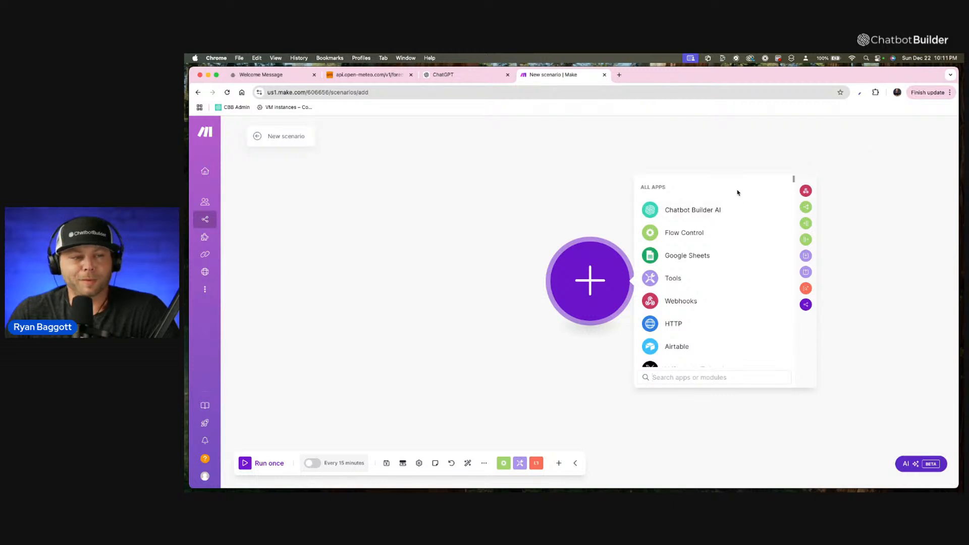
pyautogui.click(723, 214)
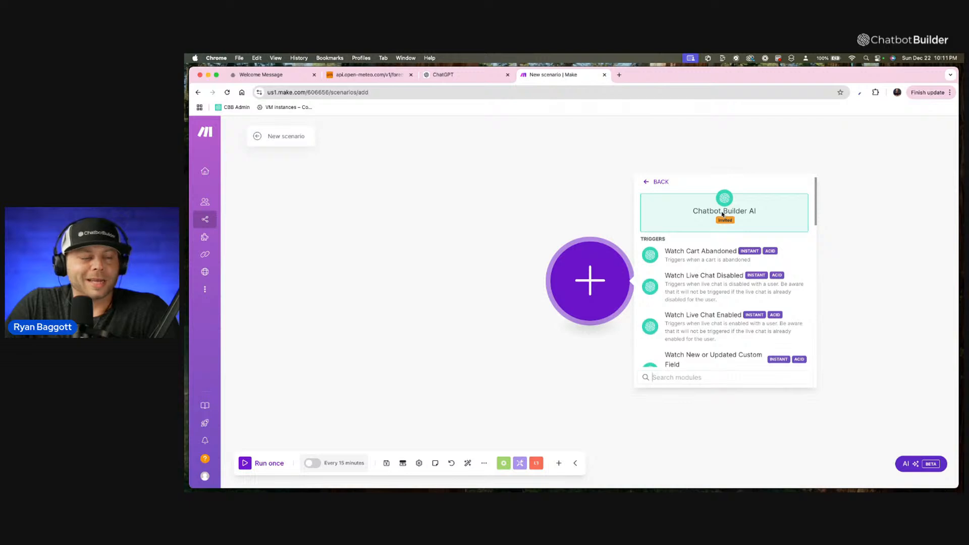
pyautogui.scroll(-3, 721, 222)
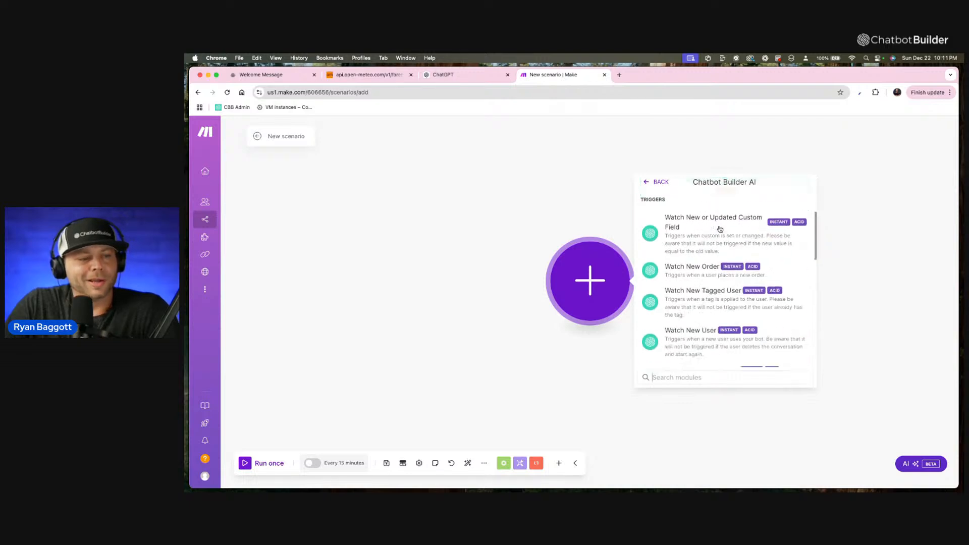
pyautogui.scroll(-1, 720, 229)
pyautogui.scroll(-5, 720, 228)
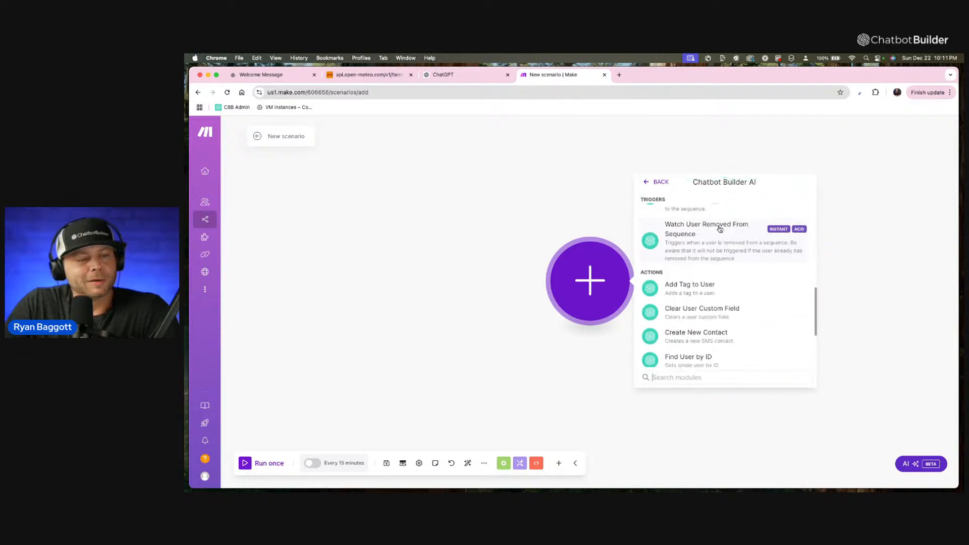
pyautogui.scroll(4, 719, 229)
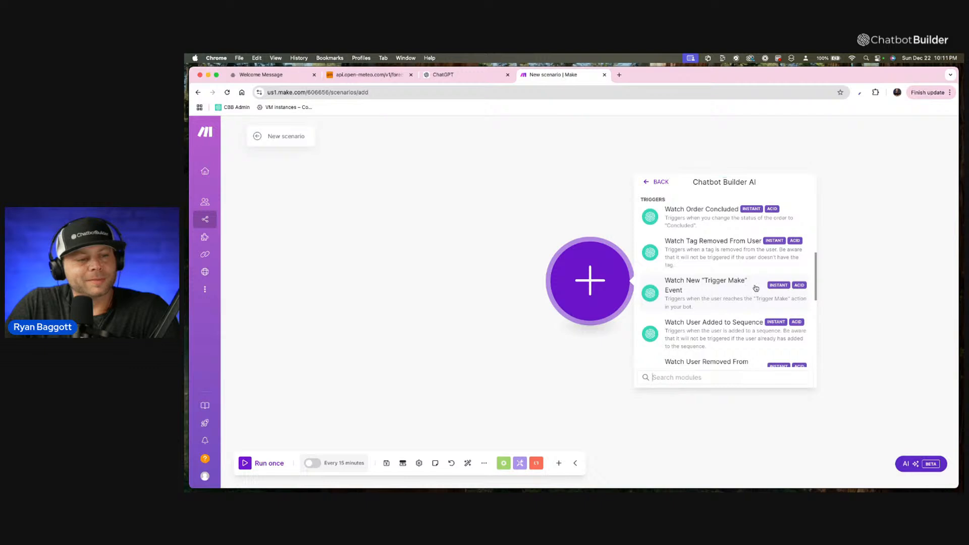
pyautogui.scroll(5, 747, 265)
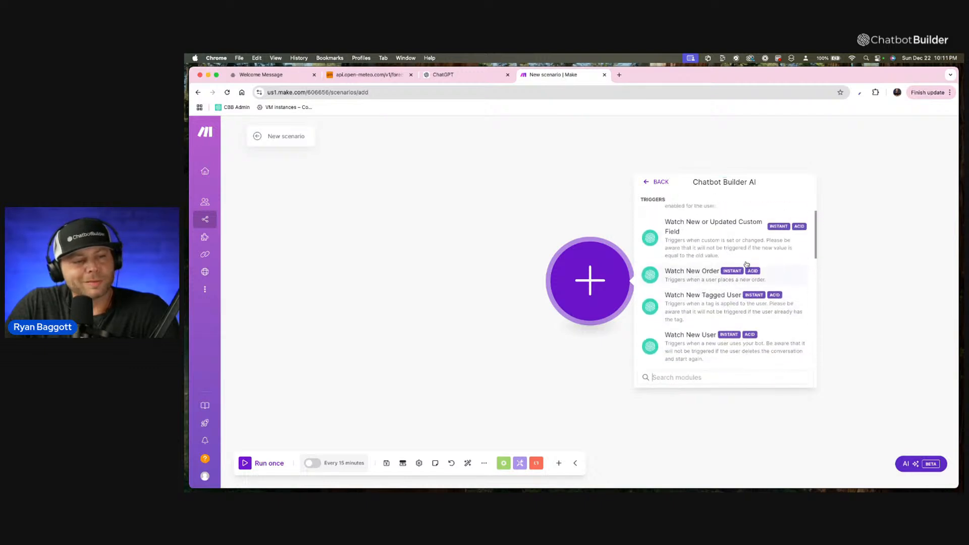
pyautogui.scroll(3, 746, 265)
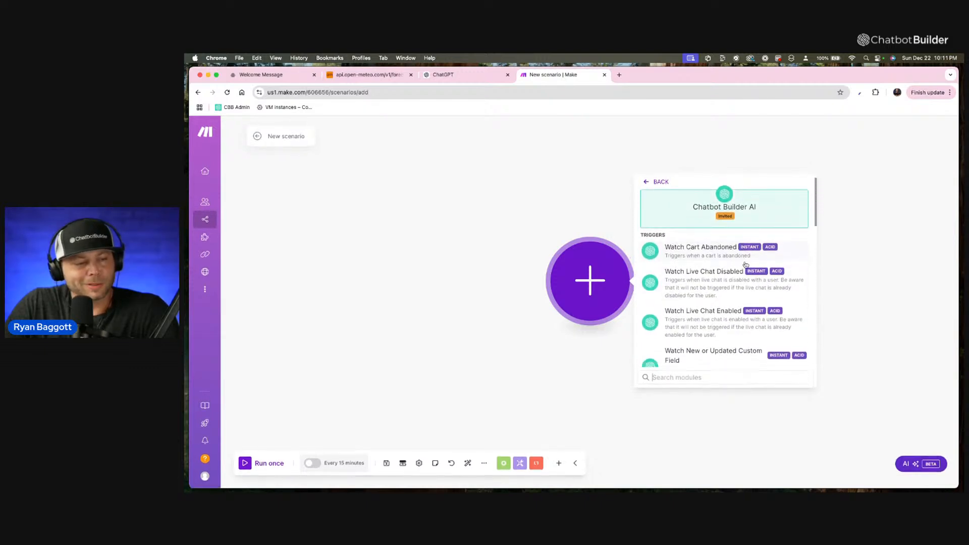
pyautogui.scroll(-4, 745, 265)
pyautogui.scroll(-2, 745, 265)
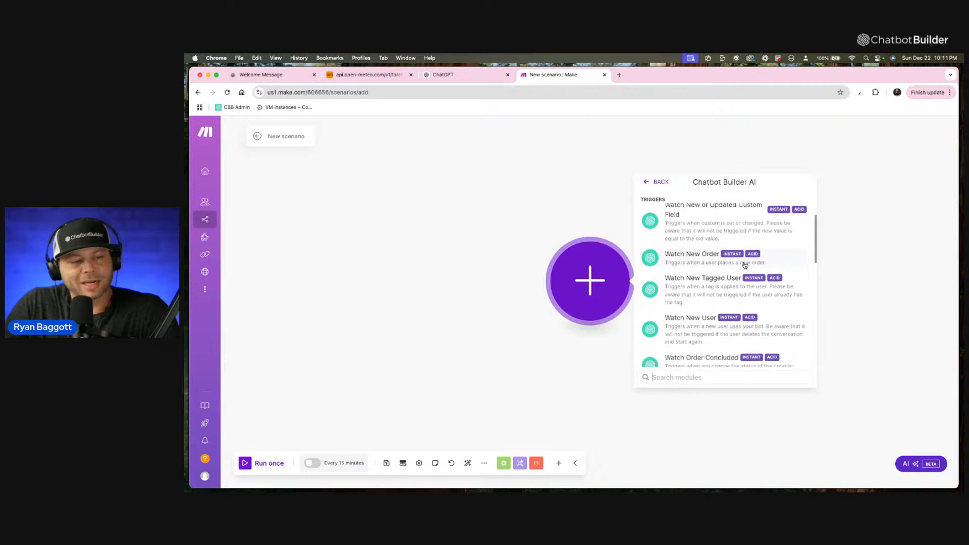
pyautogui.scroll(-3, 745, 266)
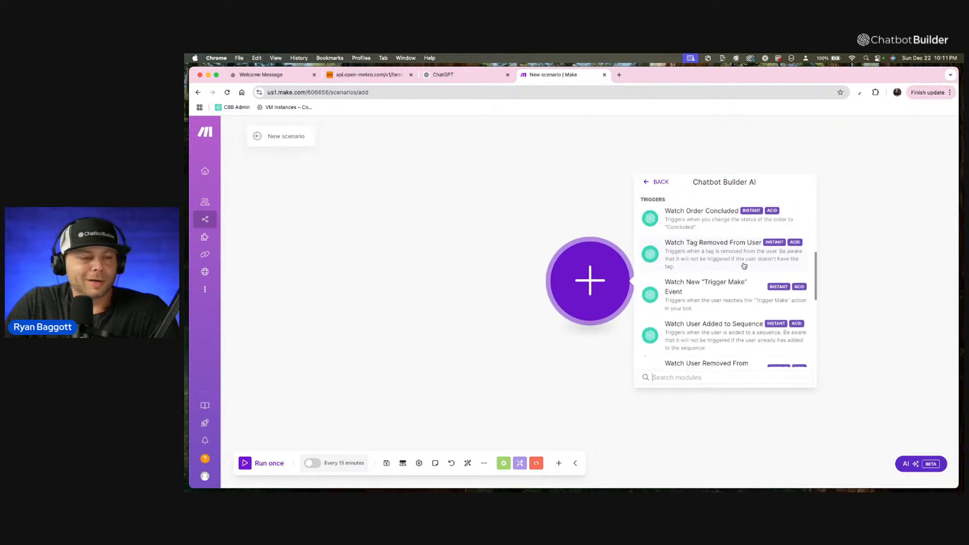
pyautogui.scroll(-4, 743, 266)
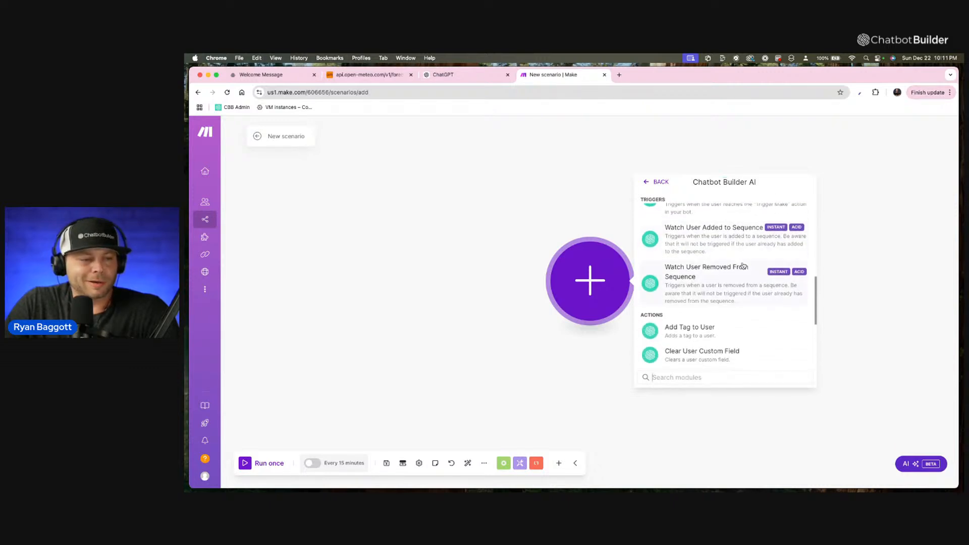
pyautogui.scroll(-1, 743, 266)
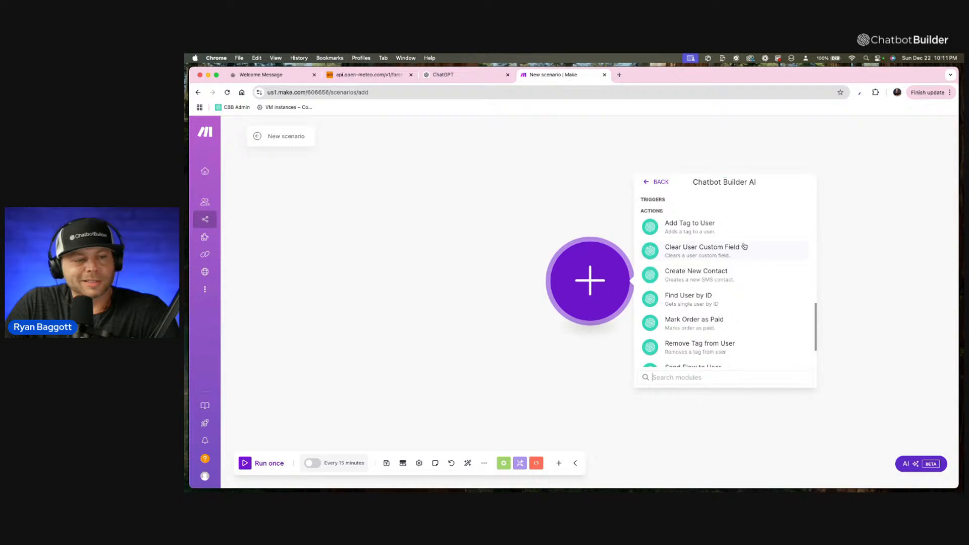
pyautogui.scroll(-2, 743, 246)
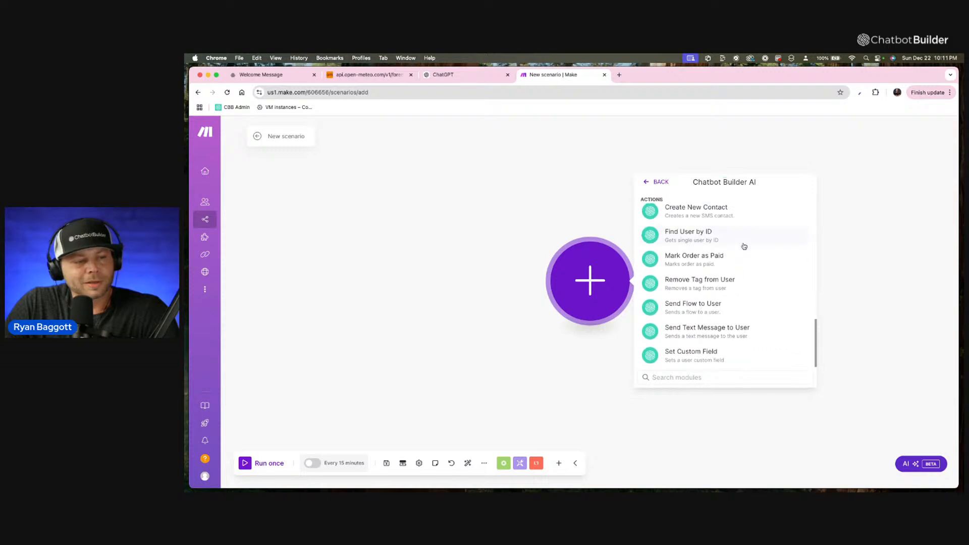
pyautogui.click(717, 306)
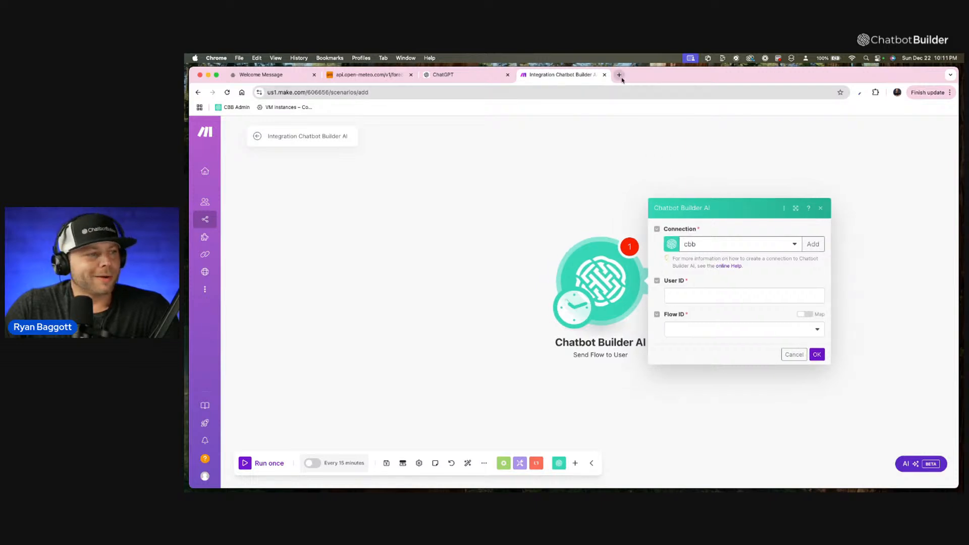
# Close the Welcome Message page and open chatbotbuilder.ai in a new browser tab.
pyautogui.click(314, 75)
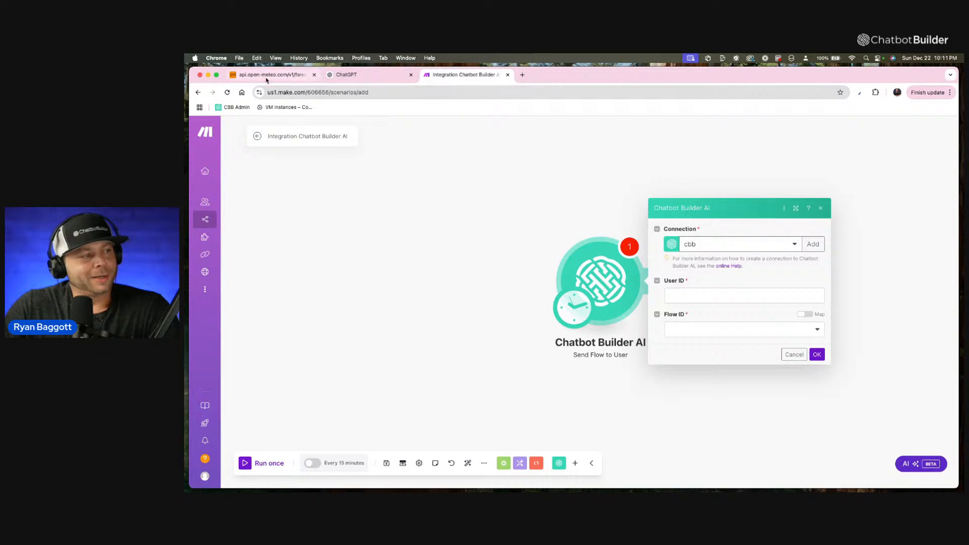
pyautogui.click(522, 75)
pyautogui.write('c')
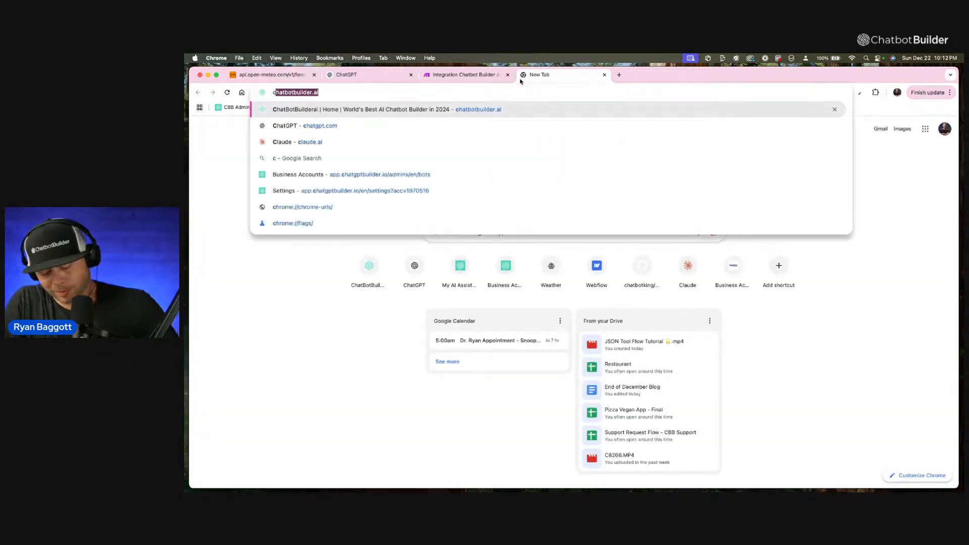
pyautogui.write('hatv')
pyautogui.press('Return')
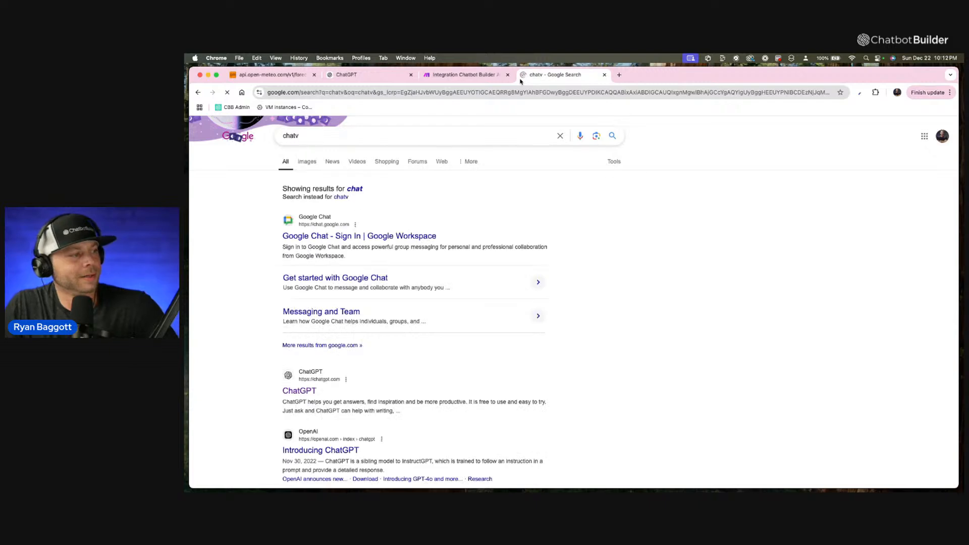
pyautogui.click(321, 92)
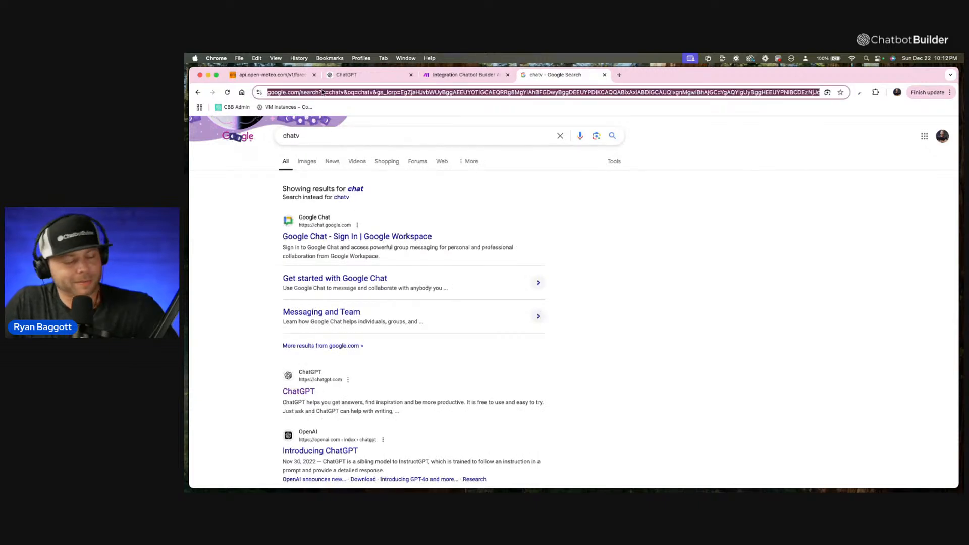
pyautogui.write('chatbotbuilder.ai')
pyautogui.press('Return')
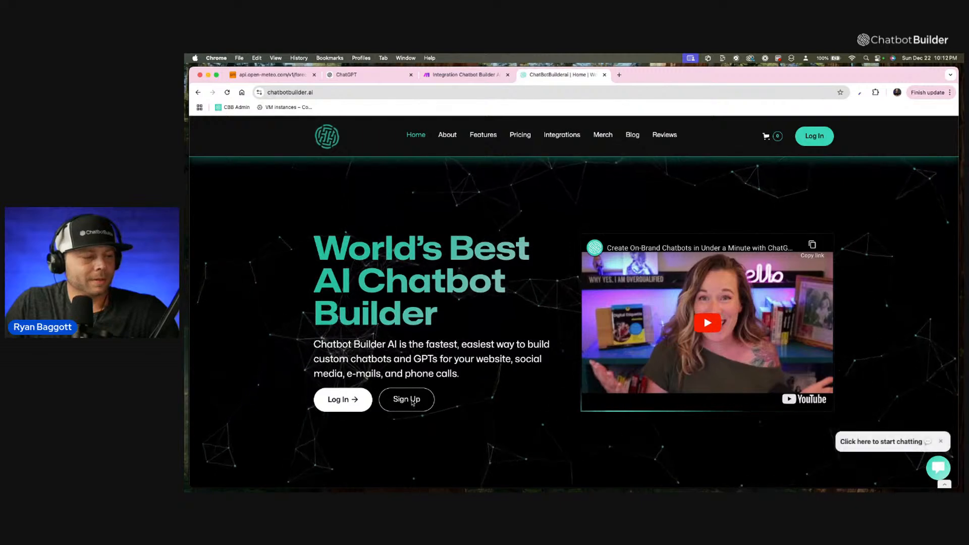
# View the sign-up form, return to the home page, and view the site's chat widget before closing it.
pyautogui.click(427, 407)
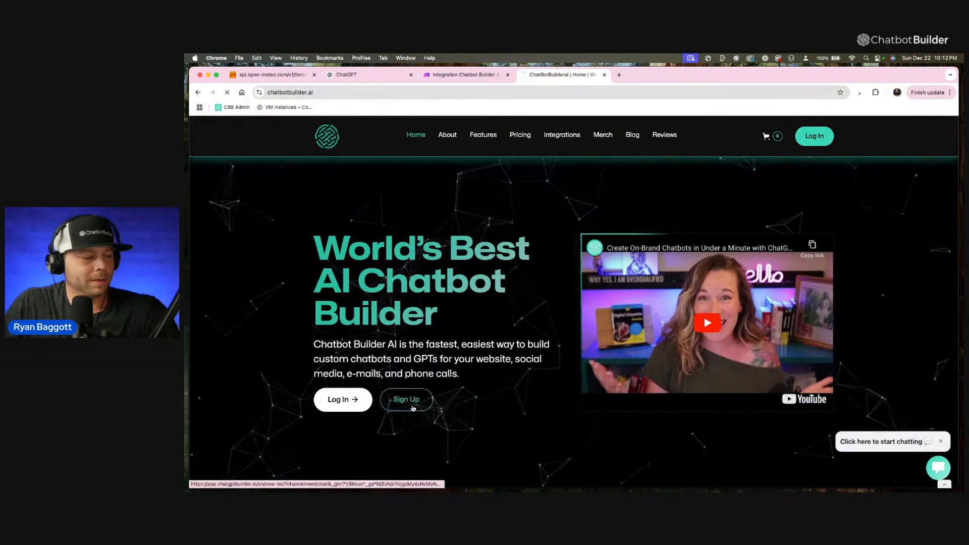
pyautogui.click(197, 93)
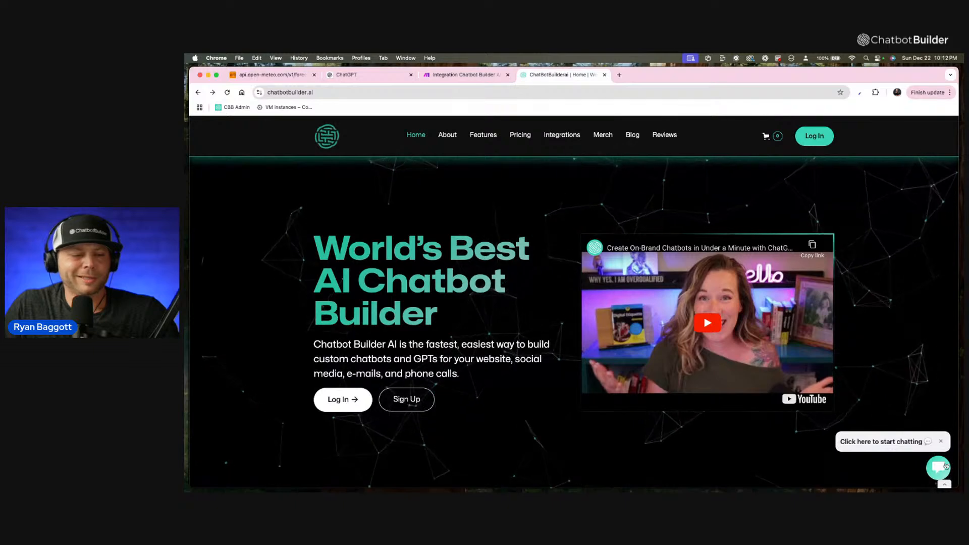
pyautogui.click(904, 442)
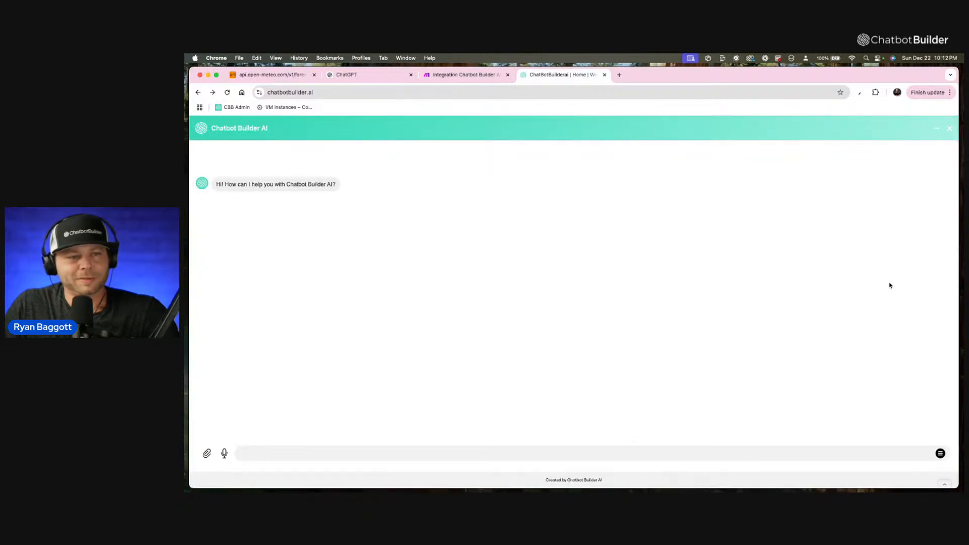
pyautogui.click(937, 134)
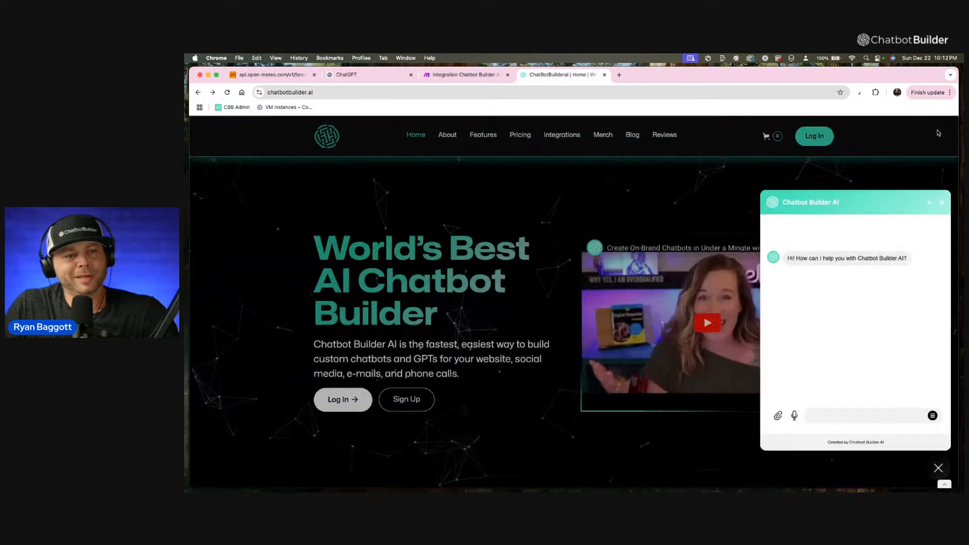
pyautogui.click(941, 211)
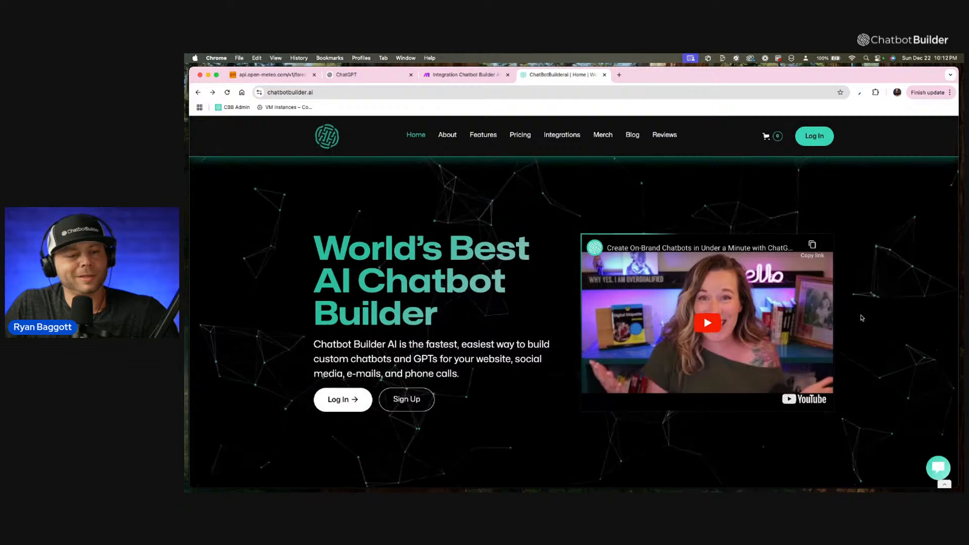
# Look through the home page down to the pricing plans and view the chat in the Get in Touch pop-up.
pyautogui.scroll(-10, 862, 318)
pyautogui.scroll(-15, 862, 318)
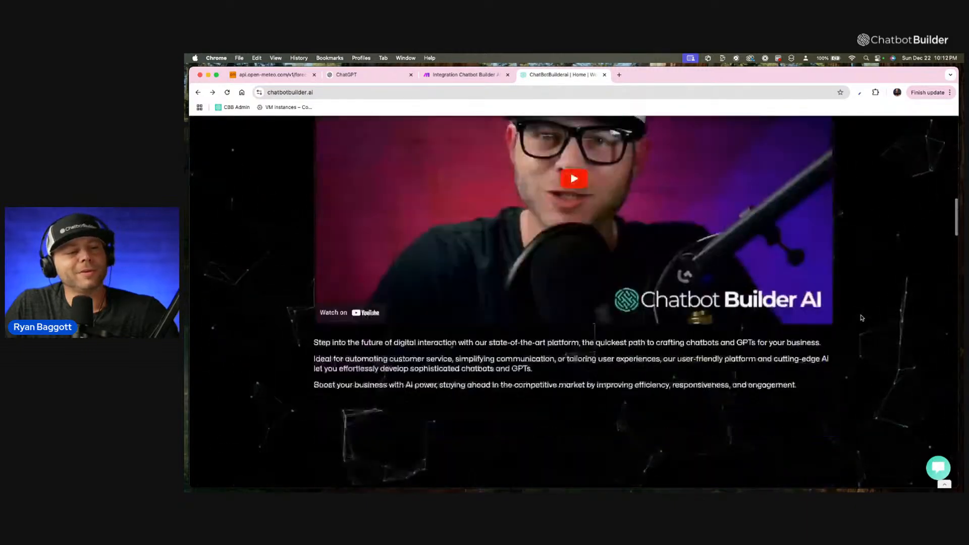
pyautogui.scroll(-4, 862, 318)
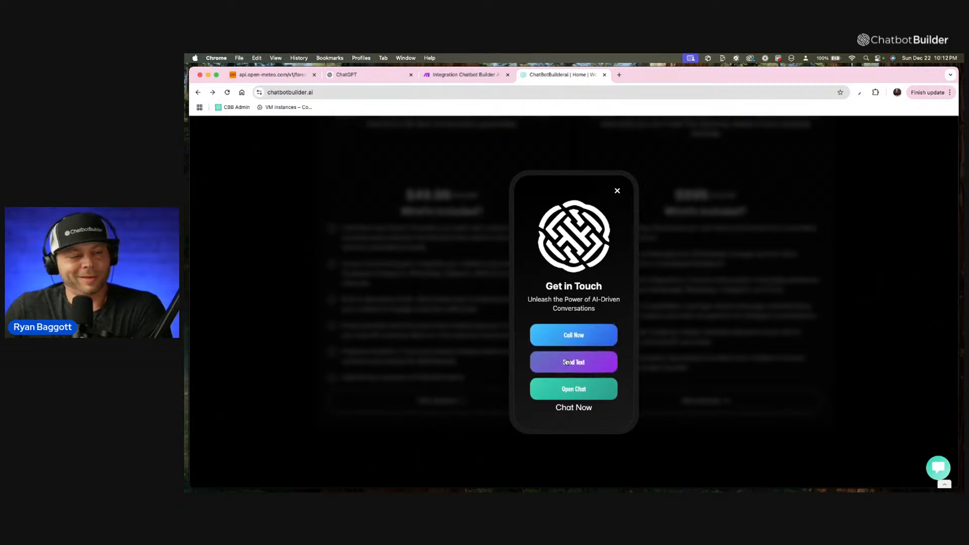
pyautogui.click(593, 394)
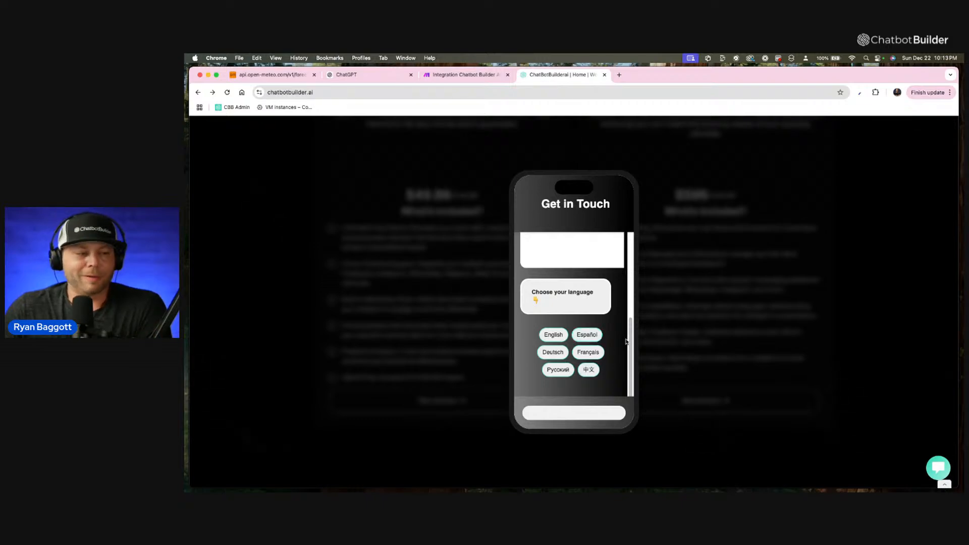
pyautogui.click(696, 330)
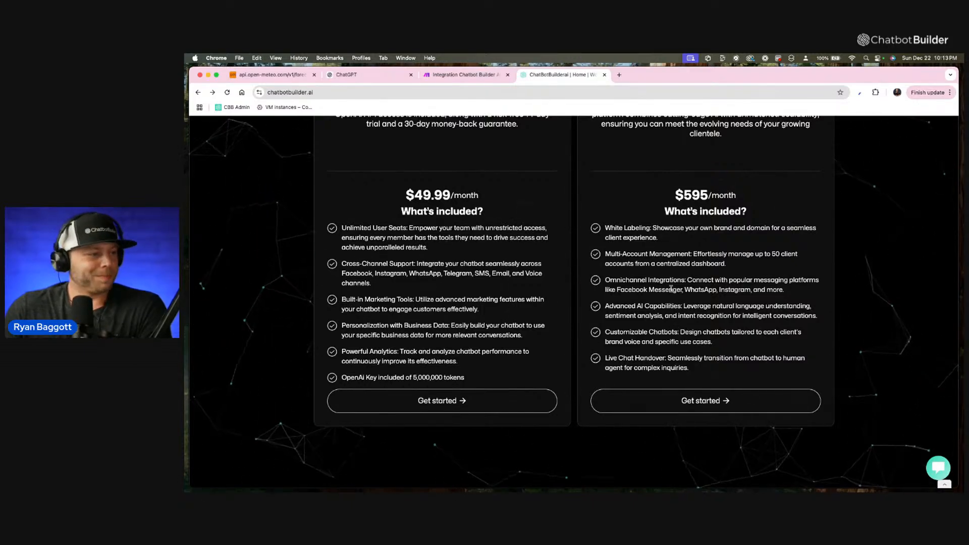
pyautogui.scroll(15, 671, 289)
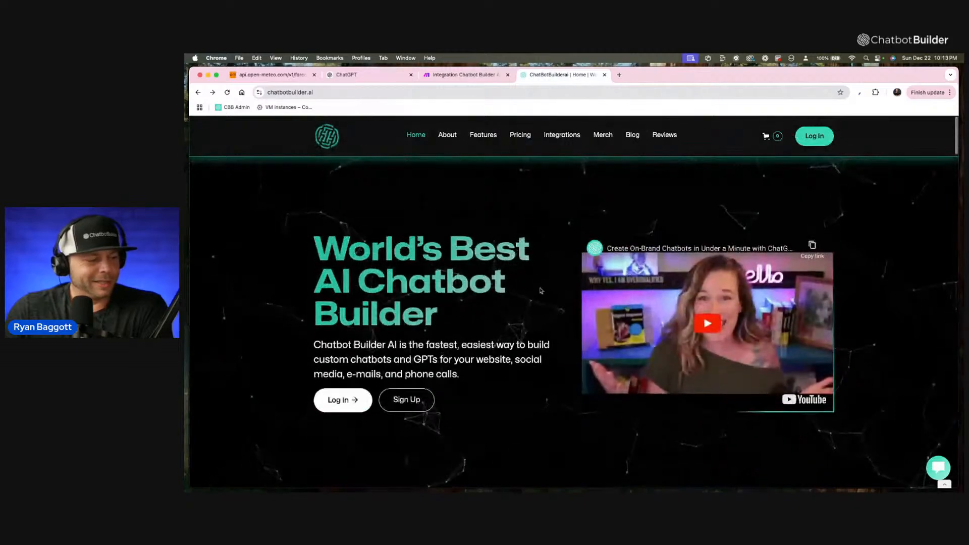
# Sign up for a new Webchat account with the chatbot name "AI Social Media Agency".
pyautogui.click(416, 399)
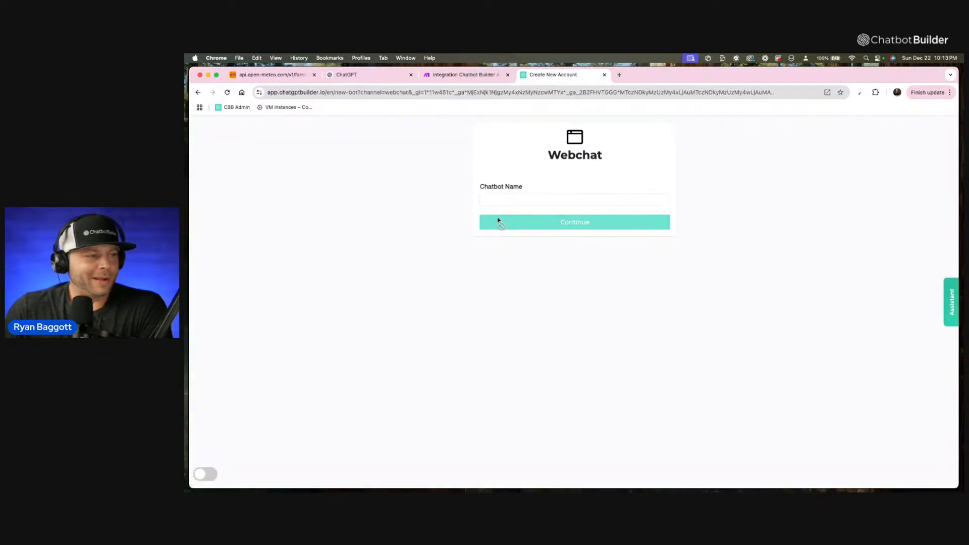
pyautogui.click(500, 199)
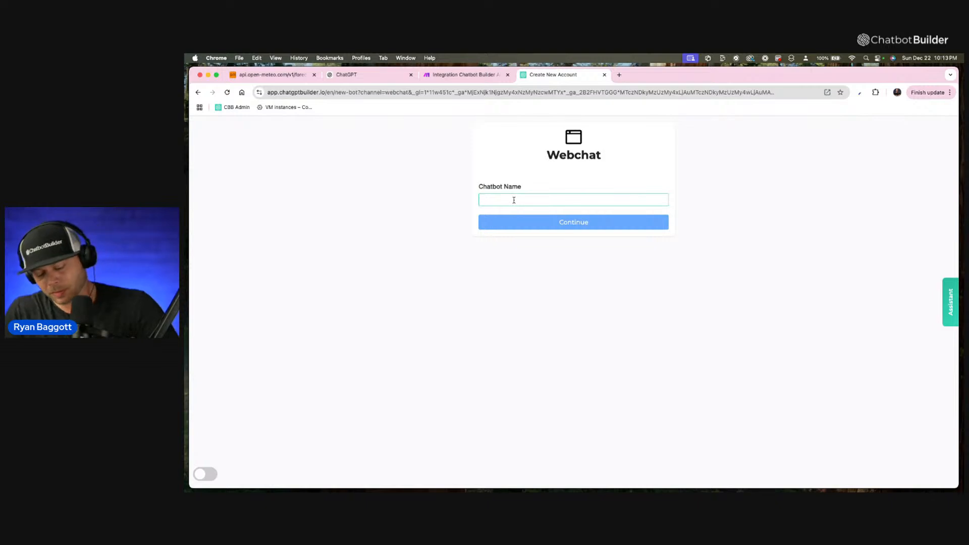
pyautogui.write('Social M')
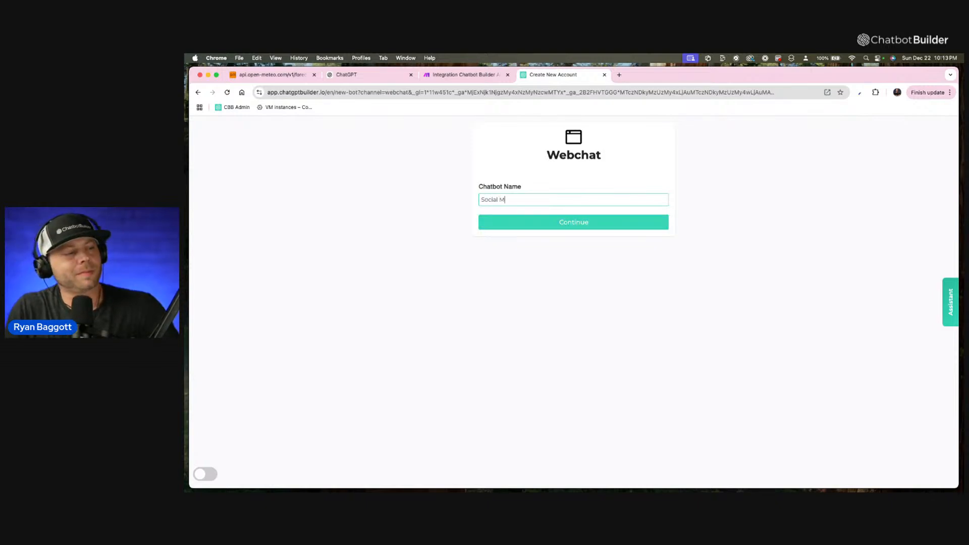
pyautogui.write('edia Agent')
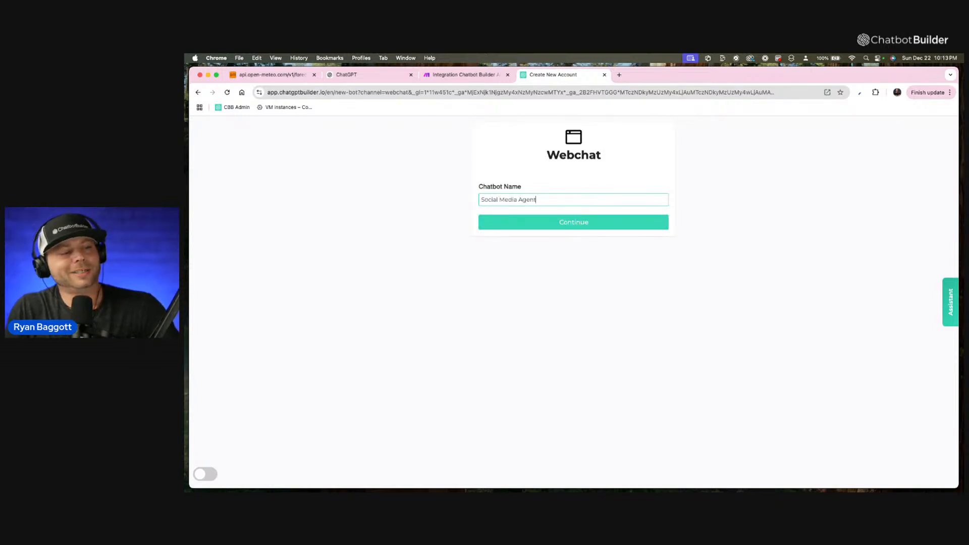
pyautogui.press('BackSpace')
pyautogui.write('cy')
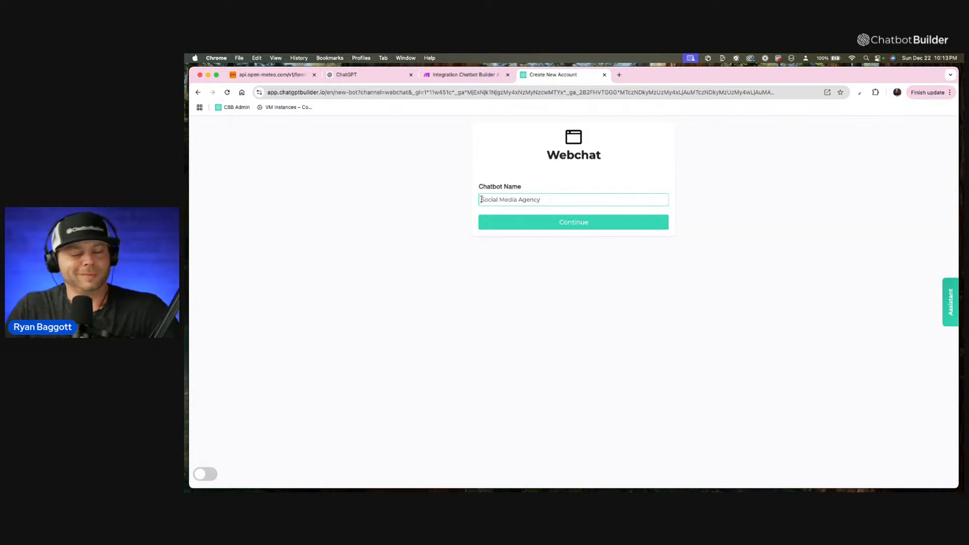
pyautogui.click(481, 199)
pyautogui.write('AI')
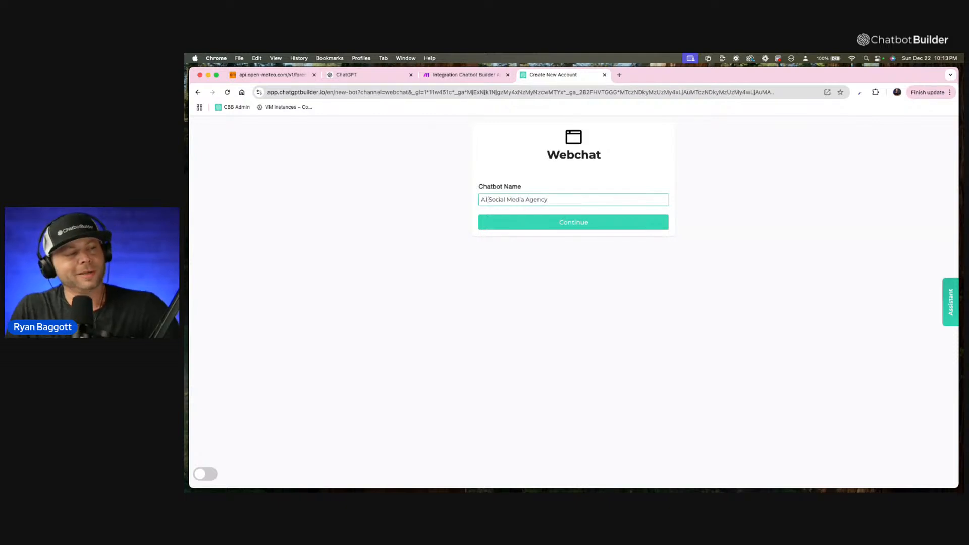
pyautogui.click(557, 225)
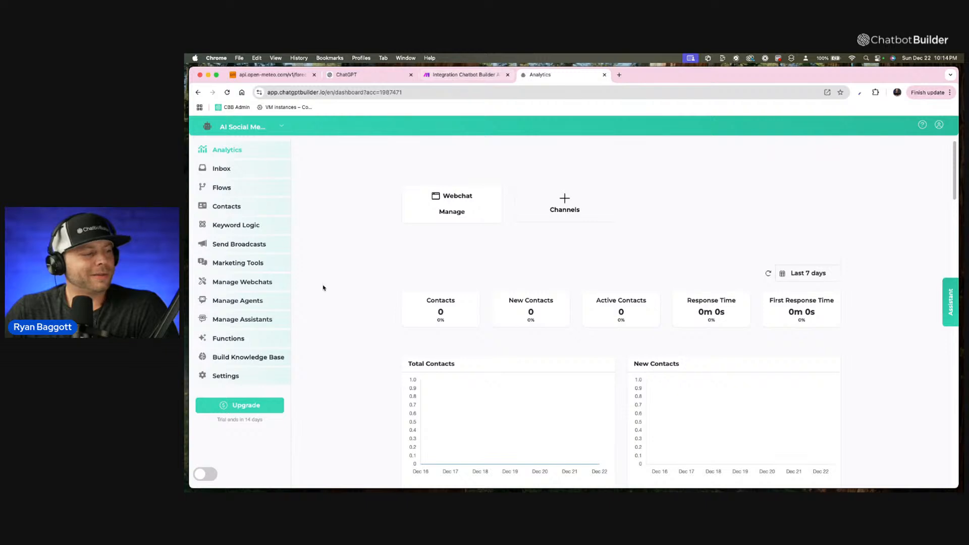
# Generate a Chatbot Builder AI API access token in the account's integration settings and copy it.
pyautogui.click(239, 381)
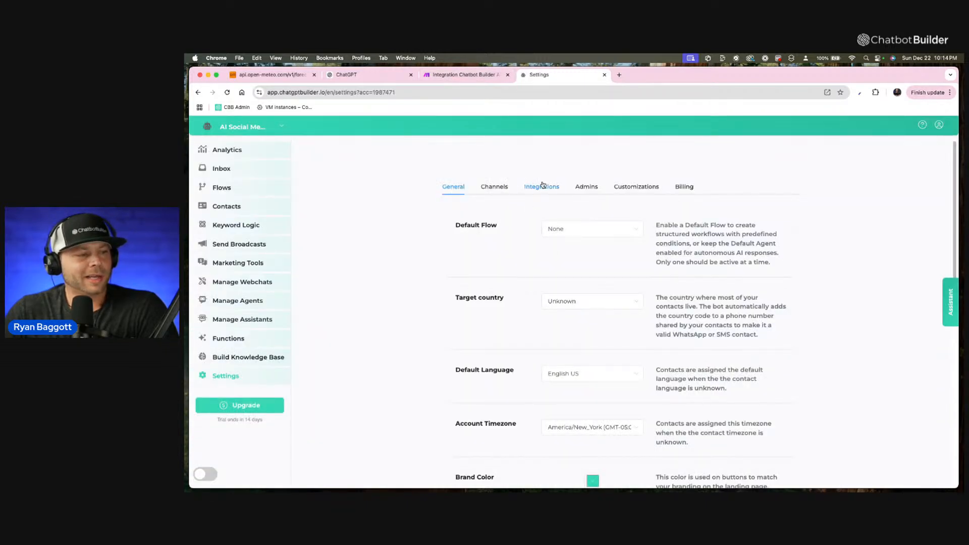
pyautogui.click(541, 187)
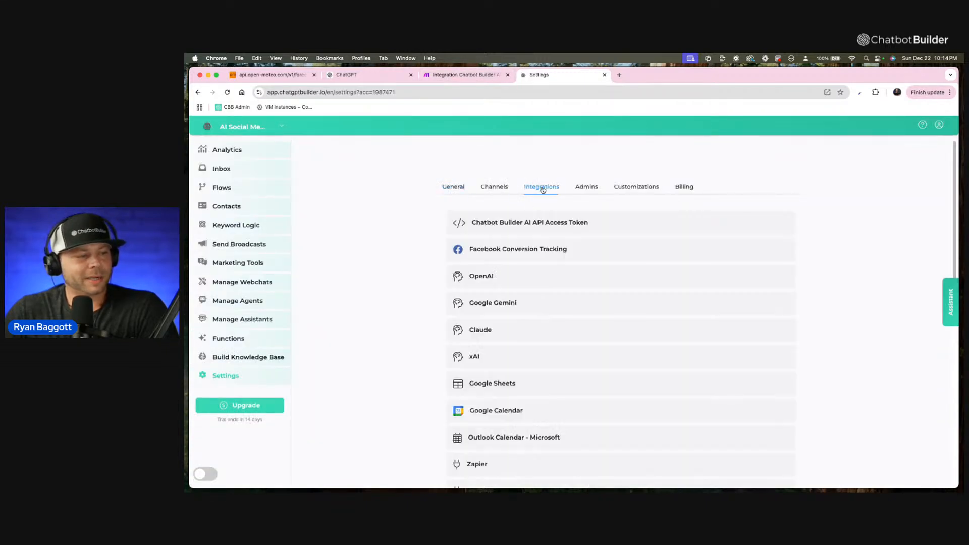
pyautogui.click(525, 230)
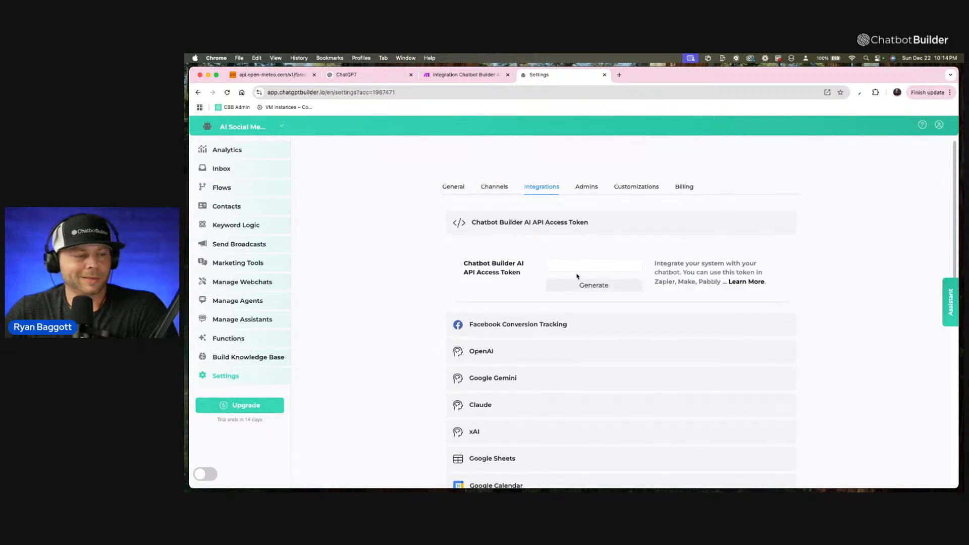
pyautogui.click(574, 289)
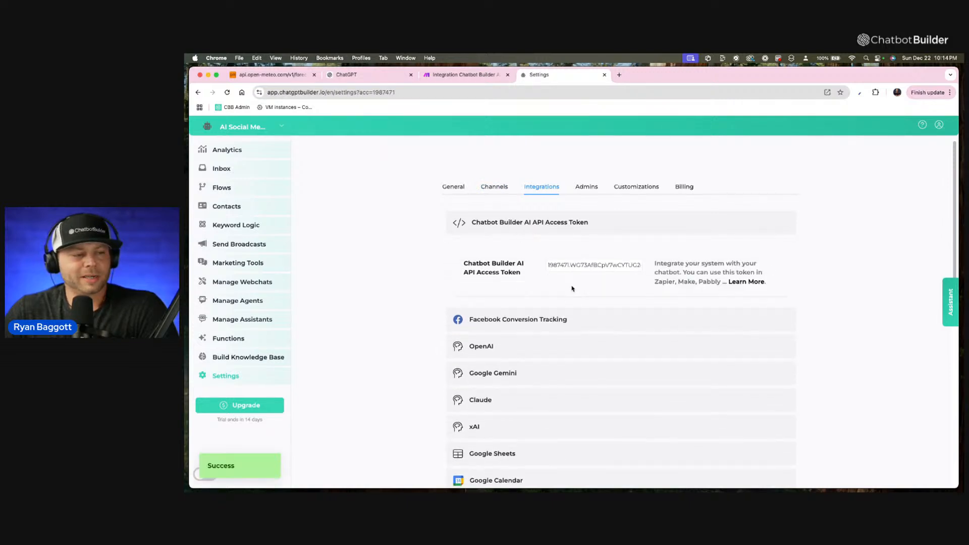
pyautogui.tripleClick(559, 261)
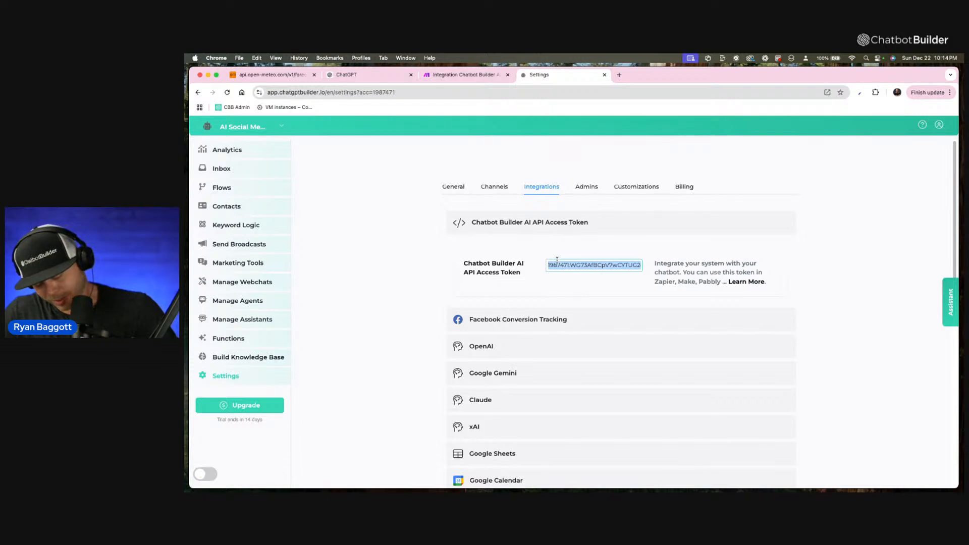
pyautogui.press('super+c')
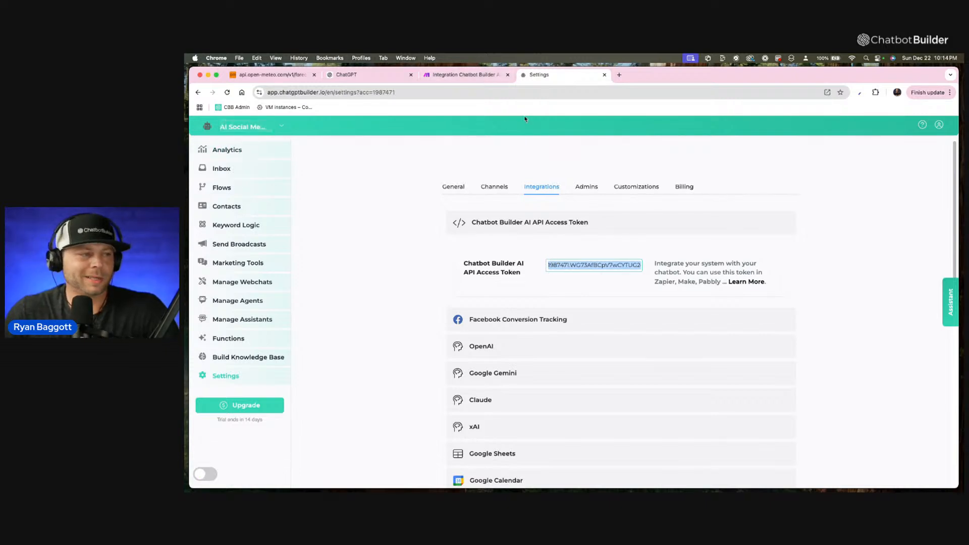
# Switch to the Make scenario and save a new Chatbot Builder AI connection named "CBB Live Demo Account" using the copied bot API key.
pyautogui.click(475, 77)
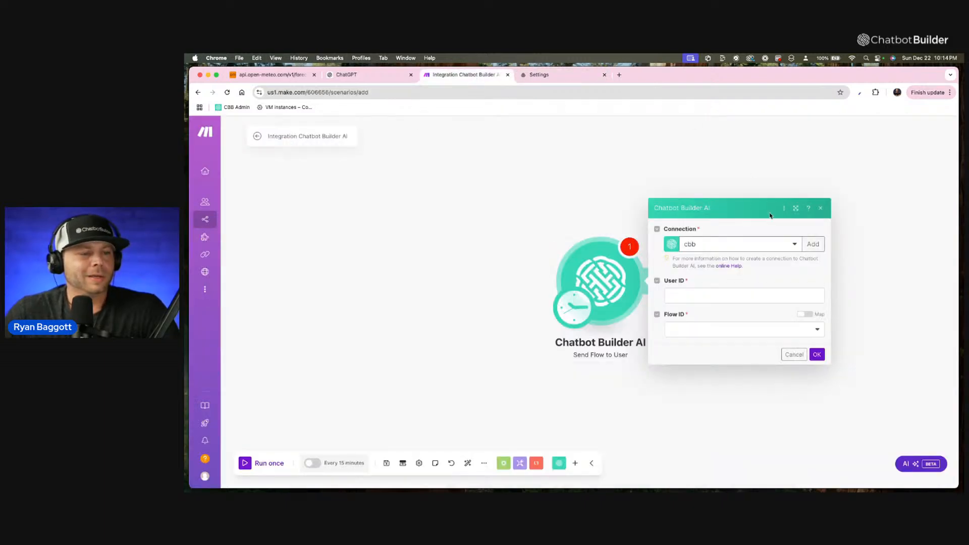
pyautogui.click(811, 247)
pyautogui.moveTo(746, 228); pyautogui.dragTo(637, 225)
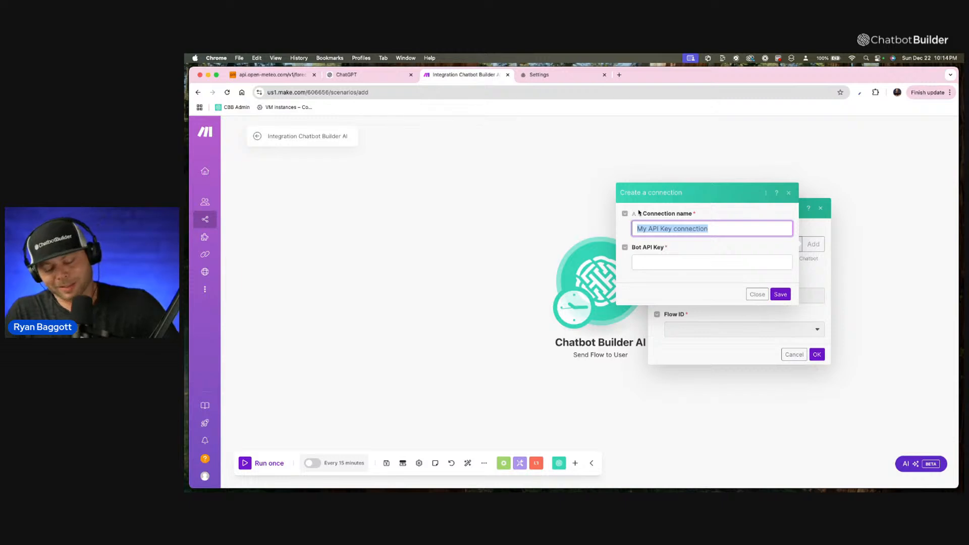
pyautogui.write('CBB')
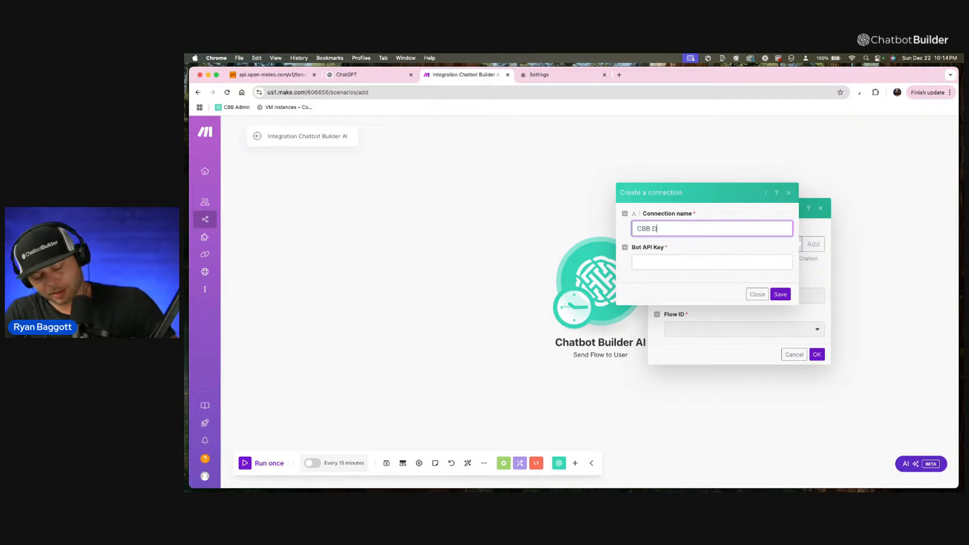
pyautogui.write(' Live Demo')
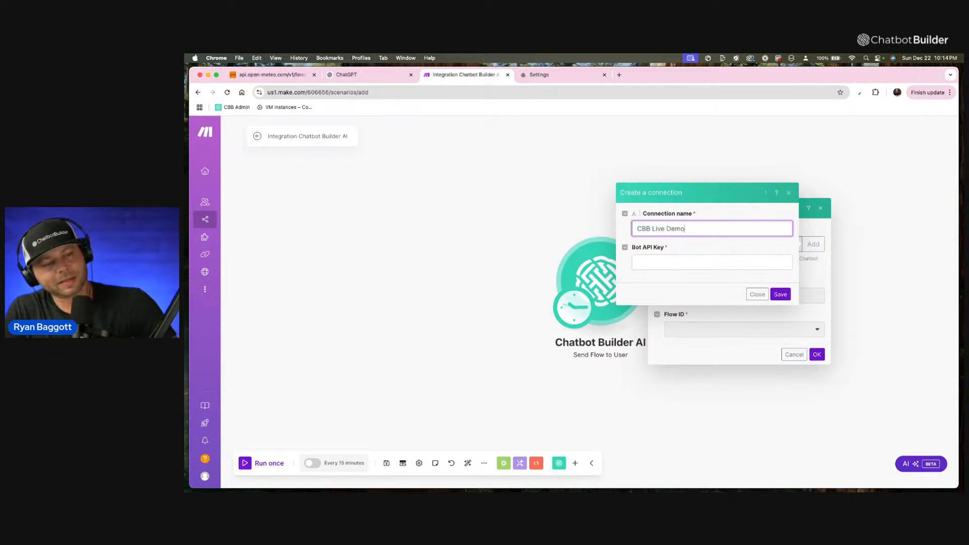
pyautogui.write(' Account')
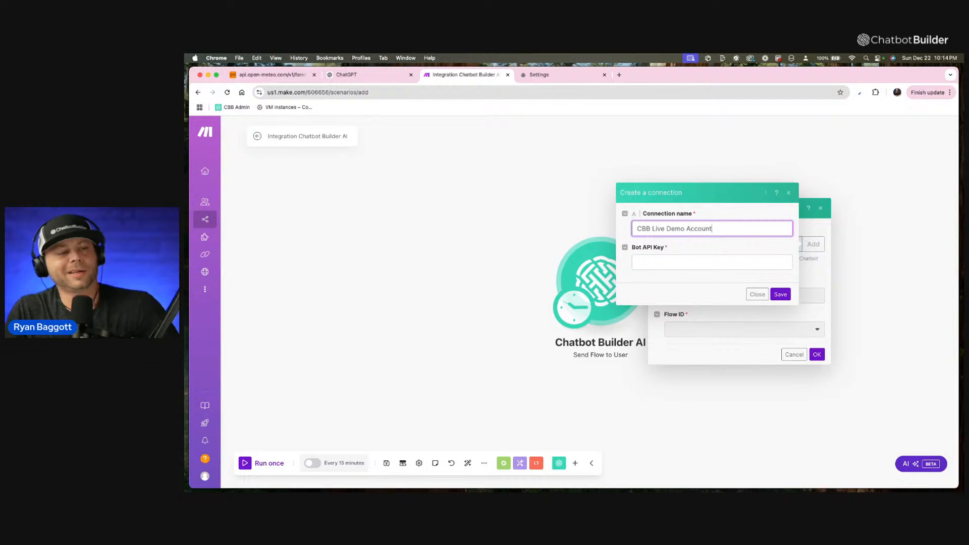
pyautogui.click(692, 257)
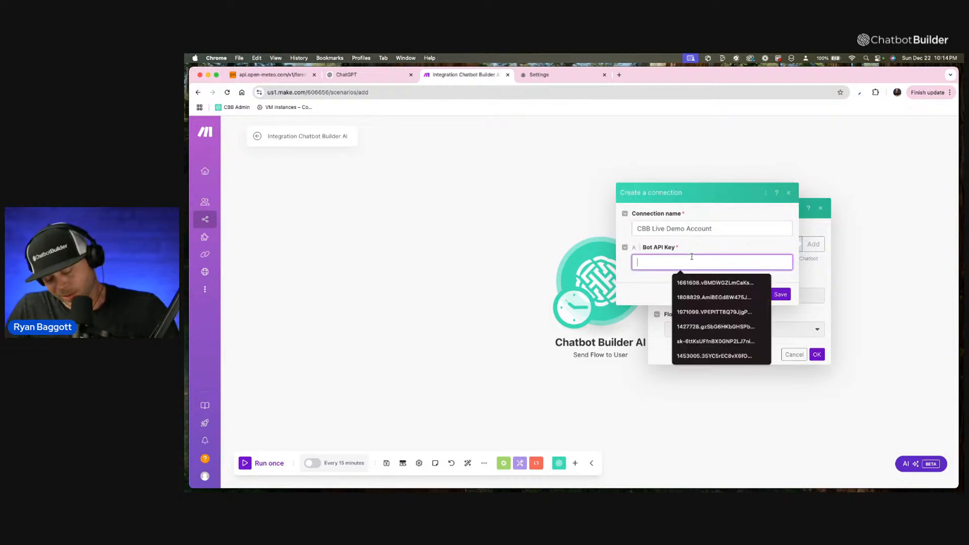
pyautogui.press('super+v')
pyautogui.click(785, 295)
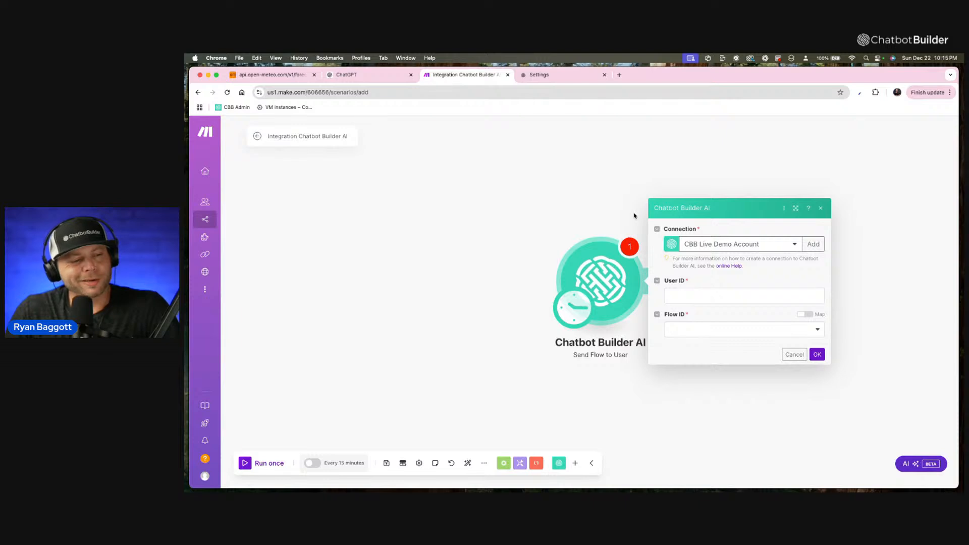
pyautogui.moveTo(575, 214); pyautogui.dragTo(577, 214)
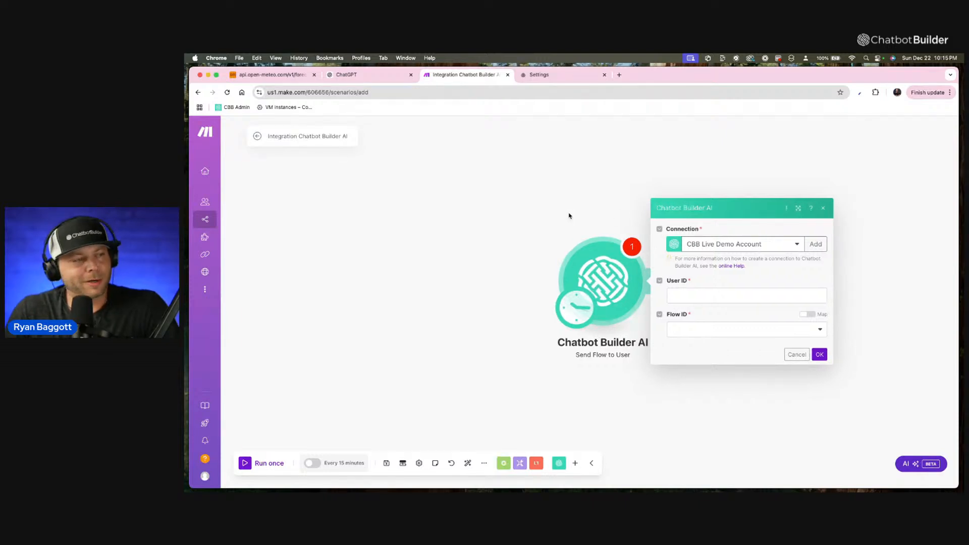
pyautogui.scroll(-1, 578, 212)
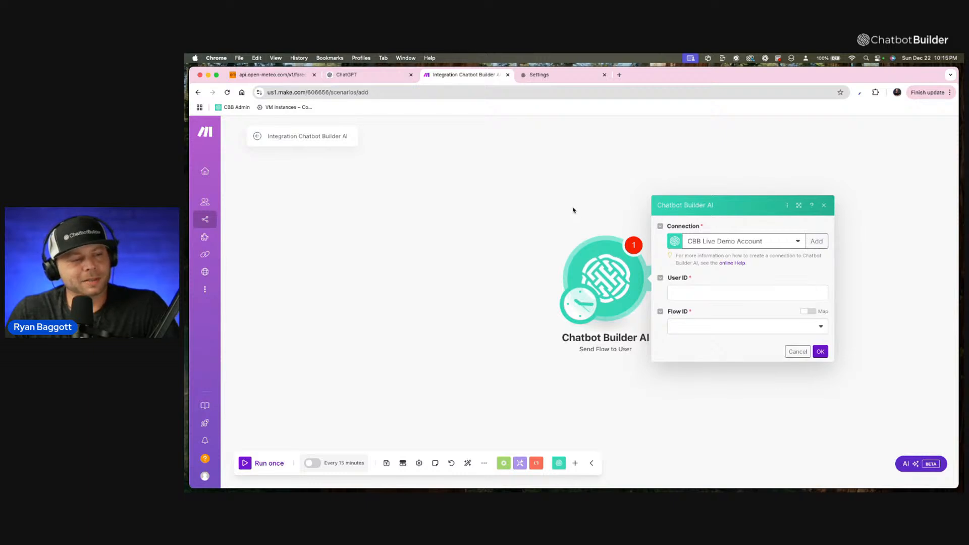
# Return to the chatbot account and create a new flow named "FB Post".
pyautogui.click(543, 76)
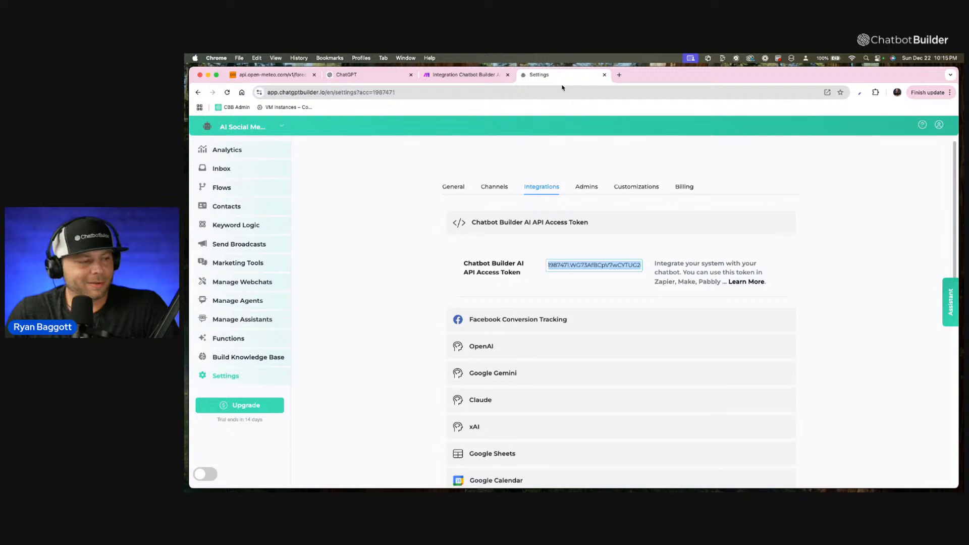
pyautogui.click(222, 187)
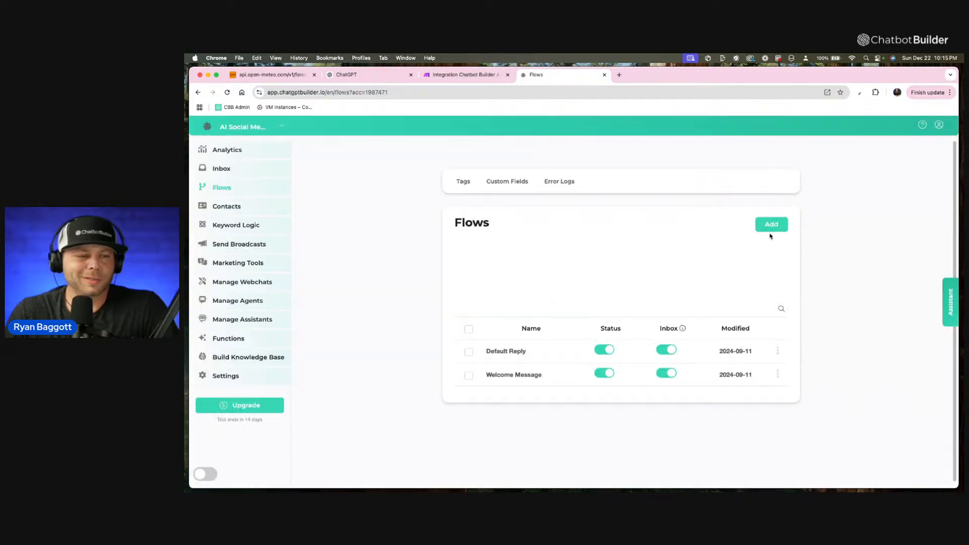
pyautogui.click(771, 228)
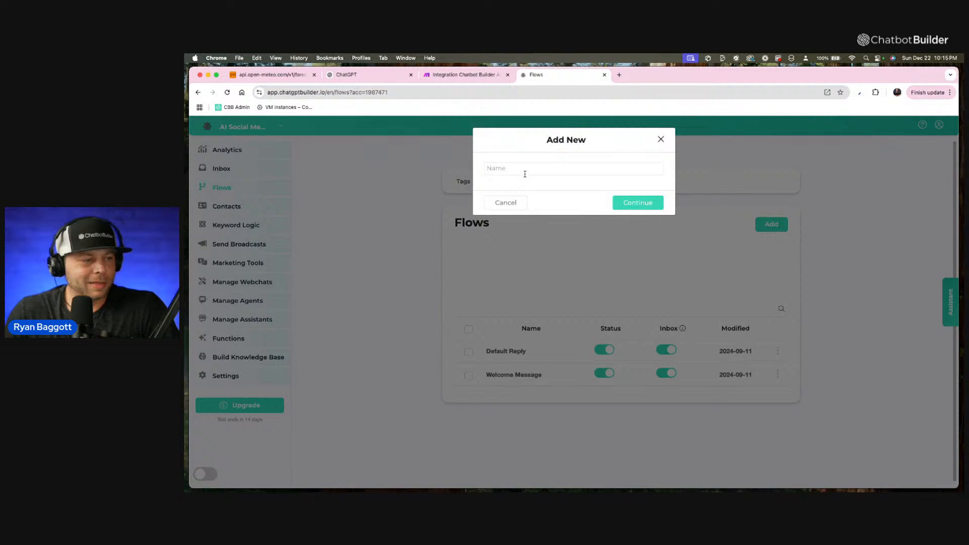
pyautogui.write('FB')
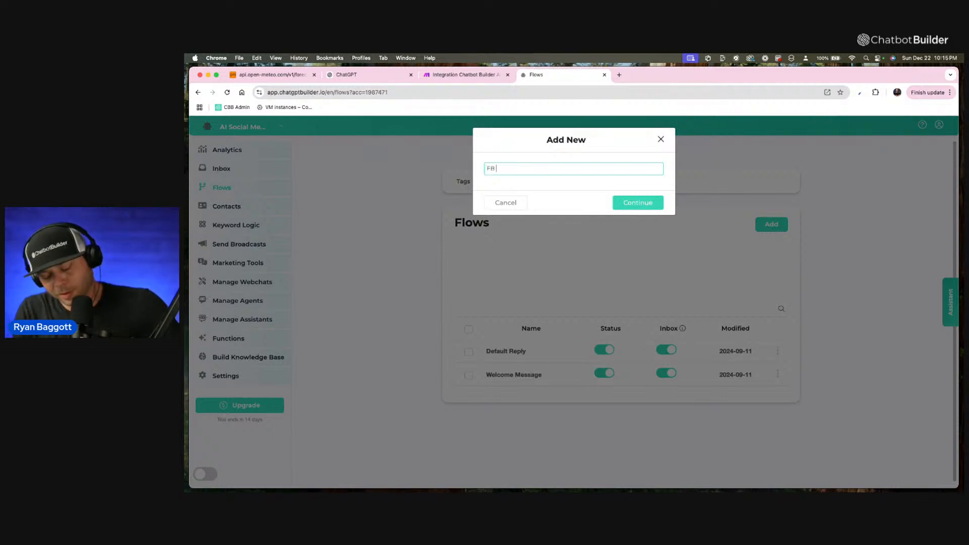
pyautogui.write(' Post')
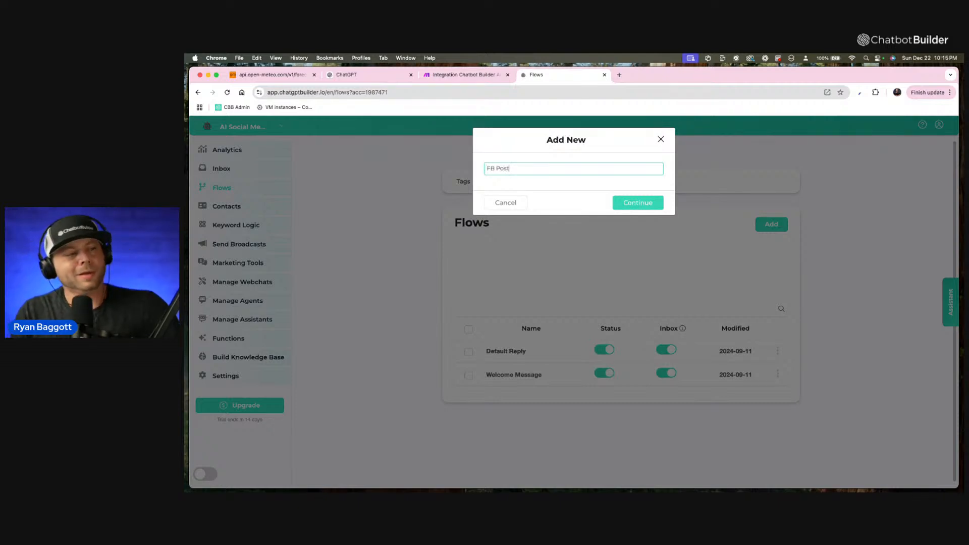
pyautogui.click(617, 203)
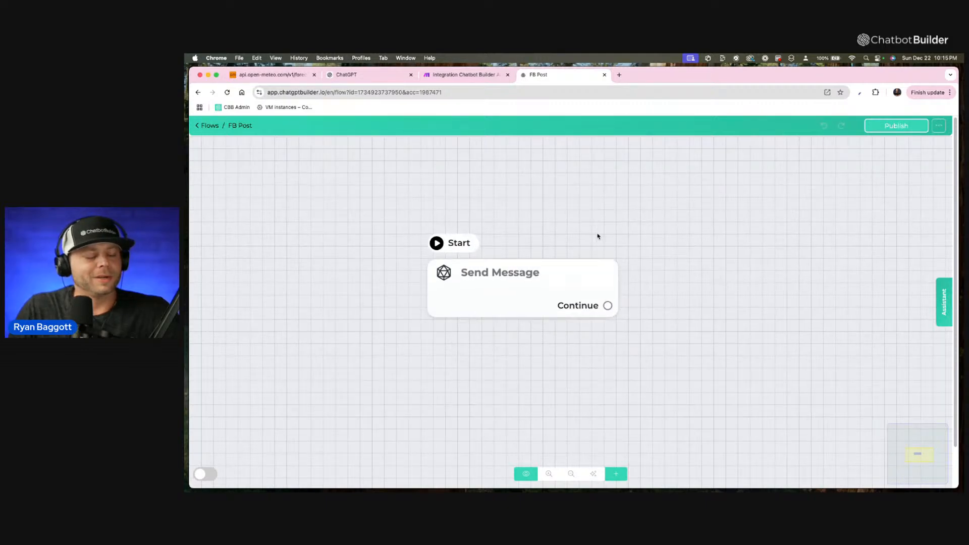
# Rename the flow to "Daily FB Post" and save the name.
pyautogui.moveTo(583, 262)
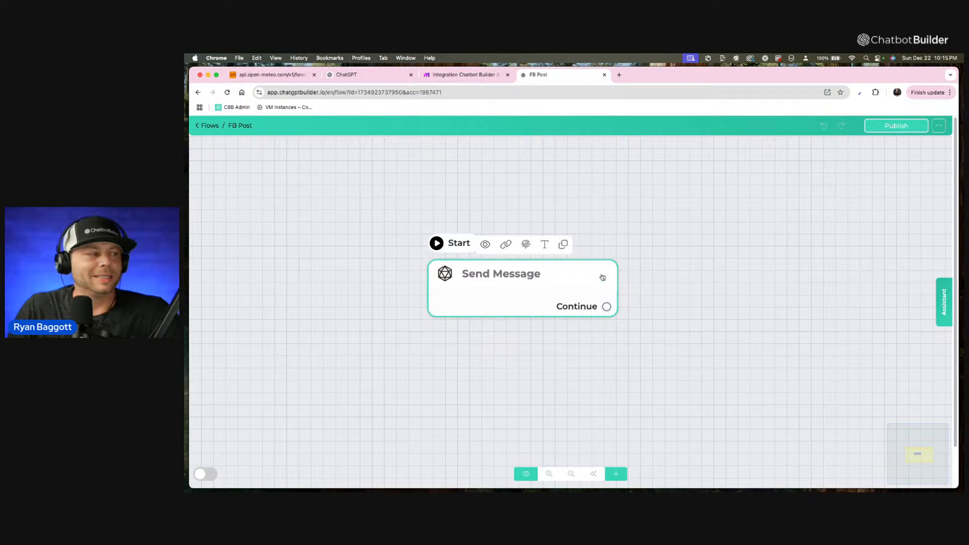
pyautogui.click(938, 127)
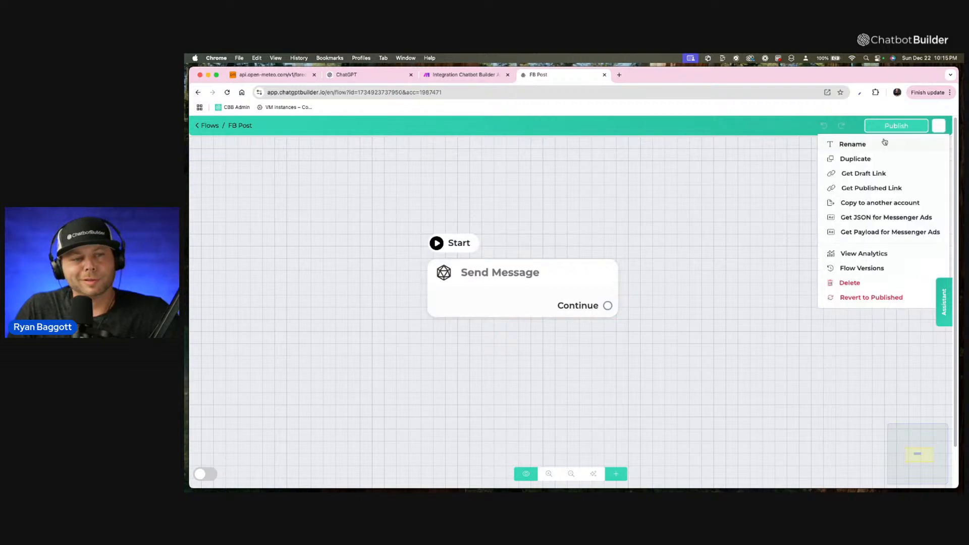
pyautogui.click(882, 141)
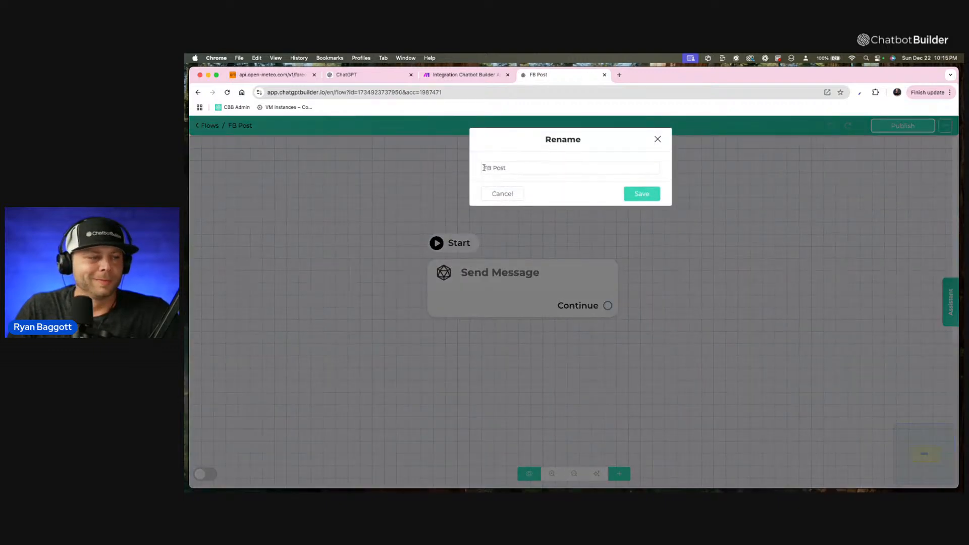
pyautogui.click(484, 168)
pyautogui.write('Daily')
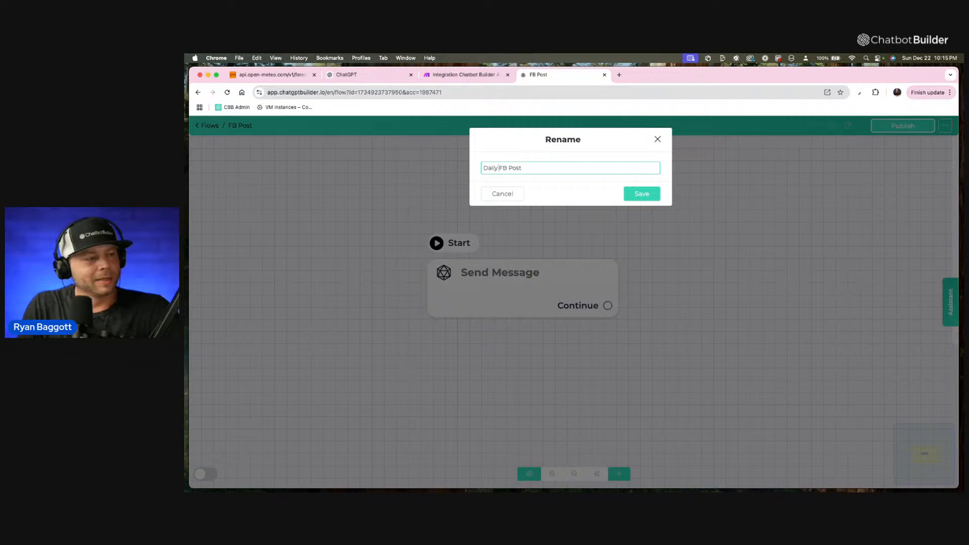
pyautogui.click(642, 199)
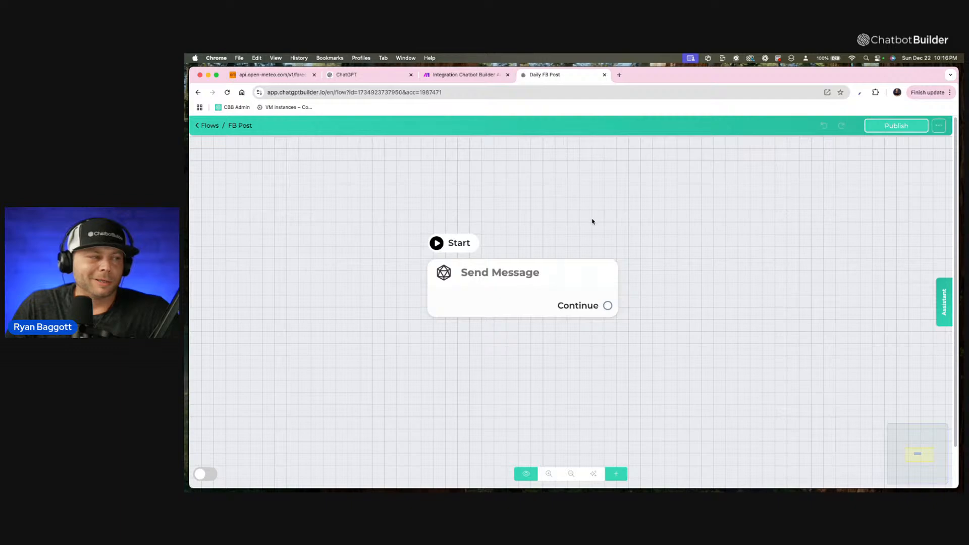
# Reload the flow's page in the browser to refresh the displayed flow name.
pyautogui.moveTo(599, 266)
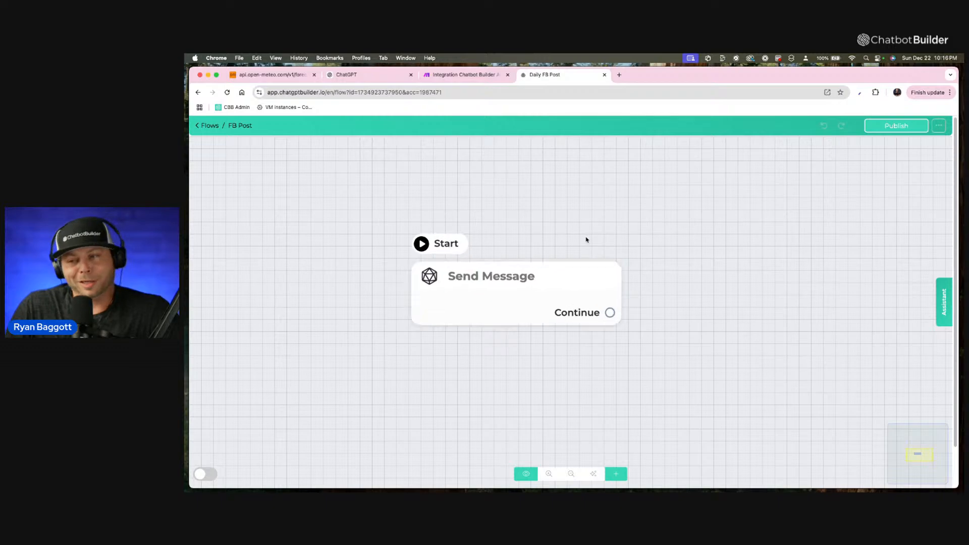
pyautogui.scroll(-2, 560, 281)
pyautogui.scroll(-1, 556, 284)
pyautogui.moveTo(556, 284); pyautogui.dragTo(545, 296)
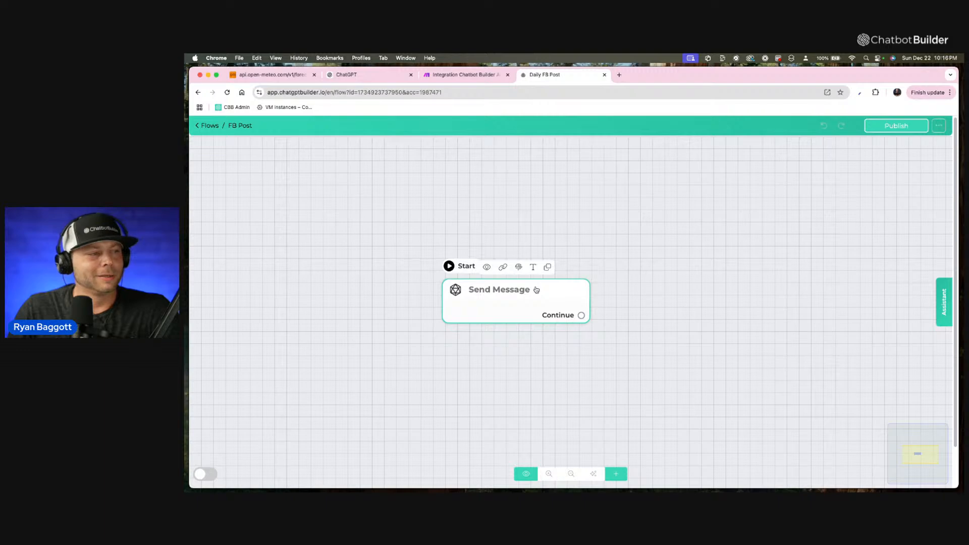
pyautogui.click(549, 93)
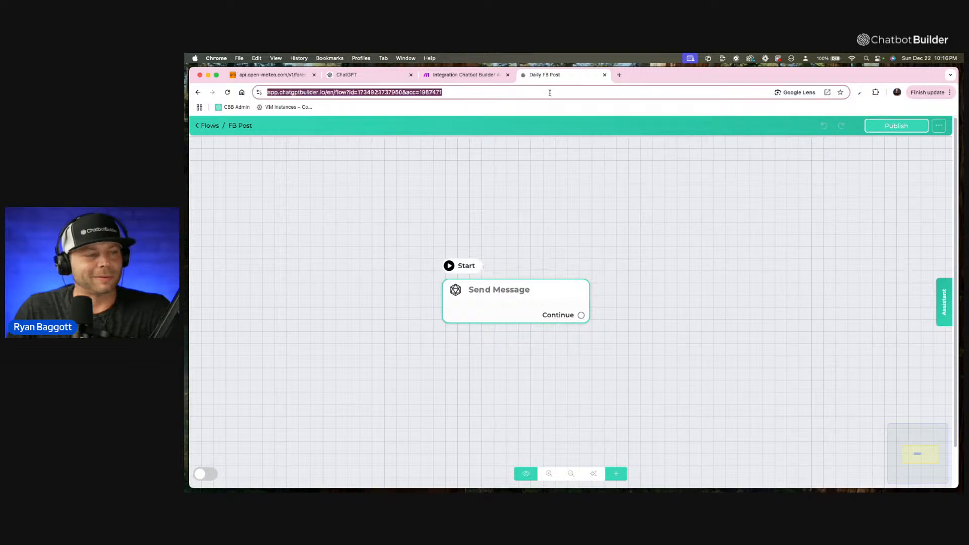
pyautogui.press('Return')
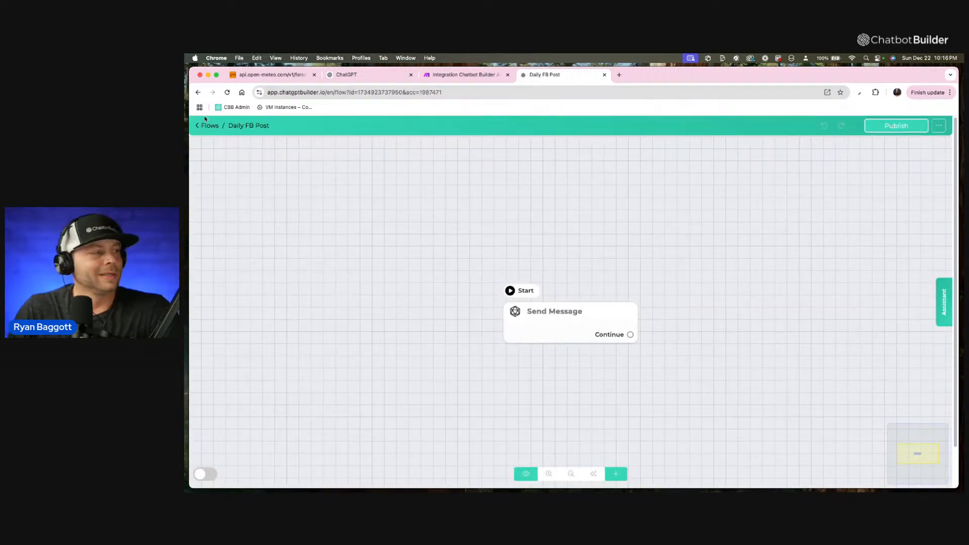
# Add an OpenAI action to the flow's Send Message step.
pyautogui.moveTo(528, 322)
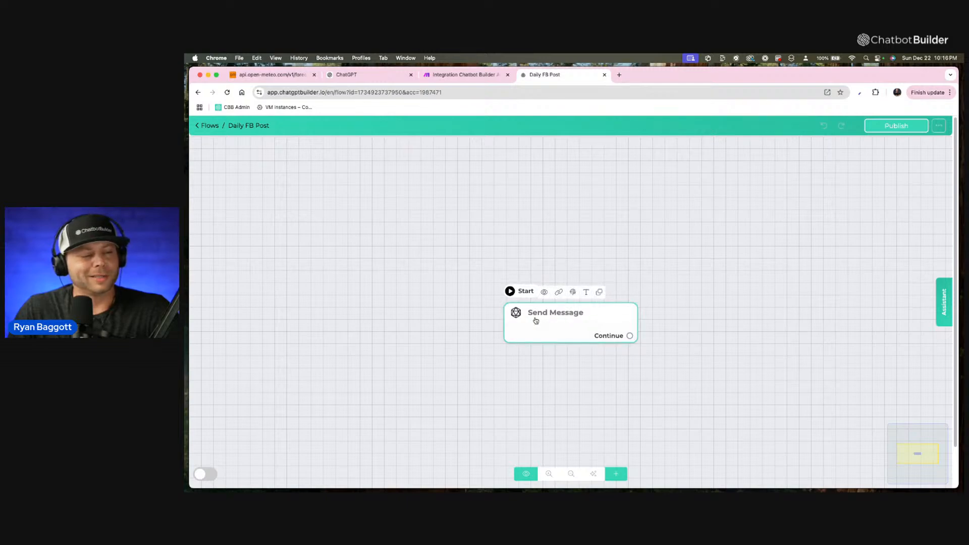
pyautogui.click(536, 321)
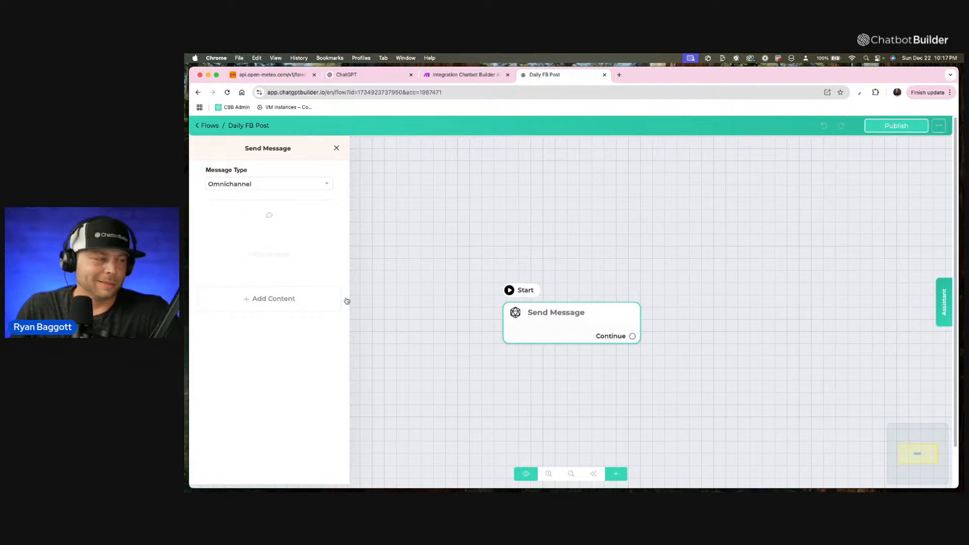
pyautogui.click(273, 308)
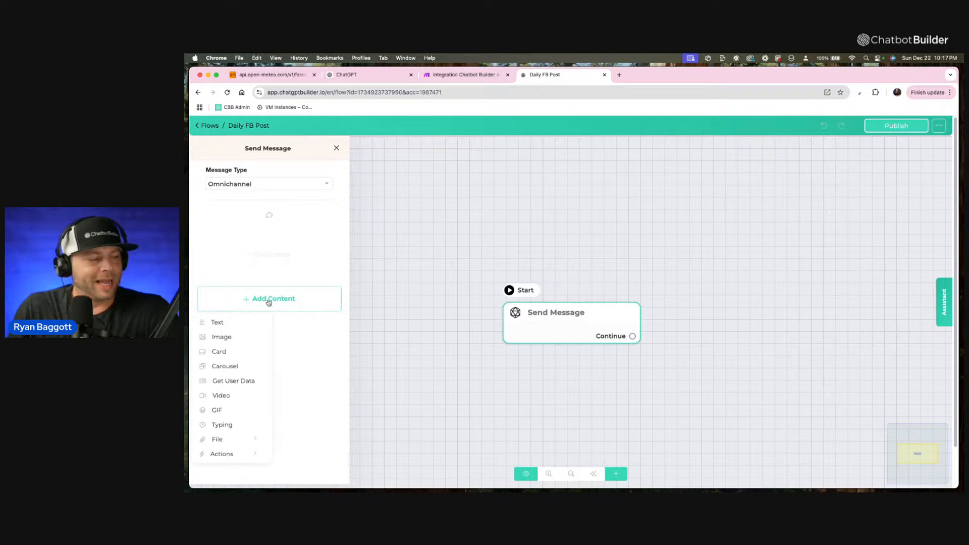
pyautogui.click(240, 457)
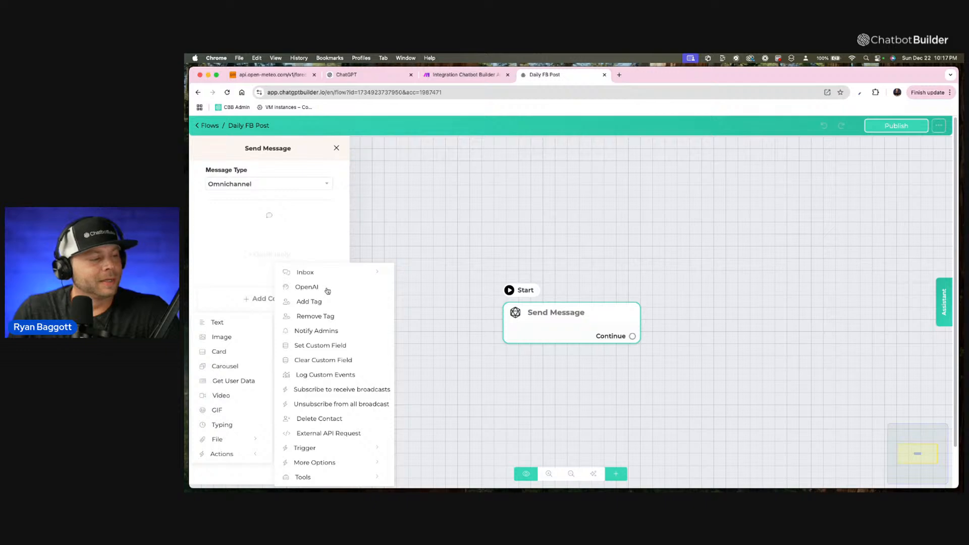
pyautogui.click(313, 291)
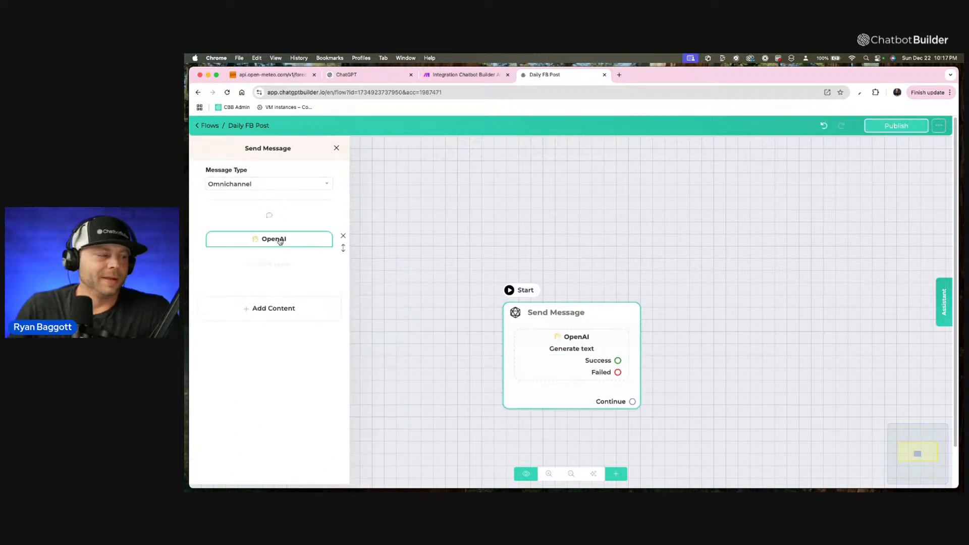
# Open the OpenAI action's settings and extend the custom instructions to "You are a helpful assistant for Chatbot Builder AI.".
pyautogui.click(281, 240)
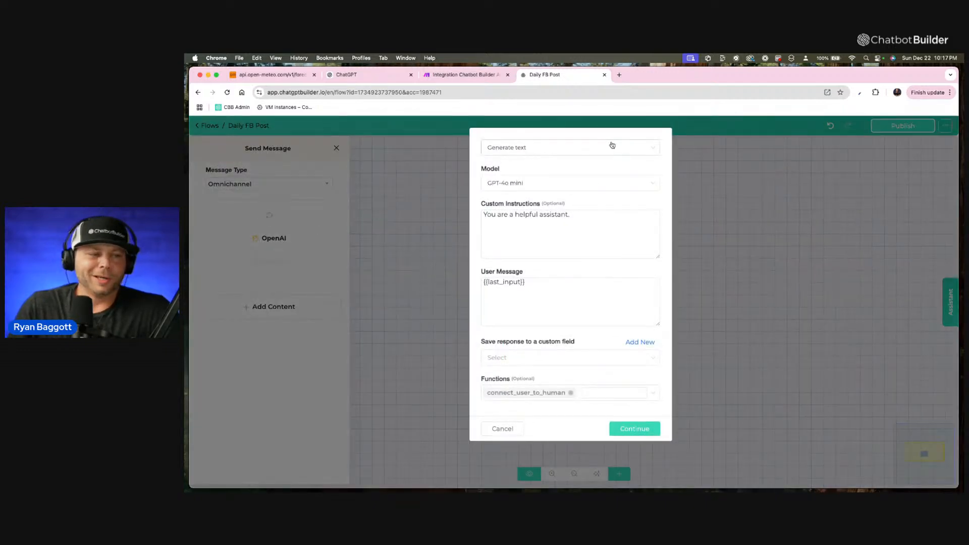
pyautogui.click(612, 147)
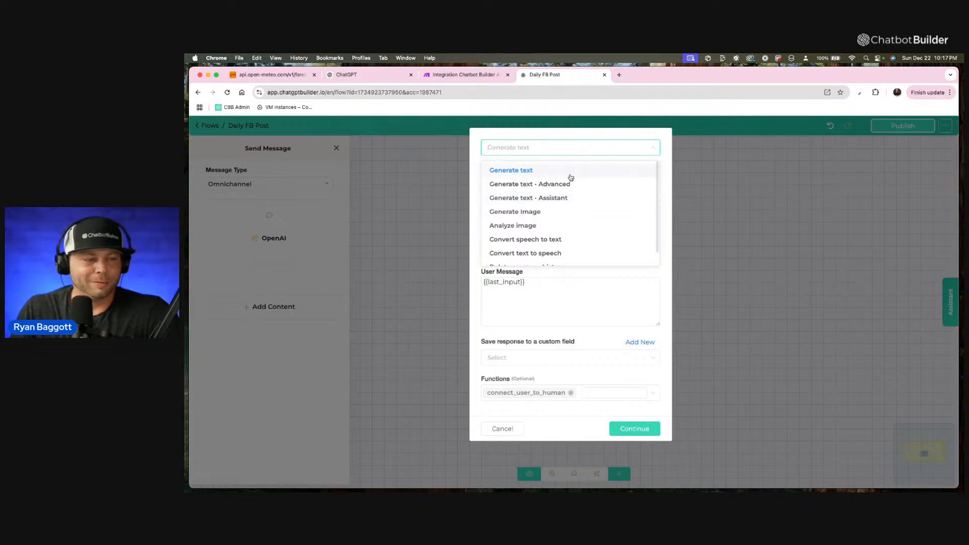
pyautogui.click(665, 220)
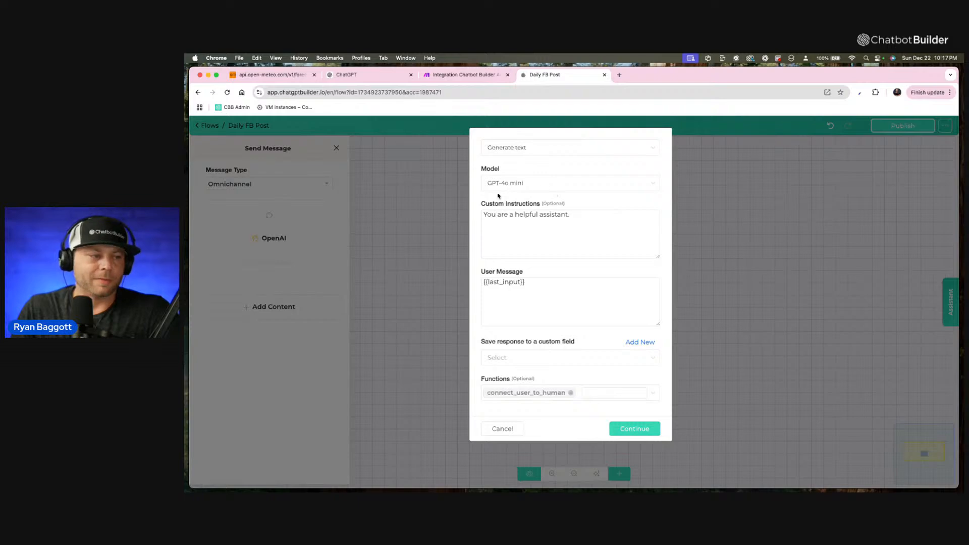
pyautogui.click(597, 219)
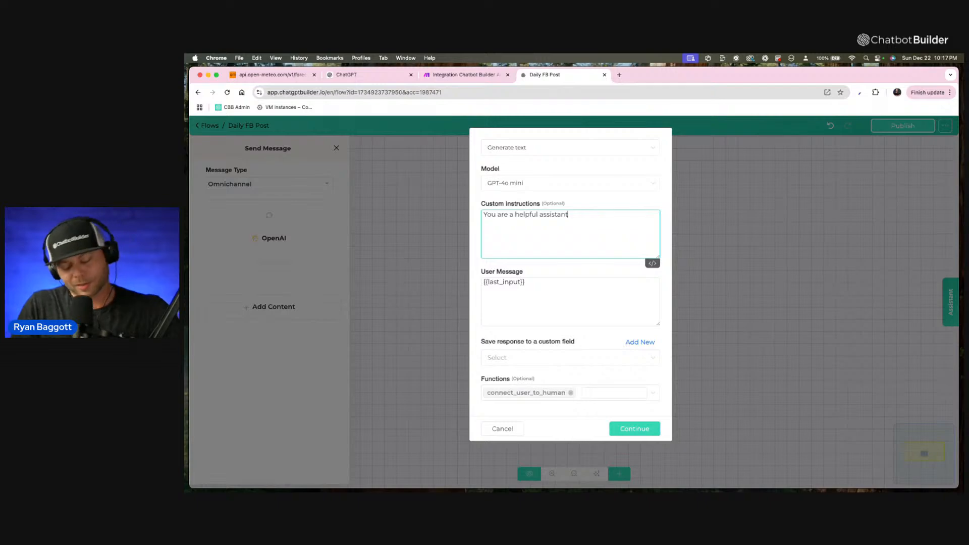
pyautogui.write('for C')
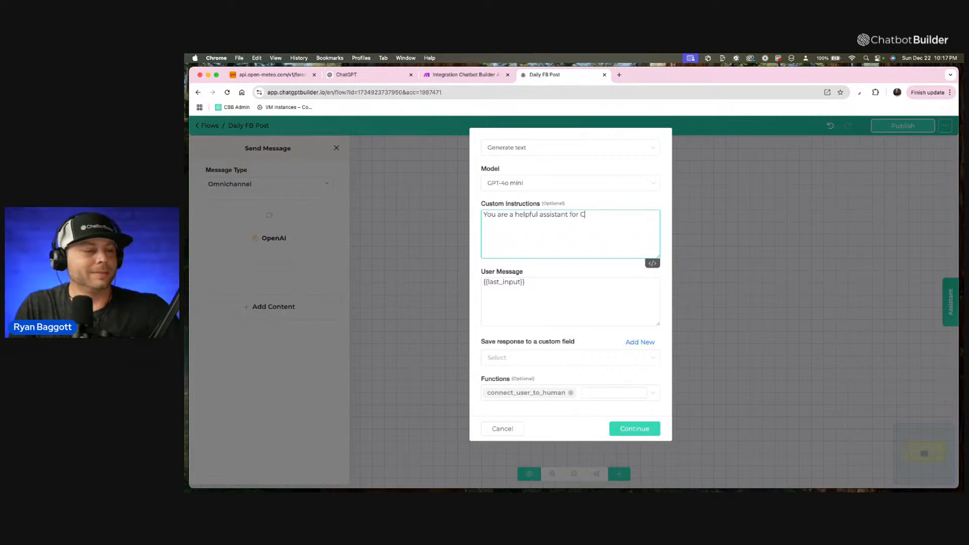
pyautogui.write('g')
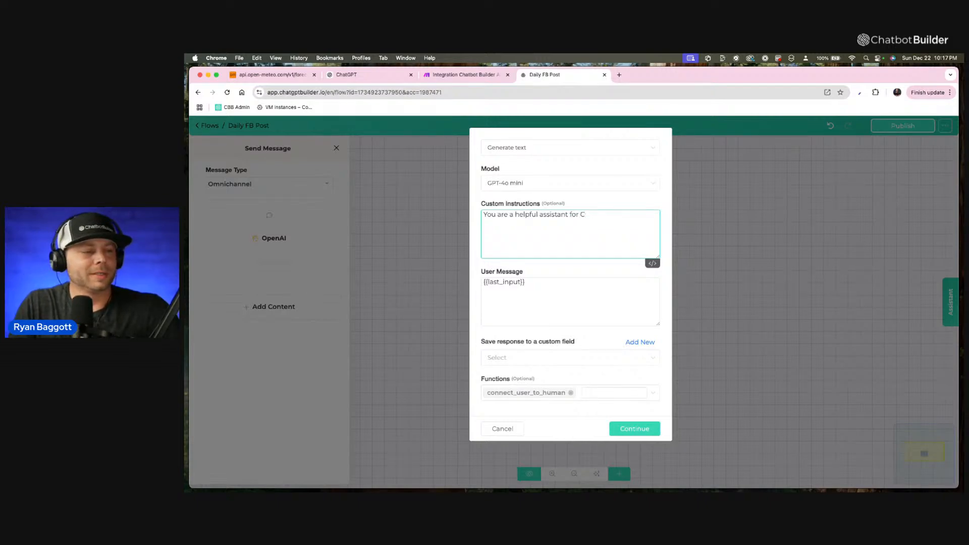
pyautogui.write('hatb')
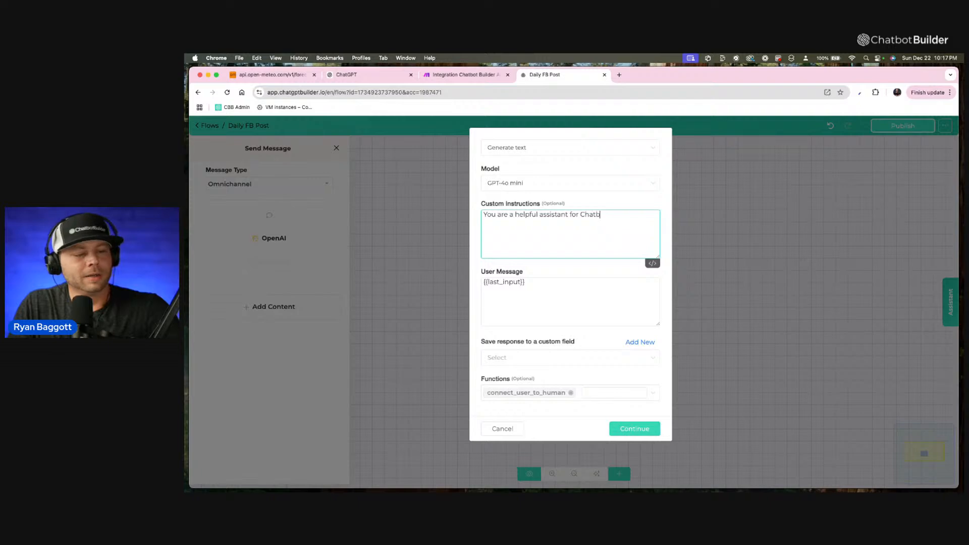
pyautogui.write('ot Builder ')
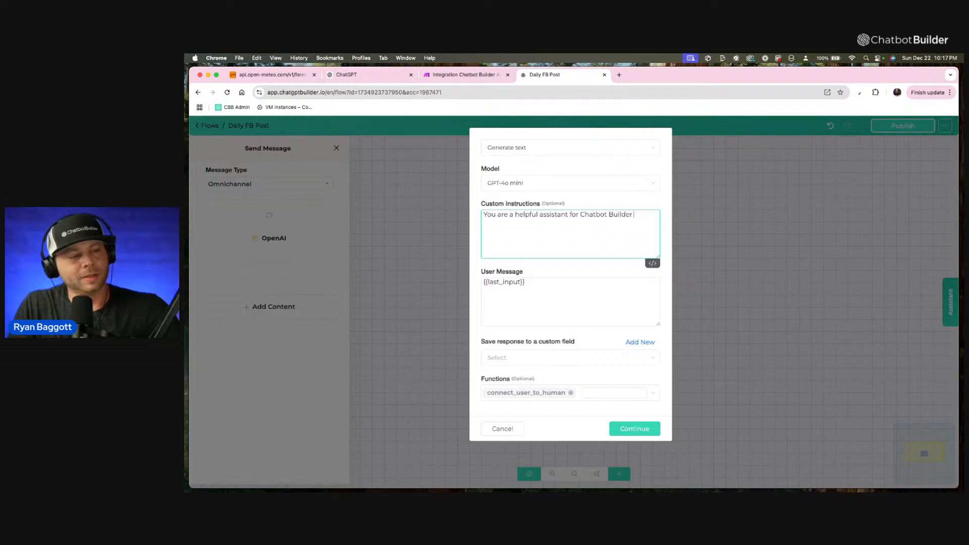
pyautogui.write('AI')
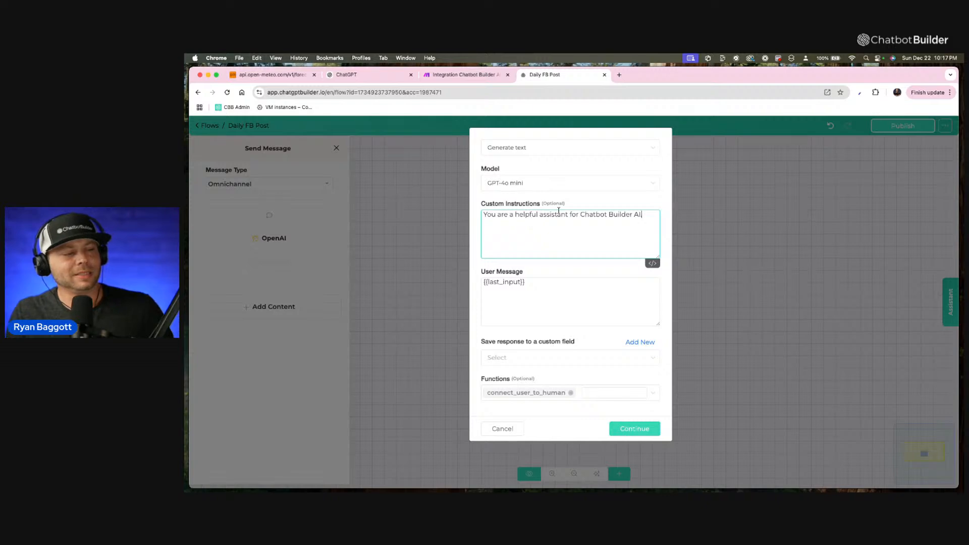
pyautogui.write('.')
# Reword the role in the custom instructions from "helpful assistant" to "amazing social manager".
pyautogui.doubleClick(555, 213)
pyautogui.write('social m')
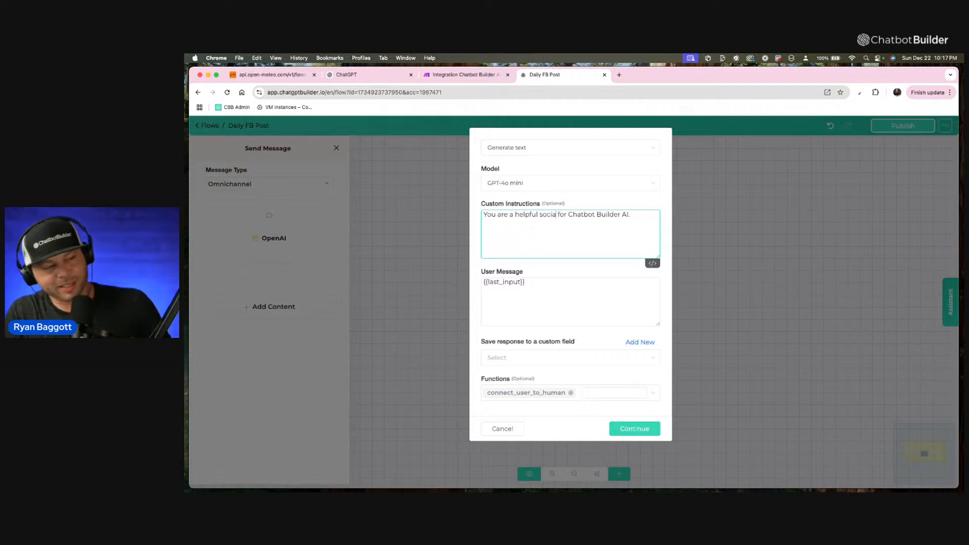
pyautogui.write('an ')
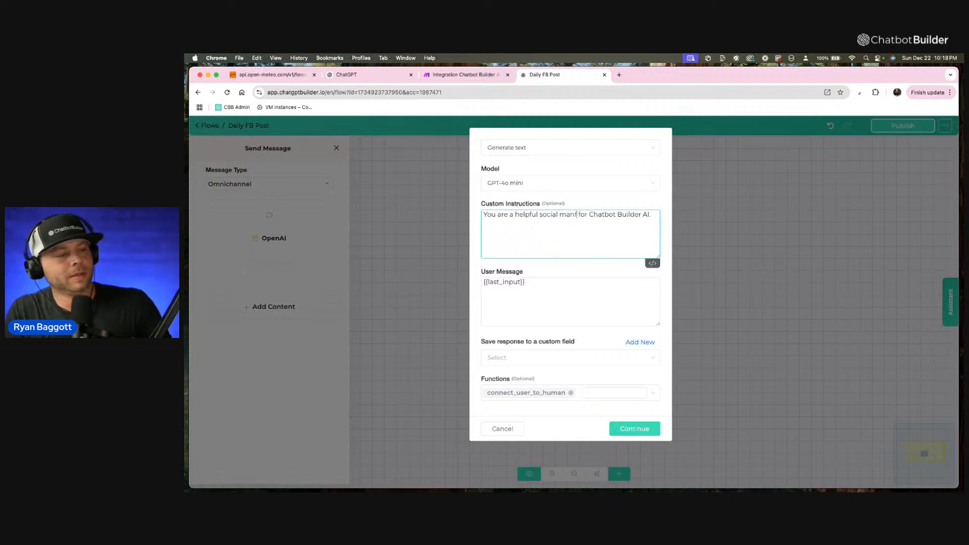
pyautogui.write('f')
pyautogui.press('BackSpace')
pyautogui.write('ger')
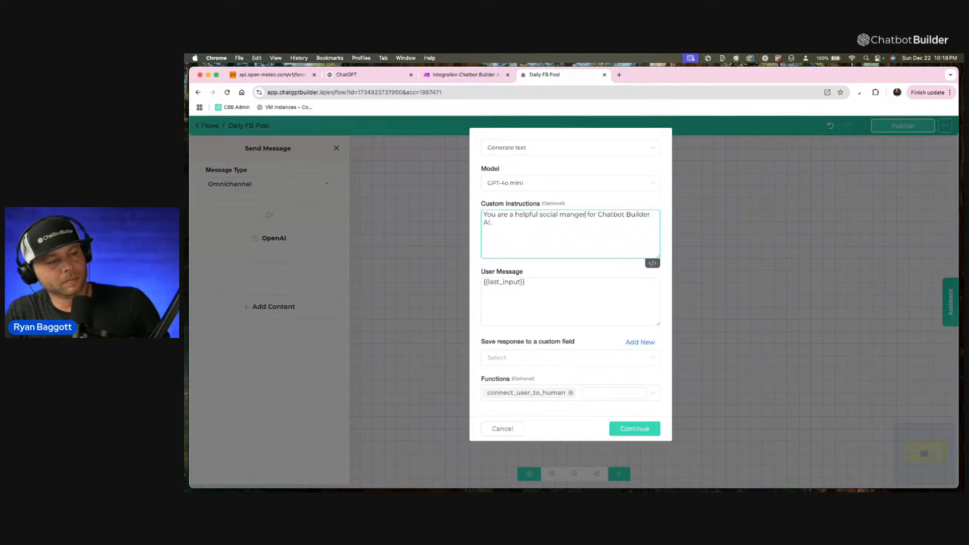
pyautogui.press('BackSpace')
pyautogui.press('BackSpace')
pyautogui.press('BackSpace')
pyautogui.write('ager')
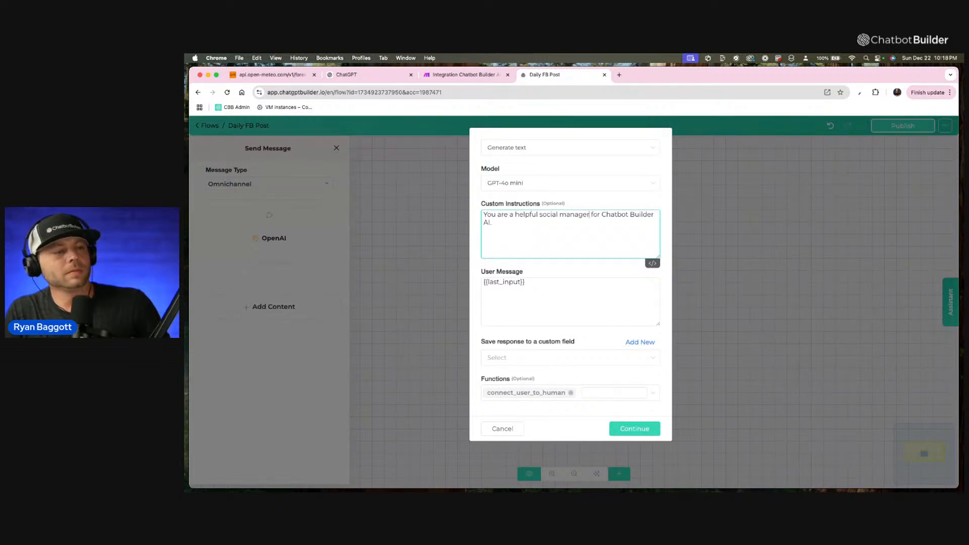
pyautogui.click(500, 225)
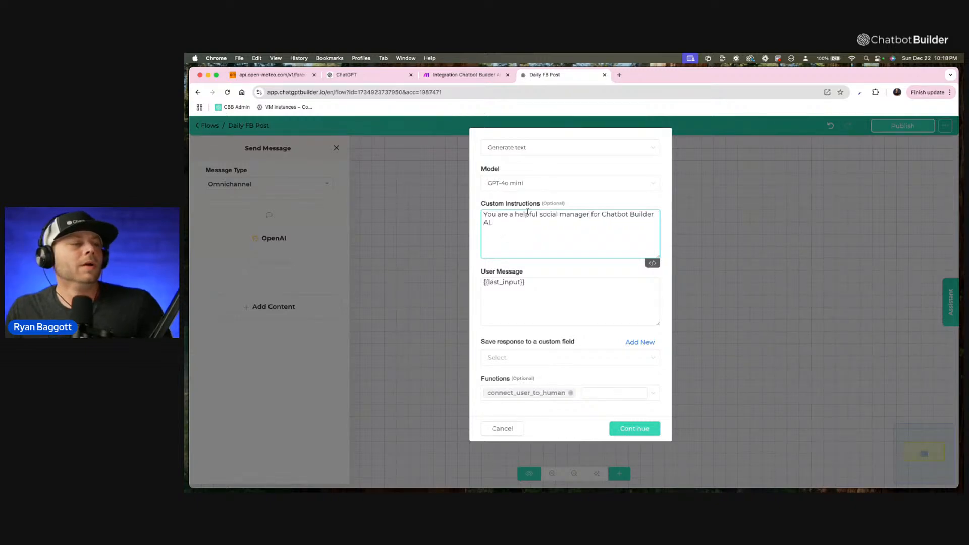
pyautogui.doubleClick(526, 215)
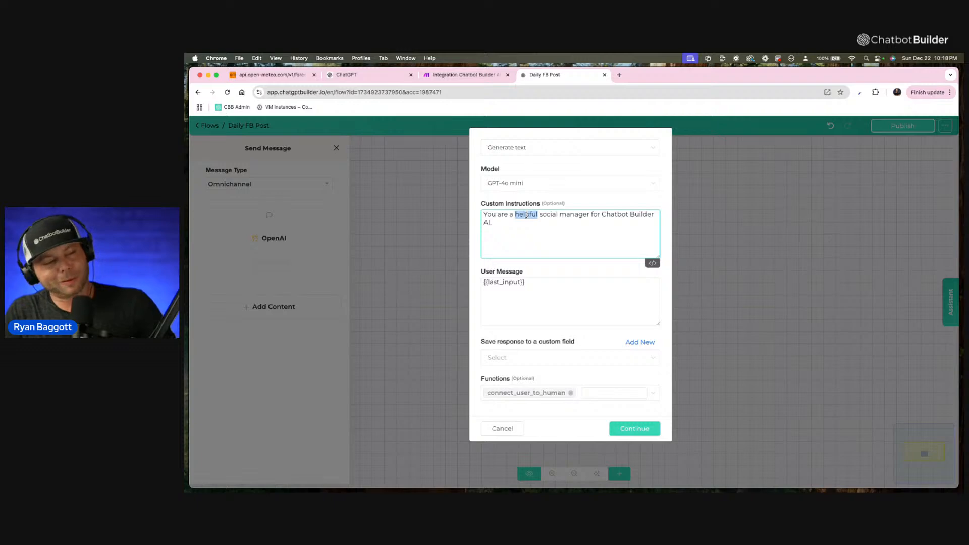
pyautogui.write('amazing')
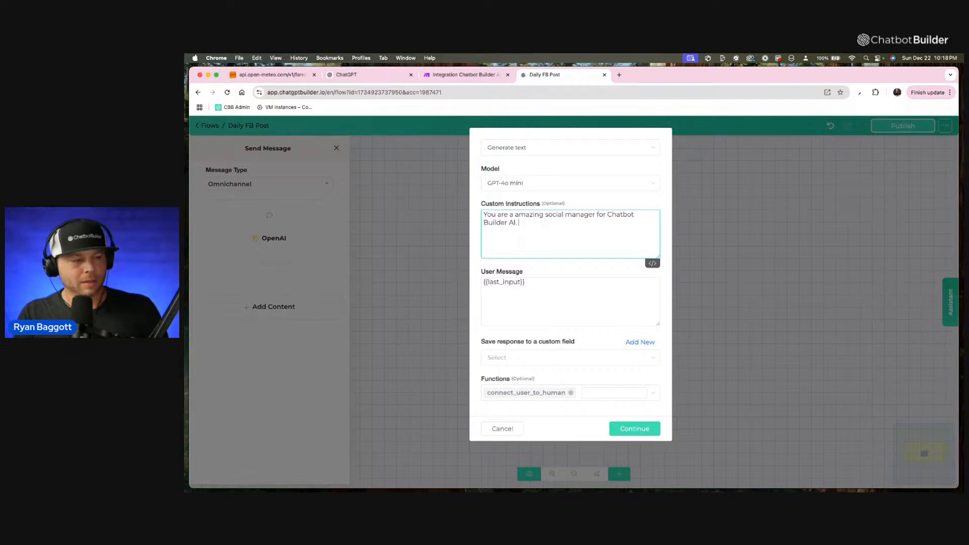
# Append the goal of writing a 2 to 3 line Facebook caption that excites a reader interested in building AI agents and AI assistants.
pyautogui.write("You're a goal is to")
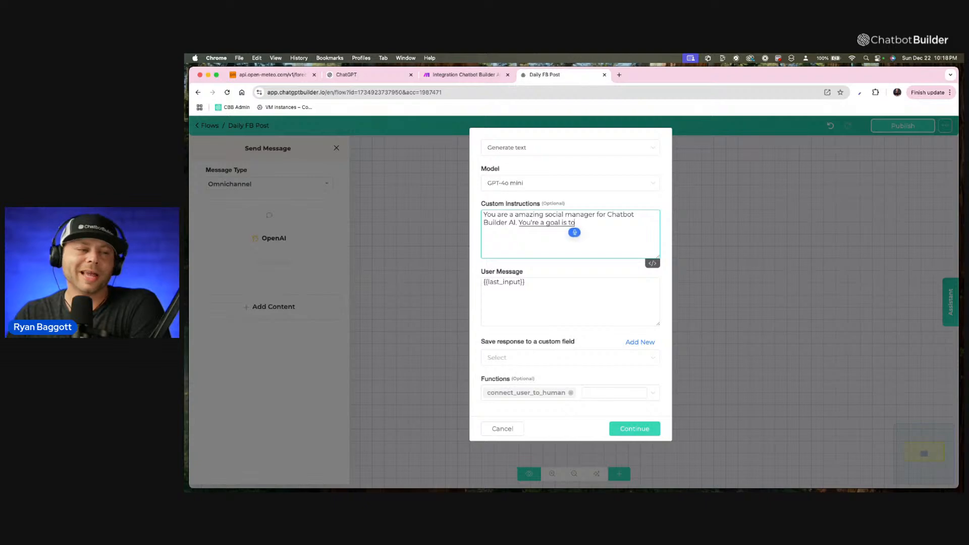
pyautogui.write(' write a')
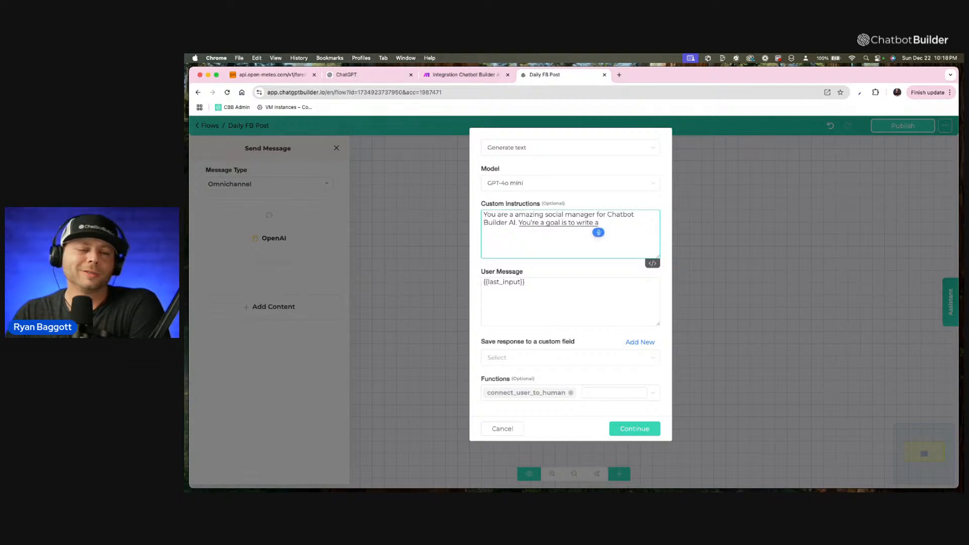
pyautogui.write(' 2 to 3 line')
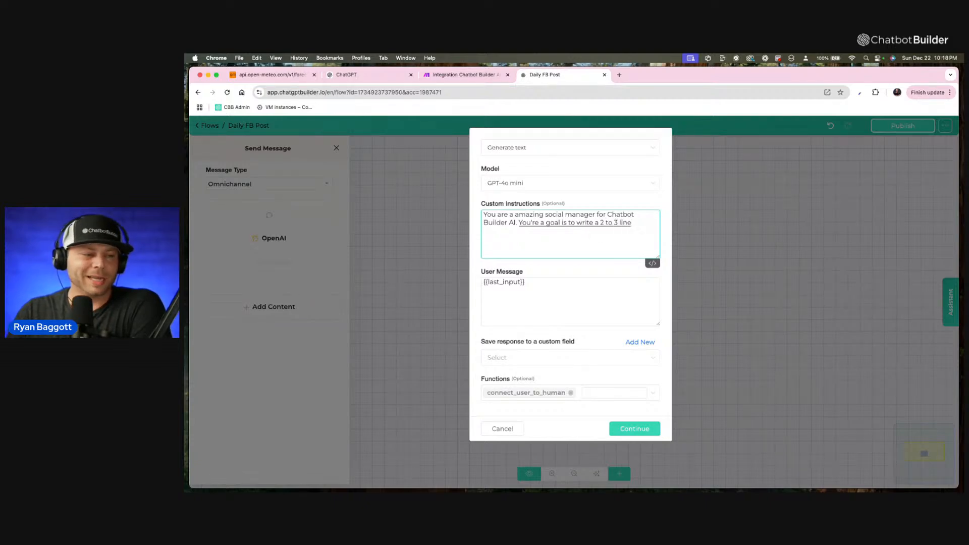
pyautogui.write(' Facebook caption')
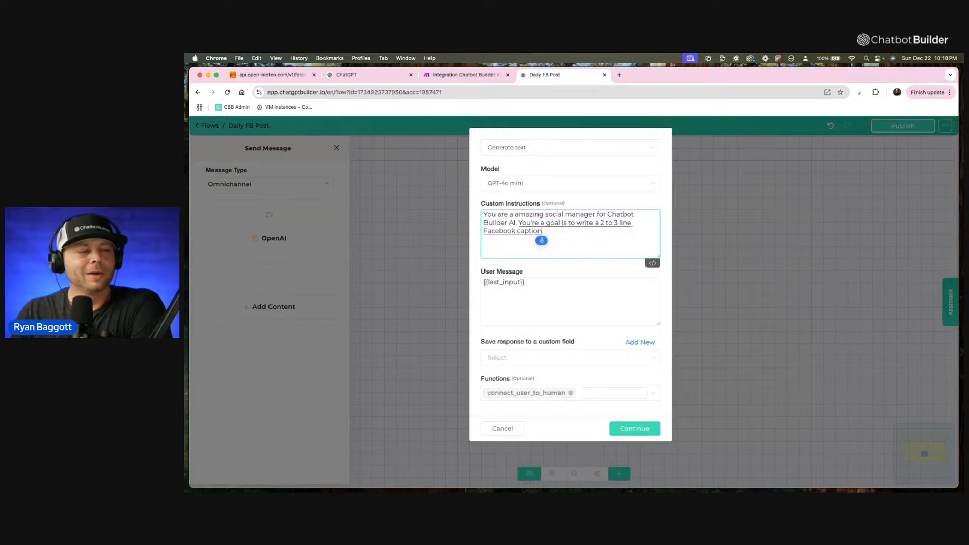
pyautogui.write(' that excites')
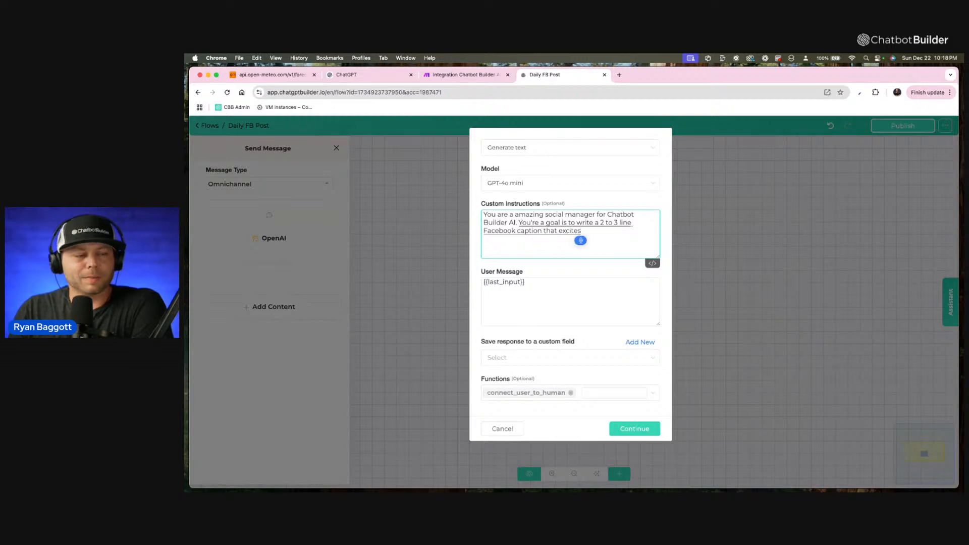
pyautogui.write(' the person who reads it')
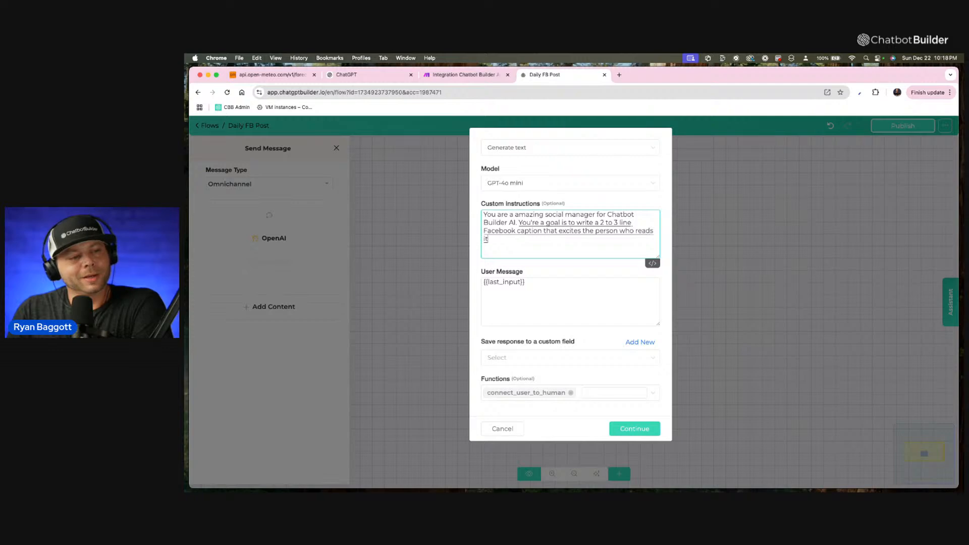
pyautogui.write(" that's interested in")
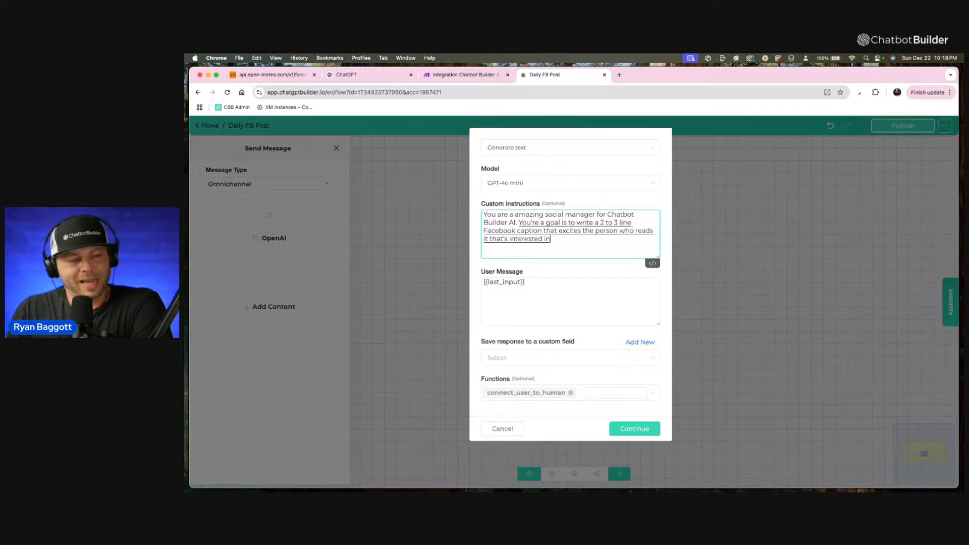
pyautogui.write(' building AI agents and AI')
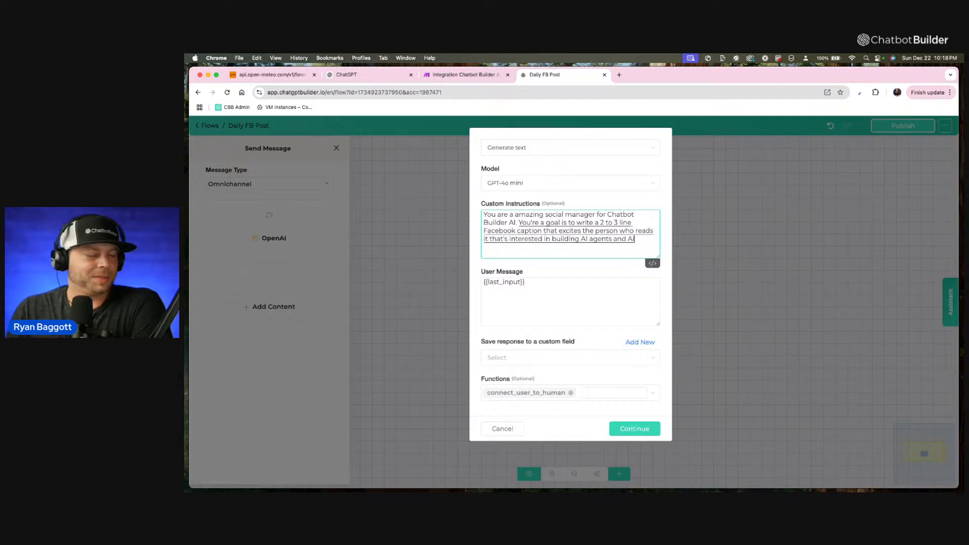
pyautogui.write(' assistance')
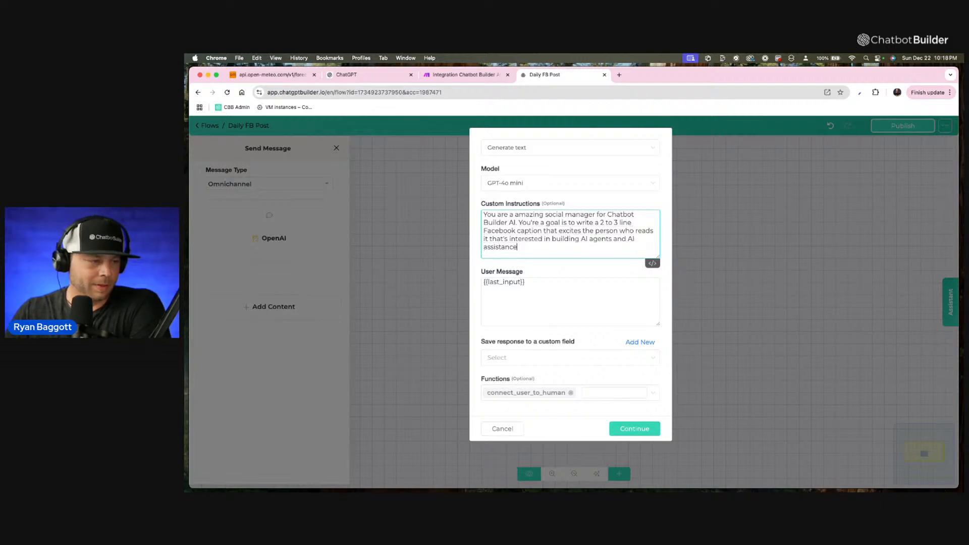
pyautogui.press('BackSpace')
pyautogui.press('BackSpace')
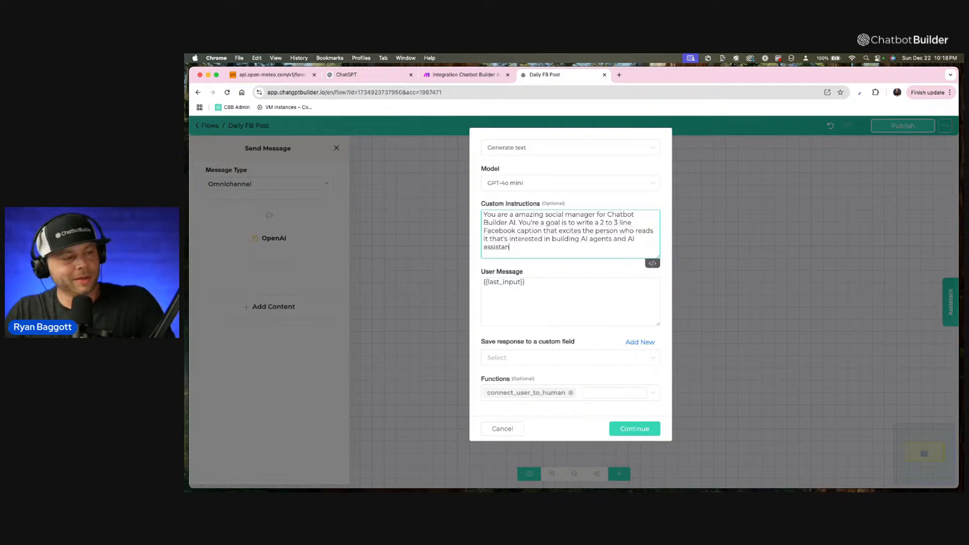
pyautogui.write('ts.')
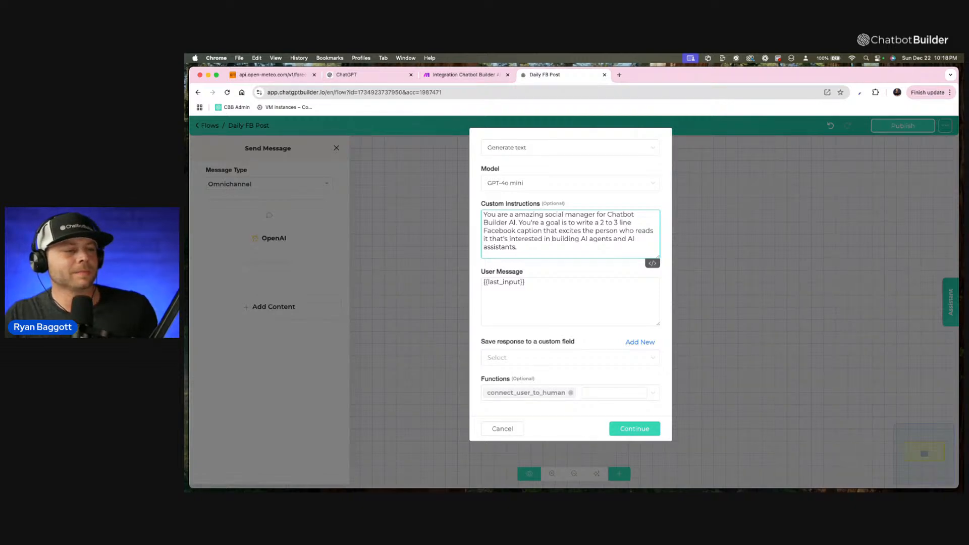
pyautogui.press('F5')
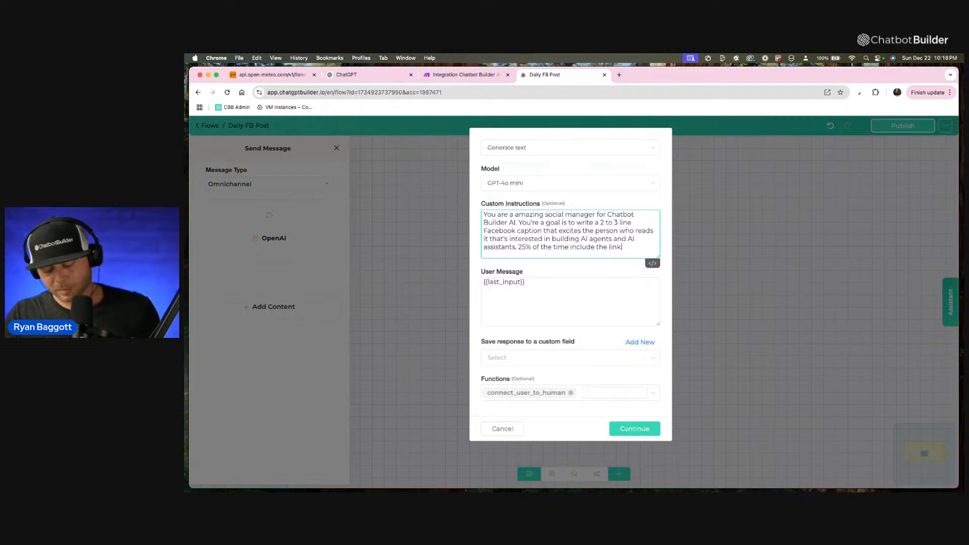
pyautogui.write(': www')
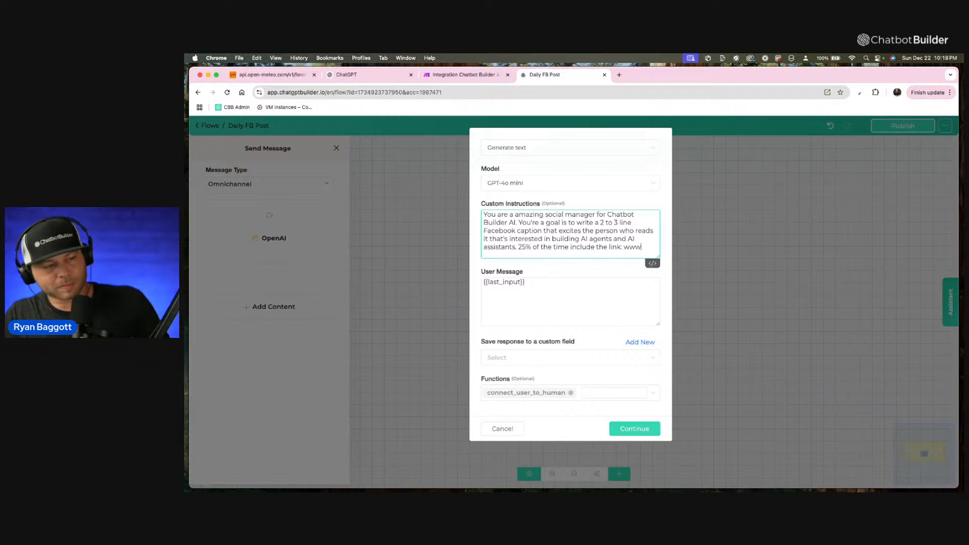
pyautogui.write('.cha')
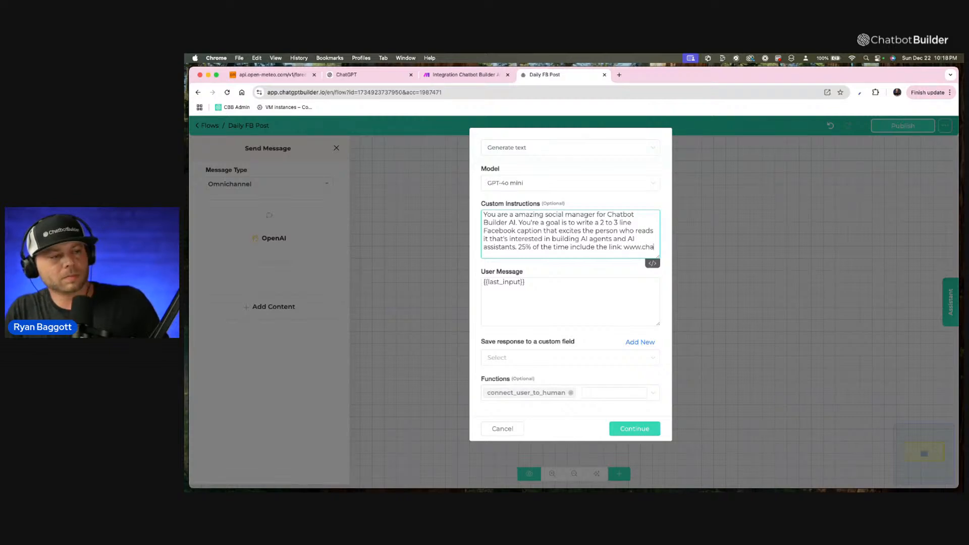
pyautogui.write('tbotbuilder.a')
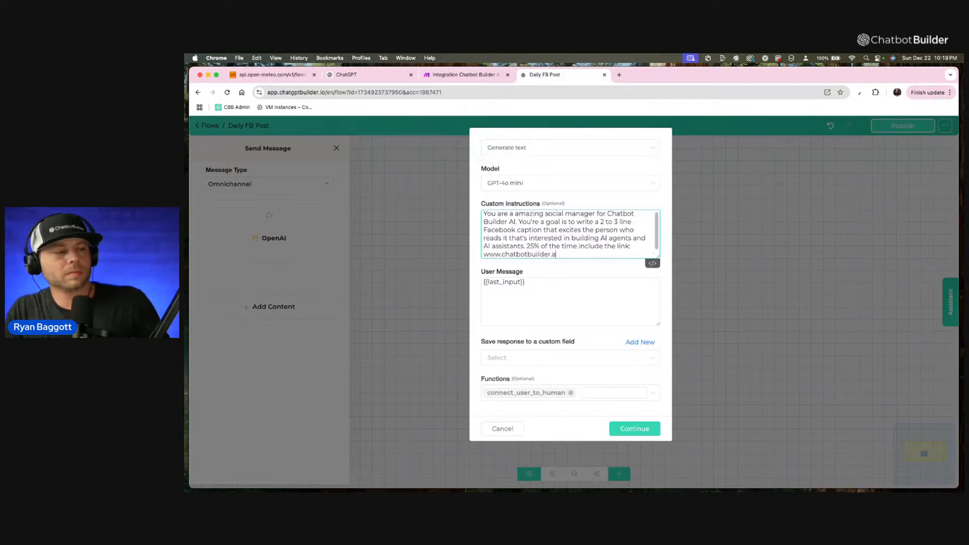
pyautogui.write('i')
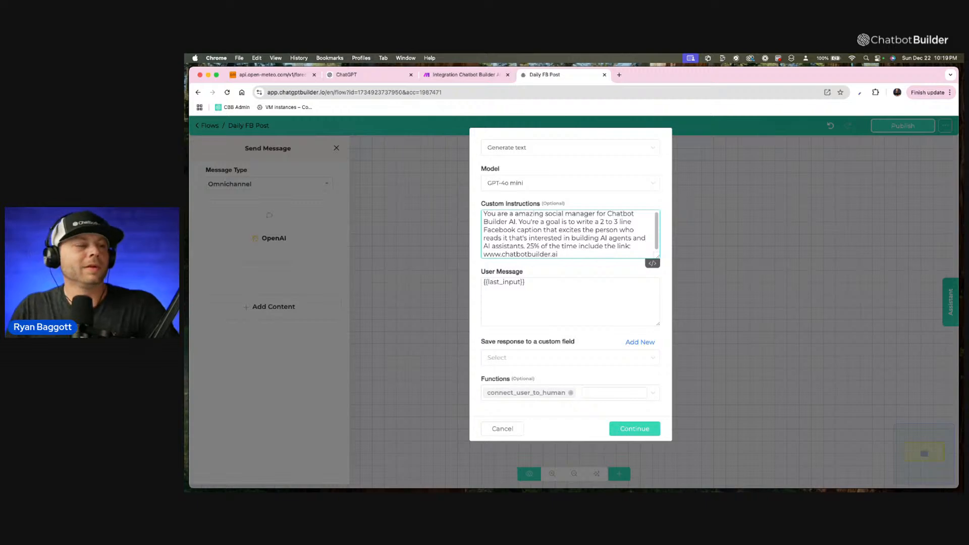
# Add the paragraph "Be sure to never be wordy and always be cool and never more than three lines ever if you use a hashtag just use one.".
pyautogui.press('Return')
pyautogui.press('Return')
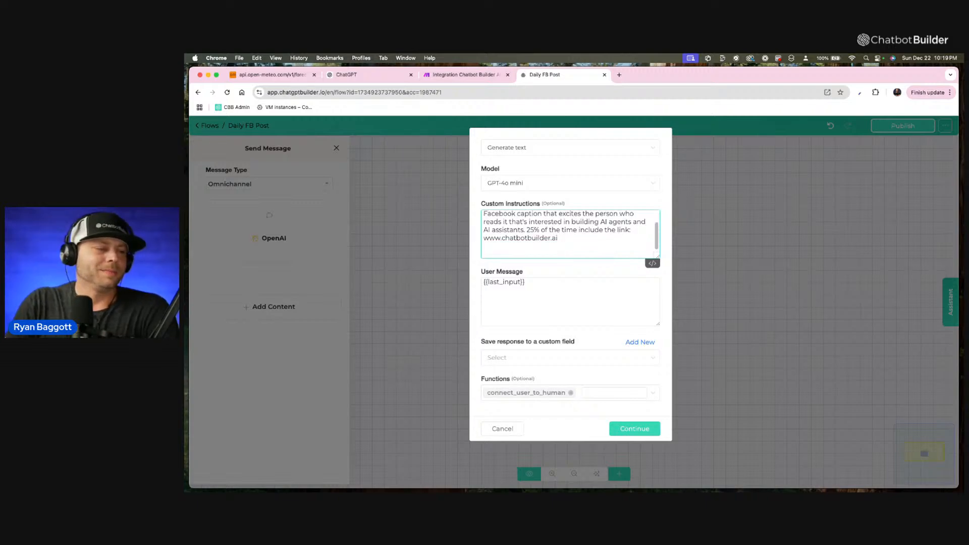
pyautogui.press('F5')
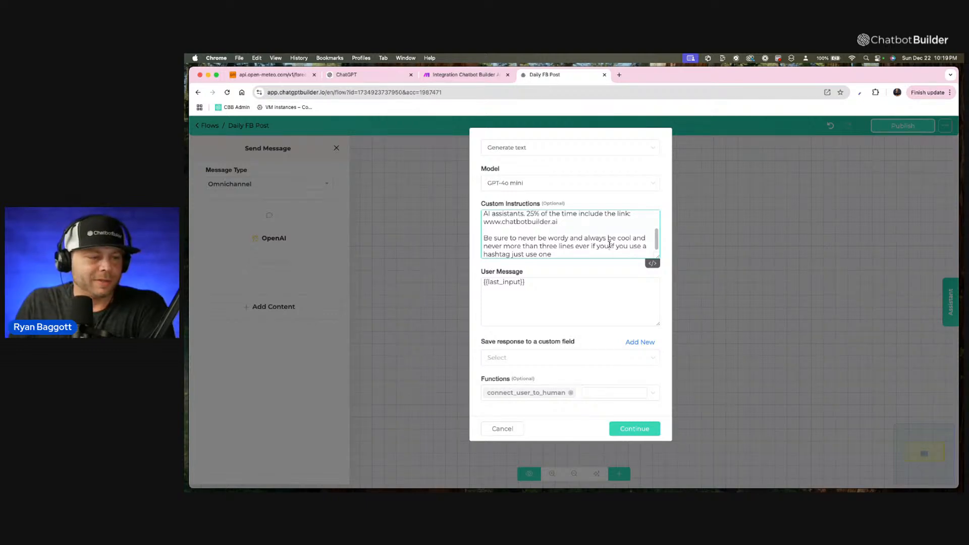
pyautogui.press('BackSpace')
pyautogui.press('BackSpace')
pyautogui.press('BackSpace')
pyautogui.press('BackSpace')
pyautogui.press('BackSpace')
pyautogui.press('BackSpace')
pyautogui.click(563, 255)
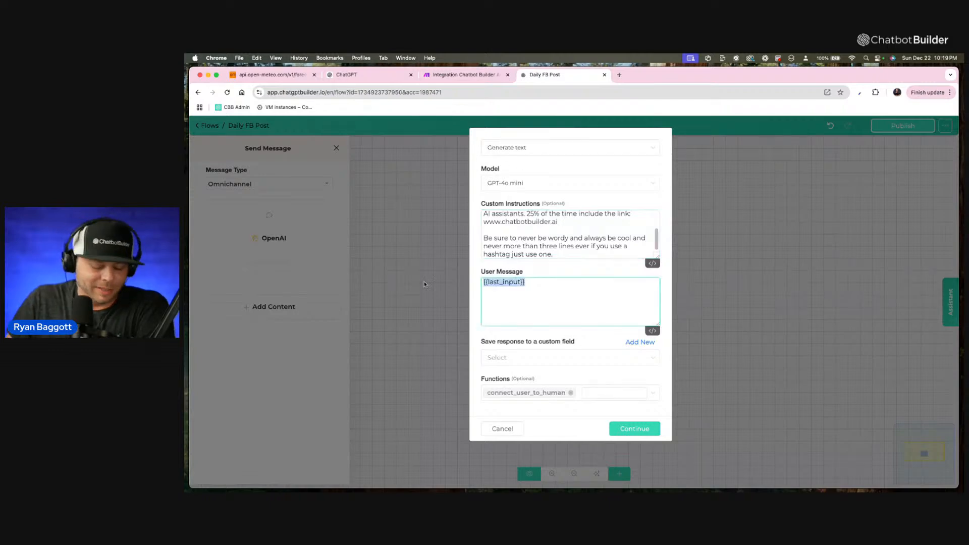
# Replace the user message with "Write an interesting and thought-provoking Facebook caption for today's post.".
pyautogui.press('Tab')
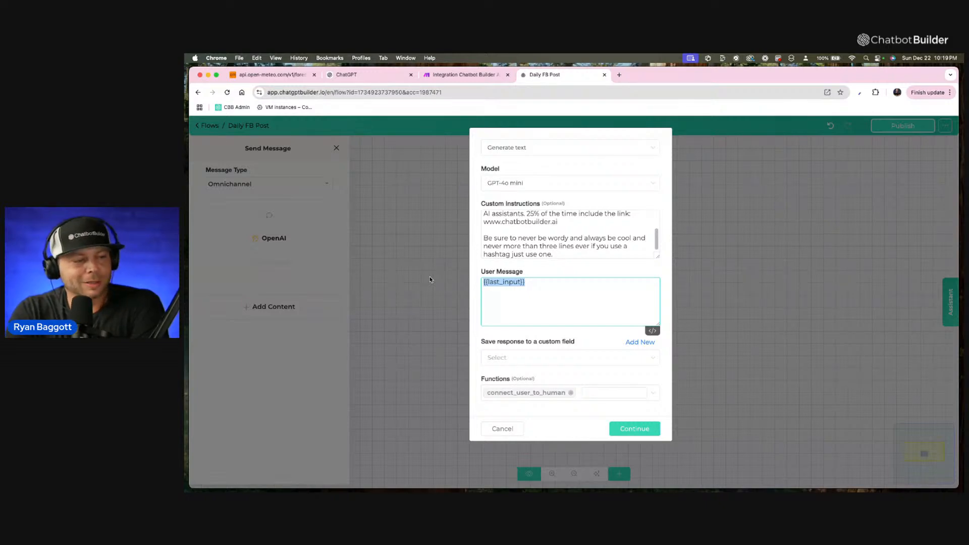
pyautogui.press('F5')
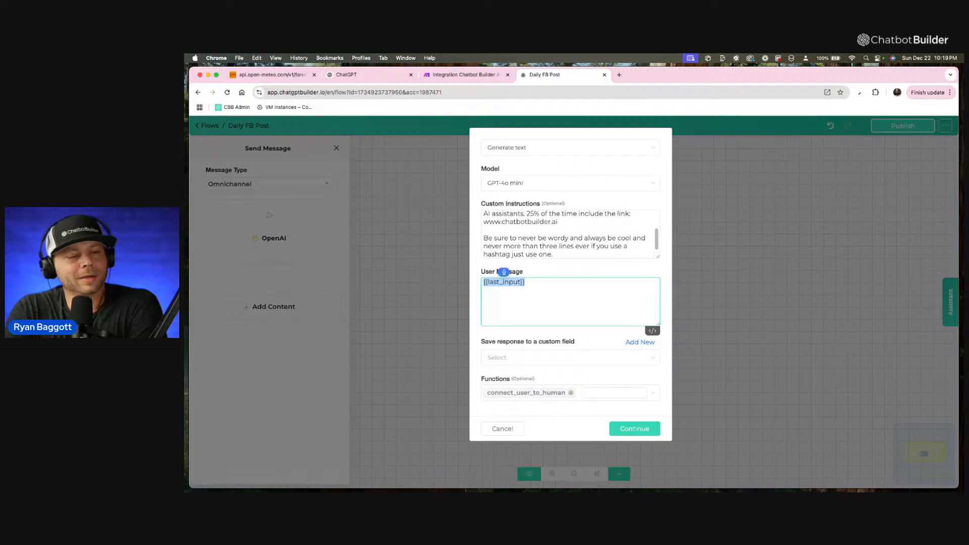
pyautogui.write('Write an interesting')
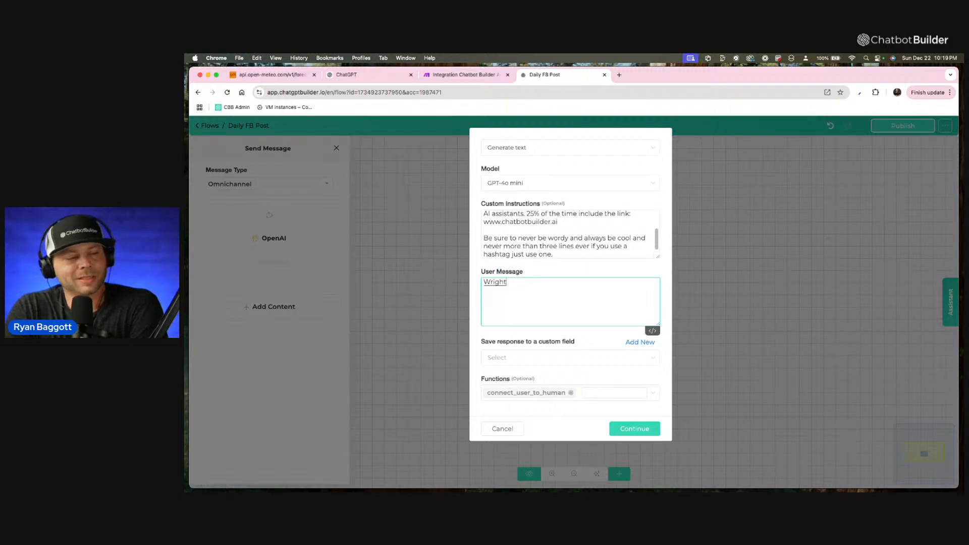
pyautogui.write(' and')
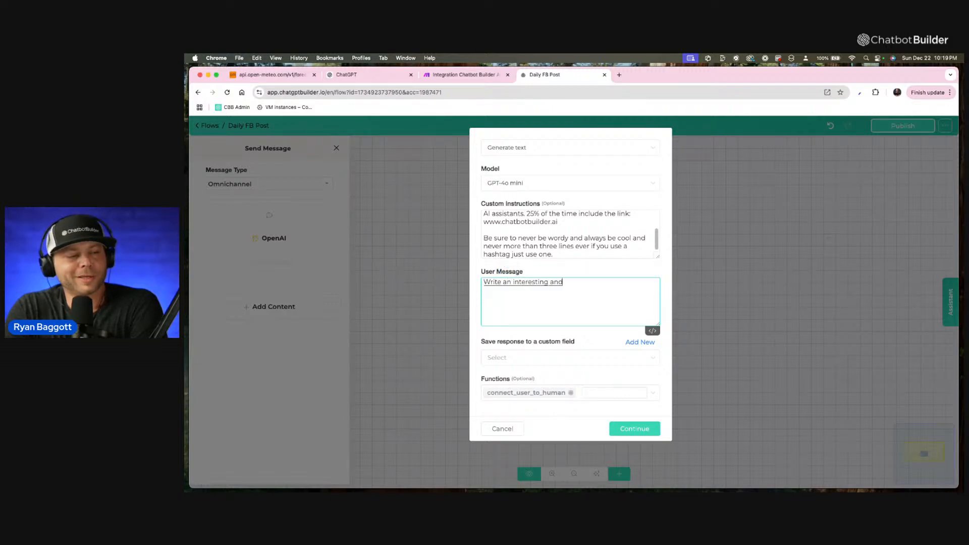
pyautogui.write(' thought-provoking Facebook')
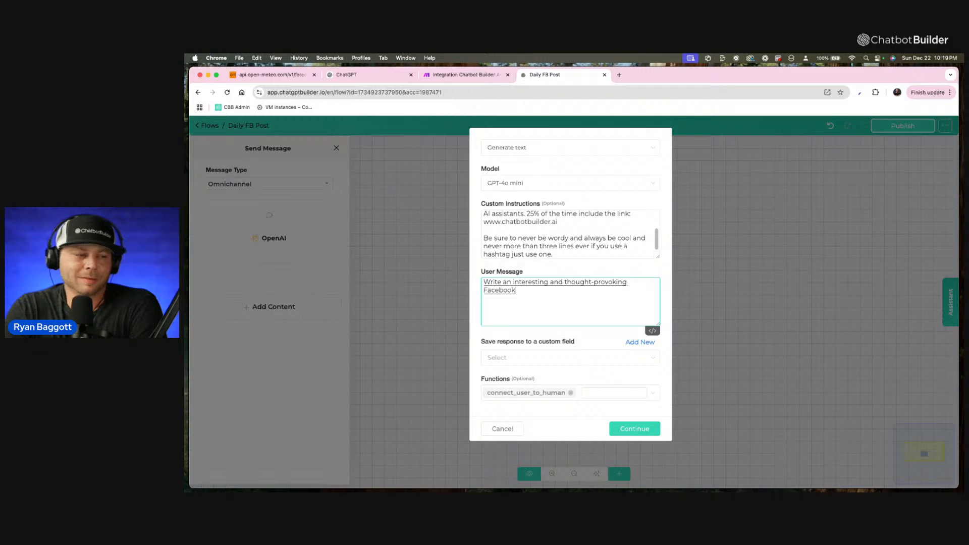
pyautogui.write(" caption for today's post")
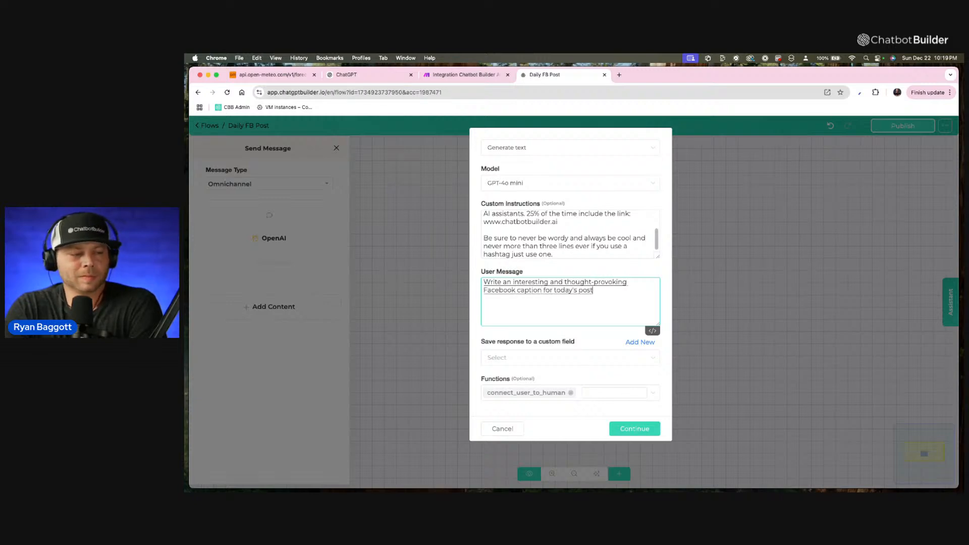
pyautogui.write('.')
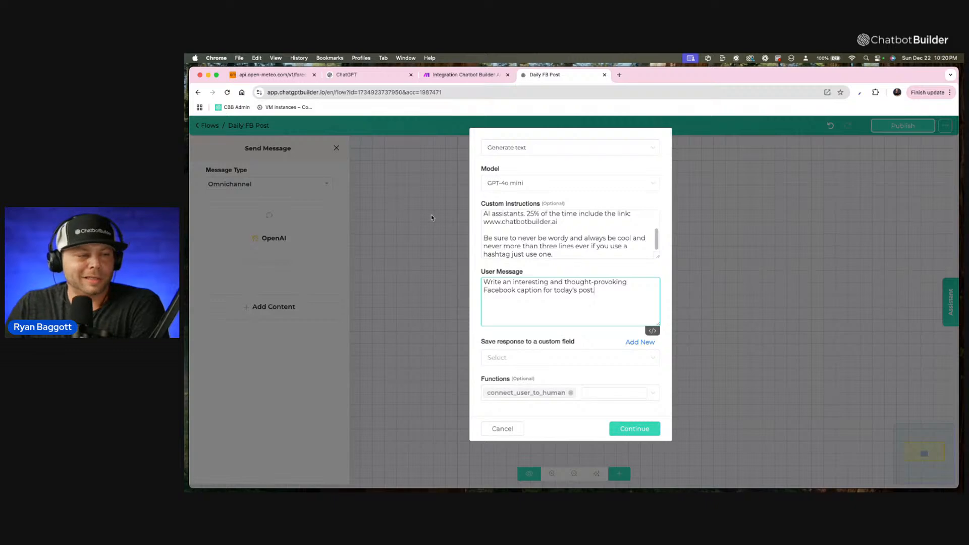
# Review the custom instructions and user message of the OpenAI action.
pyautogui.scroll(3, 649, 255)
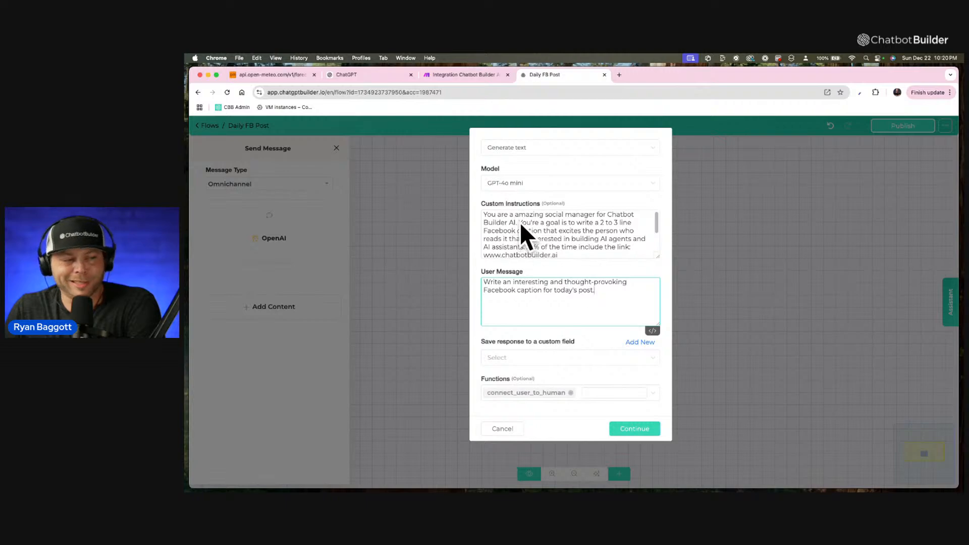
pyautogui.scroll(5, 515, 203)
pyautogui.scroll(5, 515, 203)
pyautogui.scroll(-2, 484, 287)
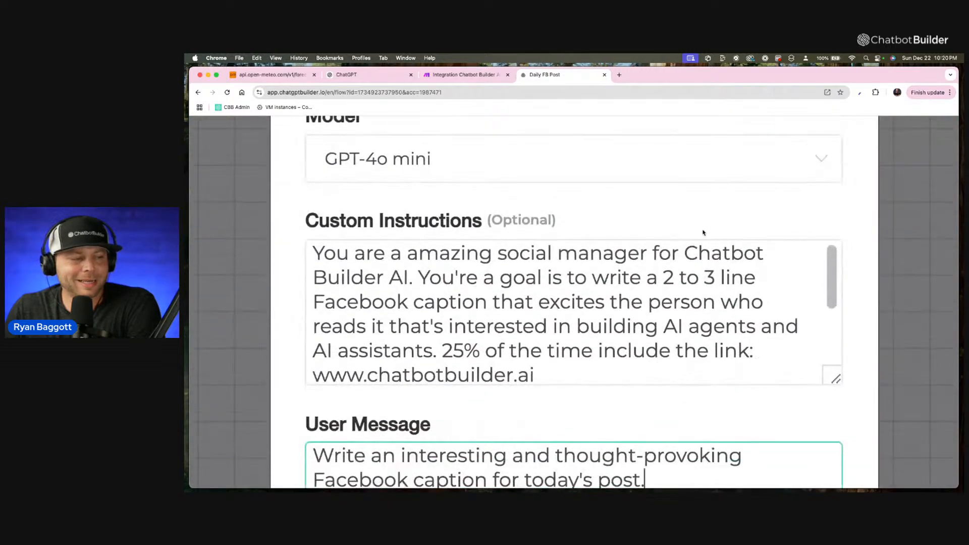
pyautogui.scroll(-5, 609, 300)
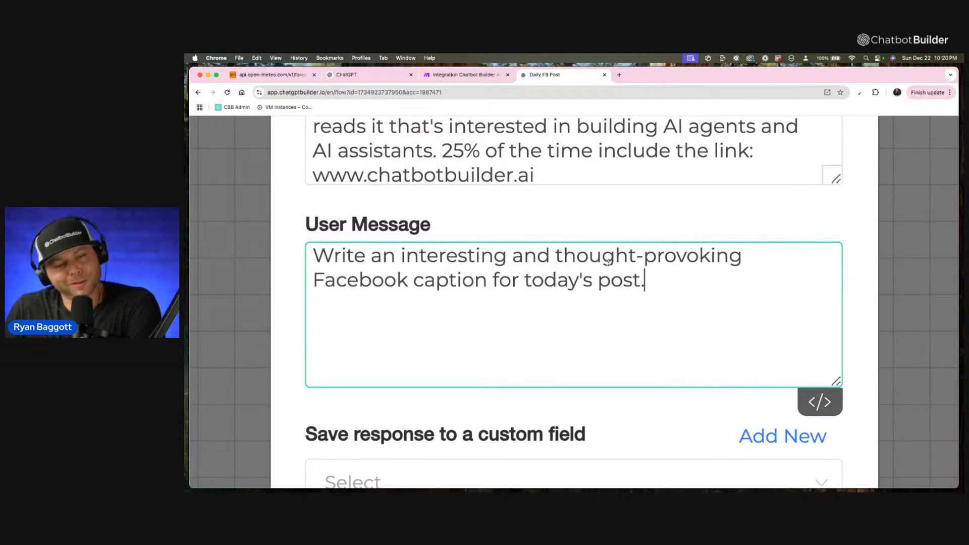
pyautogui.scroll(-5, 556, 228)
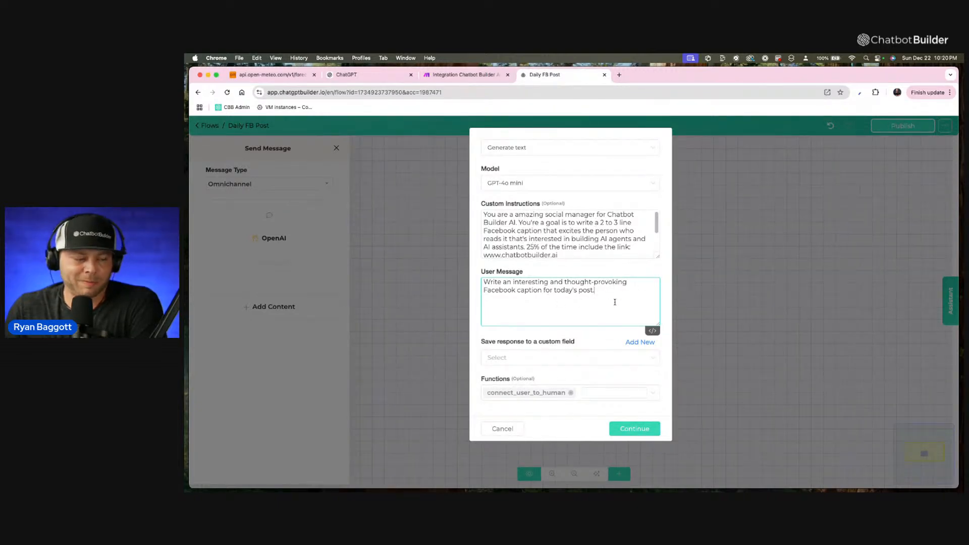
# Save the response to a new custom field named fb_caption, remove the connect_user_to_human function and confirm the OpenAI action.
pyautogui.click(640, 344)
pyautogui.click(583, 175)
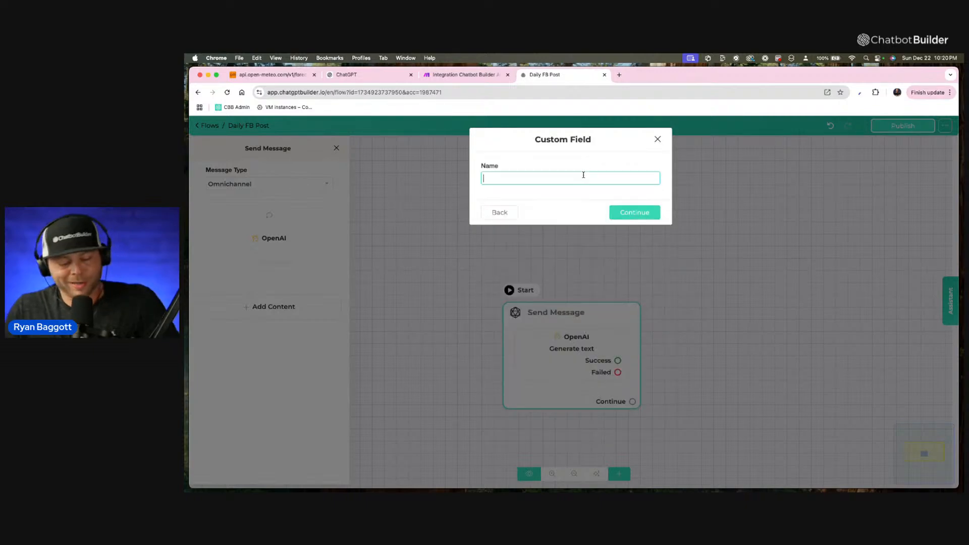
pyautogui.write('fb')
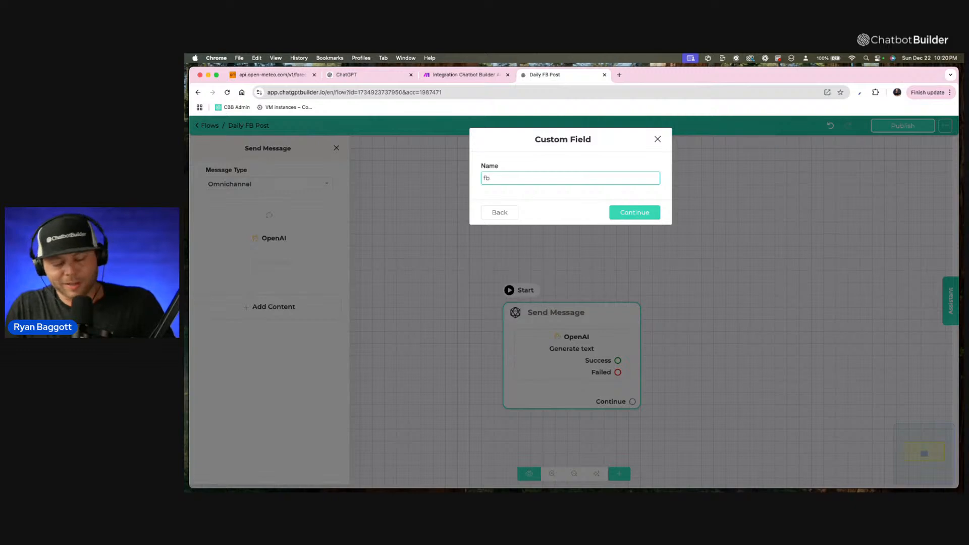
pyautogui.write('_caption')
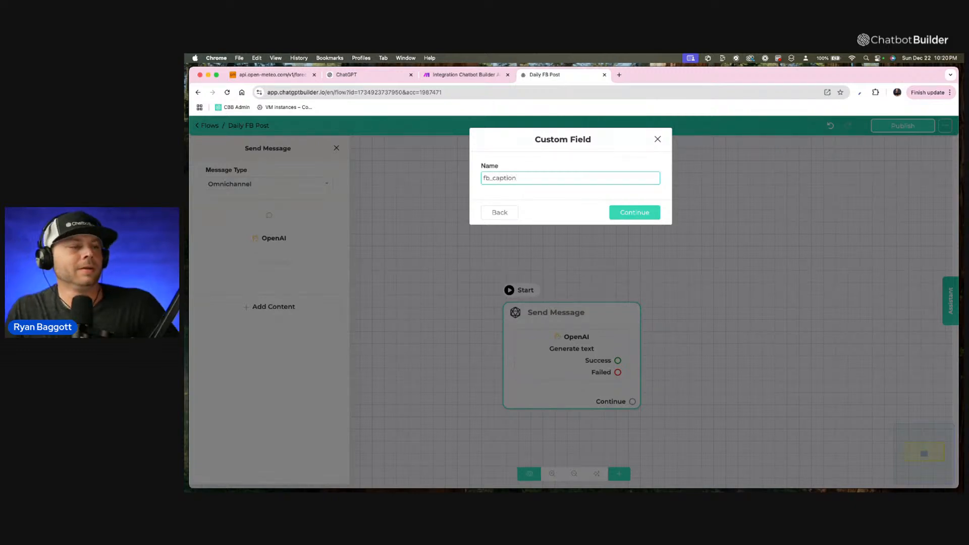
pyautogui.click(652, 216)
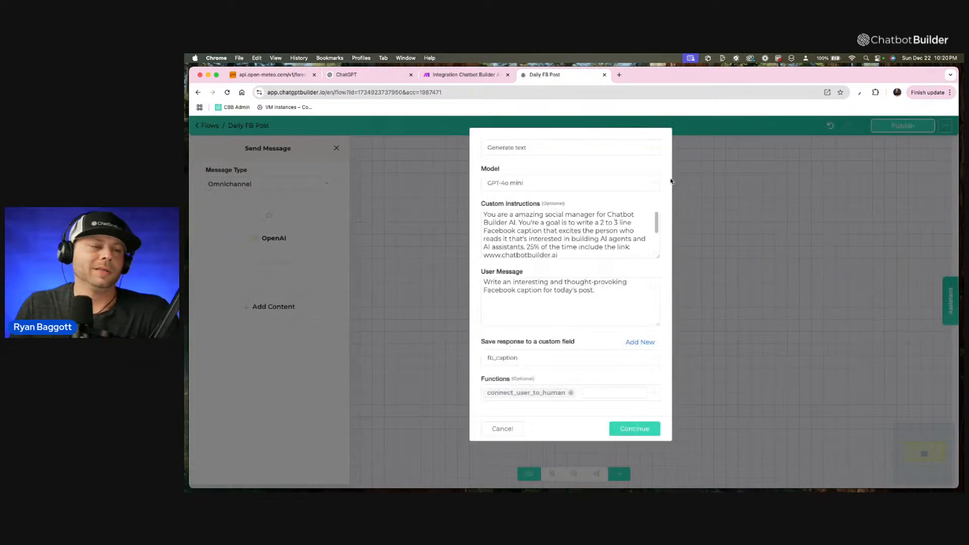
pyautogui.click(570, 393)
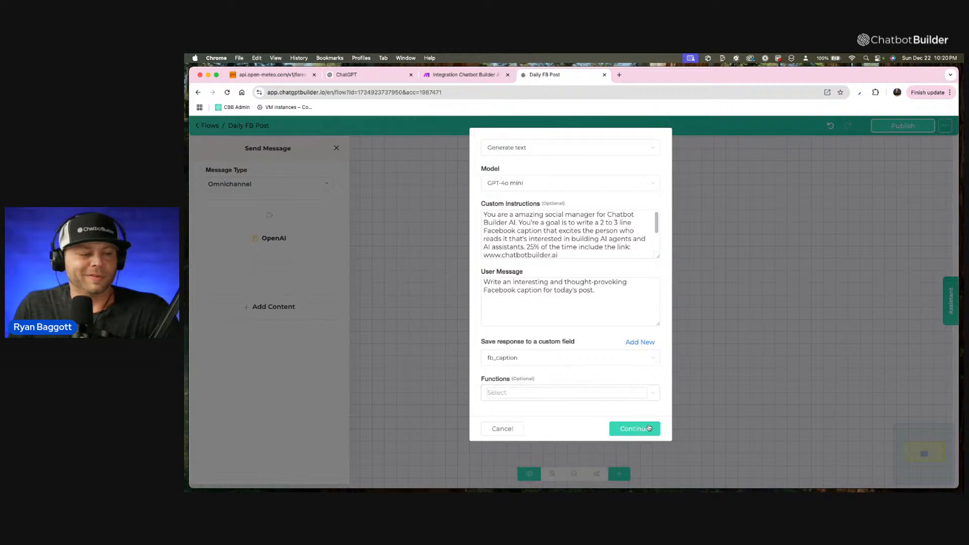
pyautogui.click(649, 430)
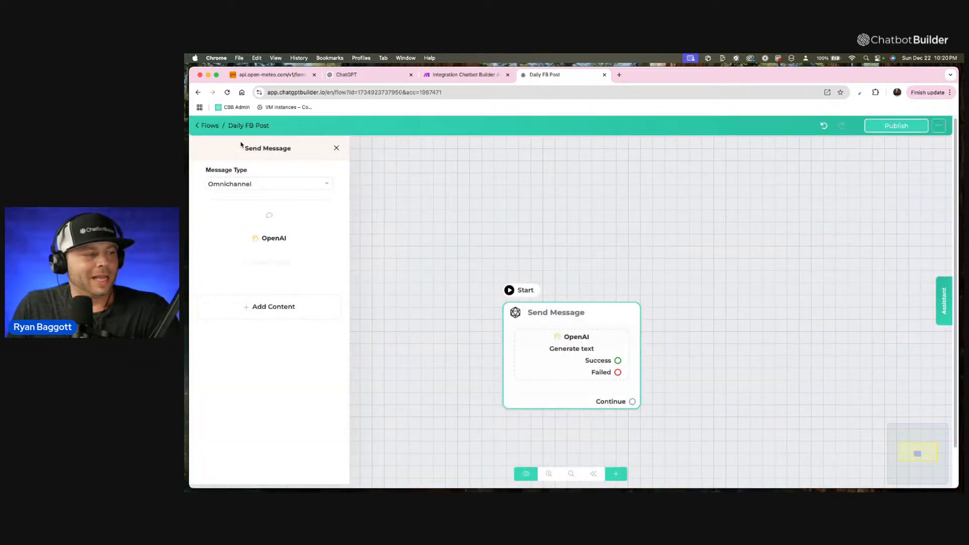
# Rename the Send Message step "Generate FB Caption" and close its settings.
pyautogui.click(278, 149)
pyautogui.moveTo(526, 168); pyautogui.dragTo(483, 168)
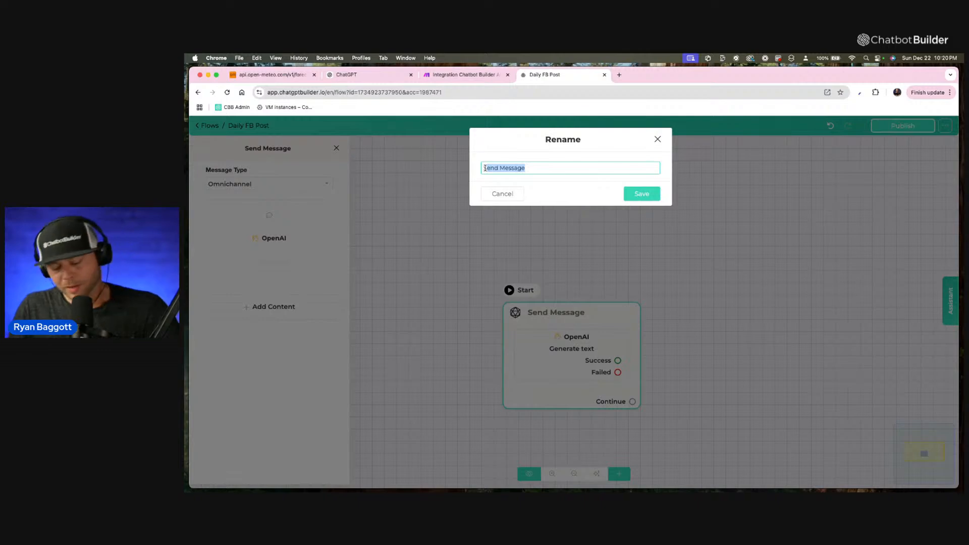
pyautogui.press('BackSpace')
pyautogui.write('Genera')
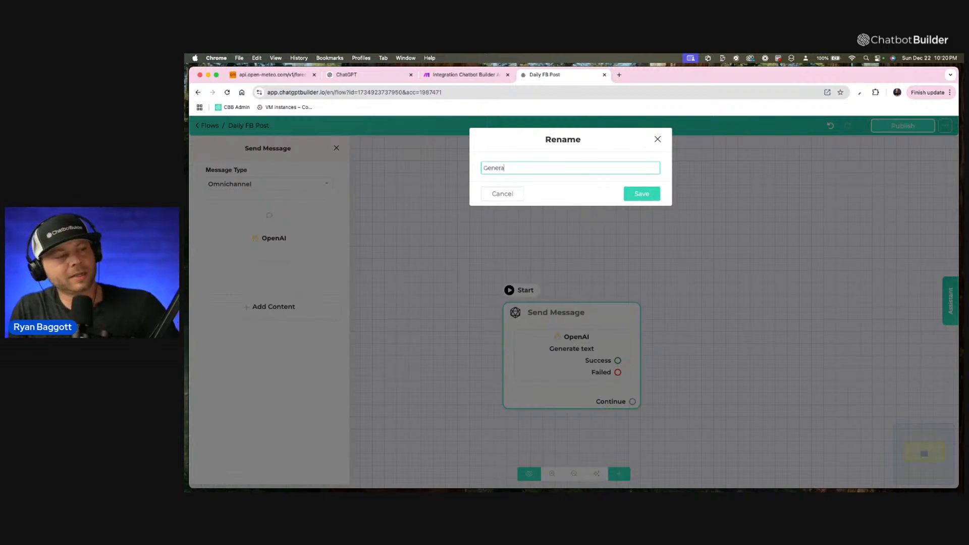
pyautogui.write('te FB Capti')
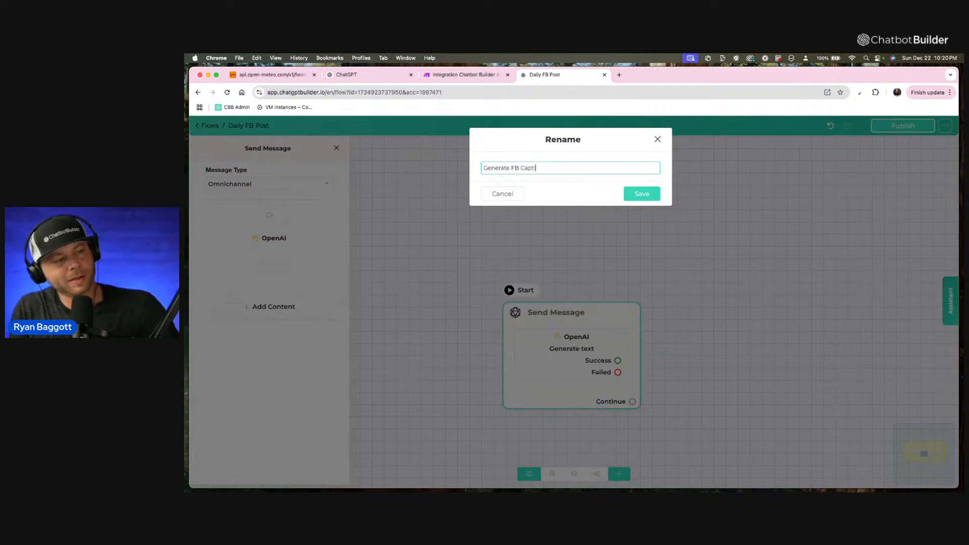
pyautogui.write('on')
pyautogui.click(626, 192)
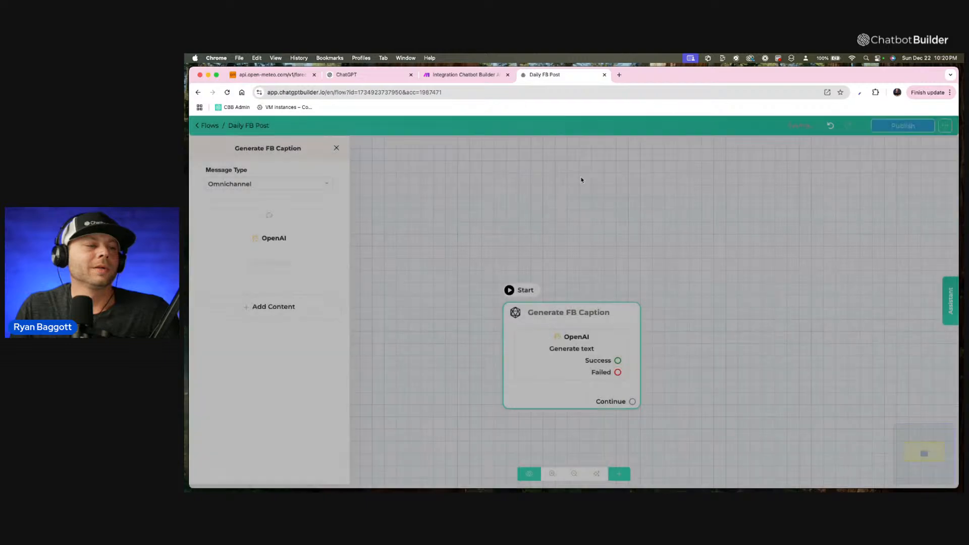
pyautogui.click(586, 180)
# Connect the Continue output of the Generate FB Caption step to a new message step beside it.
pyautogui.moveTo(606, 319); pyautogui.dragTo(438, 240)
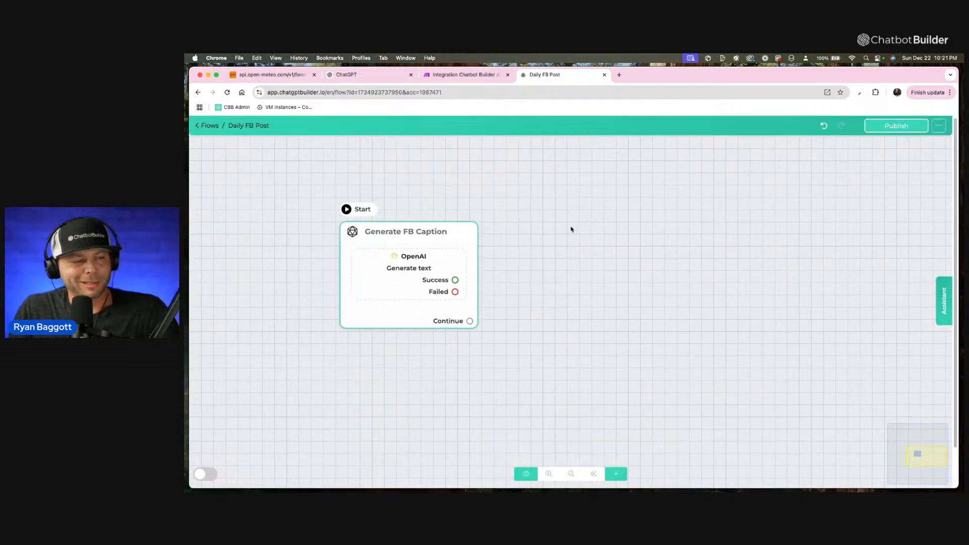
pyautogui.scroll(2, 545, 236)
pyautogui.scroll(-1, 512, 225)
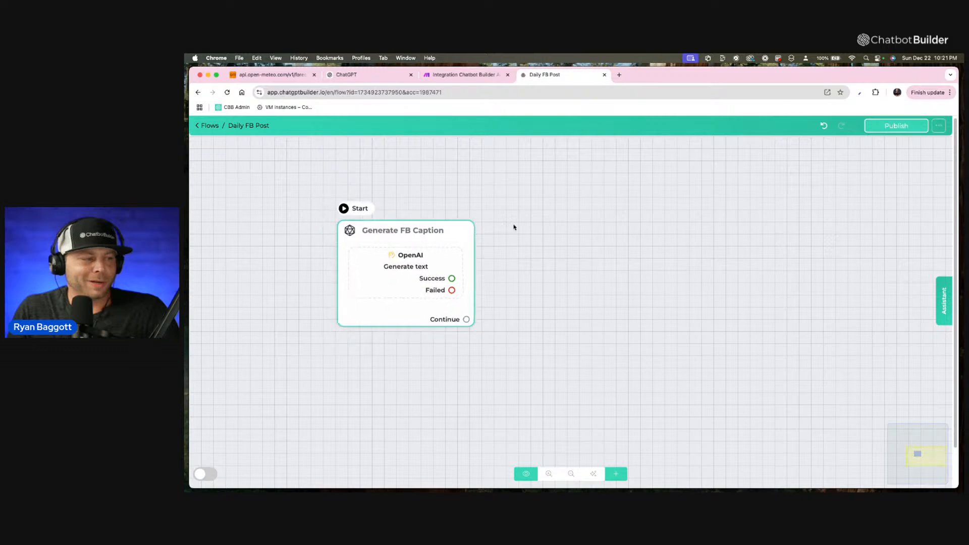
pyautogui.scroll(1, 514, 227)
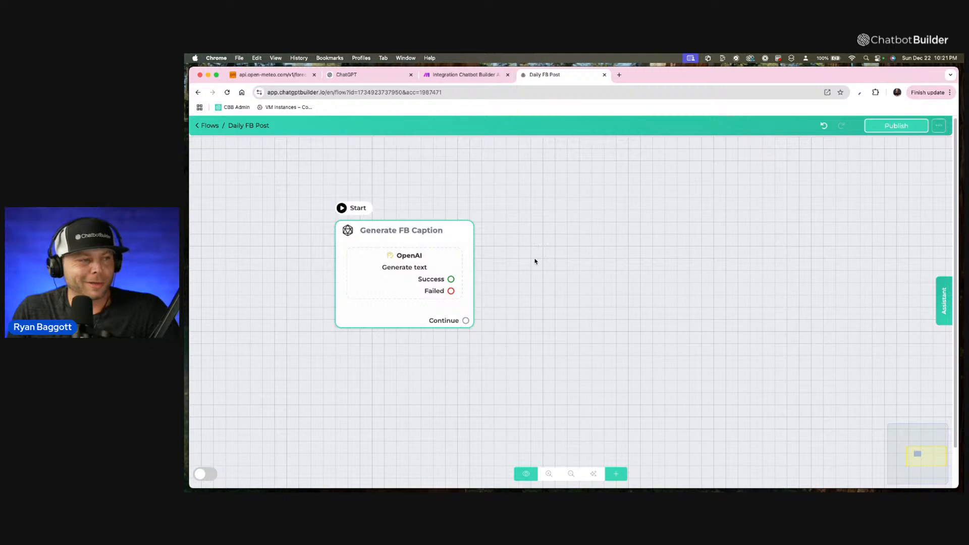
pyautogui.scroll(1, 527, 260)
pyautogui.scroll(-1, 526, 260)
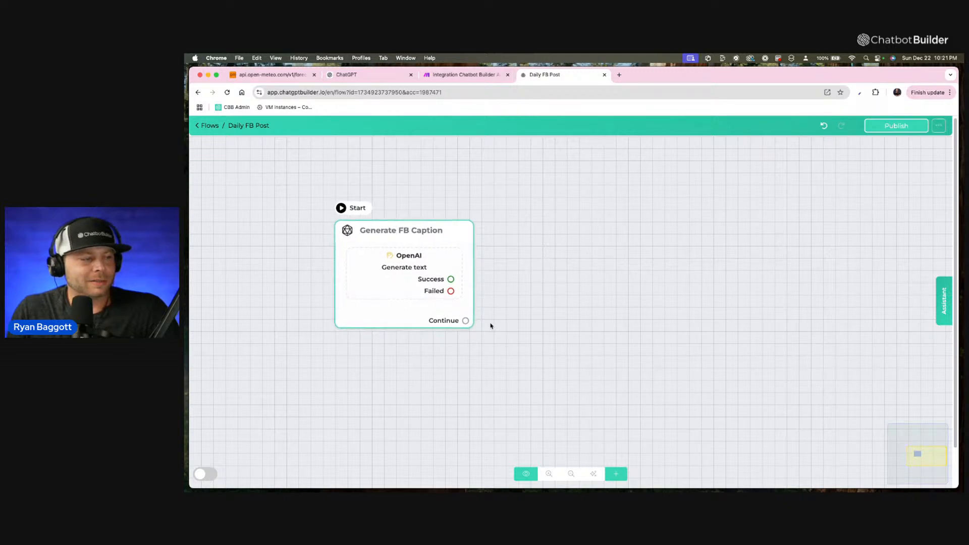
pyautogui.scroll(1, 467, 325)
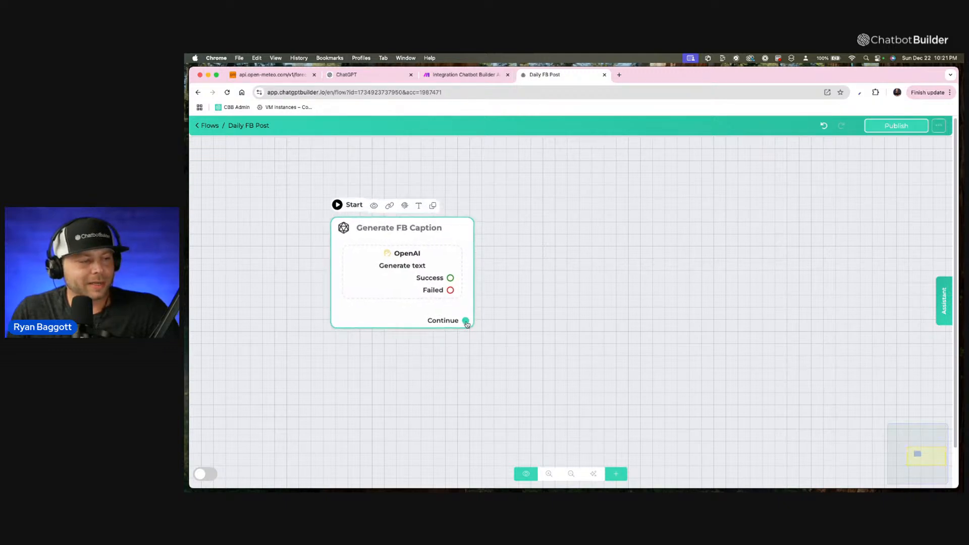
pyautogui.scroll(-1, 467, 324)
pyautogui.moveTo(466, 324); pyautogui.dragTo(540, 240)
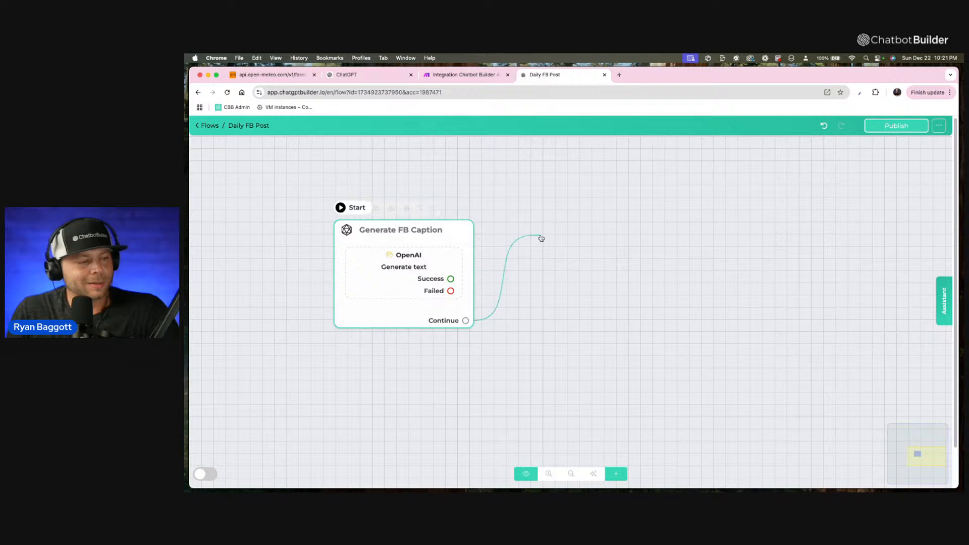
# Rename the new message step "Generate the Image".
pyautogui.click(270, 149)
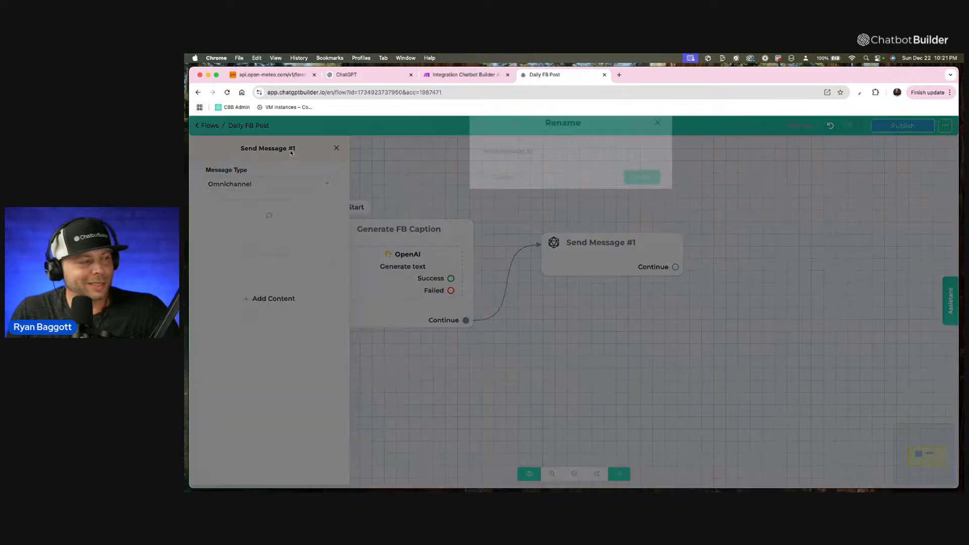
pyautogui.write('Gene')
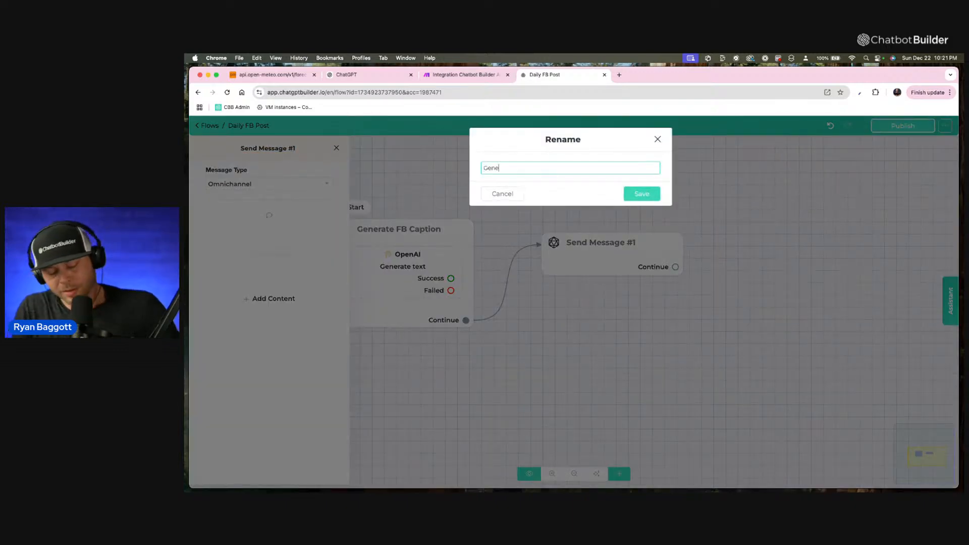
pyautogui.write('rate the Image')
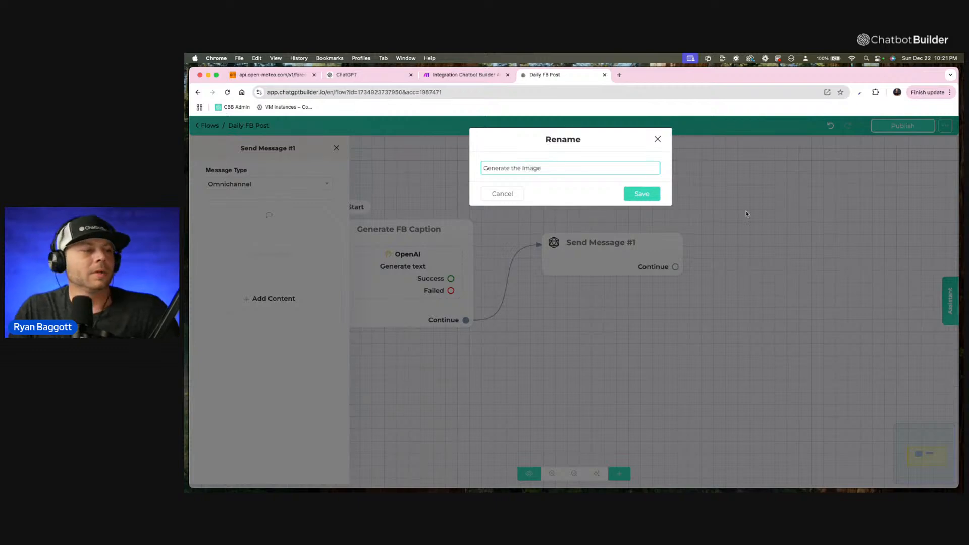
pyautogui.click(647, 199)
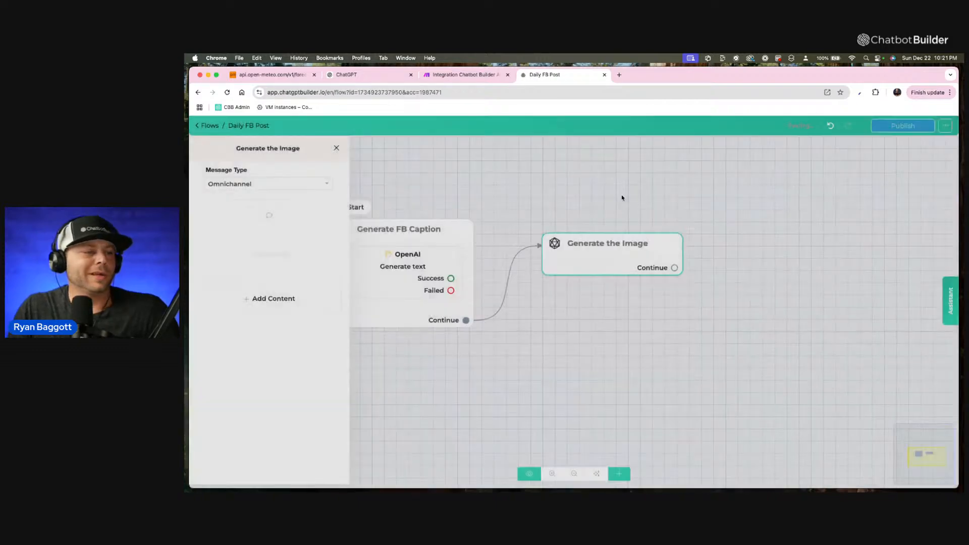
# Add an OpenAI action to the Generate the Image step and set its operation to Generate Image.
pyautogui.click(302, 304)
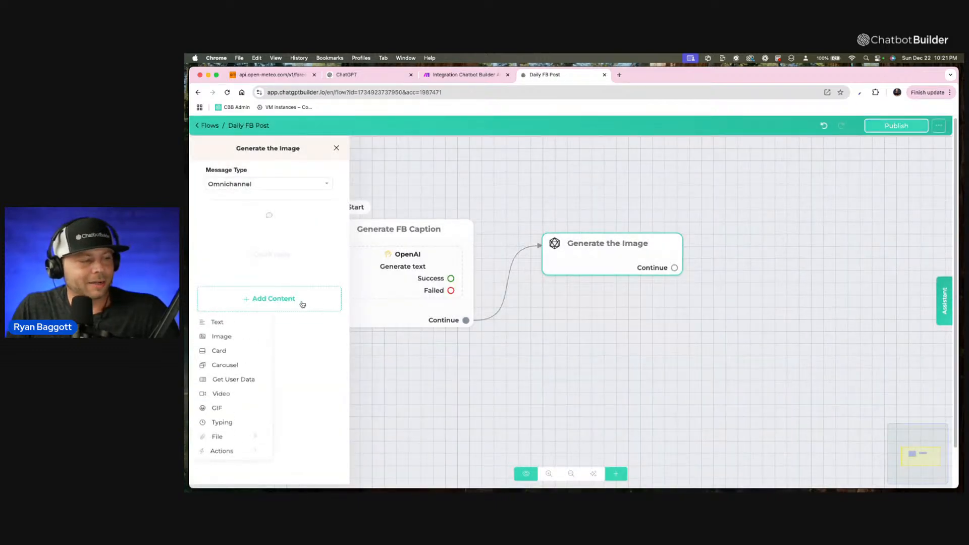
pyautogui.moveTo(243, 461)
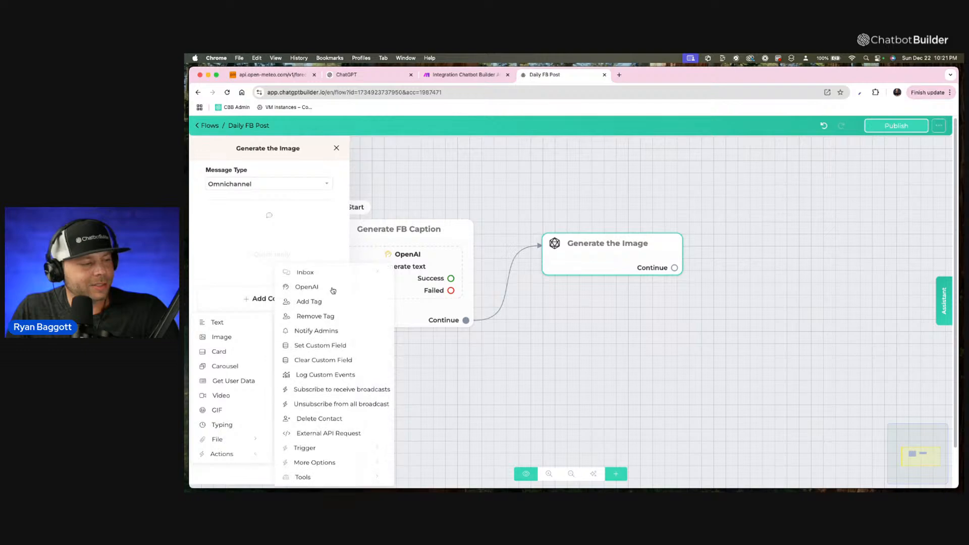
pyautogui.click(332, 289)
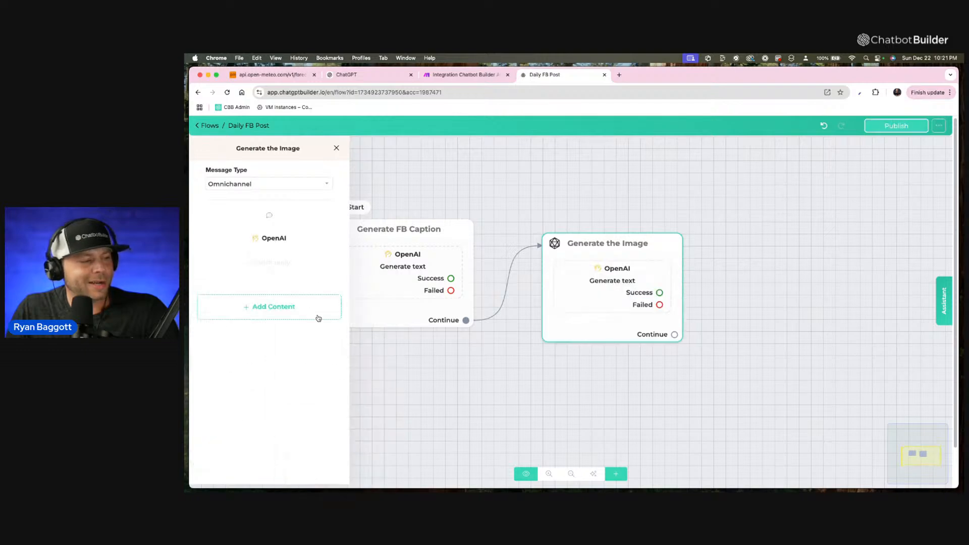
pyautogui.click(280, 239)
pyautogui.click(564, 148)
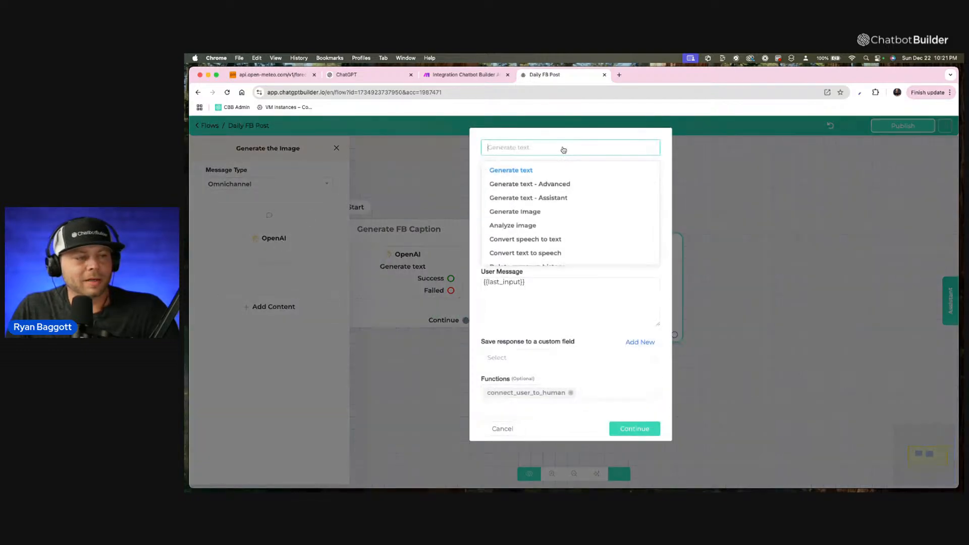
pyautogui.click(527, 212)
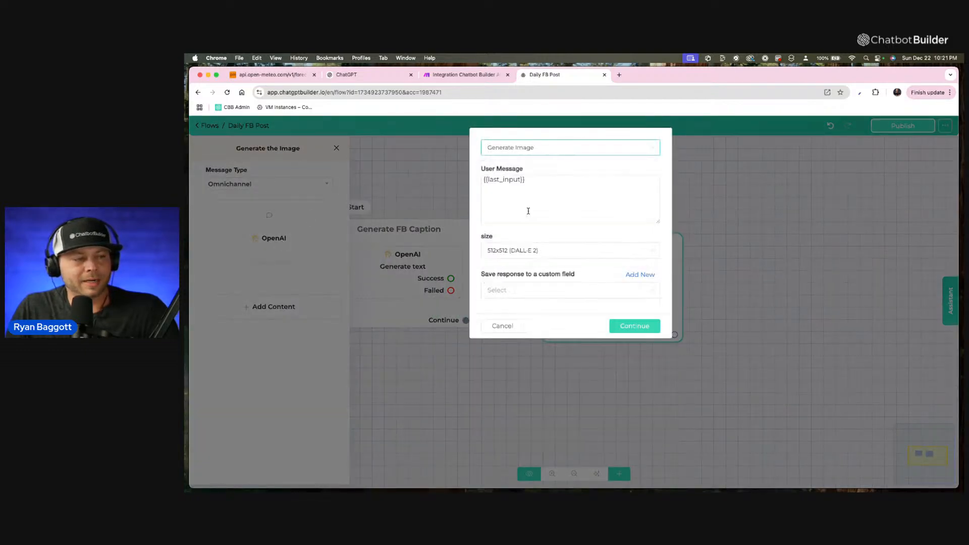
# Replace the user message with a prompt for an extremely stunning, scroll-stopping, high-resolution photographic image based on the Facebook caption, without any words or text.
pyautogui.tripleClick(539, 180)
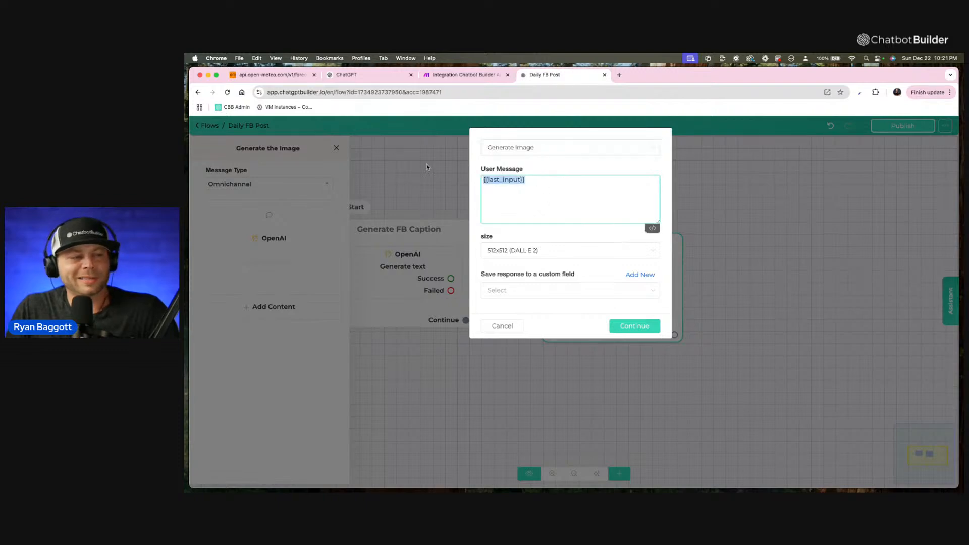
pyautogui.press('BackSpace')
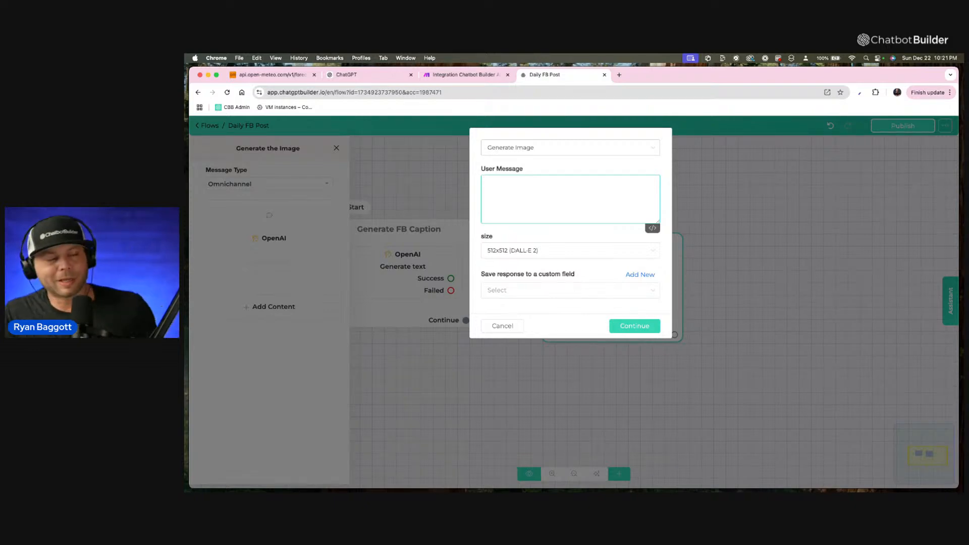
pyautogui.press('F5')
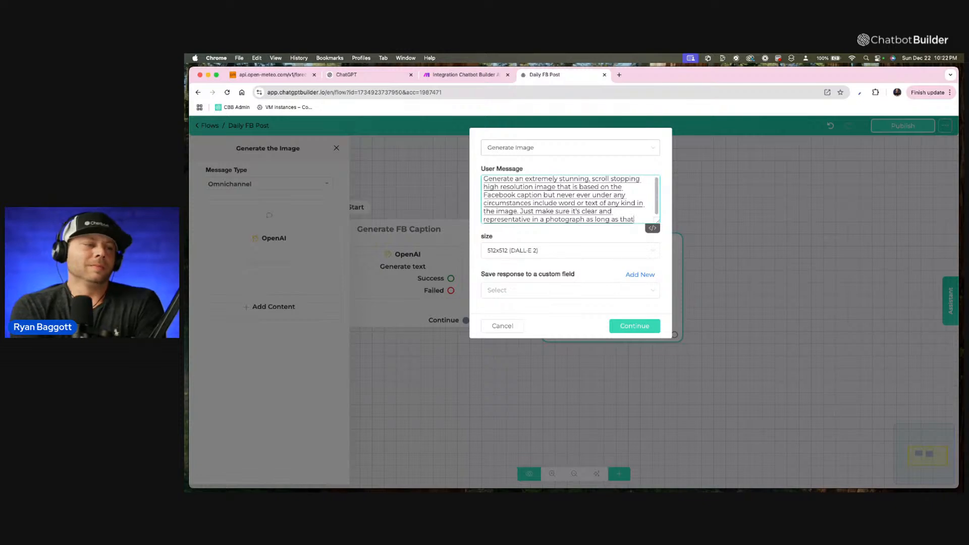
pyautogui.scroll(1, 651, 211)
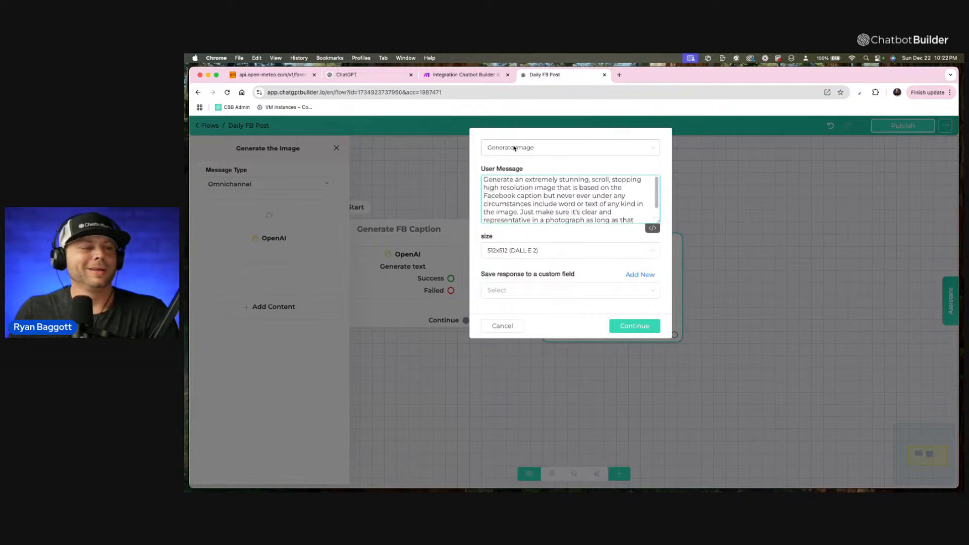
pyautogui.moveTo(657, 220); pyautogui.dragTo(657, 304)
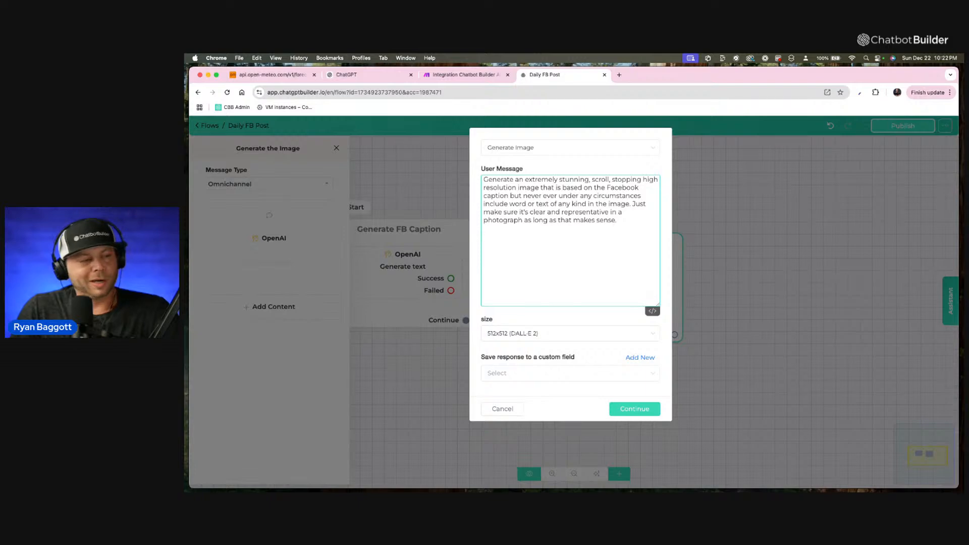
# Append "Here is the FB caption for your inspo:" to the user message as a new paragraph, followed by the fb_caption custom field.
pyautogui.press('Return')
pyautogui.press('Return')
pyautogui.write('Here')
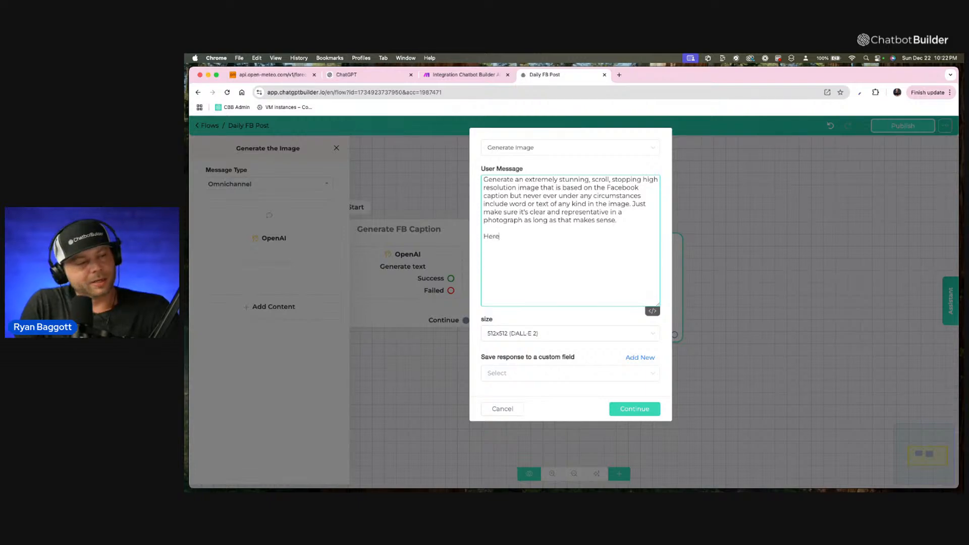
pyautogui.write(' is the F')
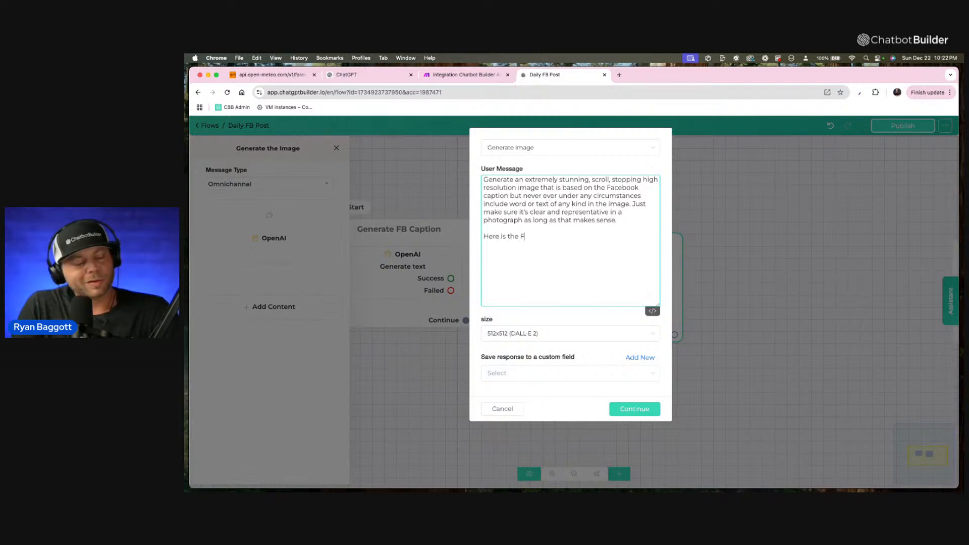
pyautogui.write('B caption')
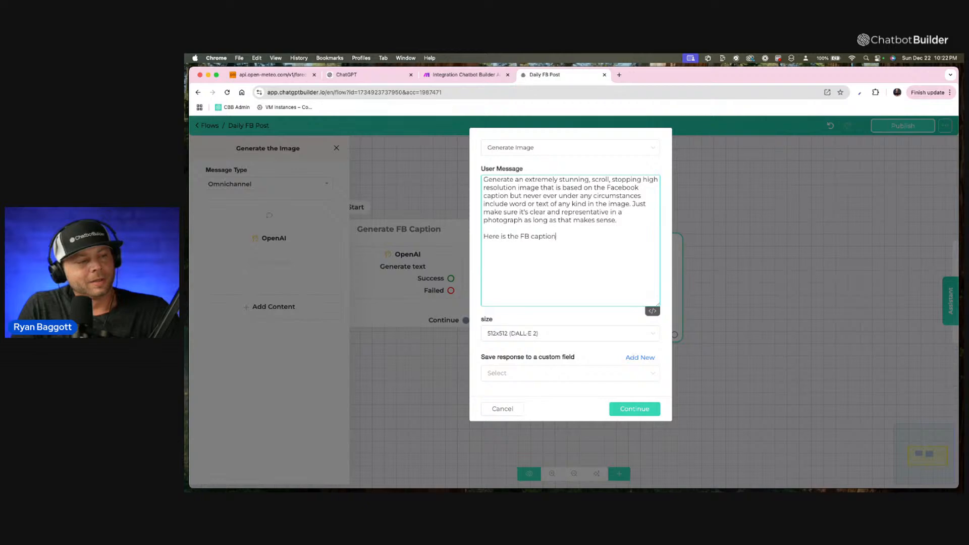
pyautogui.write(' for your insp')
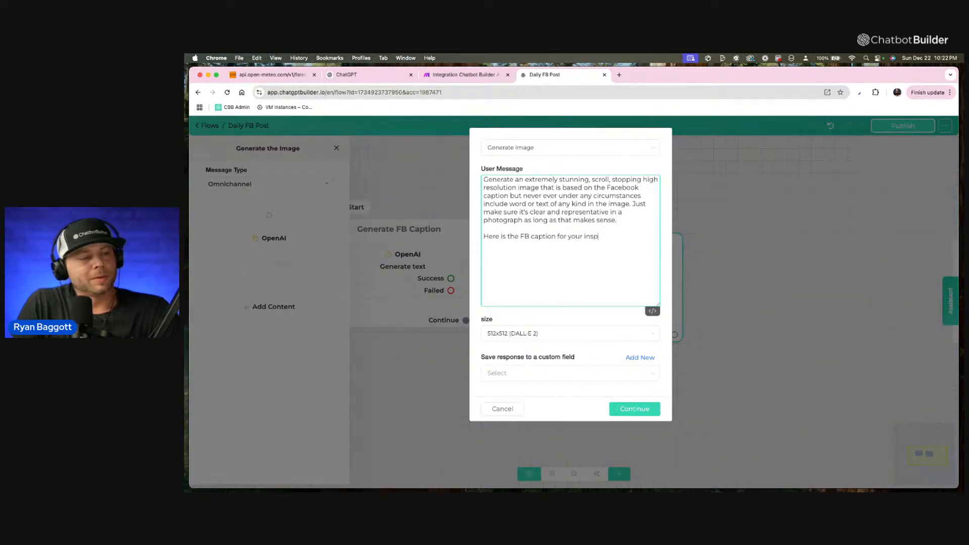
pyautogui.write('o: {')
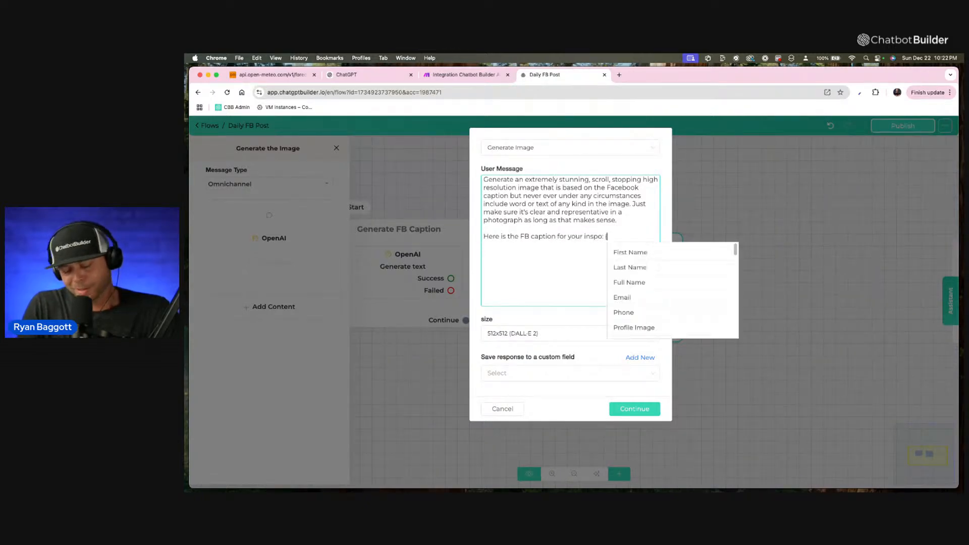
pyautogui.write('fn')
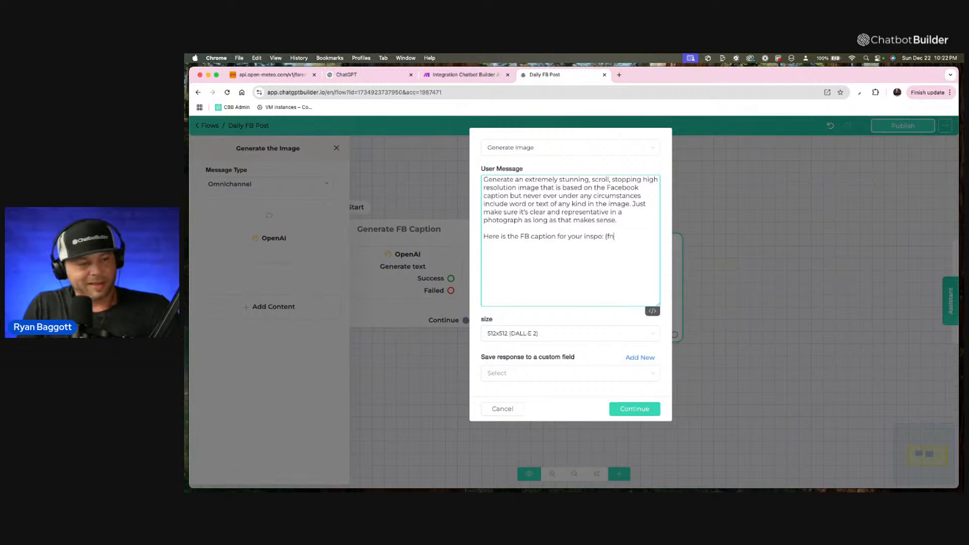
pyautogui.press('BackSpace')
pyautogui.write('b')
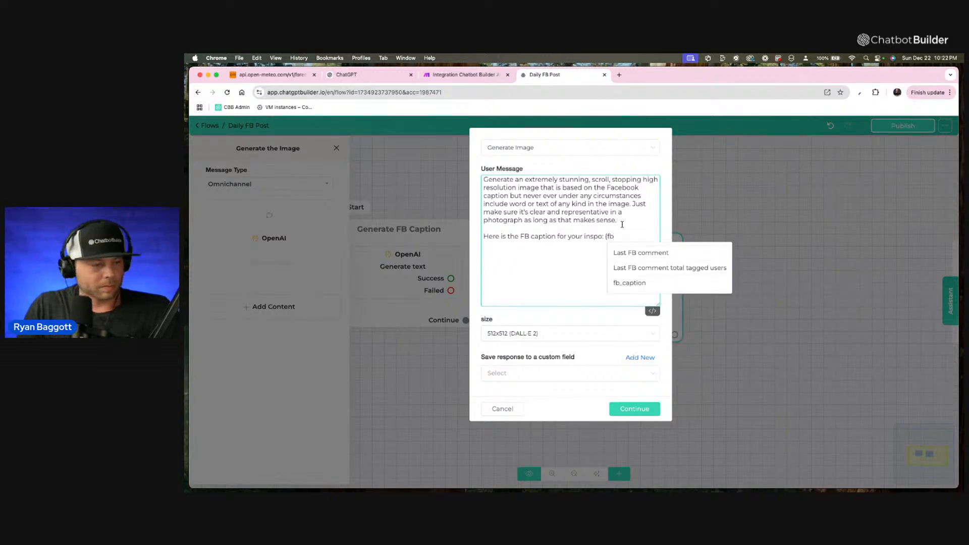
pyautogui.click(631, 284)
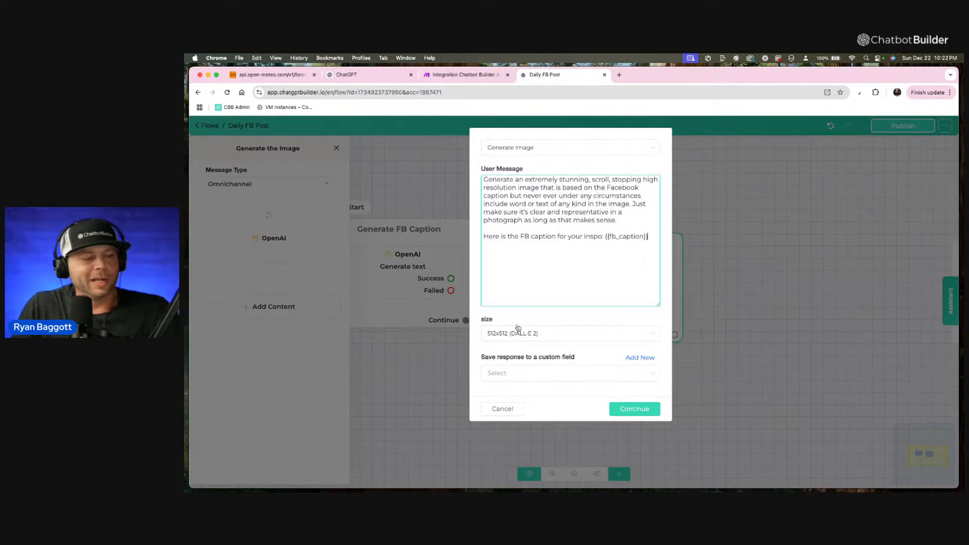
# Set the image size to 1024x1024 (DALL-E 3) and save the response to a new custom field named ai_image, confirming the action.
pyautogui.click(528, 335)
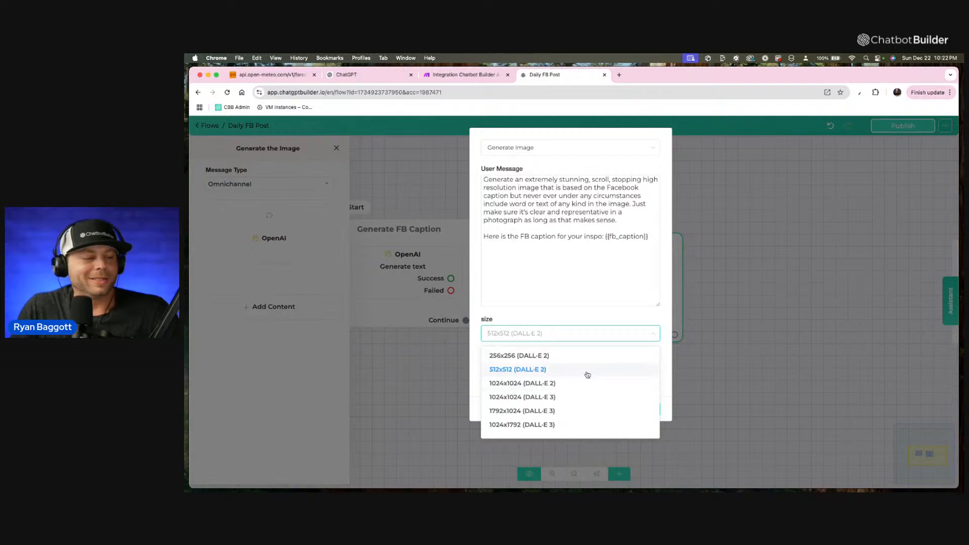
pyautogui.click(573, 398)
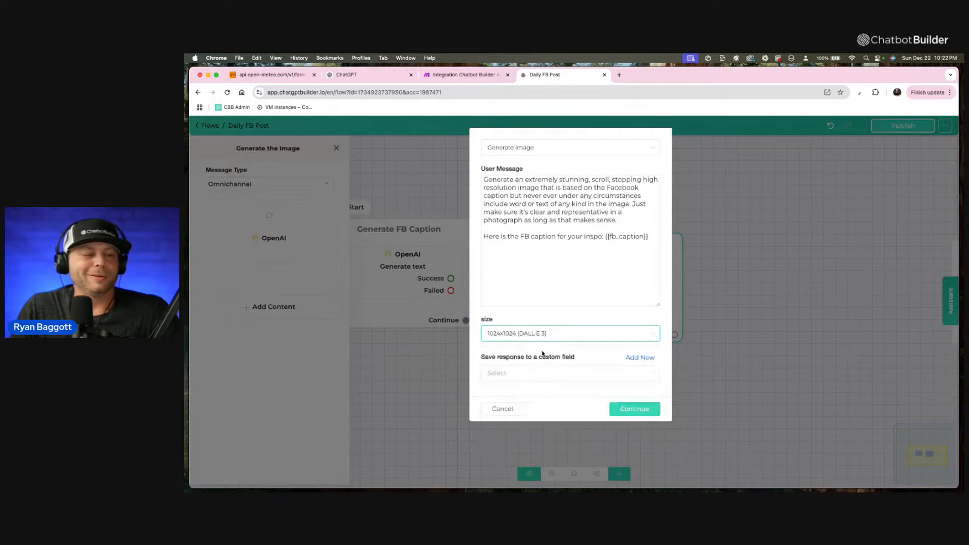
pyautogui.click(633, 358)
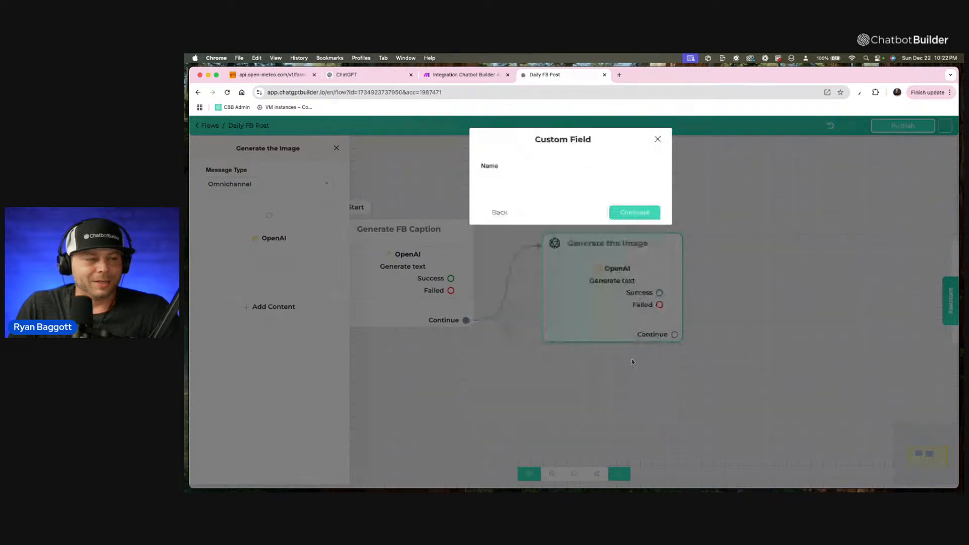
pyautogui.click(525, 179)
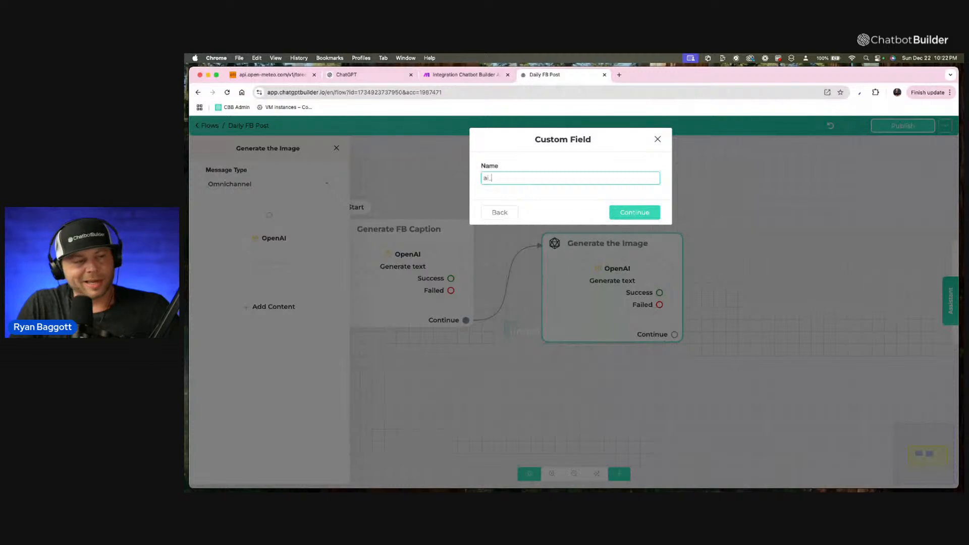
pyautogui.write('ai_image')
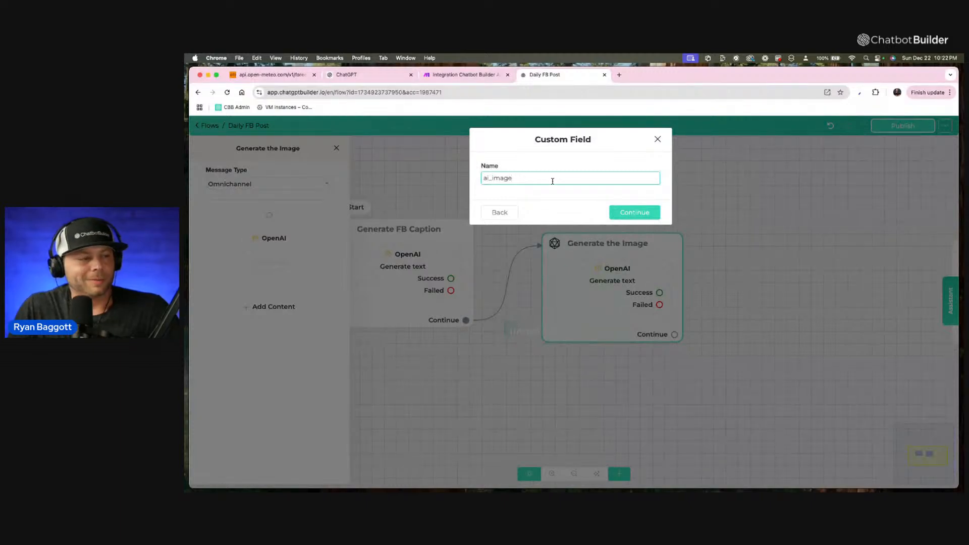
pyautogui.click(633, 212)
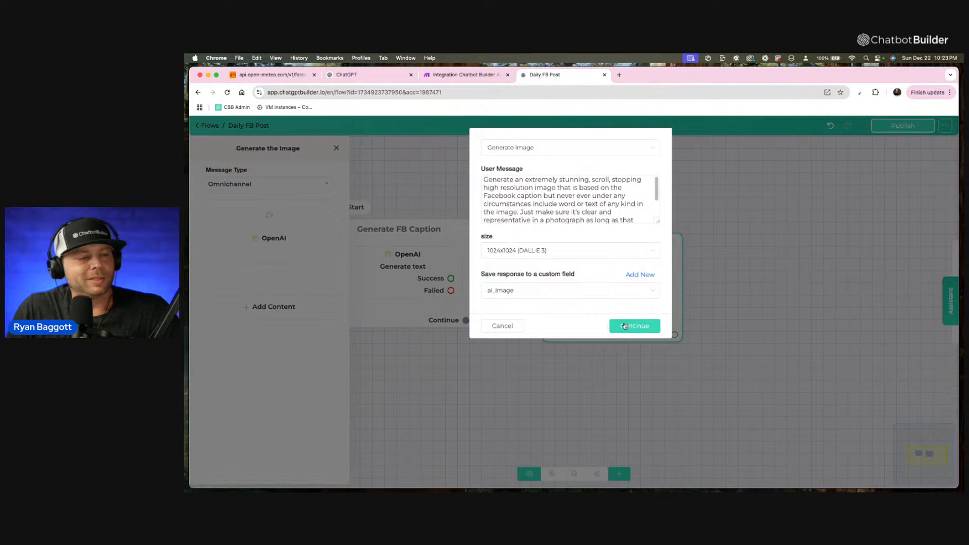
pyautogui.moveTo(658, 221); pyautogui.dragTo(657, 297)
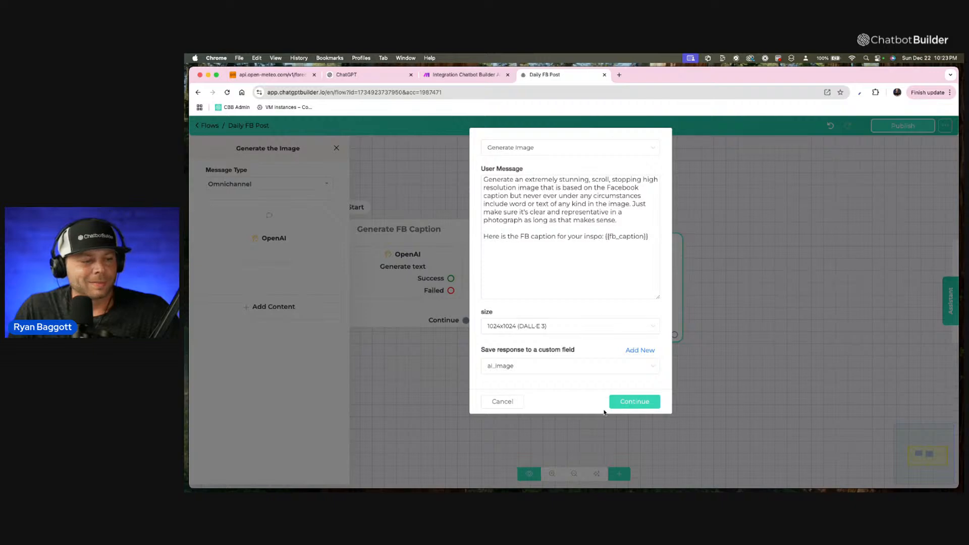
pyautogui.click(631, 401)
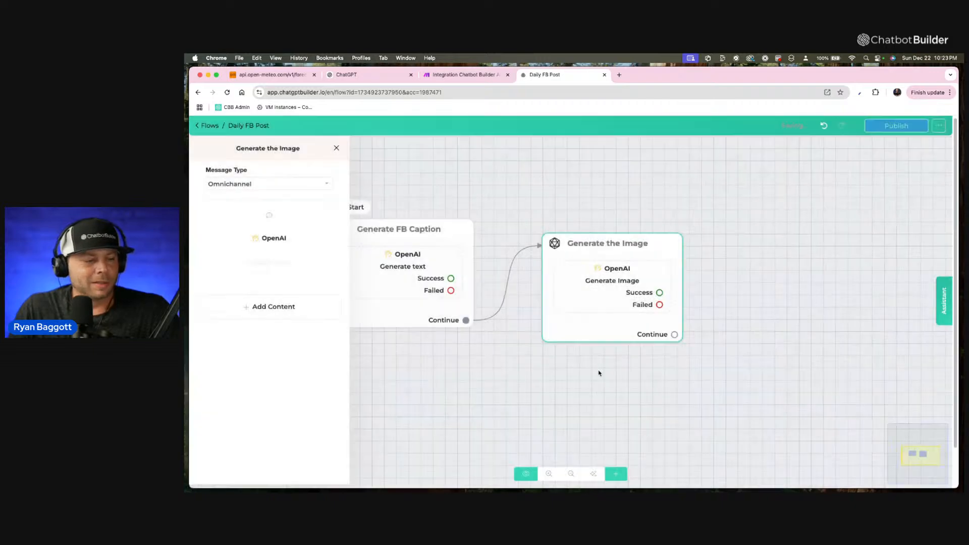
# Close the step settings and move the Generate the Image step level with and closer to the Generate FB Caption step.
pyautogui.click(454, 184)
pyautogui.moveTo(566, 269); pyautogui.dragTo(561, 255)
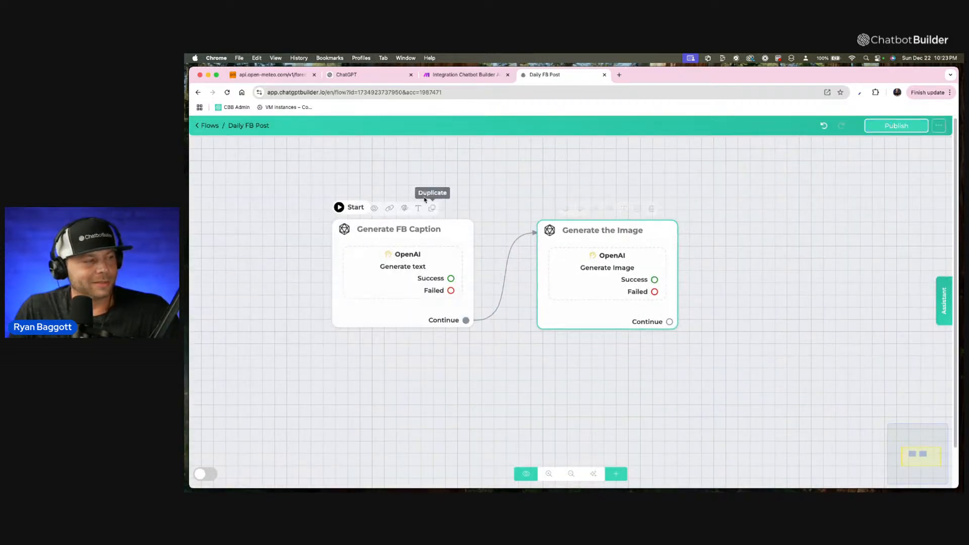
pyautogui.moveTo(539, 182); pyautogui.dragTo(482, 182)
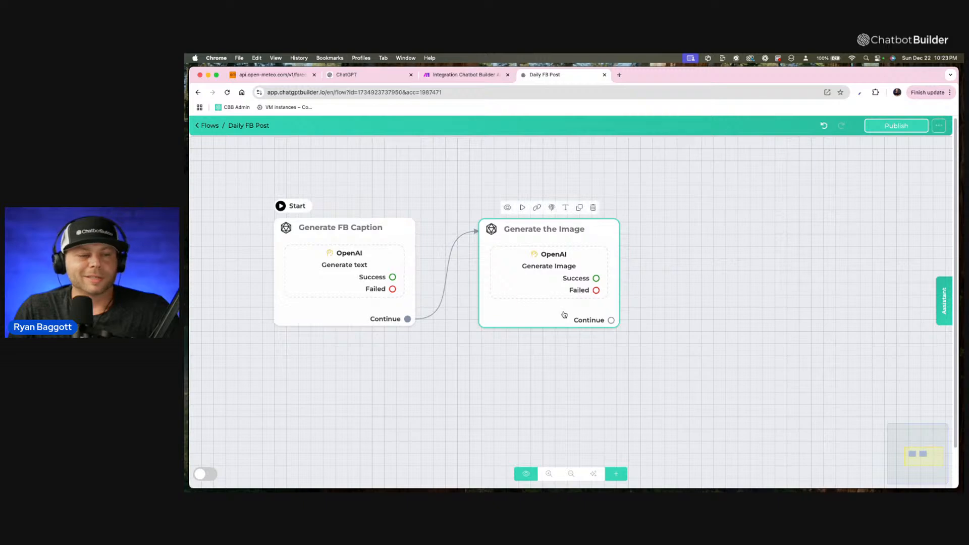
pyautogui.moveTo(564, 314); pyautogui.dragTo(545, 313)
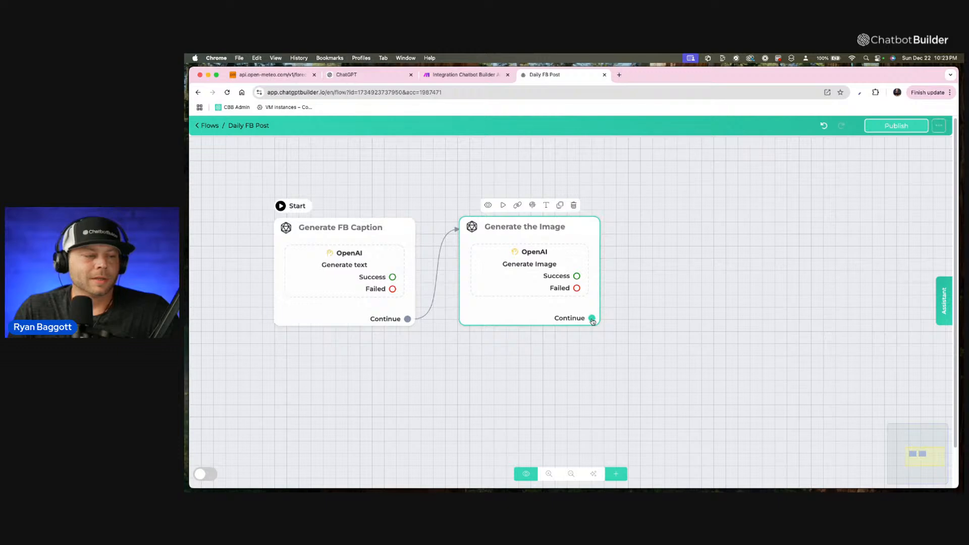
# Connect the Continue output of the Generate the Image step to a new message step and rename it "Request Approval".
pyautogui.moveTo(592, 320); pyautogui.dragTo(656, 254)
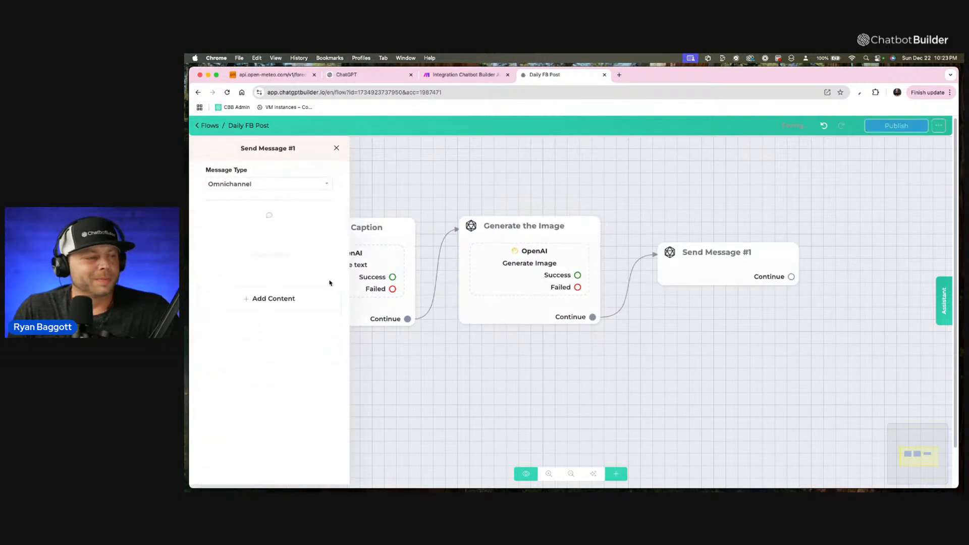
pyautogui.click(268, 147)
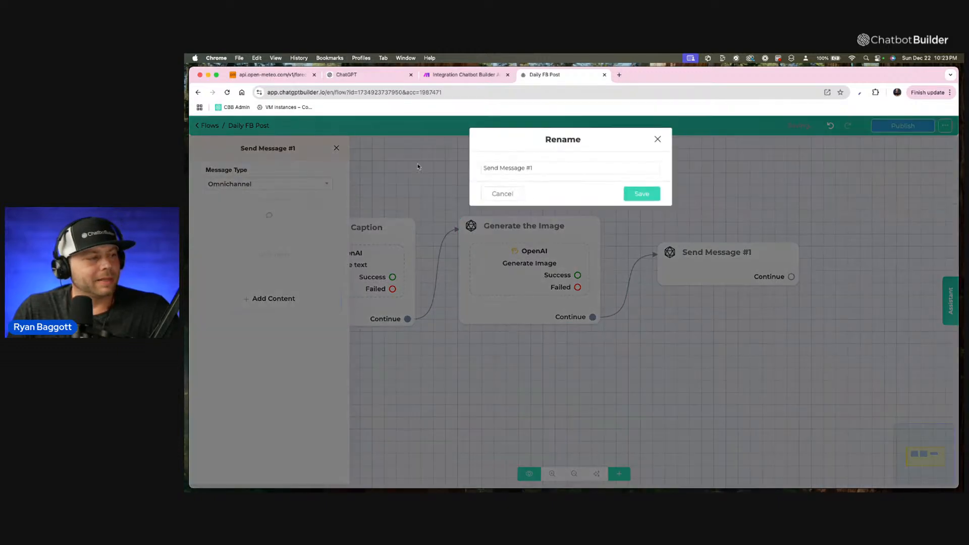
pyautogui.tripleClick(559, 168)
pyautogui.write('Req')
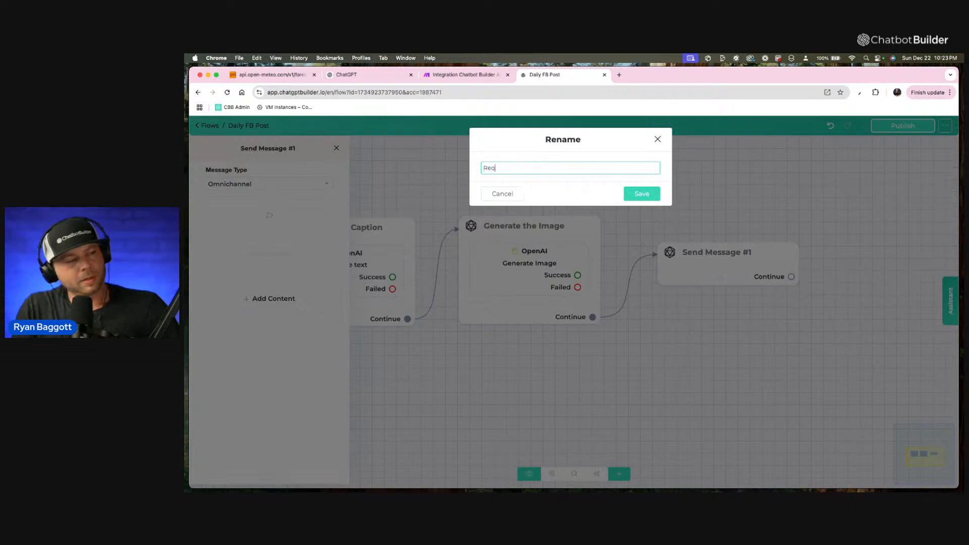
pyautogui.write('uest Appro')
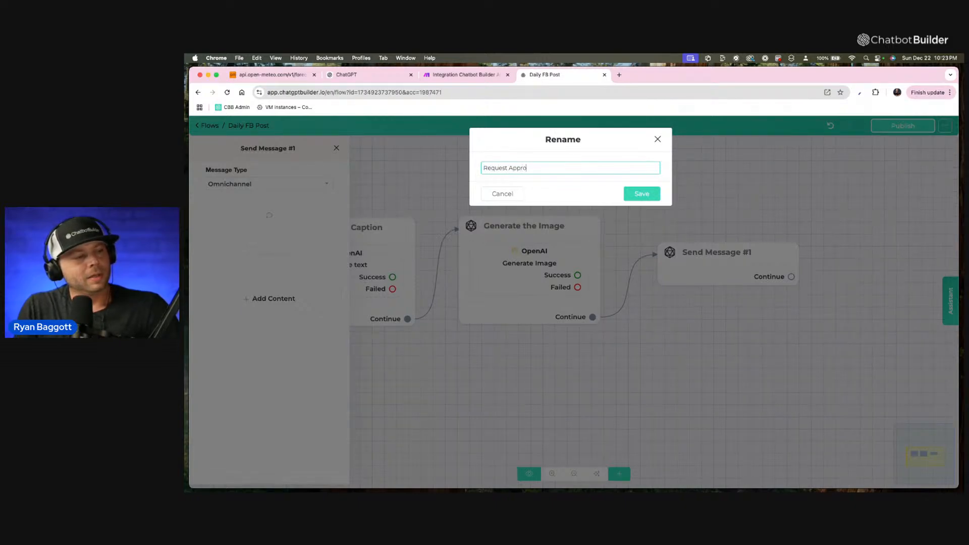
pyautogui.write('val')
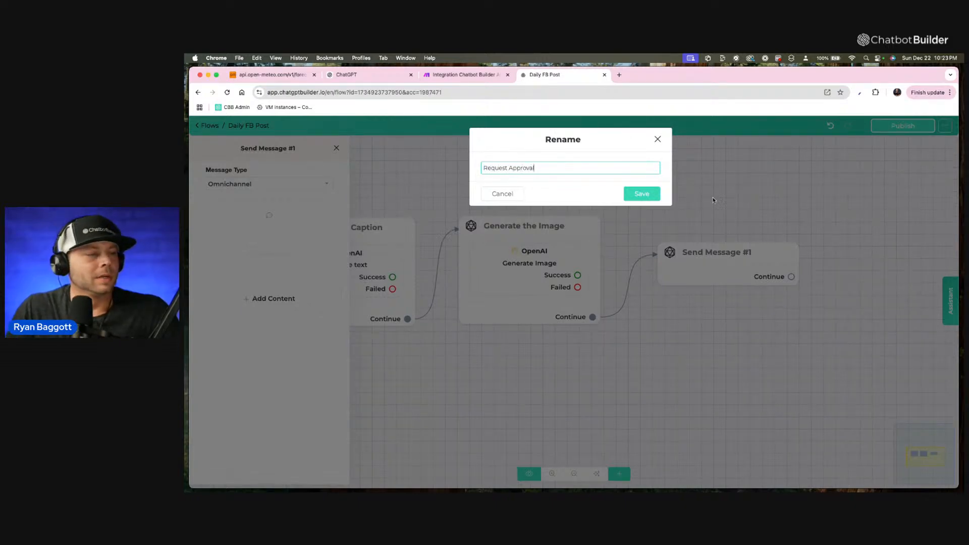
pyautogui.click(643, 196)
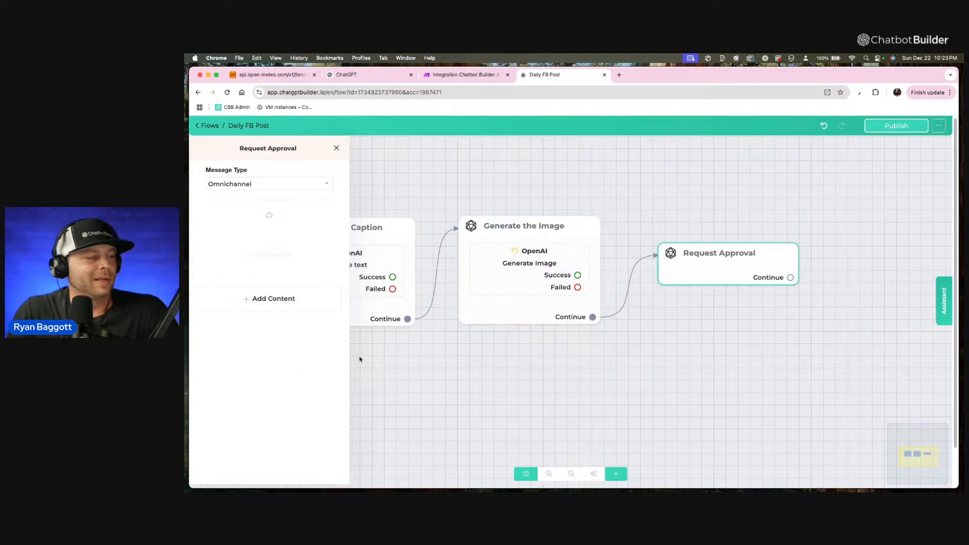
# Add a Notify Admins action to the Request Approval step and select the account's admin as the recipient.
pyautogui.click(291, 309)
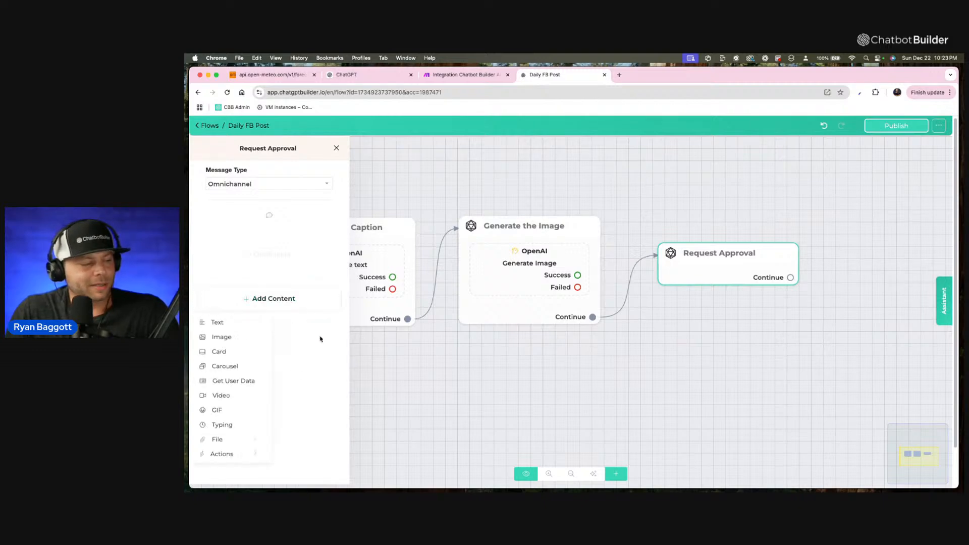
pyautogui.moveTo(237, 455)
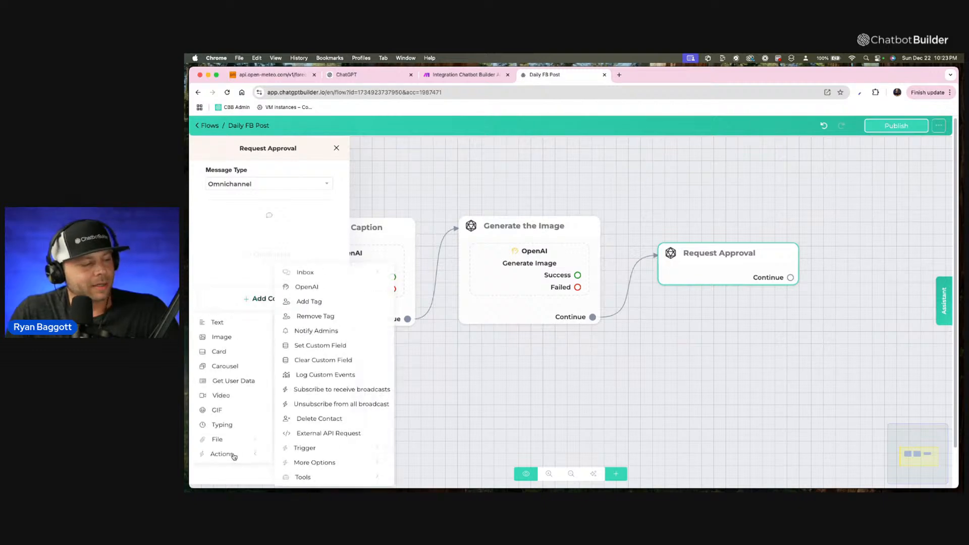
pyautogui.click(333, 332)
pyautogui.click(330, 252)
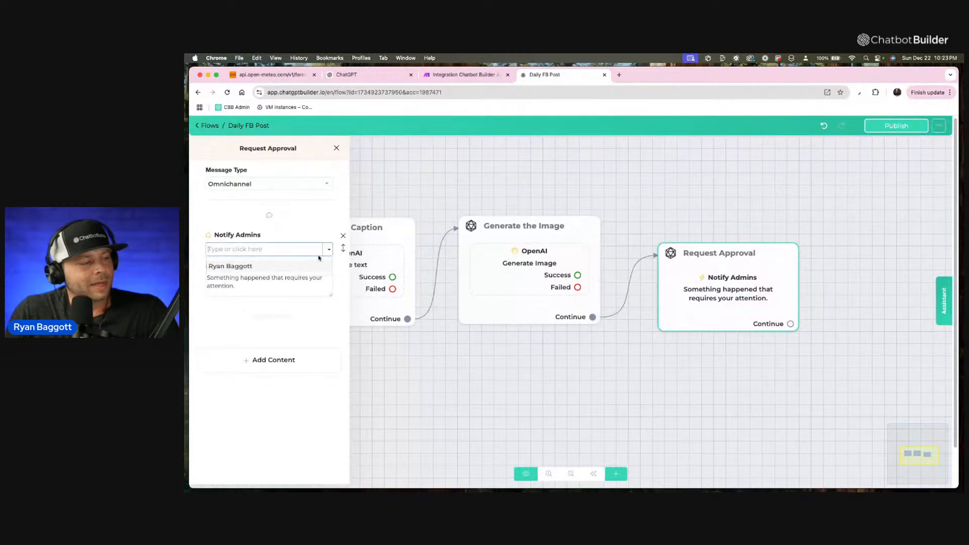
pyautogui.click(292, 267)
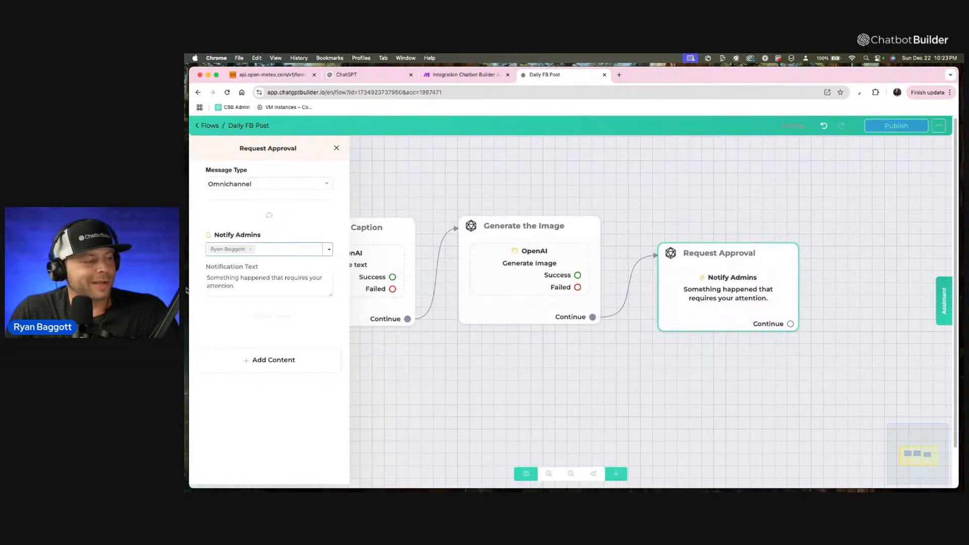
# Replace the notification text with "Time to check today's post:" and close the step settings.
pyautogui.press('Tab')
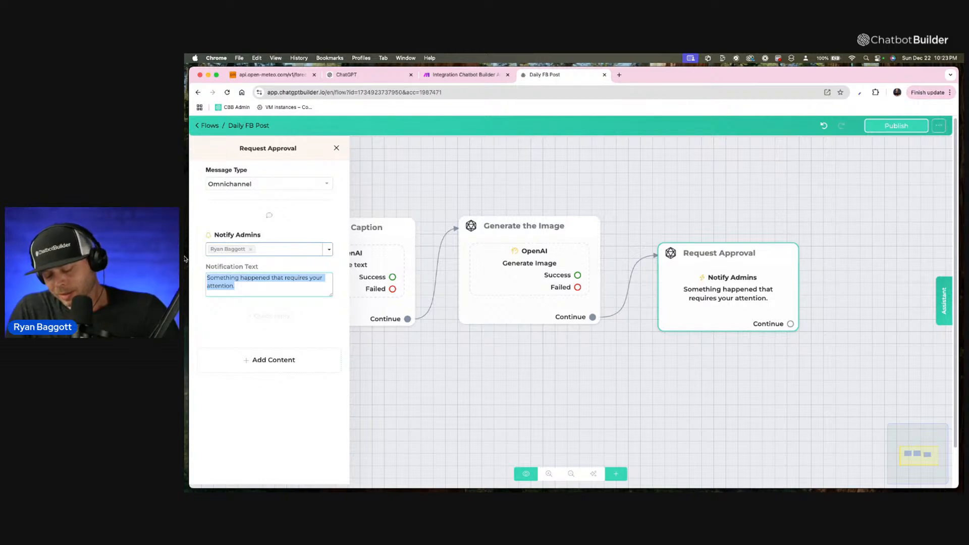
pyautogui.write('Tuime to check tpd')
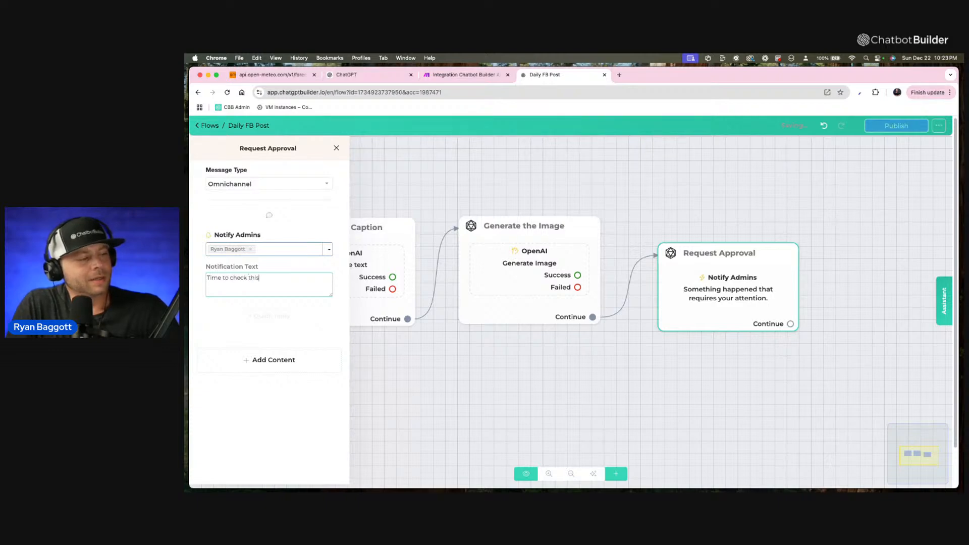
pyautogui.press('BackSpace')
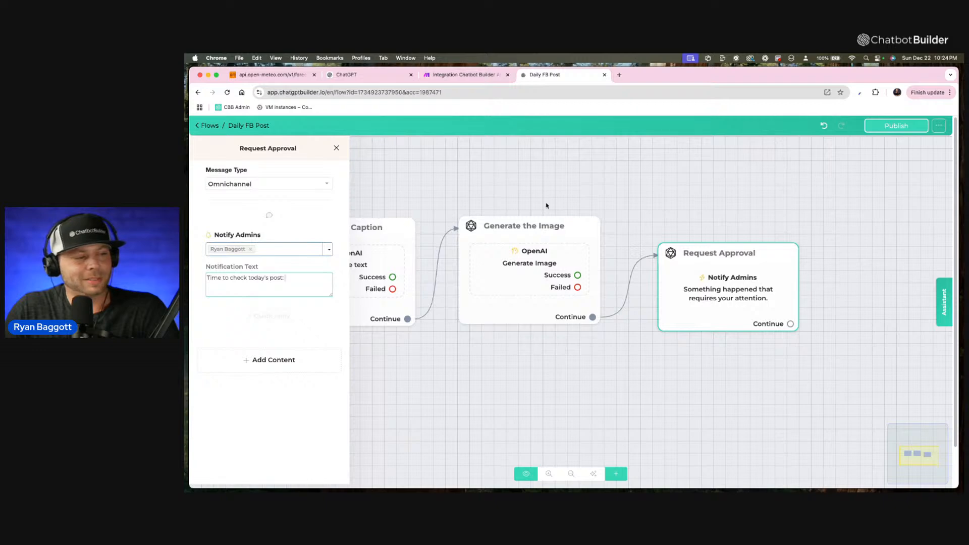
pyautogui.click(541, 186)
# Move the Request Approval step closer to the Generate the Image step and place a new message step beside it.
pyautogui.moveTo(729, 262); pyautogui.dragTo(712, 245)
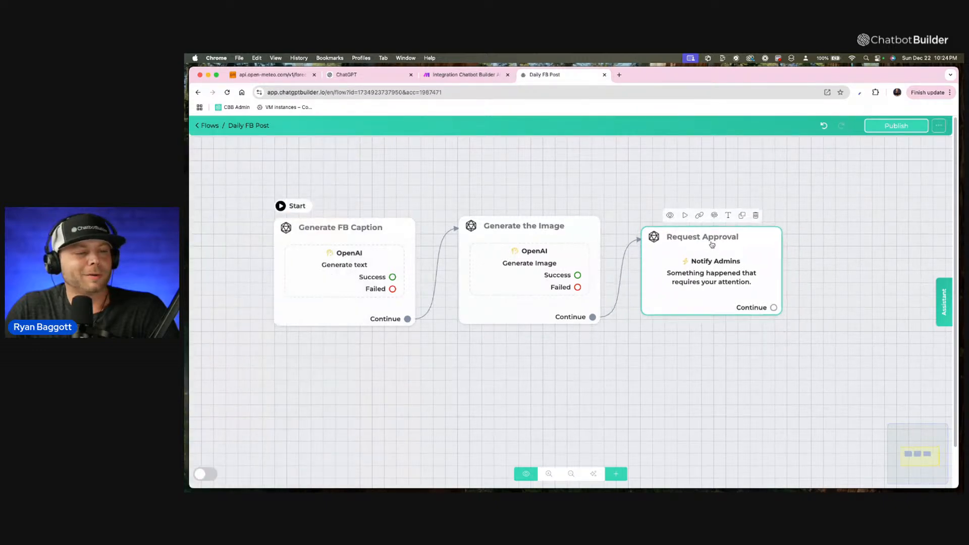
pyautogui.moveTo(714, 198); pyautogui.dragTo(669, 197)
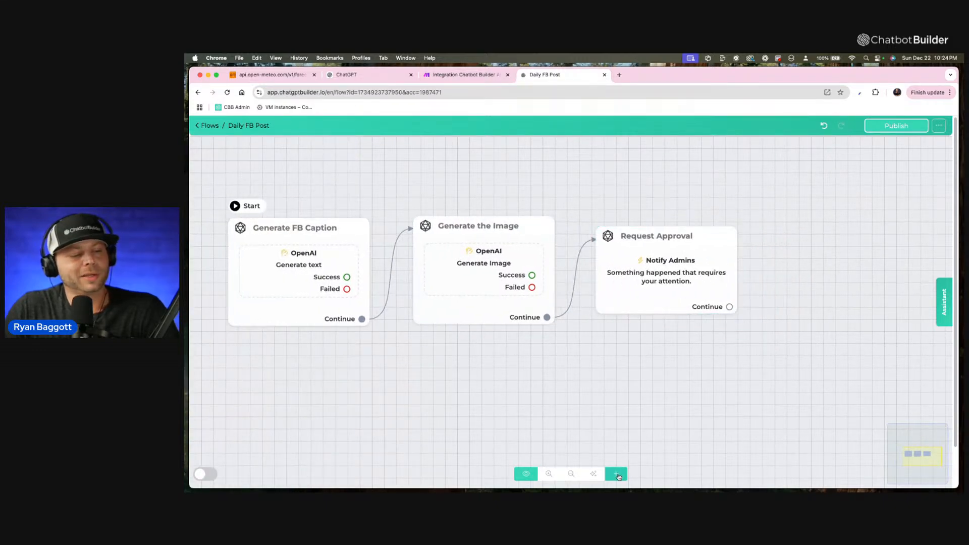
pyautogui.click(615, 473)
pyautogui.click(667, 341)
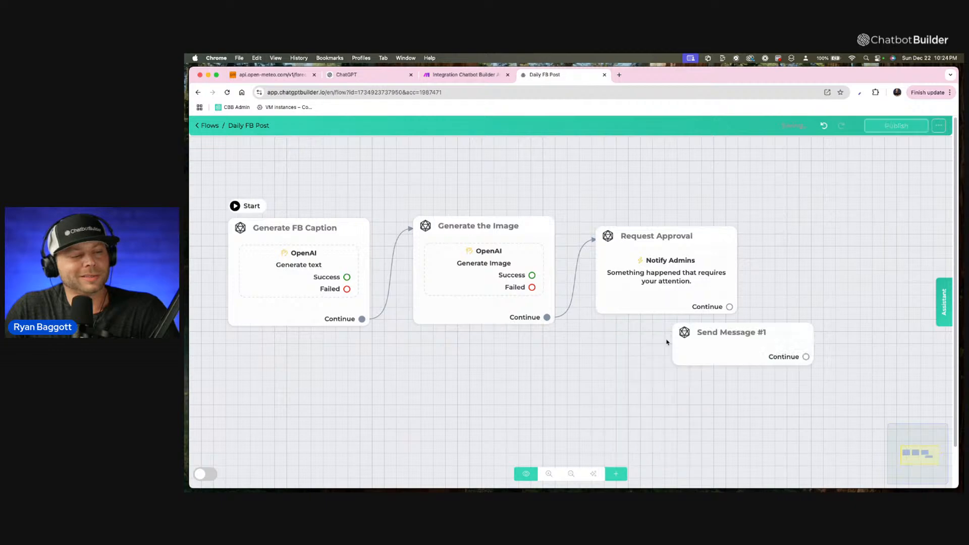
pyautogui.moveTo(717, 354); pyautogui.dragTo(790, 275)
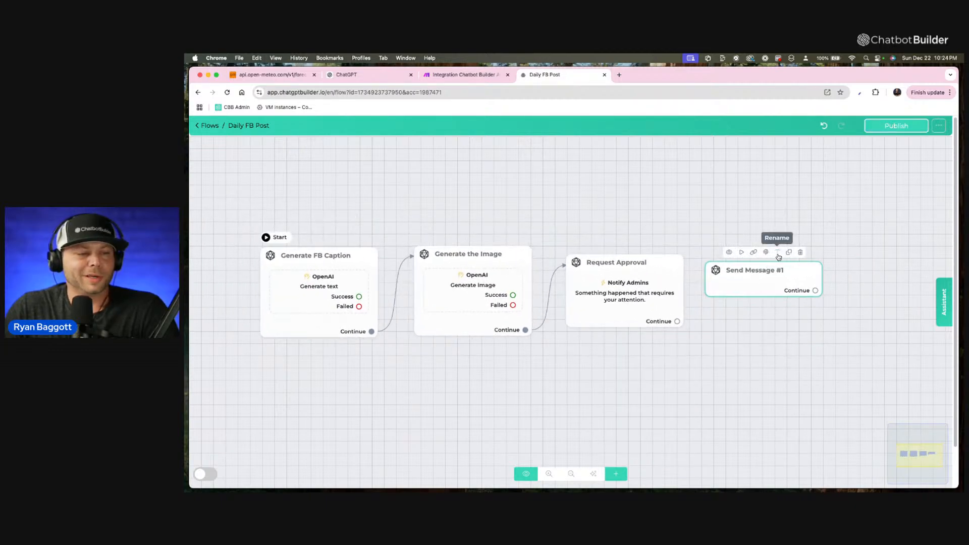
# Rename the new message step "Approval Process" and save the name.
pyautogui.click(777, 253)
pyautogui.moveTo(565, 169); pyautogui.dragTo(479, 166)
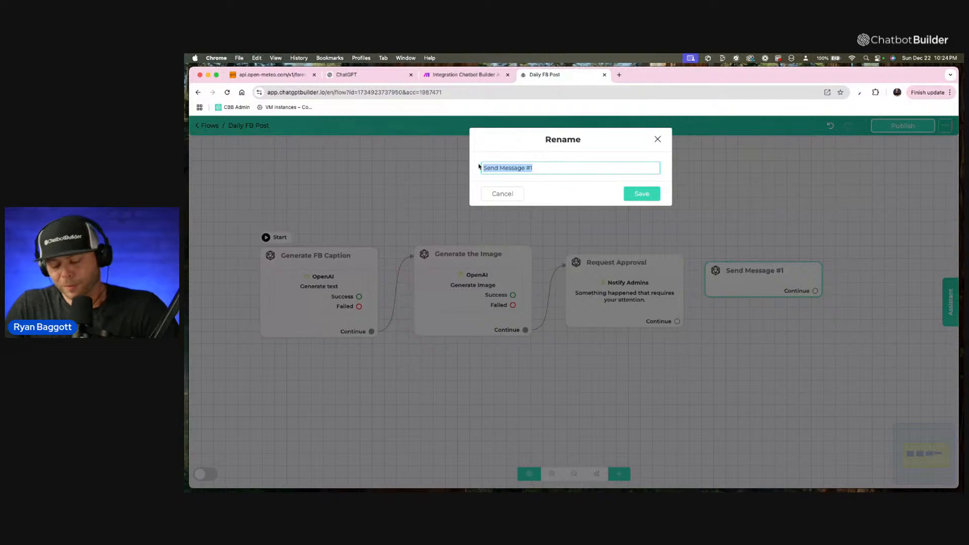
pyautogui.write('Appro')
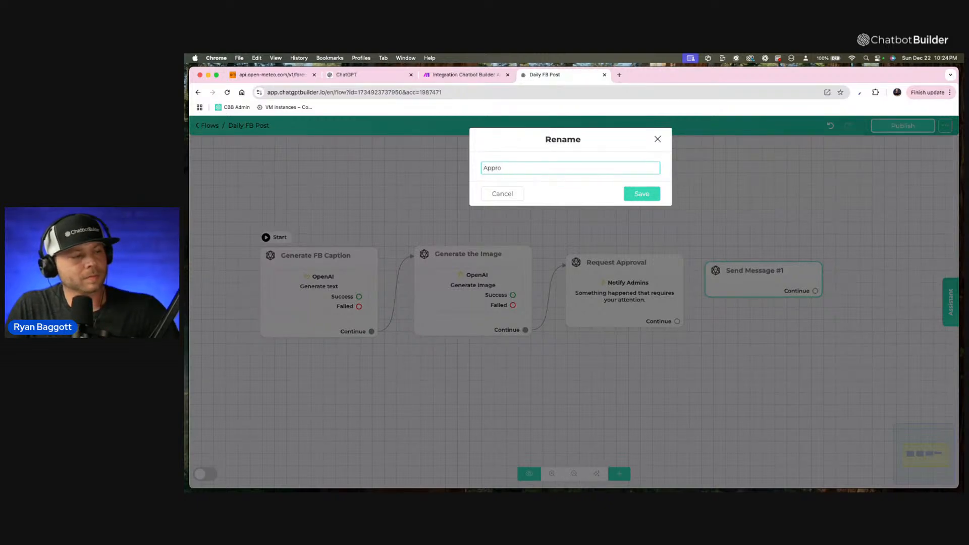
pyautogui.write('val (')
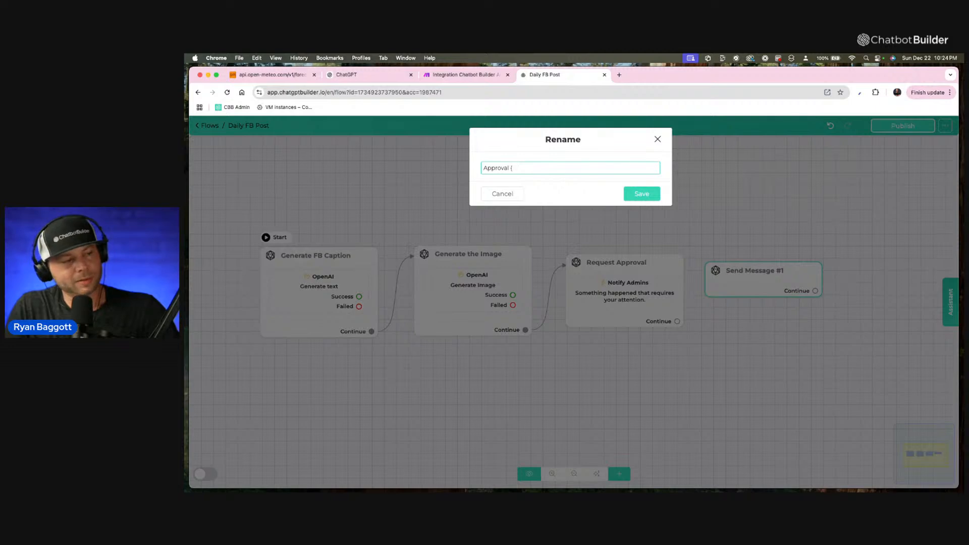
pyautogui.press('BackSpace')
pyautogui.write('Process')
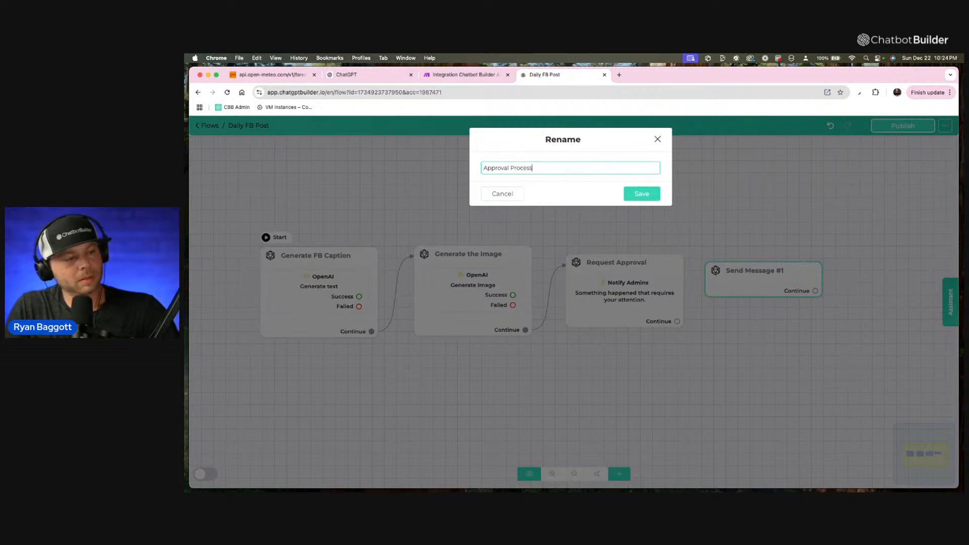
pyautogui.click(650, 195)
# Add a typing delay to the Approval Process step and set it to 4 seconds.
pyautogui.click(749, 287)
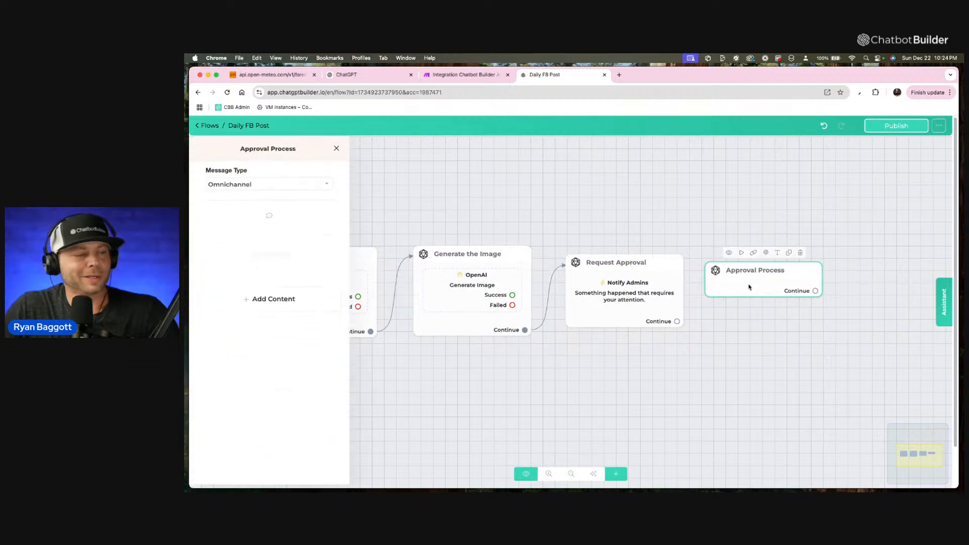
pyautogui.click(295, 308)
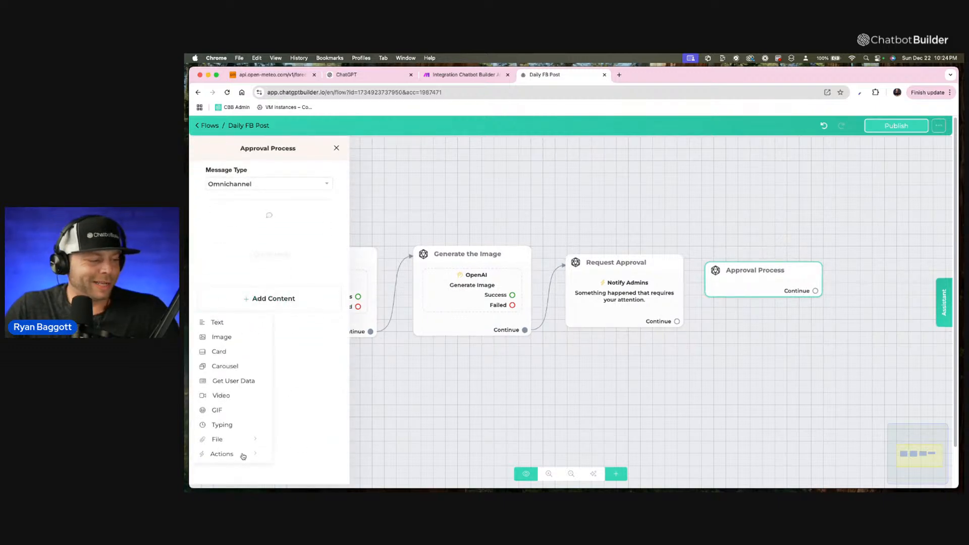
pyautogui.click(222, 425)
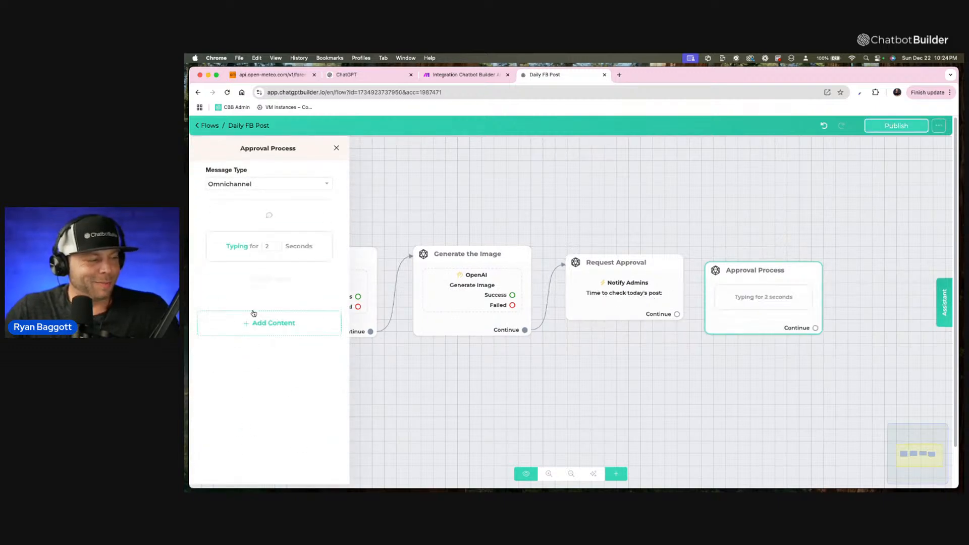
pyautogui.click(278, 245)
pyautogui.click(277, 245)
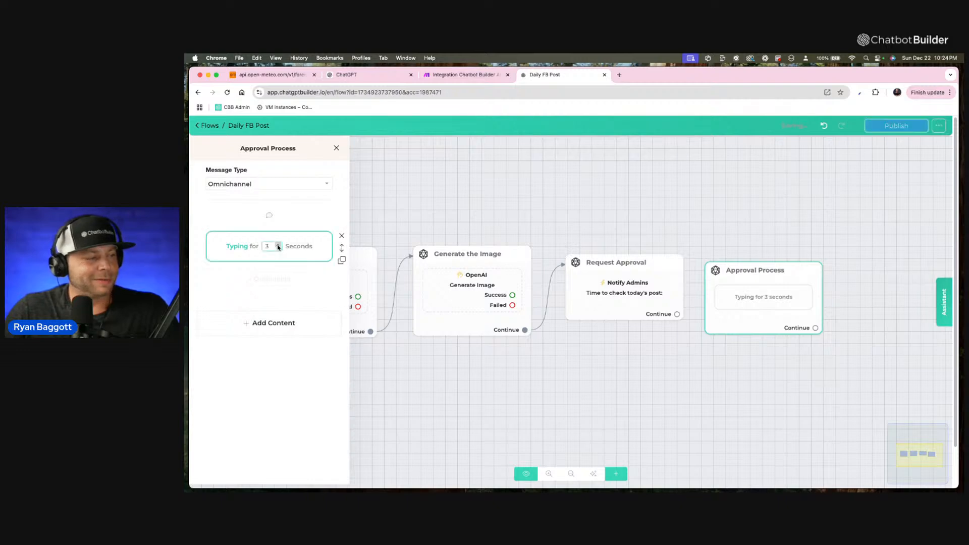
# Add a text message below the typing delay reading "Hang tight I'm gonna generate the caption for you now, boss...".
pyautogui.click(262, 322)
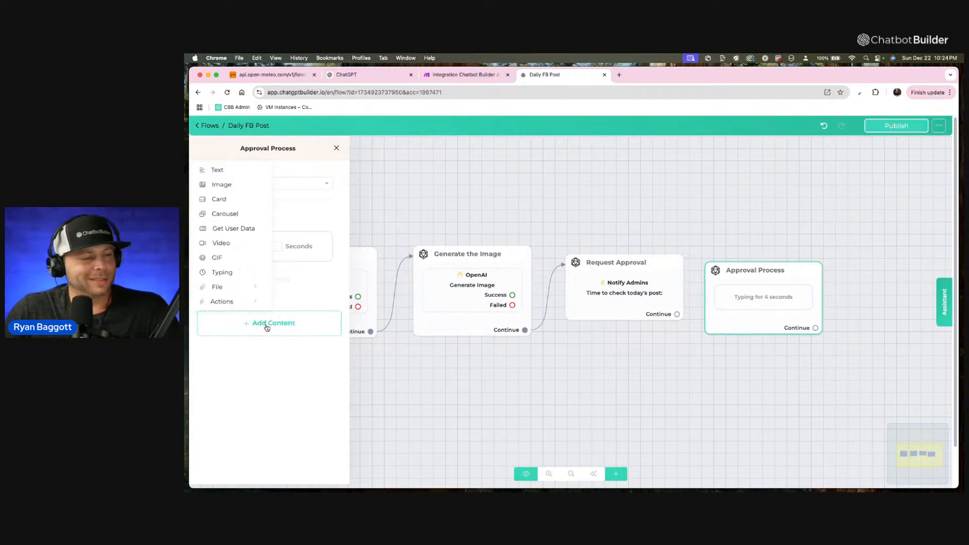
pyautogui.click(224, 170)
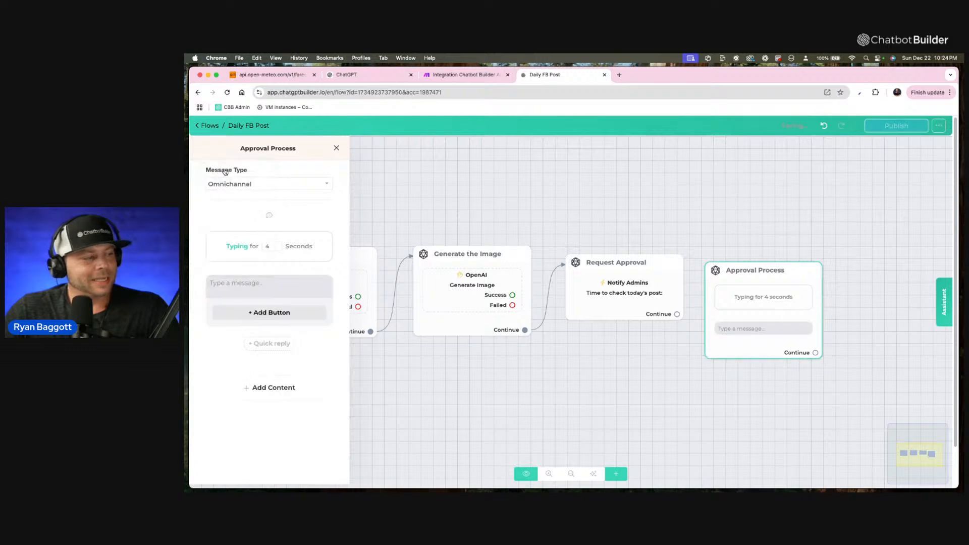
pyautogui.click(251, 290)
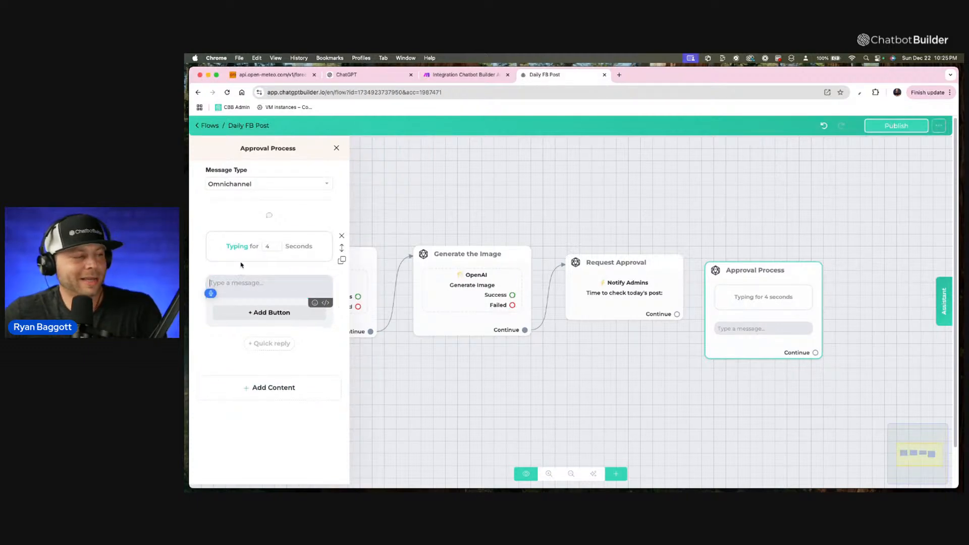
pyautogui.write("Hang tight I'm gonna")
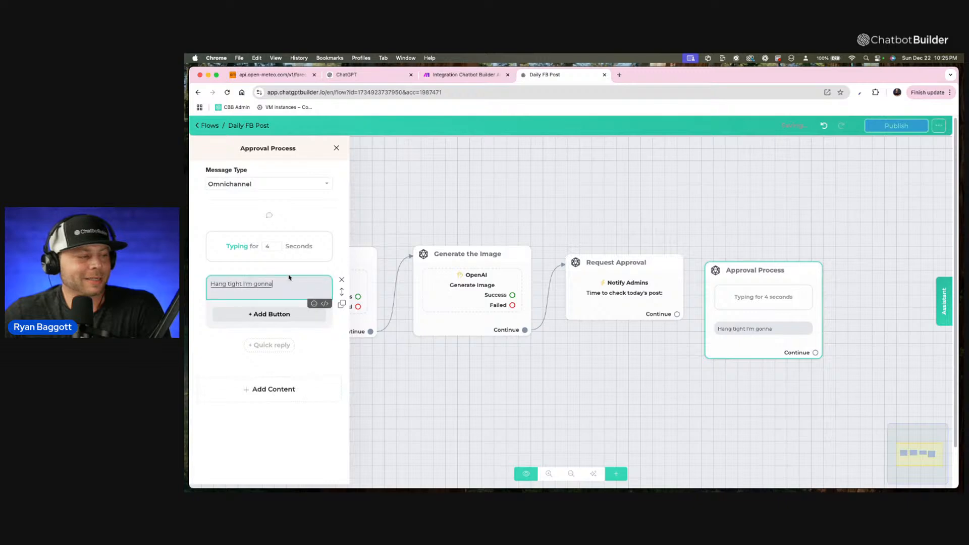
pyautogui.press('BackSpace')
pyautogui.press('BackSpace')
pyautogui.press('BackSpace')
pyautogui.write('ing to generate the caption')
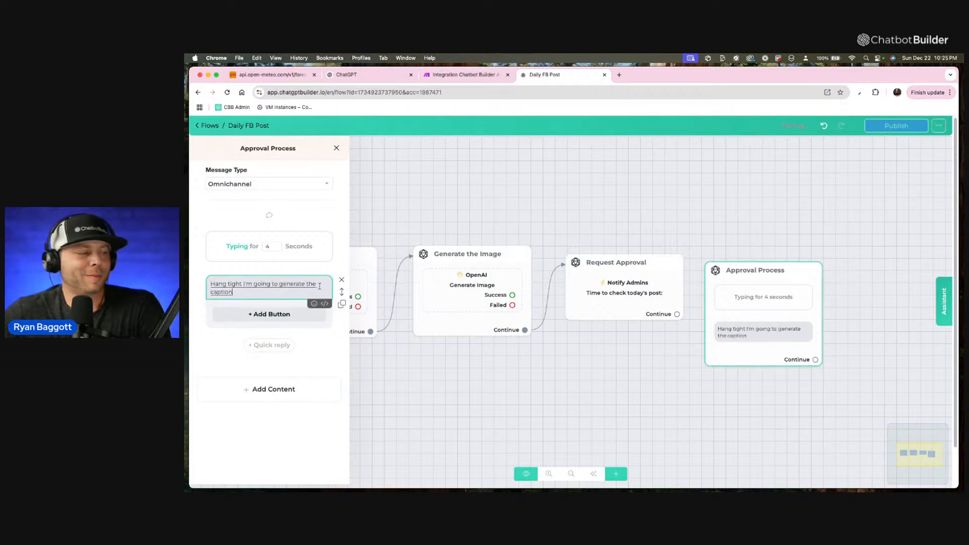
pyautogui.write(' for you now, boss...')
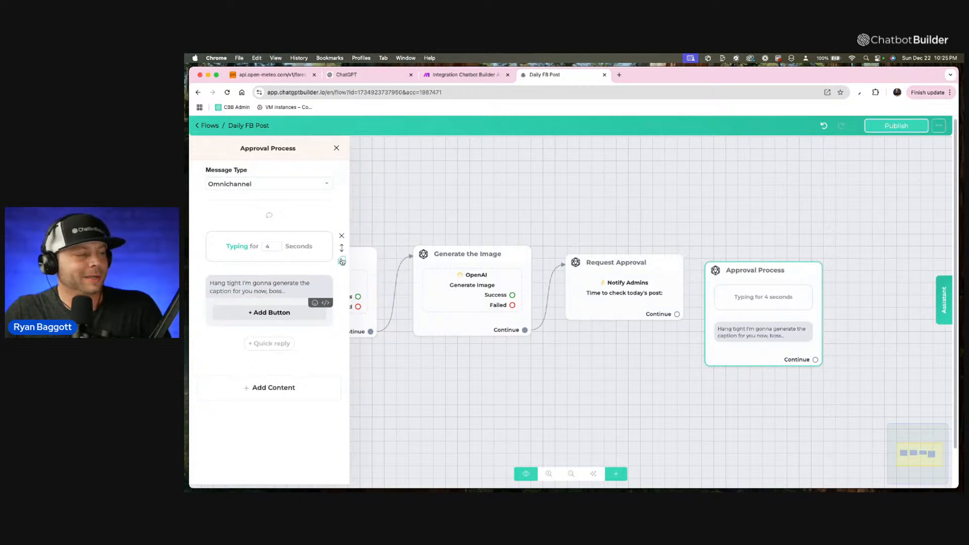
# Duplicate the 4-second typing delay below the message, then add a text message reading "Caption:" followed by the fb_caption custom field.
pyautogui.click(342, 260)
pyautogui.moveTo(342, 247); pyautogui.dragTo(324, 349)
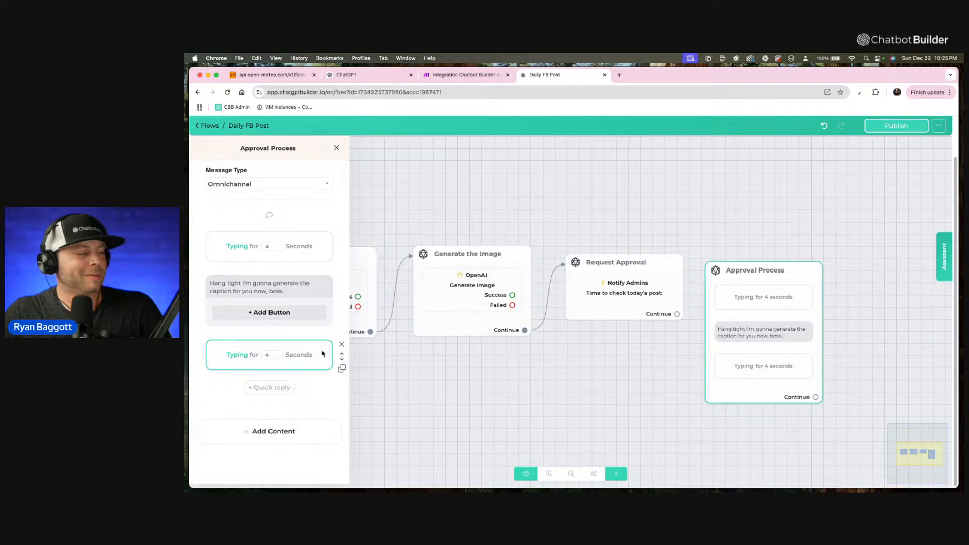
pyautogui.click(267, 433)
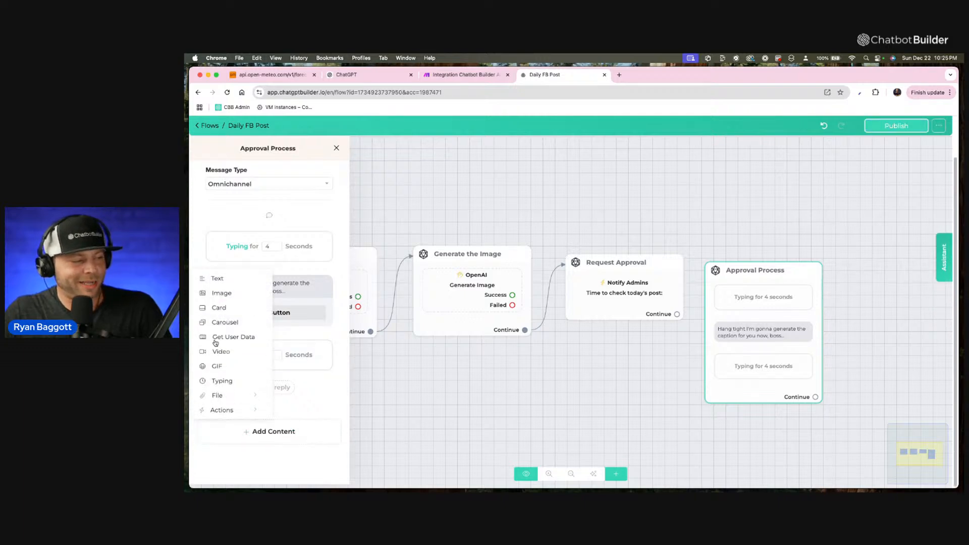
pyautogui.click(217, 278)
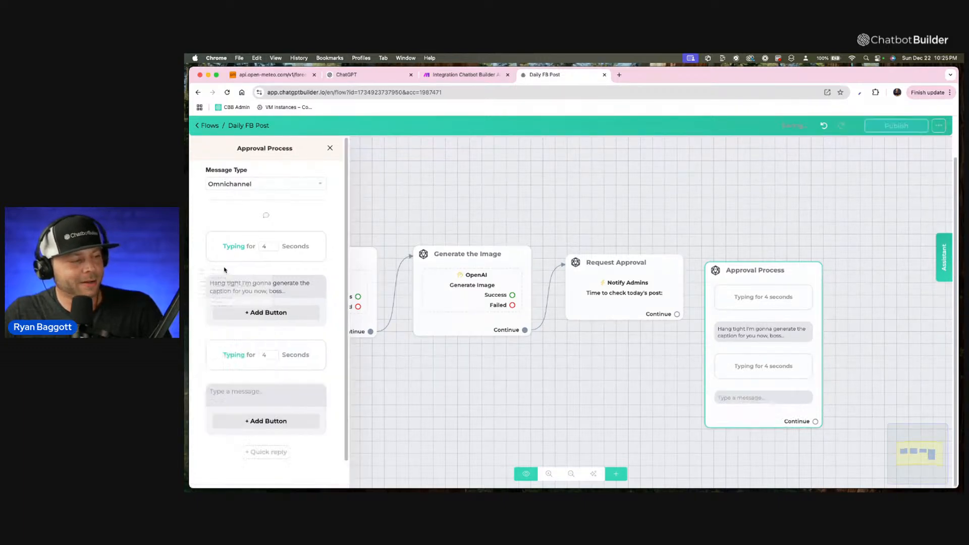
pyautogui.scroll(-1, 238, 359)
pyautogui.click(237, 362)
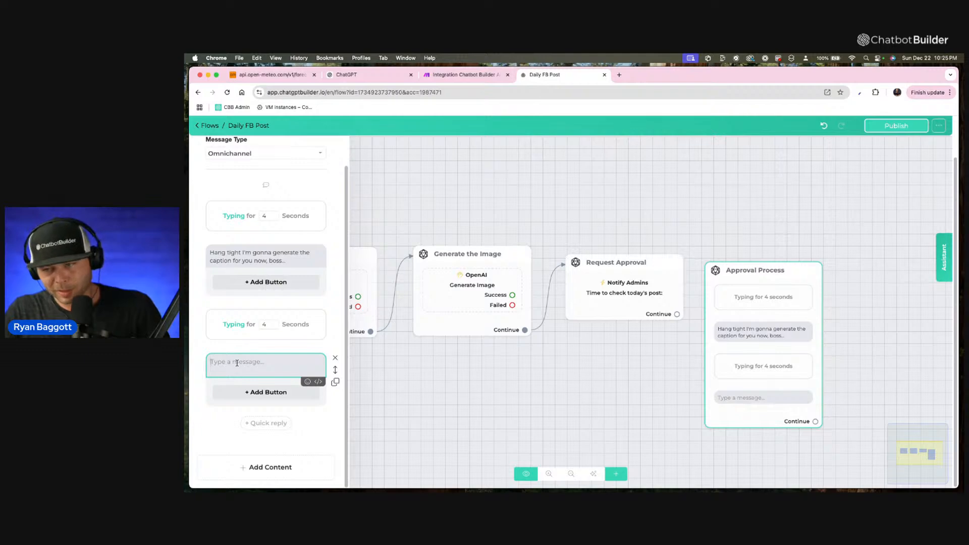
pyautogui.write('Caption')
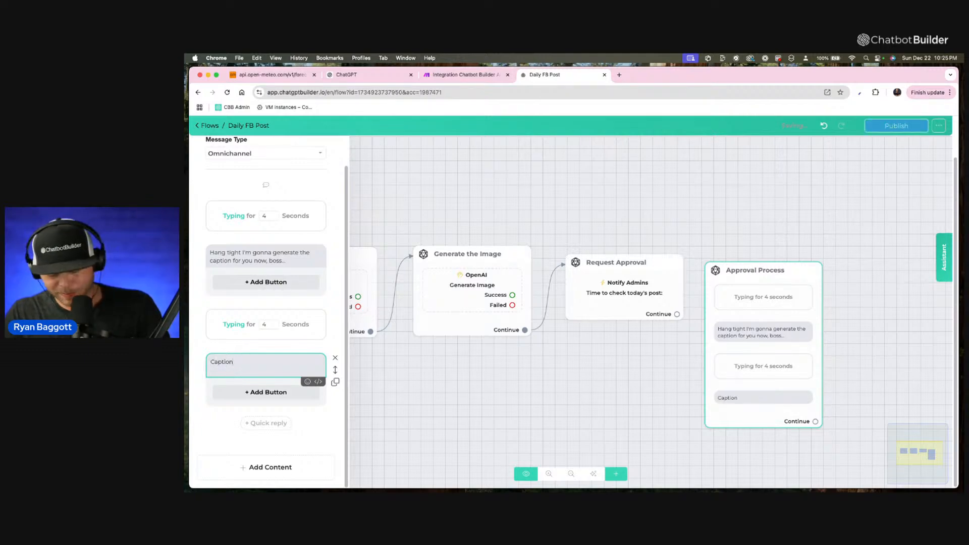
pyautogui.write(': {f')
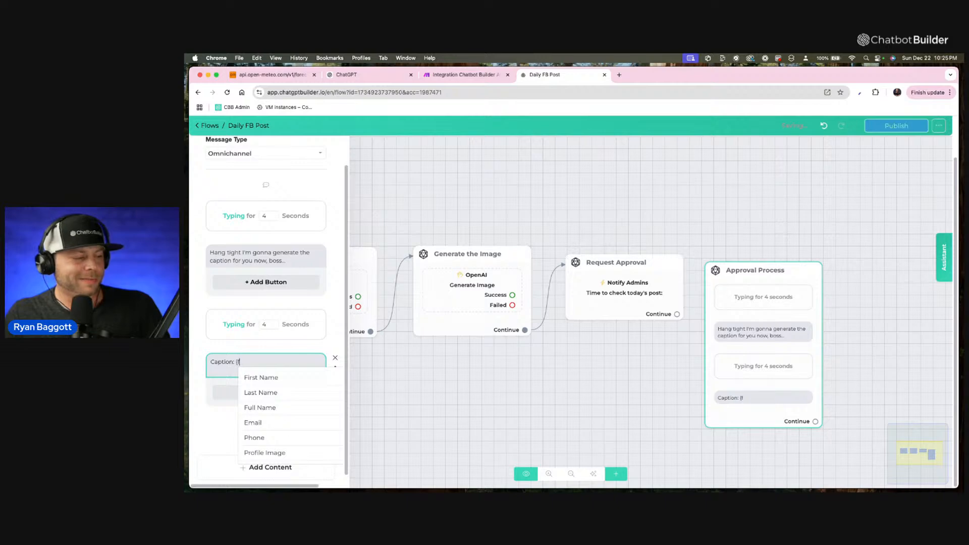
pyautogui.write('b')
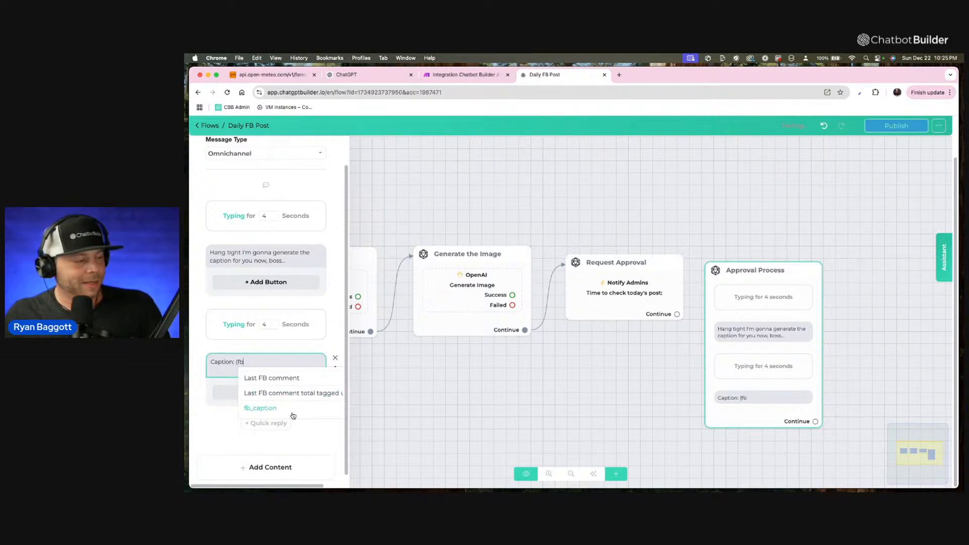
pyautogui.click(260, 407)
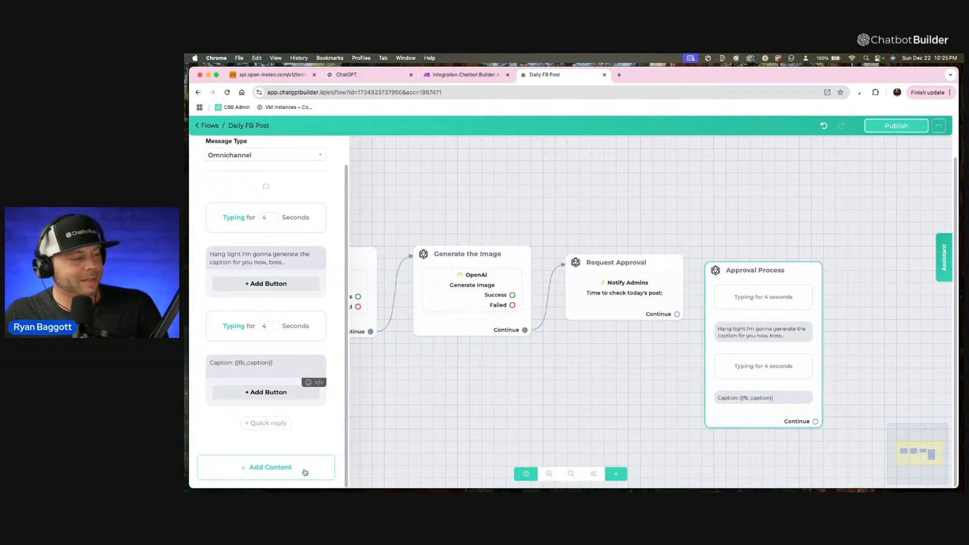
# Duplicate the second typing delay and place the copy below the caption message.
pyautogui.click(335, 340)
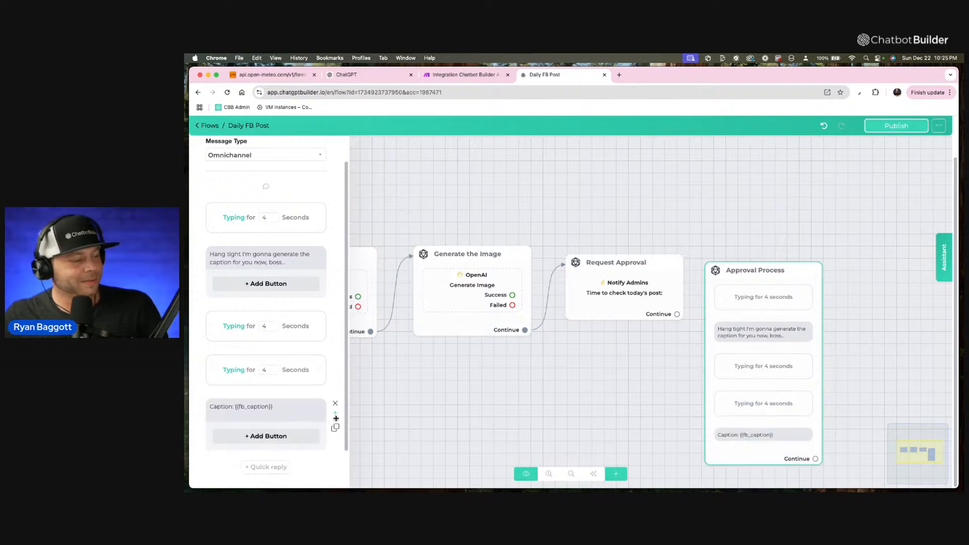
pyautogui.moveTo(336, 418); pyautogui.dragTo(328, 381)
pyautogui.scroll(-2, 303, 404)
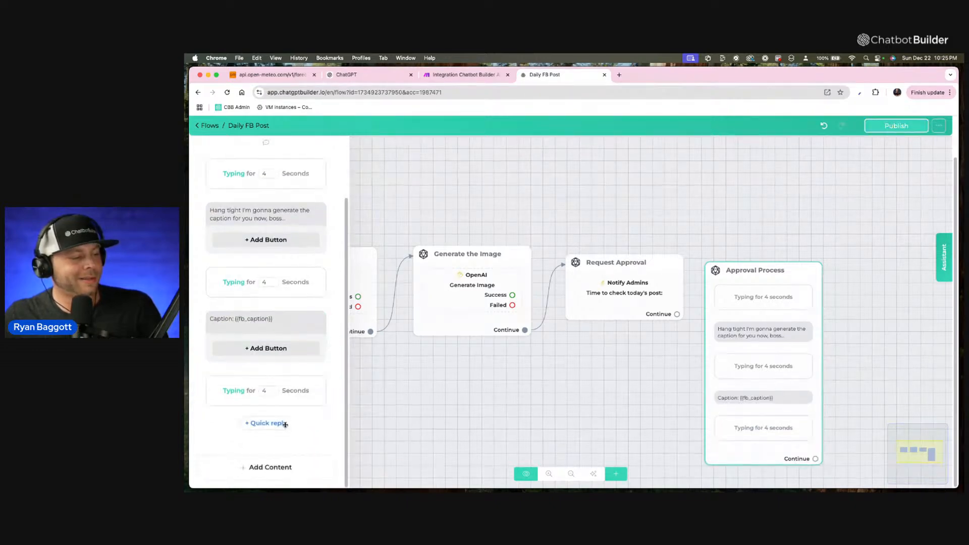
# Add a text message below the last typing delay in the Approval Process step reading "Ok... now here is the image...".
pyautogui.click(287, 470)
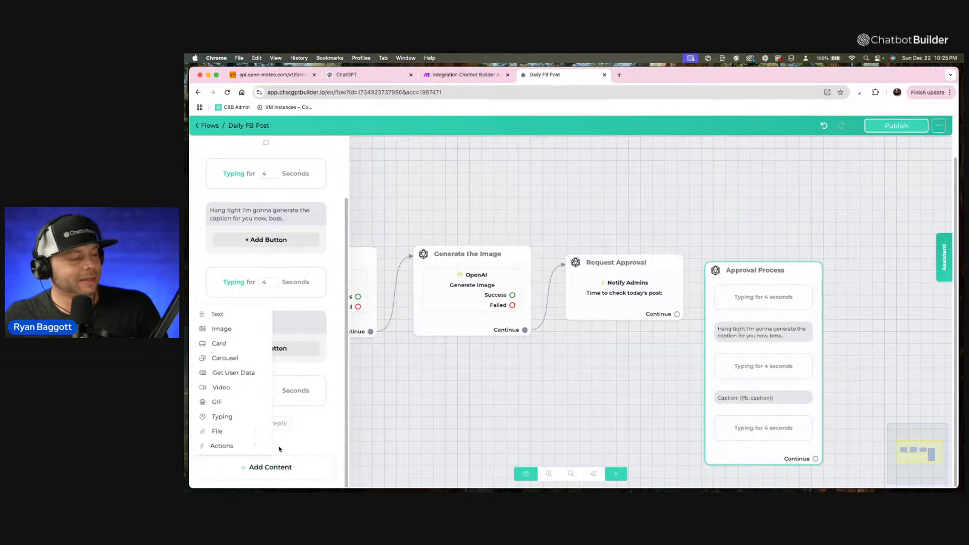
pyautogui.click(242, 315)
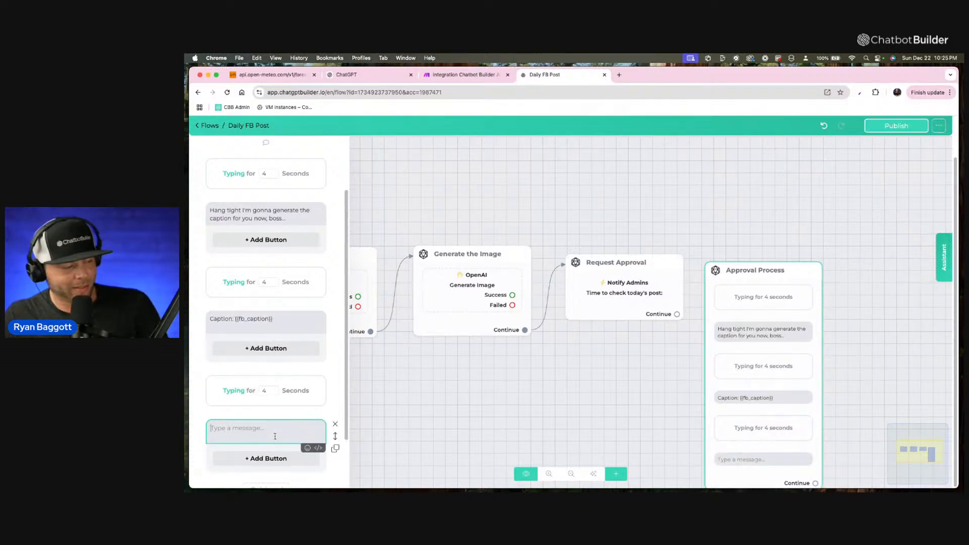
pyautogui.write('Ok')
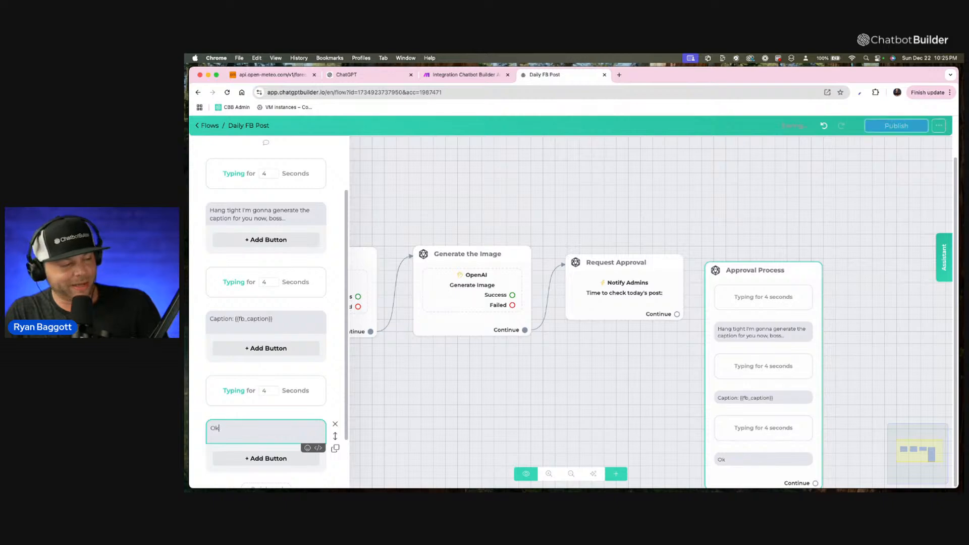
pyautogui.write('.. now here ')
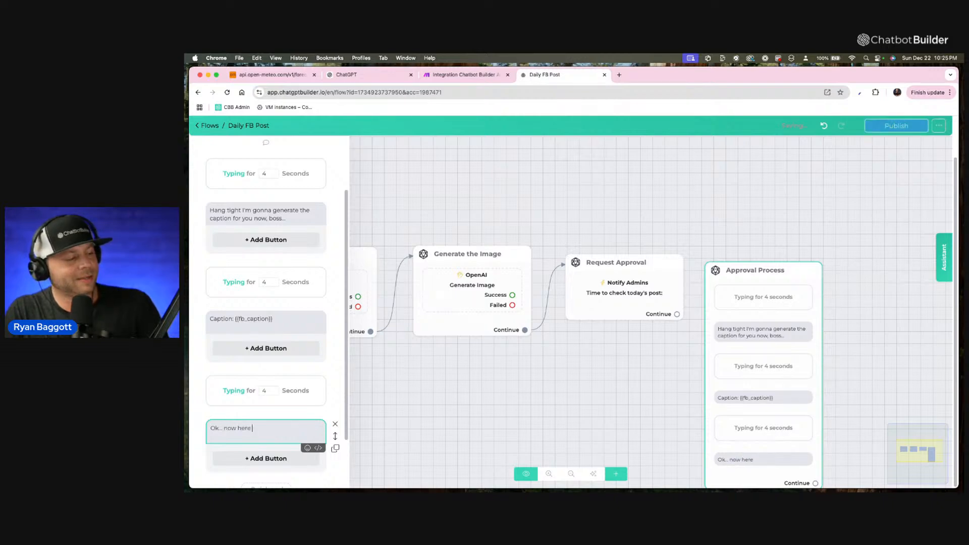
pyautogui.write('is the image..')
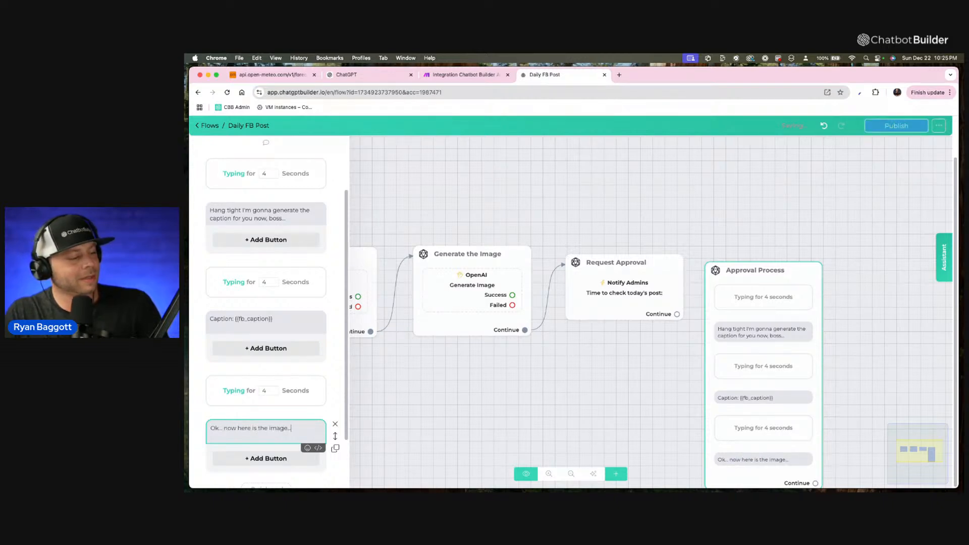
pyautogui.scroll(-2, 291, 432)
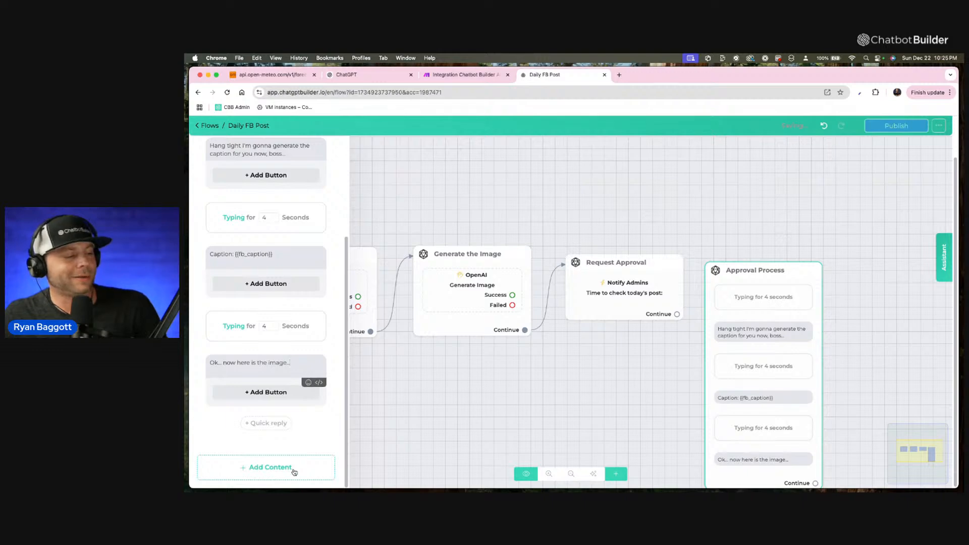
# Move the Approval Process step higher on the canvas and connect its Continue output to a new Send Message step.
pyautogui.click(536, 378)
pyautogui.moveTo(770, 364); pyautogui.dragTo(757, 278)
pyautogui.moveTo(628, 398); pyautogui.dragTo(528, 395)
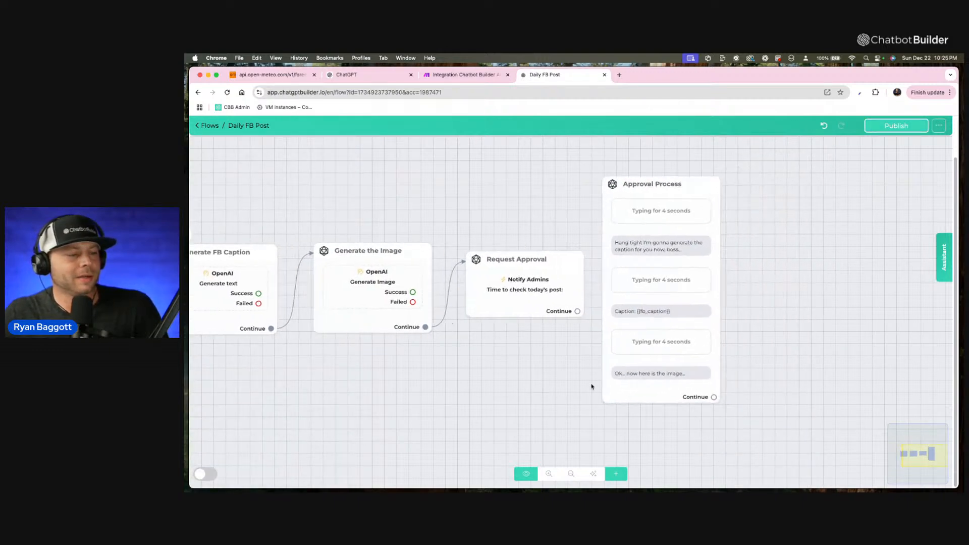
pyautogui.moveTo(719, 397); pyautogui.dragTo(768, 223)
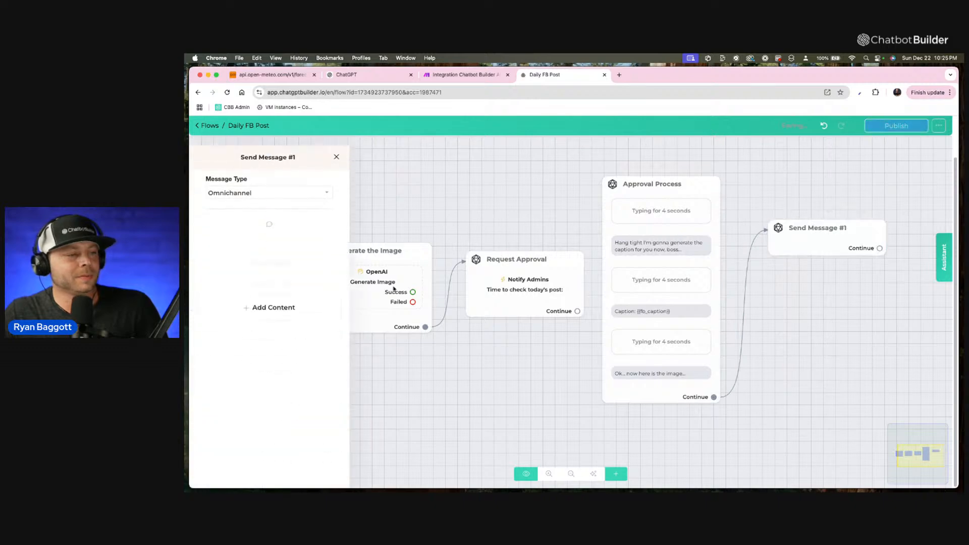
pyautogui.click(299, 308)
# Rename the new message step after Approval Process as "Display Image".
pyautogui.click(277, 151)
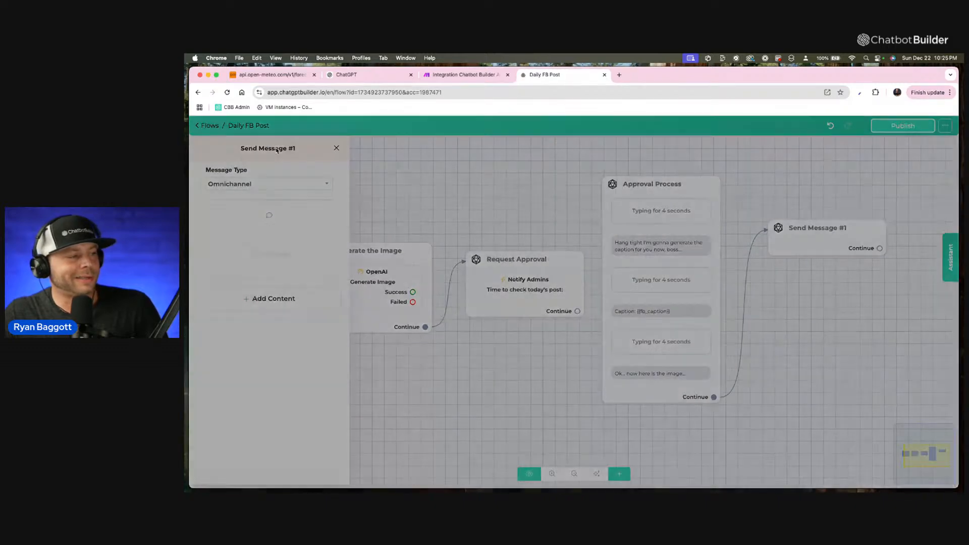
pyautogui.tripleClick(548, 171)
pyautogui.write('Dispa')
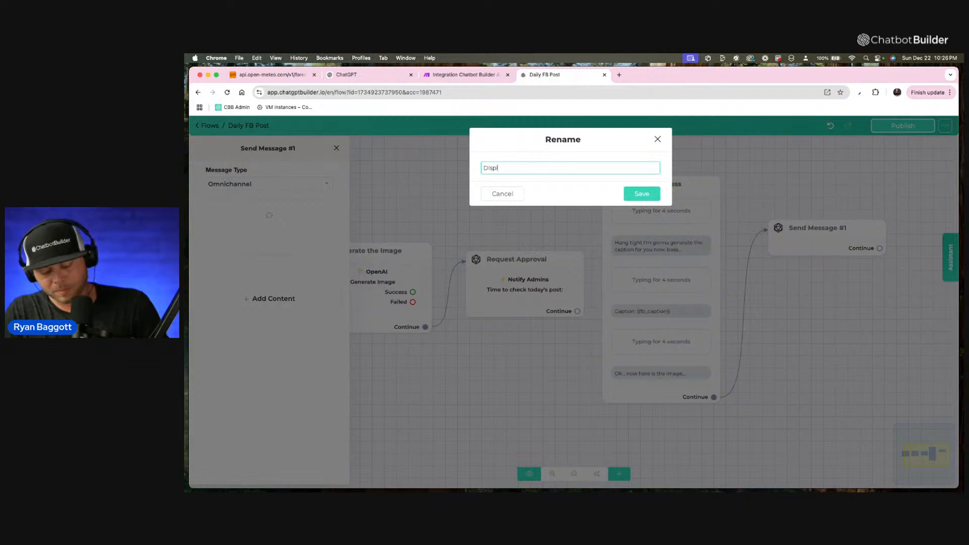
pyautogui.write('ay Image')
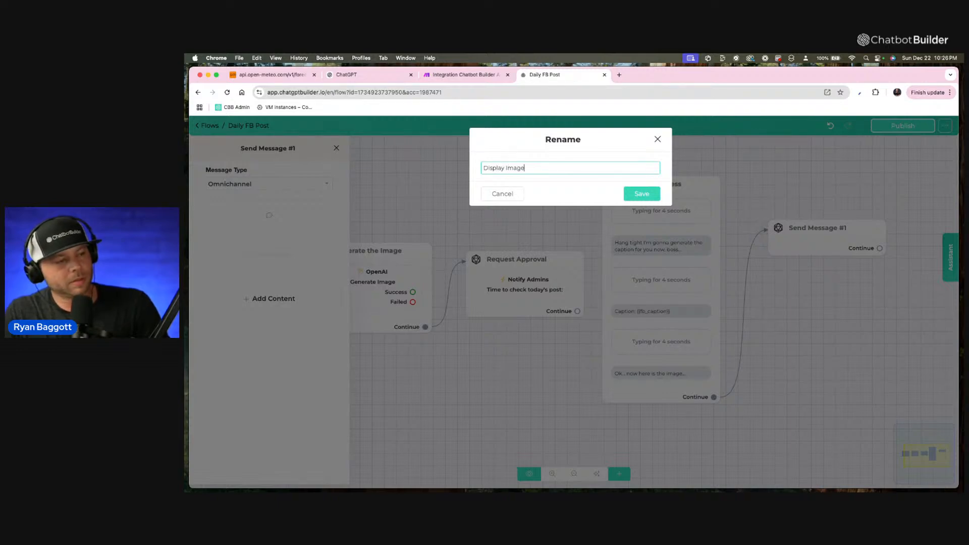
pyautogui.click(635, 192)
# Add an image block to the Display Image step and set its link to the ai_image custom field.
pyautogui.click(297, 302)
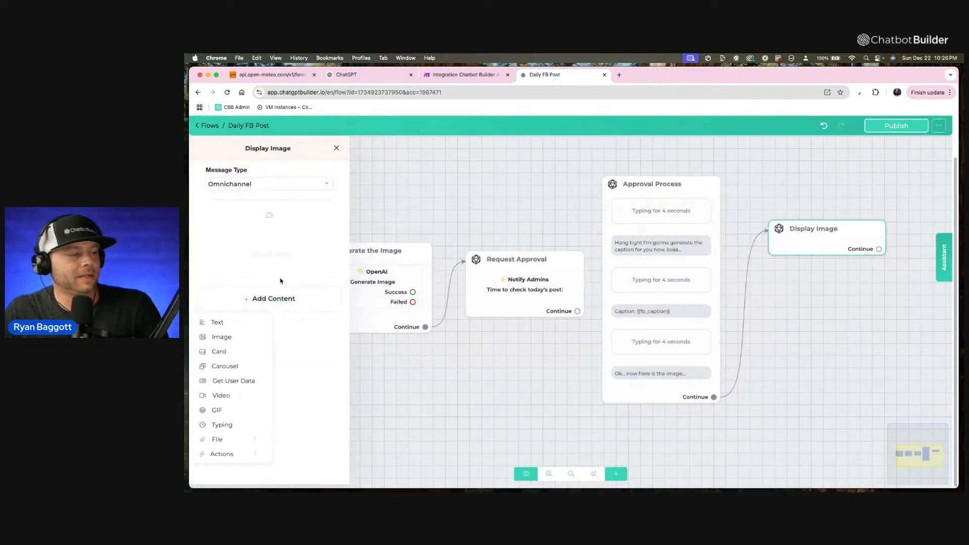
pyautogui.click(232, 338)
pyautogui.click(297, 291)
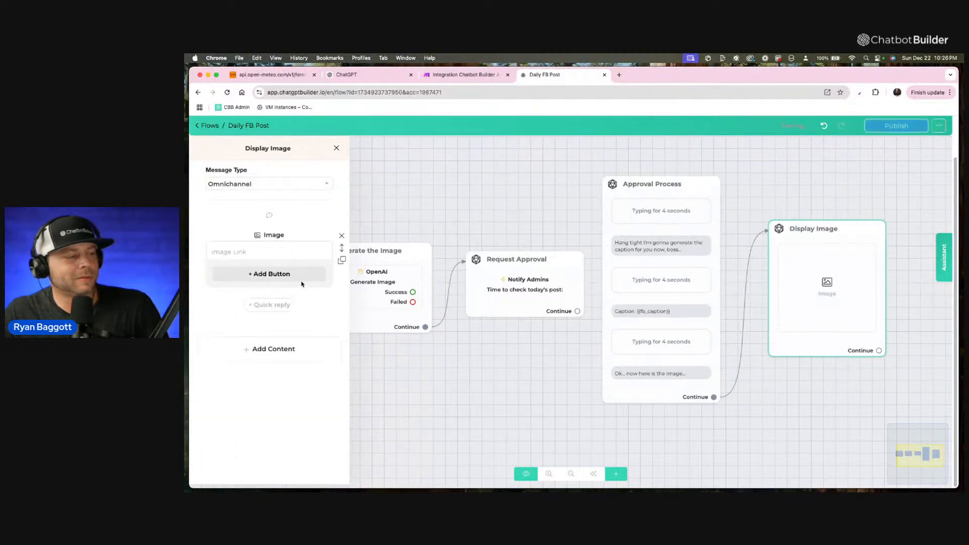
pyautogui.write('{')
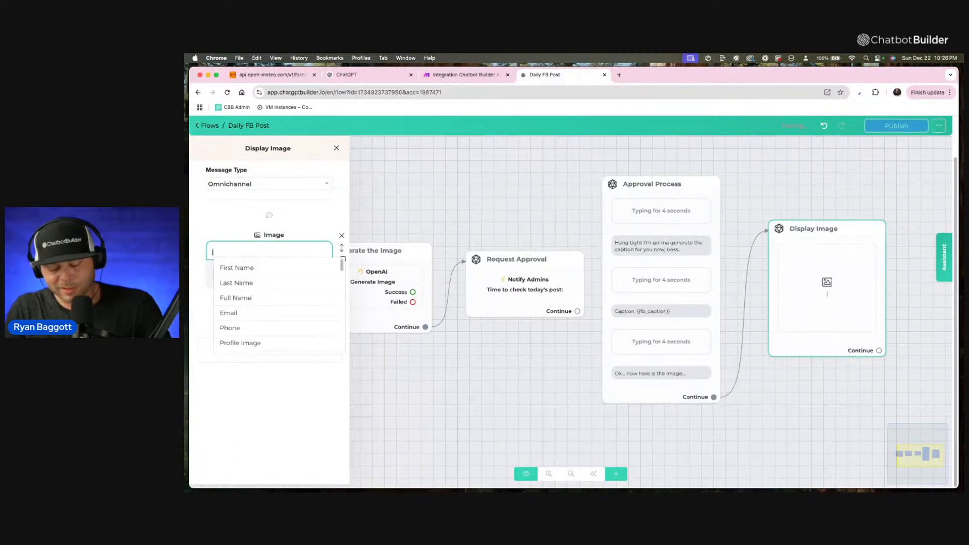
pyautogui.write('{')
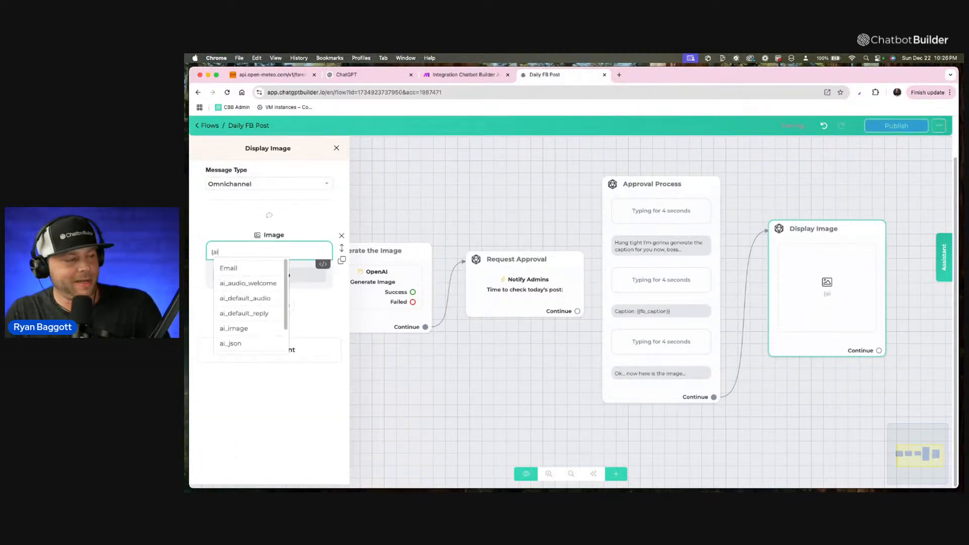
pyautogui.click(251, 328)
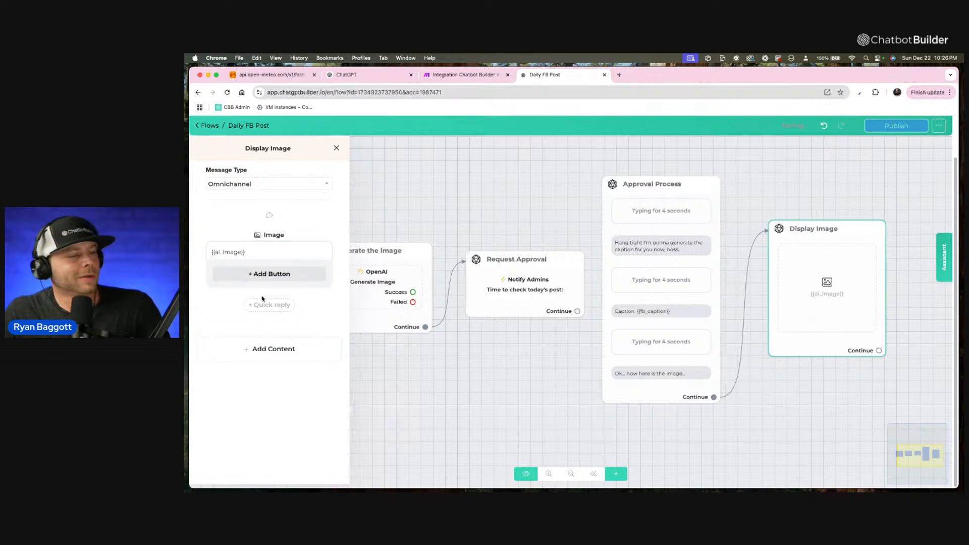
# Move the Display Image step closer to Approval Process and connect its Continue output to a new Send Message step.
pyautogui.click(763, 196)
pyautogui.moveTo(797, 243); pyautogui.dragTo(765, 236)
pyautogui.moveTo(876, 264); pyautogui.dragTo(695, 257)
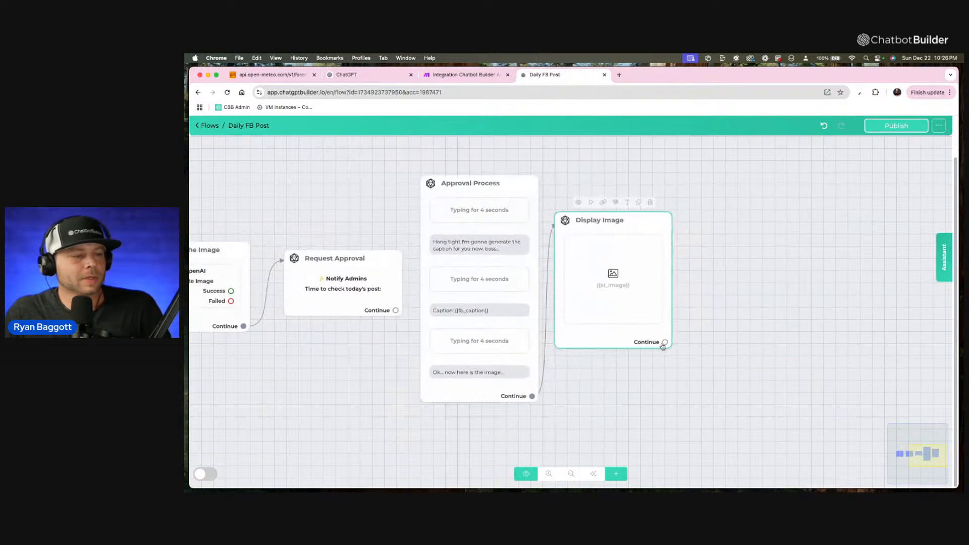
pyautogui.moveTo(667, 345); pyautogui.dragTo(712, 257)
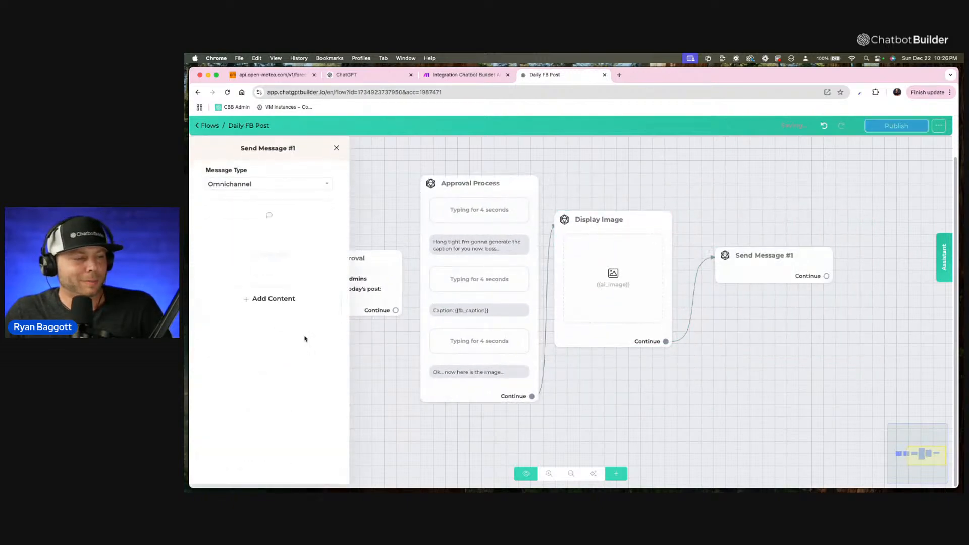
# Add a text message to the new step reading "Hope you like it! Please let me know if I can post it now :)".
pyautogui.click(244, 304)
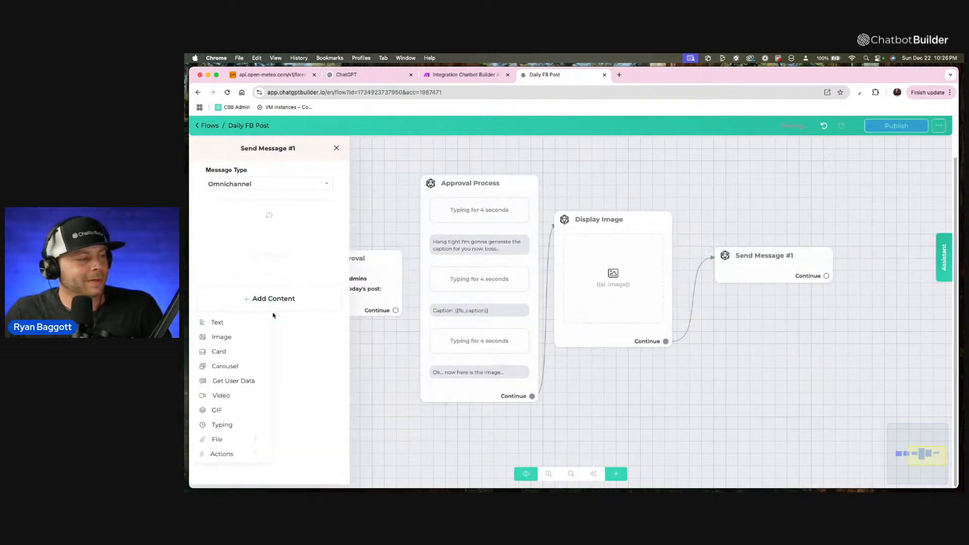
pyautogui.click(219, 323)
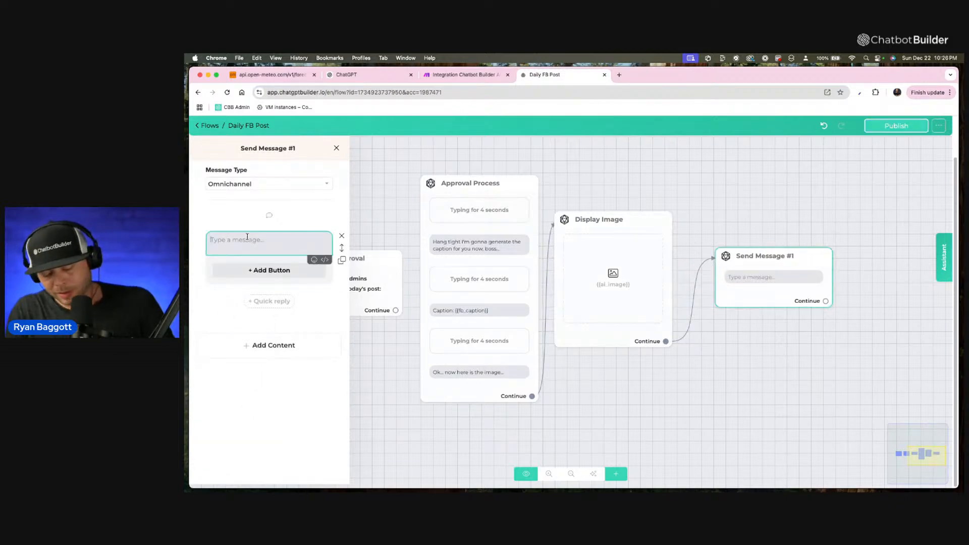
pyautogui.write('Hope you like it! Pleas')
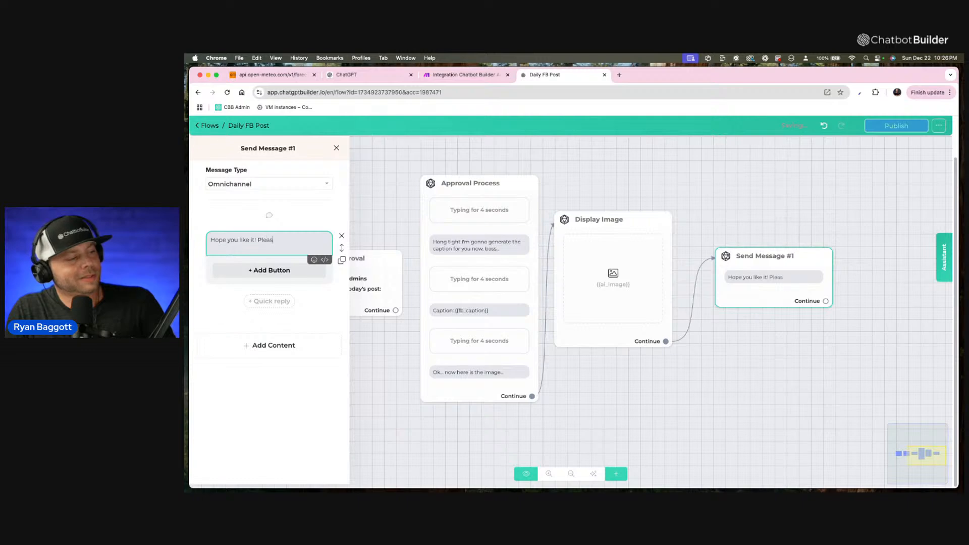
pyautogui.write('e let m')
pyautogui.press('BackSpace')
pyautogui.write('me know ')
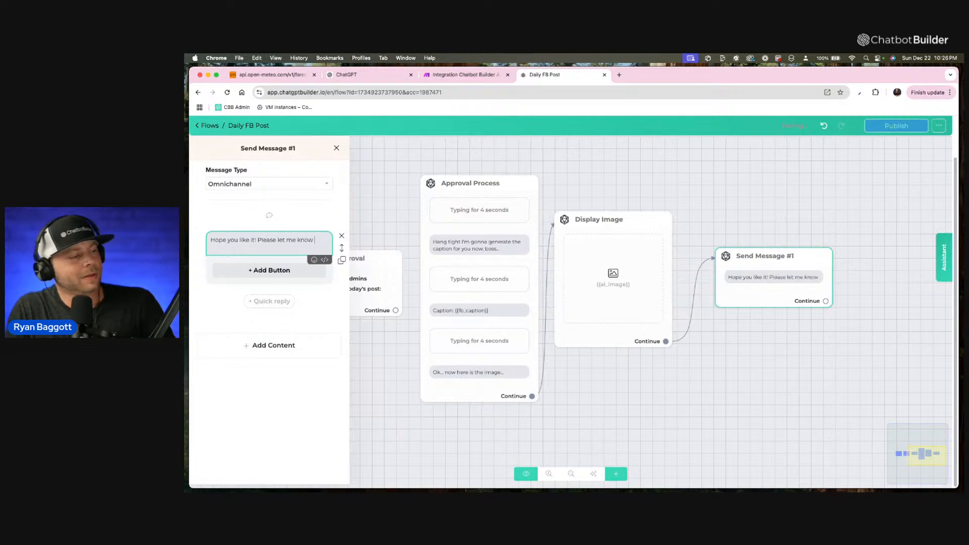
pyautogui.write('if I can p')
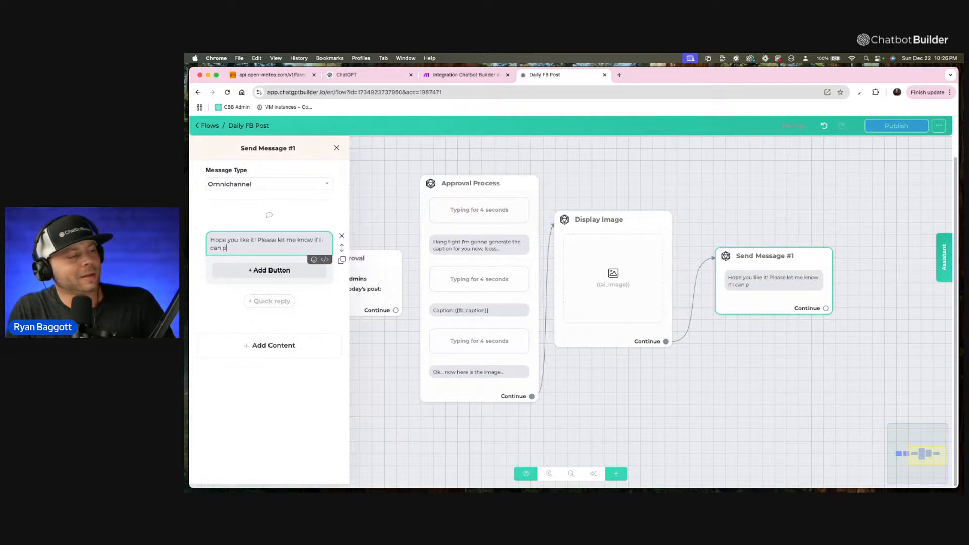
pyautogui.write('ost it now')
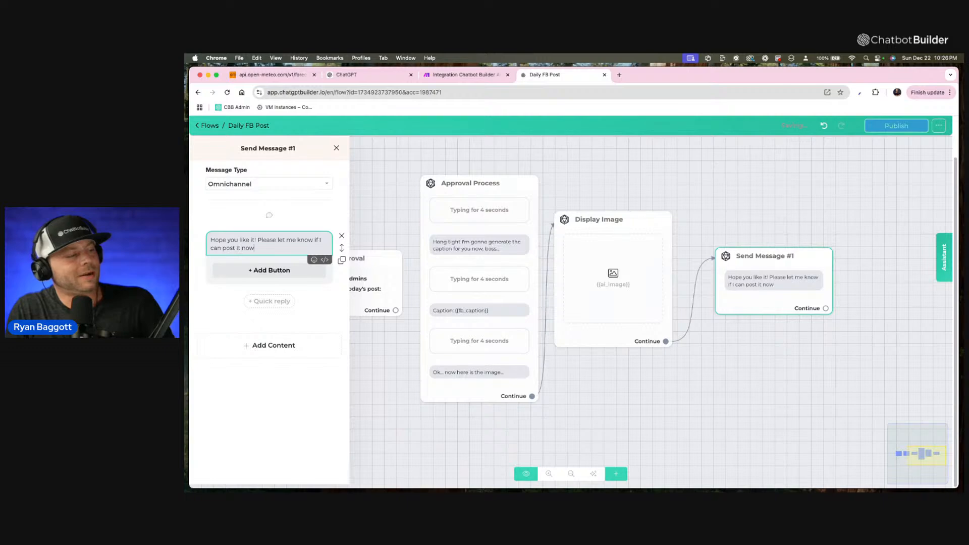
pyautogui.write(' :)')
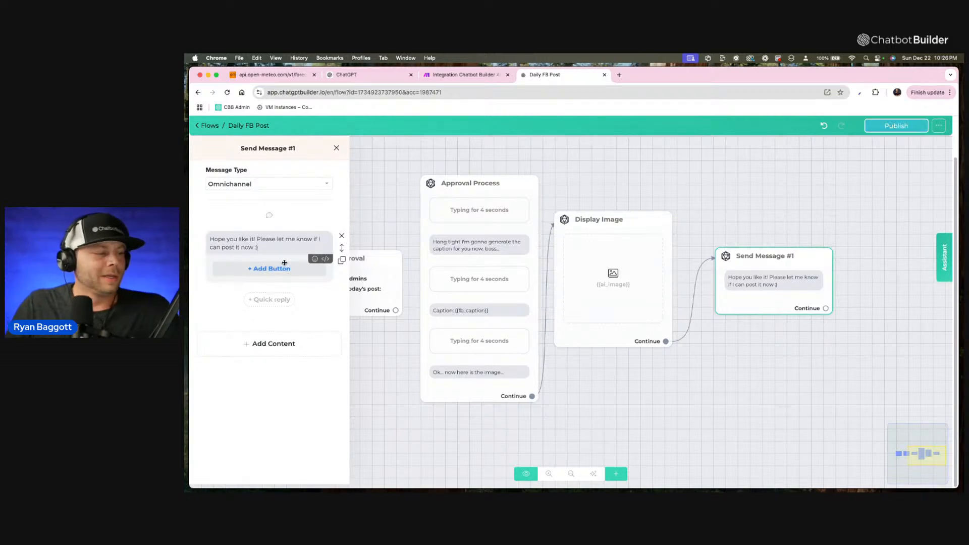
# Add a quick reply below the posting question and label it "Approved!".
pyautogui.click(280, 300)
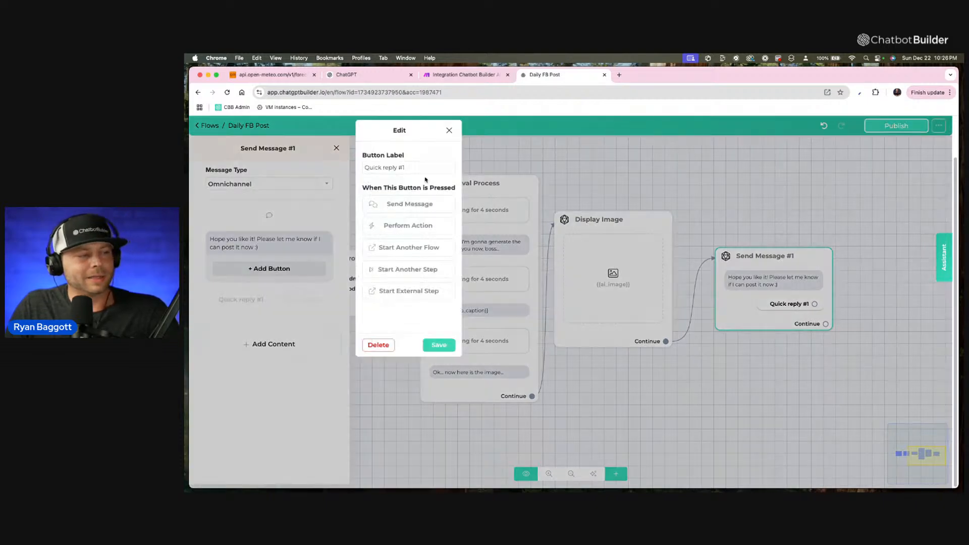
pyautogui.moveTo(418, 170); pyautogui.dragTo(358, 167)
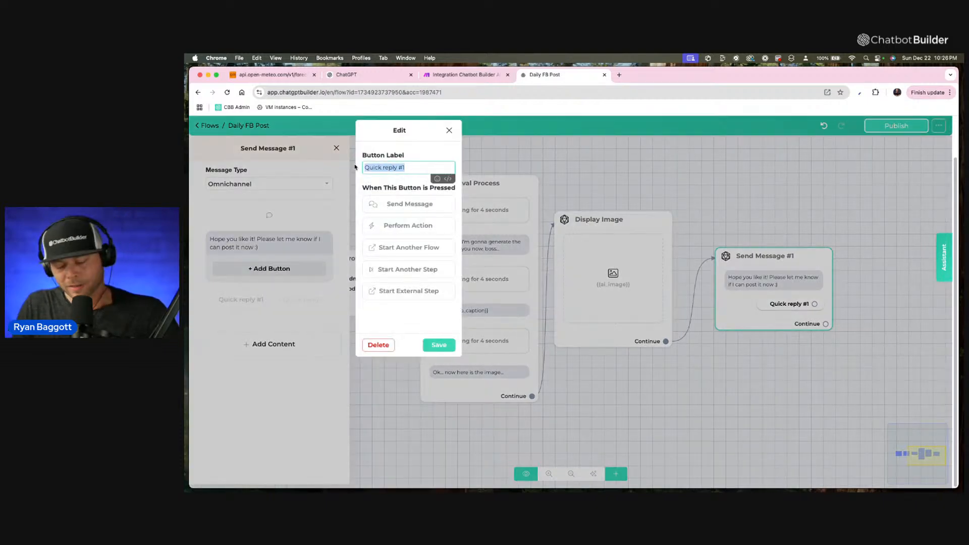
pyautogui.write('Approve')
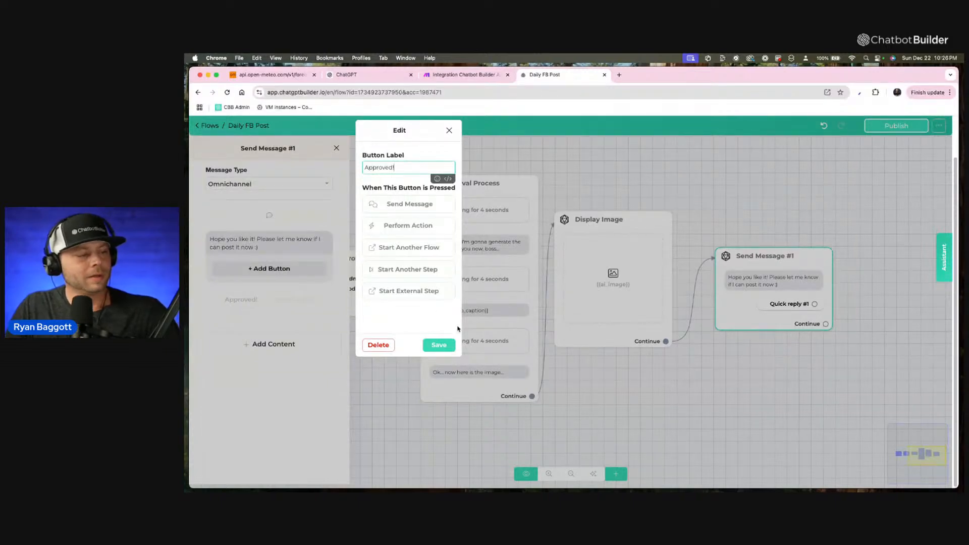
pyautogui.write('d!')
pyautogui.click(438, 345)
# Add a second quick reply to the message and label it "Try Again".
pyautogui.click(287, 300)
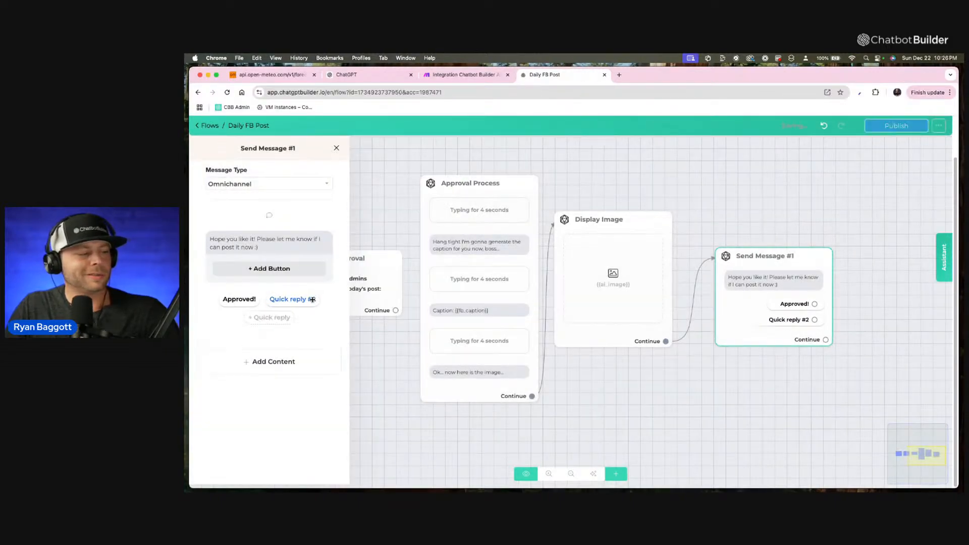
pyautogui.click(312, 299)
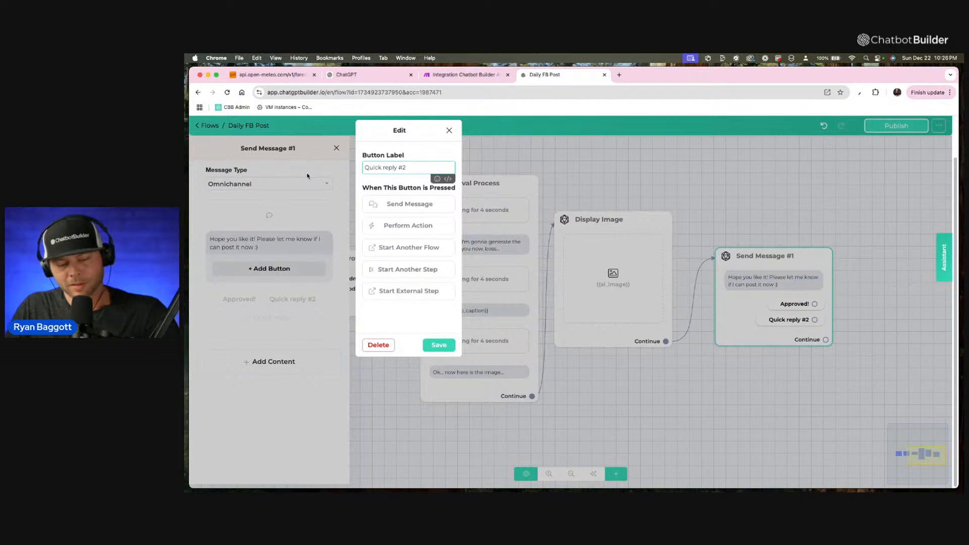
pyautogui.press('super+a')
pyautogui.write('Try ')
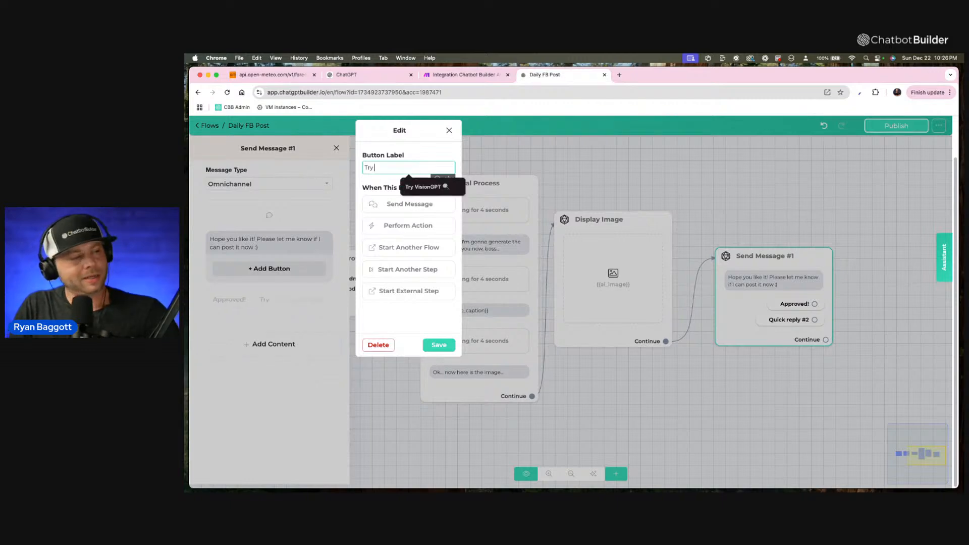
pyautogui.write('Again')
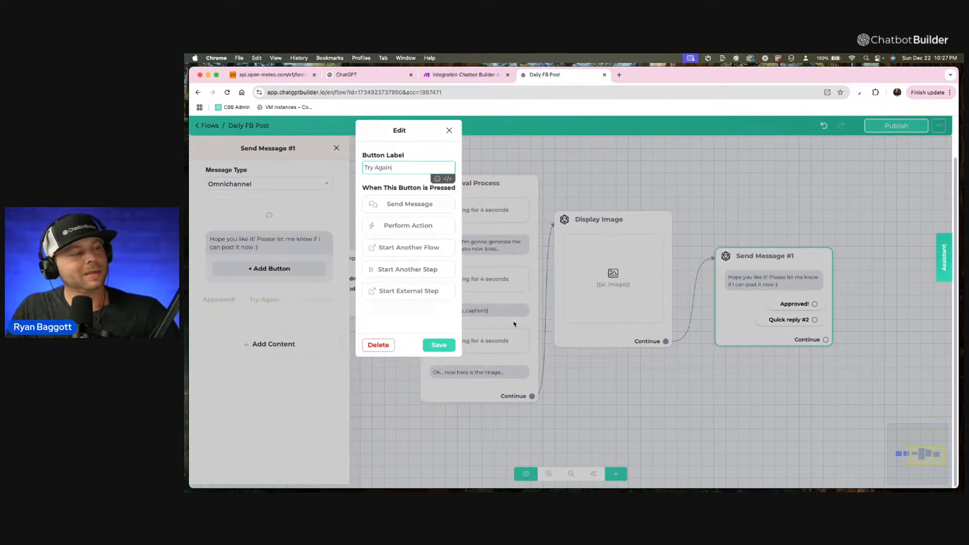
pyautogui.click(446, 345)
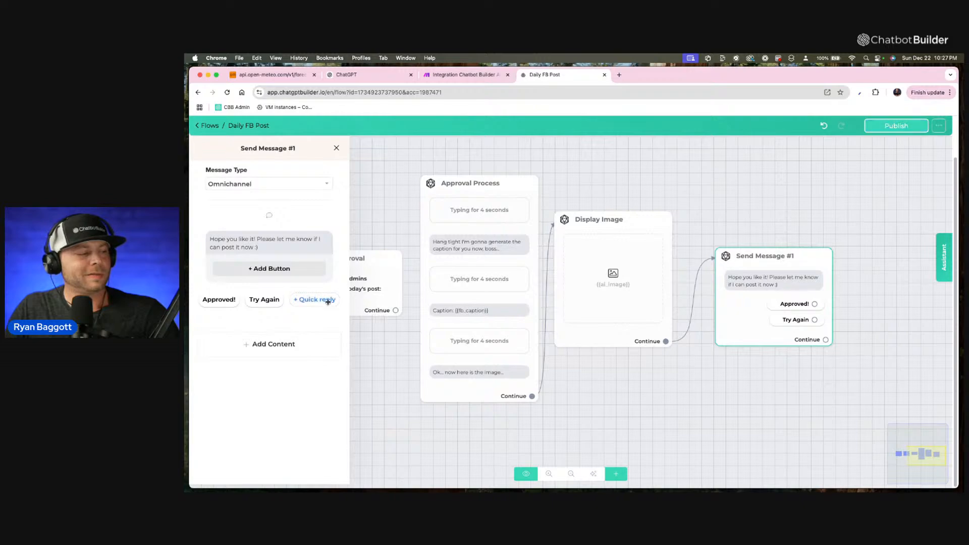
# Add a third quick reply to the message and label it "Skip Today's Post".
pyautogui.click(323, 300)
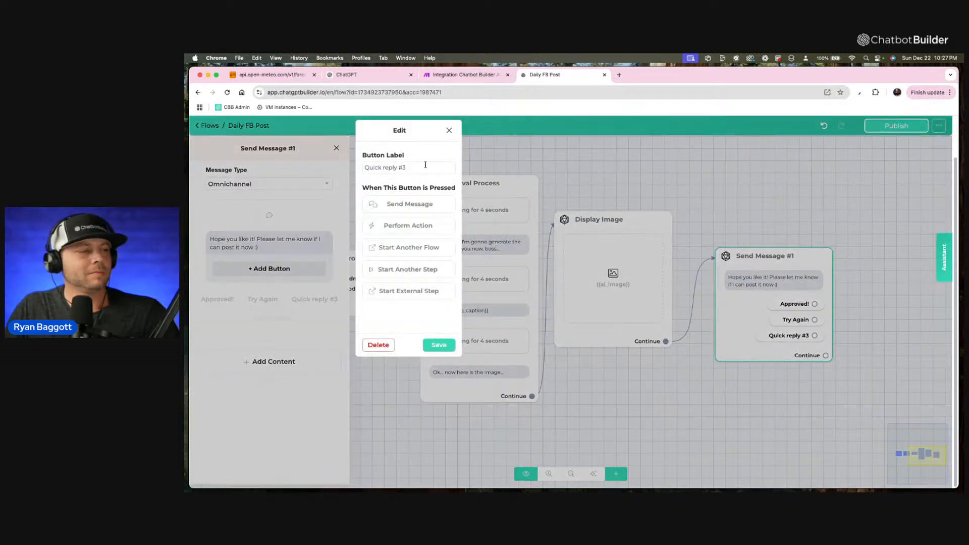
pyautogui.tripleClick(425, 164)
pyautogui.write('Skip')
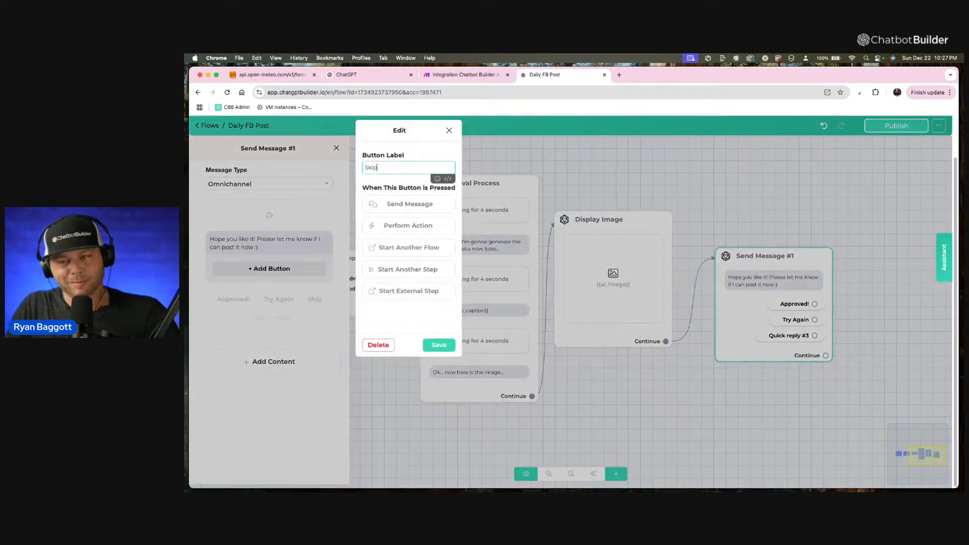
pyautogui.write(' Toda')
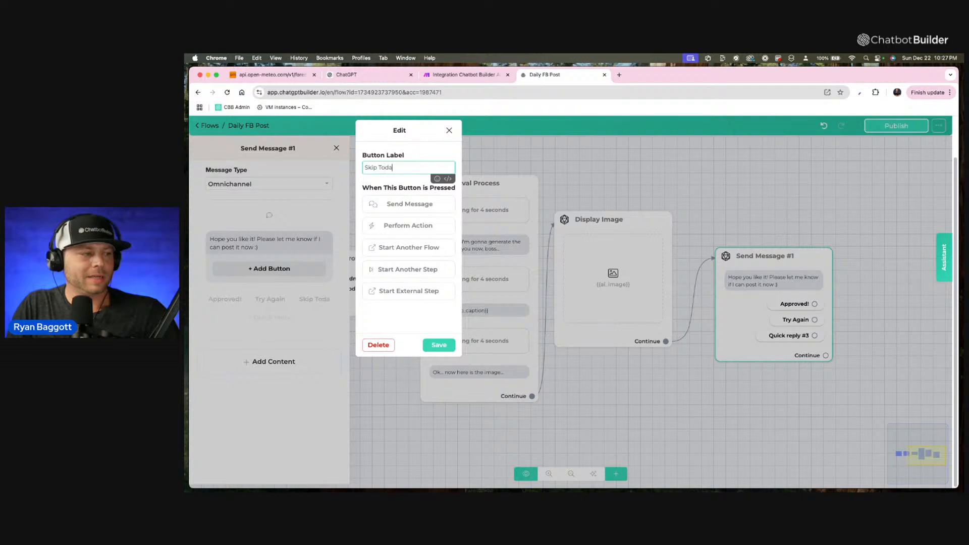
pyautogui.write("y's ")
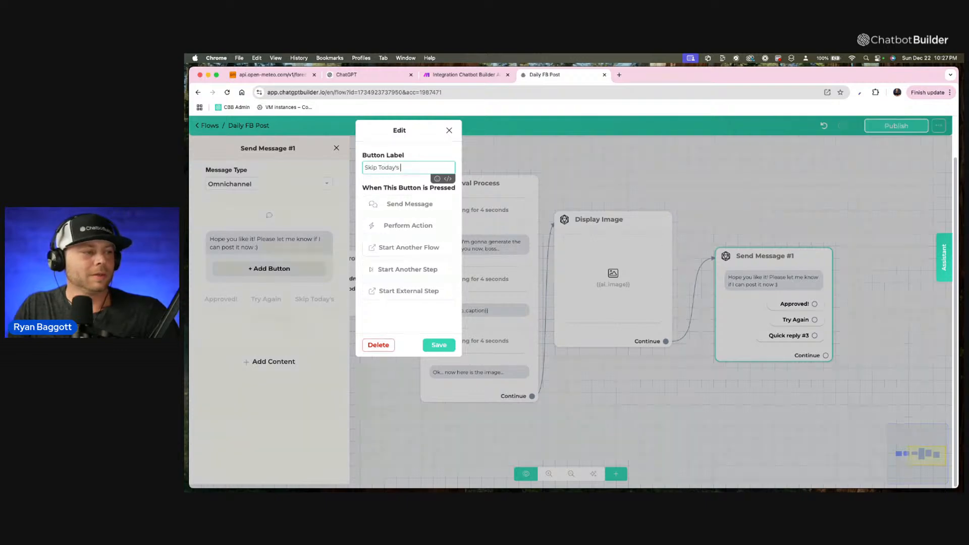
pyautogui.write('Post')
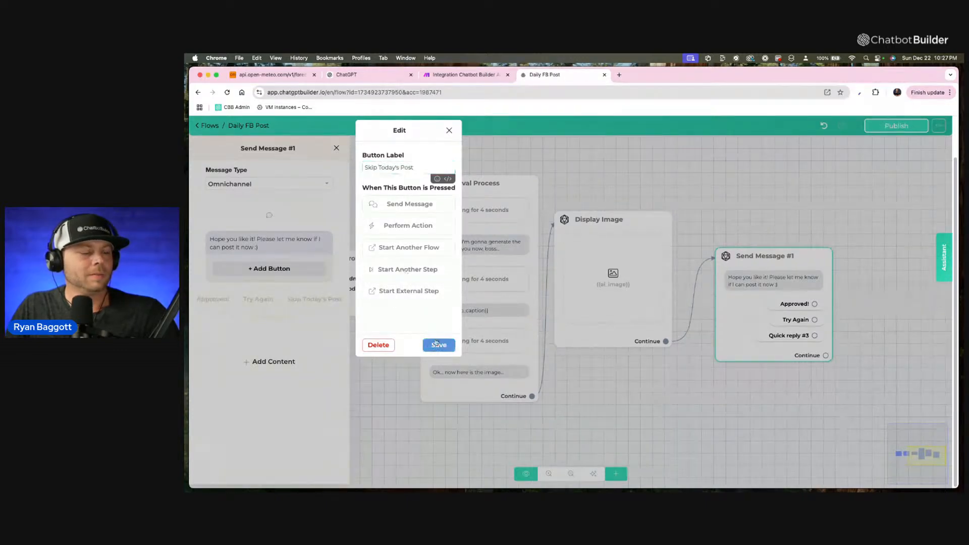
pyautogui.click(439, 345)
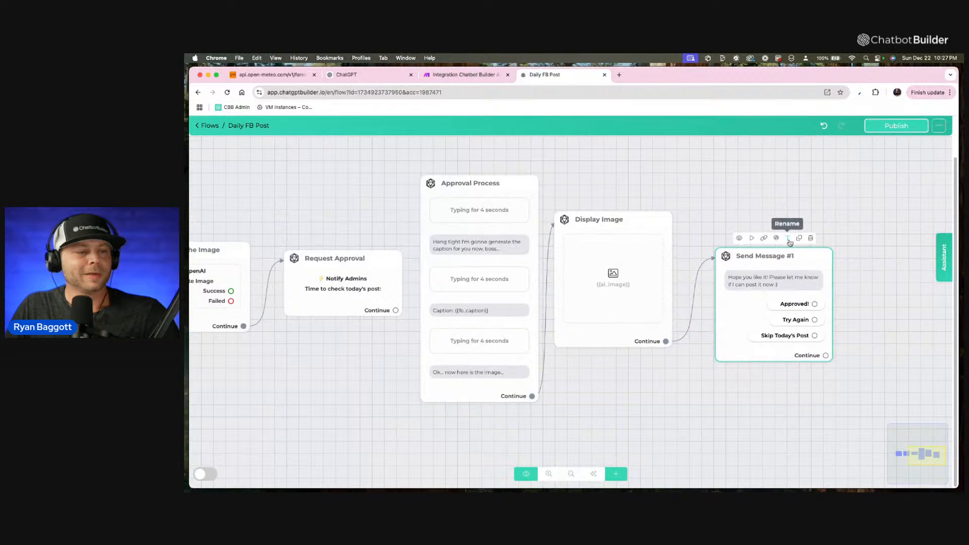
# Rename the Send Message step containing the quick replies to "Choose to Publsih".
pyautogui.click(789, 239)
pyautogui.moveTo(534, 168); pyautogui.dragTo(446, 172)
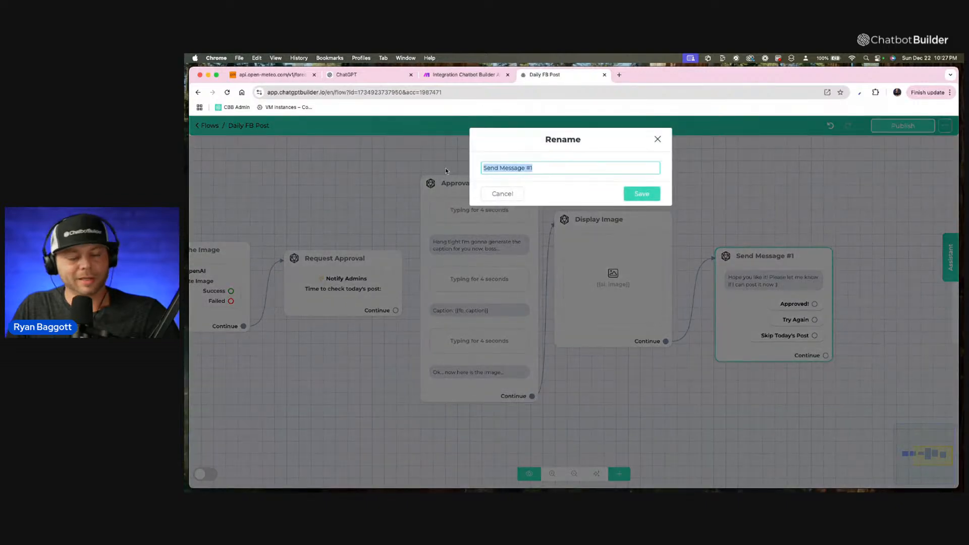
pyautogui.write('Choose to P')
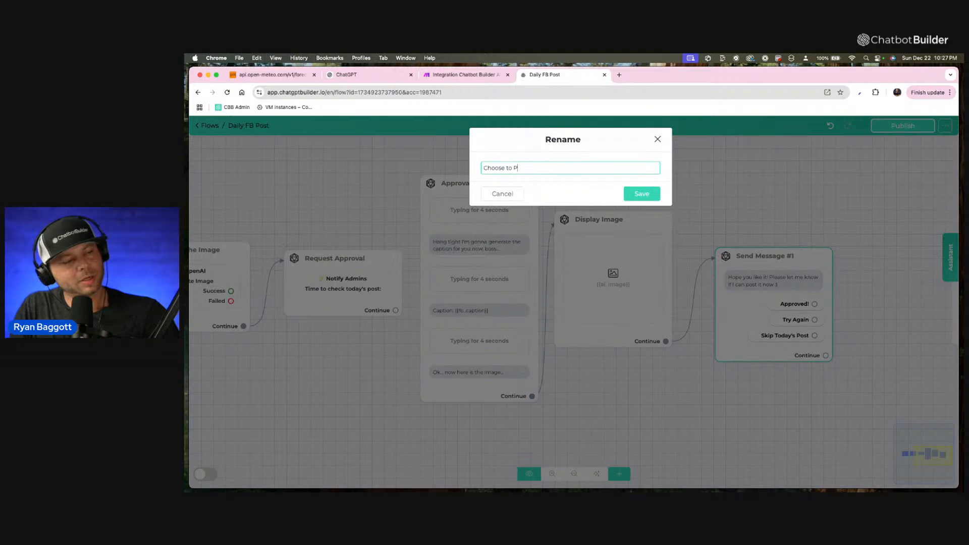
pyautogui.write('ublsiuh')
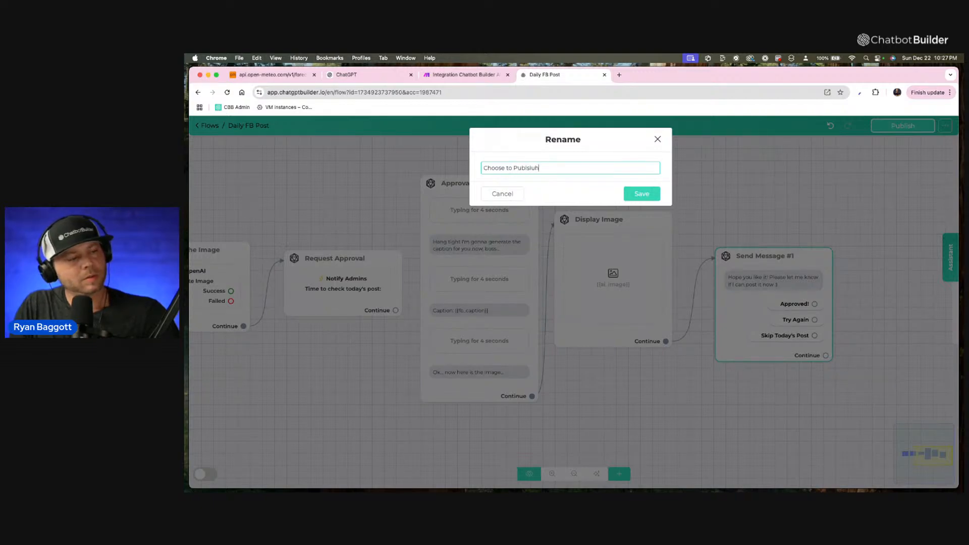
pyautogui.click(652, 198)
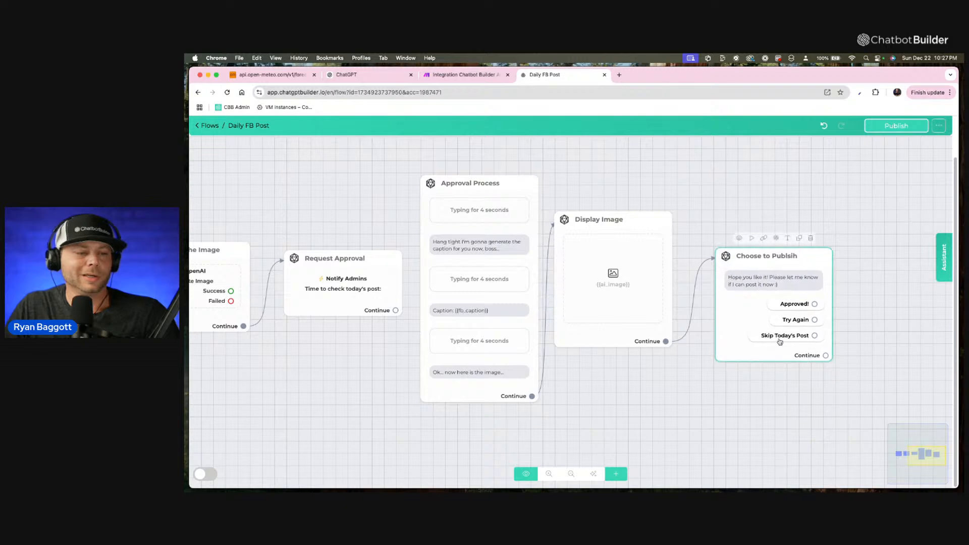
# Connect the Skip Today's Post reply to a new Send Message step placed below and beyond the reply step.
pyautogui.moveTo(759, 320); pyautogui.dragTo(746, 300)
pyautogui.moveTo(799, 365); pyautogui.dragTo(638, 354)
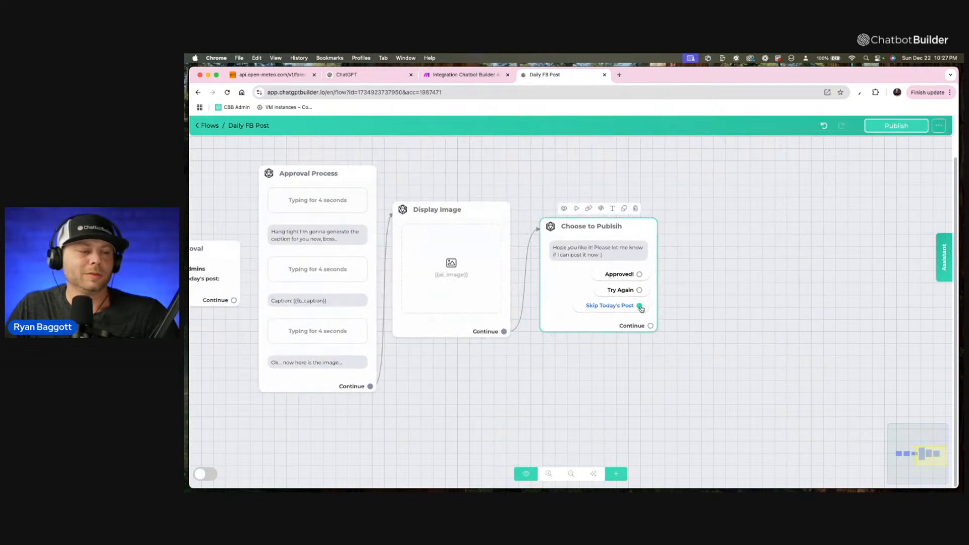
pyautogui.moveTo(640, 309); pyautogui.dragTo(677, 396)
# Add a text message to the new skip step reading "No prob... hit you up tomorrow!".
pyautogui.click(235, 303)
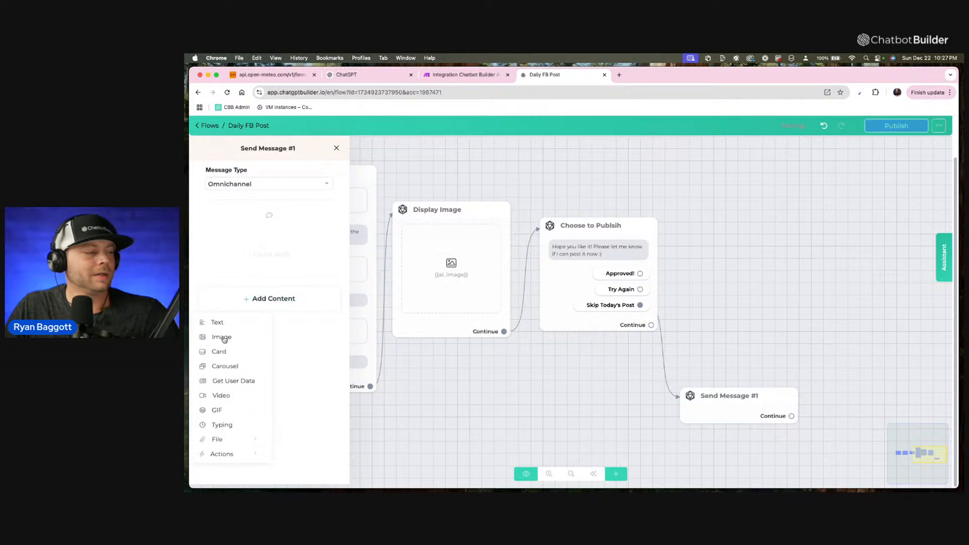
pyautogui.click(223, 323)
pyautogui.click(252, 247)
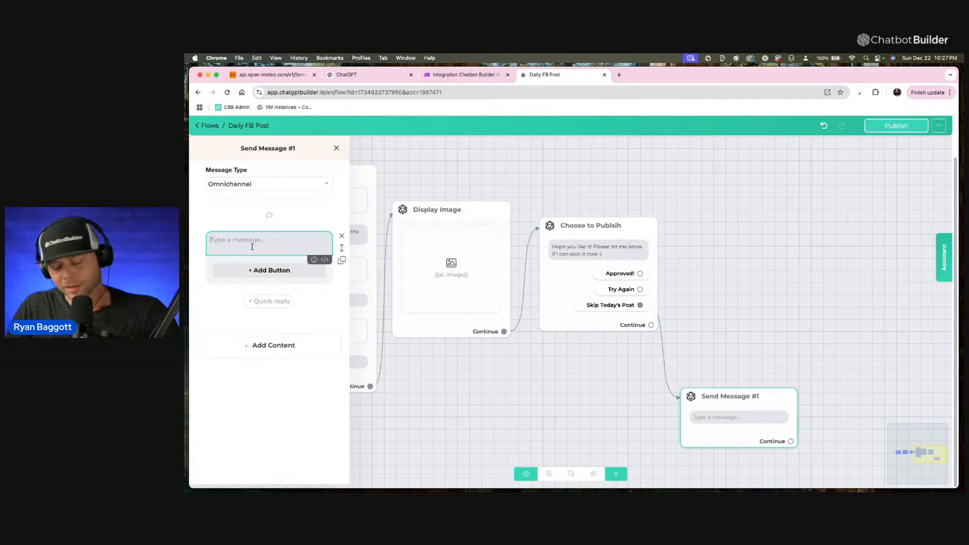
pyautogui.write('N')
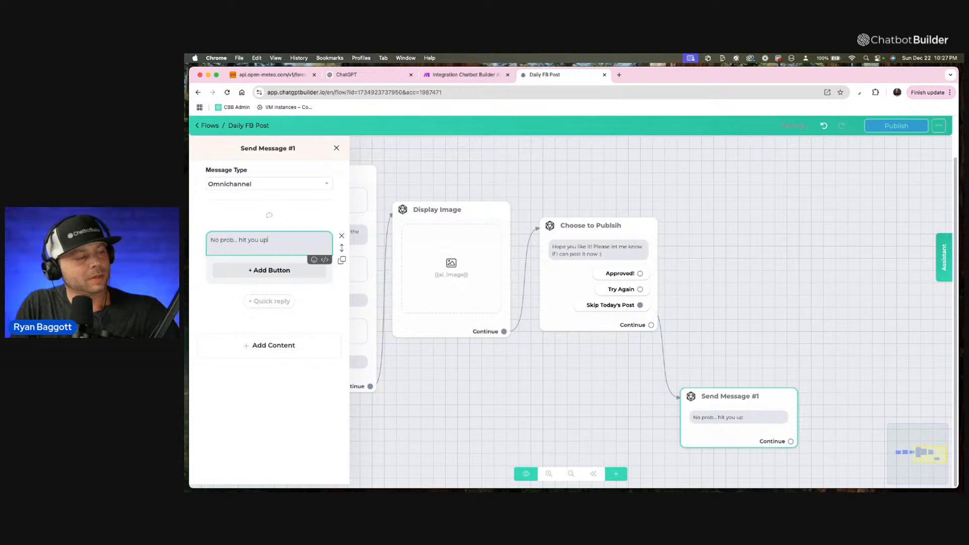
pyautogui.write('o prob... hit you up tomororw')
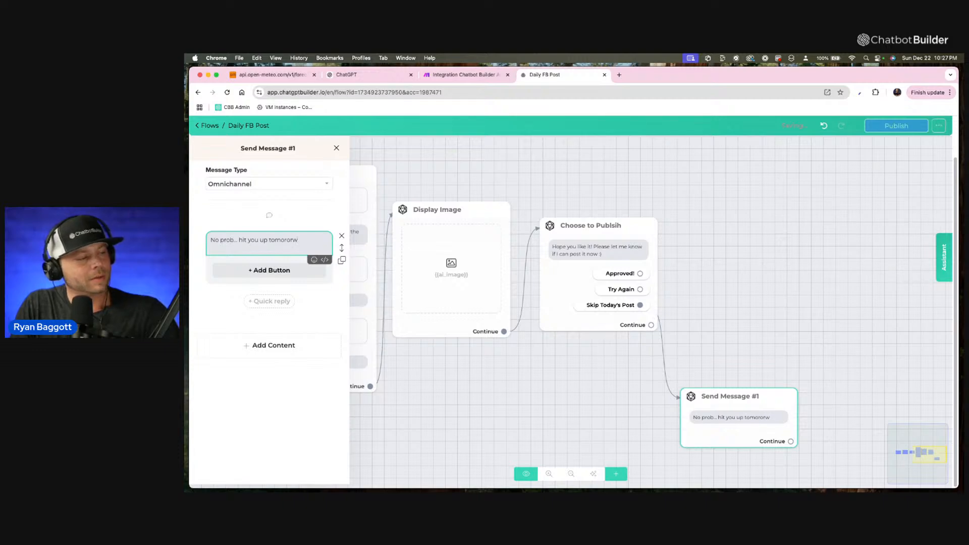
pyautogui.press('BackSpace')
pyautogui.press('BackSpace')
pyautogui.press('BackSpace')
pyautogui.write('row!')
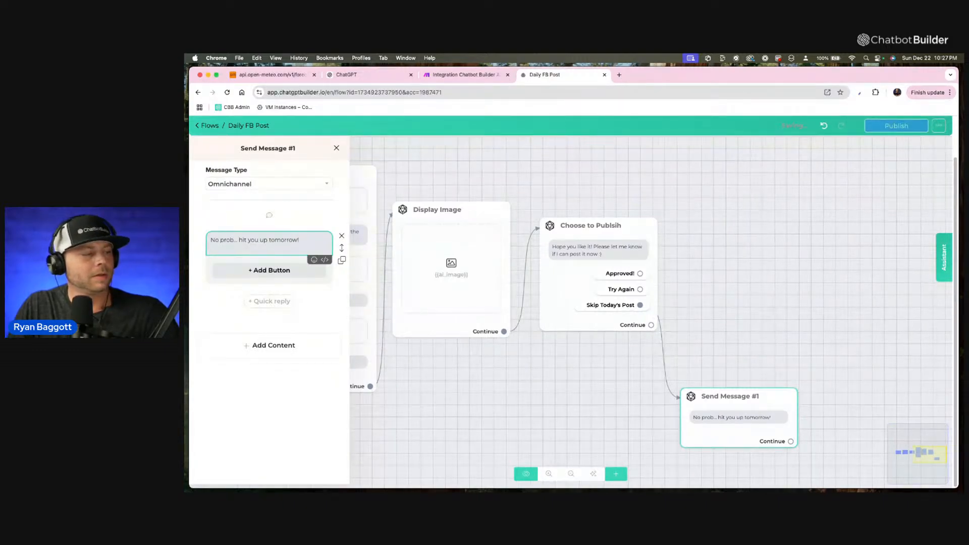
pyautogui.click(699, 259)
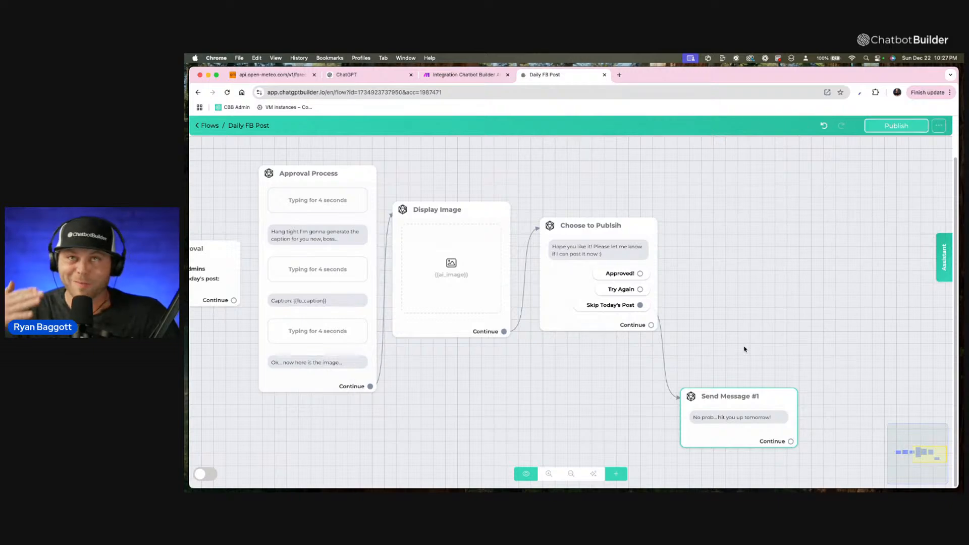
# Connect the Try Again reply back to the Generate FB Caption step at the start of the flow.
pyautogui.click(696, 308)
pyautogui.scroll(-2, 696, 308)
pyautogui.moveTo(698, 317); pyautogui.dragTo(870, 280)
pyautogui.scroll(-2, 764, 318)
pyautogui.moveTo(765, 320); pyautogui.dragTo(807, 319)
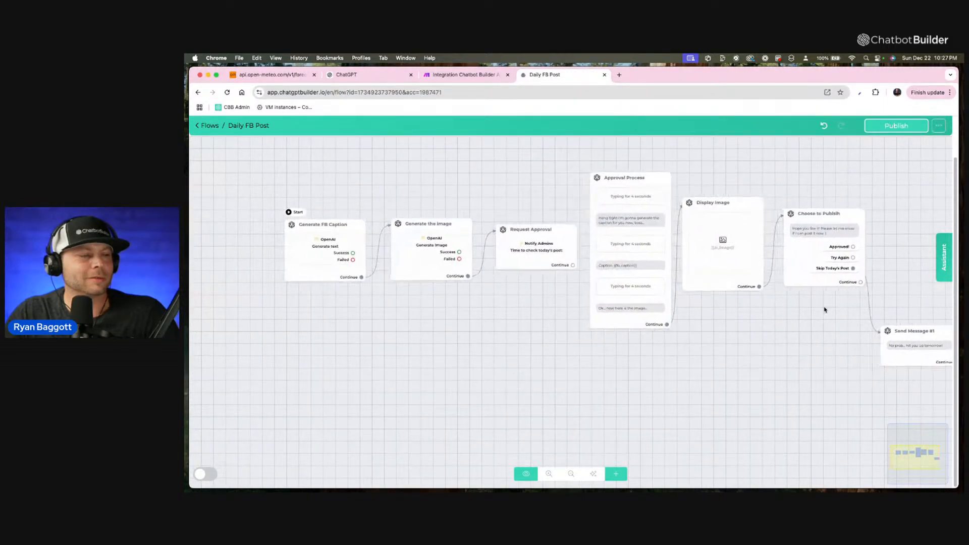
pyautogui.moveTo(852, 258); pyautogui.dragTo(323, 248)
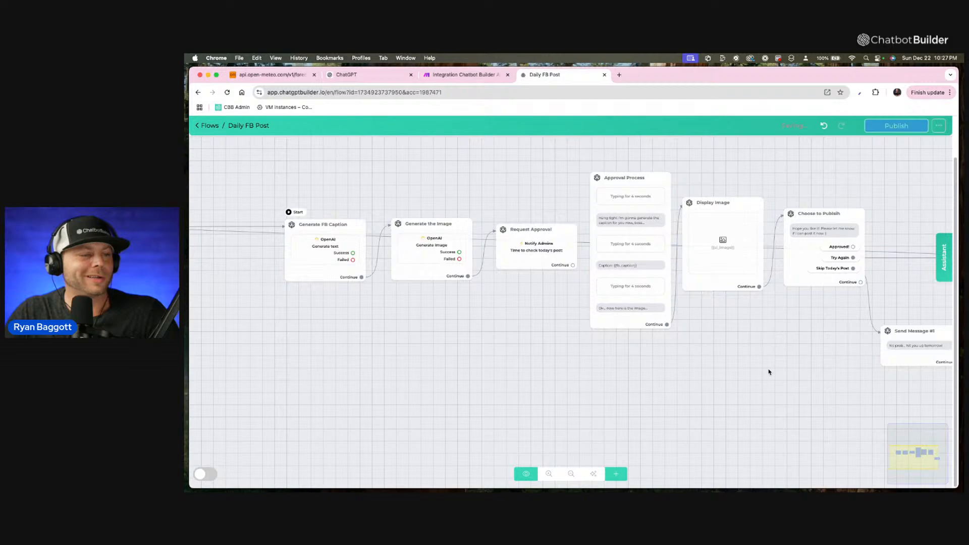
# Add an Actions step above the skip message and connect the Approved! reply to it.
pyautogui.scroll(-2, 769, 372)
pyautogui.moveTo(768, 370); pyautogui.dragTo(380, 399)
pyautogui.scroll(4, 469, 372)
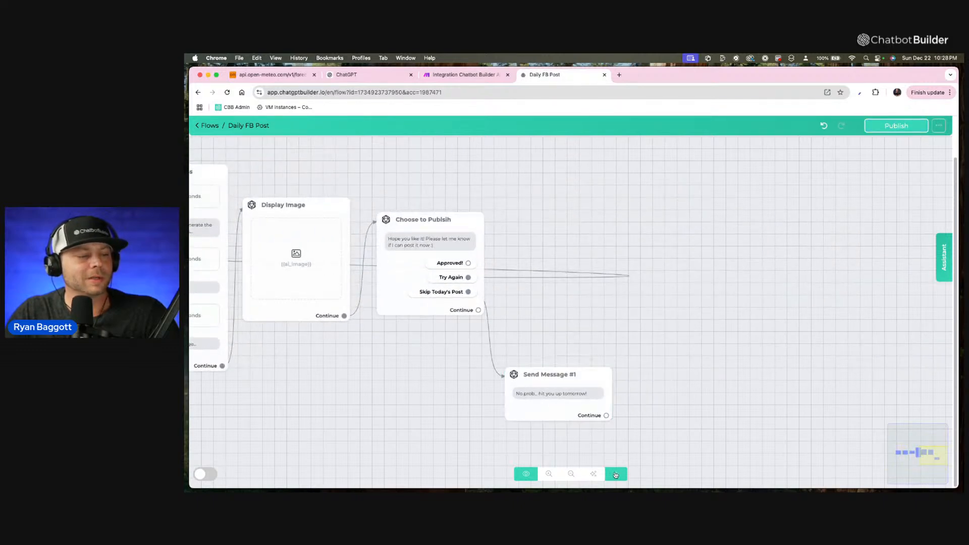
pyautogui.click(615, 473)
pyautogui.click(633, 371)
pyautogui.moveTo(719, 343); pyautogui.dragTo(592, 223)
pyautogui.moveTo(567, 303); pyautogui.dragTo(534, 324)
pyautogui.scroll(2, 534, 324)
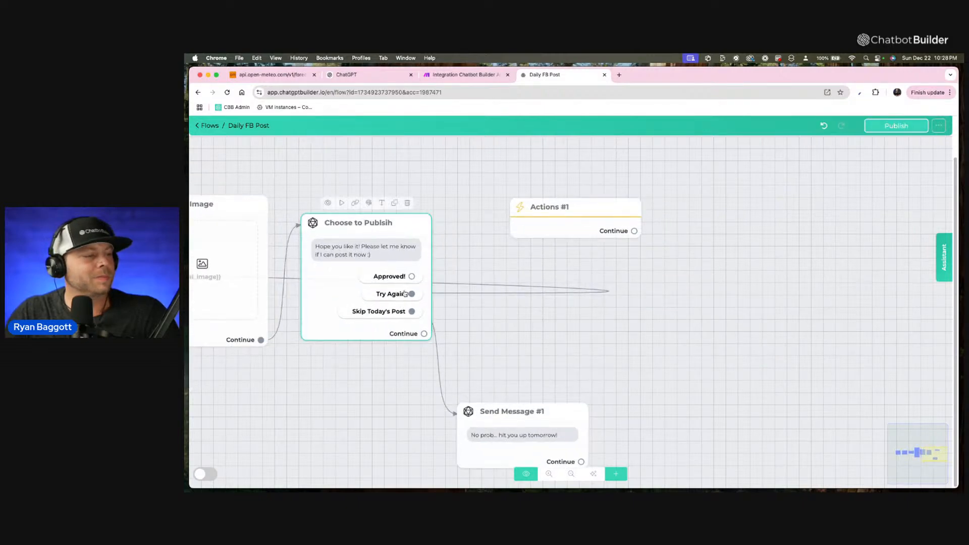
pyautogui.moveTo(412, 276); pyautogui.dragTo(566, 237)
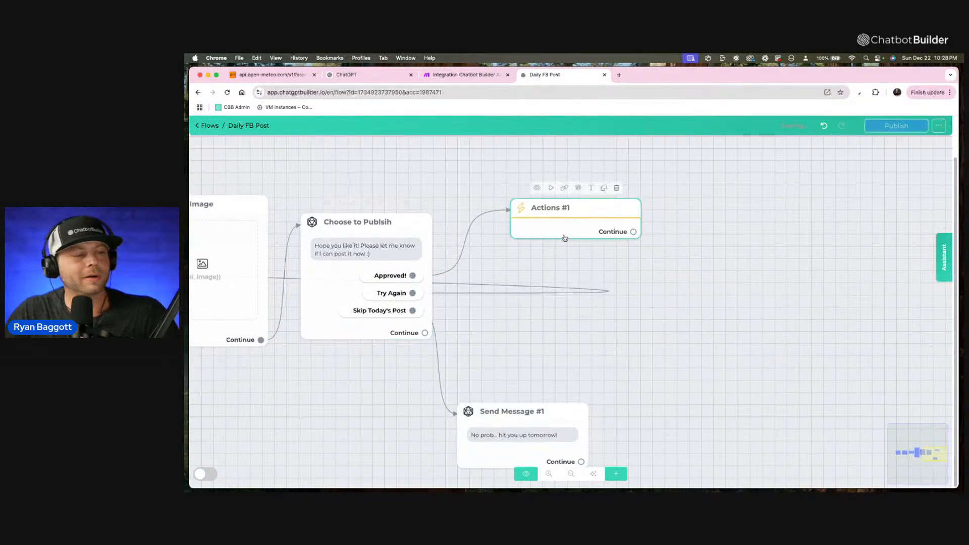
# Rename the new Actions step to "Post Now".
pyautogui.click(591, 187)
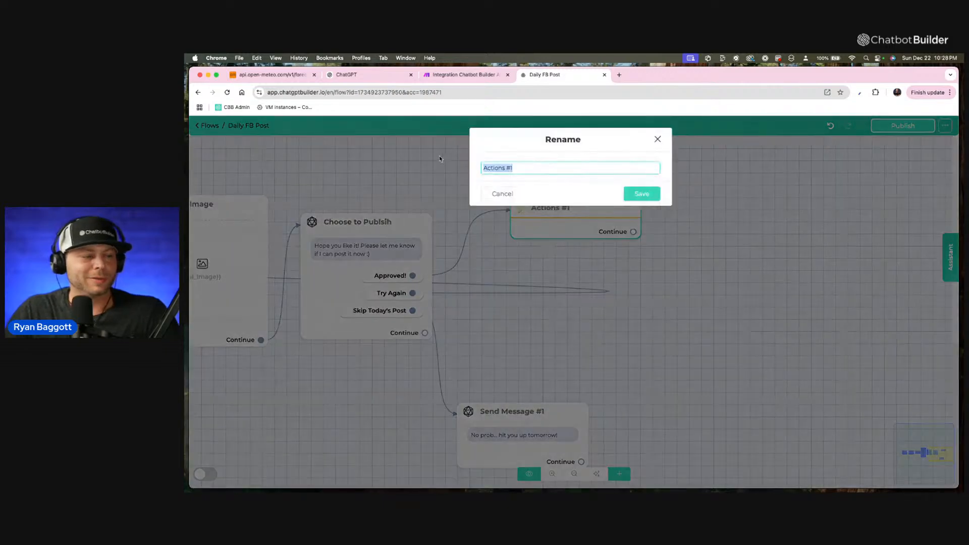
pyautogui.write('Post Now')
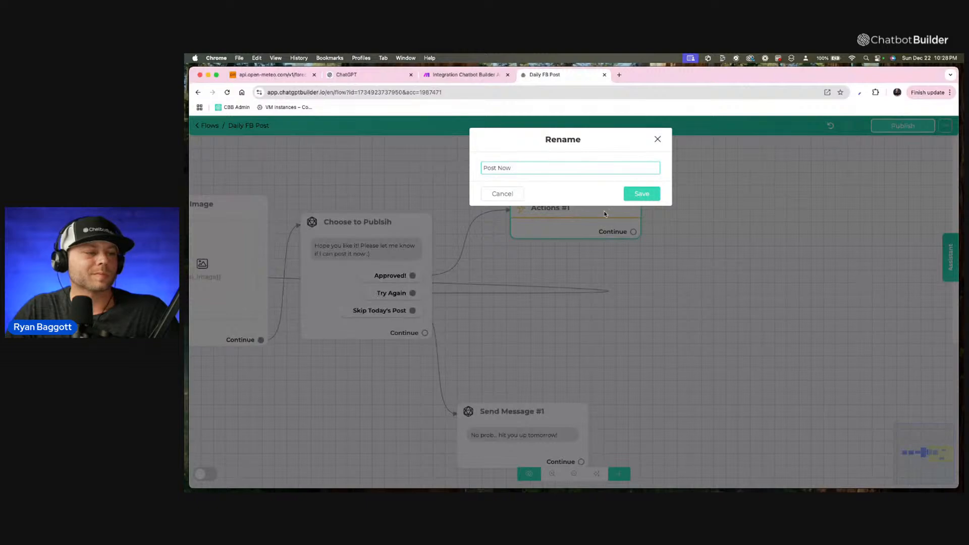
pyautogui.click(632, 197)
# Add a Trigger Make action to the Post Now step with a new trigger named "Post to FB NOW".
pyautogui.scroll(3, 609, 220)
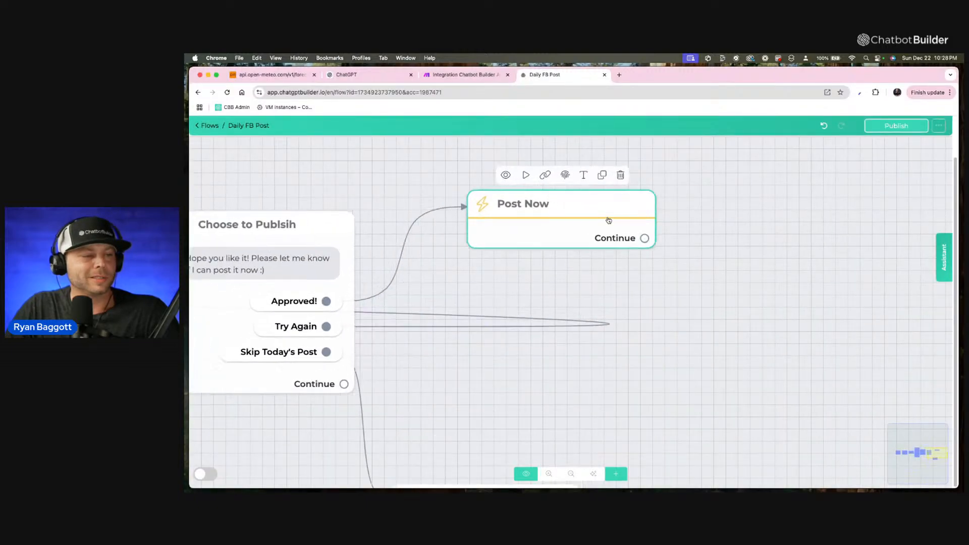
pyautogui.scroll(-3, 608, 221)
pyautogui.click(608, 220)
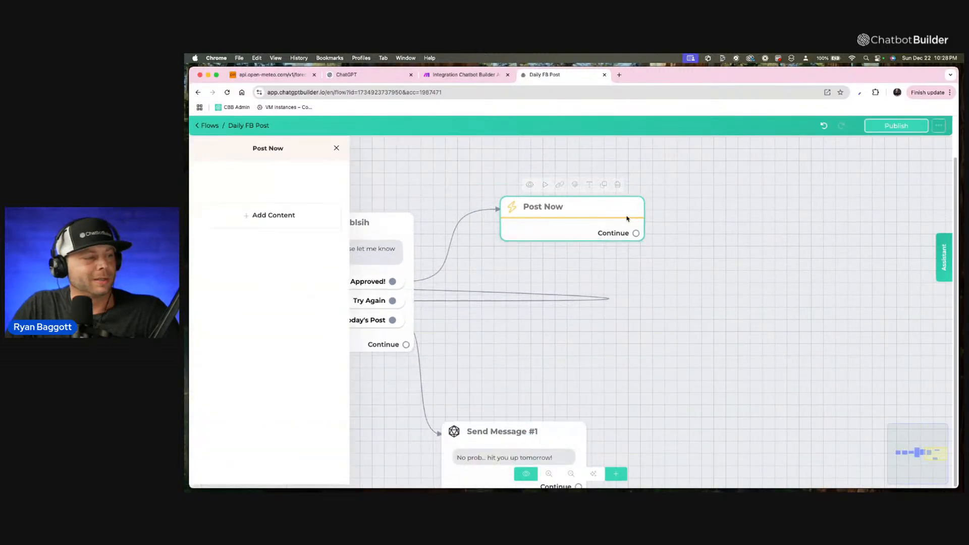
pyautogui.click(259, 215)
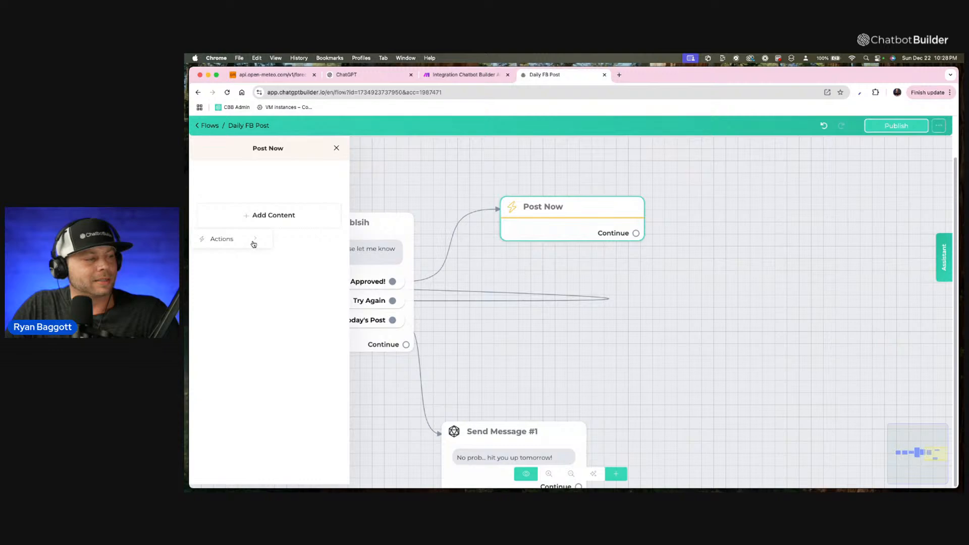
pyautogui.click(253, 244)
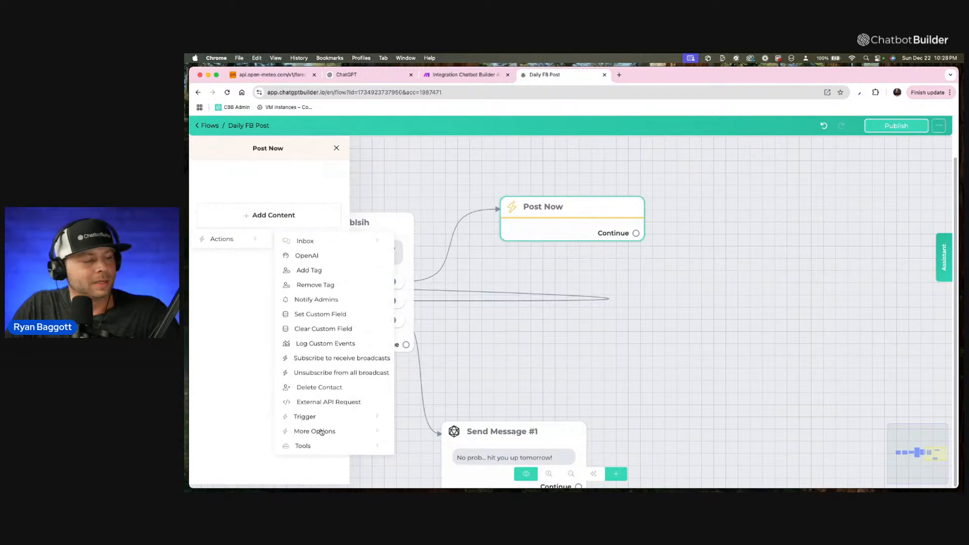
pyautogui.moveTo(313, 418)
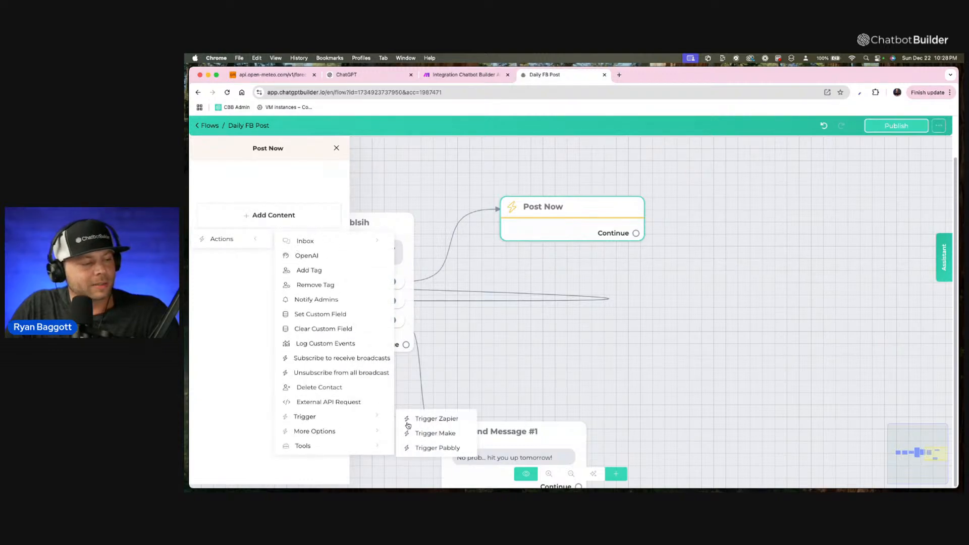
pyautogui.click(423, 436)
pyautogui.click(278, 197)
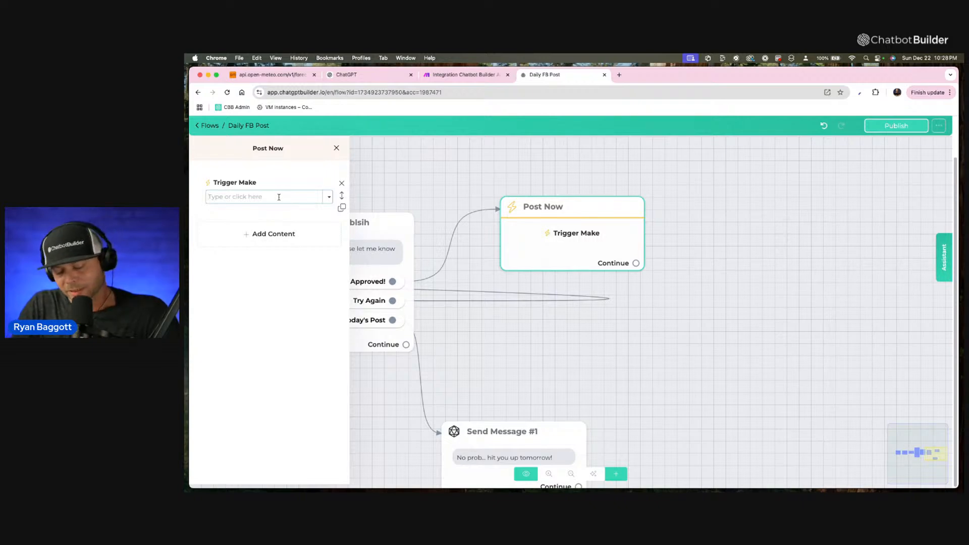
pyautogui.write('Post to')
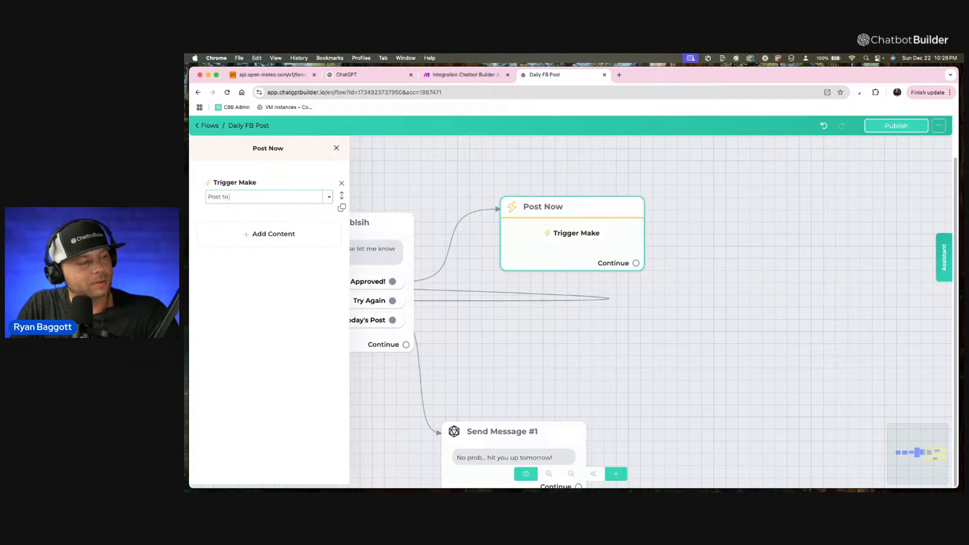
pyautogui.write(' FB NOW')
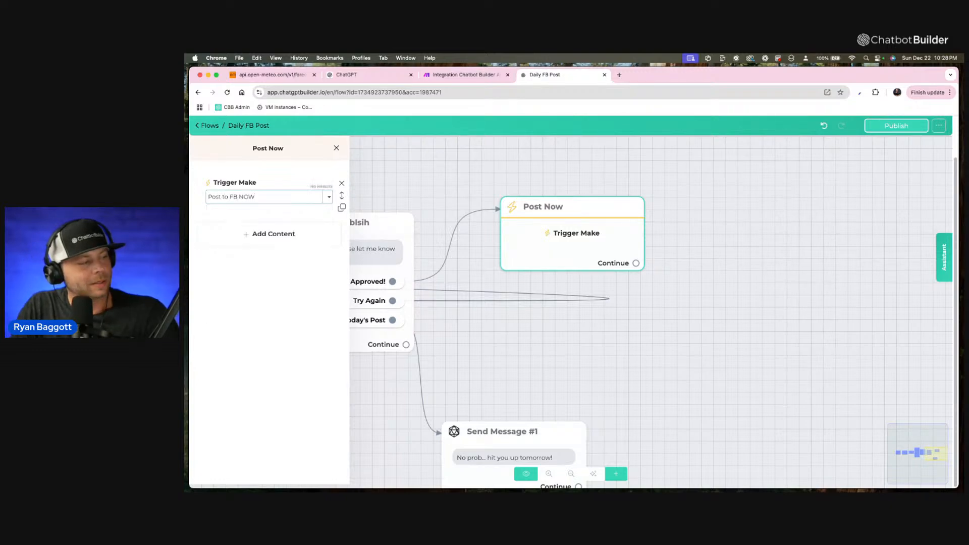
pyautogui.press('Return')
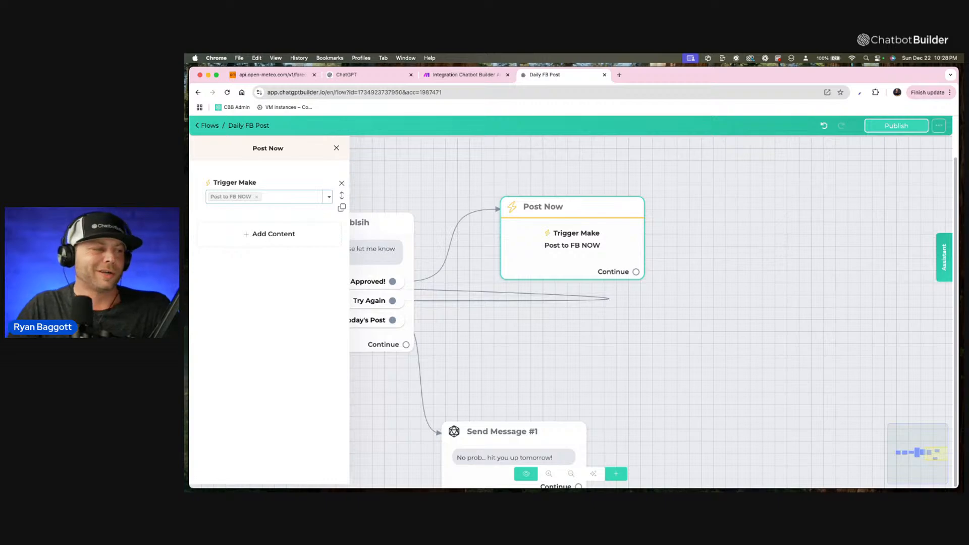
pyautogui.click(652, 185)
# Review the flow's steps and connections from Post Now back to the Generate FB Caption start step.
pyautogui.moveTo(549, 390); pyautogui.dragTo(573, 371)
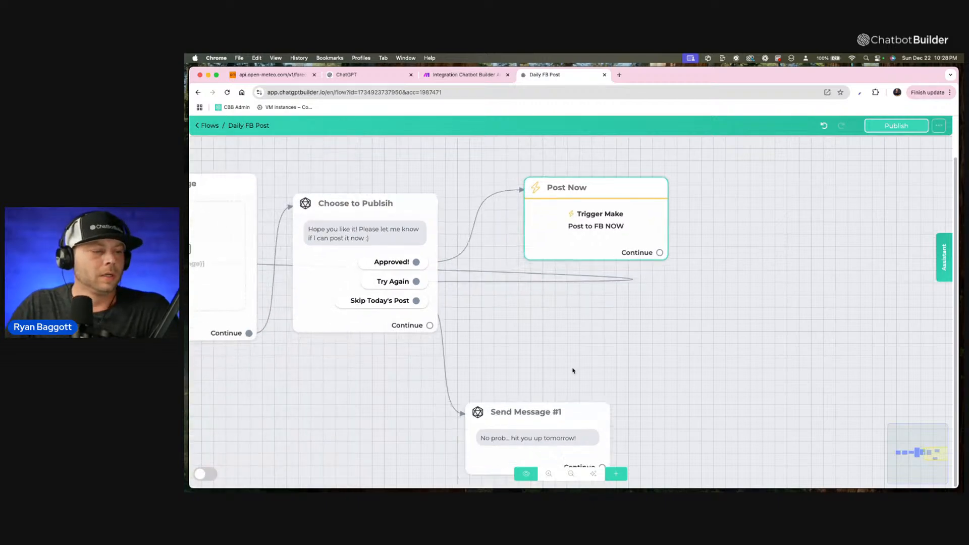
pyautogui.scroll(-5, 573, 371)
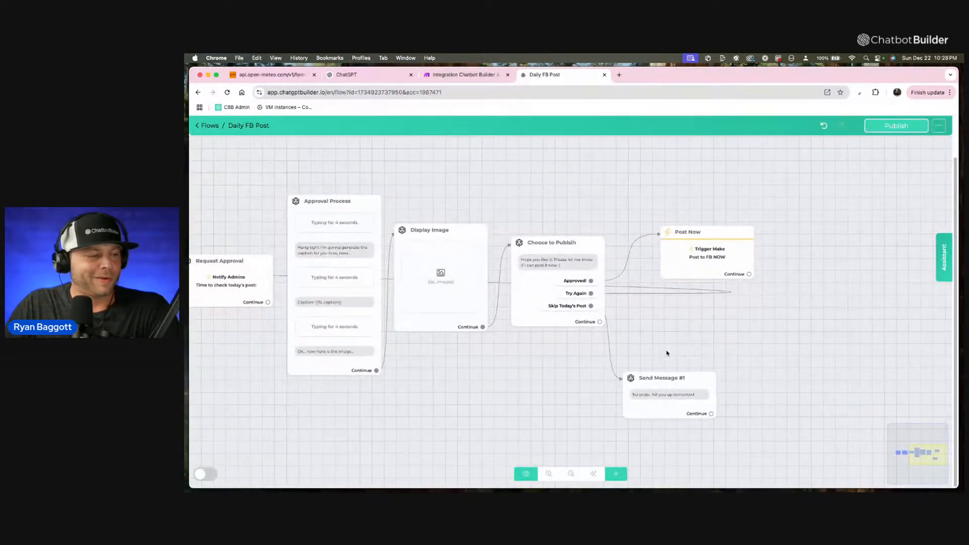
pyautogui.hscroll(-5, 666, 353)
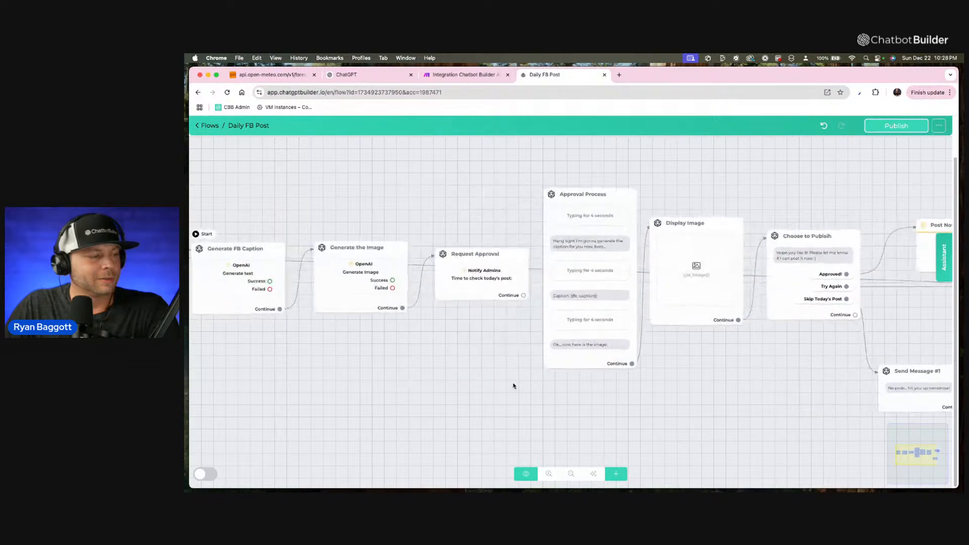
pyautogui.hscroll(-2, 514, 386)
pyautogui.scroll(5, 396, 405)
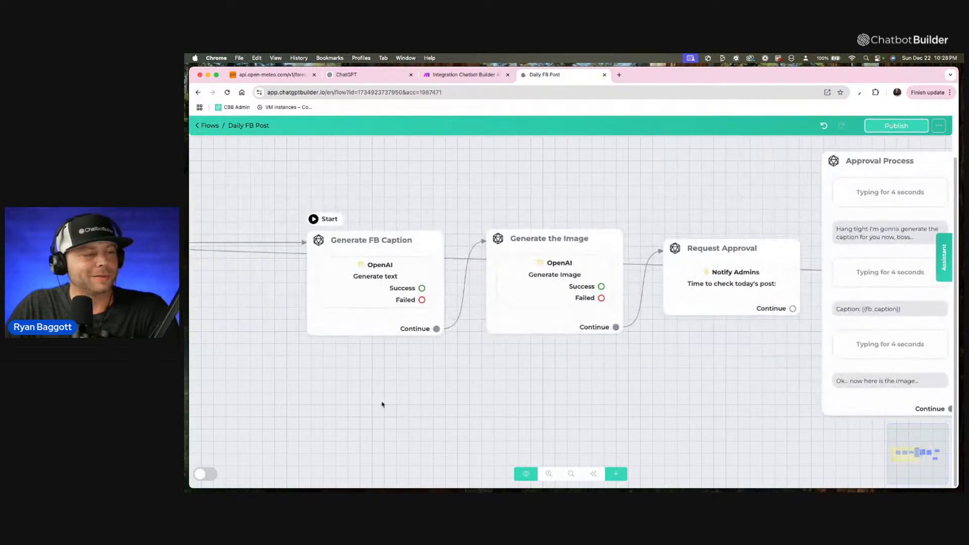
pyautogui.scroll(1, 382, 405)
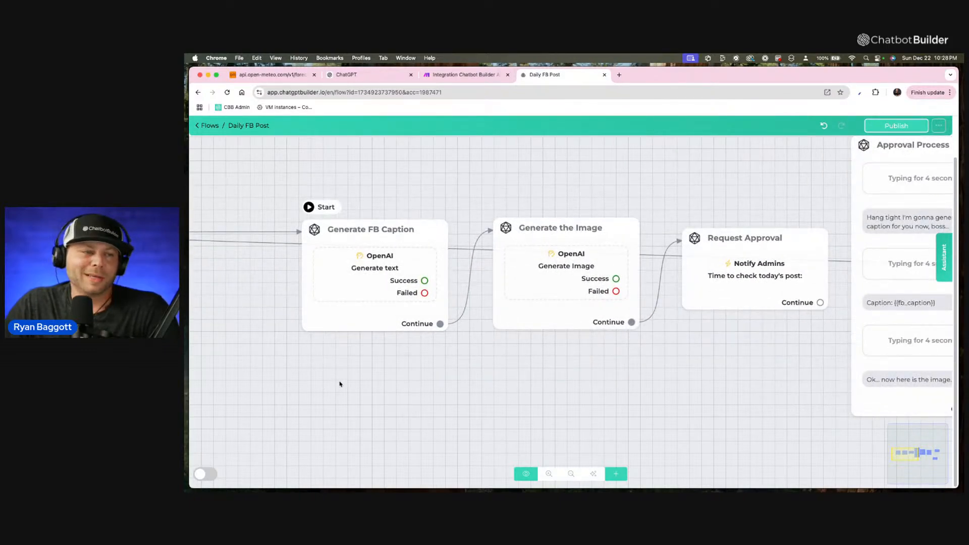
pyautogui.scroll(1, 341, 383)
pyautogui.scroll(1, 340, 382)
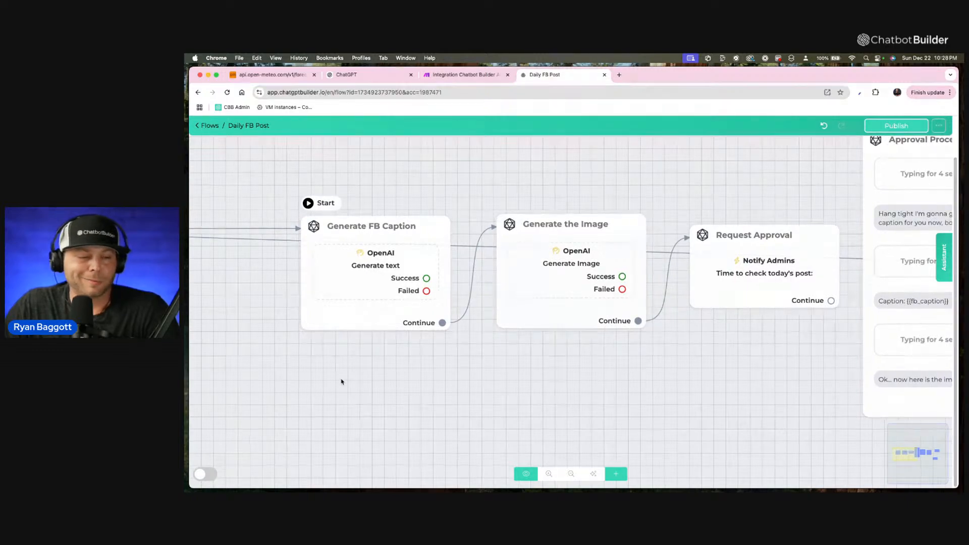
pyautogui.moveTo(350, 285)
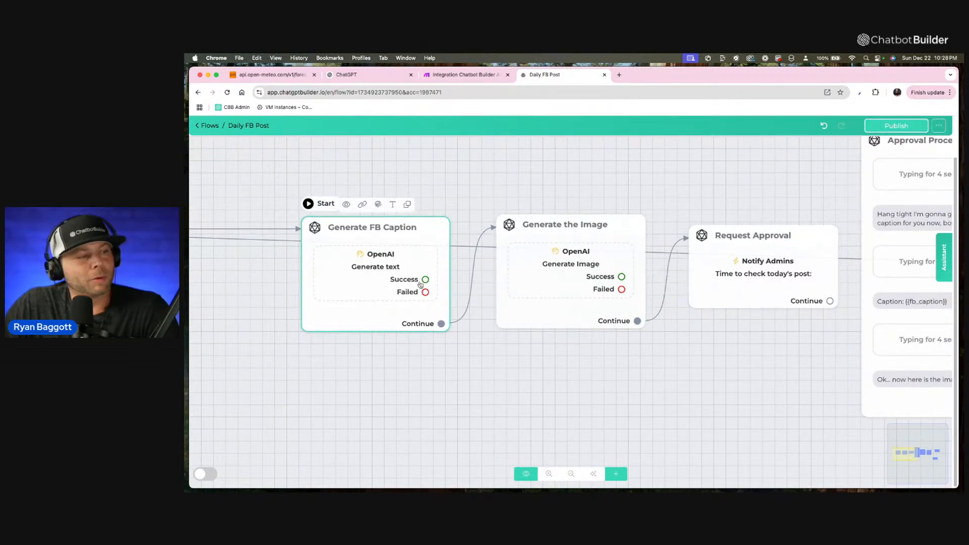
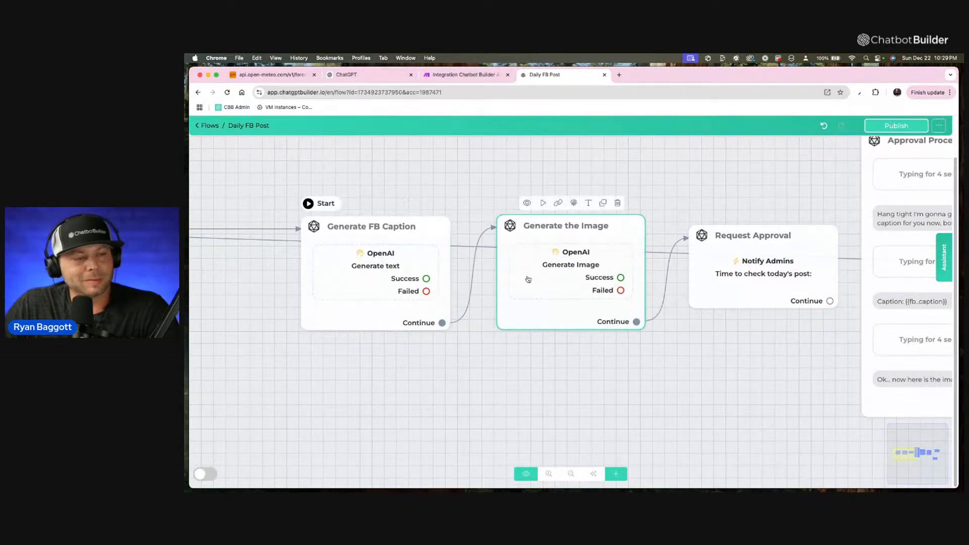
# Copy the published WebChat link of the Approval Process step.
pyautogui.hscroll(5, 555, 354)
pyautogui.moveTo(588, 281)
pyautogui.mouseDown()
pyautogui.moveTo(572, 479)
pyautogui.moveTo(578, 214)
pyautogui.moveTo(566, 274)
pyautogui.moveTo(566, 264)
pyautogui.moveTo(573, 270)
pyautogui.mouseUp()
pyautogui.scroll(-1, 575, 286)
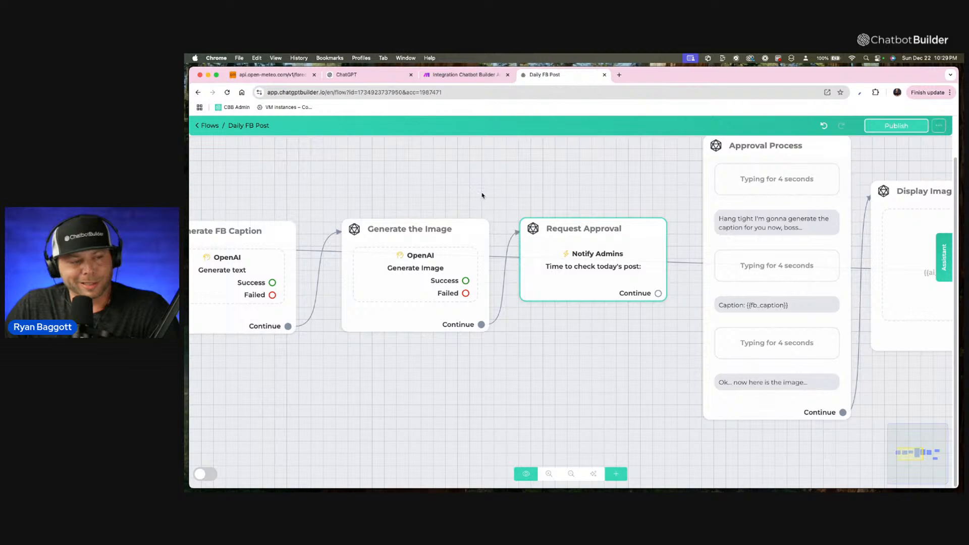
pyautogui.scroll(-3, 482, 196)
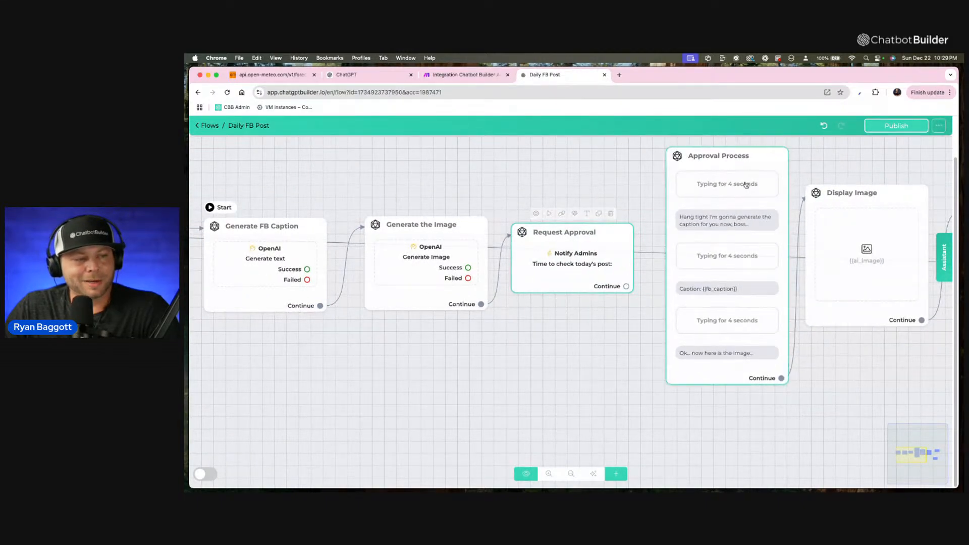
pyautogui.hscroll(3, 746, 185)
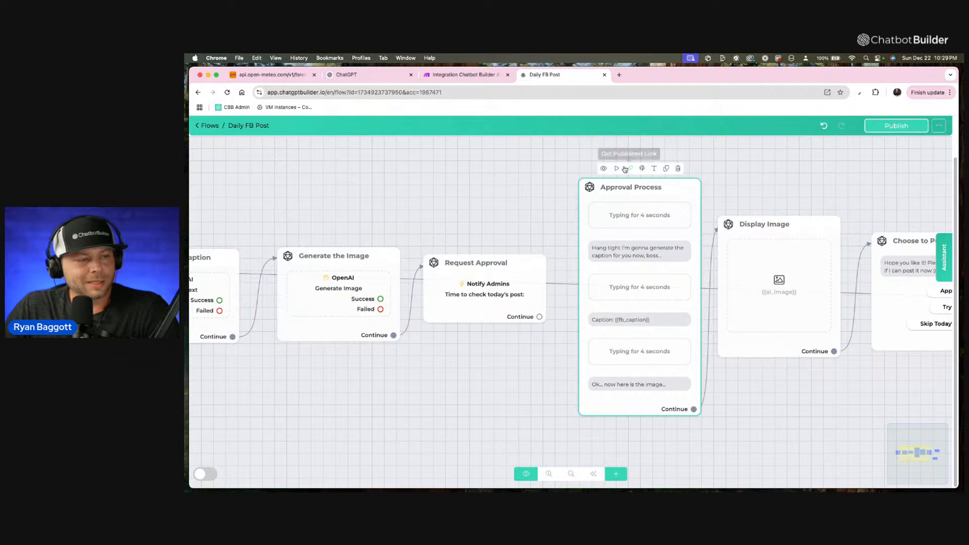
pyautogui.click(631, 169)
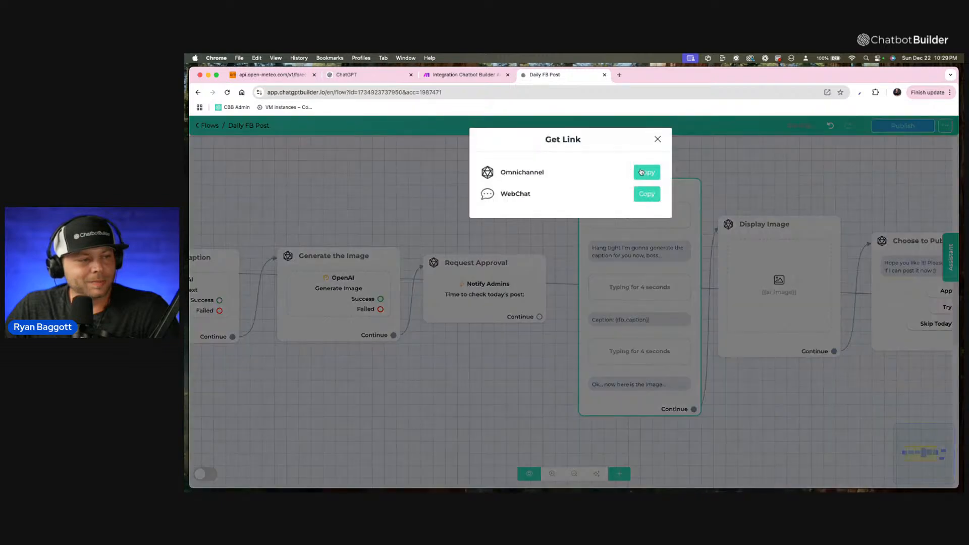
pyautogui.click(653, 195)
pyautogui.click(524, 251)
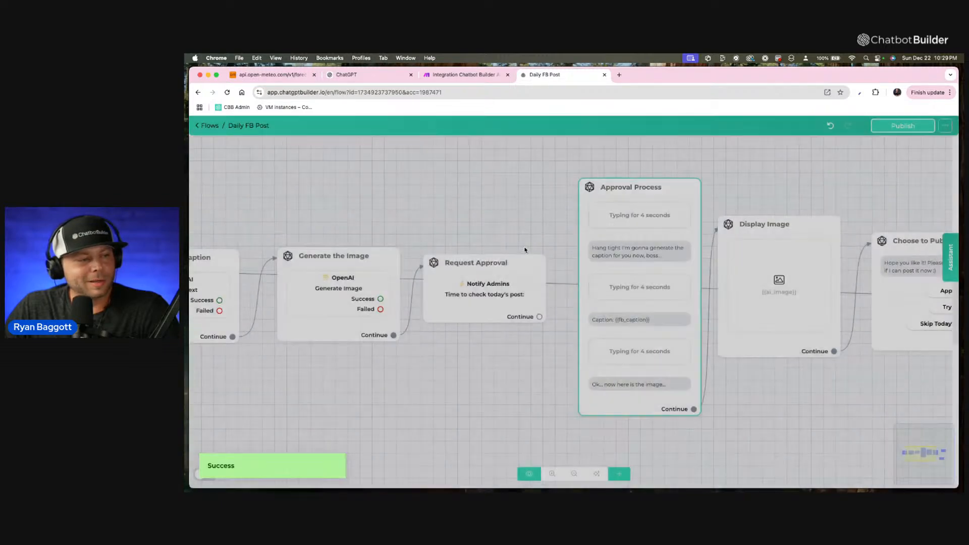
# Add the copied Approval Process link after "Time to check today's post:" in the Request Approval notification text.
pyautogui.moveTo(504, 286)
pyautogui.mouseDown()
pyautogui.moveTo(490, 273)
pyautogui.moveTo(491, 284)
pyautogui.mouseUp()
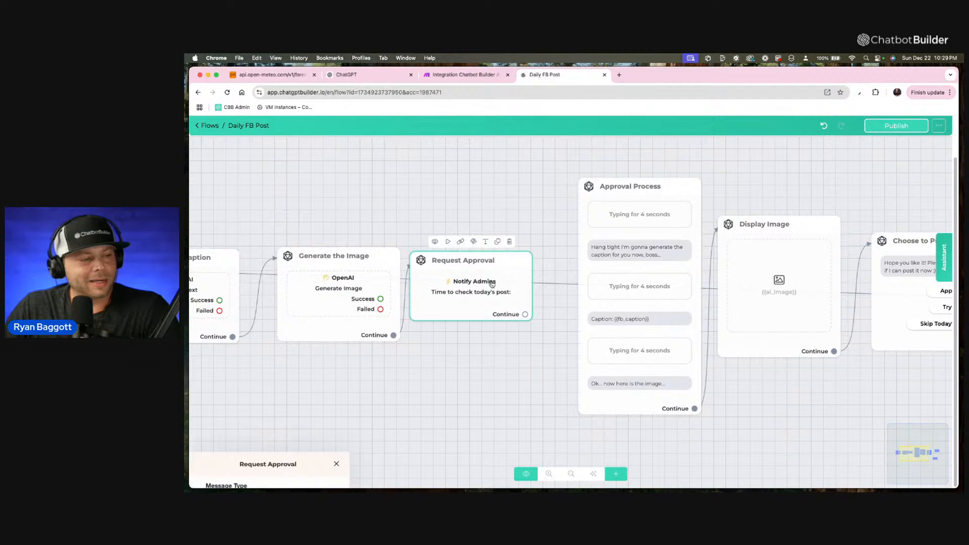
pyautogui.click(490, 282)
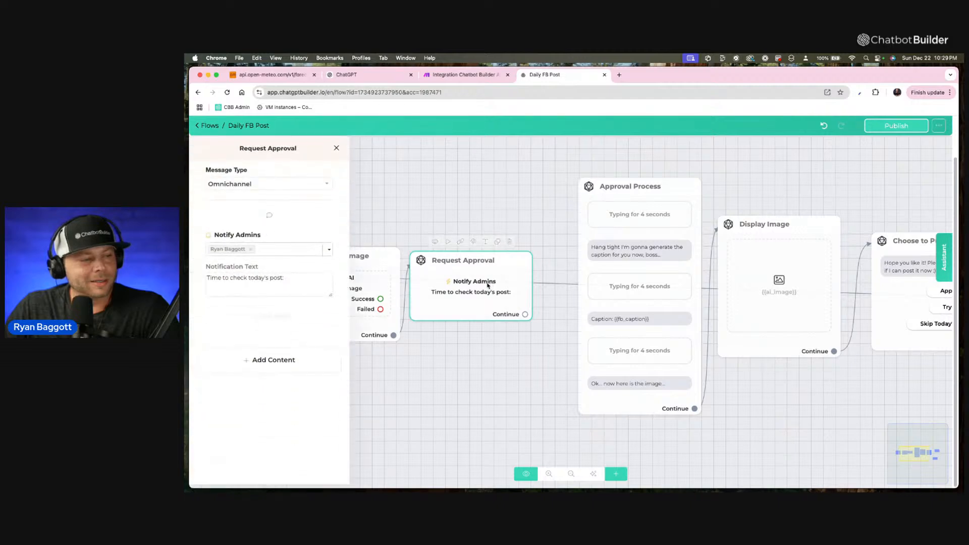
pyautogui.click(305, 277)
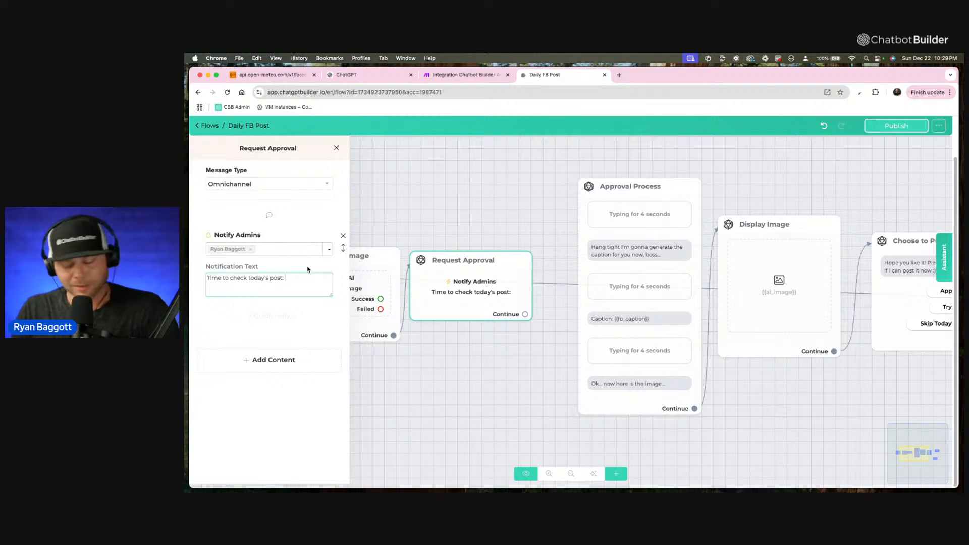
pyautogui.press('super+v')
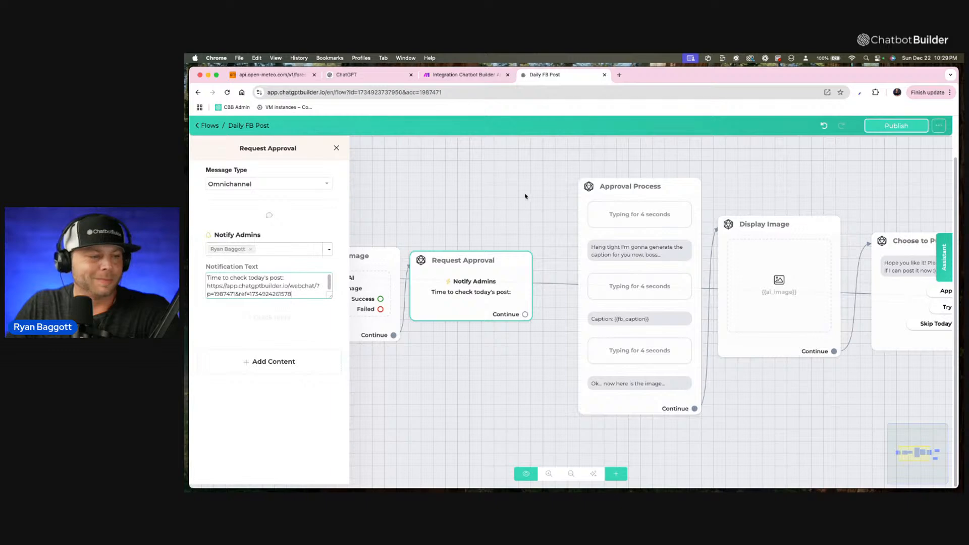
pyautogui.click(517, 221)
pyautogui.moveTo(532, 224); pyautogui.dragTo(431, 230)
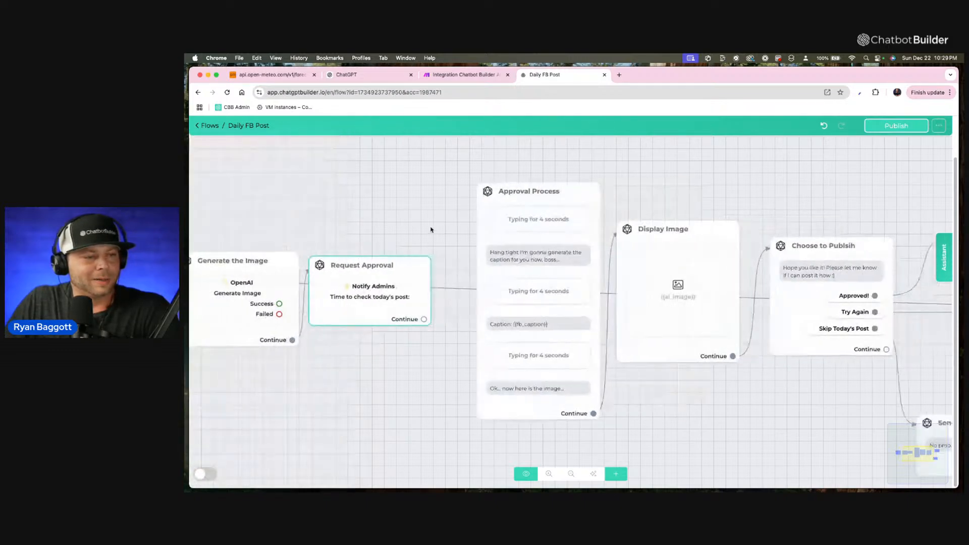
# Move the skip message step up to sit just below Post Now and publish the flow.
pyautogui.click(519, 229)
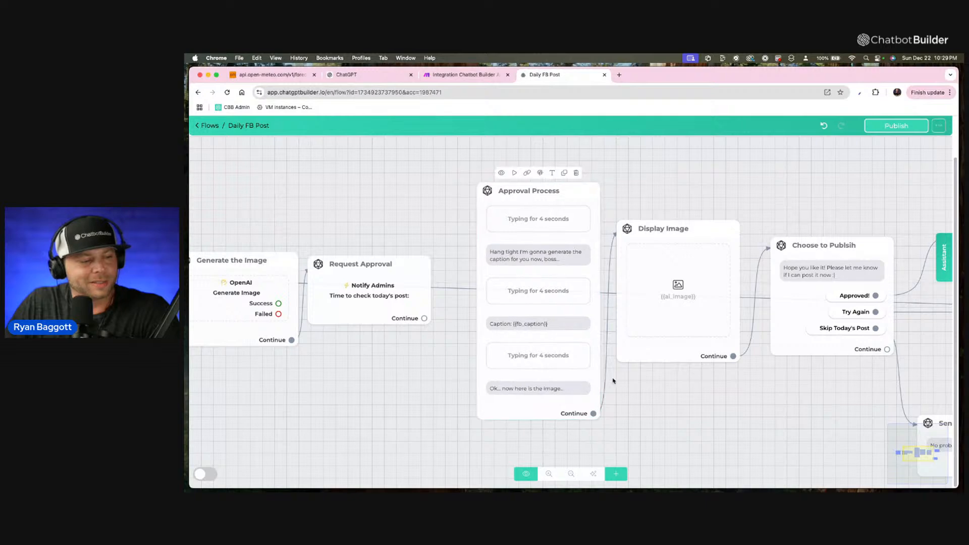
pyautogui.hscroll(3, 694, 427)
pyautogui.hscroll(5, 693, 428)
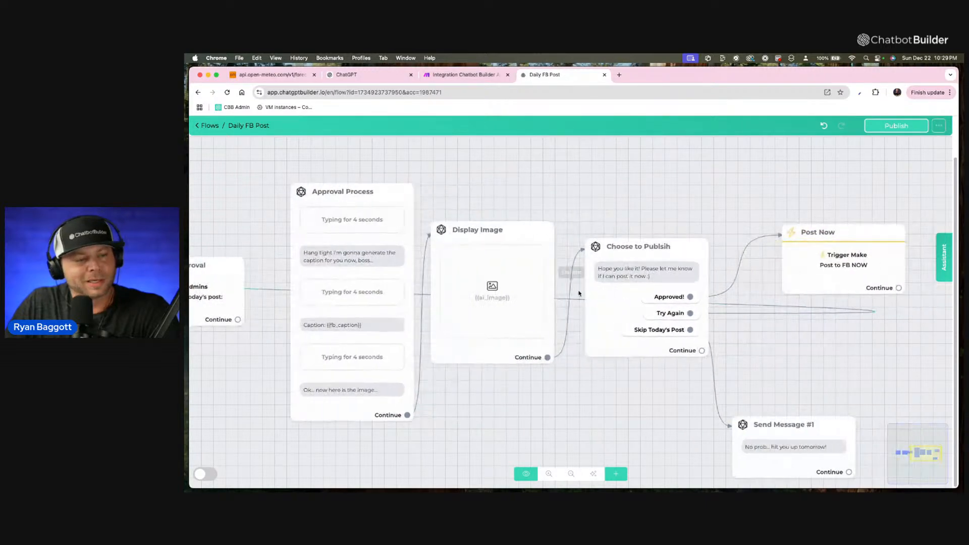
pyautogui.hscroll(2, 621, 383)
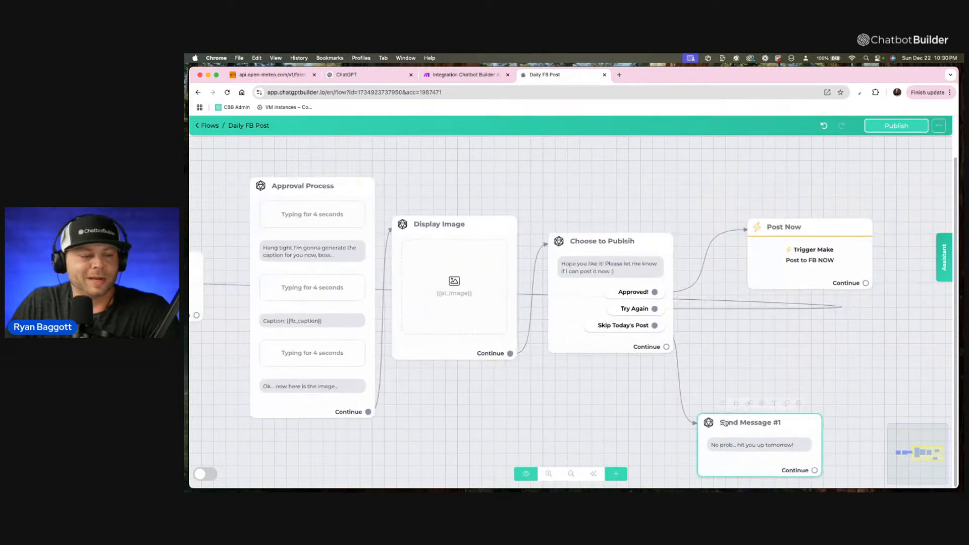
pyautogui.moveTo(752, 434); pyautogui.dragTo(797, 358)
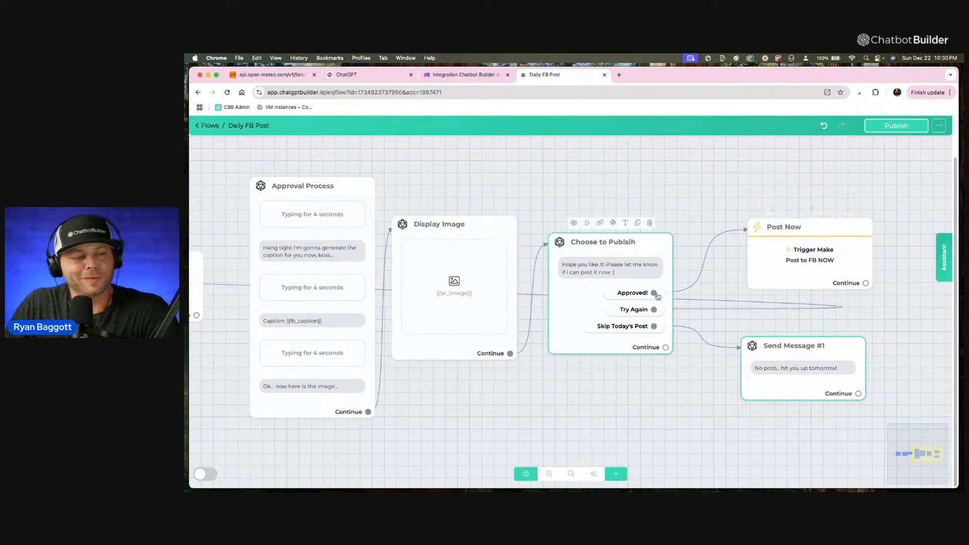
pyautogui.click(885, 126)
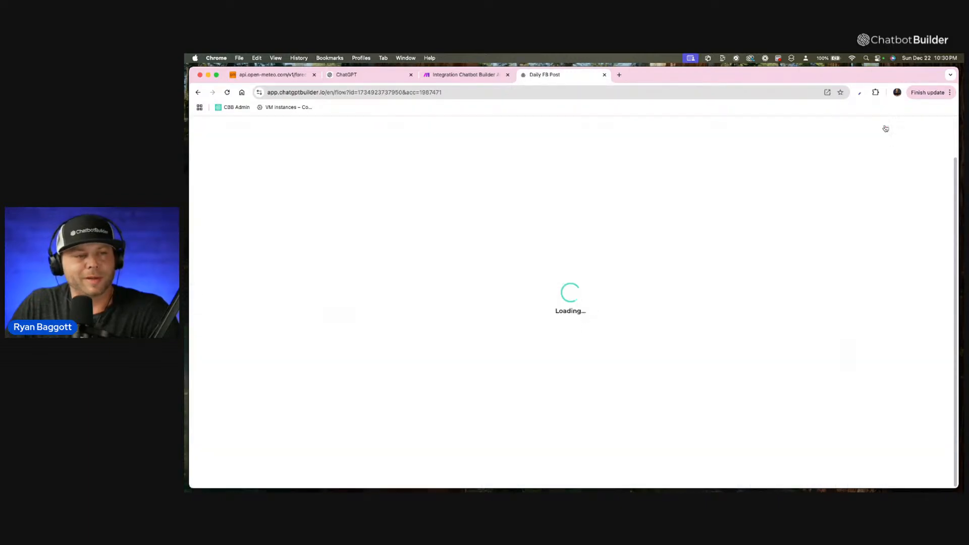
# Copy the published WebChat link of the Generate FB Caption start step.
pyautogui.moveTo(553, 174); pyautogui.dragTo(750, 200)
pyautogui.scroll(-3, 616, 179)
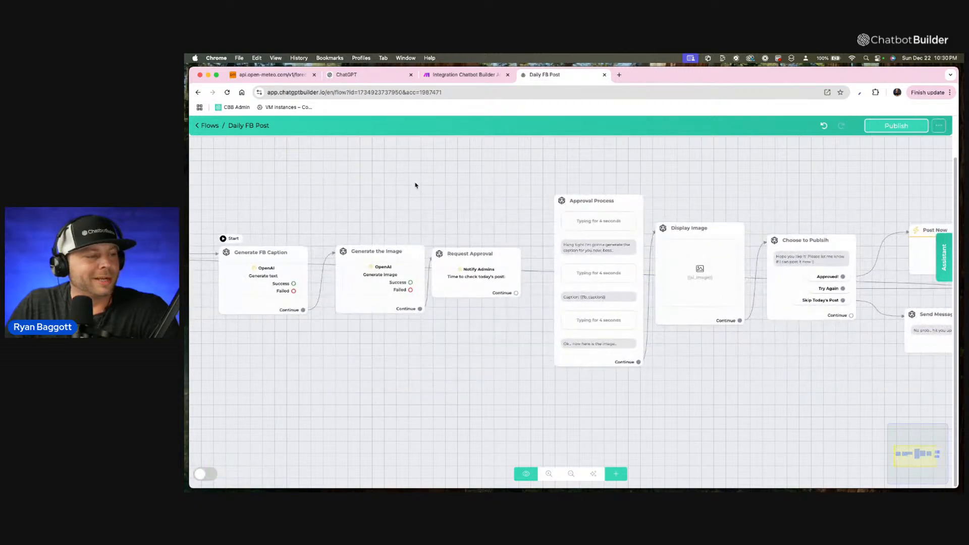
pyautogui.moveTo(417, 186); pyautogui.dragTo(482, 174)
pyautogui.scroll(2, 516, 165)
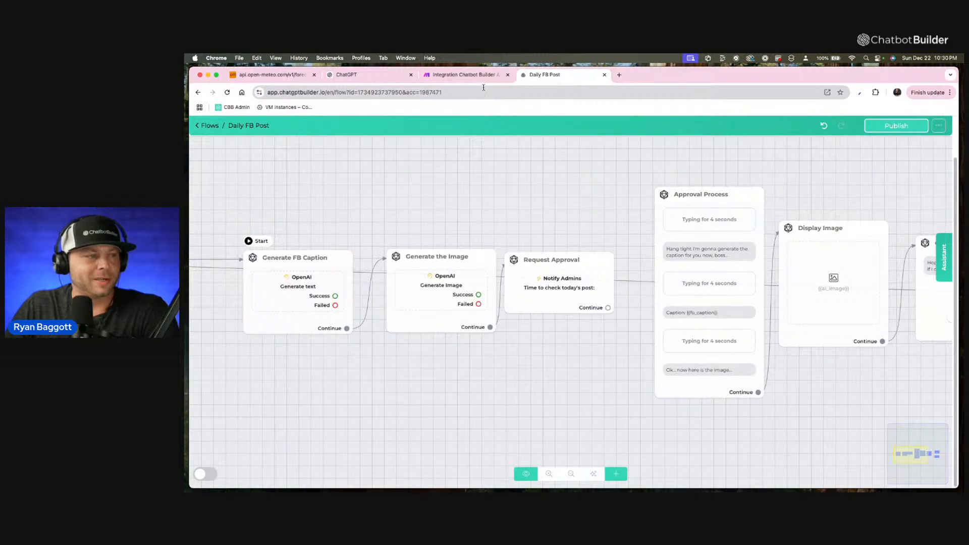
pyautogui.click(467, 75)
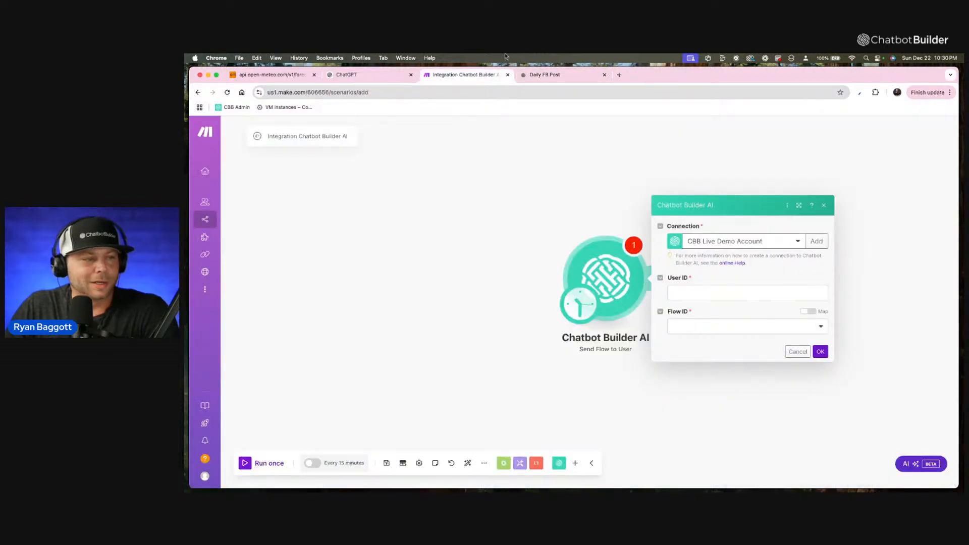
pyautogui.click(557, 80)
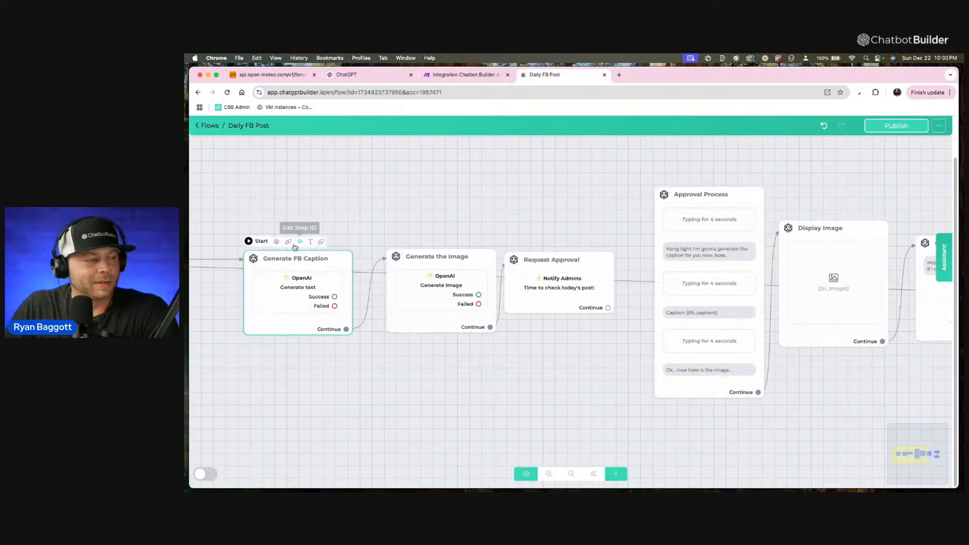
pyautogui.click(291, 242)
pyautogui.click(647, 197)
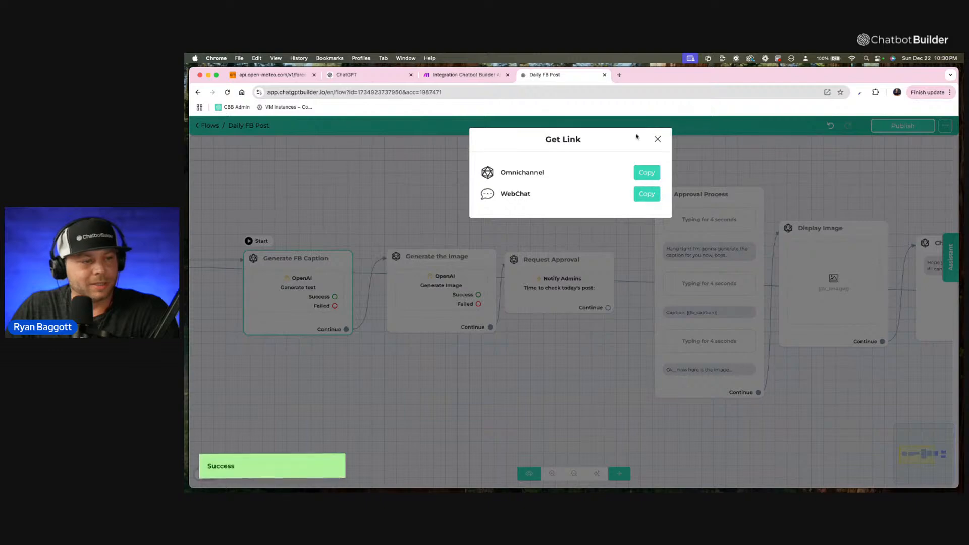
pyautogui.click(658, 139)
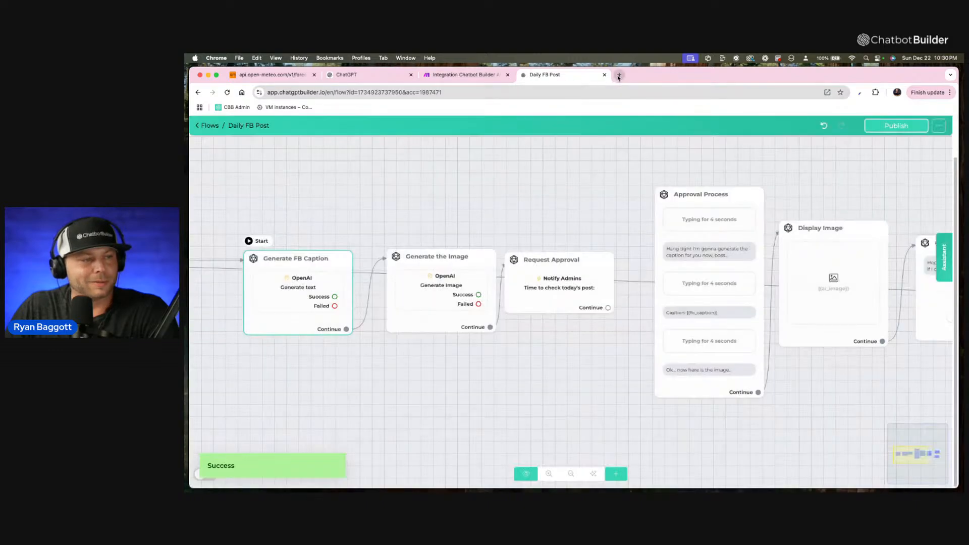
# Open the existing admin's notification and permission settings from the account's admin list.
pyautogui.click(208, 125)
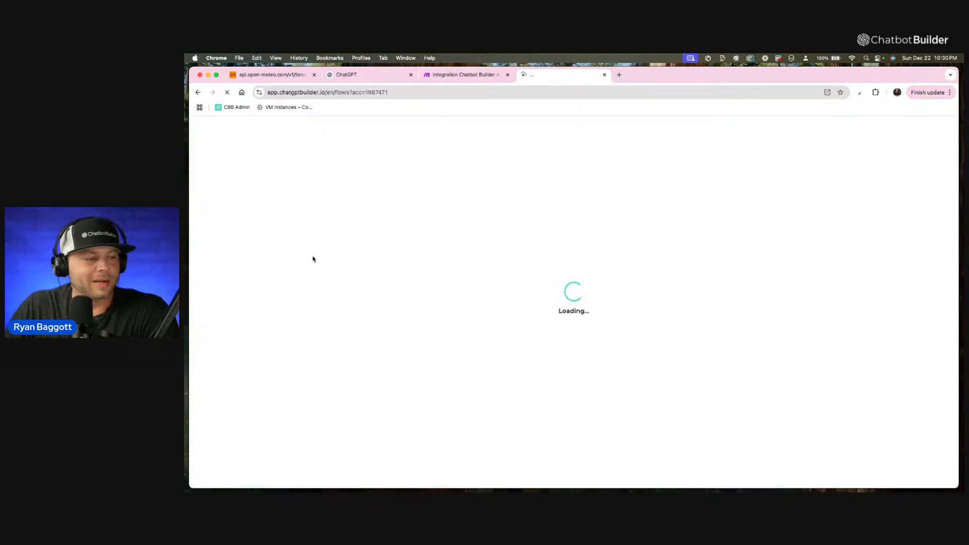
pyautogui.click(236, 380)
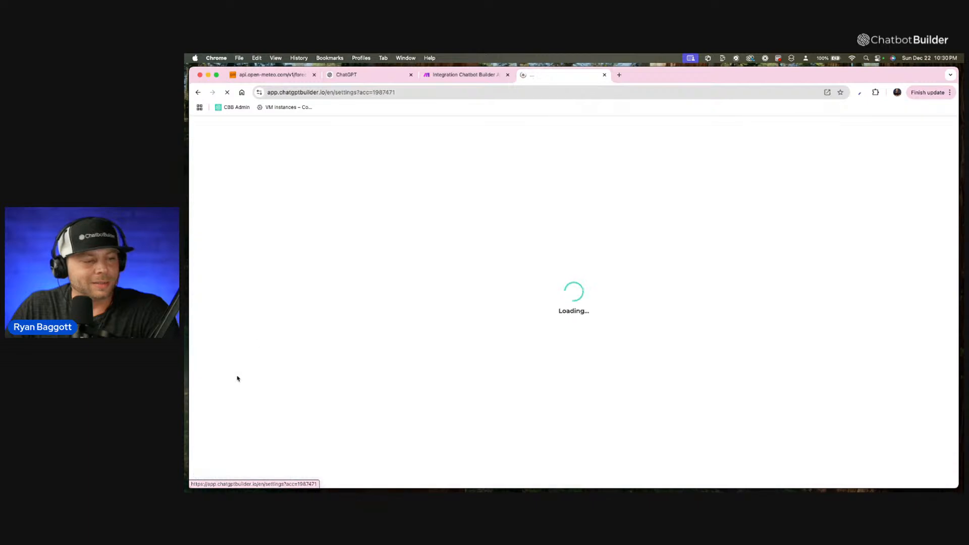
pyautogui.click(595, 188)
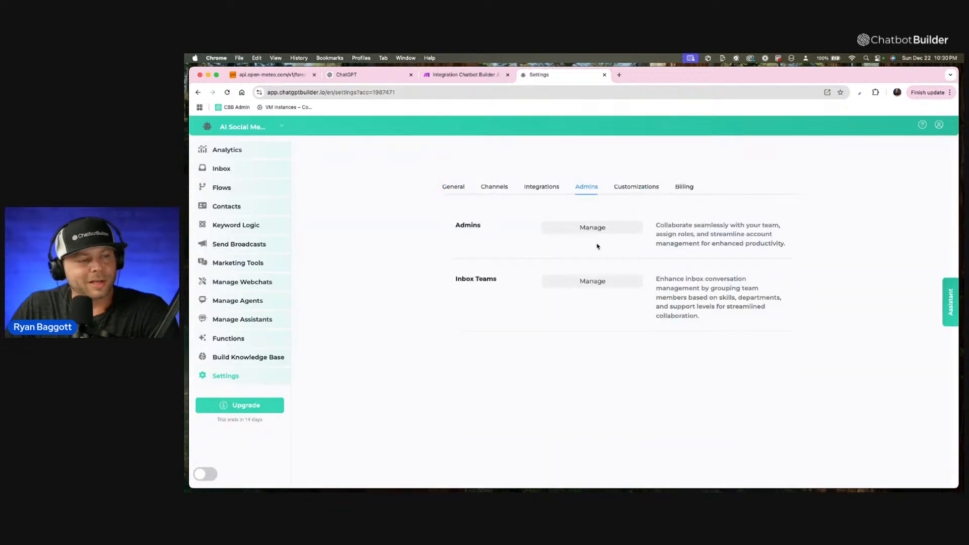
pyautogui.click(601, 227)
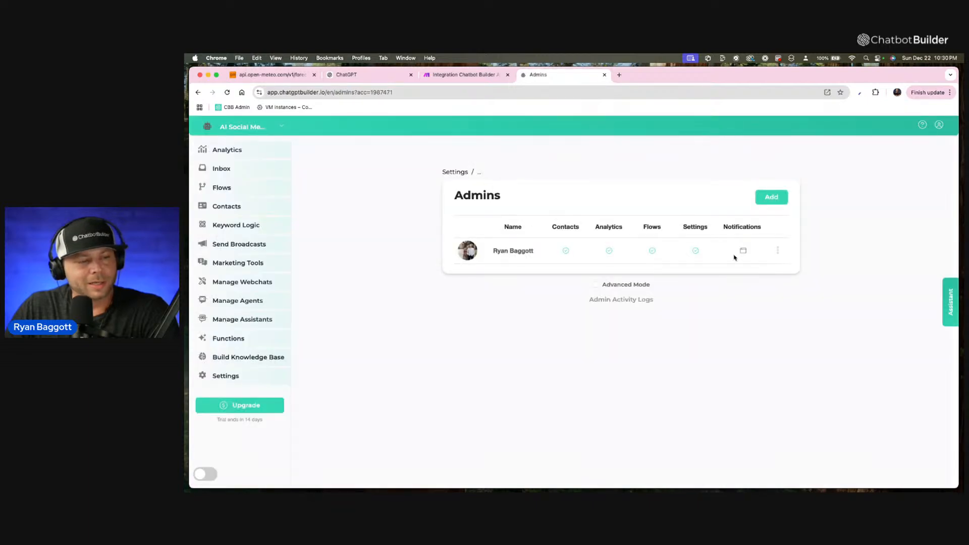
pyautogui.click(778, 250)
pyautogui.click(747, 226)
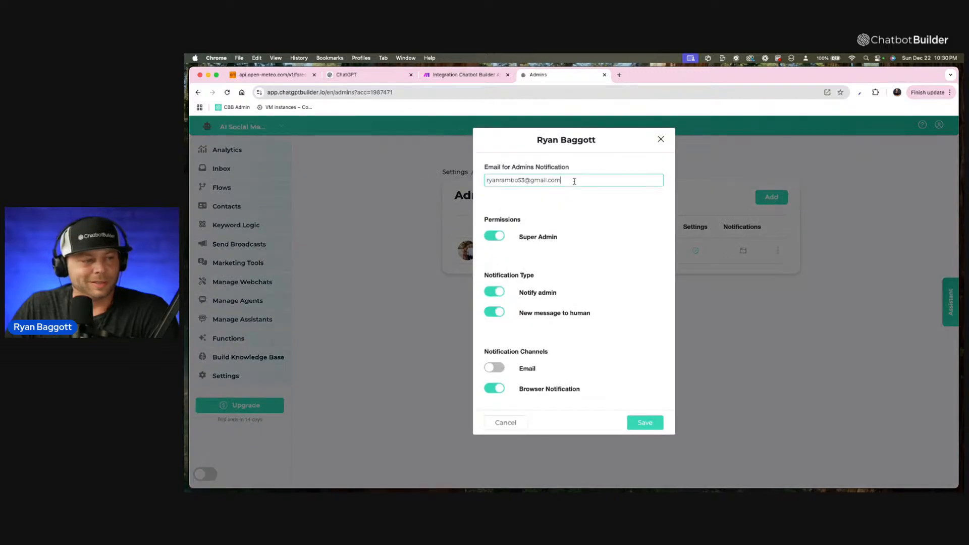
# Replace the admin's notification email address, enable the Email notification channel and save the settings.
pyautogui.hotkey('shift', 'alt', 'Left')
pyautogui.hotkey('shift', 'alt', 'Left')
pyautogui.hotkey('shift', 'alt', 'Left')
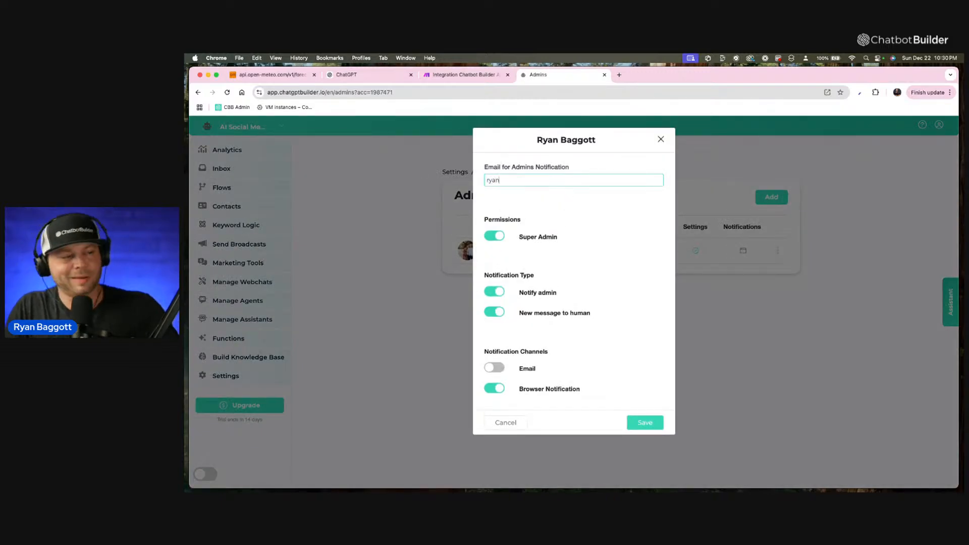
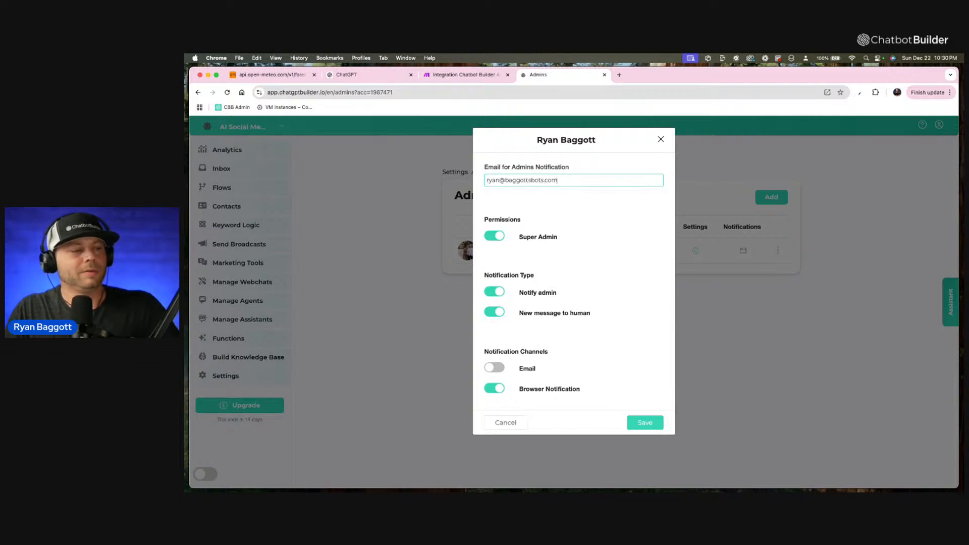
pyautogui.click(494, 368)
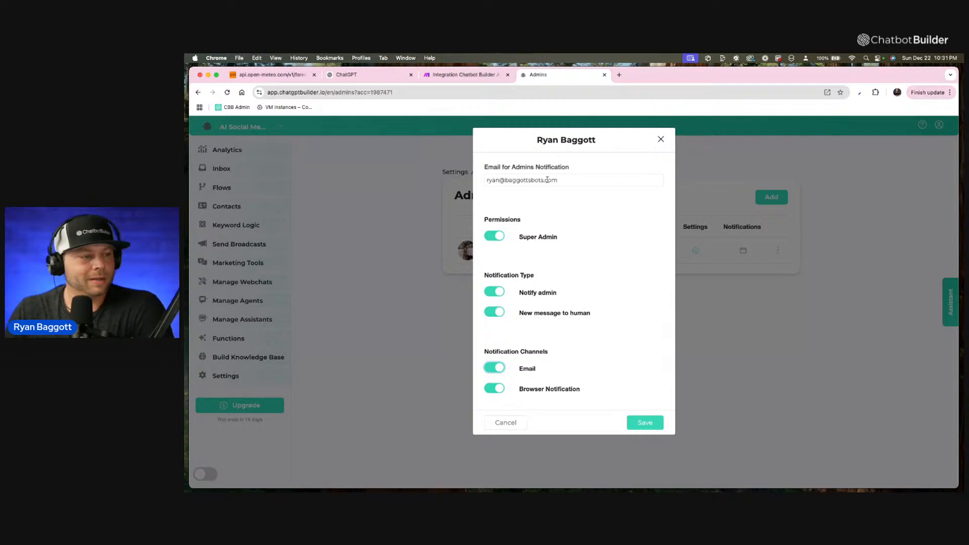
pyautogui.click(645, 422)
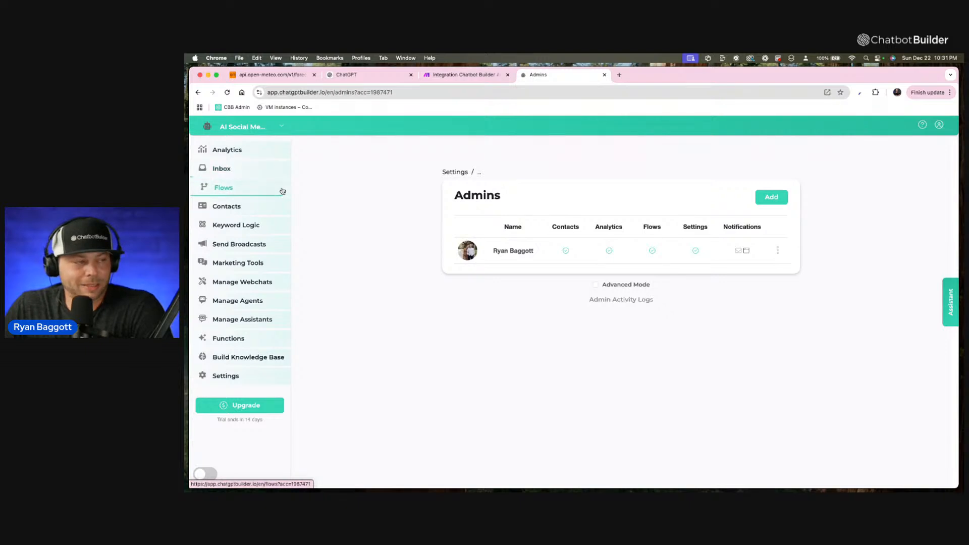
# Reopen the Daily FB Post flow and publish it.
pyautogui.click(256, 192)
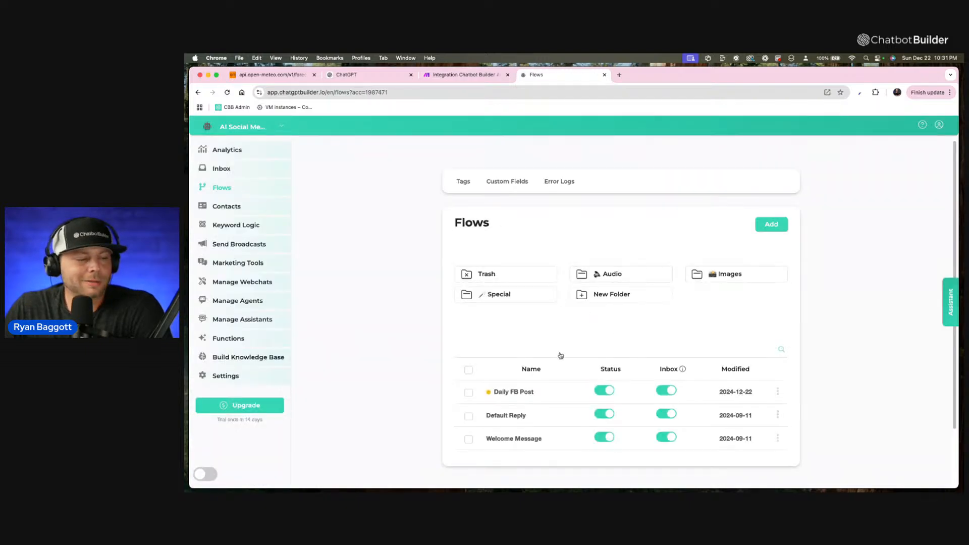
pyautogui.click(538, 389)
pyautogui.click(895, 126)
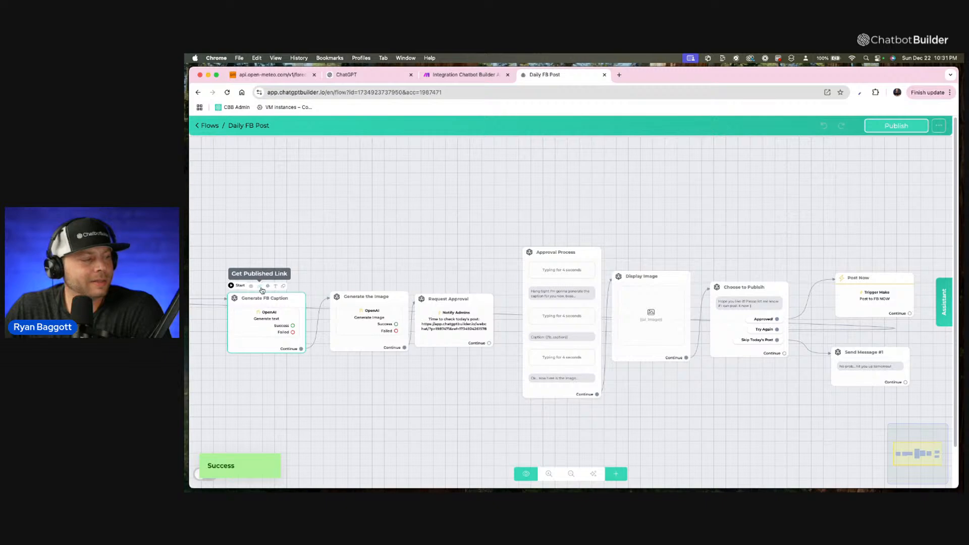
# Get the published WebChat link for the flow's starting Generate FB Caption step and copy it.
pyautogui.click(263, 287)
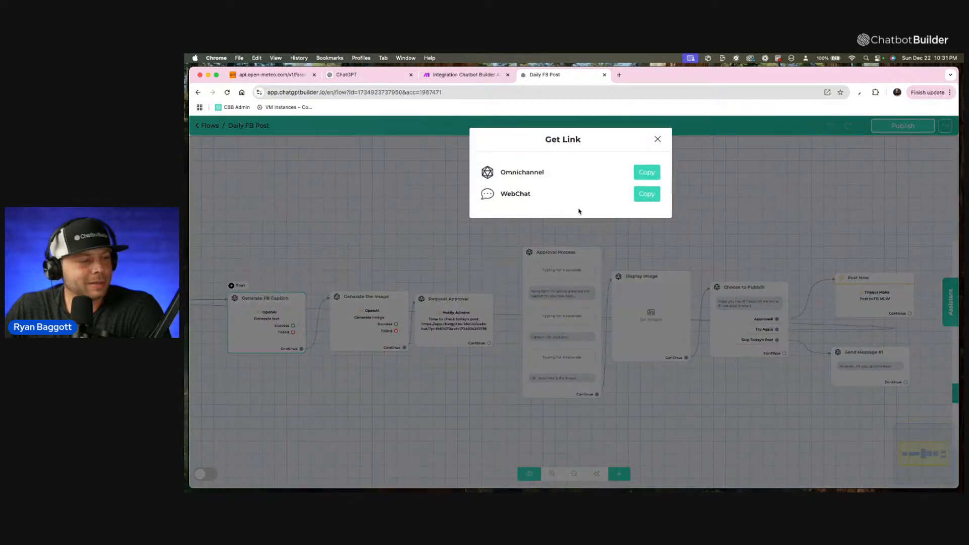
pyautogui.click(647, 195)
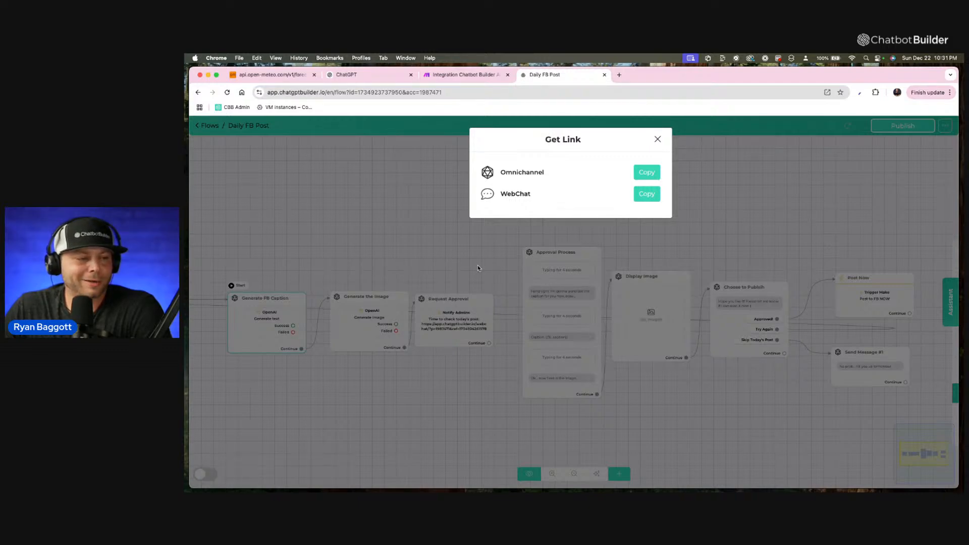
# Close the link dialog and open the copied WebChat link in a new browser tab to run the flow.
pyautogui.click(657, 139)
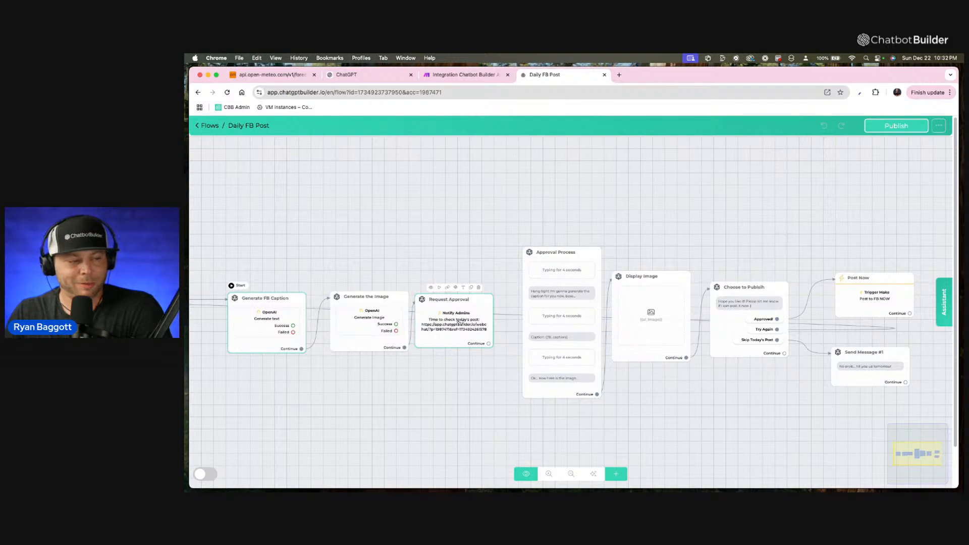
pyautogui.scroll(5, 449, 319)
pyautogui.scroll(-5, 449, 318)
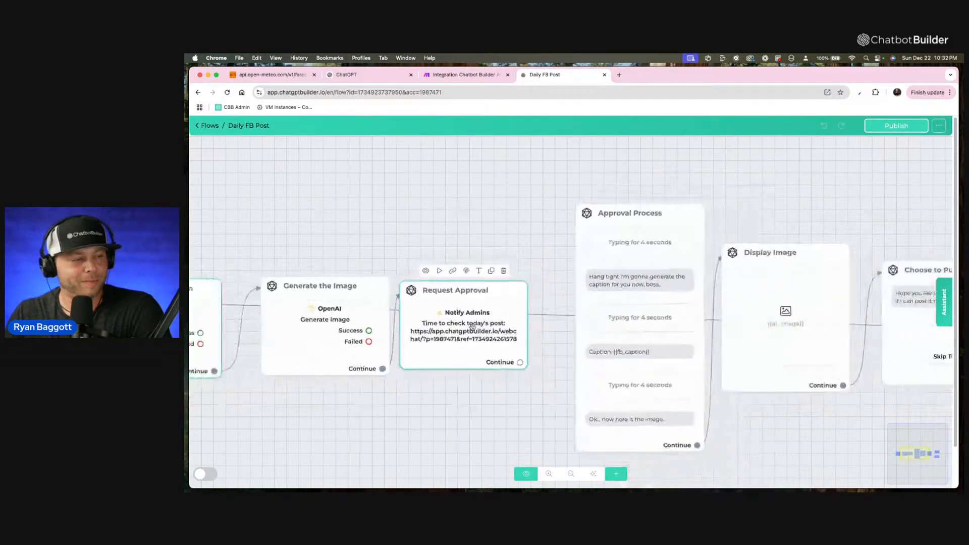
pyautogui.click(619, 75)
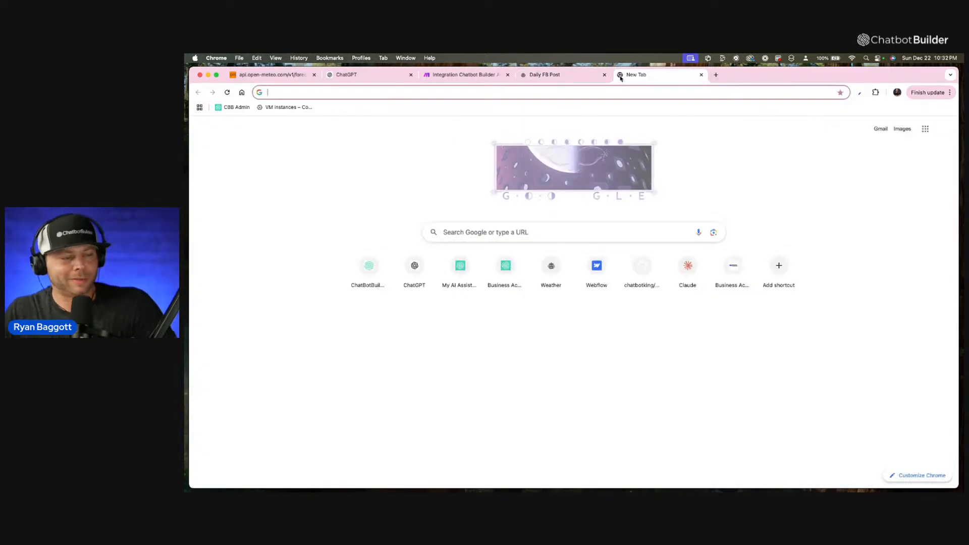
pyautogui.press('super+v')
pyautogui.press('Return')
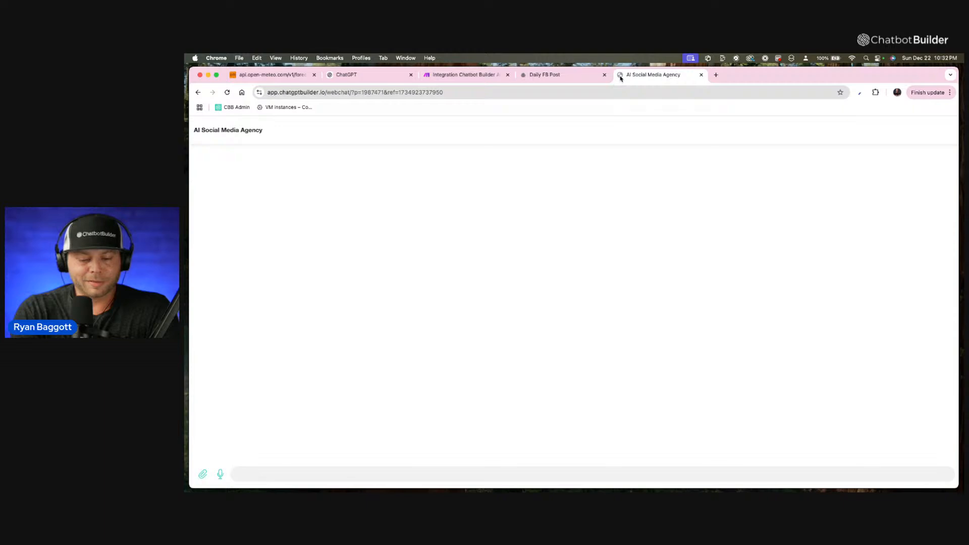
# Launch Reflector 4 and skip the offered version update.
pyautogui.click(929, 59)
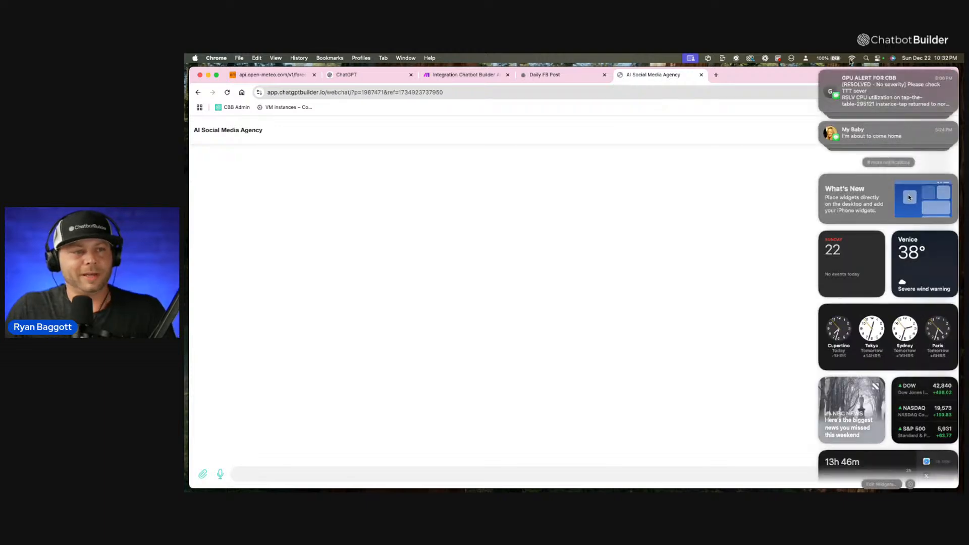
pyautogui.click(762, 129)
pyautogui.click(866, 58)
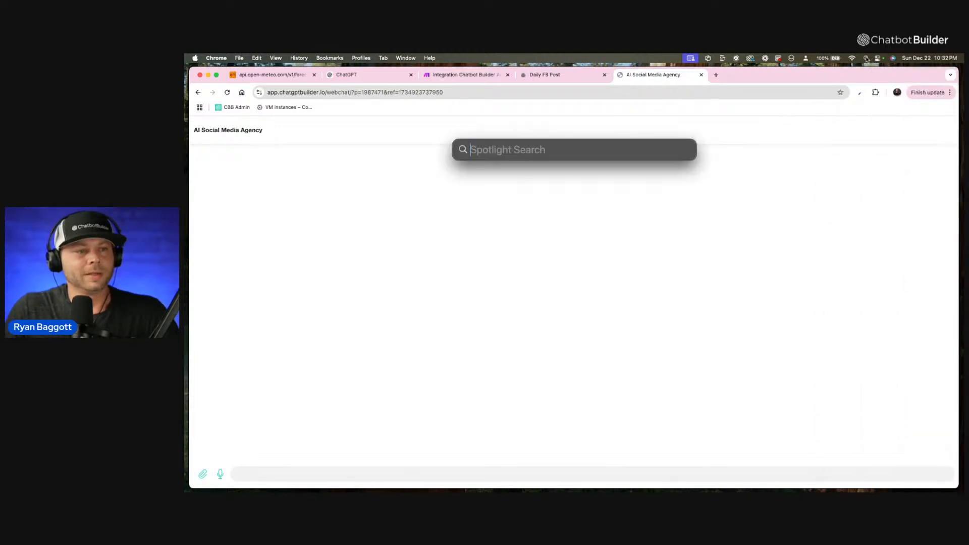
pyautogui.write('ref')
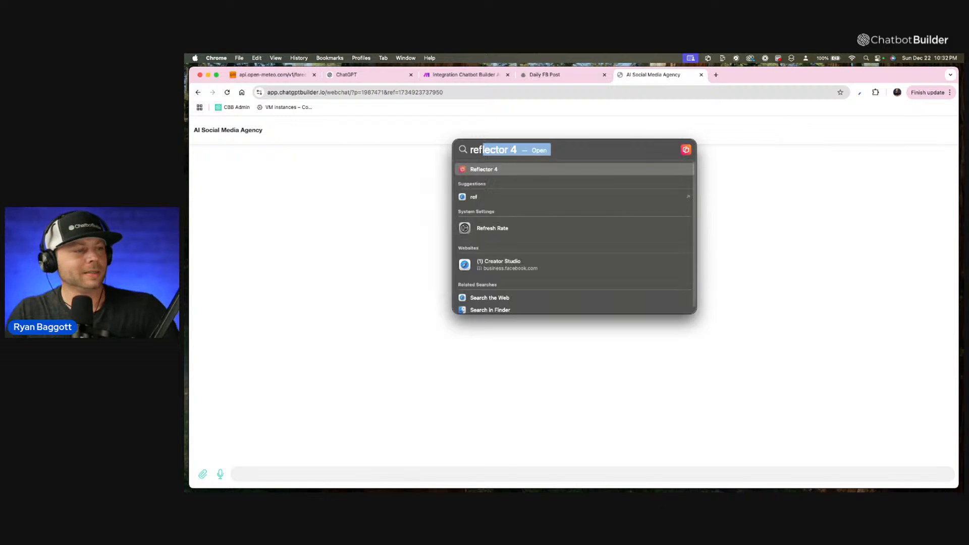
pyautogui.press('Return')
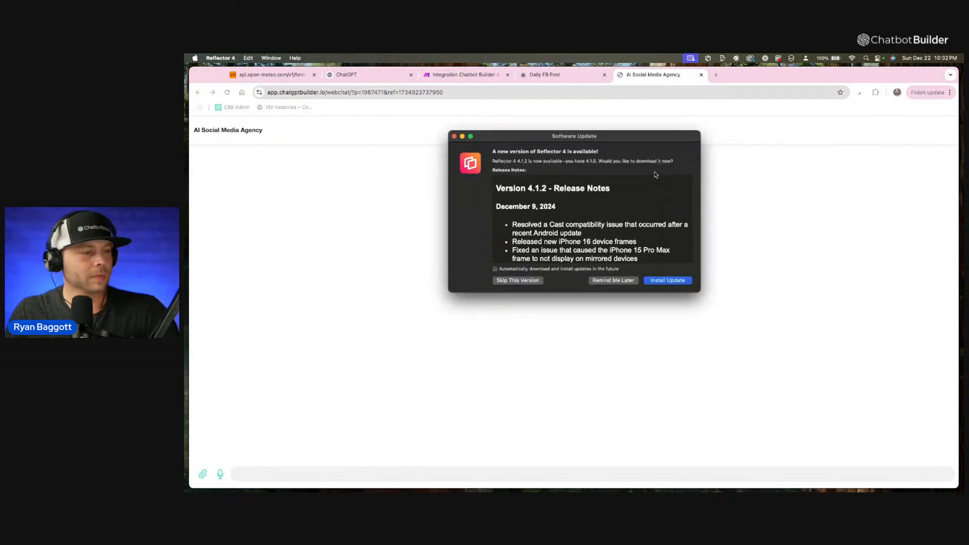
pyautogui.click(536, 281)
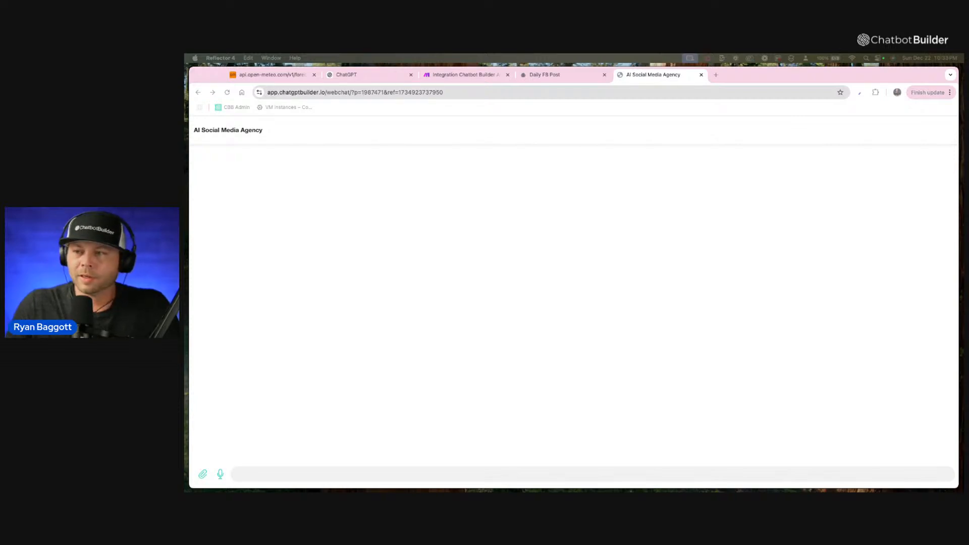
pyautogui.moveTo(964, 79); pyautogui.dragTo(628, 101)
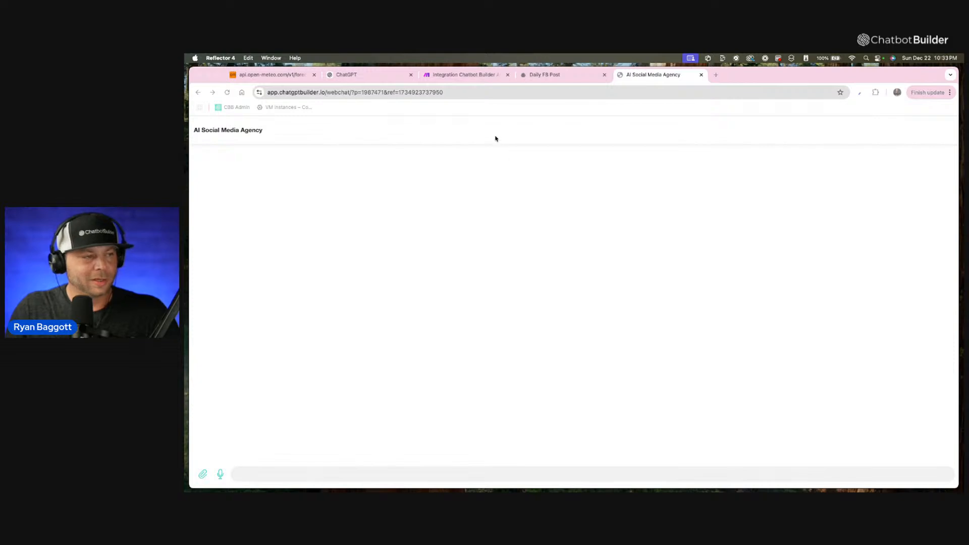
# Open the account's inbox and select the second guest conversation to see its contact details.
pyautogui.click(541, 74)
pyautogui.click(209, 125)
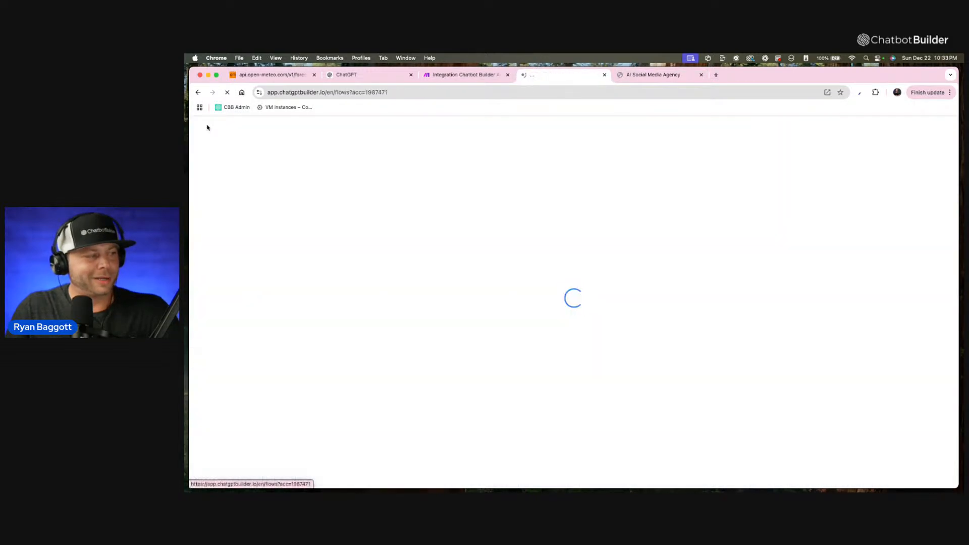
pyautogui.click(219, 170)
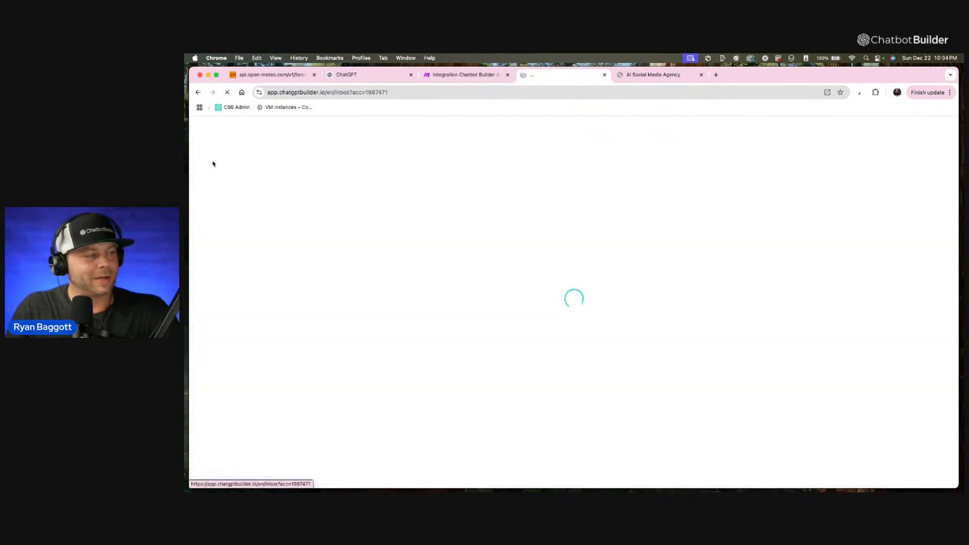
pyautogui.click(353, 215)
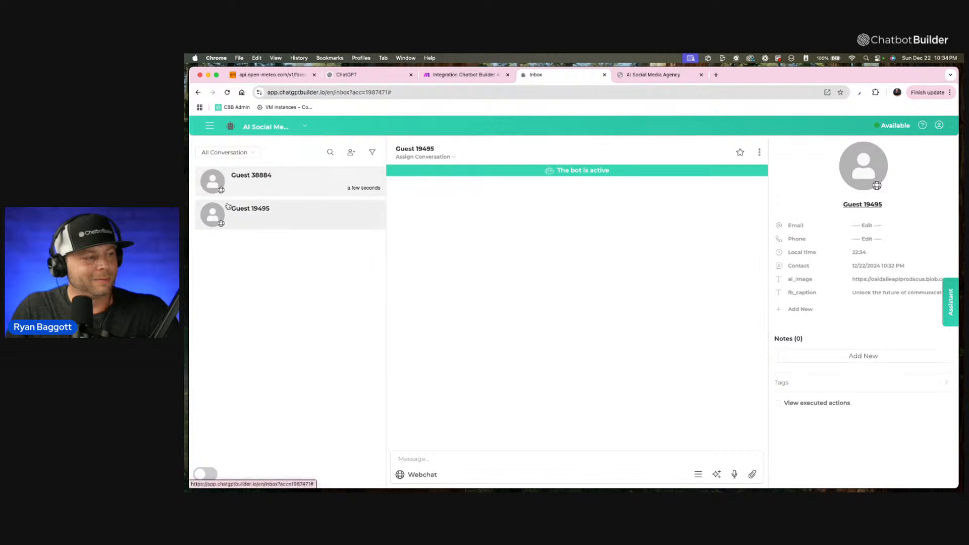
# Open the contact's fb_caption value, enlarge its text box to read the full generated caption, and save it.
pyautogui.click(891, 292)
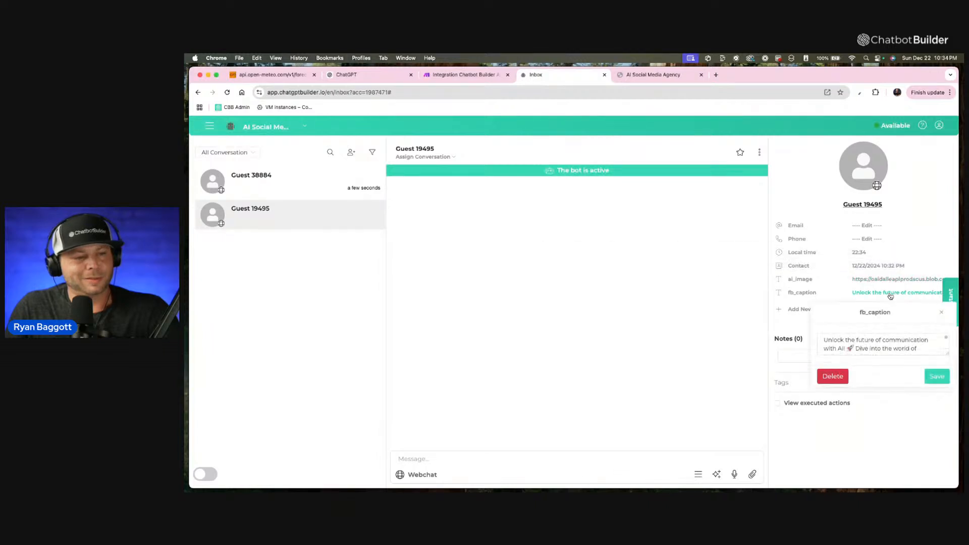
pyautogui.scroll(5, 938, 354)
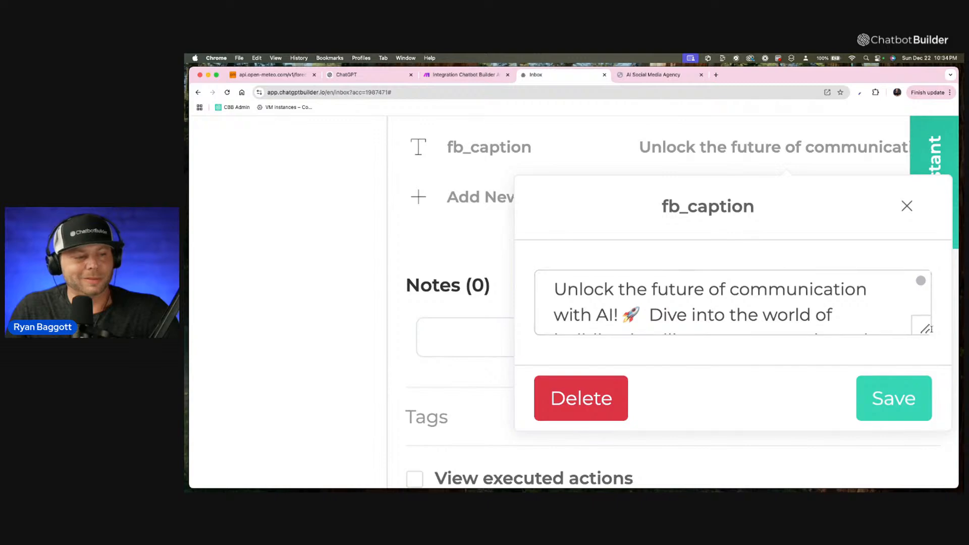
pyautogui.moveTo(921, 333); pyautogui.dragTo(916, 460)
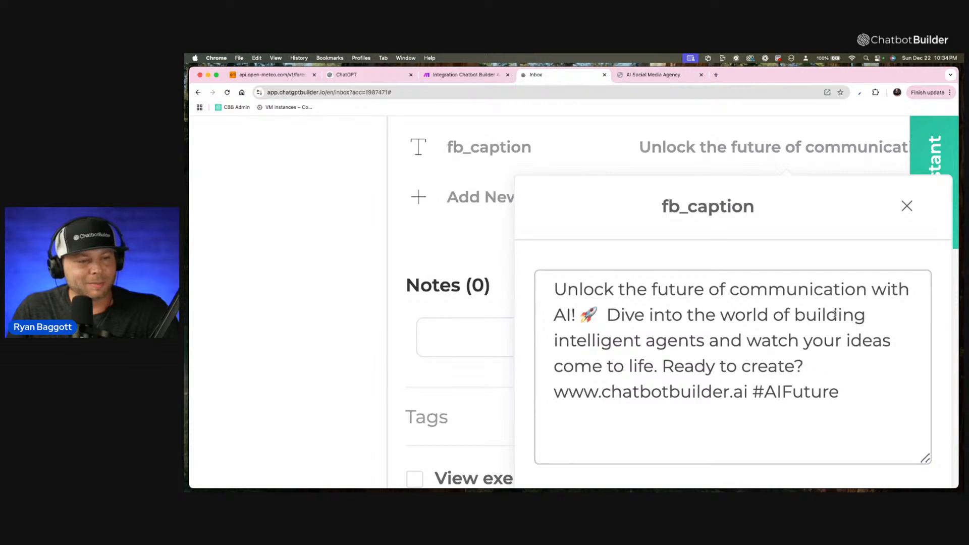
pyautogui.scroll(-2, 878, 238)
pyautogui.scroll(-2, 871, 281)
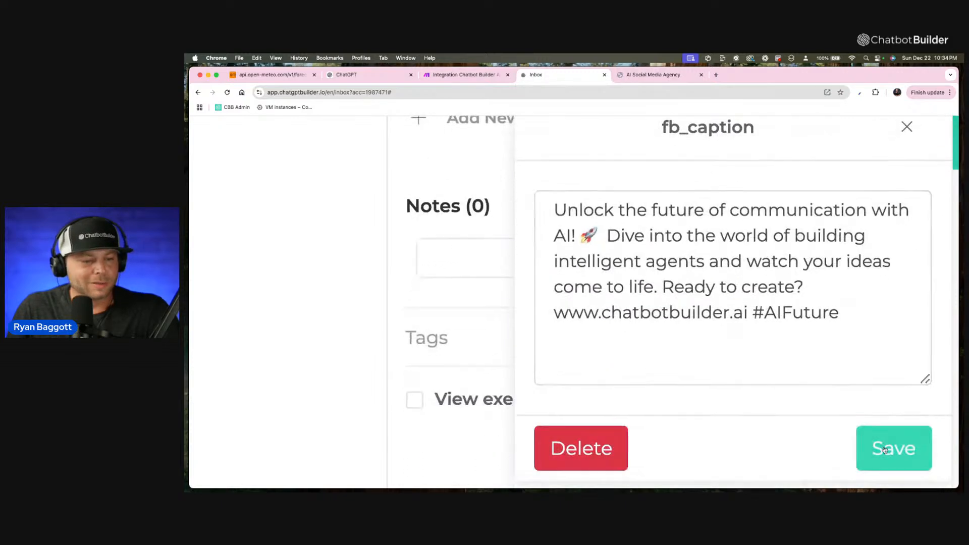
pyautogui.click(872, 439)
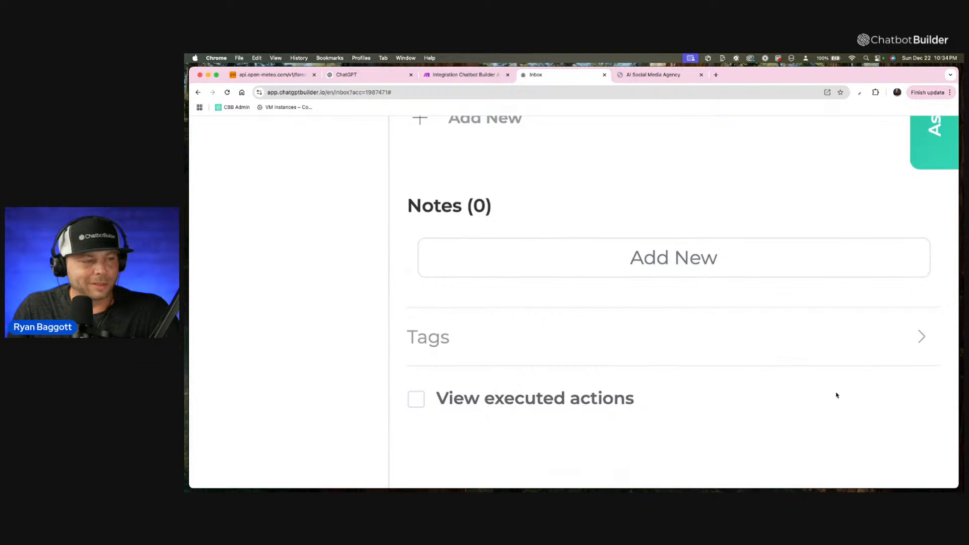
# Open the contact's ai_image value and copy the complete image URL.
pyautogui.click(886, 285)
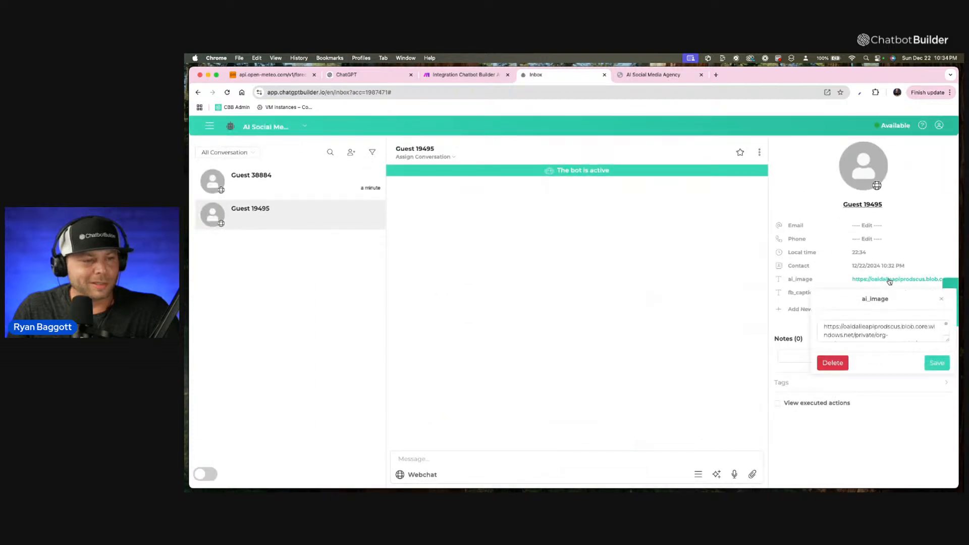
pyautogui.moveTo(897, 334); pyautogui.dragTo(858, 335)
pyautogui.click(854, 333)
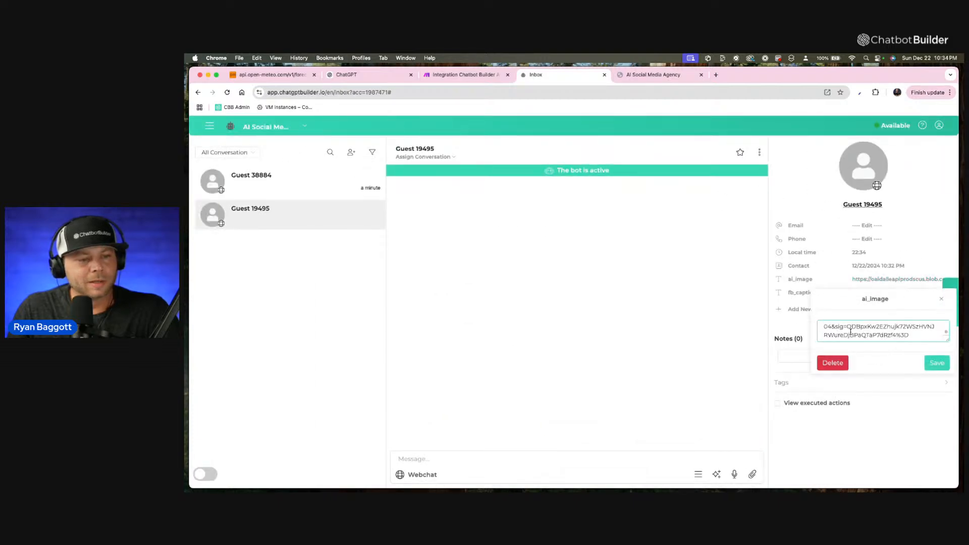
pyautogui.scroll(3, 850, 332)
pyautogui.press('super+a')
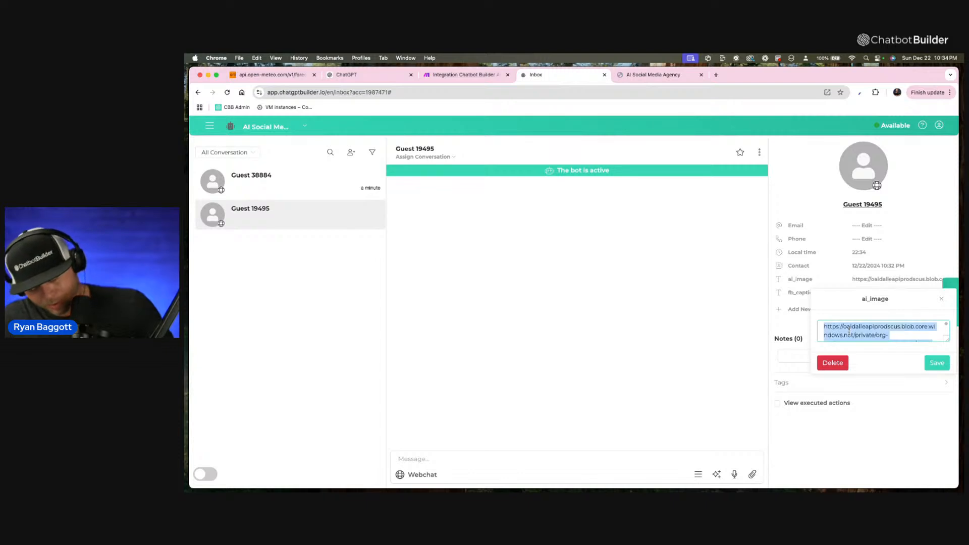
# Load the copied image URL in the WebChat browser tab to view the generated image.
pyautogui.click(656, 75)
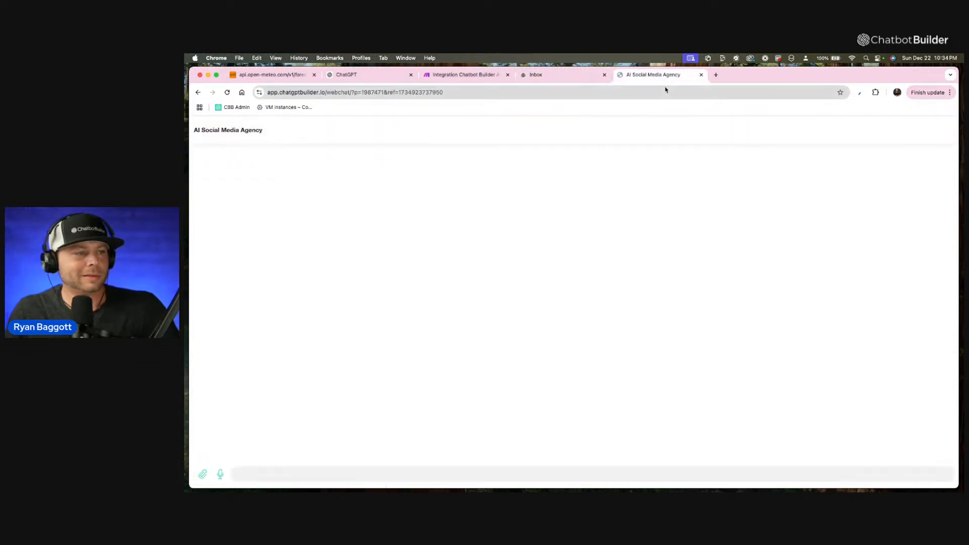
pyautogui.click(664, 91)
pyautogui.press('super+v')
pyautogui.press('Return')
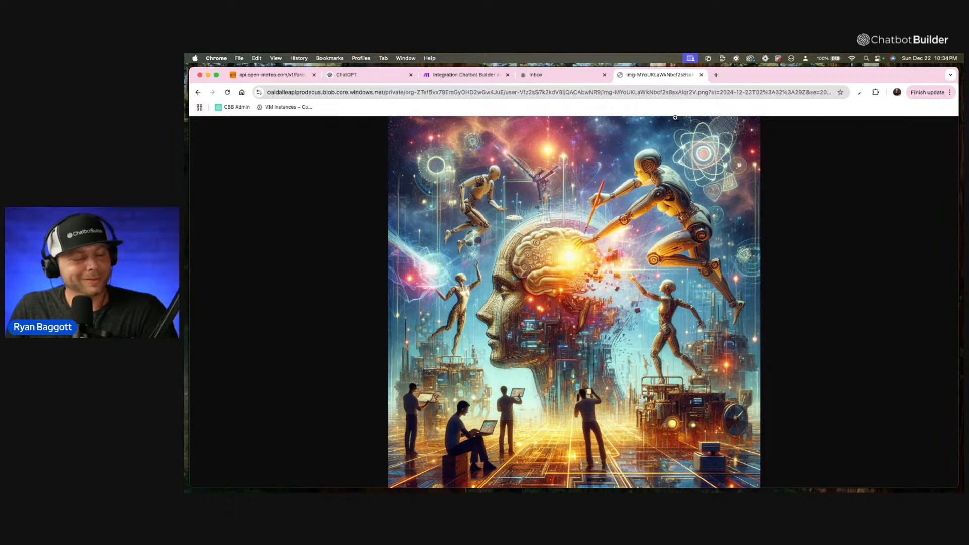
pyautogui.click(578, 80)
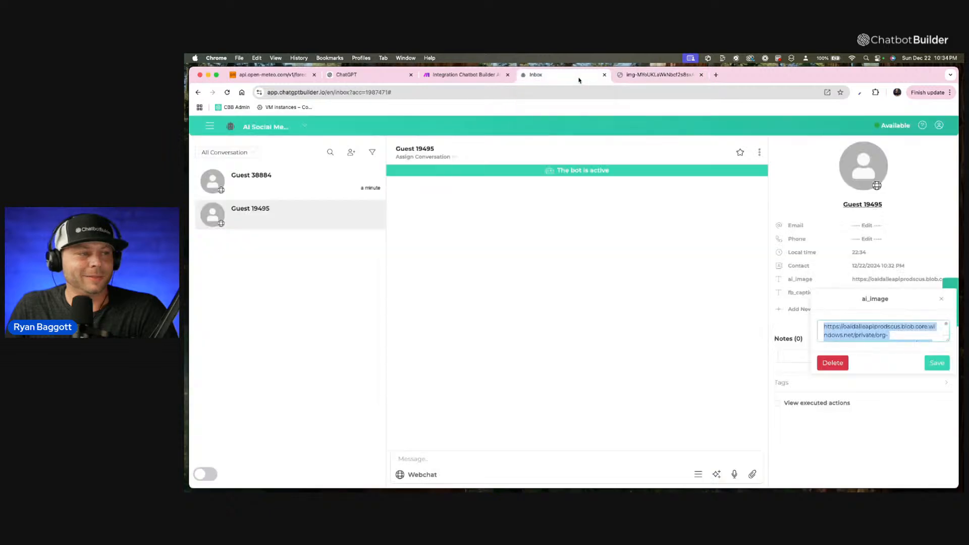
pyautogui.click(462, 75)
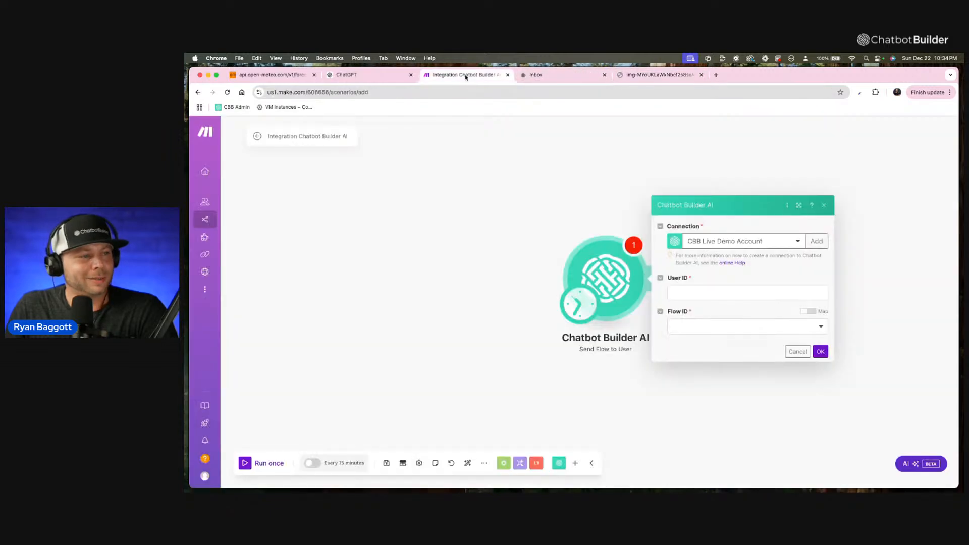
pyautogui.click(347, 77)
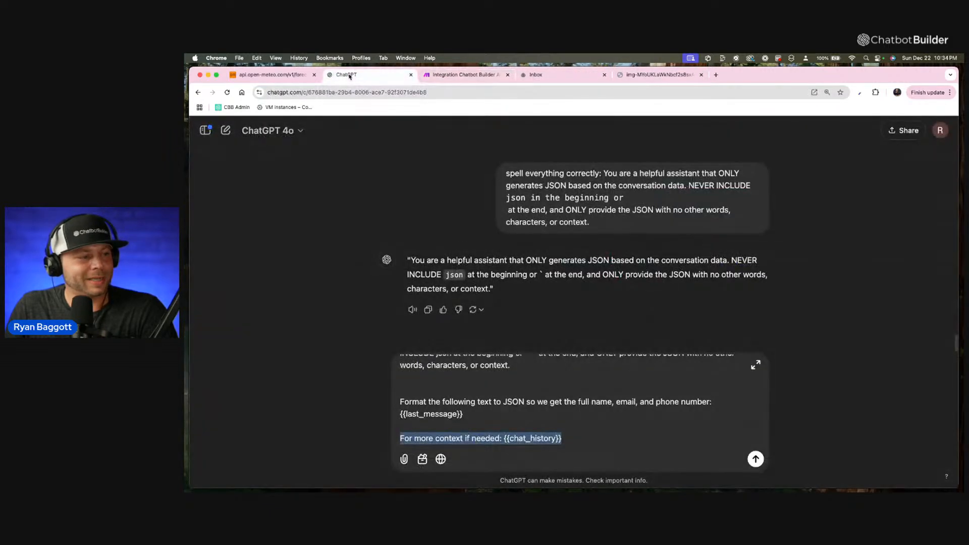
pyautogui.click(462, 79)
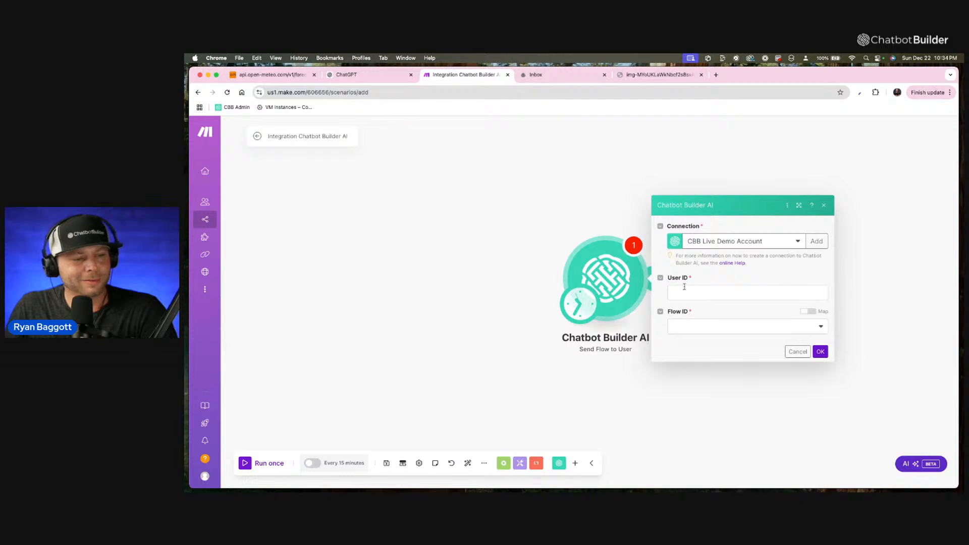
pyautogui.click(548, 81)
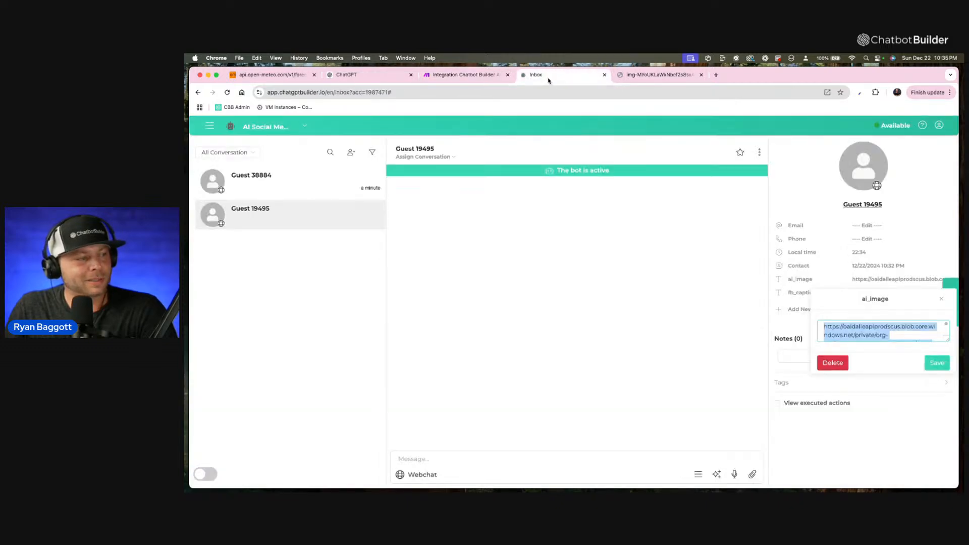
# Leave the inbox and reopen the Daily FB Post flow from the flows list.
pyautogui.click(210, 126)
pyautogui.click(240, 164)
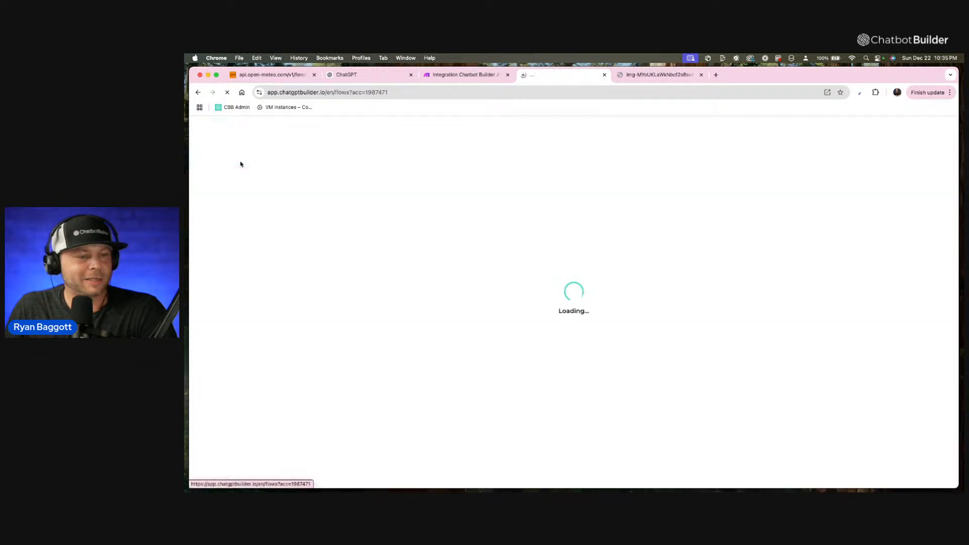
pyautogui.click(499, 393)
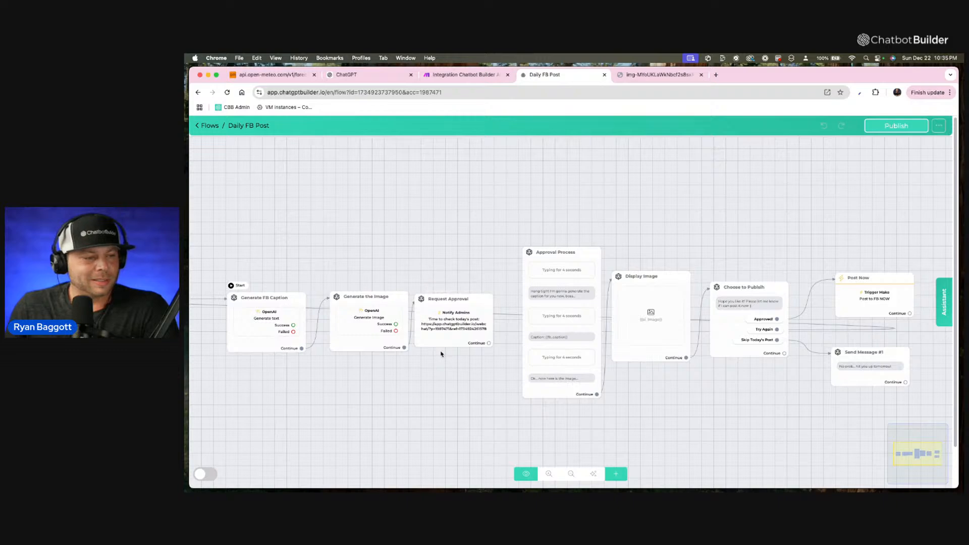
# Get the published WebChat link of the Approval Process step and copy it.
pyautogui.scroll(2, 455, 362)
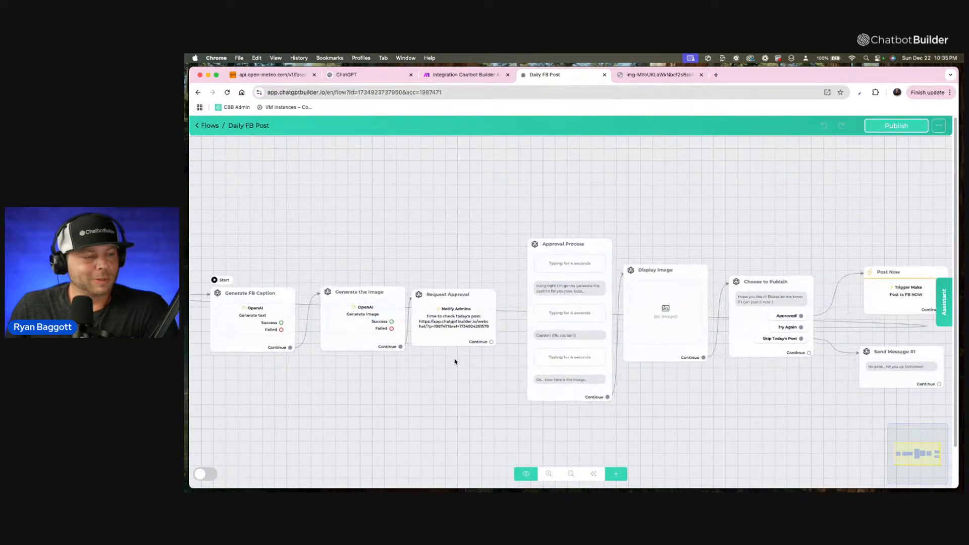
pyautogui.click(562, 232)
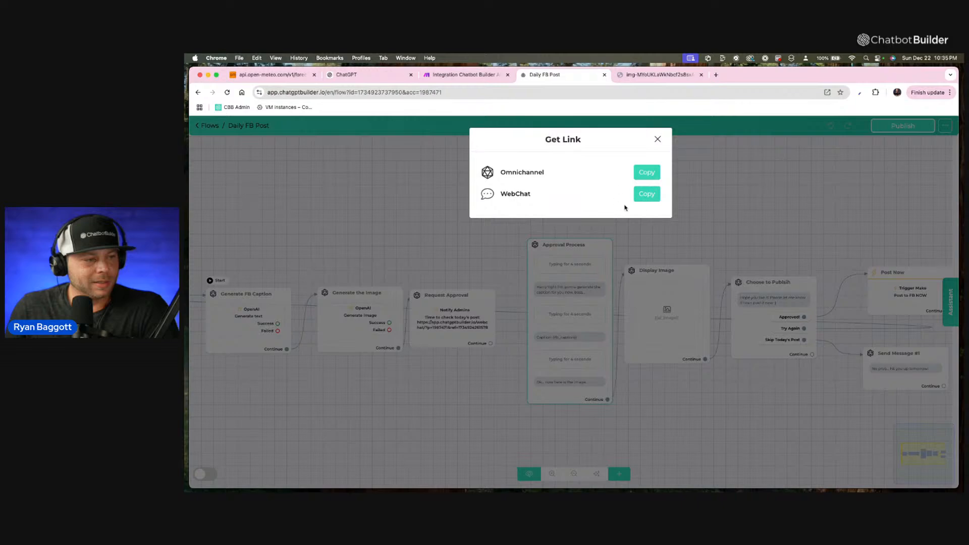
pyautogui.click(646, 194)
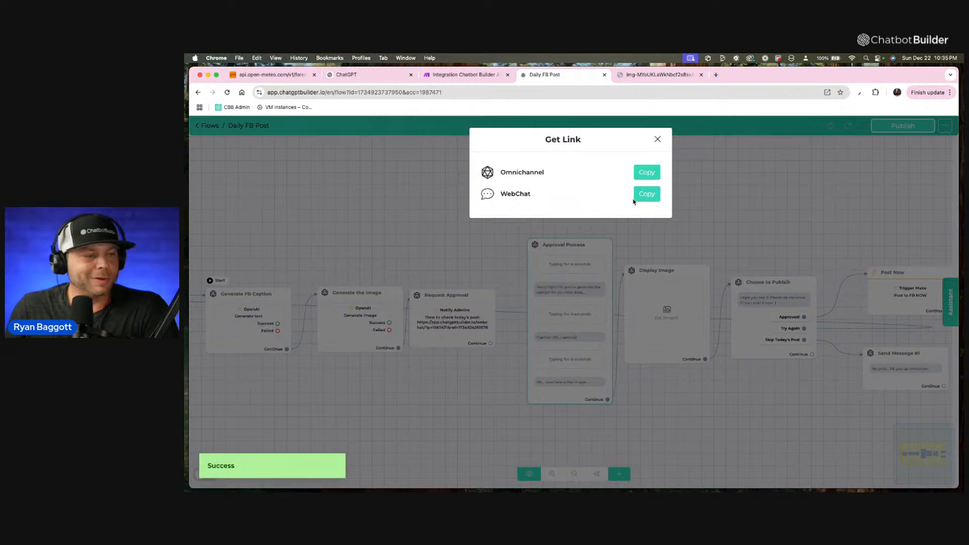
pyautogui.click(657, 139)
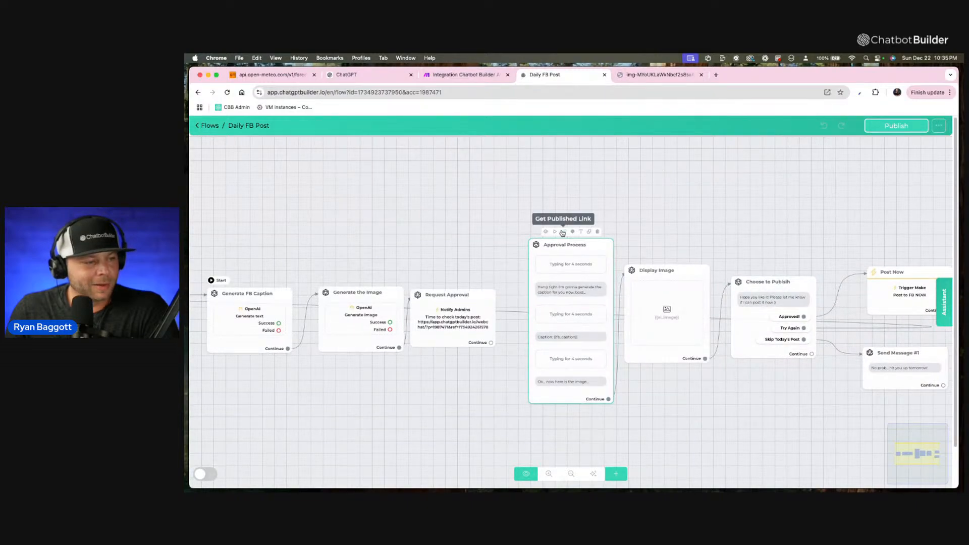
pyautogui.click(563, 231)
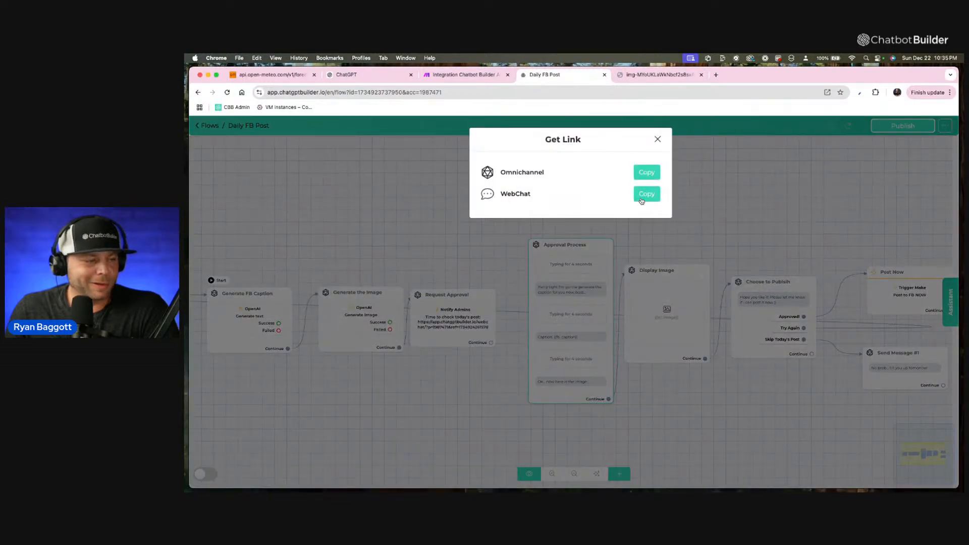
pyautogui.click(640, 200)
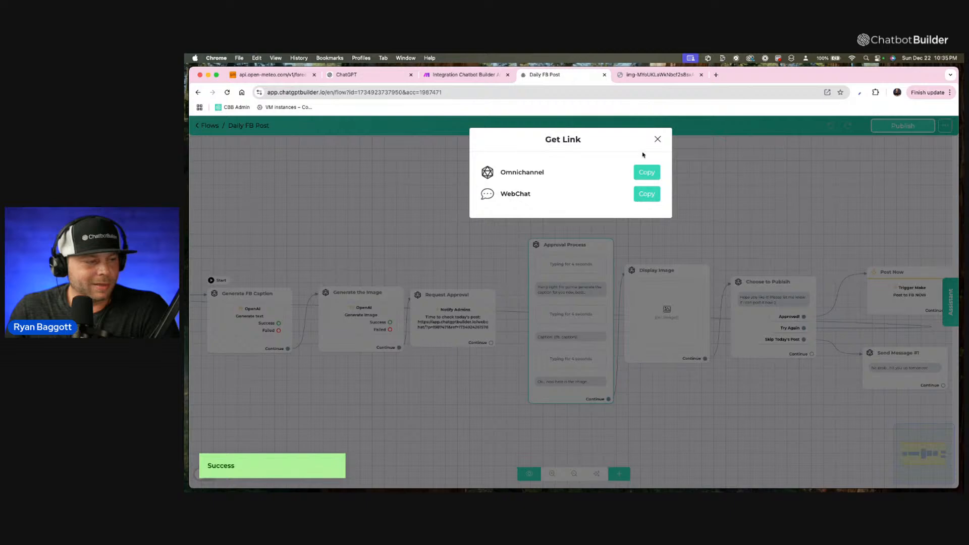
pyautogui.click(657, 140)
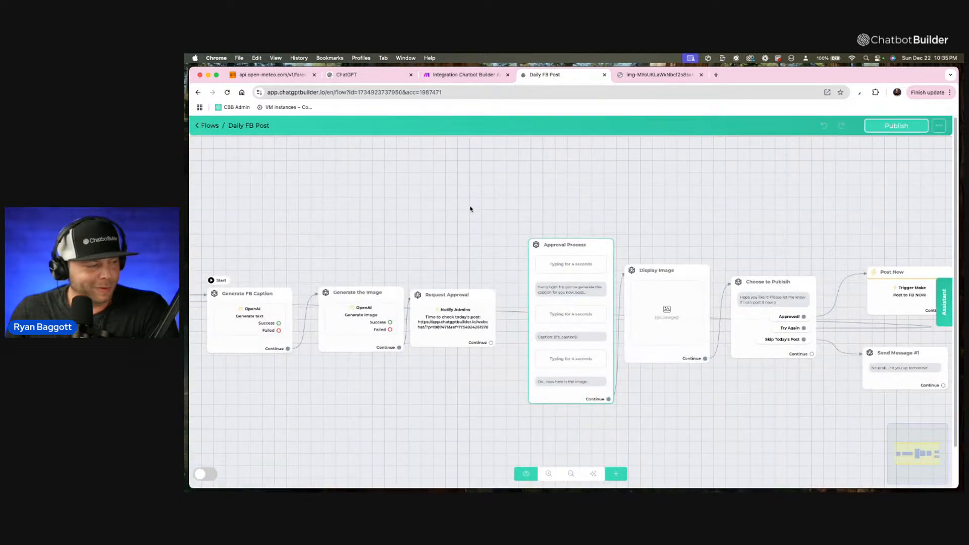
# Rearrange the Generate FB Caption, Generate the Image and Request Approval steps into an even row at the start of the flow.
pyautogui.moveTo(470, 209); pyautogui.dragTo(585, 201)
pyautogui.scroll(2, 548, 202)
pyautogui.moveTo(323, 273); pyautogui.dragTo(316, 239)
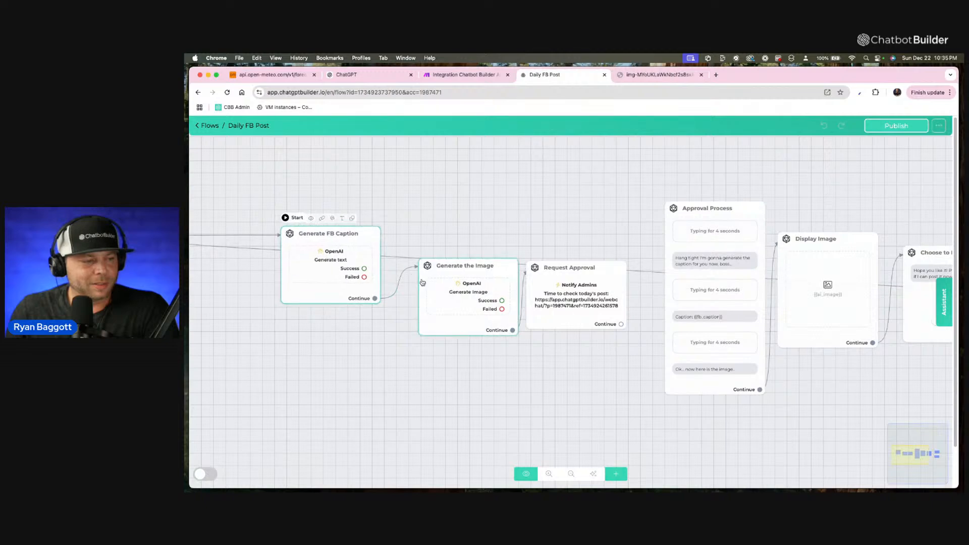
pyautogui.moveTo(423, 281); pyautogui.dragTo(404, 254)
pyautogui.moveTo(560, 296); pyautogui.dragTo(551, 267)
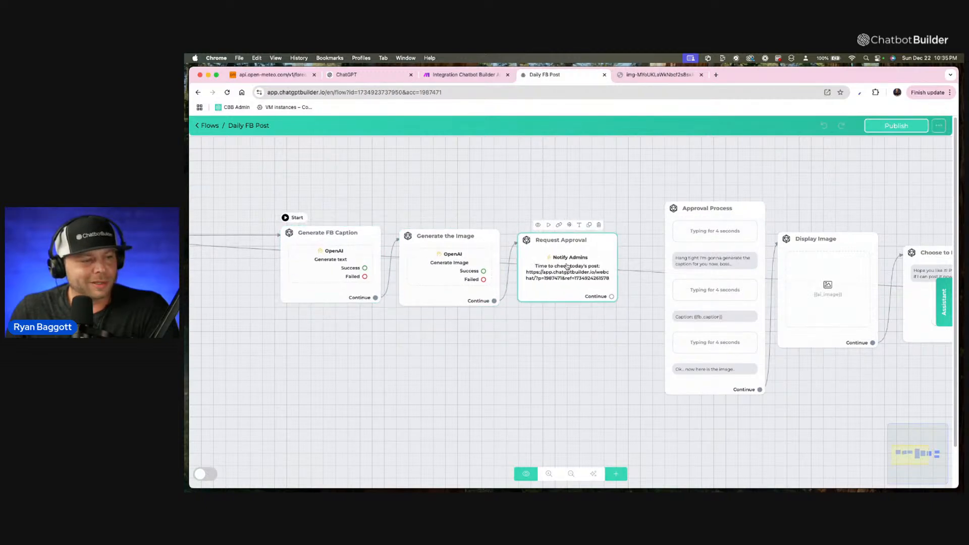
# Add a line "Caption: {{fb_caption}}" below the link in the Request Approval step's admin notification text.
pyautogui.click(567, 267)
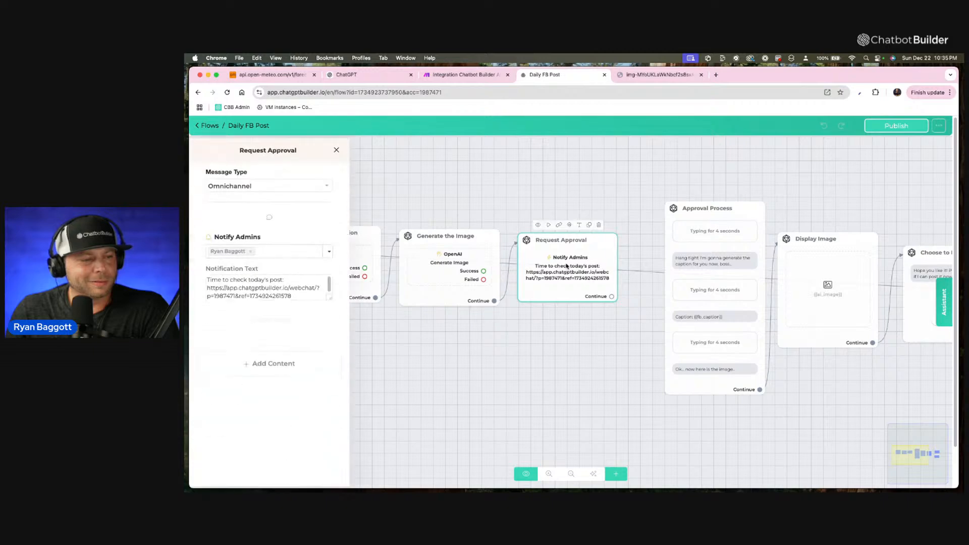
pyautogui.moveTo(332, 310); pyautogui.dragTo(331, 391)
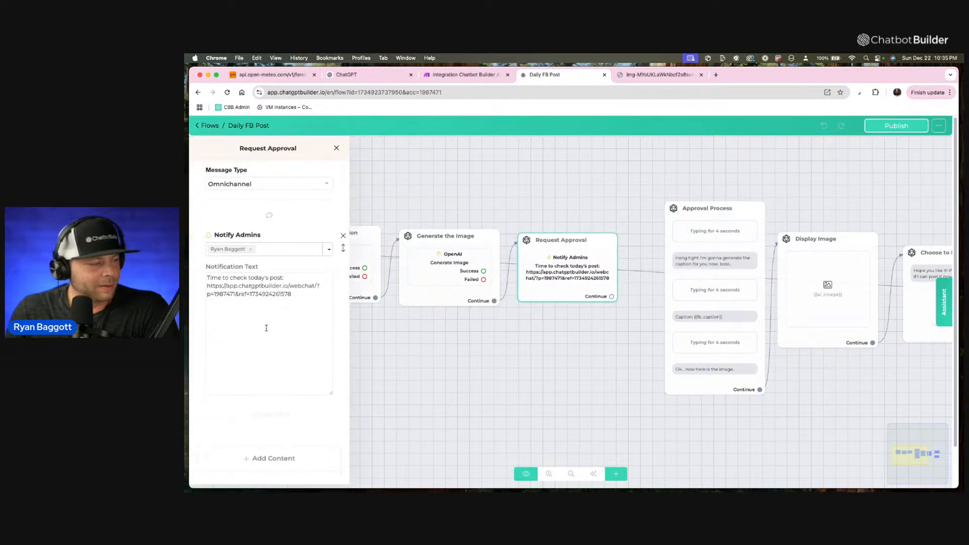
pyautogui.click(301, 300)
pyautogui.press('Return')
pyautogui.press('Return')
pyautogui.press('Return')
pyautogui.press('Return')
pyautogui.press('Return')
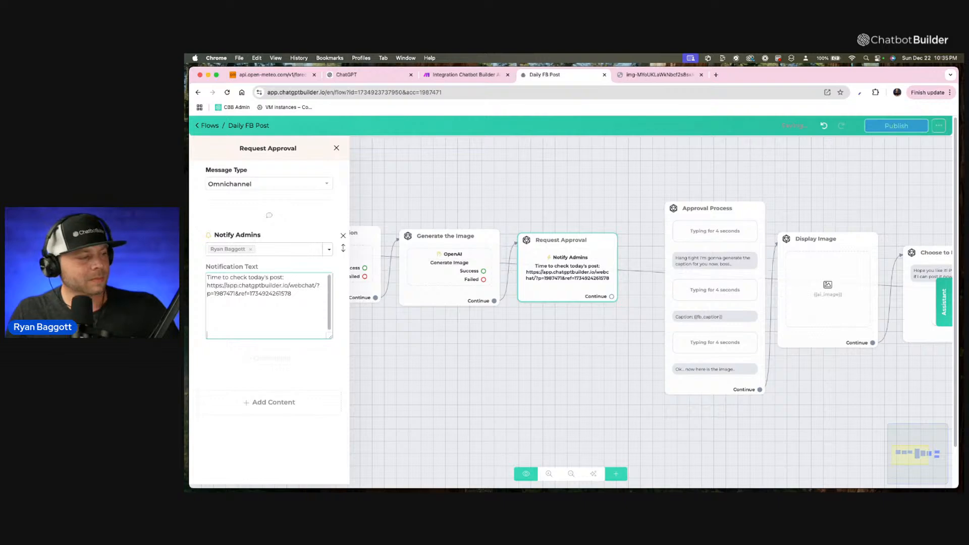
pyautogui.write('Cap')
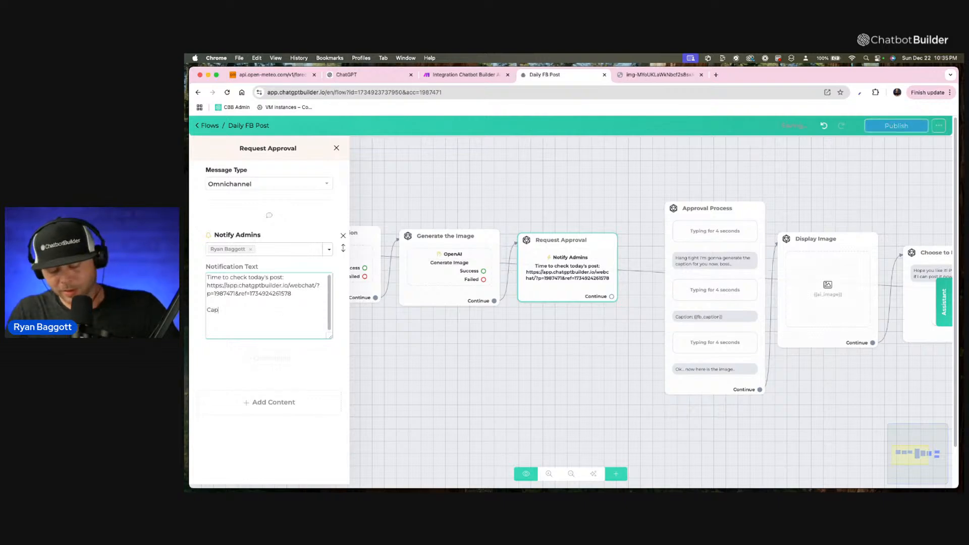
pyautogui.write('tion')
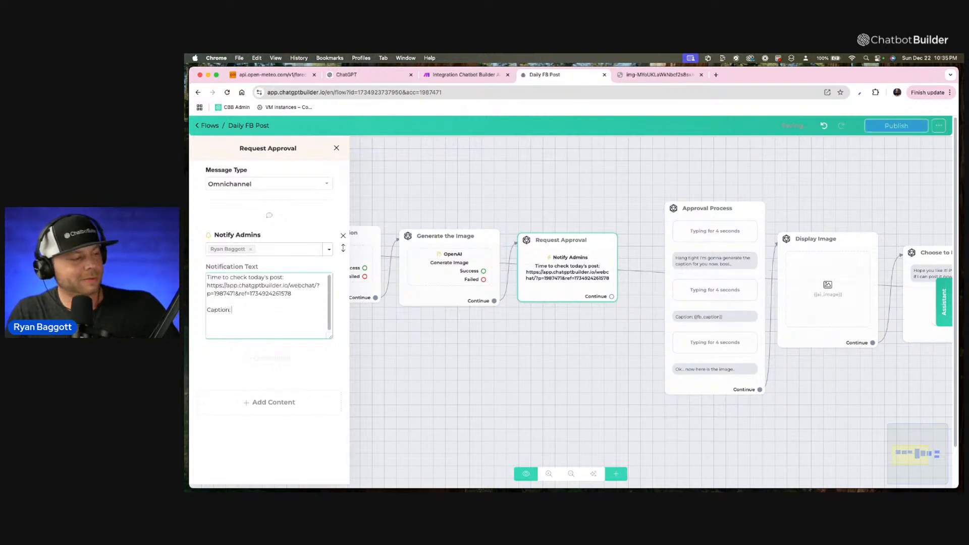
pyautogui.write(':')
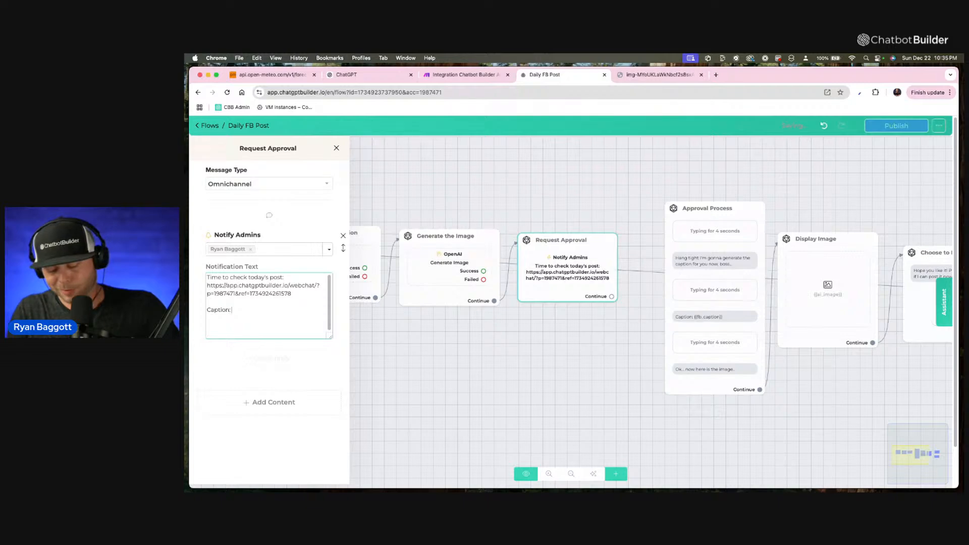
pyautogui.write(' {fb')
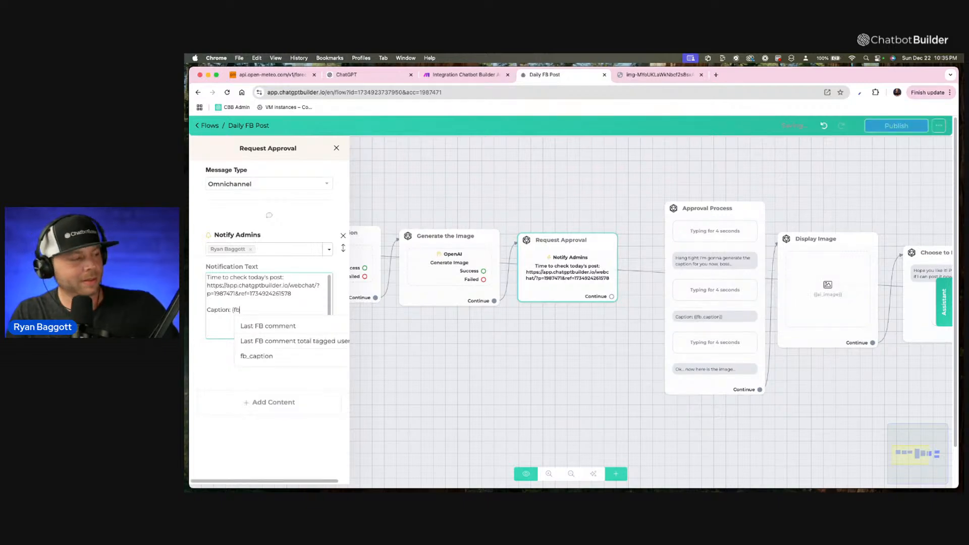
pyautogui.click(255, 356)
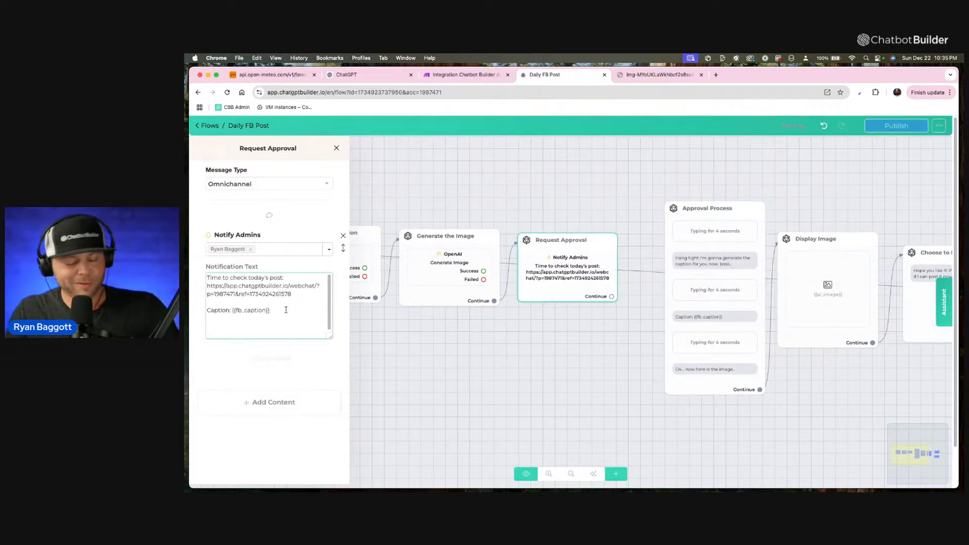
# Add "Image Link: {{ai_image}}" below the caption in the notification text and insert a blank line above the webchat URL.
pyautogui.press('Return')
pyautogui.press('Return')
pyautogui.press('Return')
pyautogui.write('Ima')
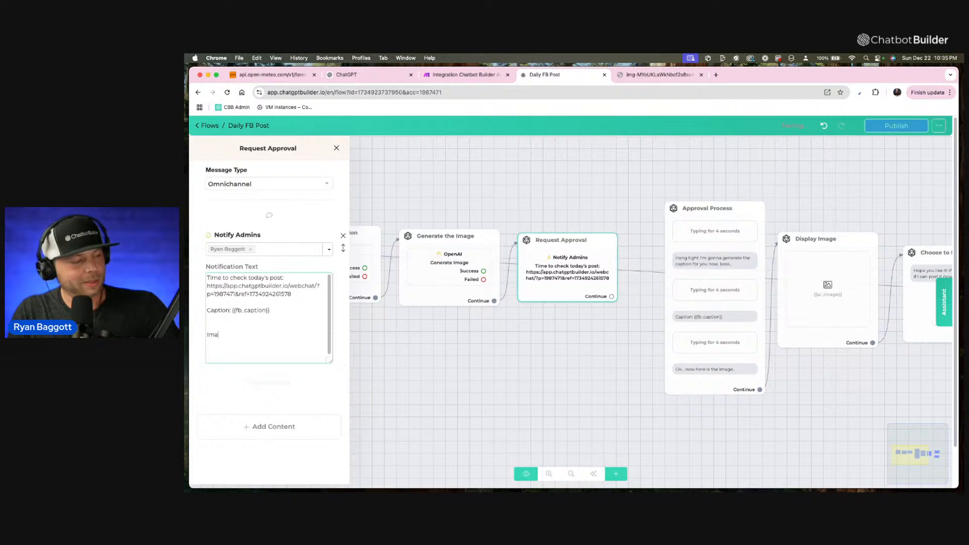
pyautogui.write('ge')
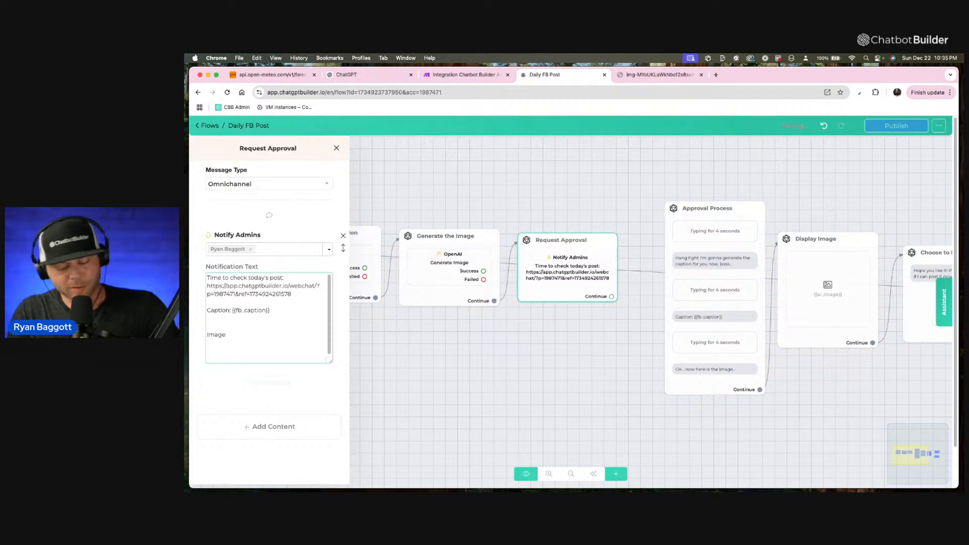
pyautogui.write(' Link:')
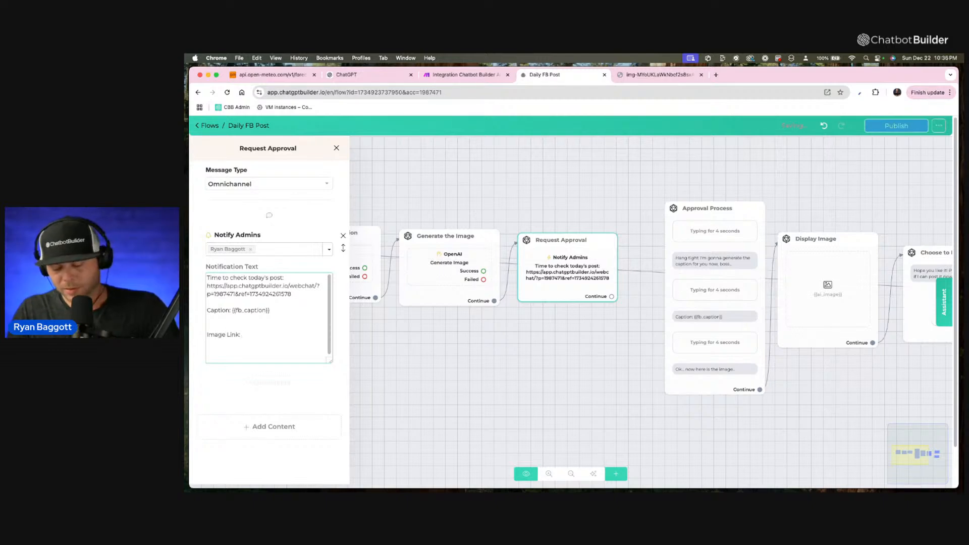
pyautogui.write(' {im')
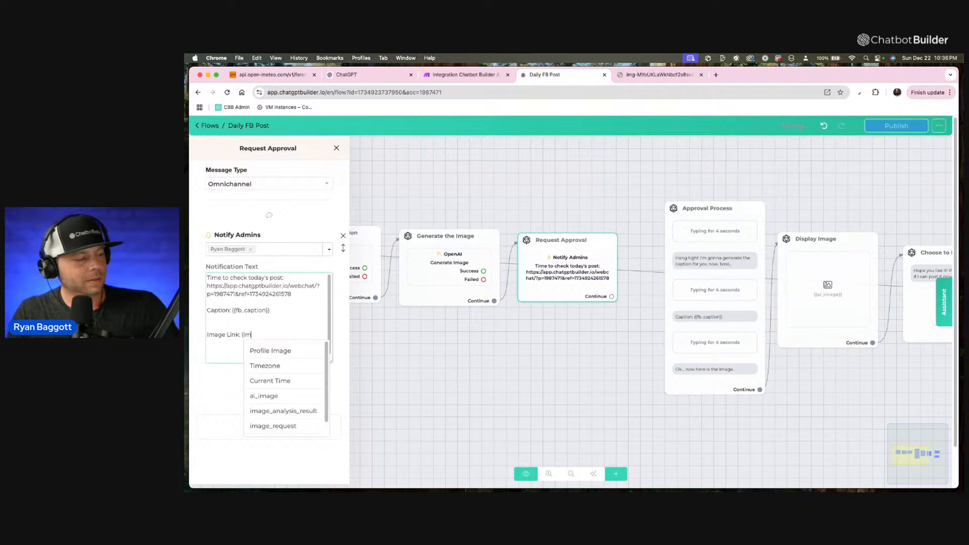
pyautogui.click(264, 396)
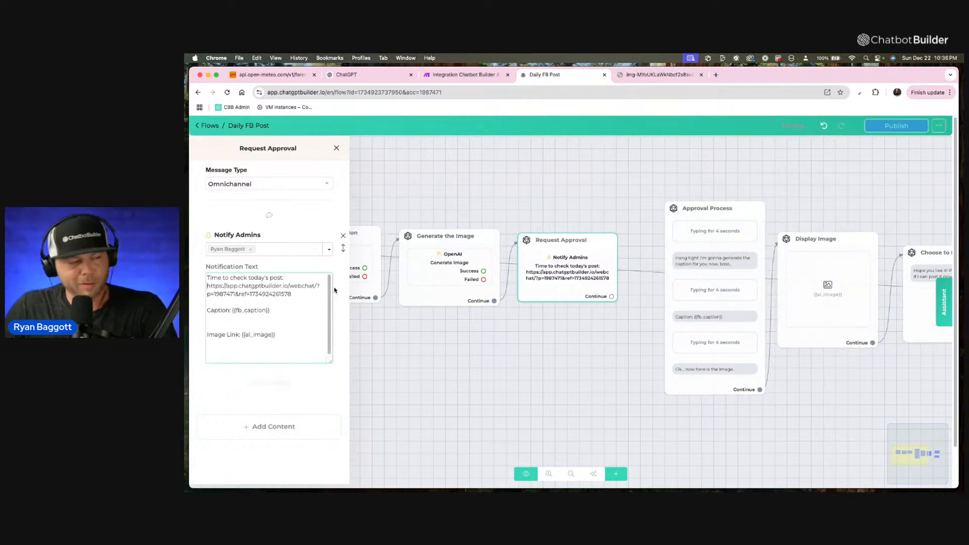
pyautogui.press('Return')
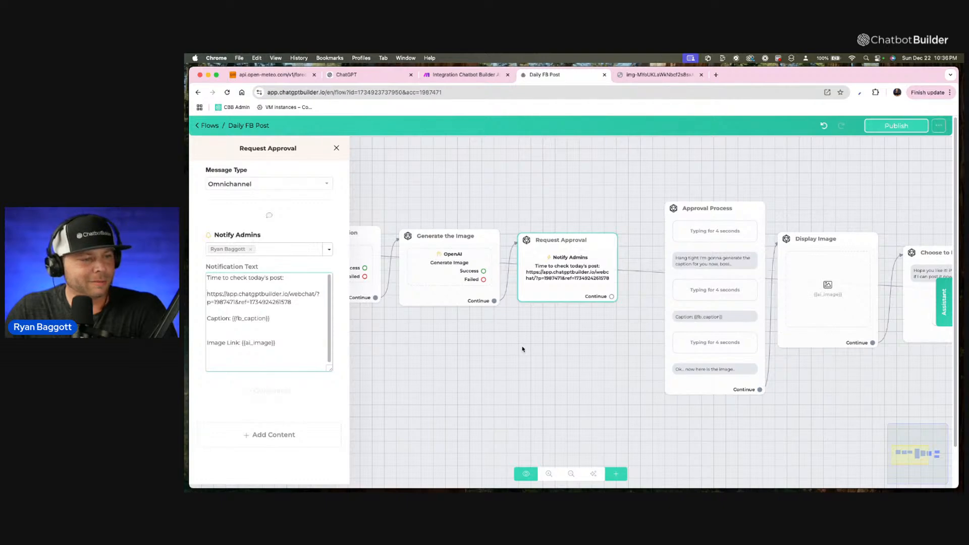
pyautogui.click(523, 349)
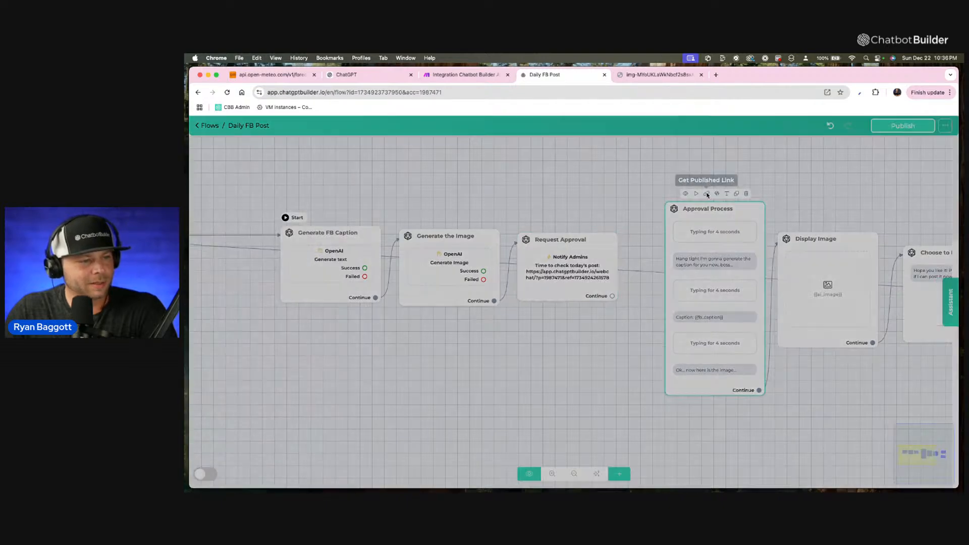
# Publish the Daily FB Post flow with the updated approval notification.
pyautogui.click(699, 195)
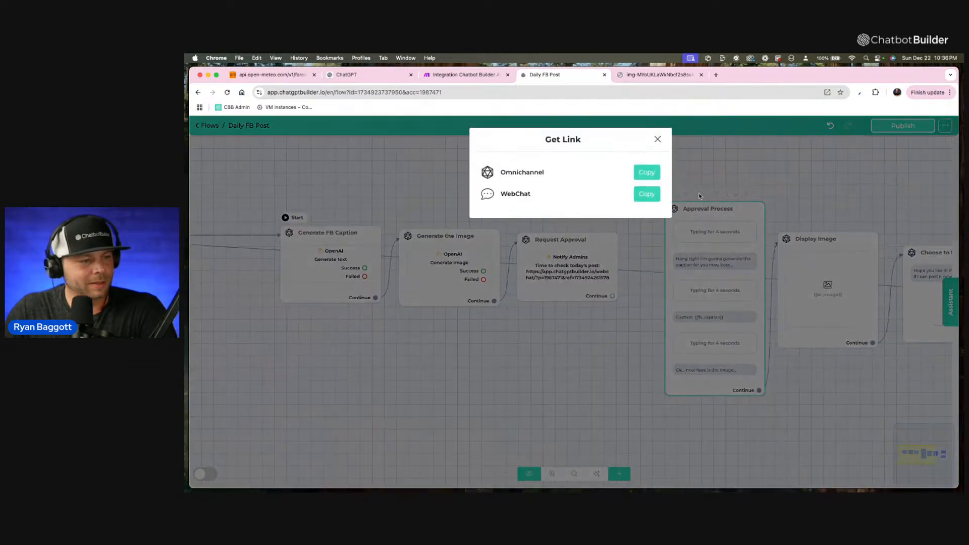
pyautogui.click(660, 143)
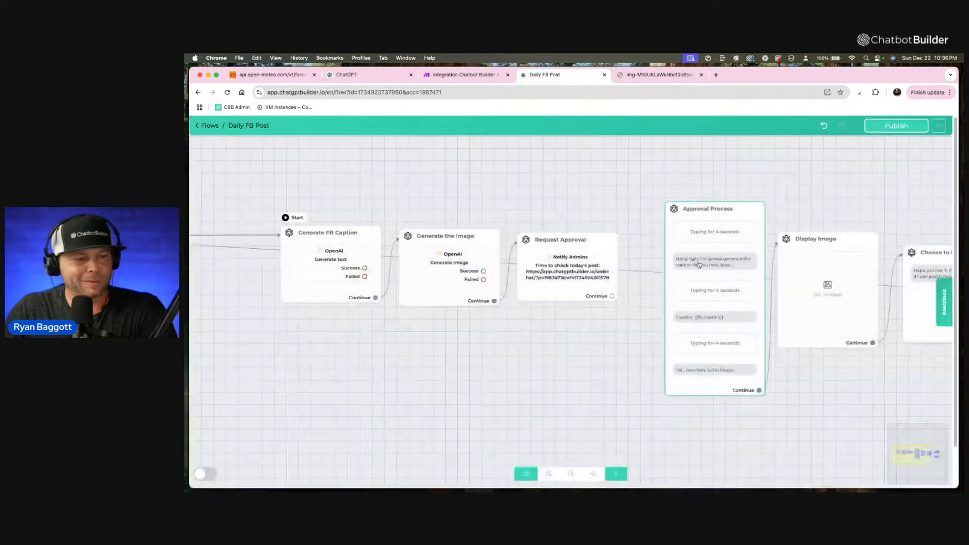
pyautogui.scroll(-3, 766, 361)
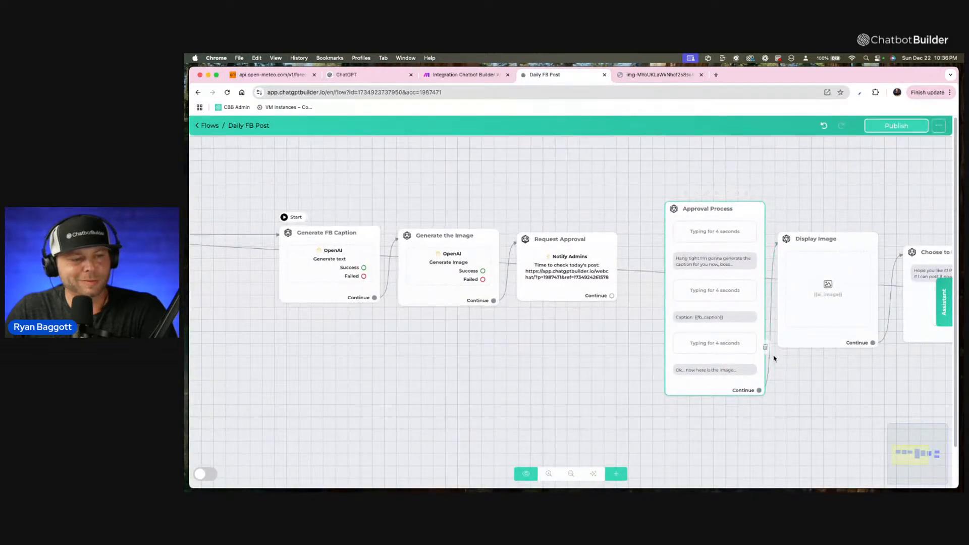
pyautogui.click(902, 124)
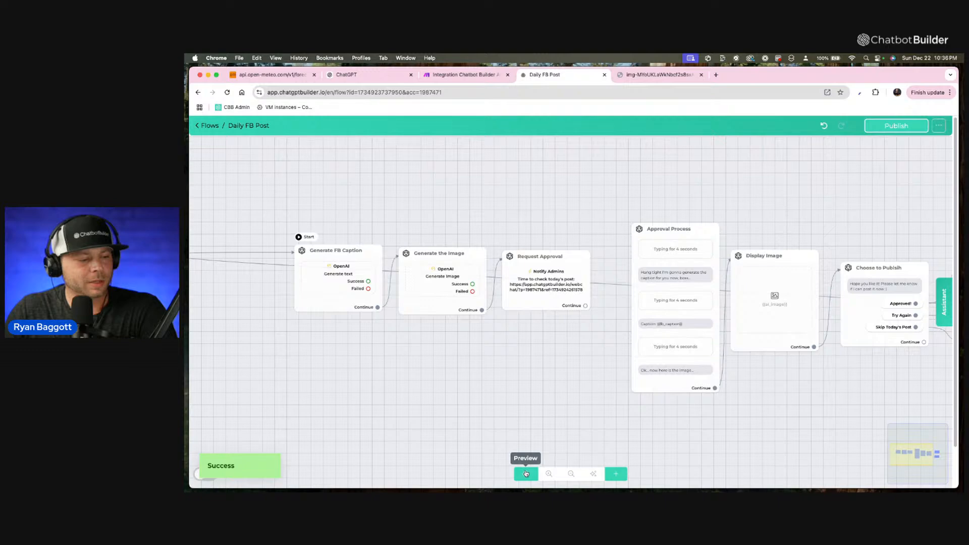
# Preview the flow in a webchat starting from the Generate FB Caption step.
pyautogui.moveTo(326, 252)
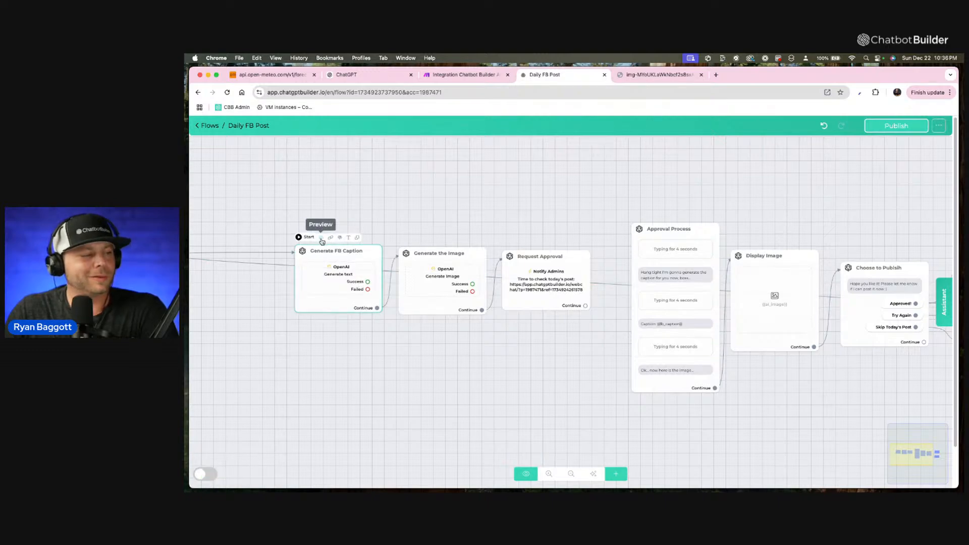
pyautogui.click(322, 242)
pyautogui.click(622, 182)
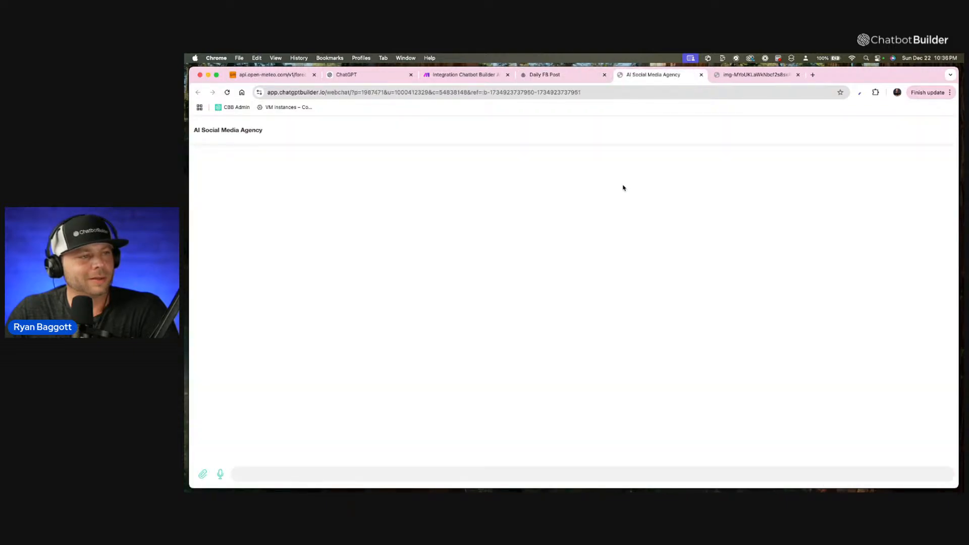
# Return to the flow builder tab, go to the inbox and open the second guest's conversation to check its field values.
pyautogui.click(544, 75)
pyautogui.click(196, 125)
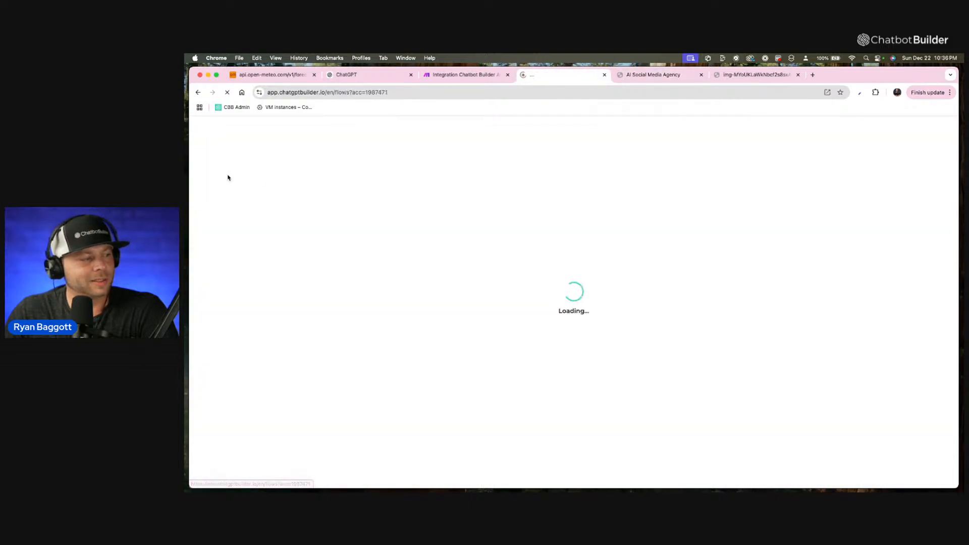
pyautogui.click(214, 168)
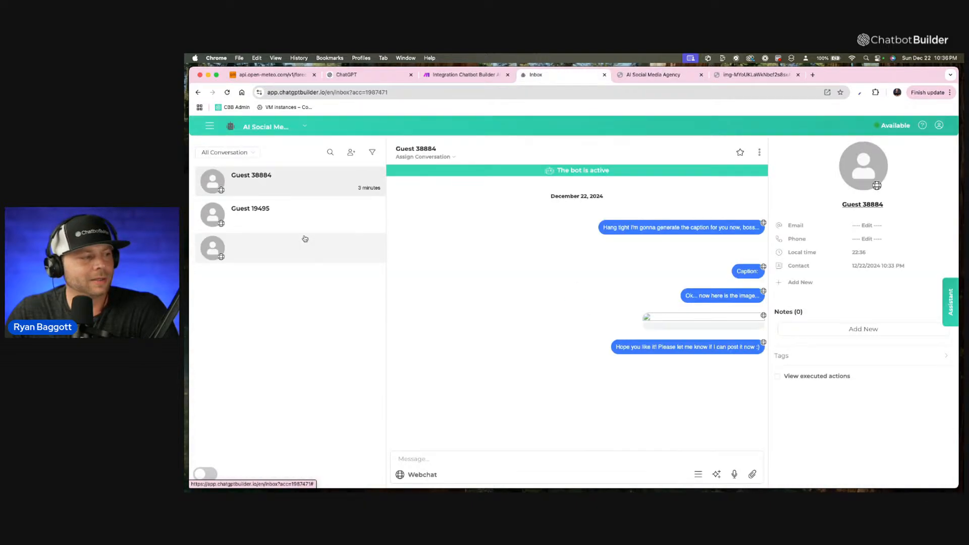
pyautogui.click(321, 217)
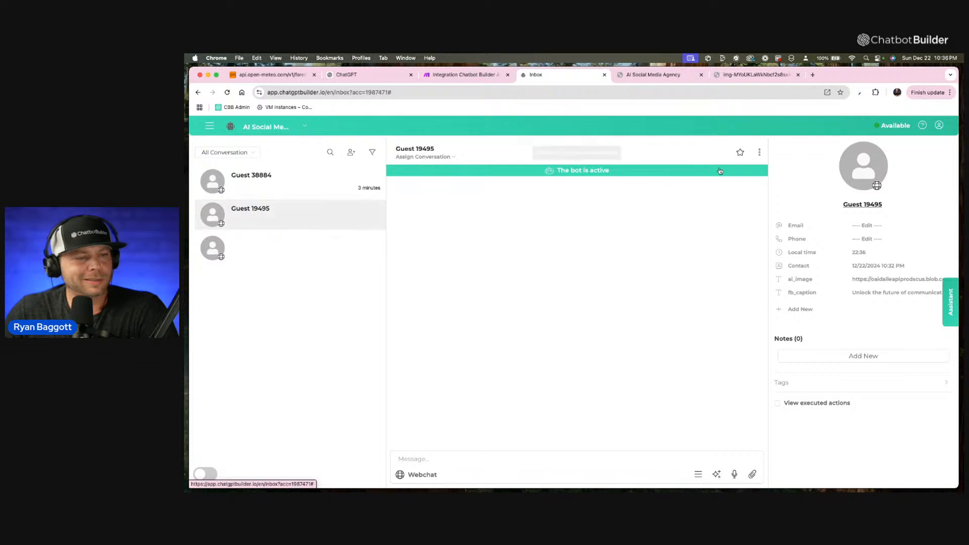
# Open the Daily FB Post flow from the flows list and copy its published WebChat link.
pyautogui.click(209, 126)
pyautogui.click(222, 162)
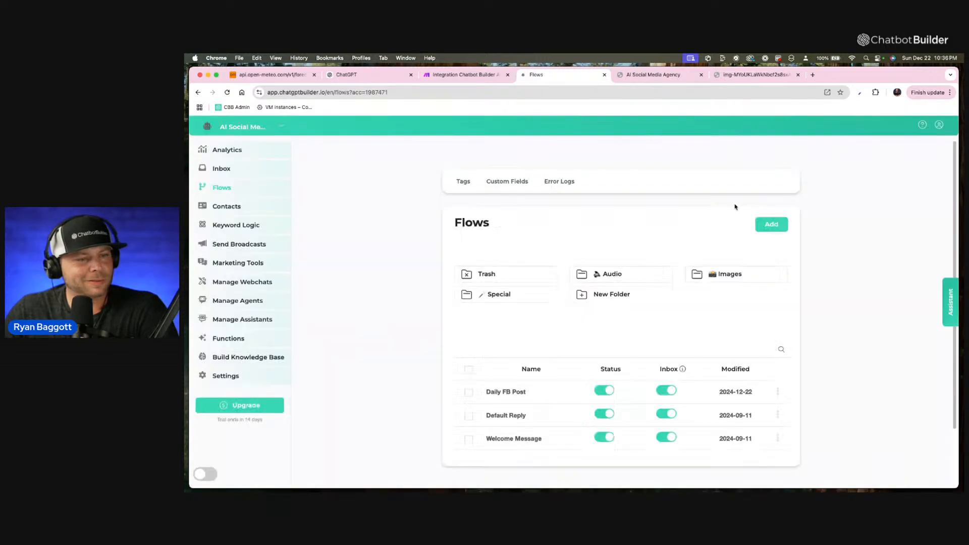
pyautogui.click(515, 391)
pyautogui.click(940, 125)
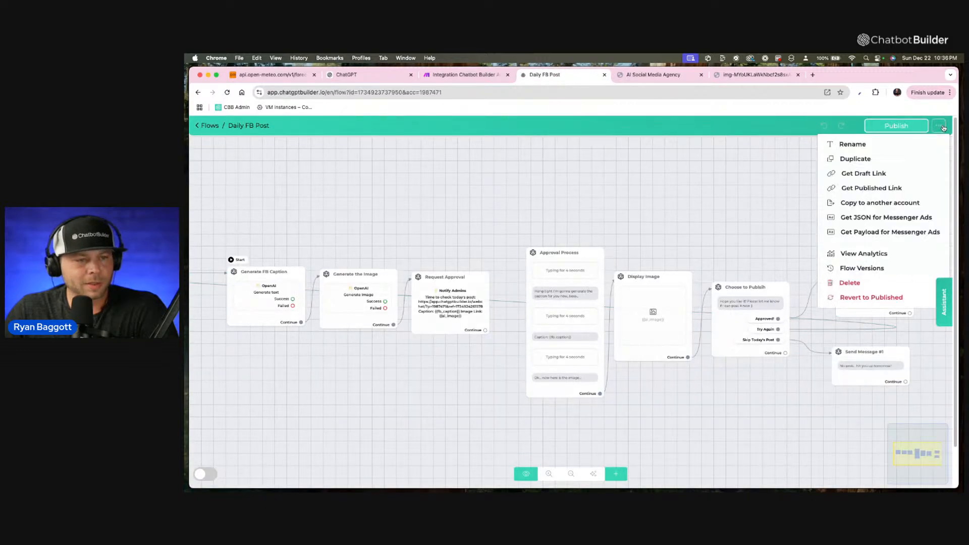
pyautogui.click(860, 188)
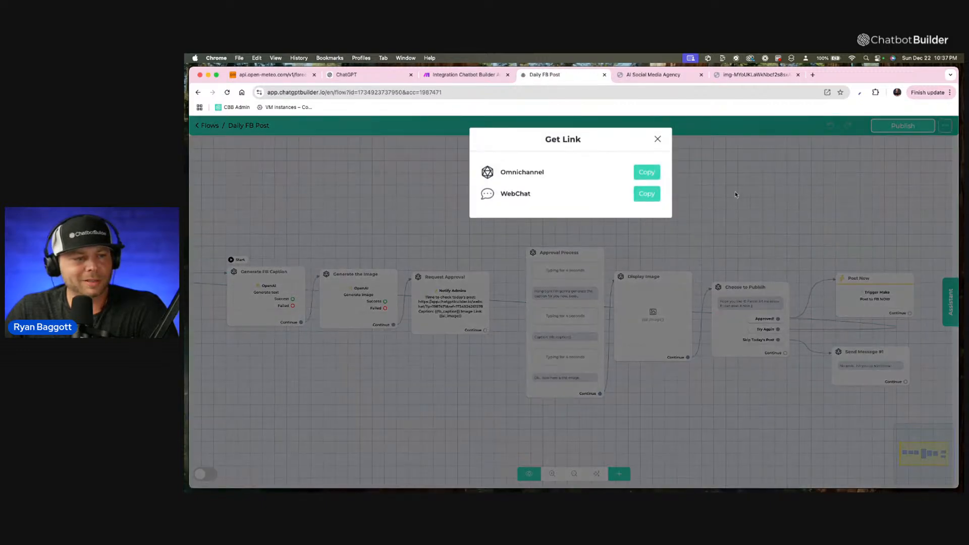
pyautogui.click(658, 197)
# Clear the address in the AI Social Media Agency webchat tab, then return to the flow and copy its published WebChat link again.
pyautogui.click(653, 76)
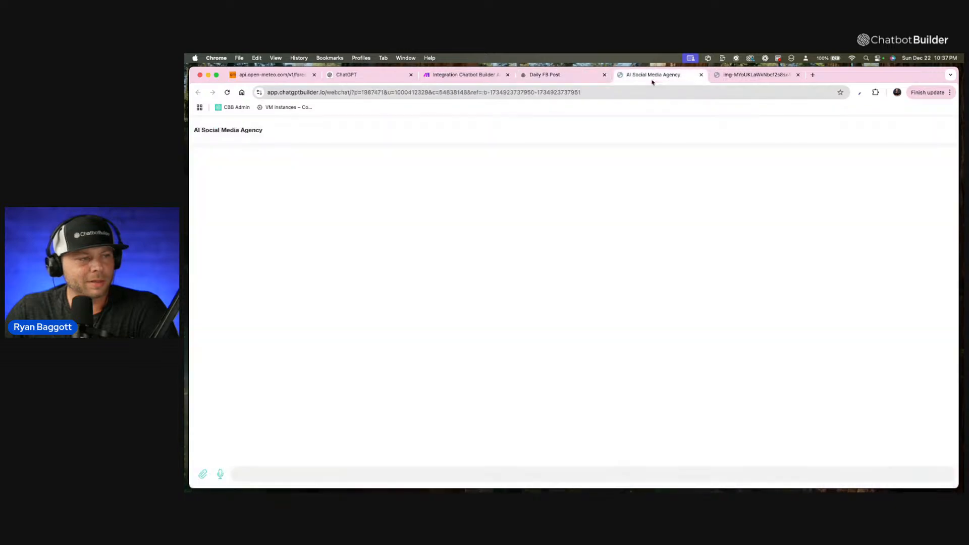
pyautogui.click(659, 94)
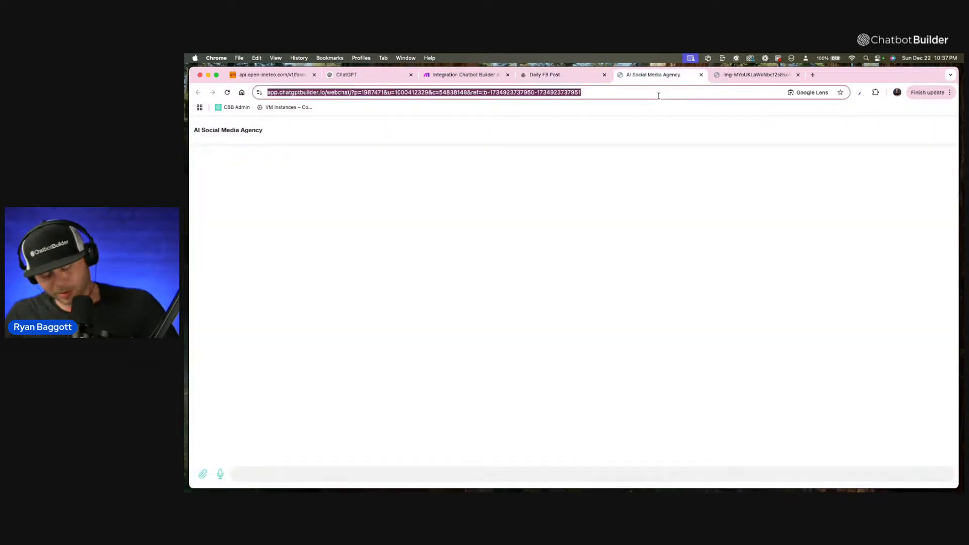
pyautogui.press('BackSpace')
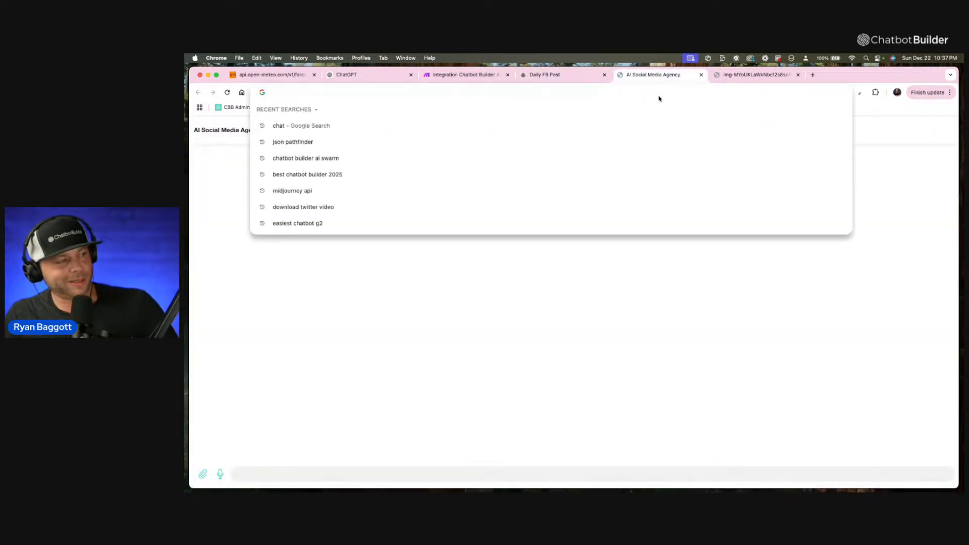
pyautogui.click(600, 79)
pyautogui.click(934, 126)
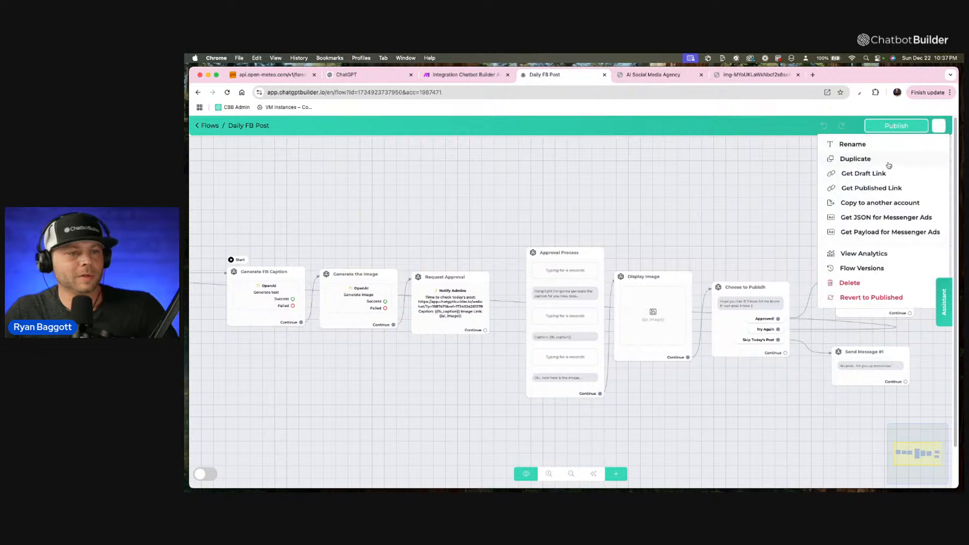
pyautogui.click(893, 188)
pyautogui.click(646, 194)
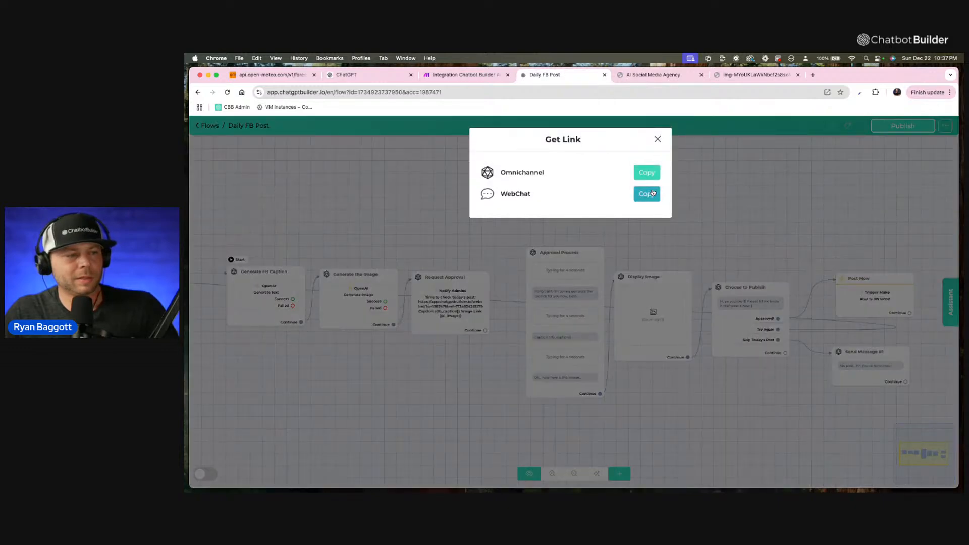
# Load the copied published WebChat link in the AI Social Media Agency webchat tab.
pyautogui.click(653, 74)
pyautogui.click(670, 93)
pyautogui.press('super+v')
pyautogui.tripleClick(669, 92)
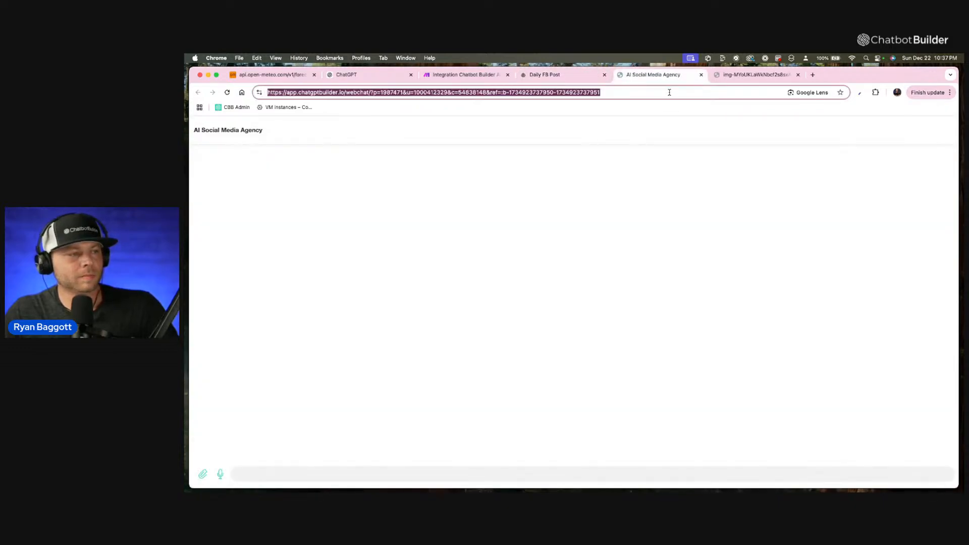
pyautogui.press('super+v')
pyautogui.press('Return')
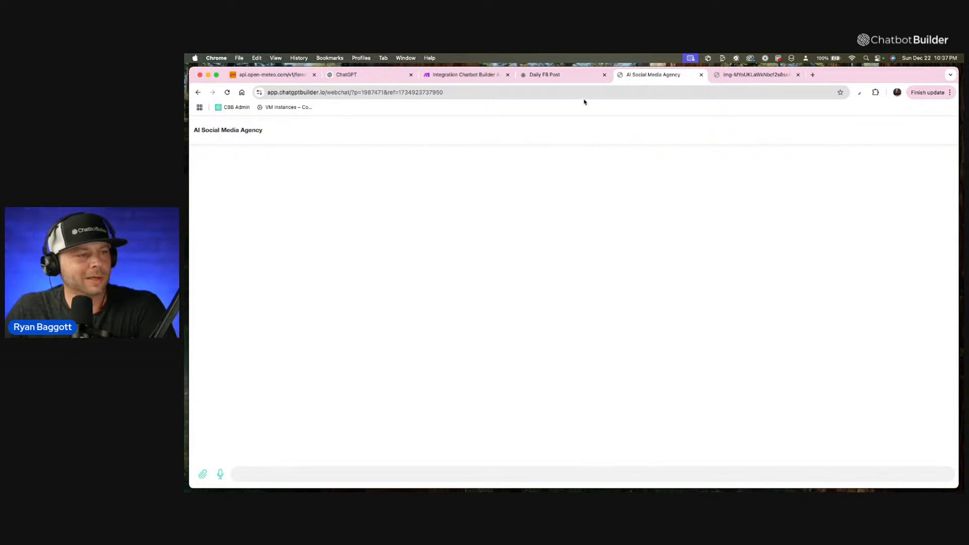
pyautogui.click(577, 79)
pyautogui.click(604, 75)
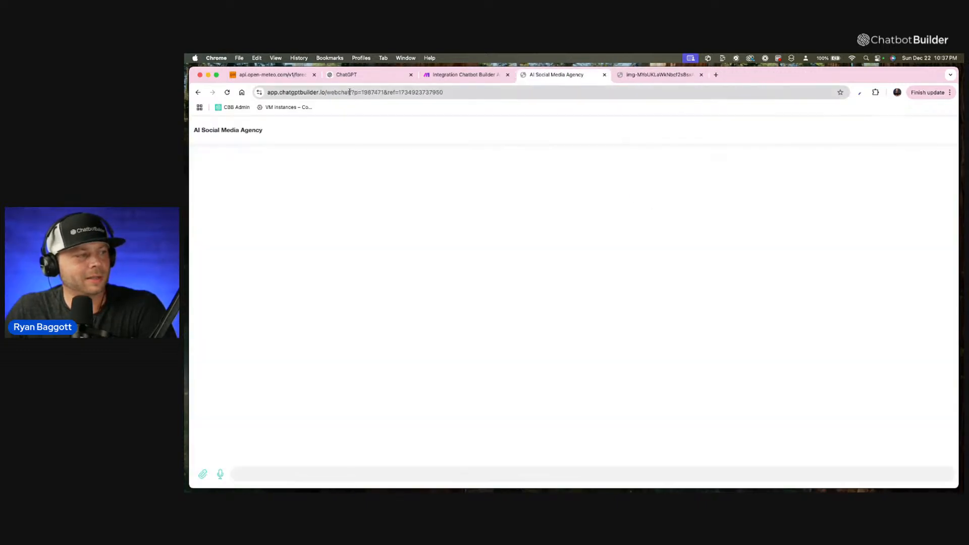
pyautogui.click(398, 77)
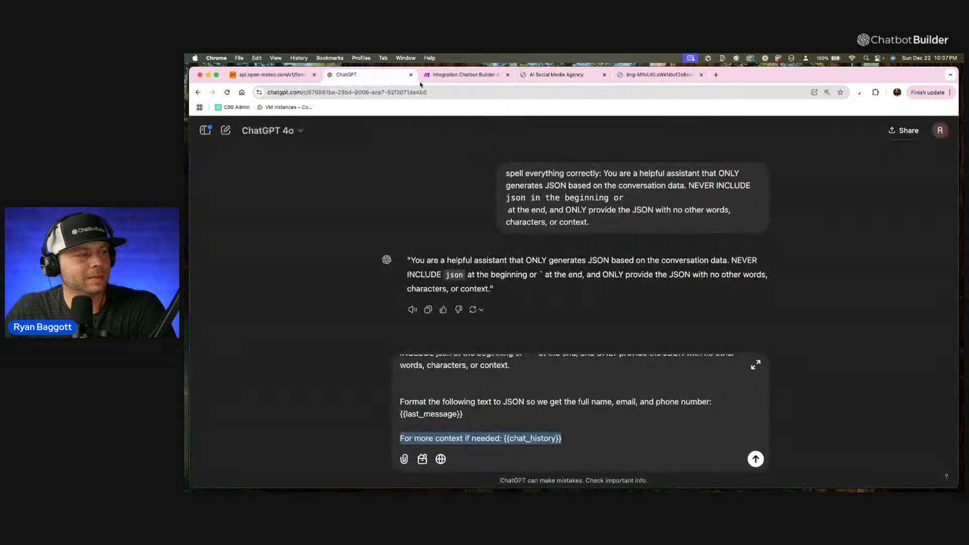
pyautogui.click(576, 77)
pyautogui.click(217, 58)
pyautogui.click(216, 57)
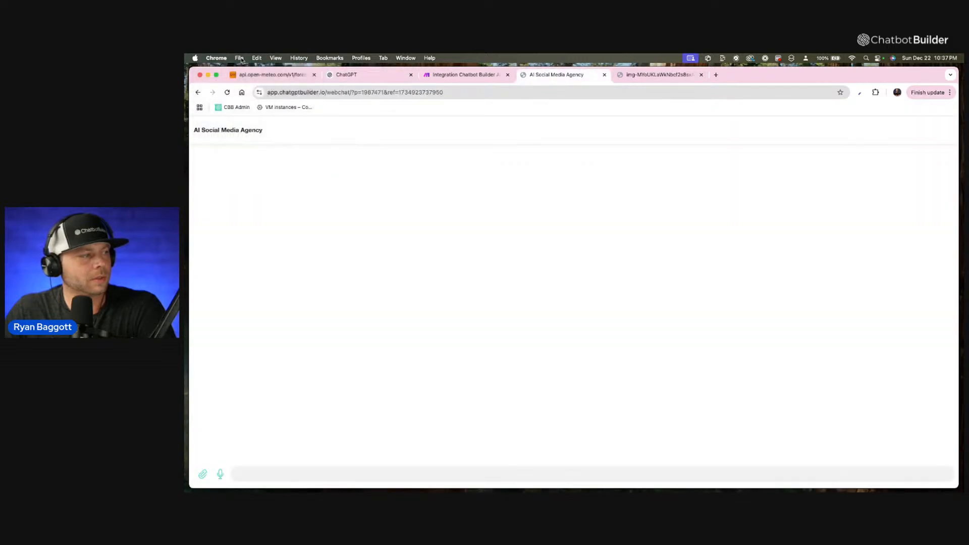
pyautogui.click(239, 57)
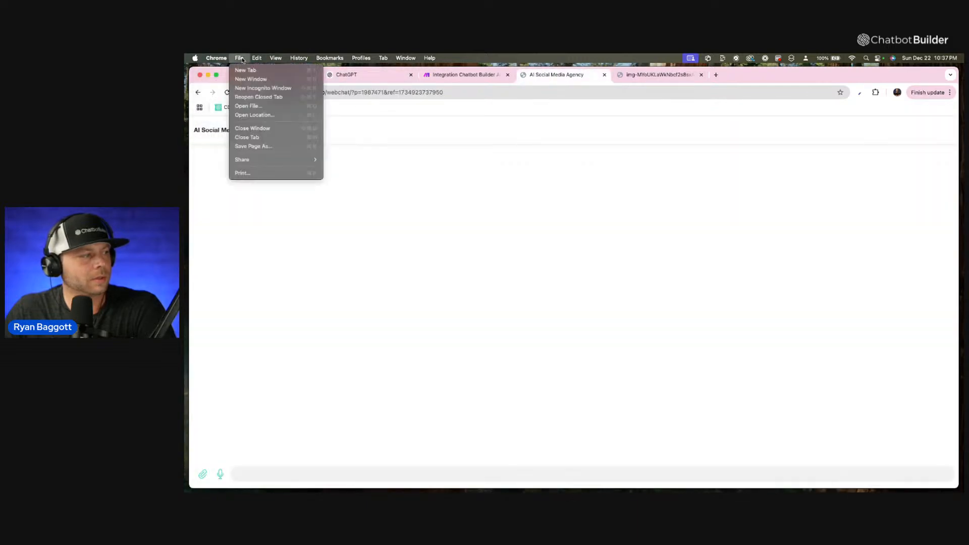
pyautogui.click(265, 97)
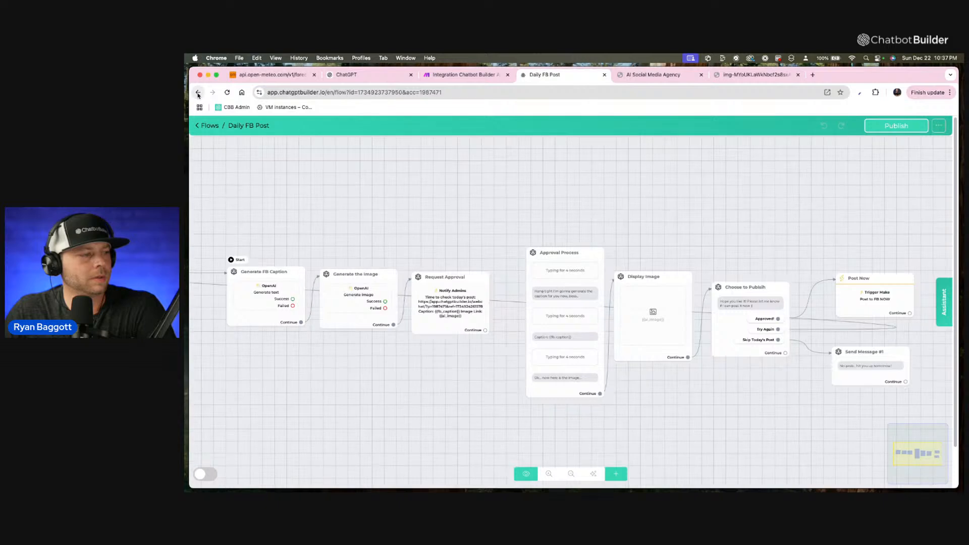
# Go back to the inbox to check the guest conversations, and look at the webchat and generated image tabs.
pyautogui.click(198, 93)
pyautogui.click(222, 168)
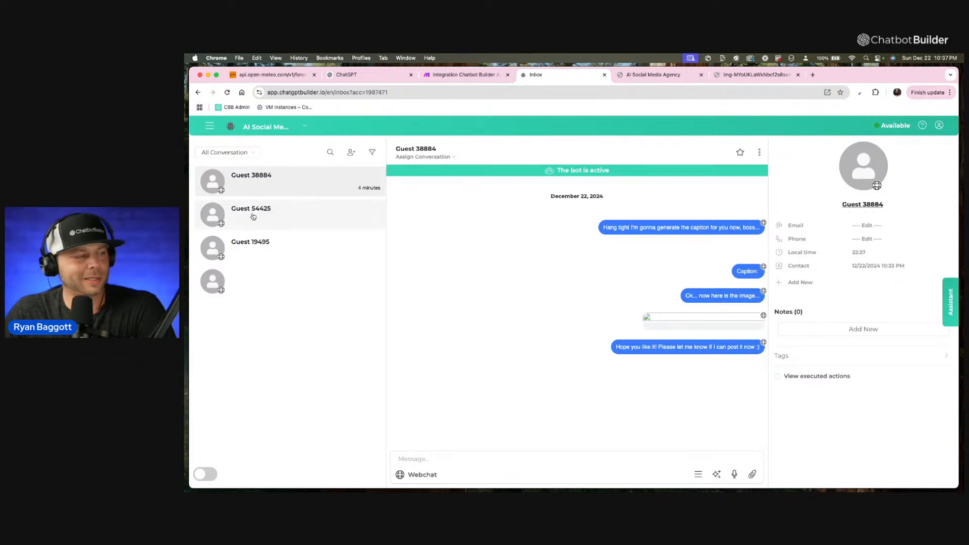
pyautogui.click(669, 75)
pyautogui.click(750, 76)
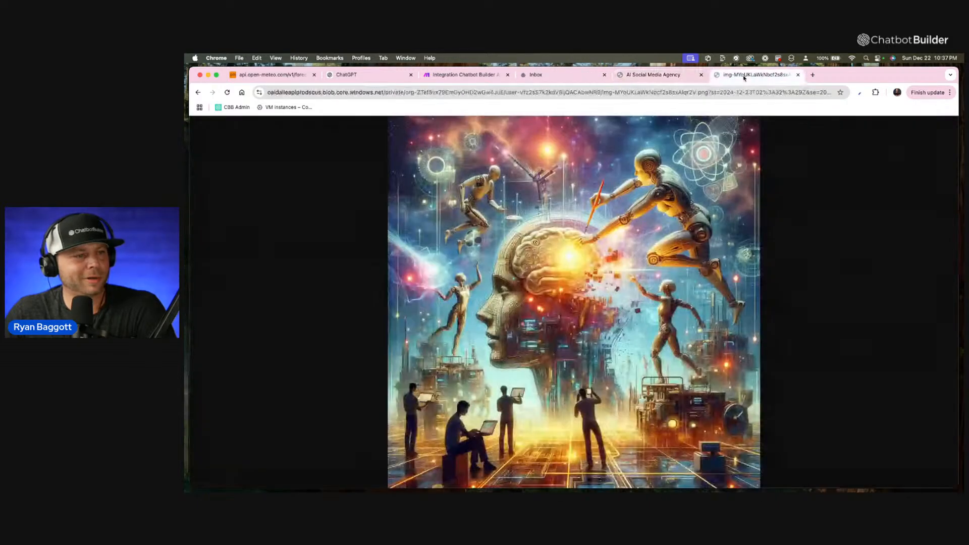
pyautogui.click(673, 75)
pyautogui.click(544, 76)
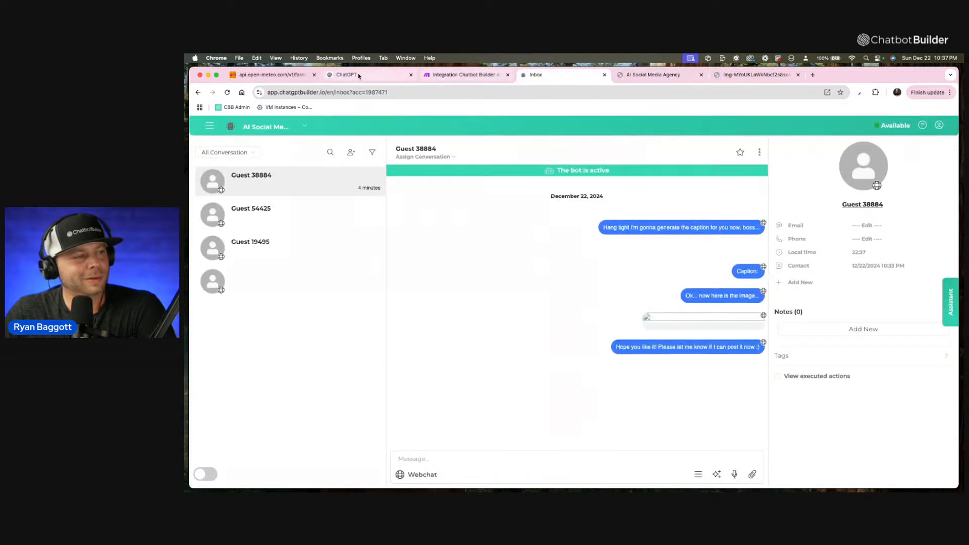
# Open the detailed contact information of the first guest in the inbox and copy the contact ID.
pyautogui.click(454, 75)
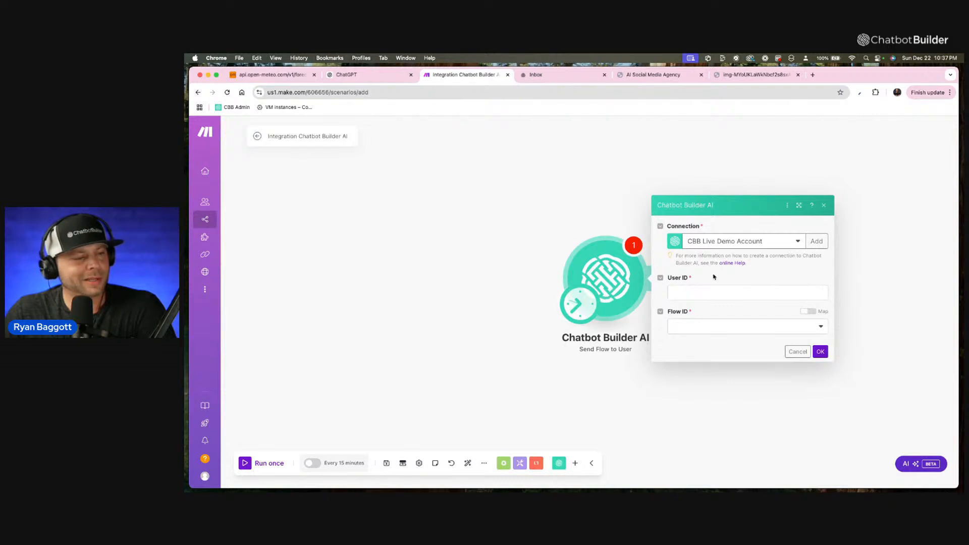
pyautogui.click(553, 80)
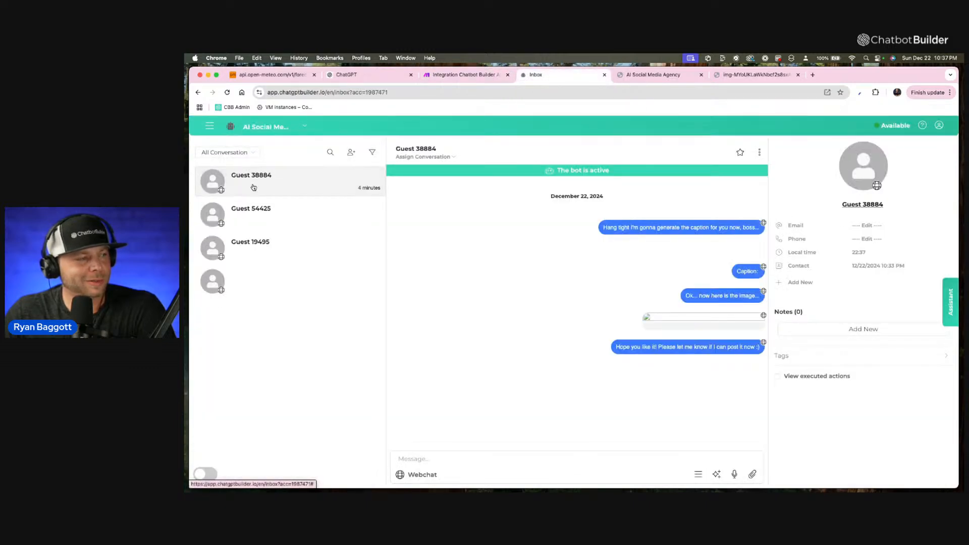
pyautogui.click(210, 127)
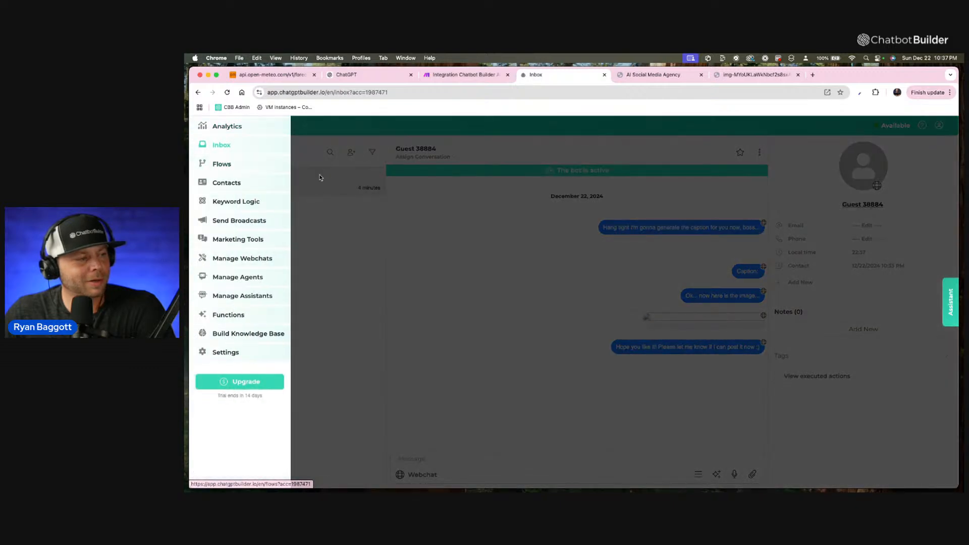
pyautogui.click(319, 177)
pyautogui.click(865, 210)
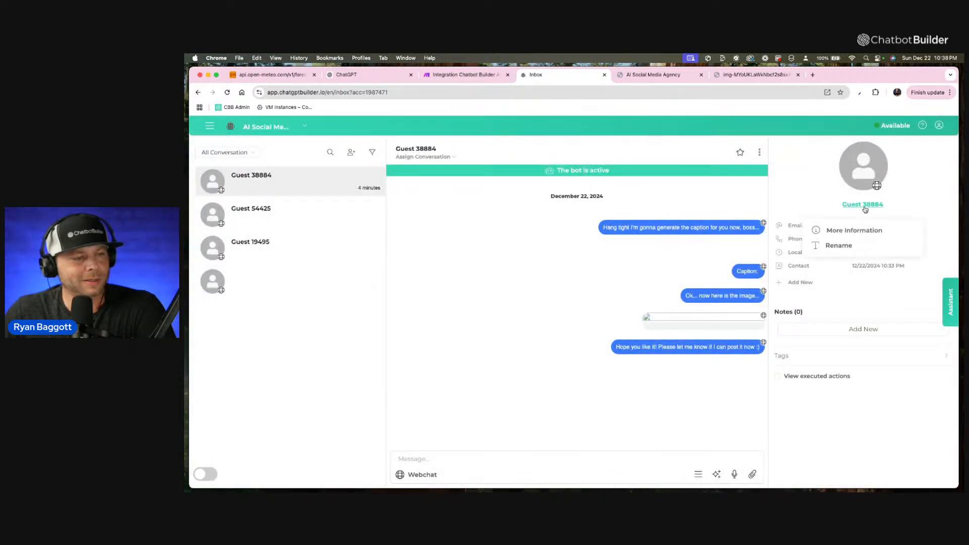
pyautogui.click(864, 230)
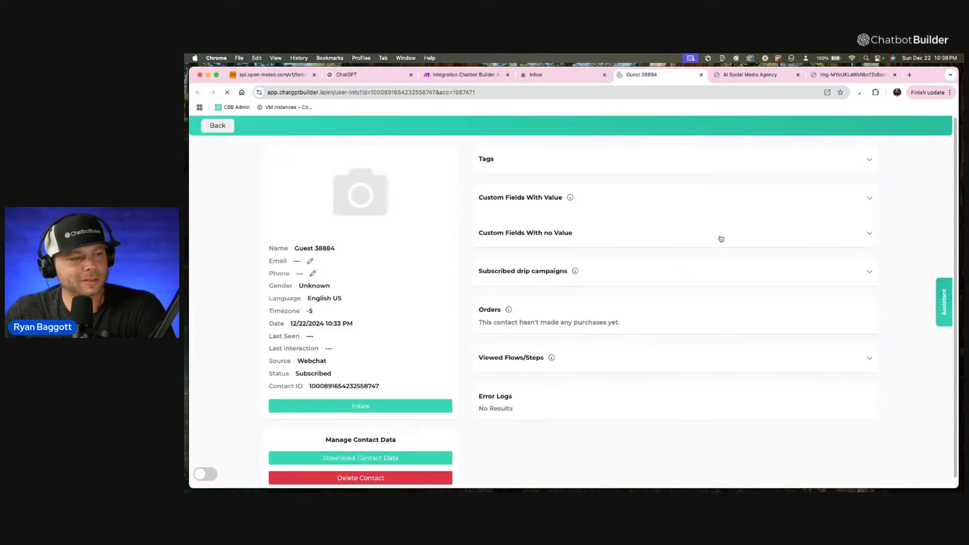
pyautogui.moveTo(378, 385); pyautogui.dragTo(304, 388)
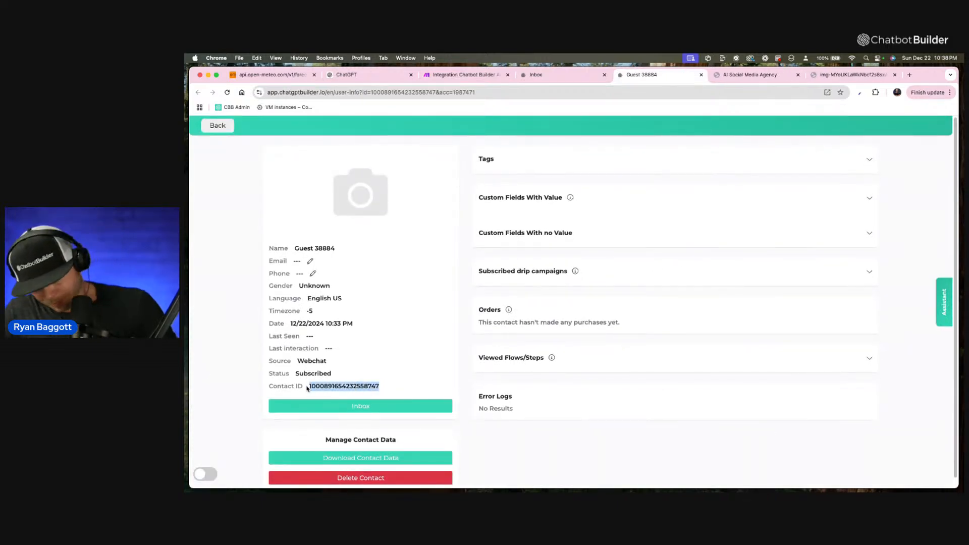
pyautogui.press('super+c')
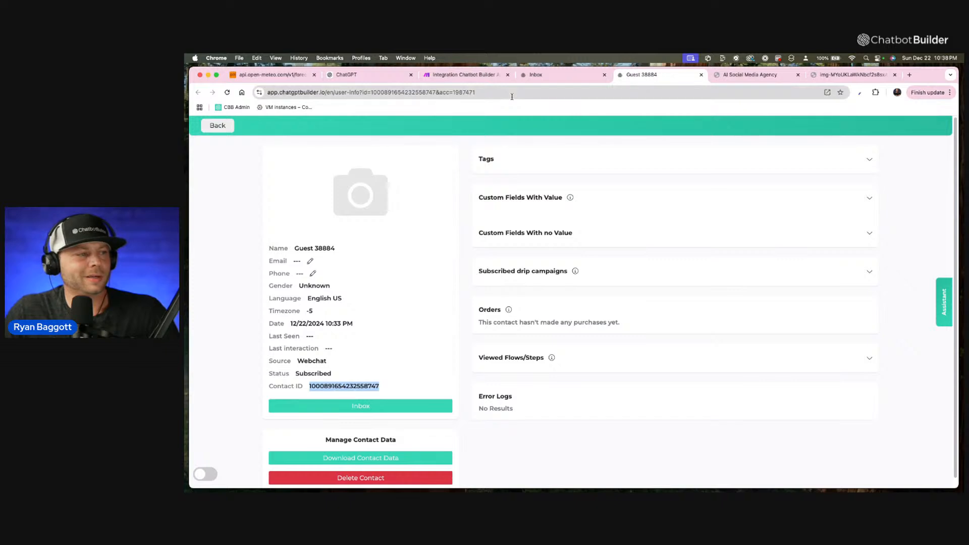
# In the Make scenario, set the Send Flow to User module's User ID to the copied contact ID and its flow to Daily FB Post.
pyautogui.click(482, 78)
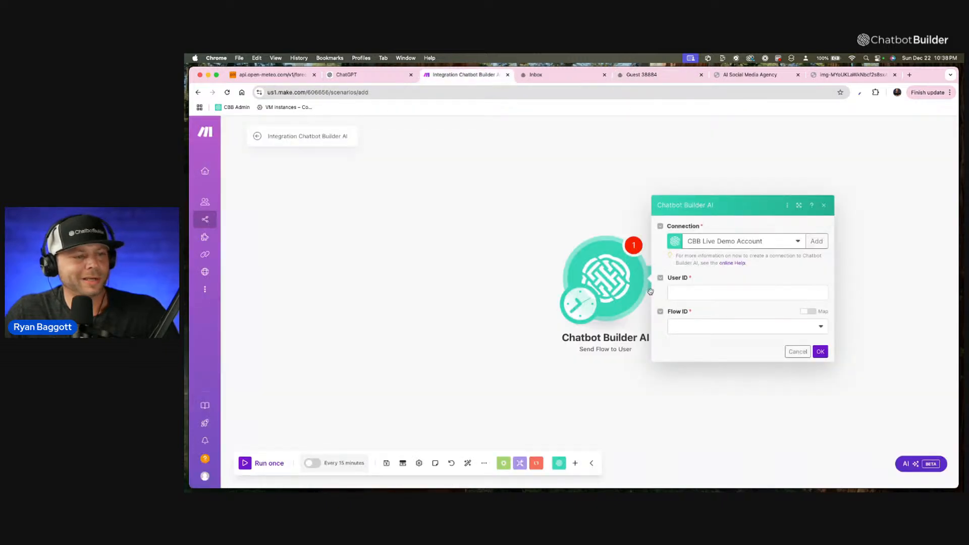
pyautogui.click(676, 293)
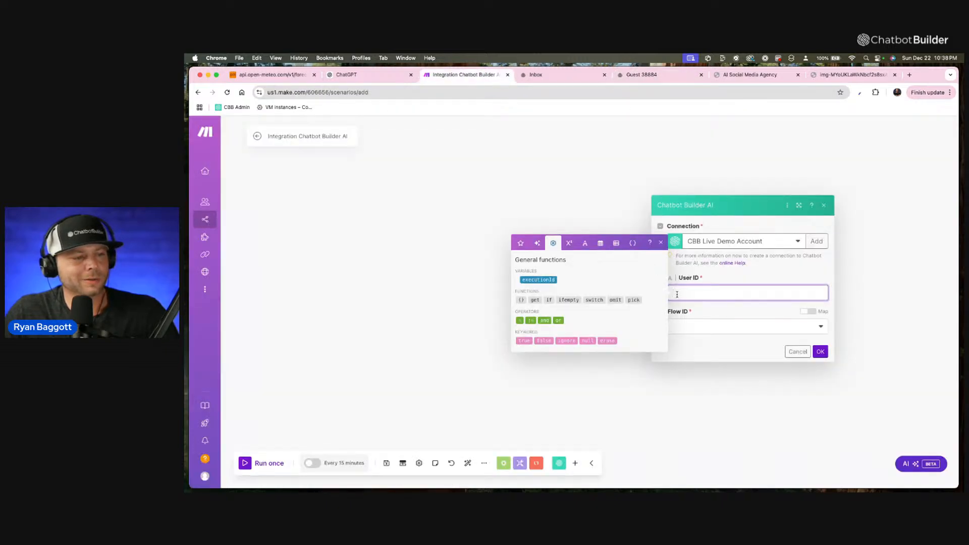
pyautogui.press('super+v')
pyautogui.click(696, 324)
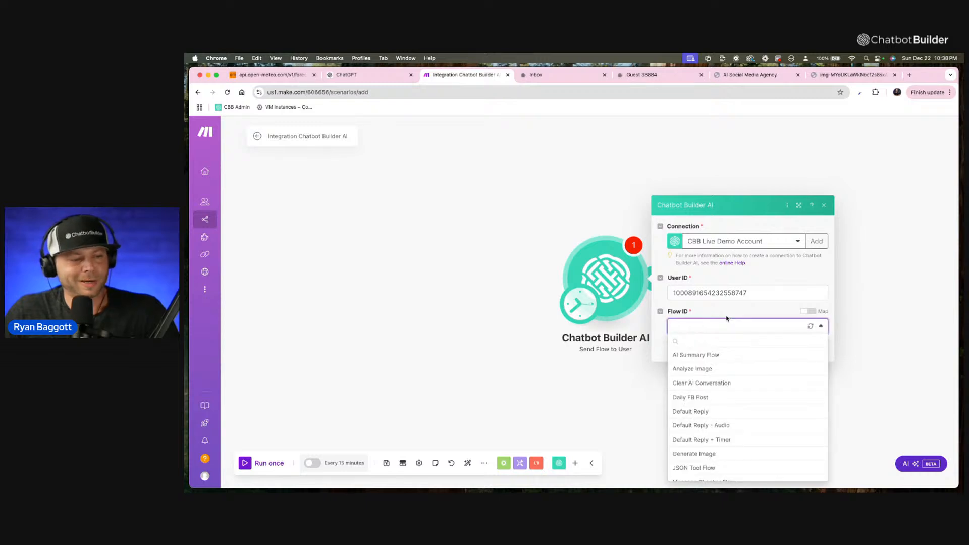
pyautogui.click(716, 401)
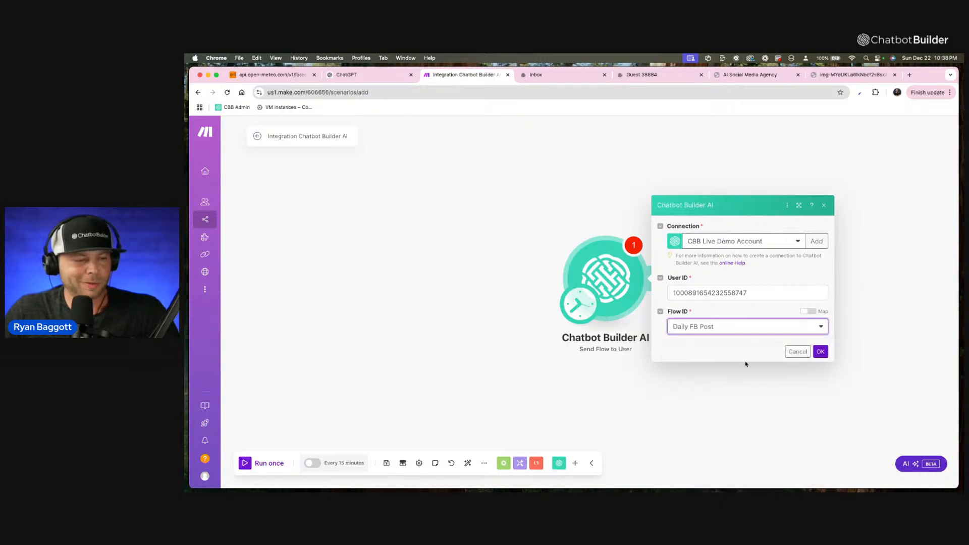
pyautogui.click(820, 351)
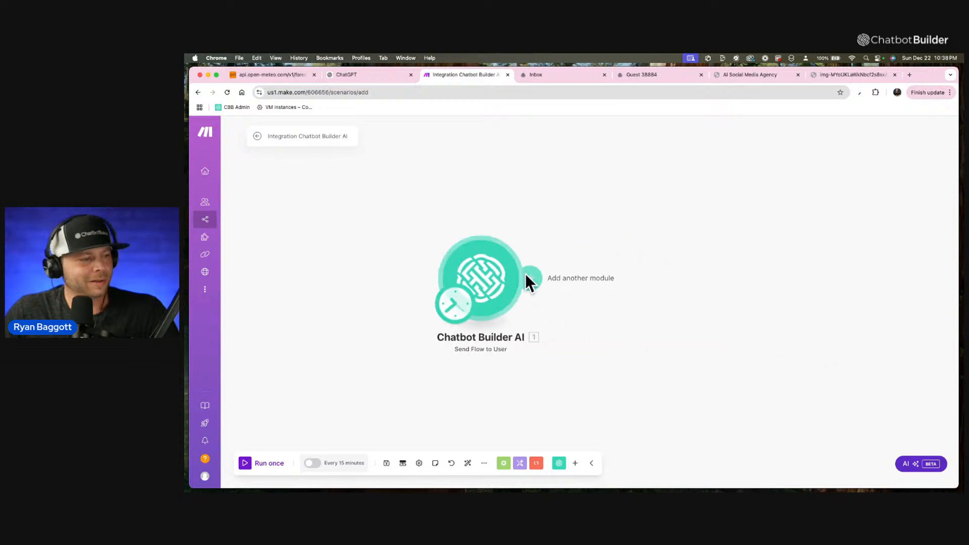
# Add a Facebook Pages "Create a Post" module after the Chatbot Builder AI module, finding the app by searching for "face".
pyautogui.click(531, 276)
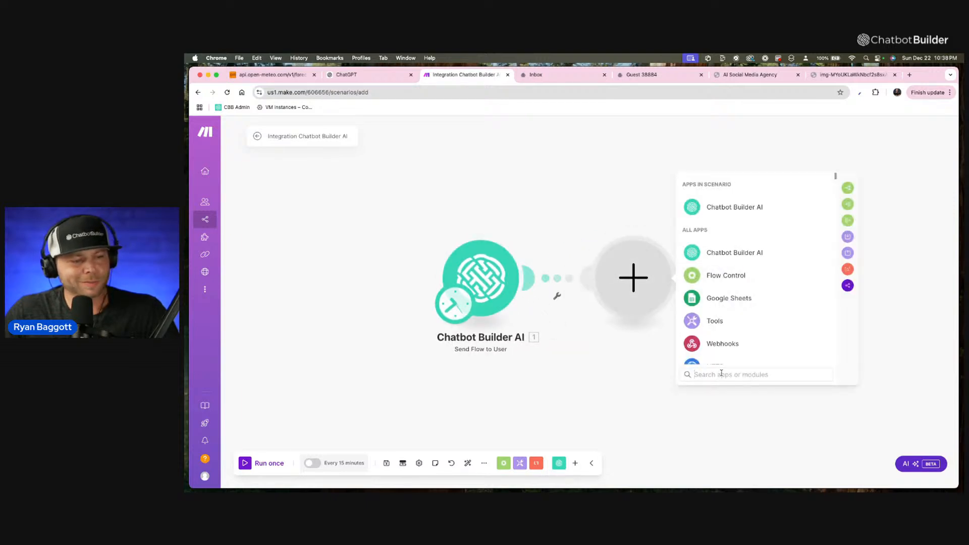
pyautogui.write('face')
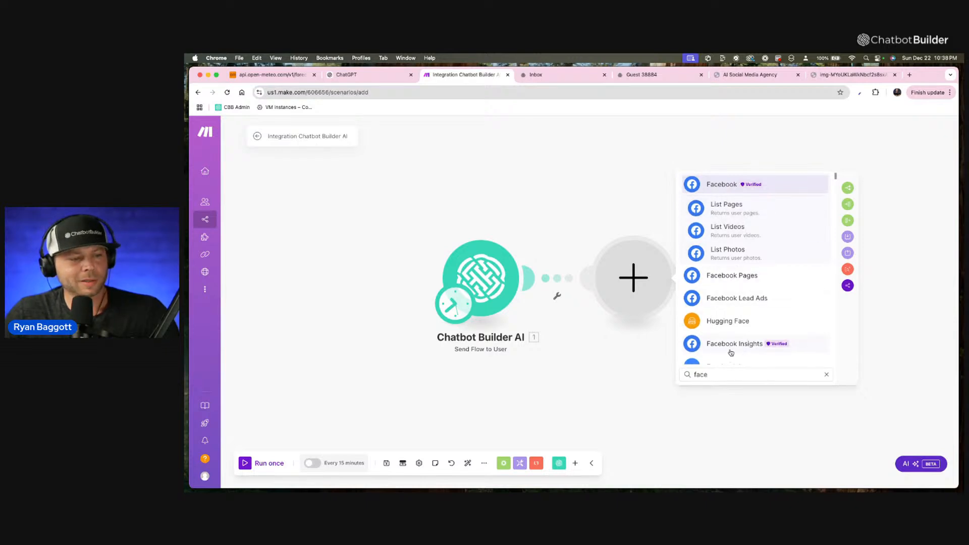
pyautogui.scroll(-1, 729, 343)
pyautogui.click(732, 276)
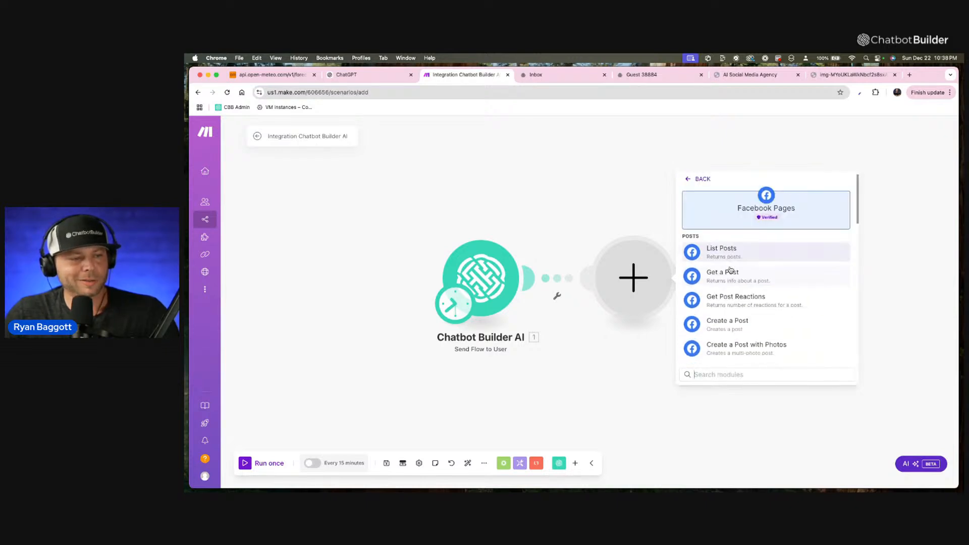
pyautogui.scroll(-1, 744, 343)
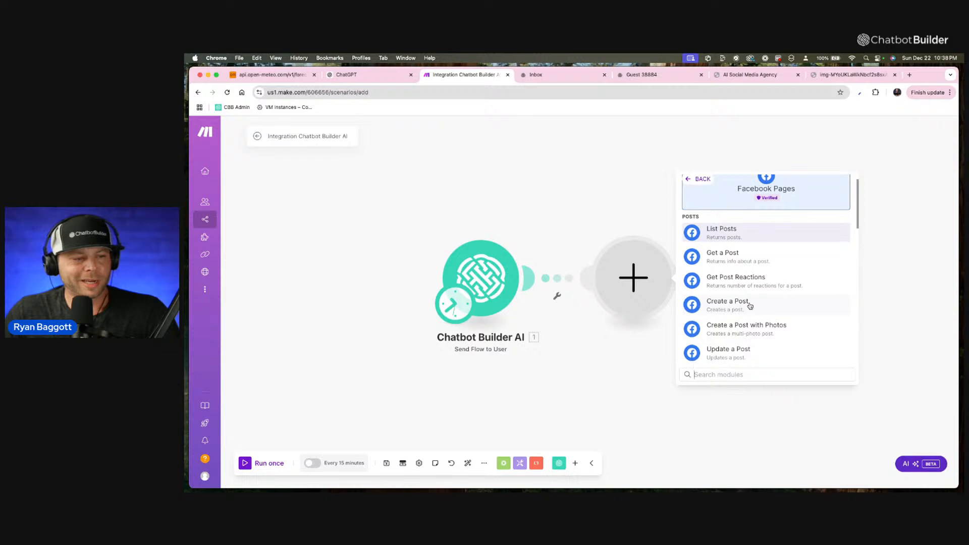
pyautogui.click(747, 304)
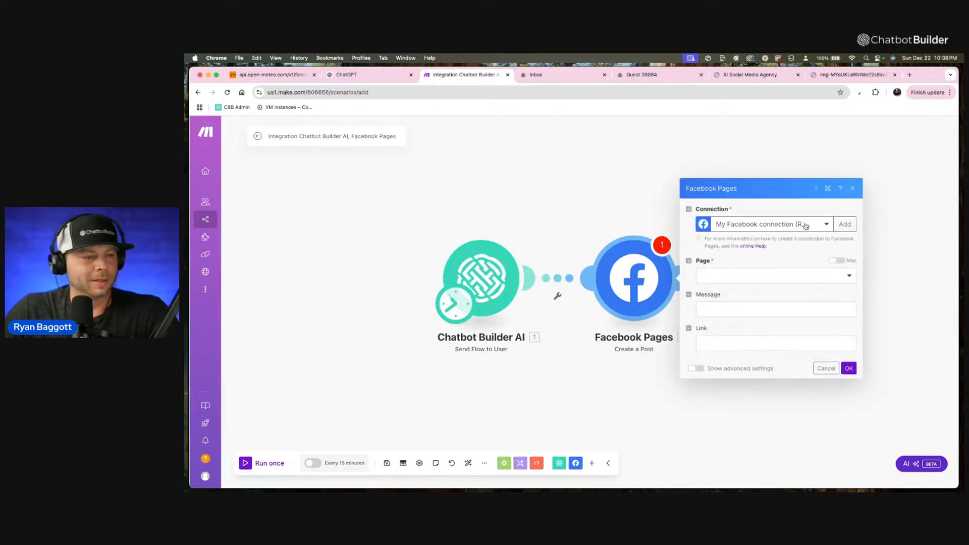
# Set the Facebook post's page to Chatbot Builder, leave message and link empty, and move the module further away from Chatbot Builder AI.
pyautogui.click(821, 274)
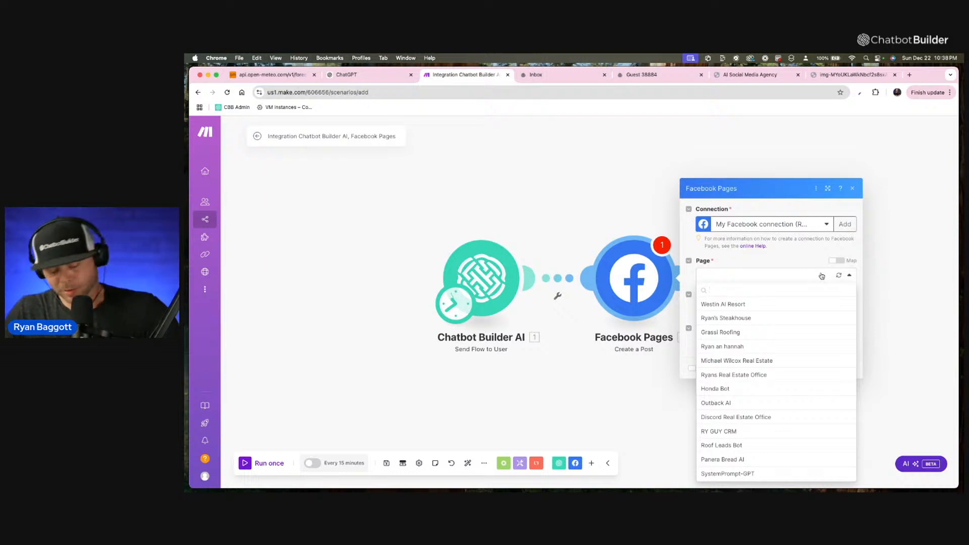
pyautogui.write('chat')
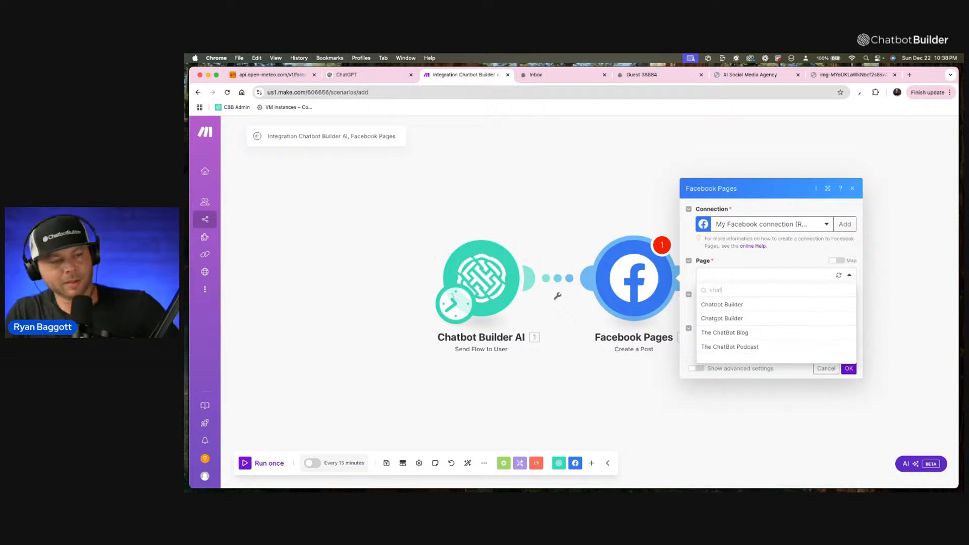
pyautogui.click(743, 305)
pyautogui.click(763, 309)
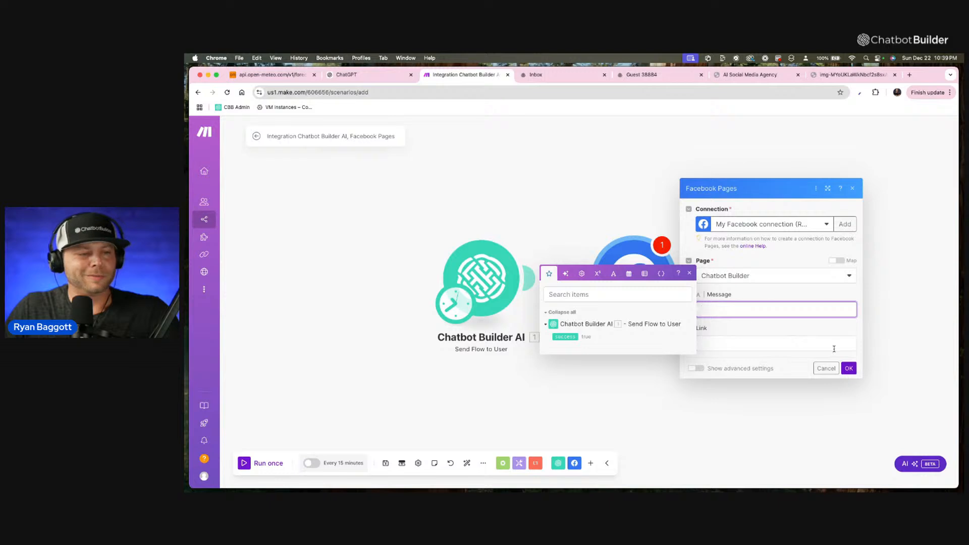
pyautogui.click(827, 338)
pyautogui.click(848, 368)
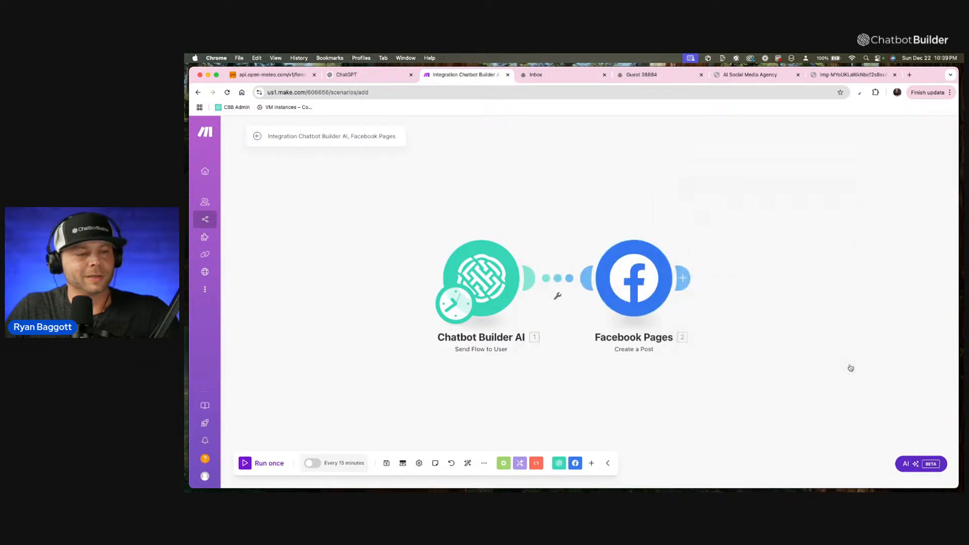
pyautogui.moveTo(654, 287); pyautogui.dragTo(813, 271)
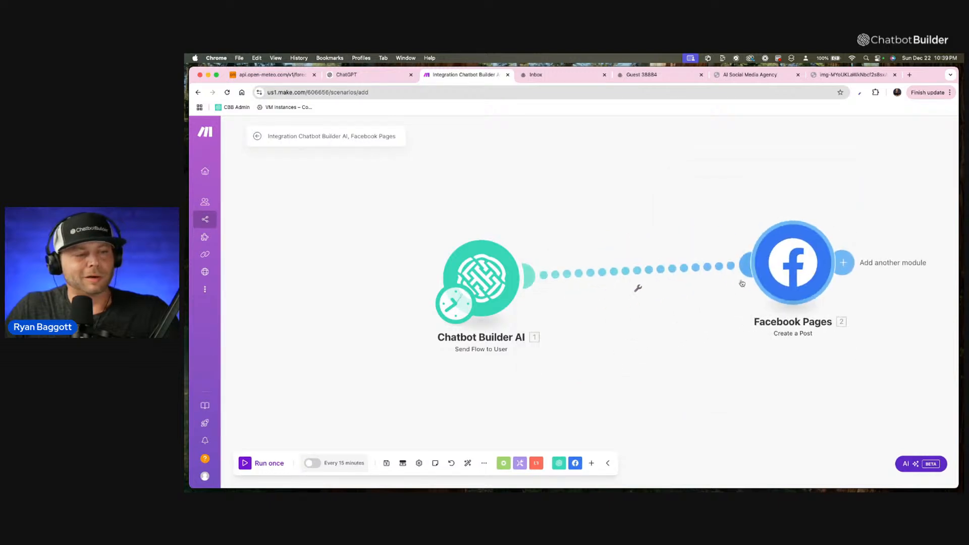
pyautogui.click(662, 274)
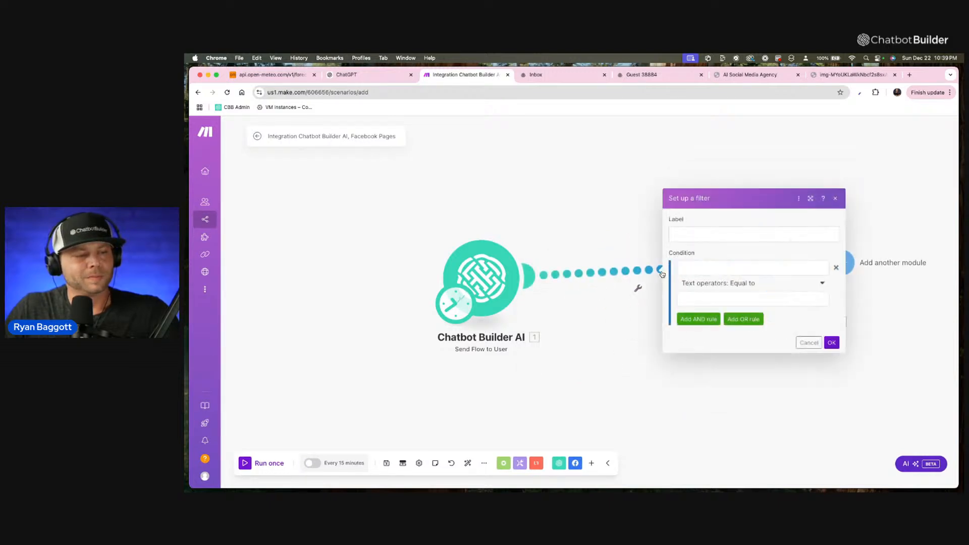
pyautogui.rightClick(631, 274)
pyautogui.click(823, 198)
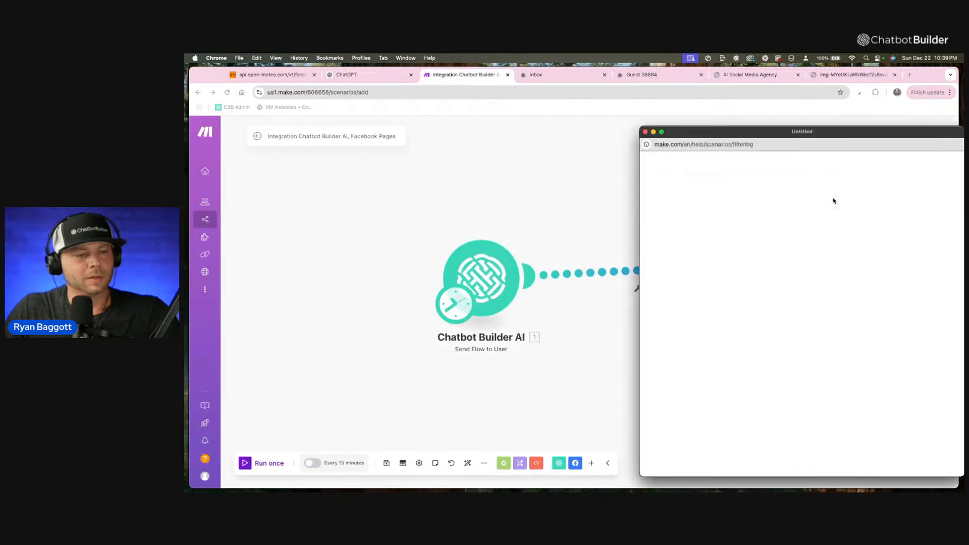
pyautogui.click(638, 132)
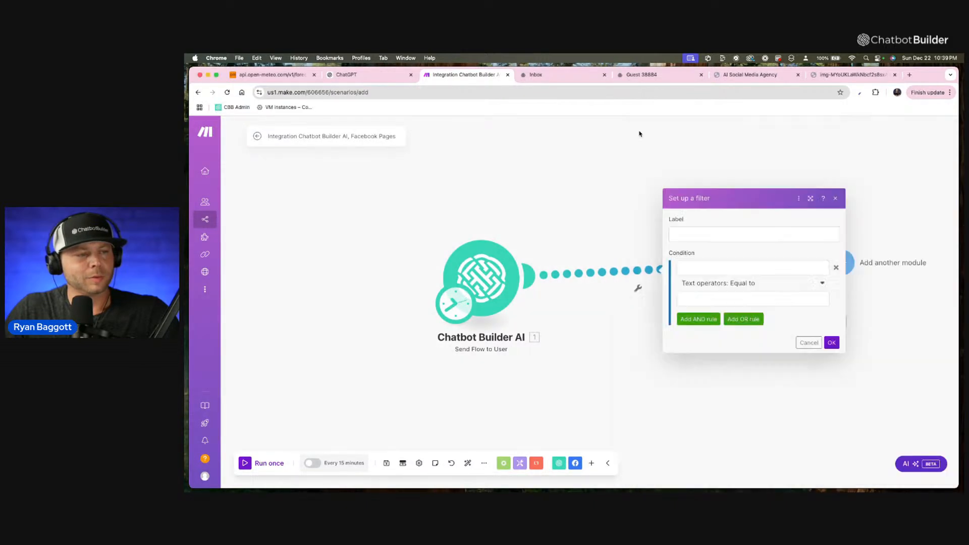
pyautogui.click(839, 198)
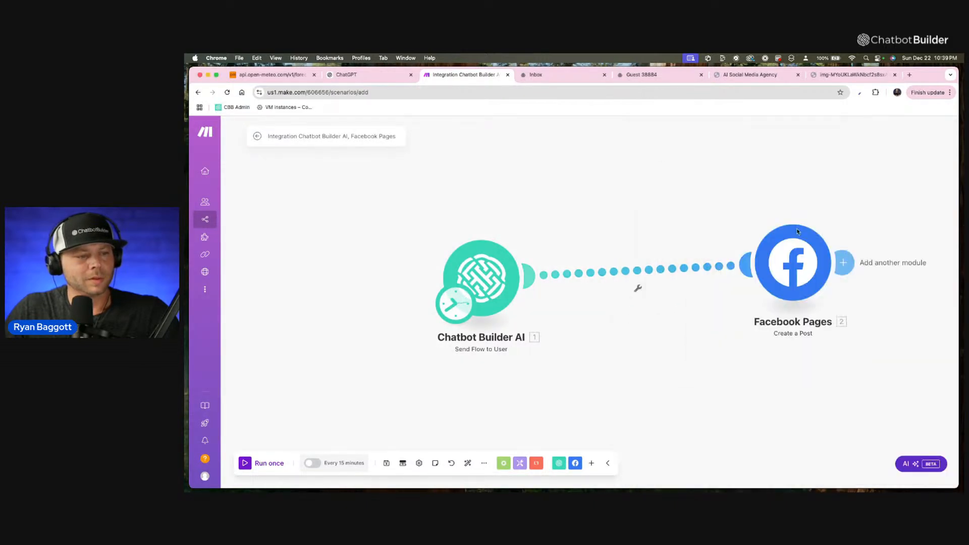
# Unlink the Facebook Pages module, run the scenario once, and review the input bundle of the Chatbot Builder AI module.
pyautogui.rightClick(665, 274)
pyautogui.click(687, 293)
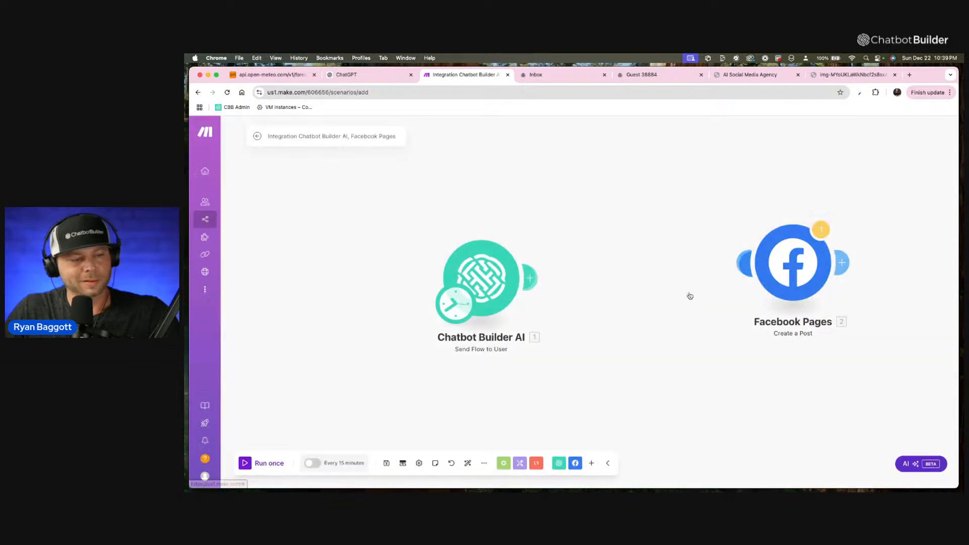
pyautogui.click(265, 464)
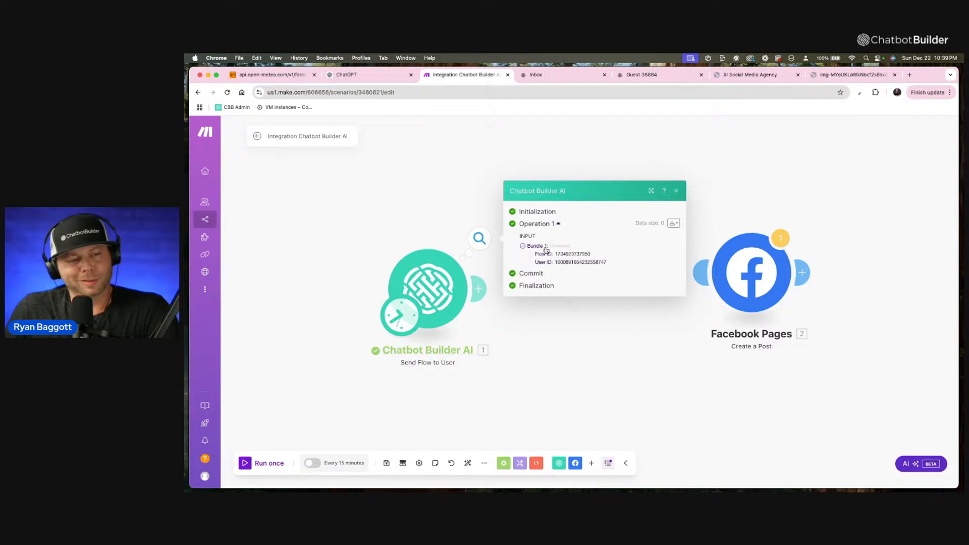
pyautogui.click(676, 191)
# Reconnect Chatbot Builder AI to Facebook Pages and check which items can be mapped into the post's Message.
pyautogui.click(477, 289)
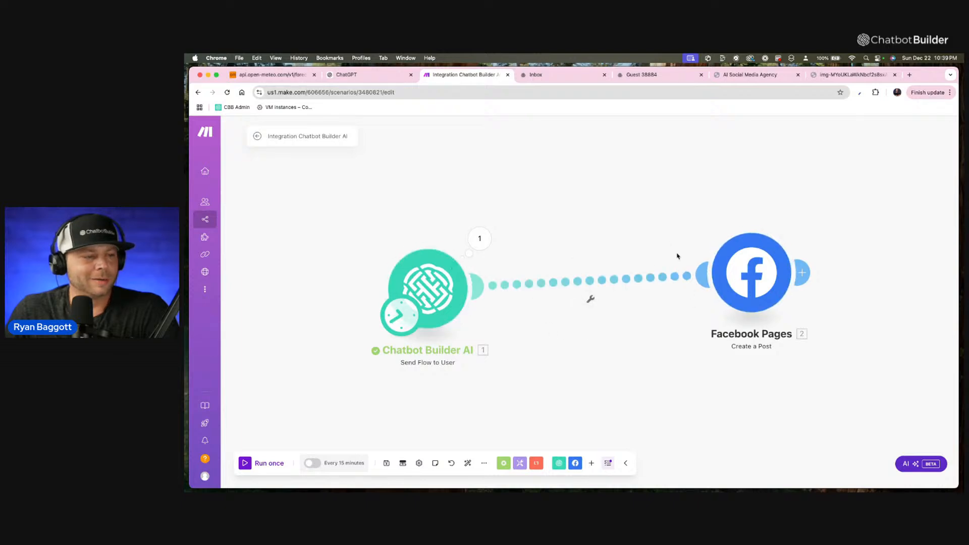
pyautogui.click(747, 272)
pyautogui.click(805, 305)
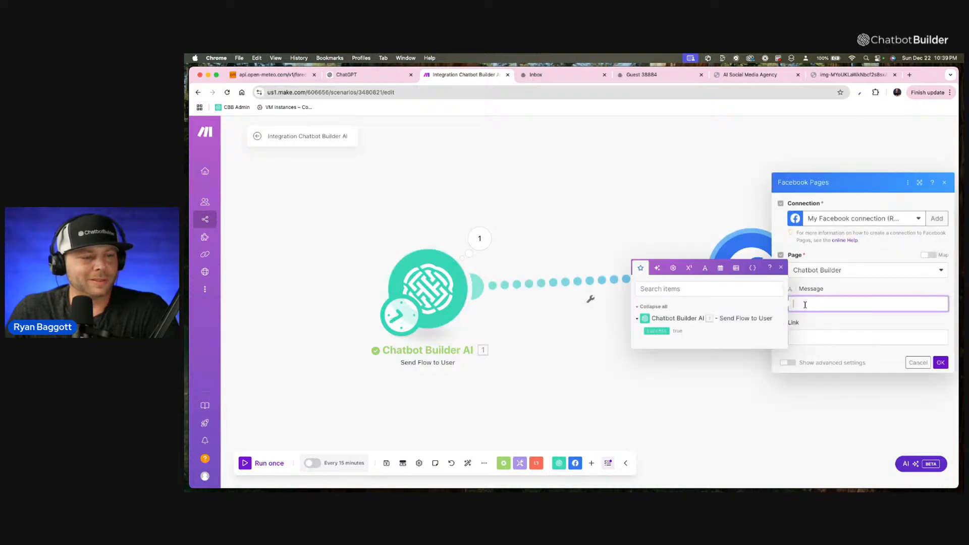
pyautogui.click(779, 268)
pyautogui.click(945, 182)
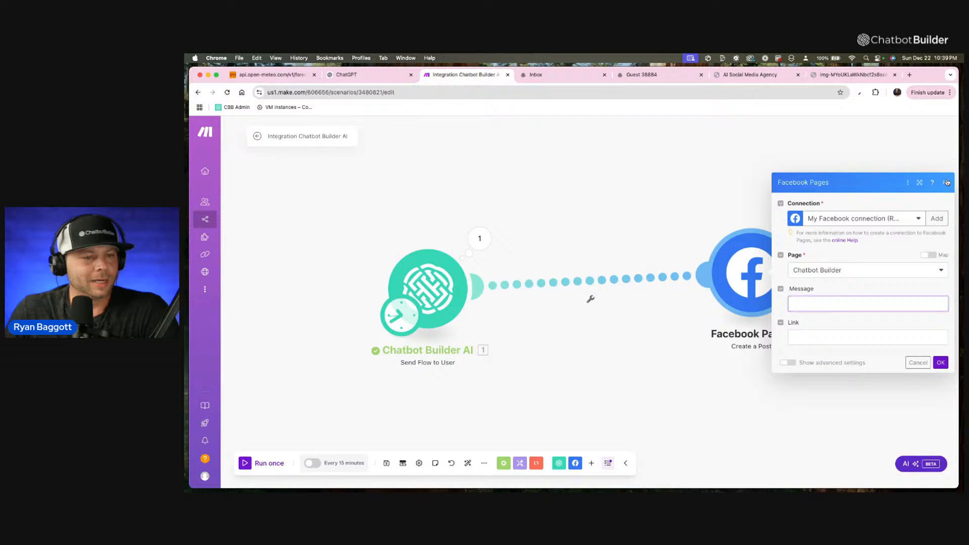
# Check the Send Flow to User module's settings and inspect its last run result.
pyautogui.click(418, 296)
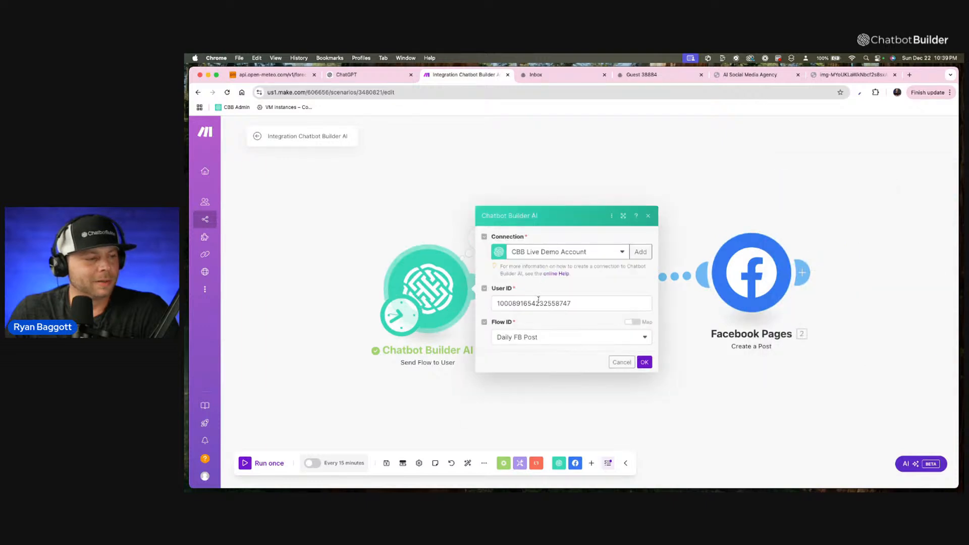
pyautogui.click(645, 362)
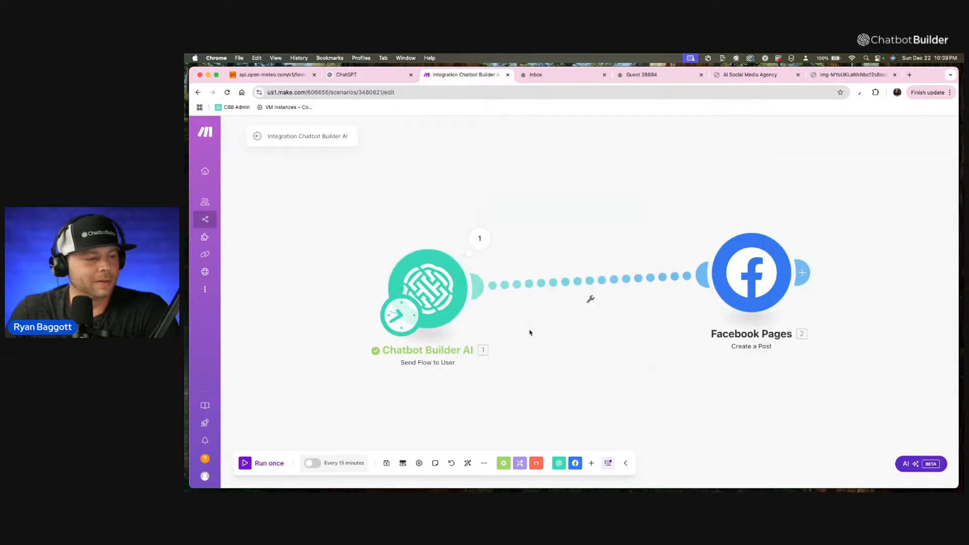
pyautogui.click(479, 238)
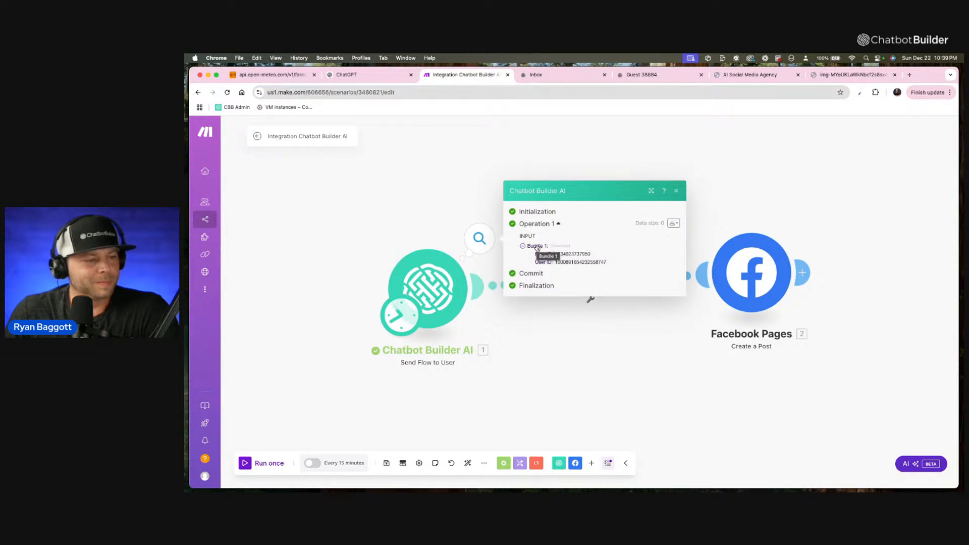
# Reload the chatbot inbox and check the second and third guest conversations.
pyautogui.click(527, 76)
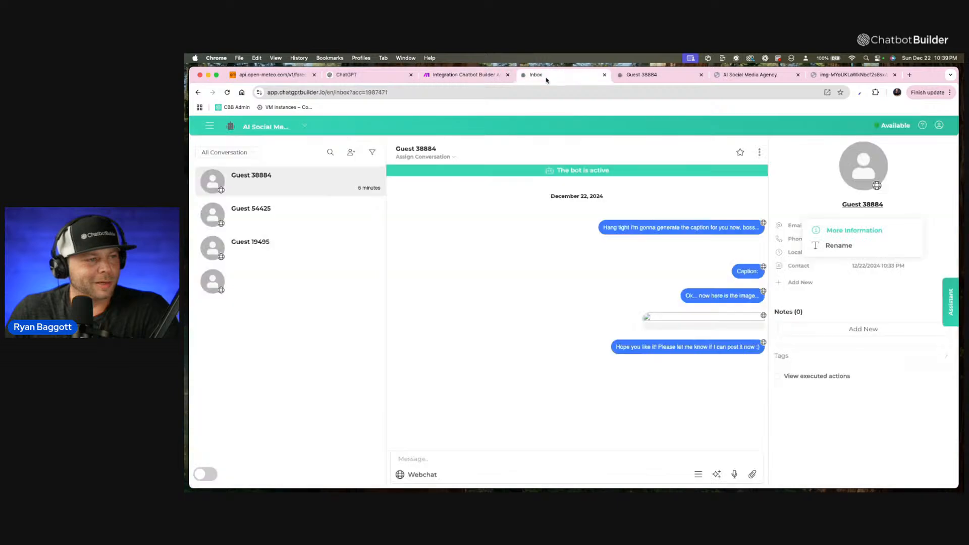
pyautogui.click(433, 95)
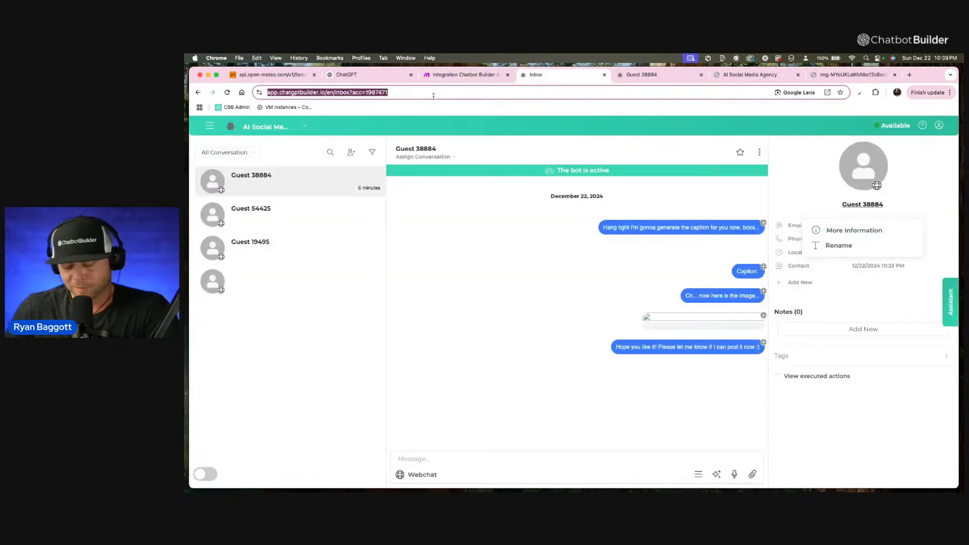
pyautogui.press('Return')
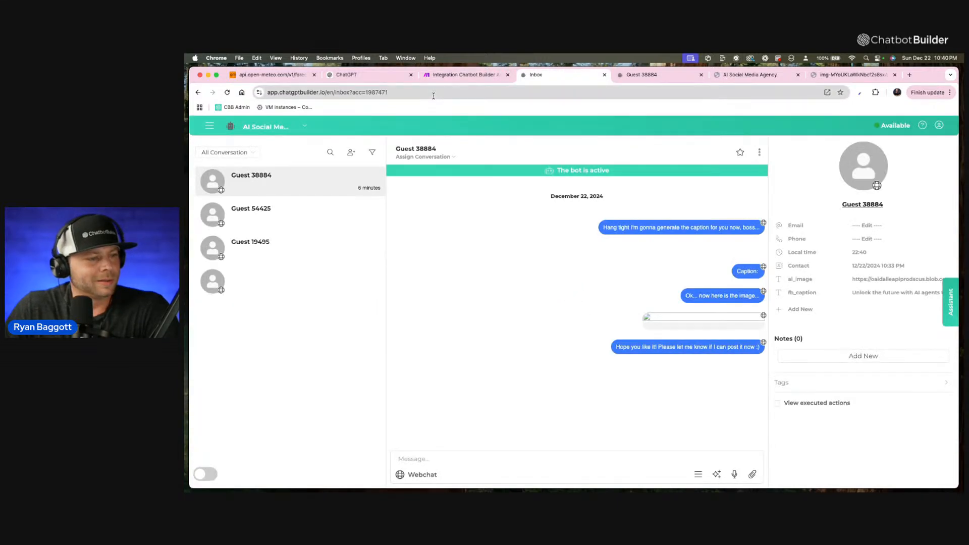
pyautogui.click(283, 212)
pyautogui.click(295, 243)
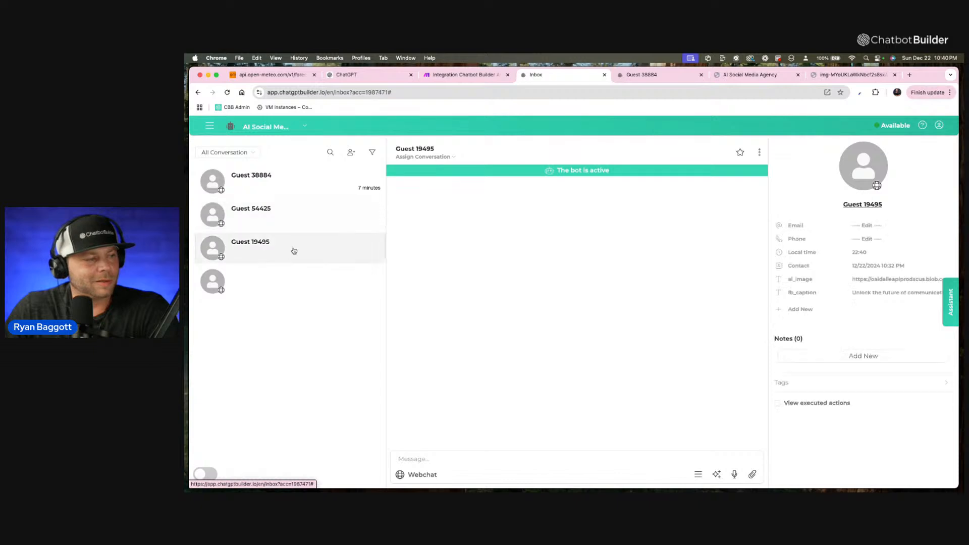
# Open the Daily FB Post flow from the flows list and look through its options.
pyautogui.click(209, 126)
pyautogui.click(230, 166)
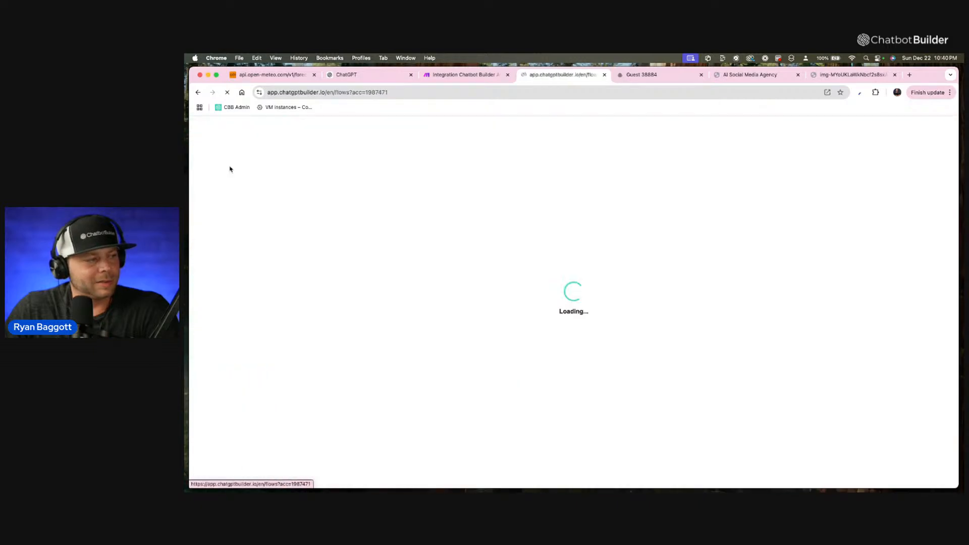
pyautogui.click(505, 390)
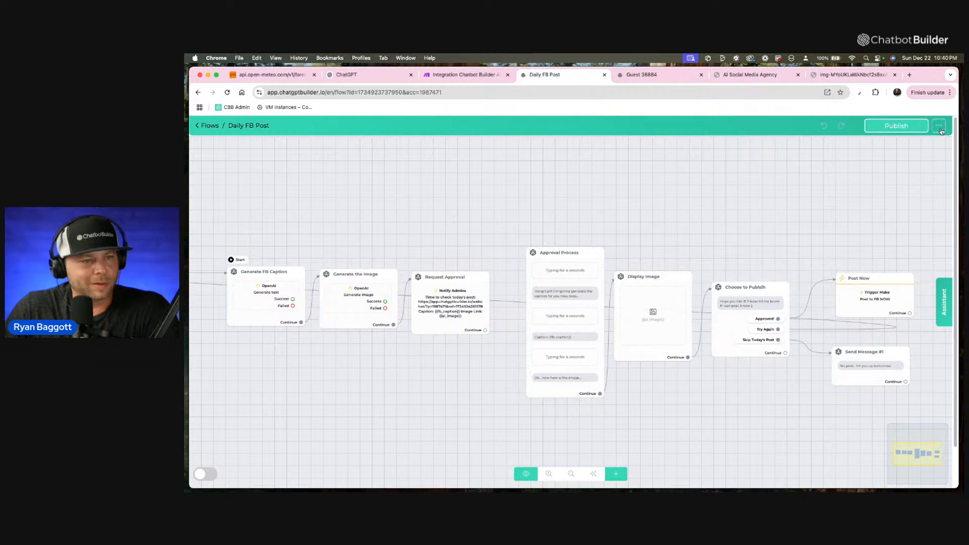
pyautogui.click(940, 129)
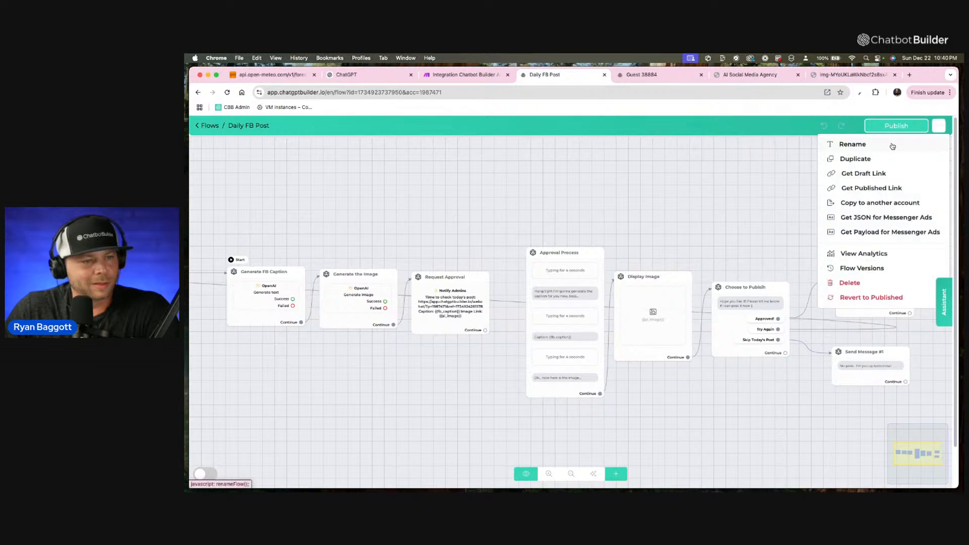
pyautogui.click(623, 207)
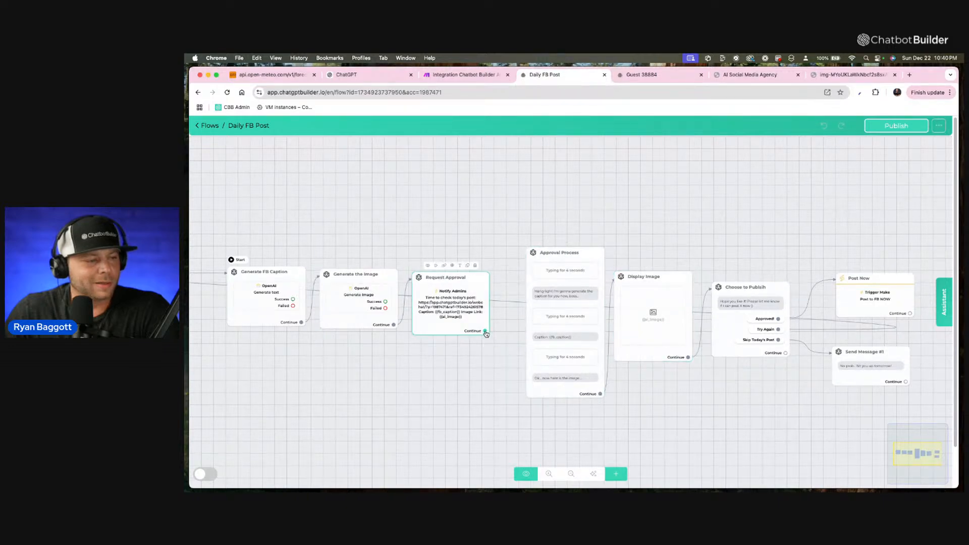
# Try linking Request Approval to Display Image with Approval Process moved aside, and look at the content types Display Image can add.
pyautogui.moveTo(582, 297); pyautogui.dragTo(770, 158)
pyautogui.moveTo(460, 321); pyautogui.dragTo(506, 321)
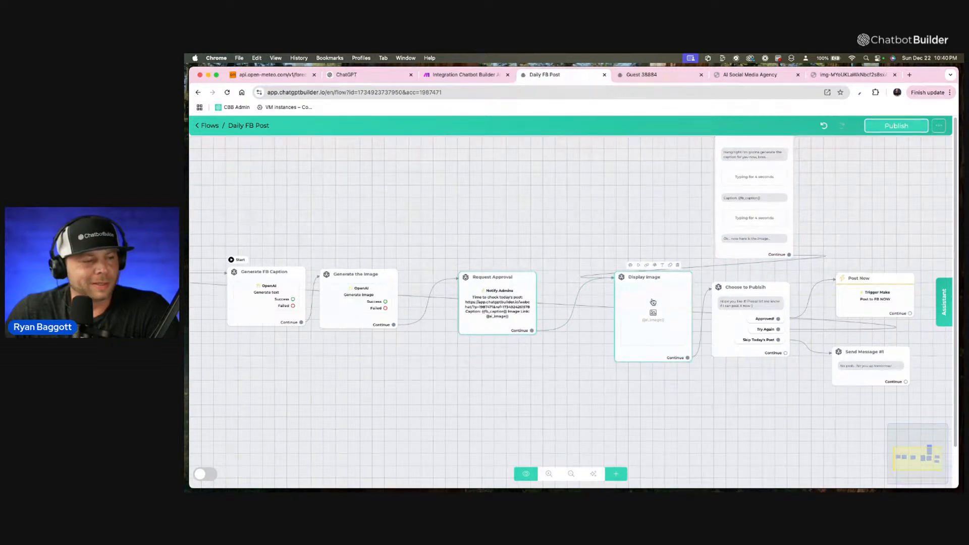
pyautogui.click(653, 302)
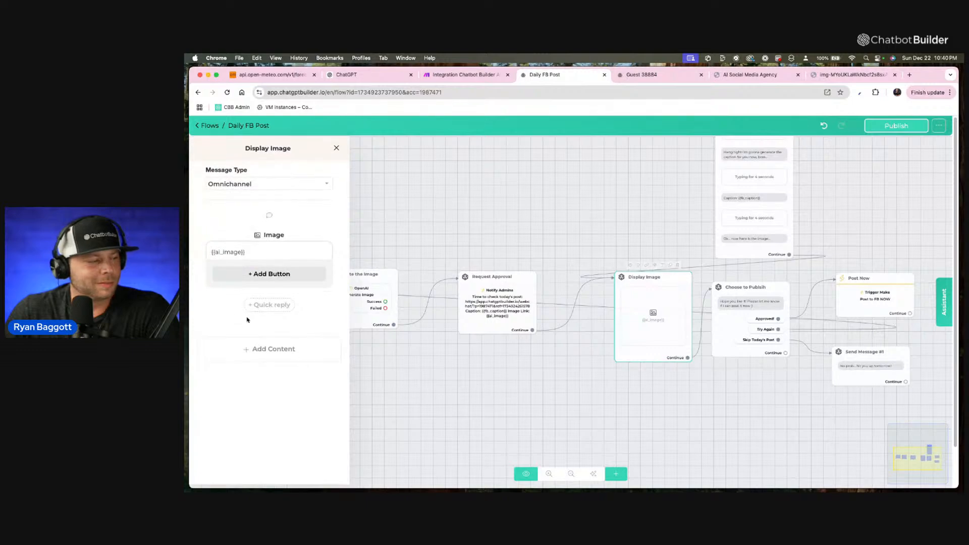
pyautogui.click(291, 355)
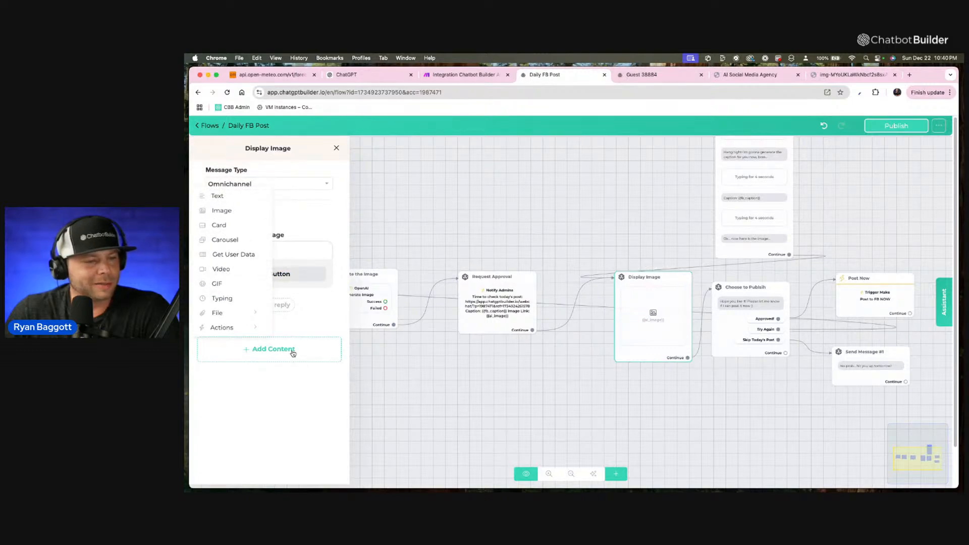
pyautogui.doubleClick(552, 184)
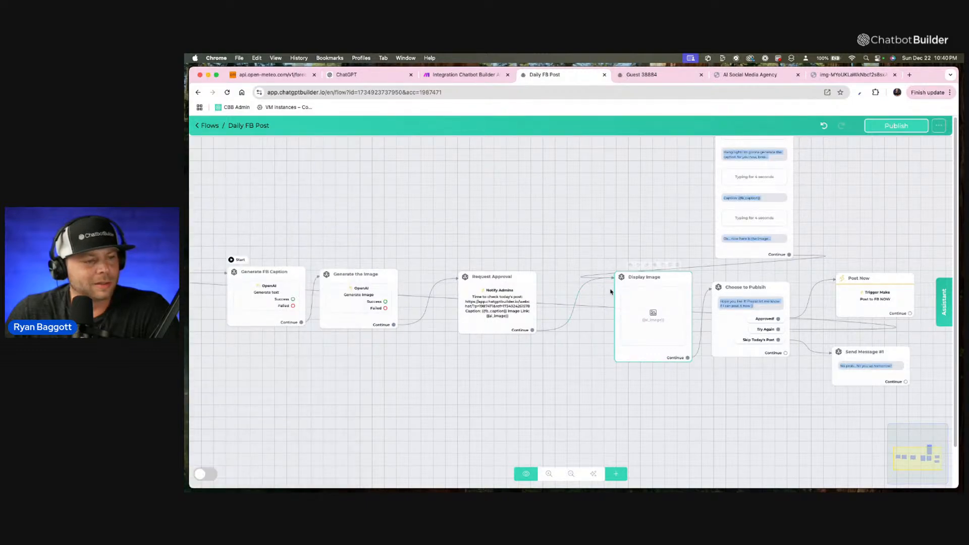
# Bring the Approval Process block back beside Request Approval and connect Request Approval's Continue output to it.
pyautogui.moveTo(736, 173); pyautogui.dragTo(567, 222)
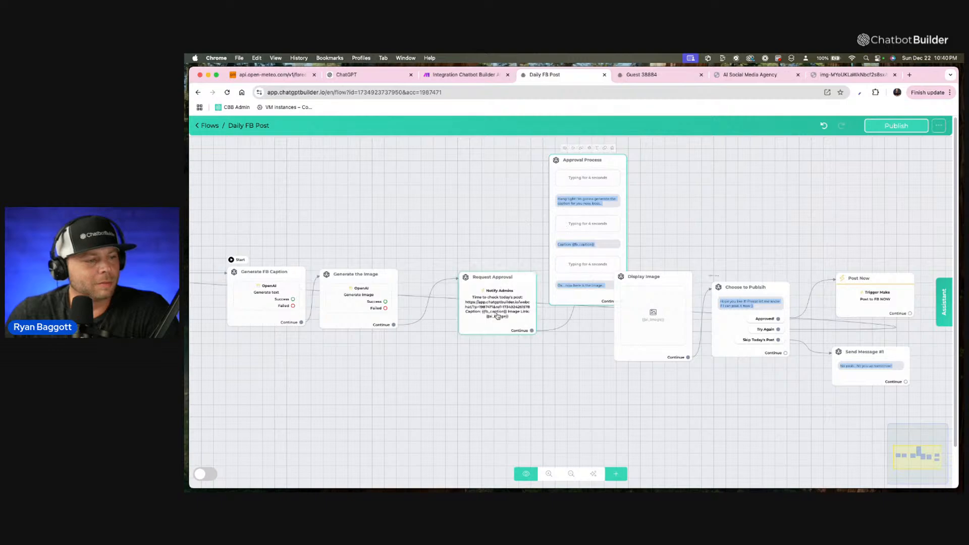
pyautogui.moveTo(498, 314); pyautogui.dragTo(560, 175)
pyautogui.moveTo(411, 216); pyautogui.dragTo(465, 317)
pyautogui.moveTo(578, 159); pyautogui.dragTo(558, 199)
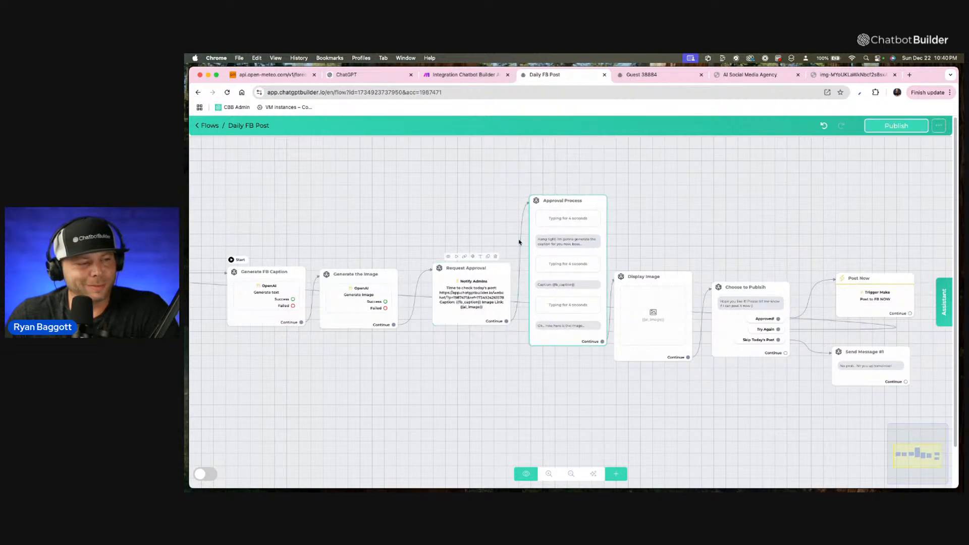
# Realign the Display Image, Choose to Publish, Post Now and Send Message #1 blocks after Approval Process, and publish the flow.
pyautogui.moveTo(652, 280); pyautogui.dragTo(672, 238)
pyautogui.moveTo(742, 287); pyautogui.dragTo(751, 237)
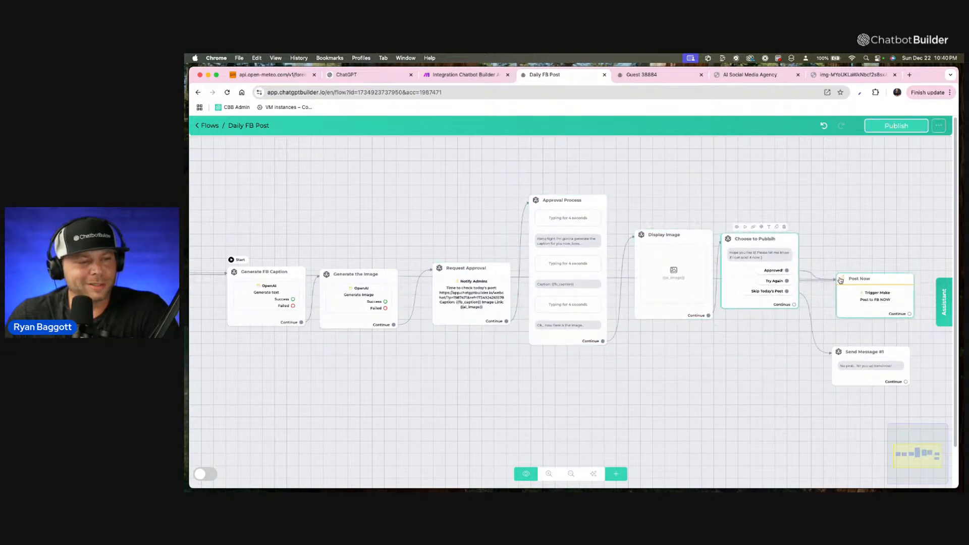
pyautogui.moveTo(851, 284); pyautogui.dragTo(851, 249)
pyautogui.moveTo(854, 368); pyautogui.dragTo(873, 327)
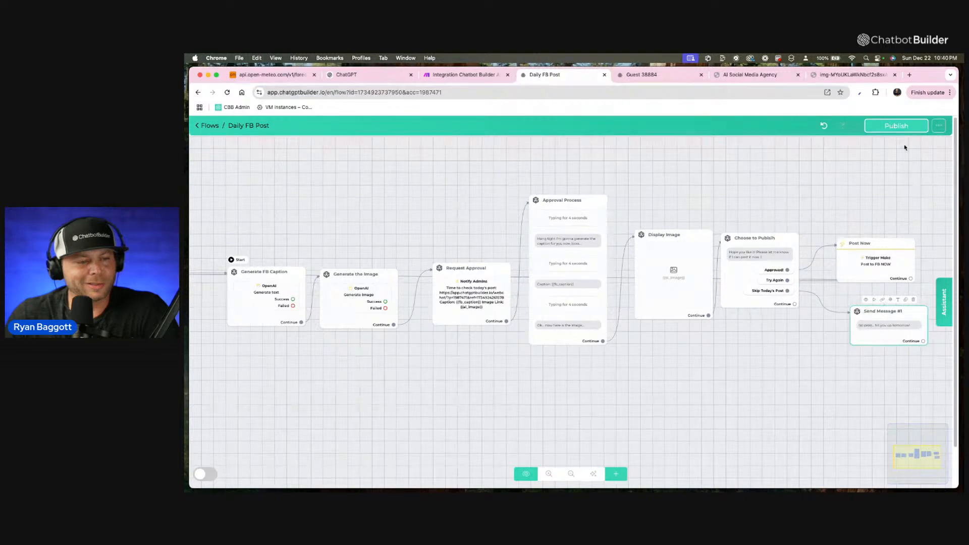
pyautogui.click(913, 126)
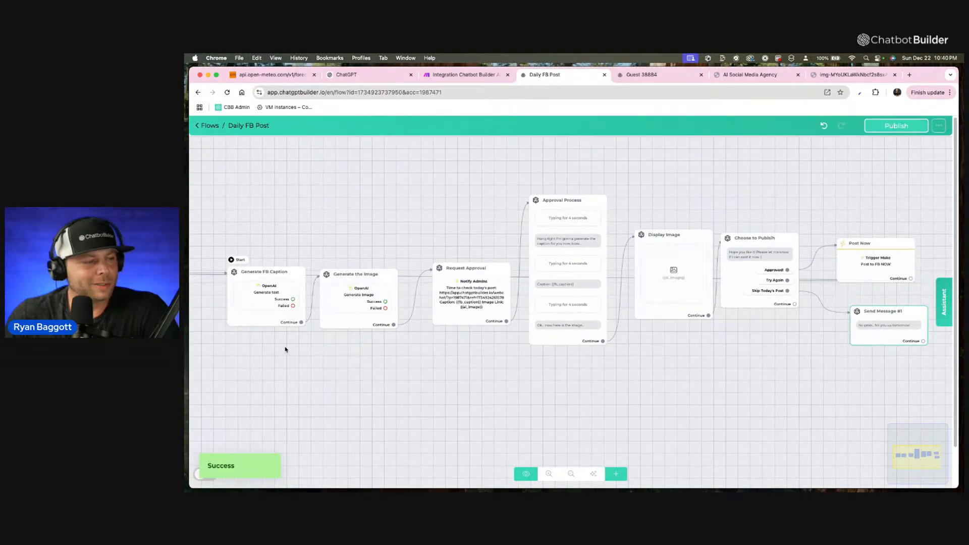
# Preview the Daily FB Post flow from the Generate FB Caption block in the Webchat channel.
pyautogui.moveTo(260, 276)
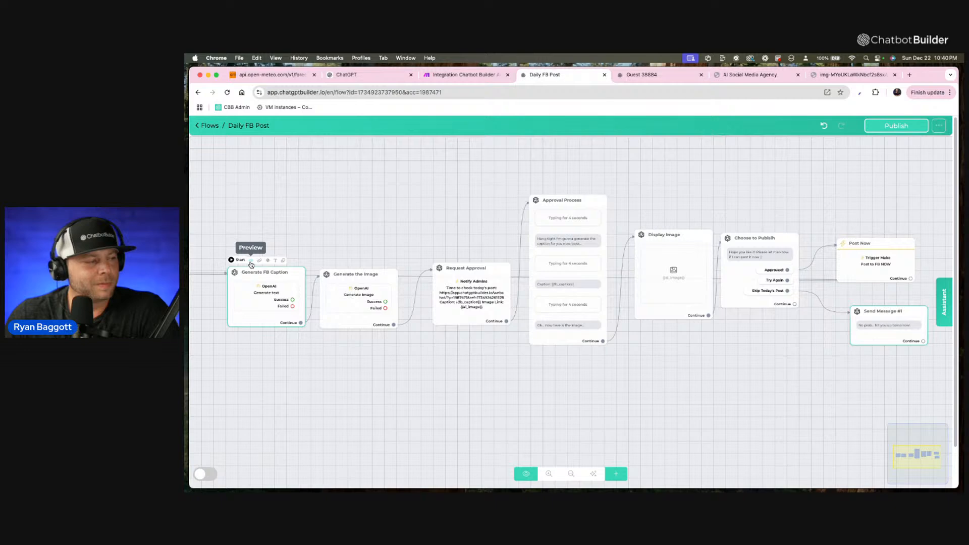
pyautogui.click(256, 263)
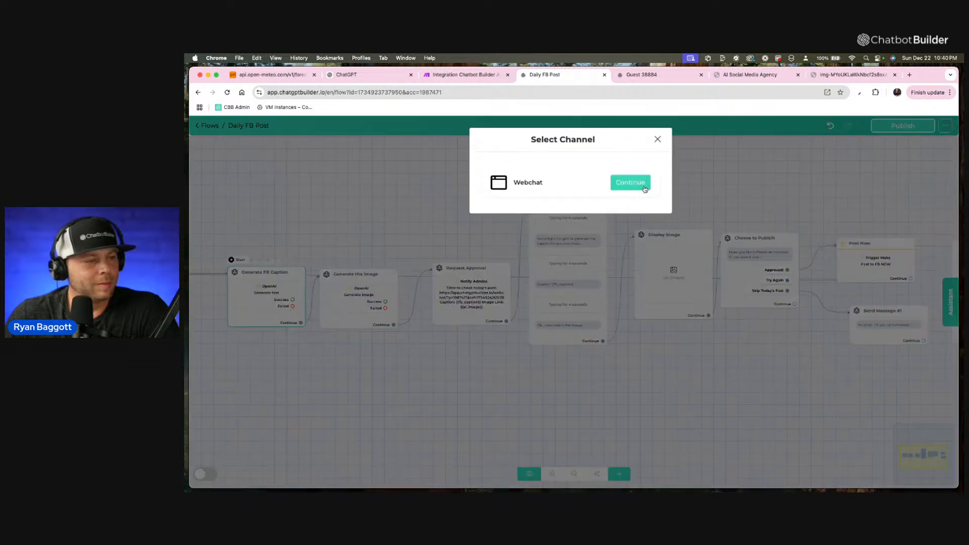
pyautogui.click(637, 183)
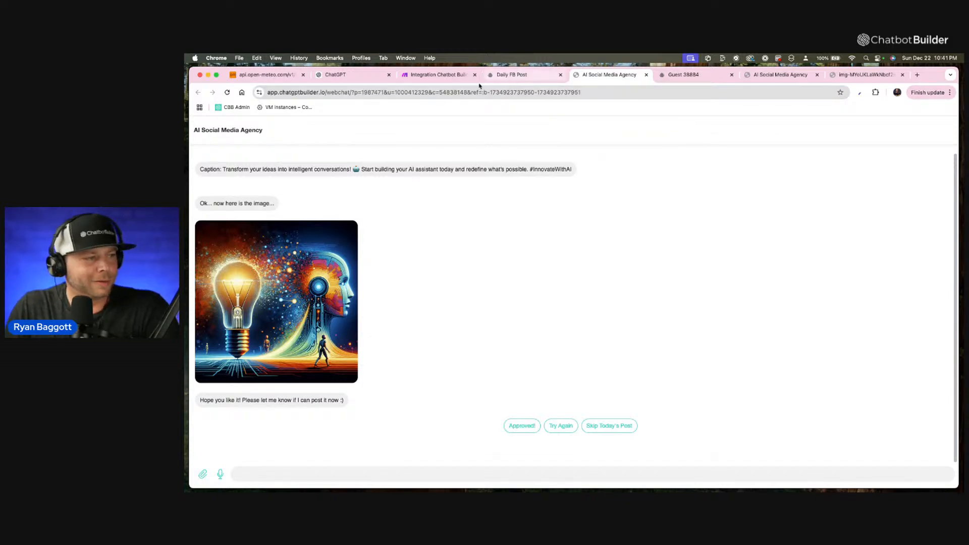
# Switch to the Make scenario Integration Chatbot Builder AI, keep the page without reloading, and save the scenario.
pyautogui.click(447, 74)
pyautogui.press('Return')
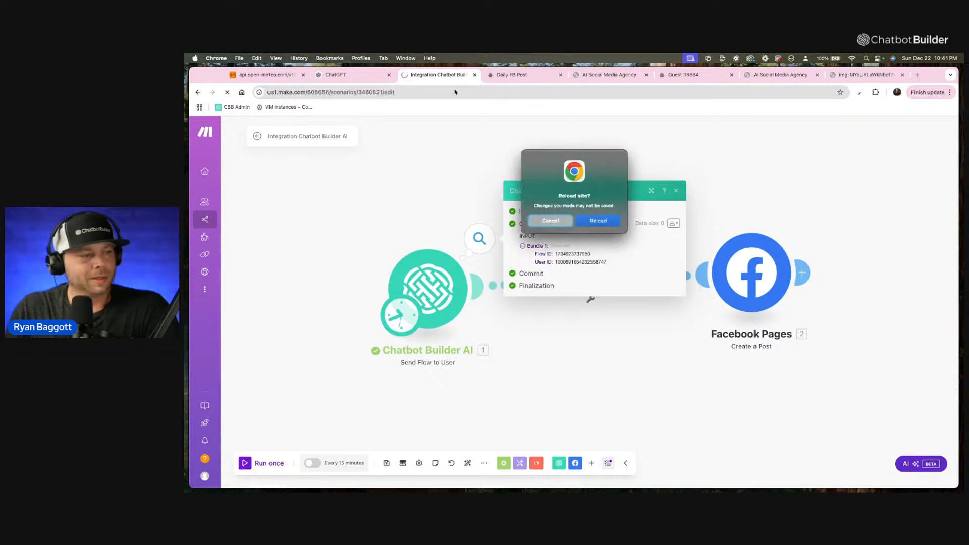
pyautogui.click(537, 224)
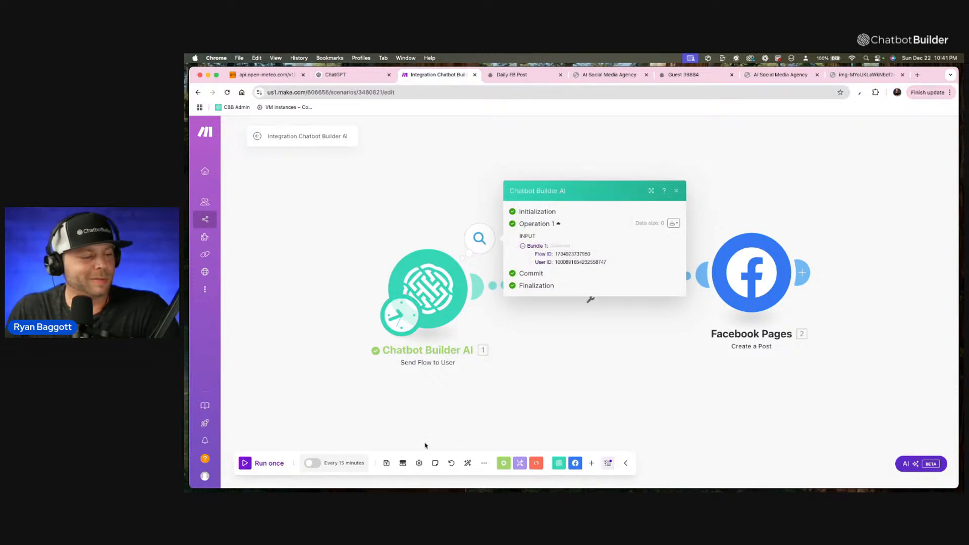
pyautogui.click(386, 464)
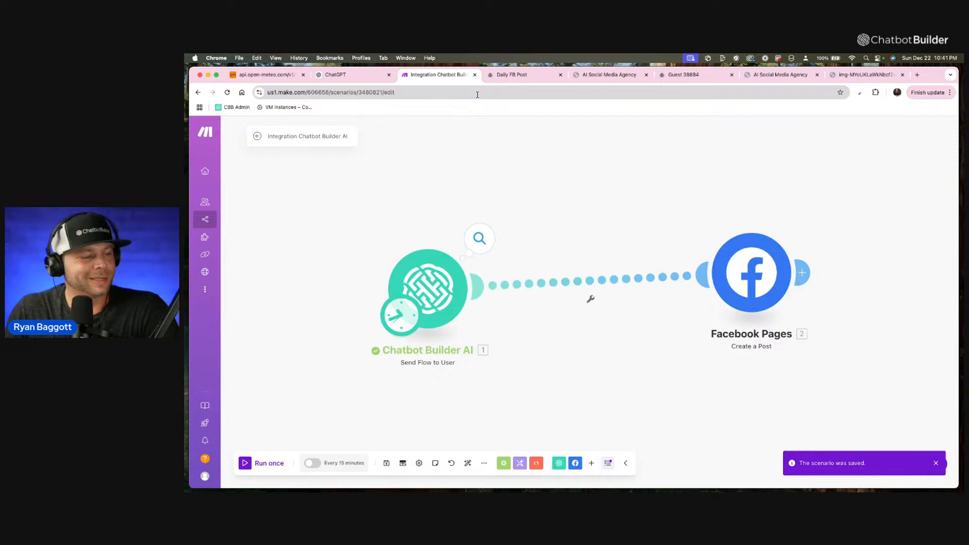
# Reselect Daily FB Post as the flow in the Send Flow to User module, then start a single scenario run and stop it.
pyautogui.click(460, 295)
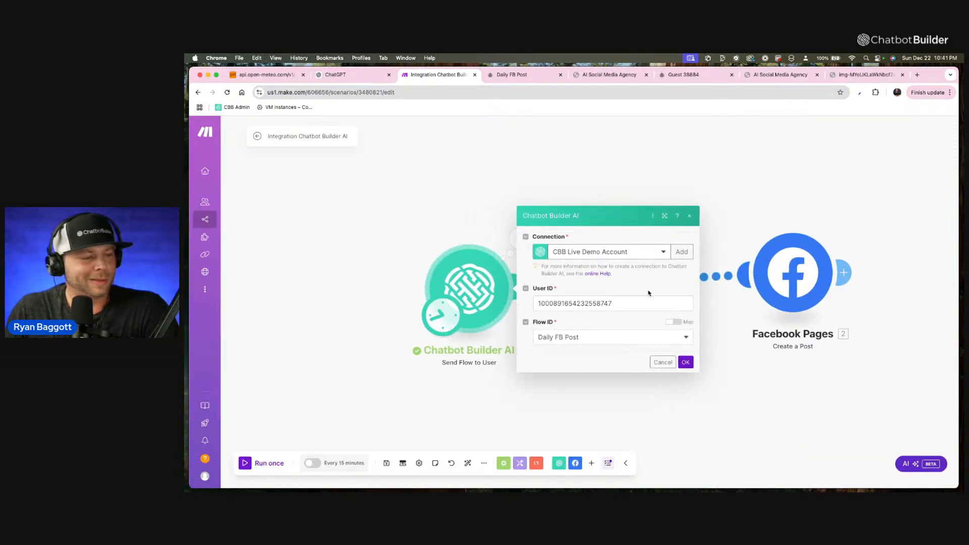
pyautogui.click(682, 339)
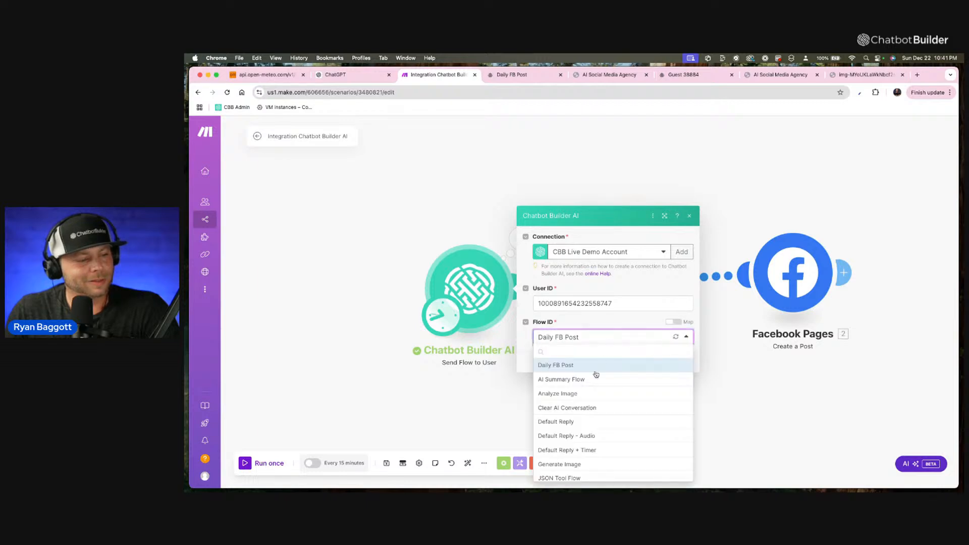
pyautogui.click(598, 366)
pyautogui.click(687, 363)
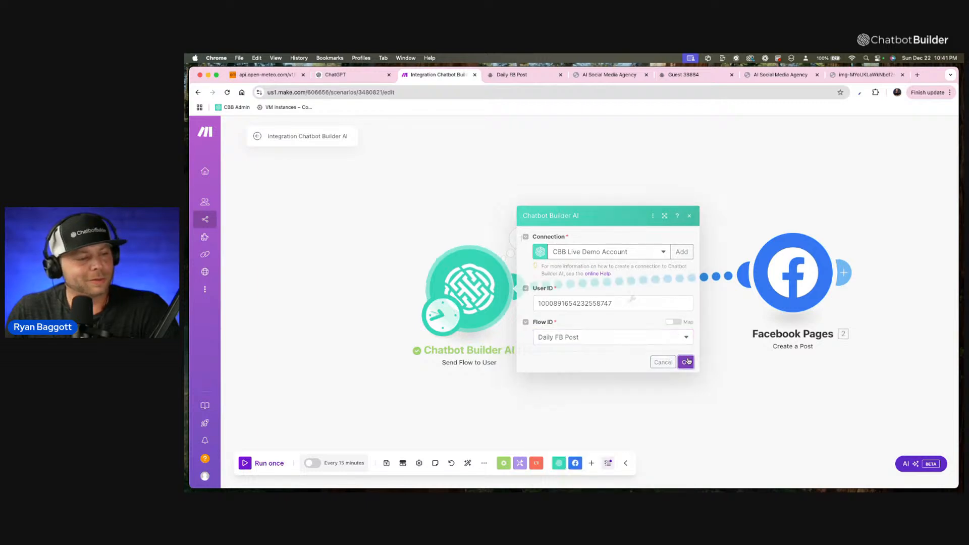
pyautogui.click(277, 464)
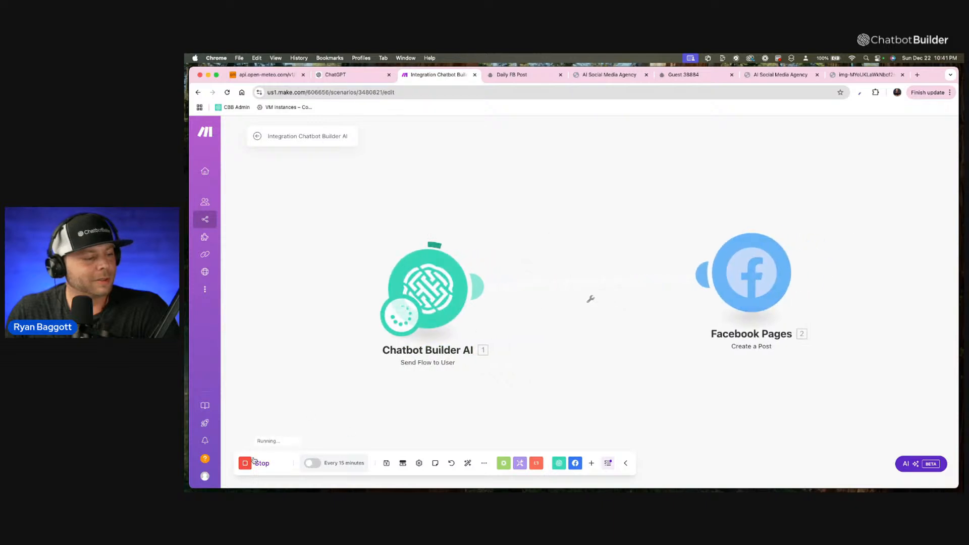
pyautogui.click(256, 461)
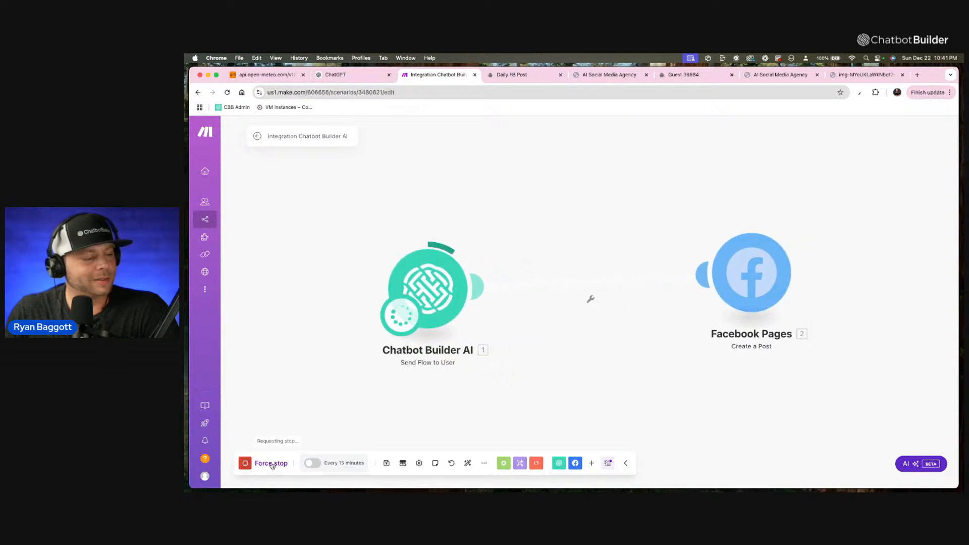
# Check which items the Facebook Pages Create a Post module offers for mapping in its Message field.
pyautogui.click(754, 272)
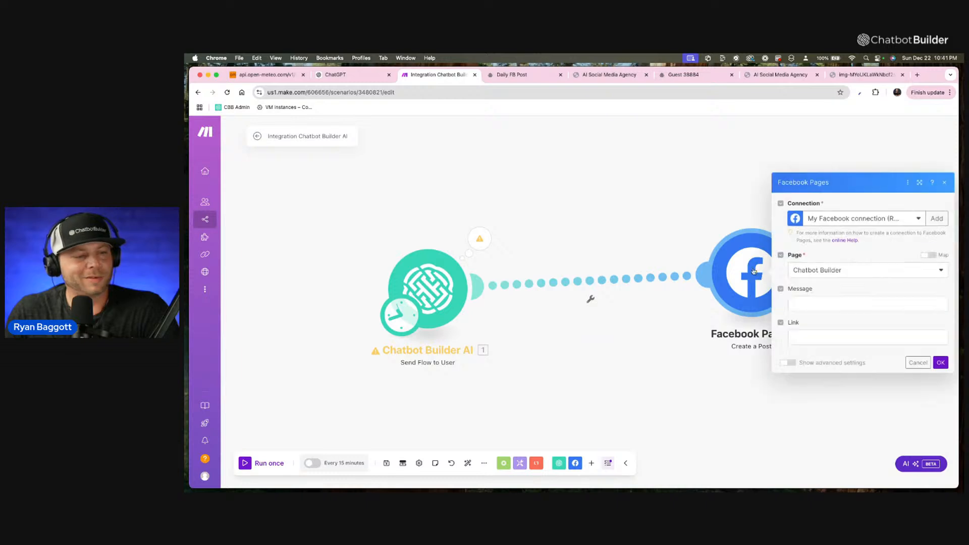
pyautogui.click(808, 305)
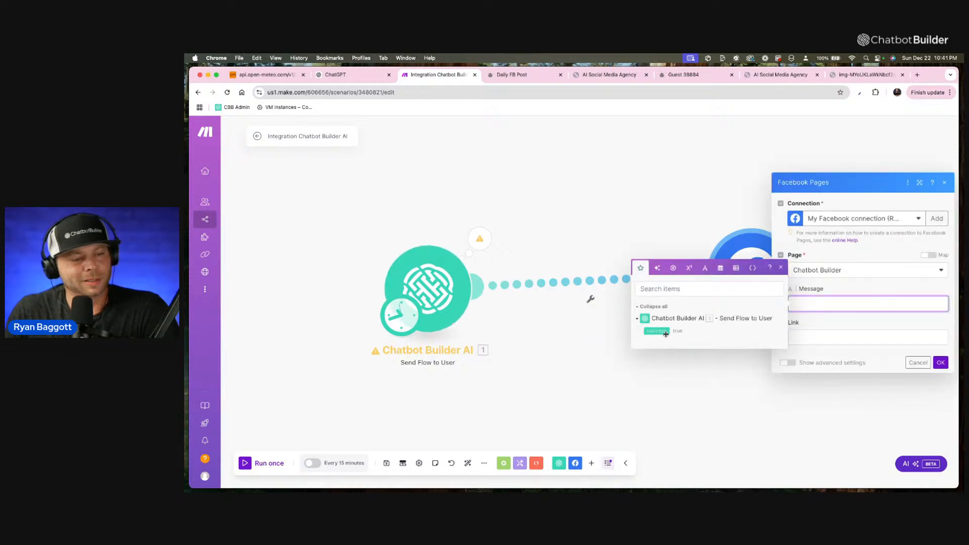
pyautogui.click(713, 320)
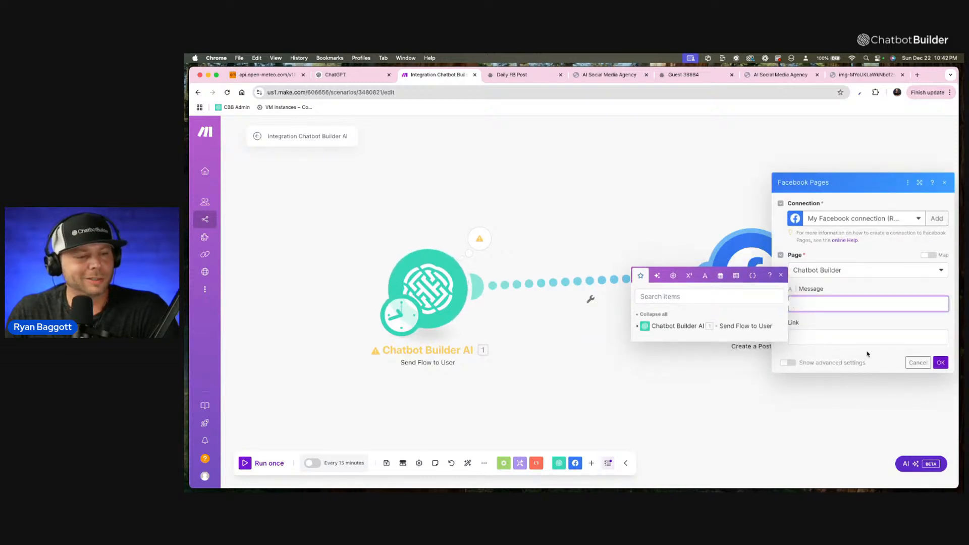
pyautogui.click(781, 276)
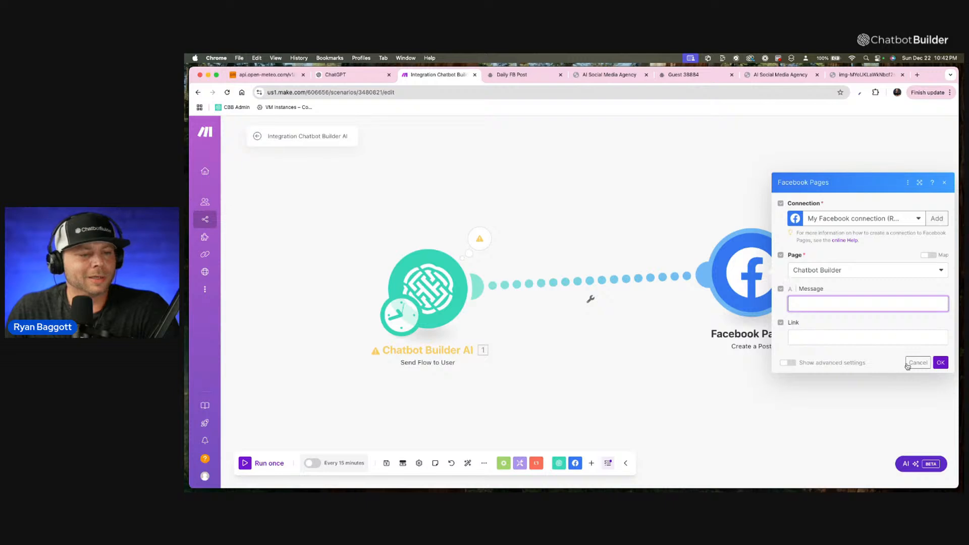
# View the scenario's schedule setting without changing it, and inspect the Send Flow to User module's run output.
pyautogui.click(412, 302)
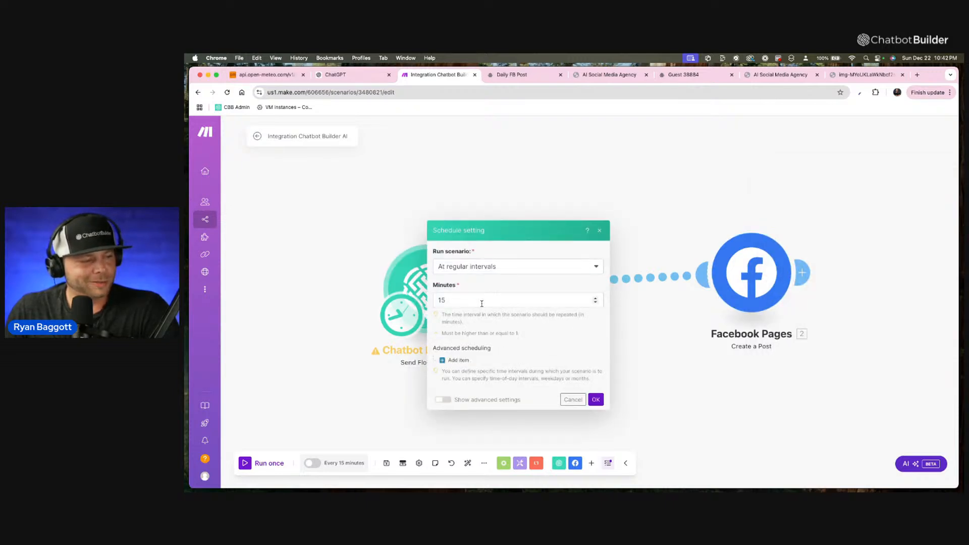
pyautogui.click(572, 400)
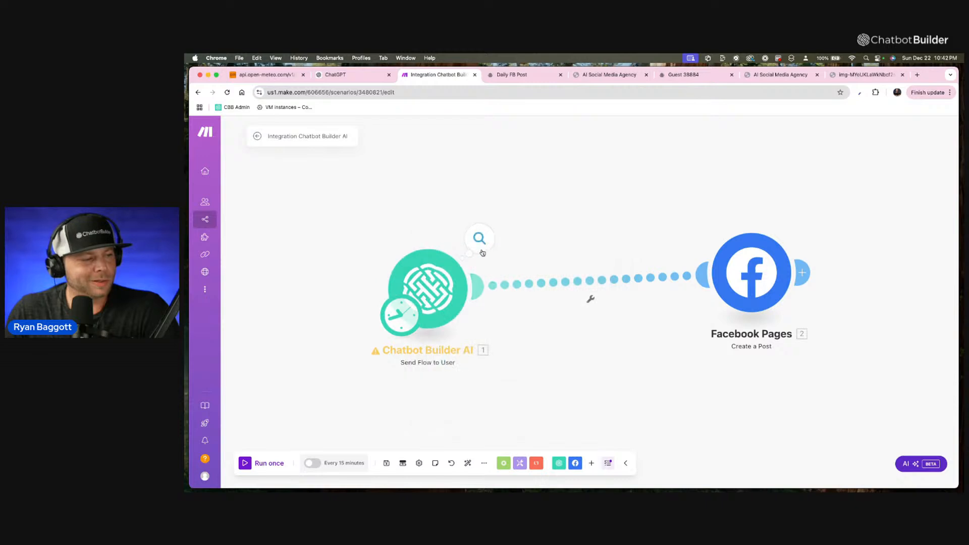
pyautogui.click(479, 239)
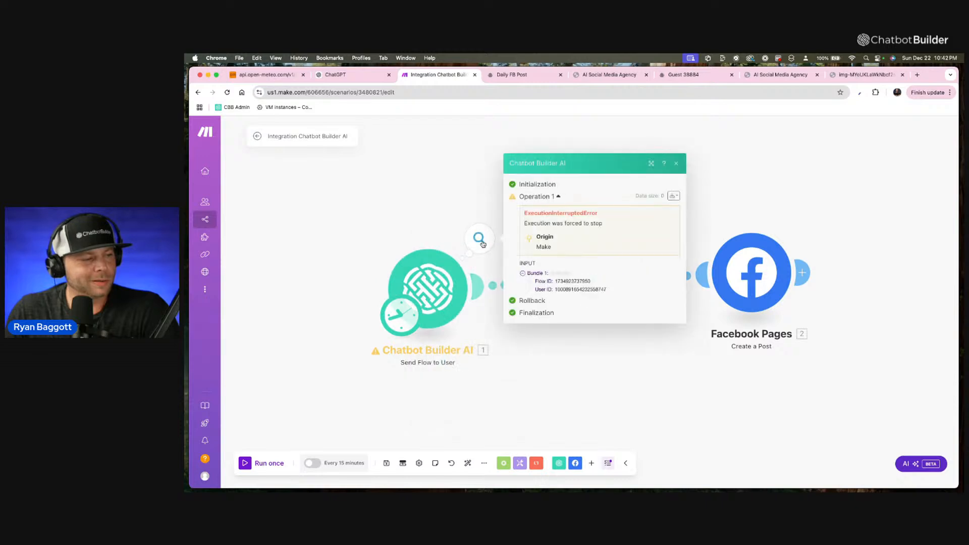
# Copy the user ID from the Send Flow to User module's settings.
pyautogui.click(449, 279)
pyautogui.doubleClick(537, 301)
pyautogui.press('super+c')
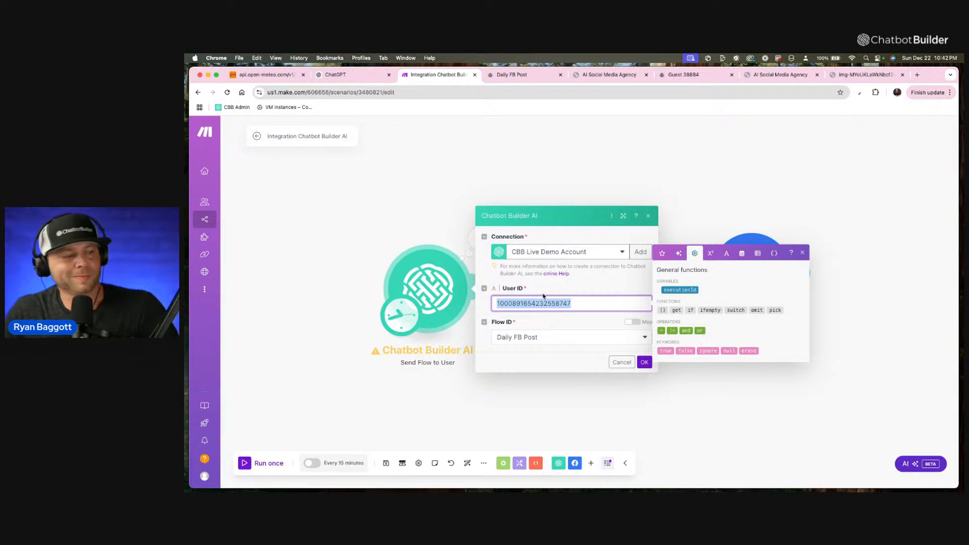
pyautogui.click(610, 360)
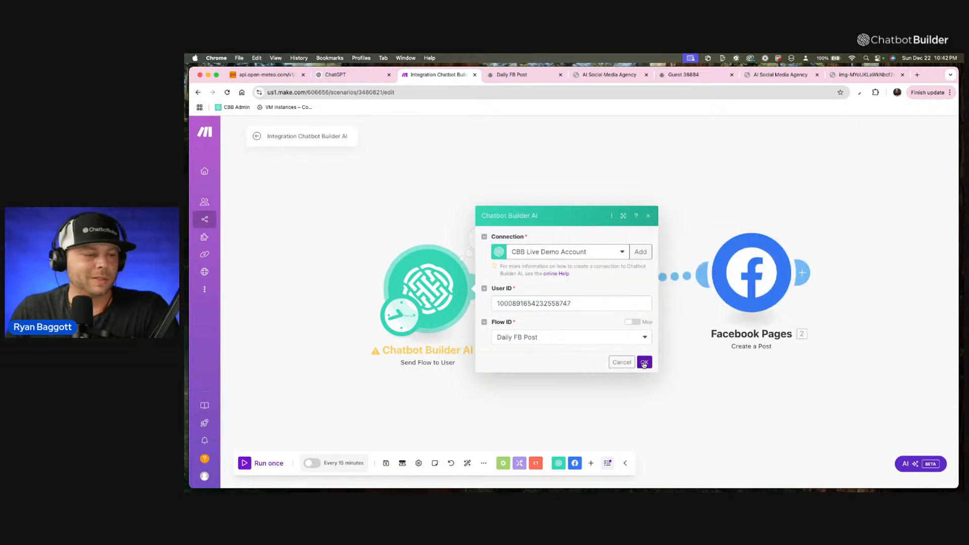
pyautogui.click(644, 363)
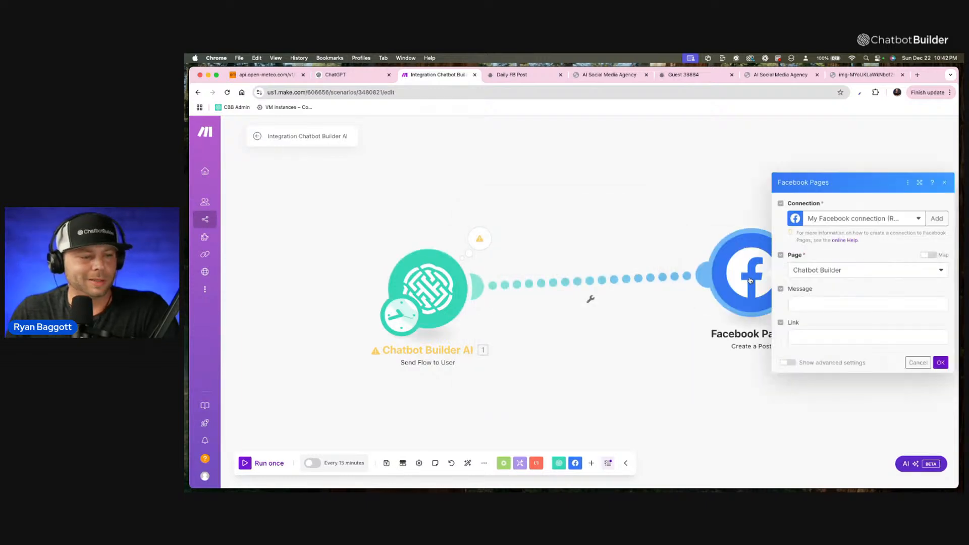
# Unlink Facebook Pages from Send Flow to User and add a Chatbot Builder AI Find User by ID module after Send Flow to User.
pyautogui.click(589, 296)
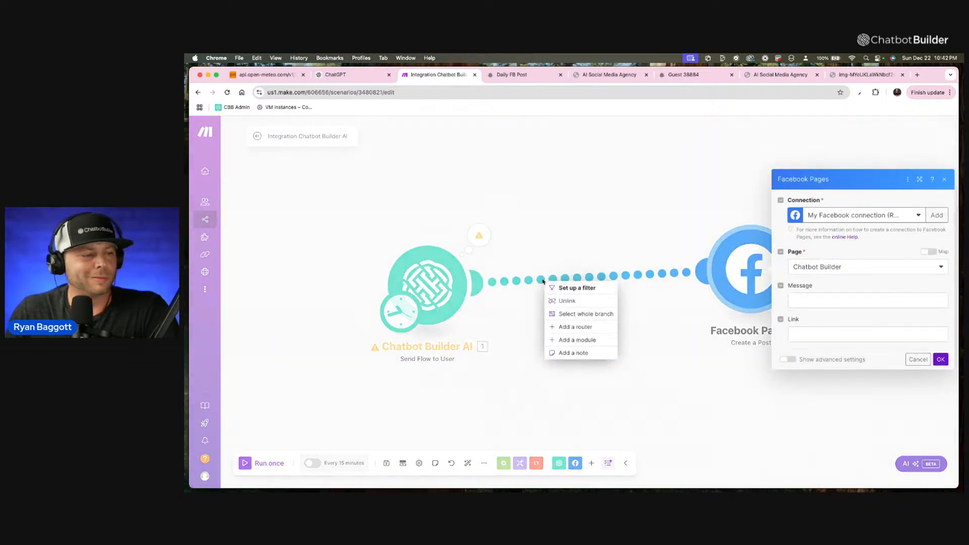
pyautogui.click(568, 303)
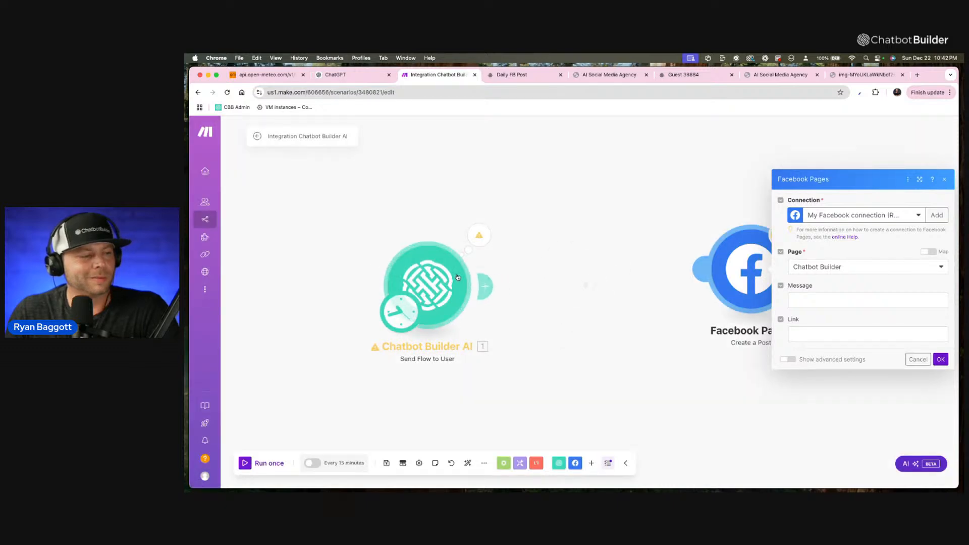
pyautogui.click(482, 285)
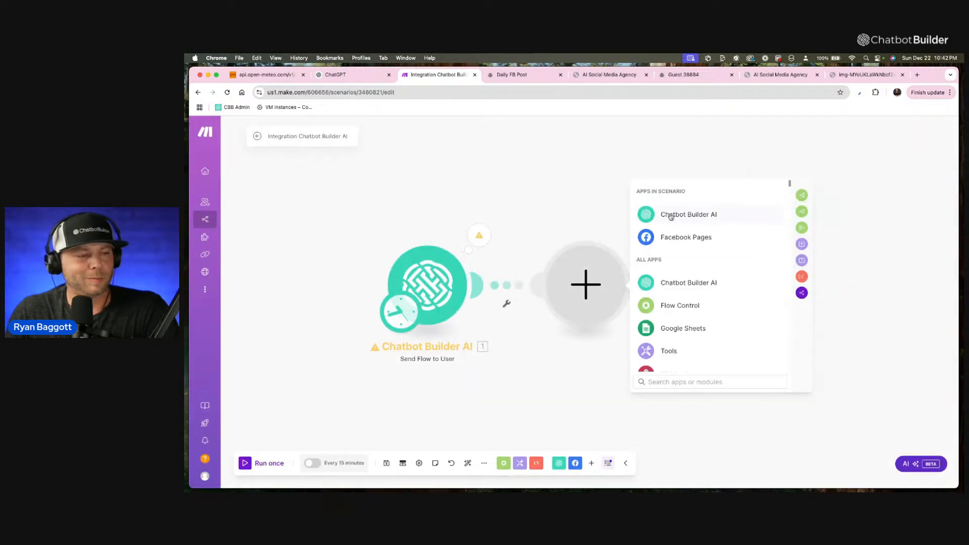
pyautogui.click(670, 217)
pyautogui.scroll(-2, 679, 288)
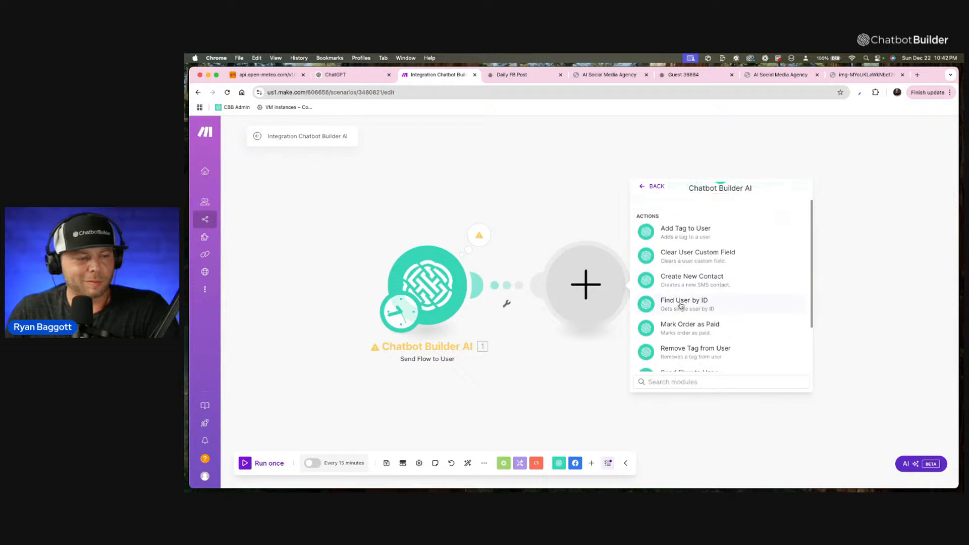
pyautogui.click(681, 306)
# Paste the copied user ID into the Find User by ID module and accept its settings.
pyautogui.click(687, 314)
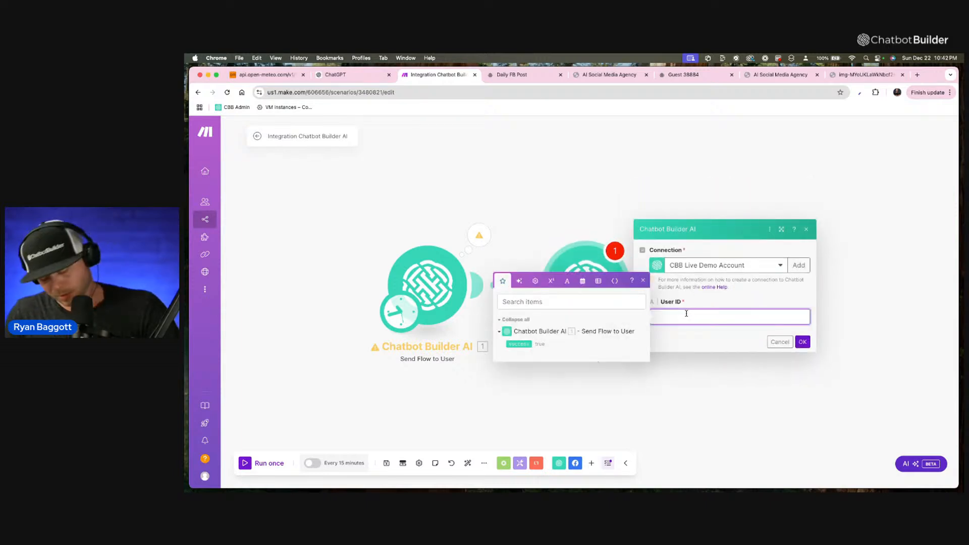
pyautogui.press('super+v')
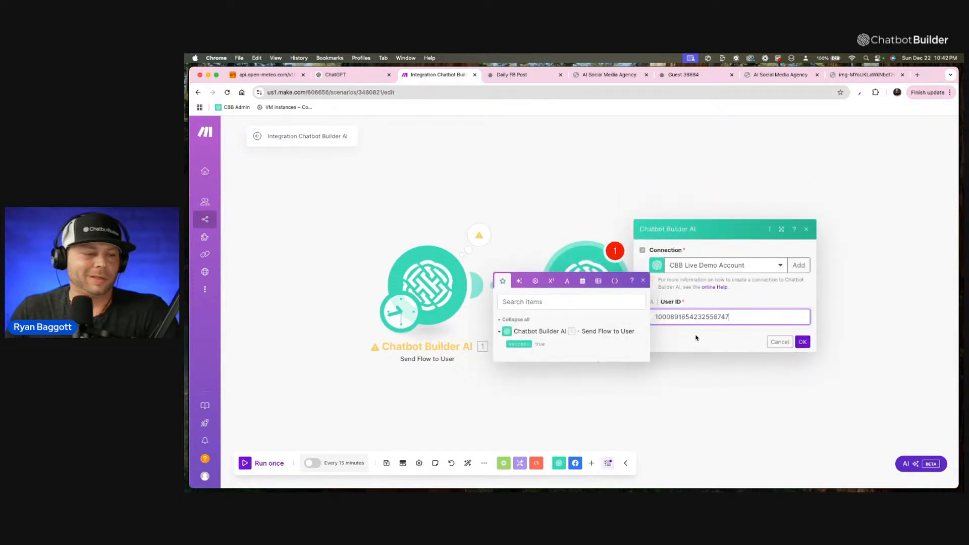
pyautogui.click(802, 342)
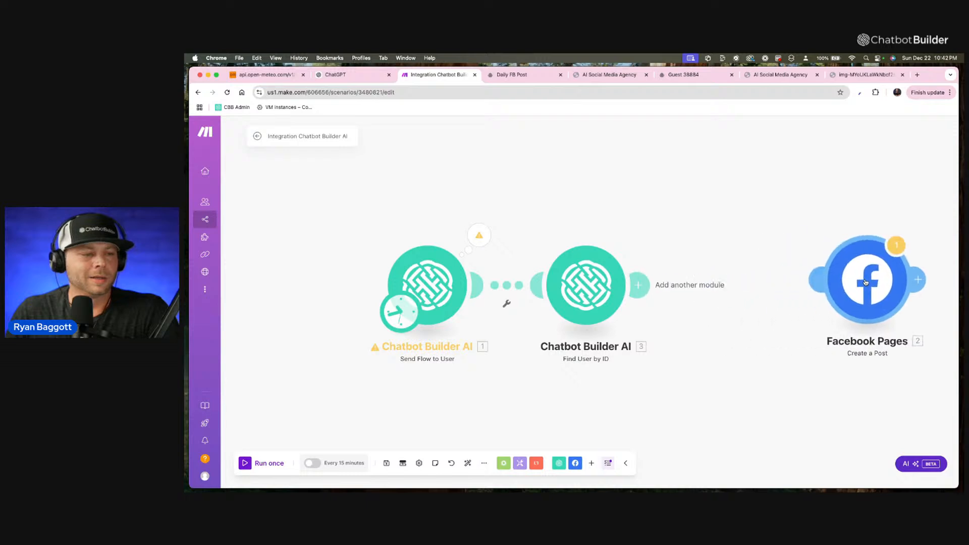
# Run the scenario once and examine the custom fields in the Find User by ID output.
pyautogui.click(257, 469)
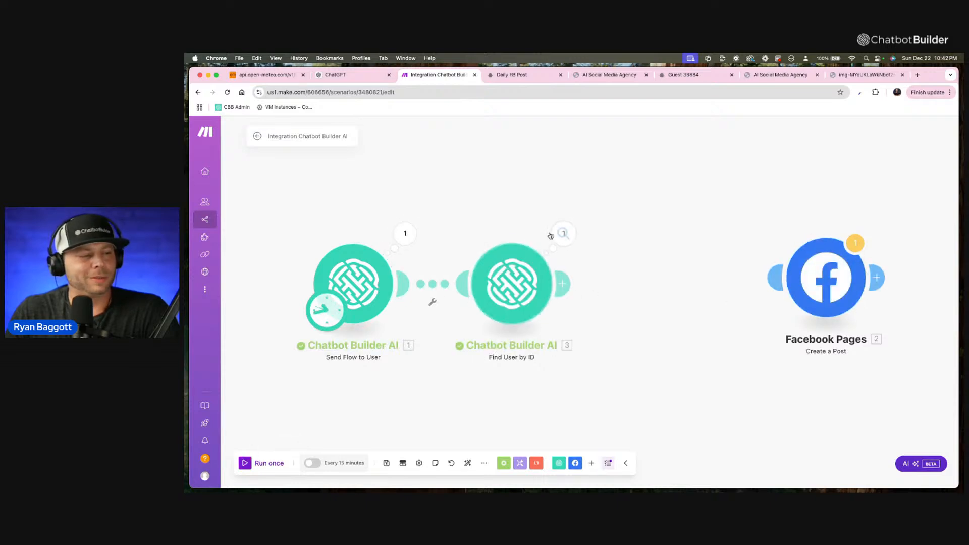
pyautogui.click(568, 238)
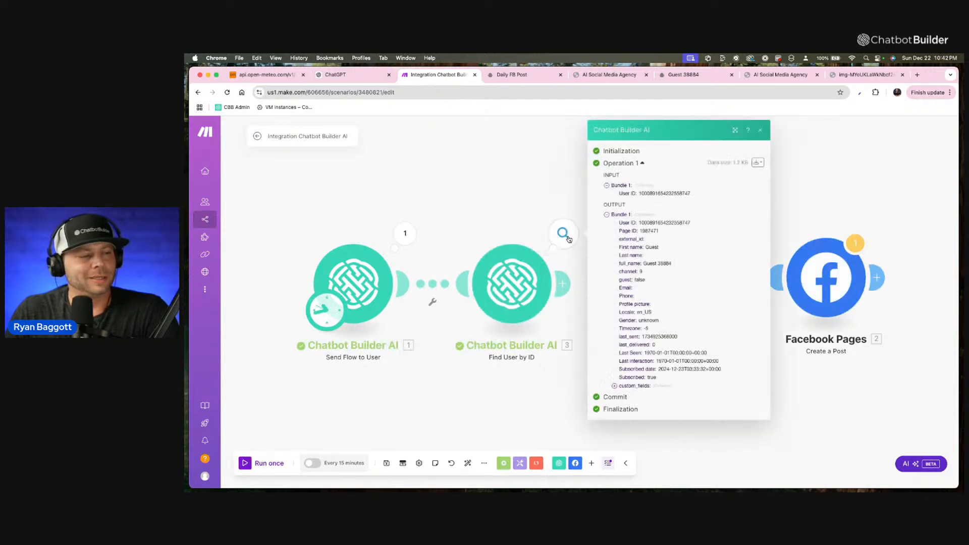
pyautogui.click(634, 386)
pyautogui.scroll(-3, 634, 387)
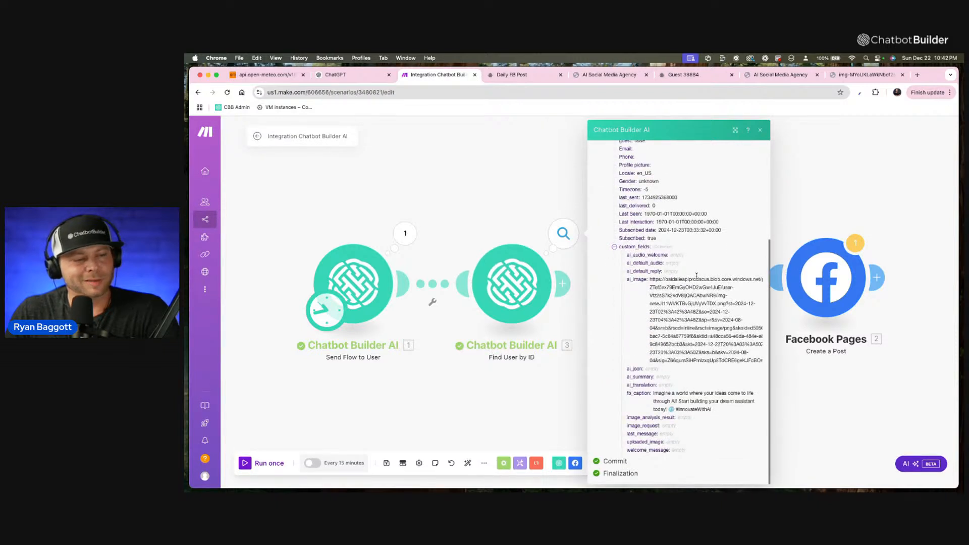
pyautogui.click(814, 410)
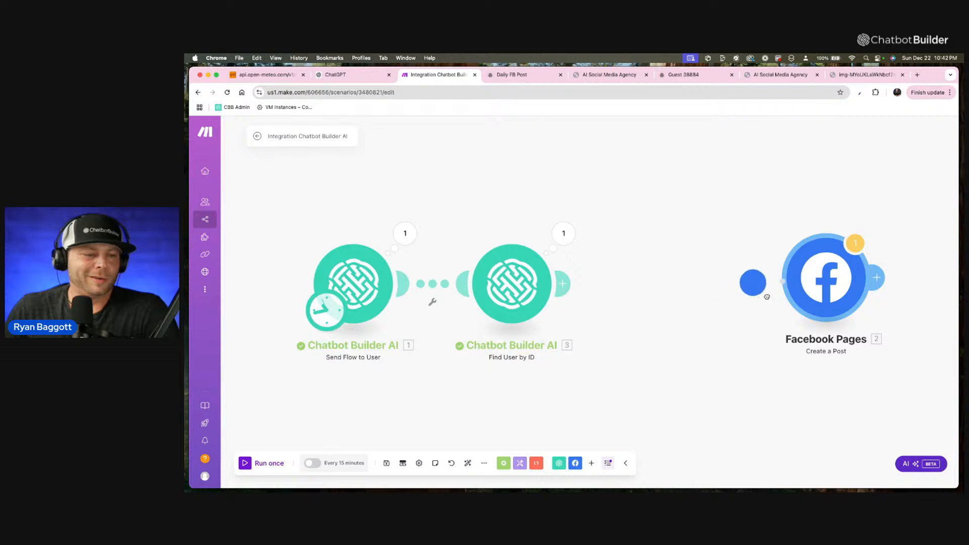
# Link the Facebook Pages Create a Post module after Find User by ID and map the fb_caption custom field to its Message.
pyautogui.moveTo(561, 287); pyautogui.dragTo(702, 288)
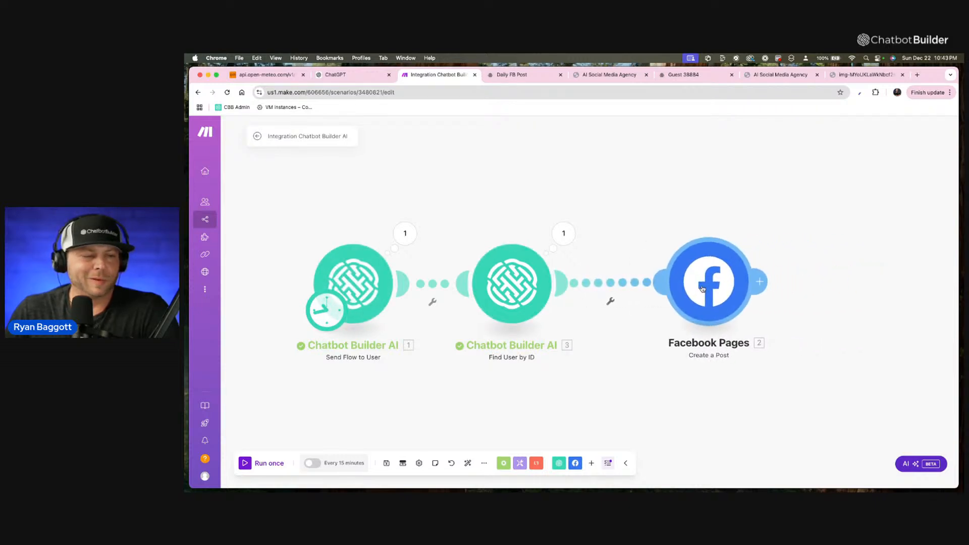
pyautogui.click(702, 289)
pyautogui.click(800, 314)
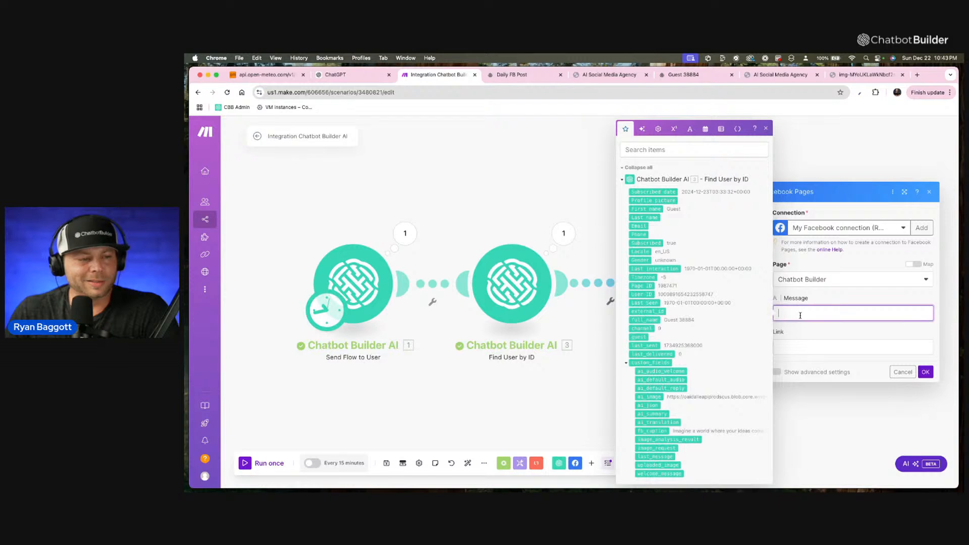
pyautogui.scroll(-1, 693, 413)
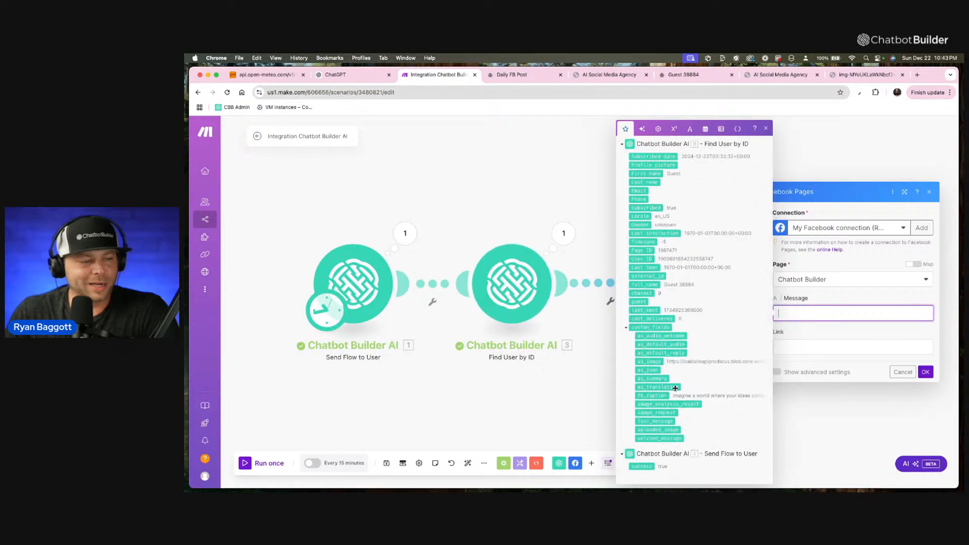
pyautogui.moveTo(679, 387); pyautogui.dragTo(675, 388)
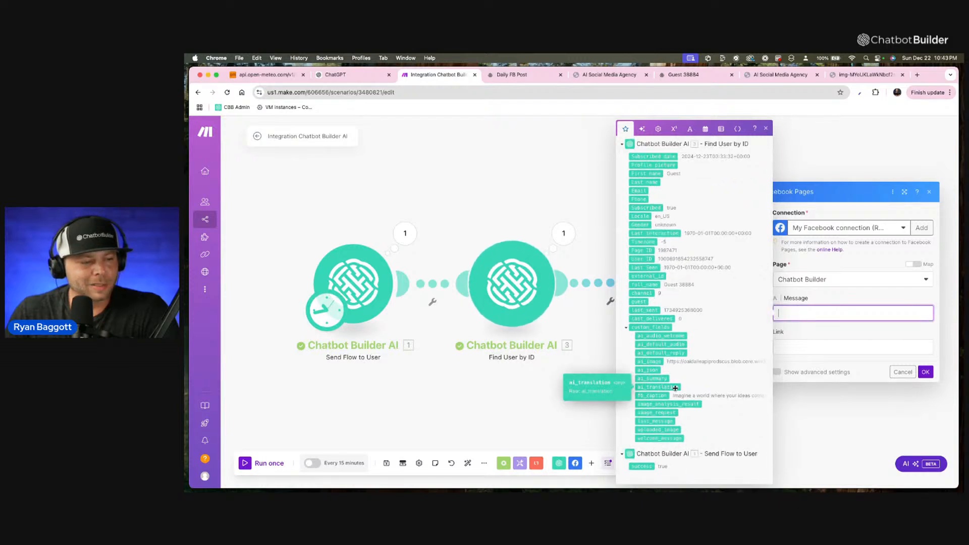
pyautogui.scroll(5, 656, 396)
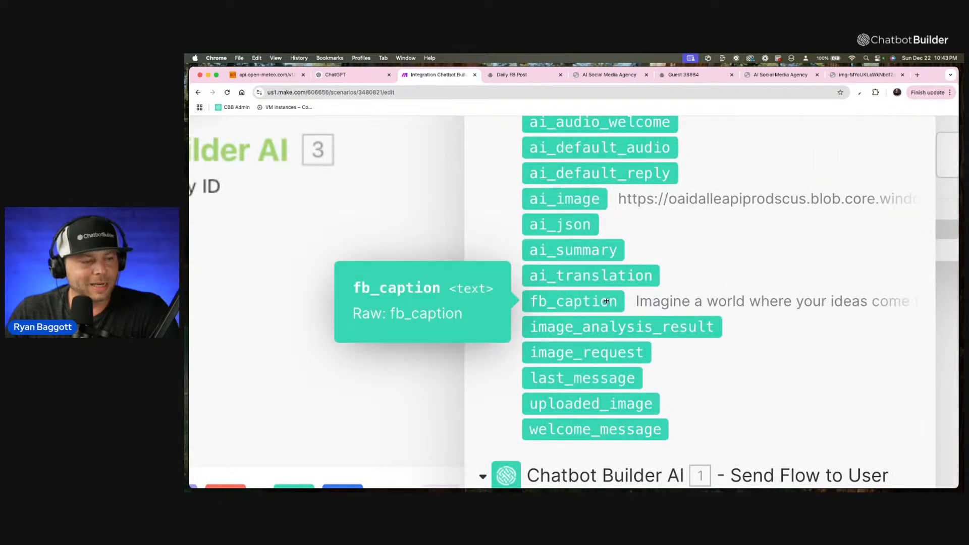
pyautogui.scroll(-5, 606, 302)
pyautogui.click(811, 338)
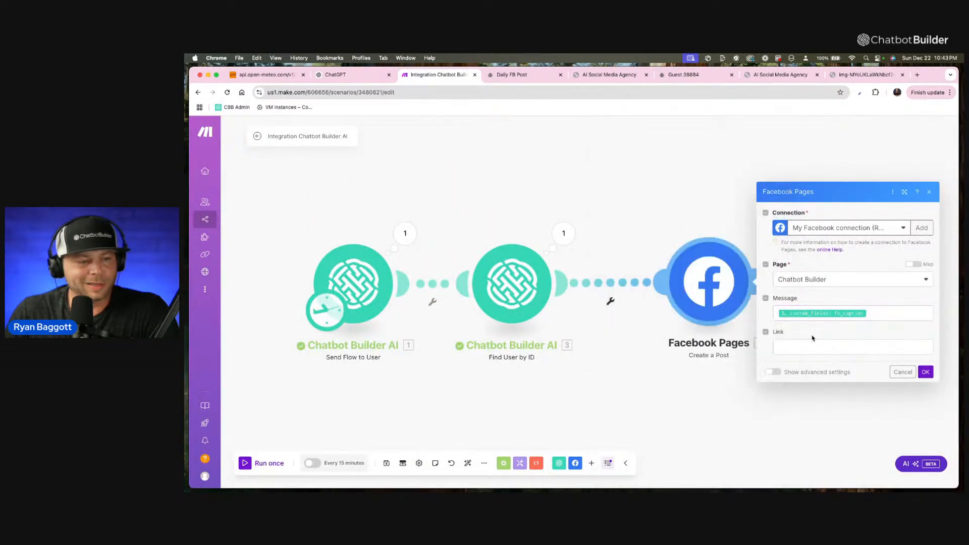
pyautogui.click(793, 348)
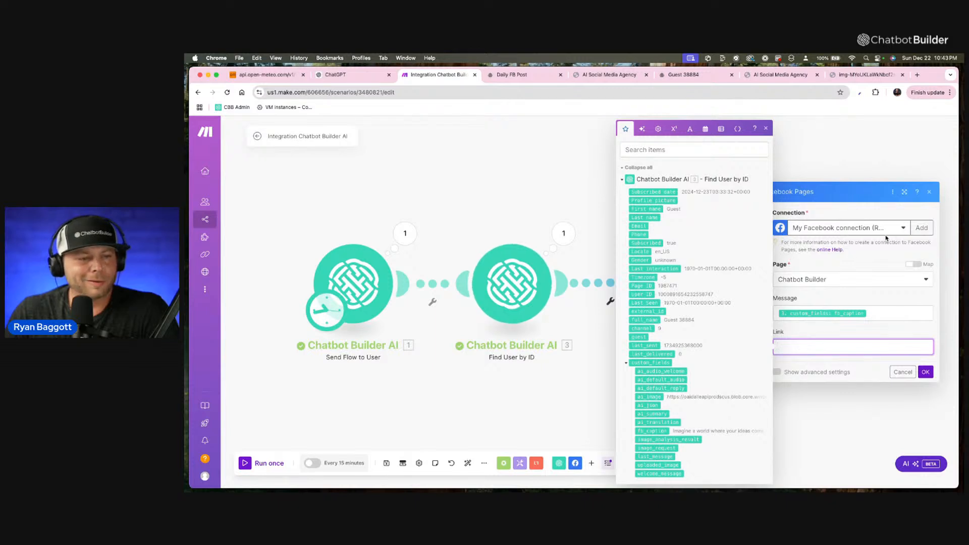
pyautogui.click(885, 258)
pyautogui.click(903, 229)
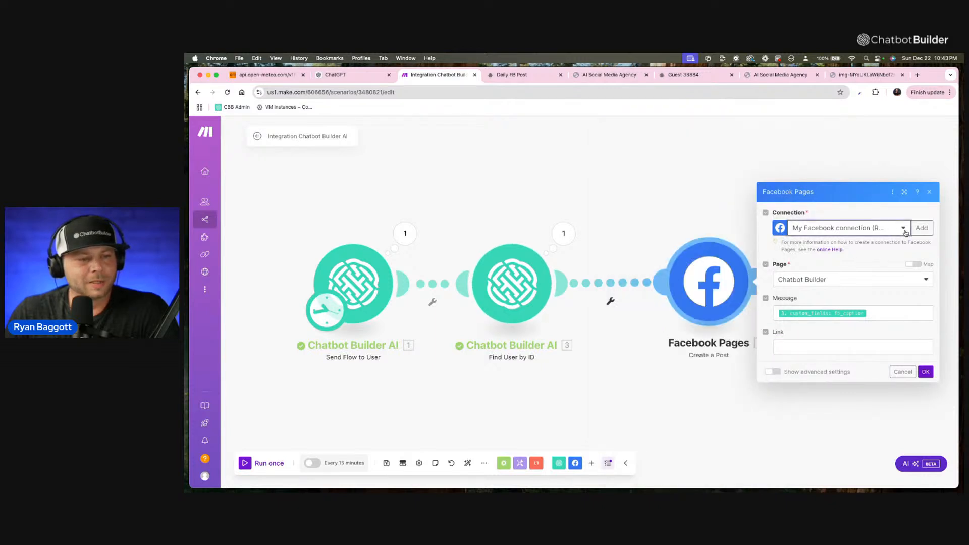
pyautogui.click(863, 215)
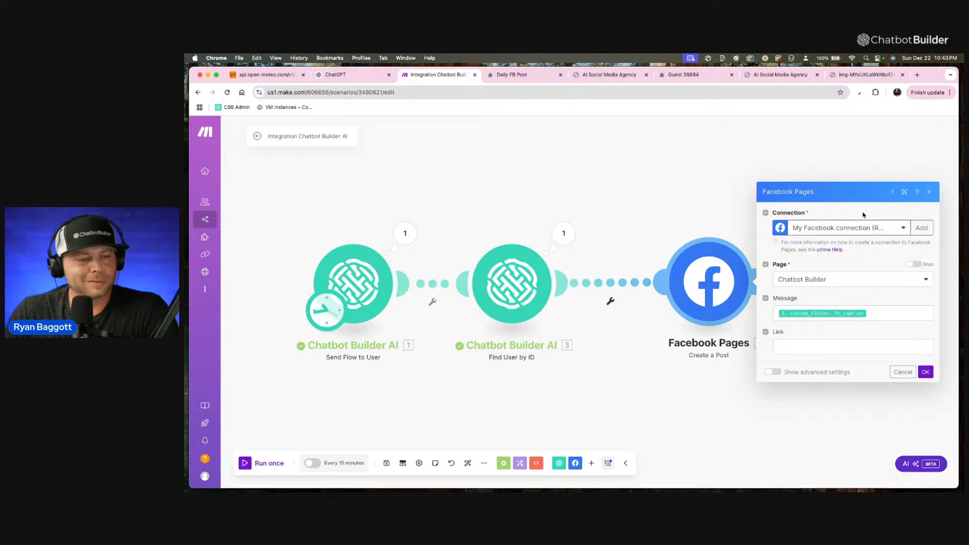
pyautogui.click(903, 372)
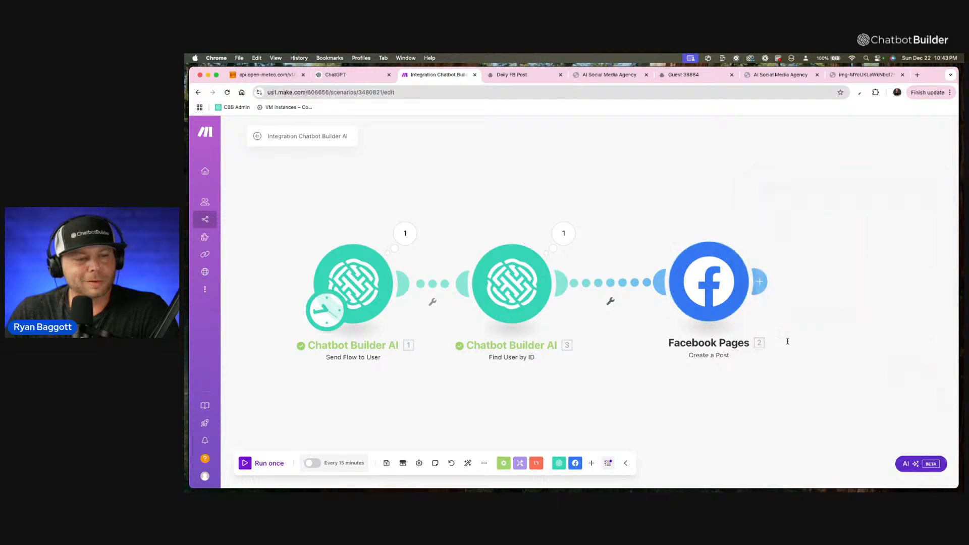
# Replace the Create a Post module with a Facebook Pages Create a Post with Photos module after Find User by ID.
pyautogui.rightClick(724, 290)
pyautogui.click(737, 387)
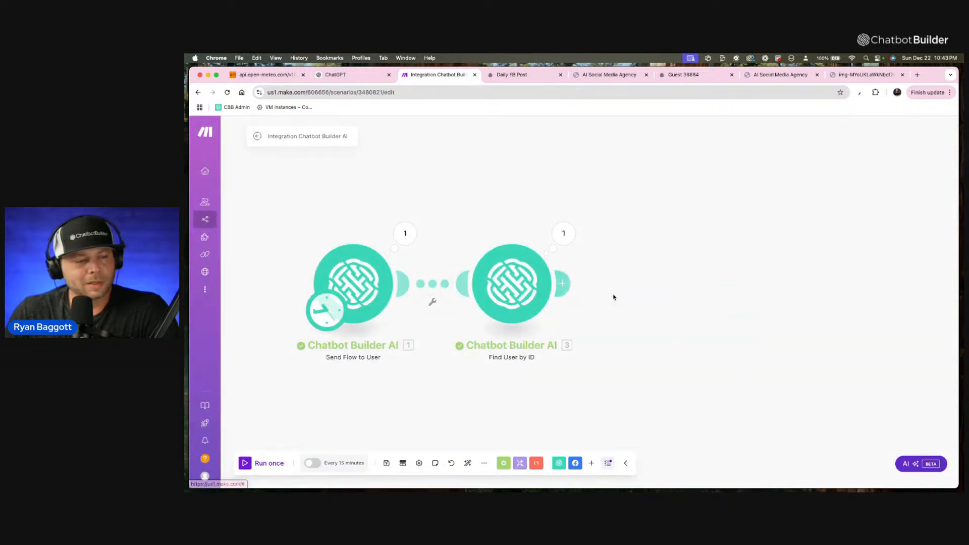
pyautogui.click(572, 287)
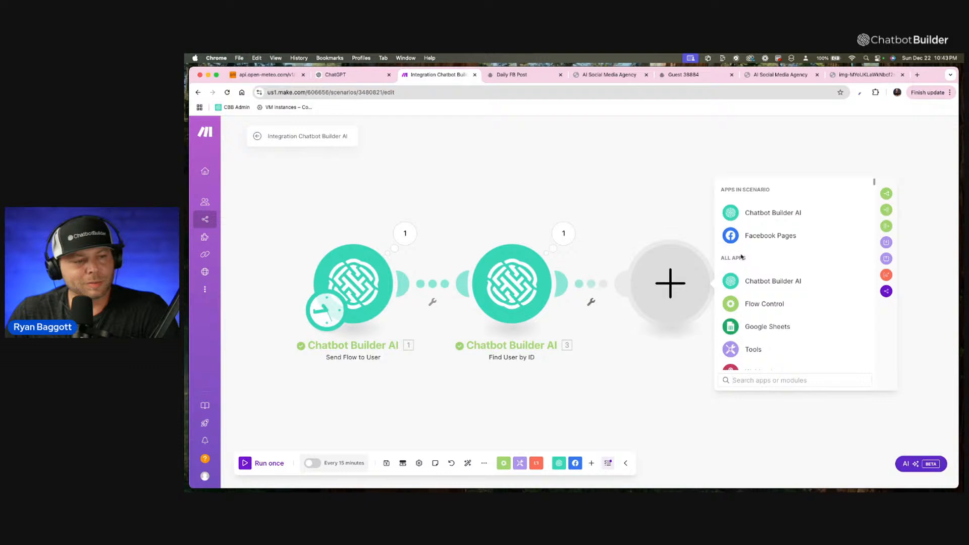
pyautogui.click(746, 242)
pyautogui.scroll(-1, 780, 303)
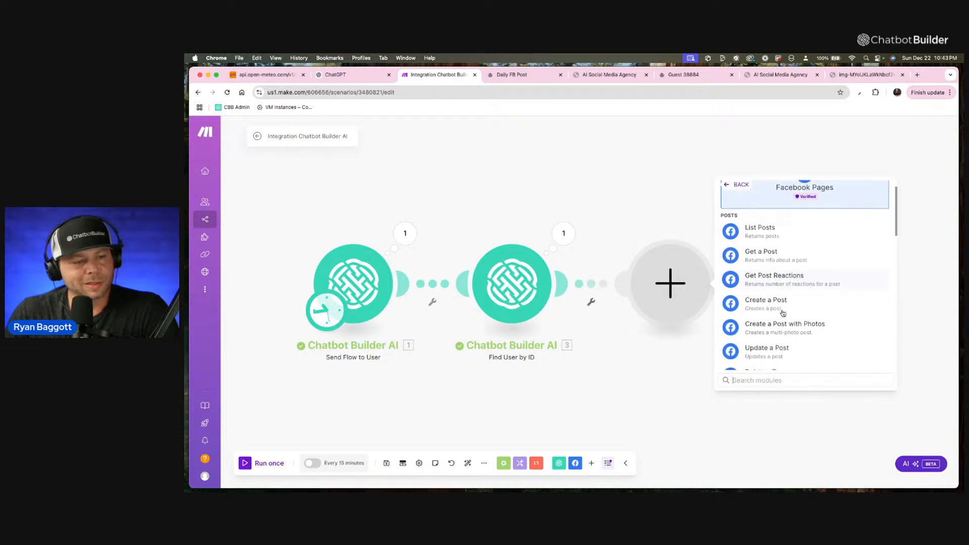
pyautogui.click(785, 325)
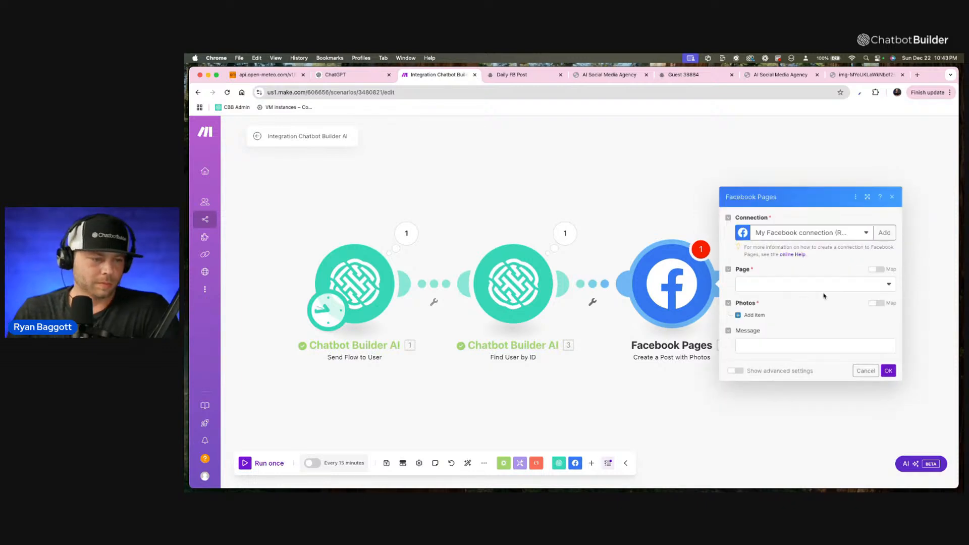
# Set Chatbot Builder as the page for the Create a Post with Photos module.
pyautogui.click(815, 285)
pyautogui.write('cha')
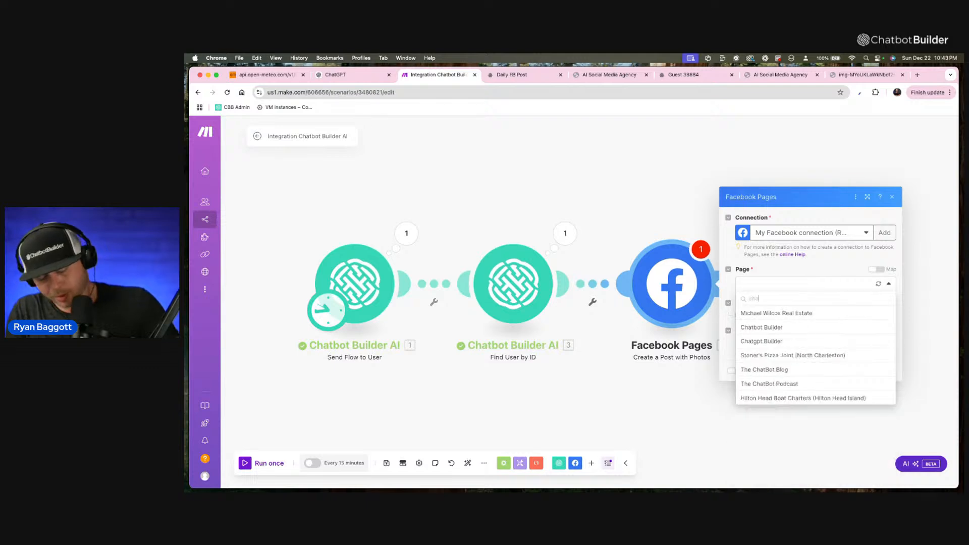
pyautogui.write('t')
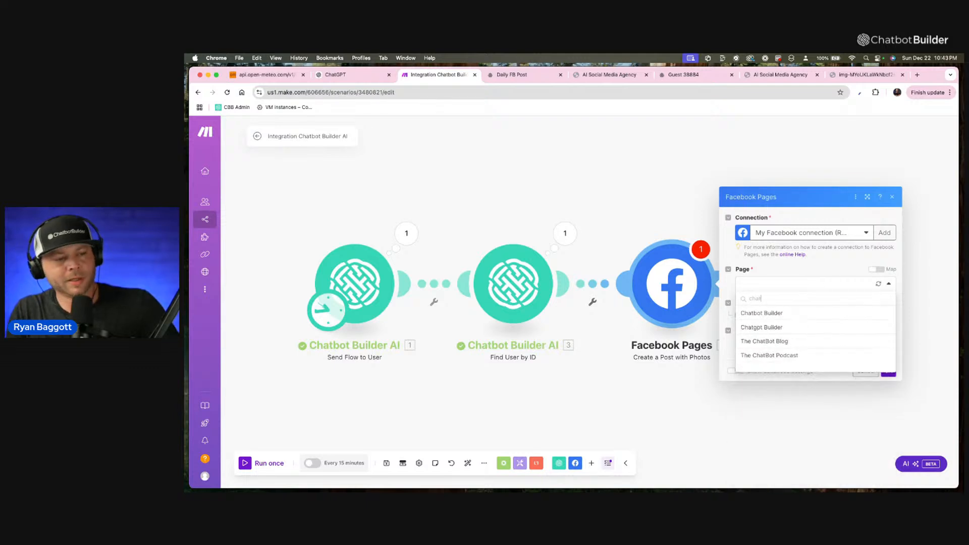
pyautogui.click(782, 314)
# Add a photo item that downloads from URL and map the ai_image custom field from Find User by ID to its URL.
pyautogui.click(754, 315)
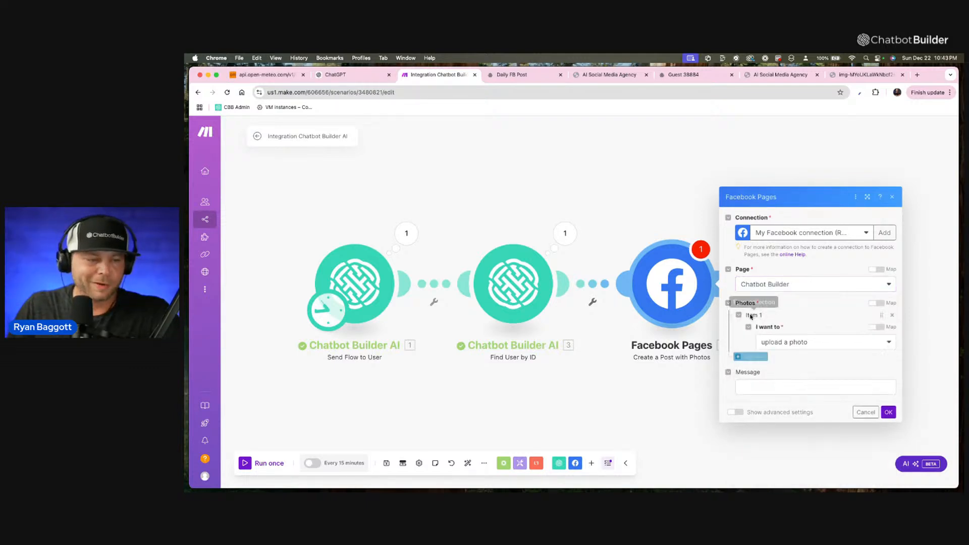
pyautogui.click(812, 275)
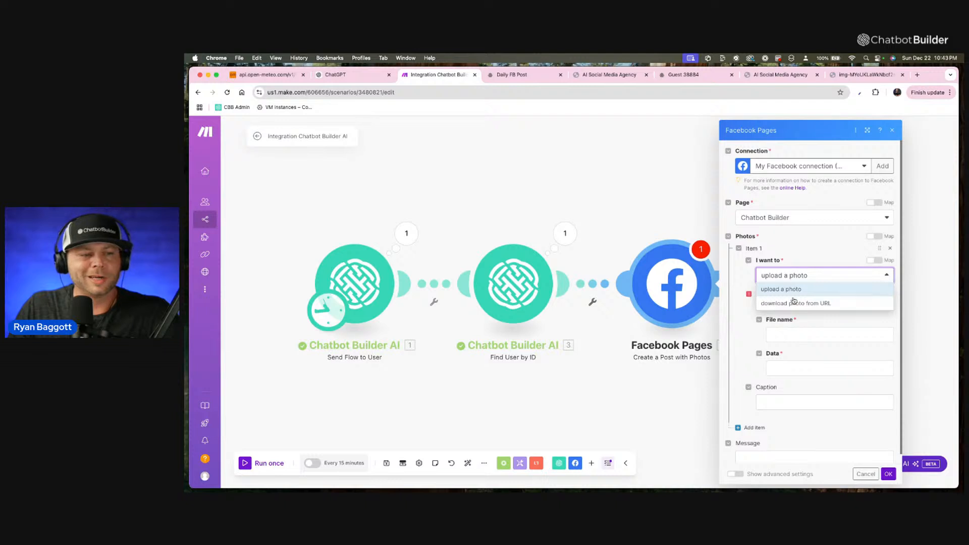
pyautogui.click(807, 303)
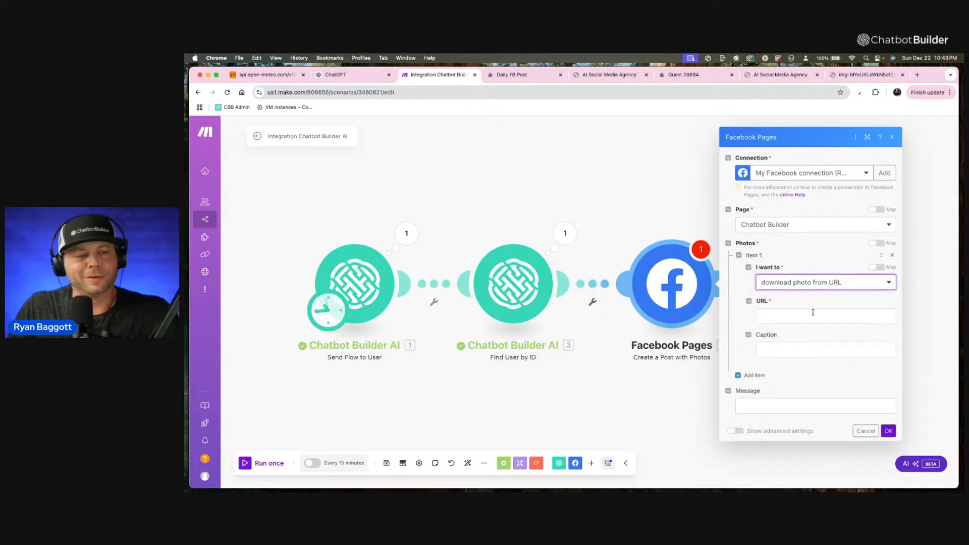
pyautogui.click(790, 317)
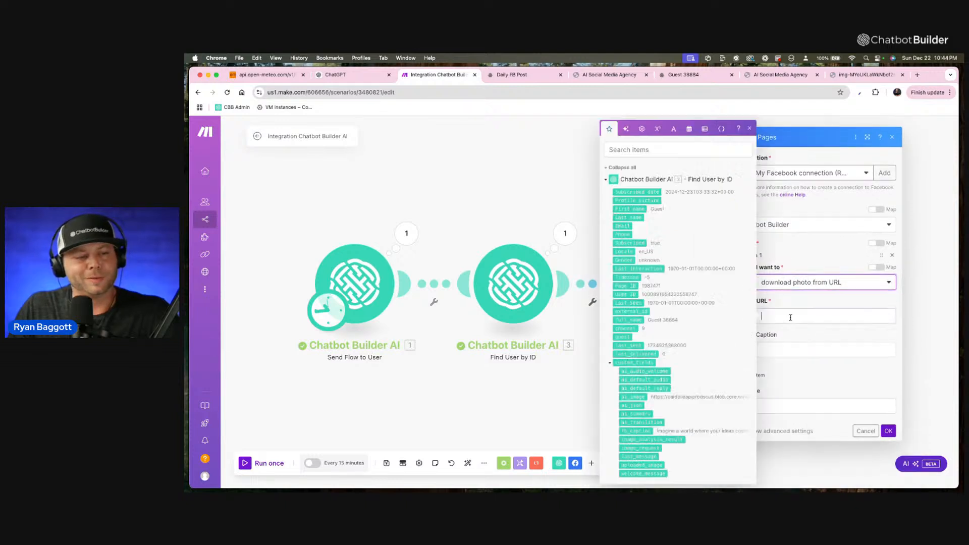
pyautogui.click(631, 397)
pyautogui.click(822, 298)
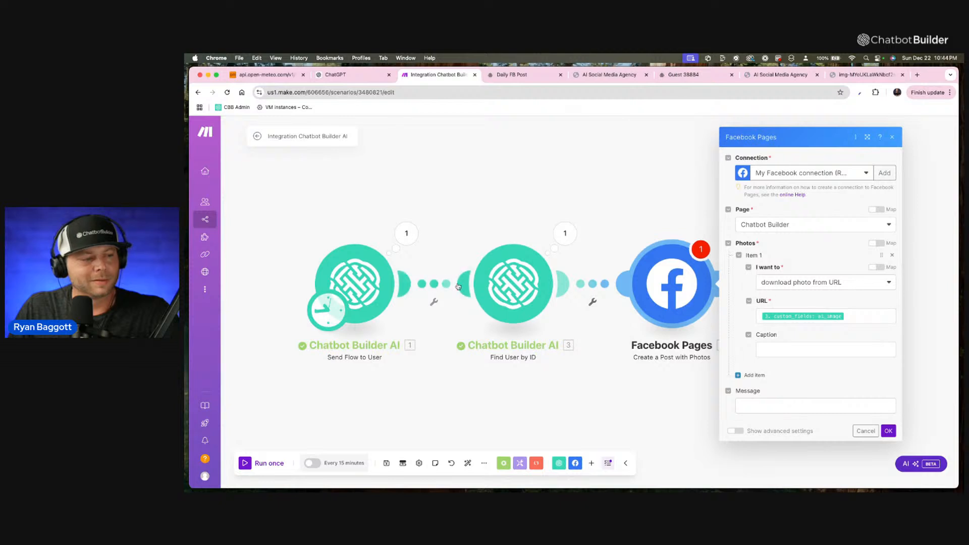
# Set the photo item's caption to "AI Generated Image".
pyautogui.click(789, 349)
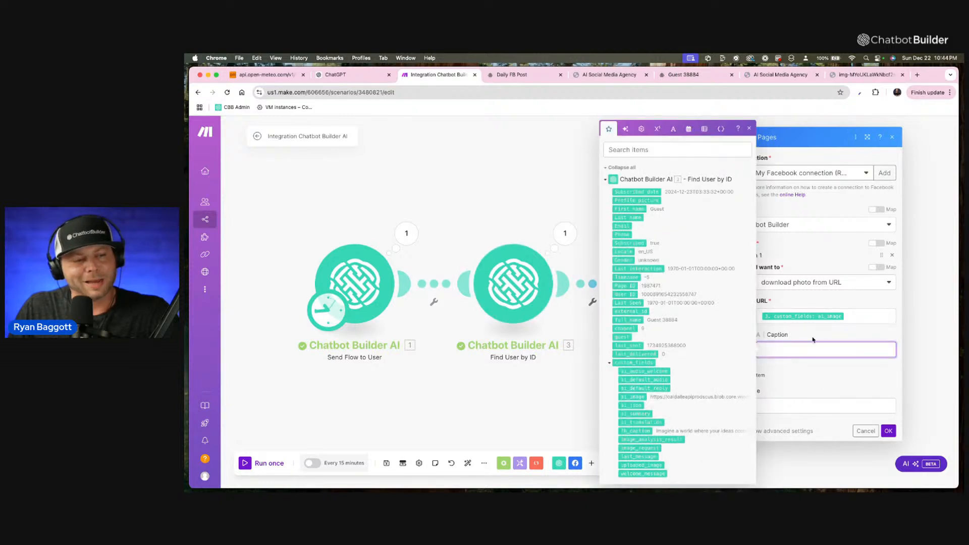
pyautogui.click(812, 341)
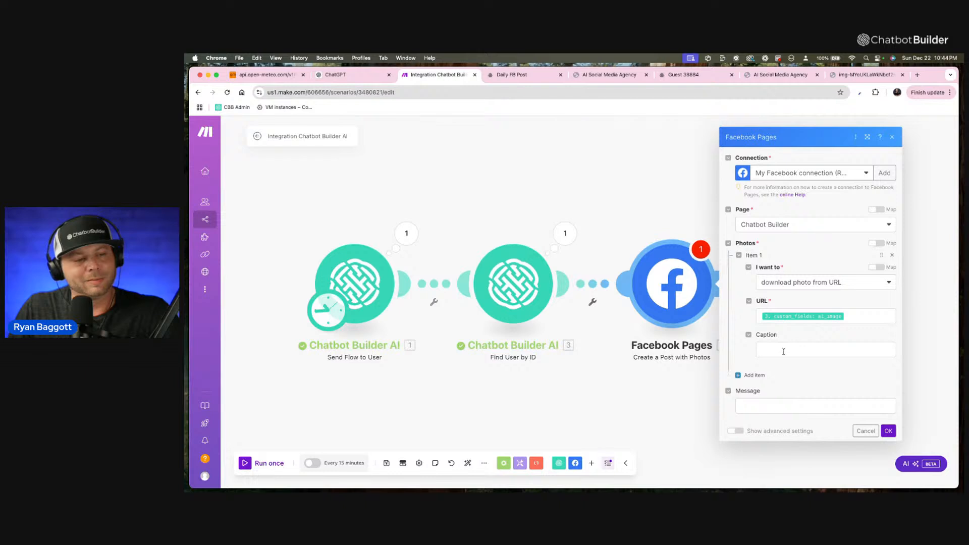
pyautogui.click(791, 351)
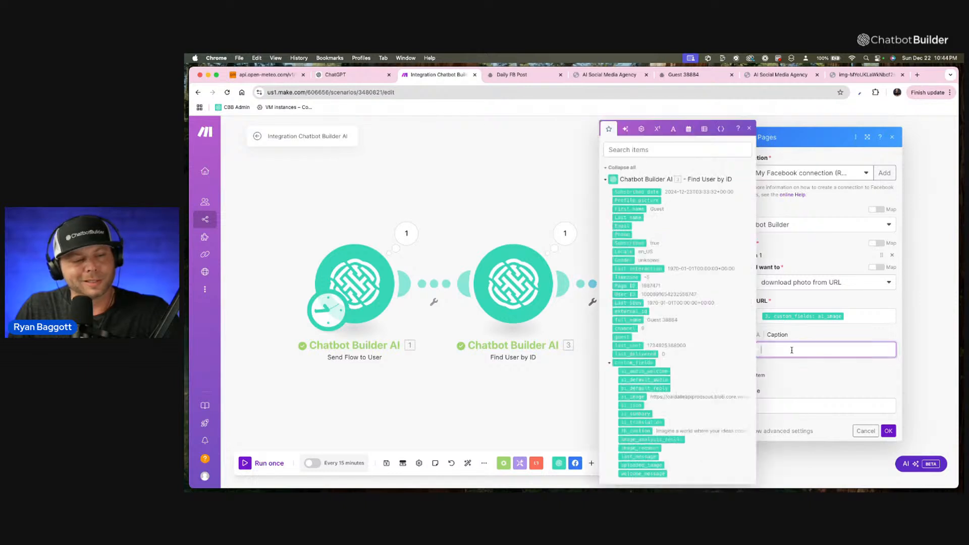
pyautogui.write('AI Ge')
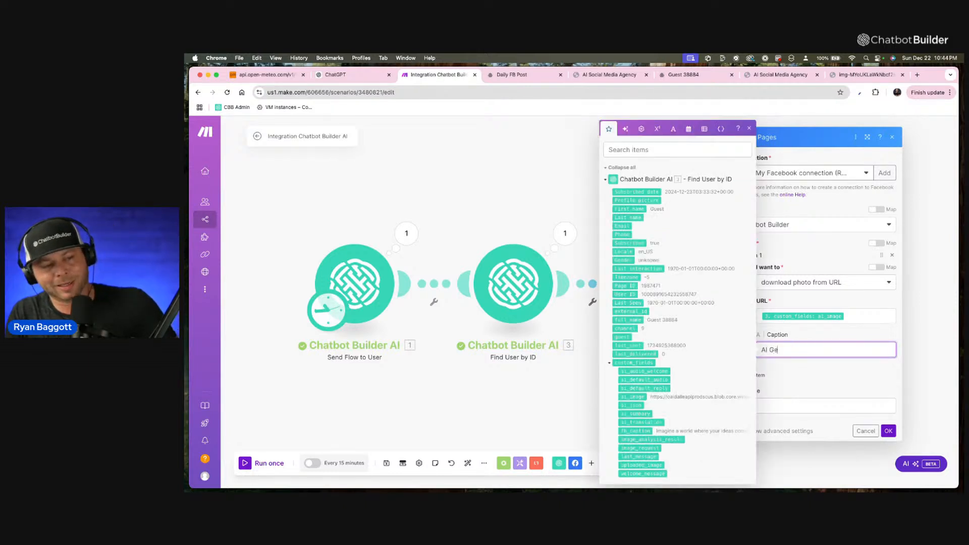
pyautogui.write('nerated Image')
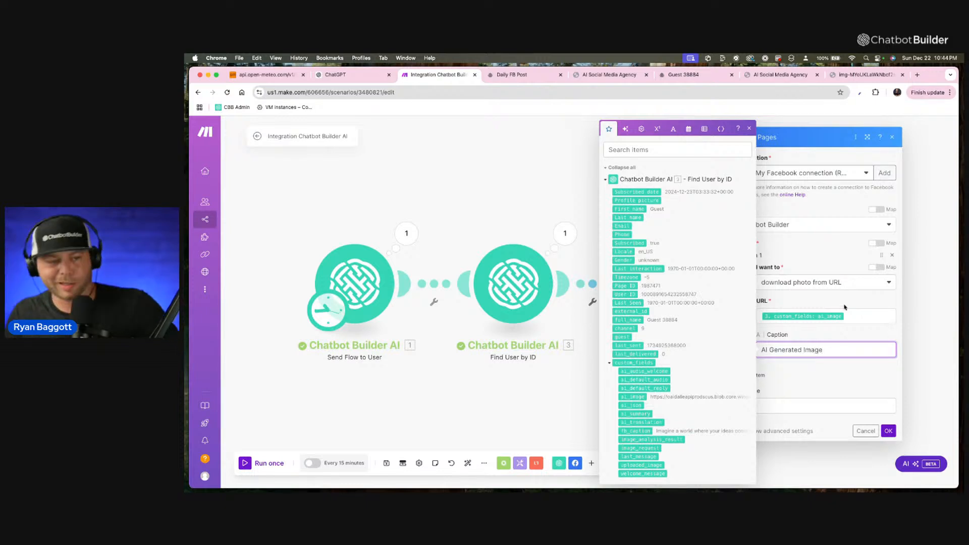
pyautogui.click(849, 332)
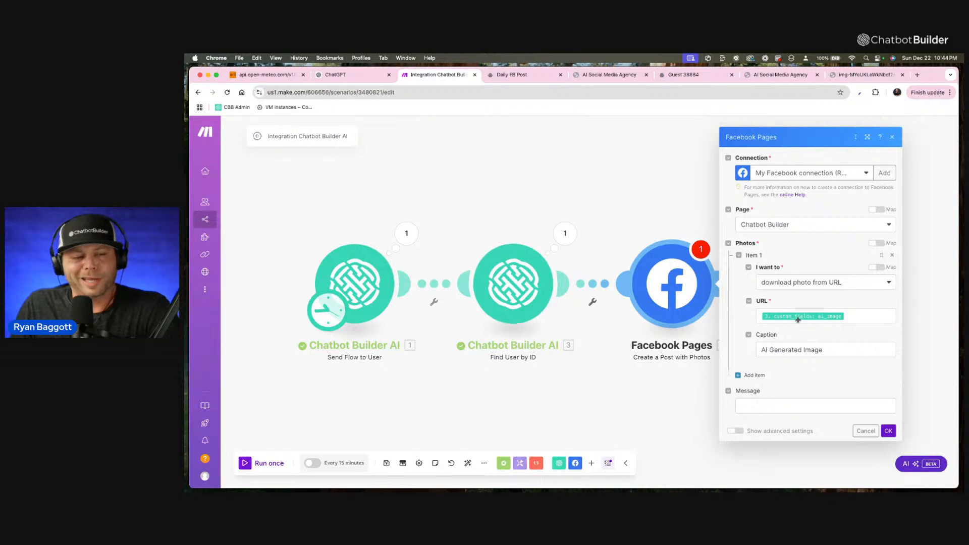
# Map the fb_caption custom field to the post's Message and accept the Facebook Pages module settings.
pyautogui.click(789, 410)
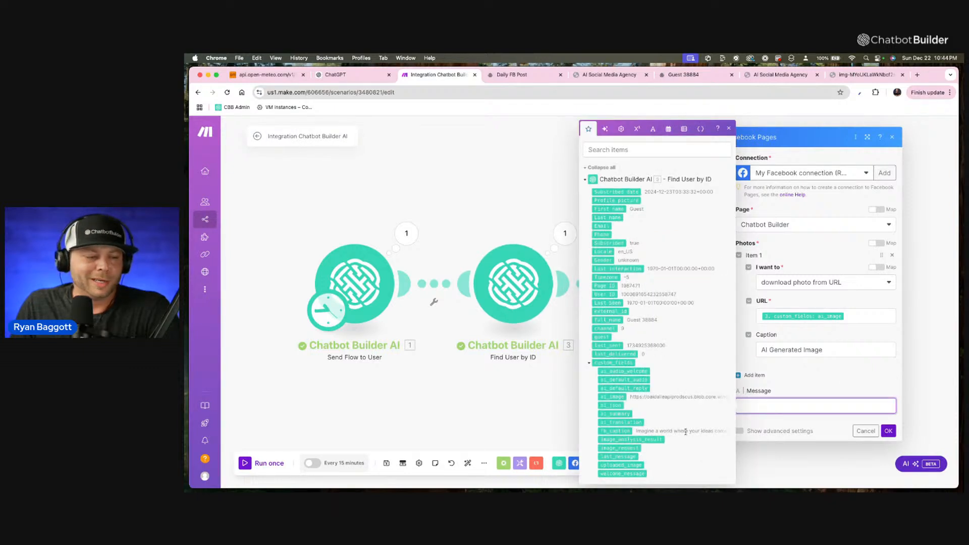
pyautogui.click(617, 430)
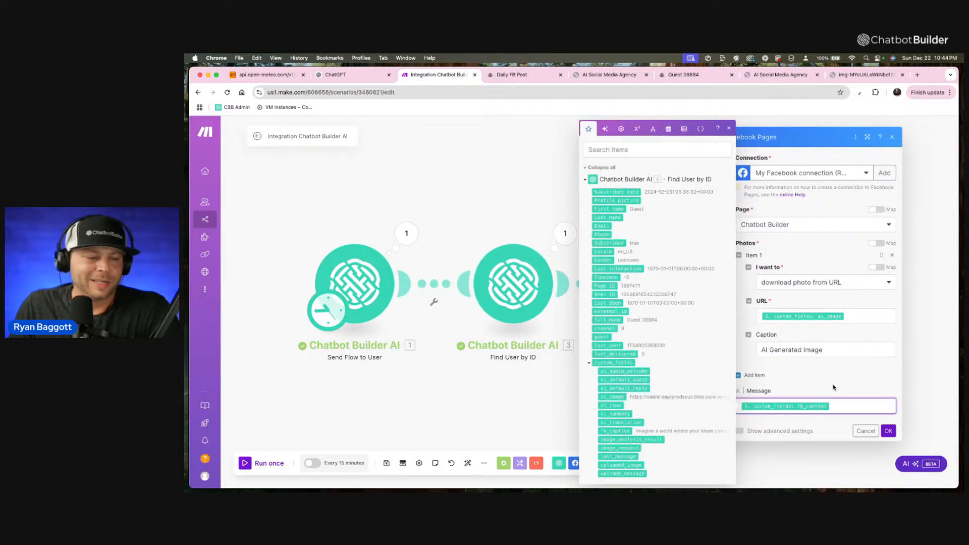
pyautogui.click(875, 388)
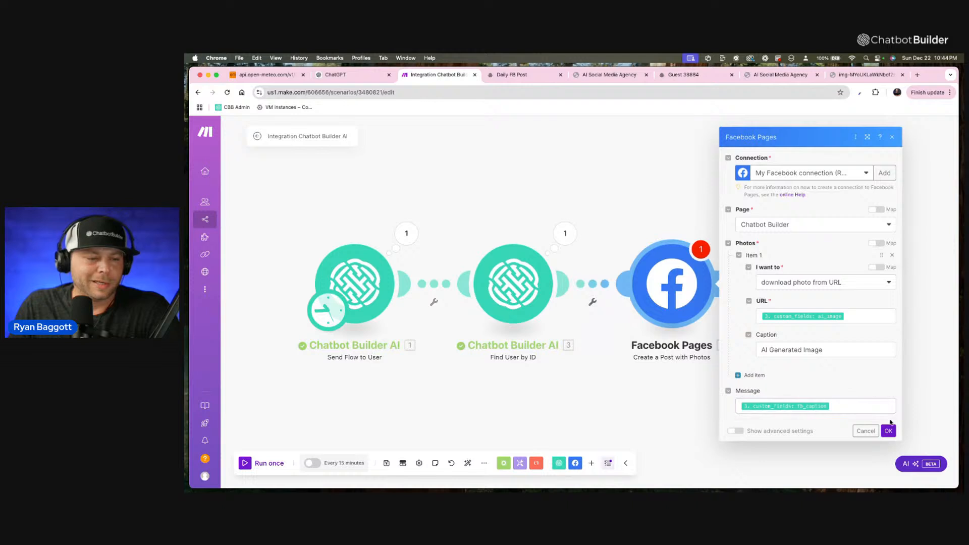
pyautogui.click(889, 430)
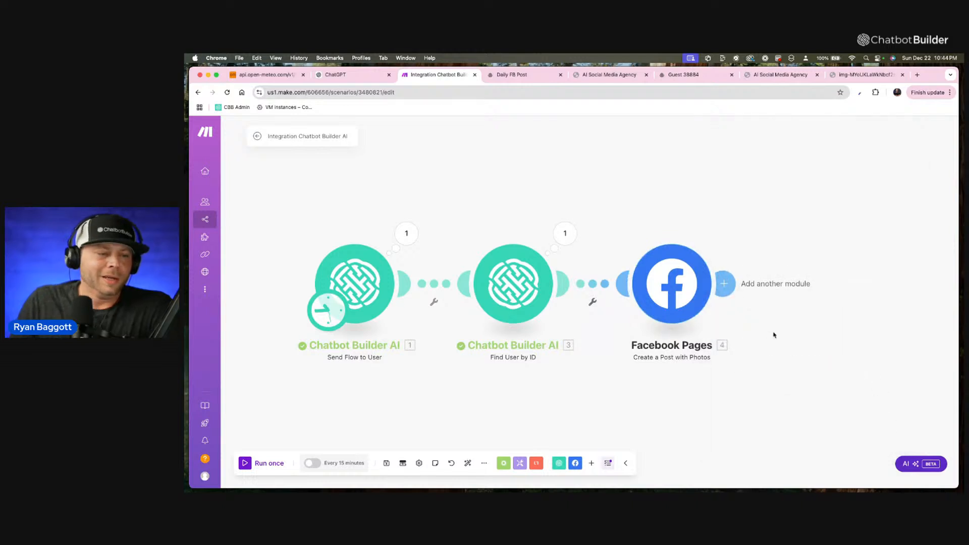
pyautogui.moveTo(681, 308); pyautogui.dragTo(684, 288)
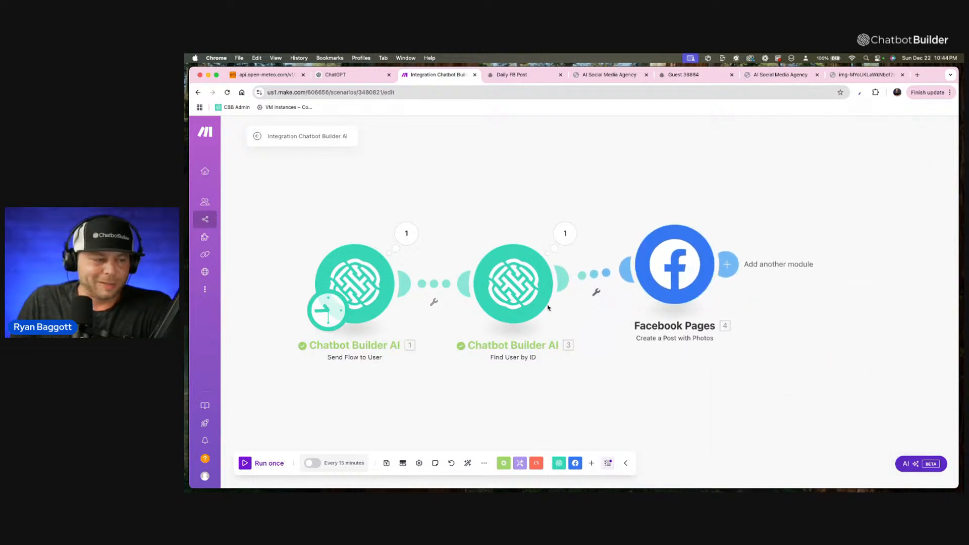
pyautogui.moveTo(529, 302); pyautogui.dragTo(534, 295)
pyautogui.moveTo(678, 295); pyautogui.dragTo(678, 305)
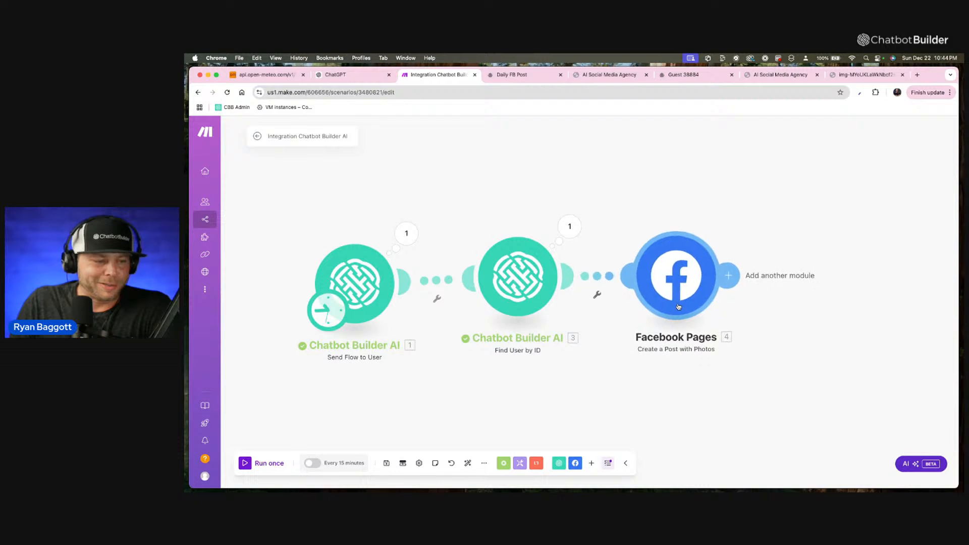
# Add an X (formerly Twitter) Create a Post module after the Facebook Pages module.
pyautogui.moveTo(712, 385); pyautogui.dragTo(662, 387)
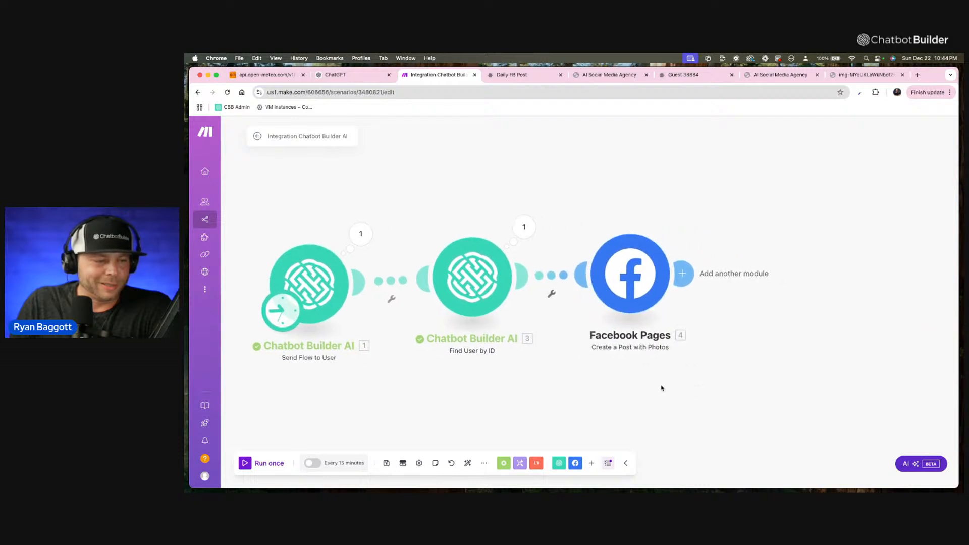
pyautogui.click(684, 275)
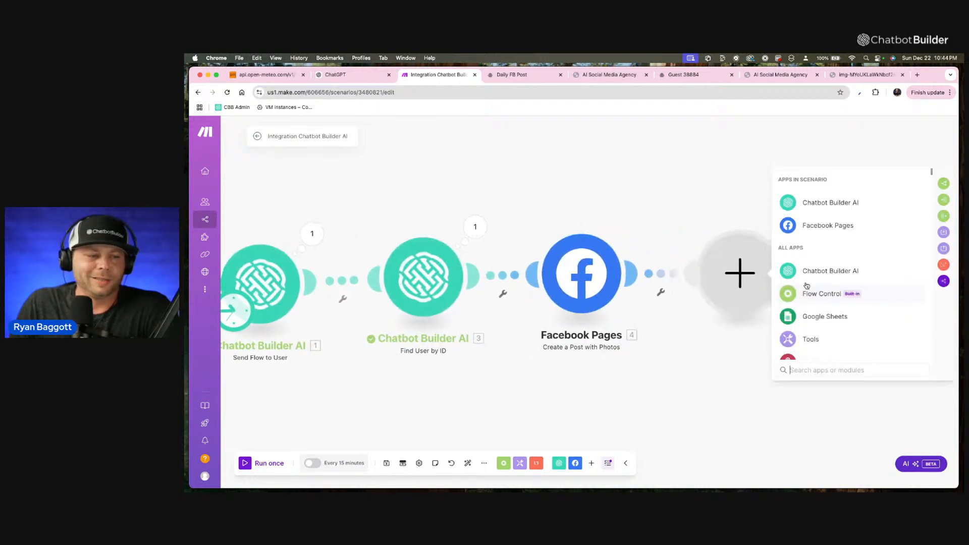
pyautogui.write('x')
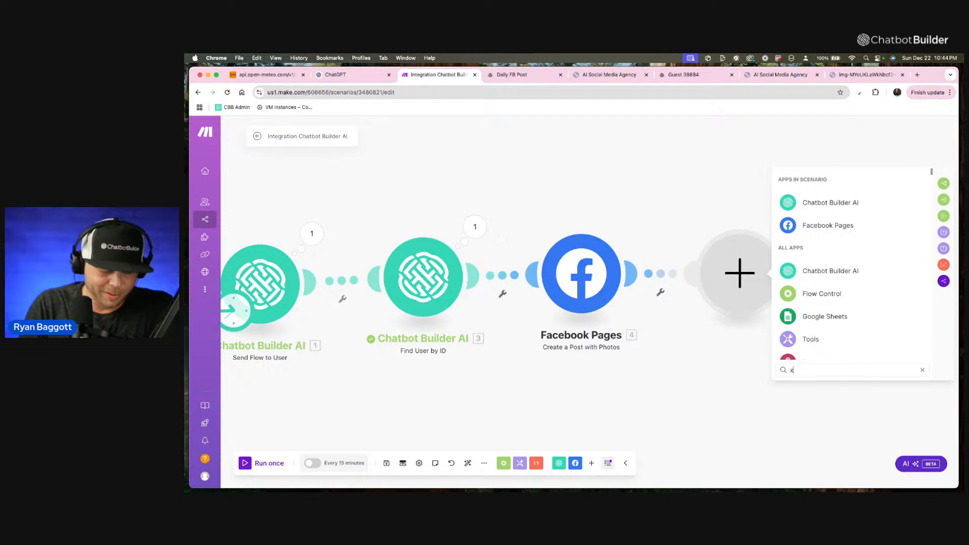
pyautogui.click(848, 340)
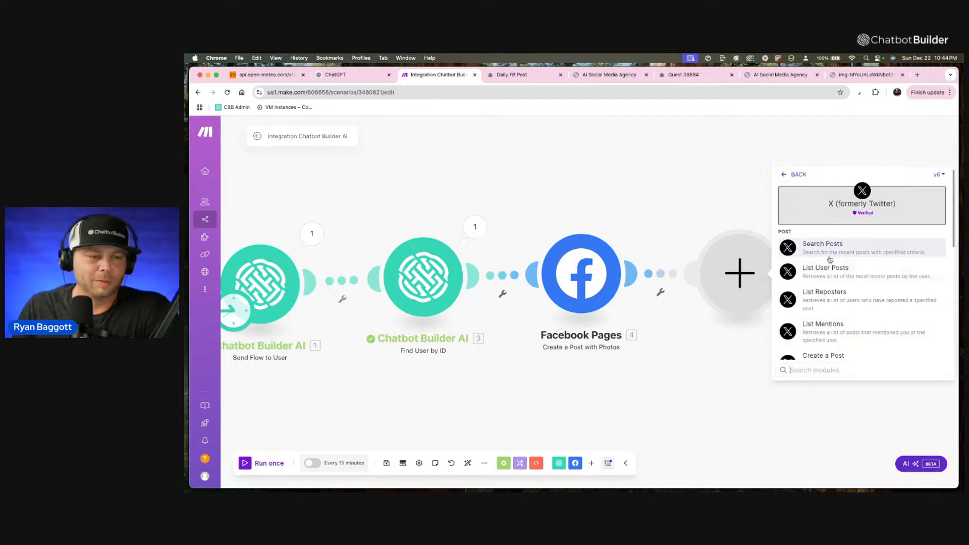
pyautogui.scroll(-3, 864, 283)
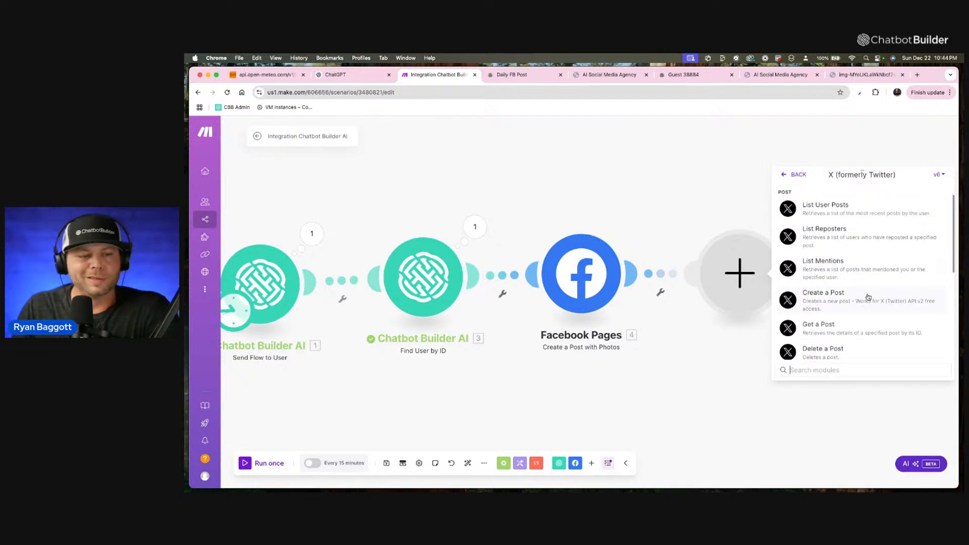
pyautogui.click(884, 300)
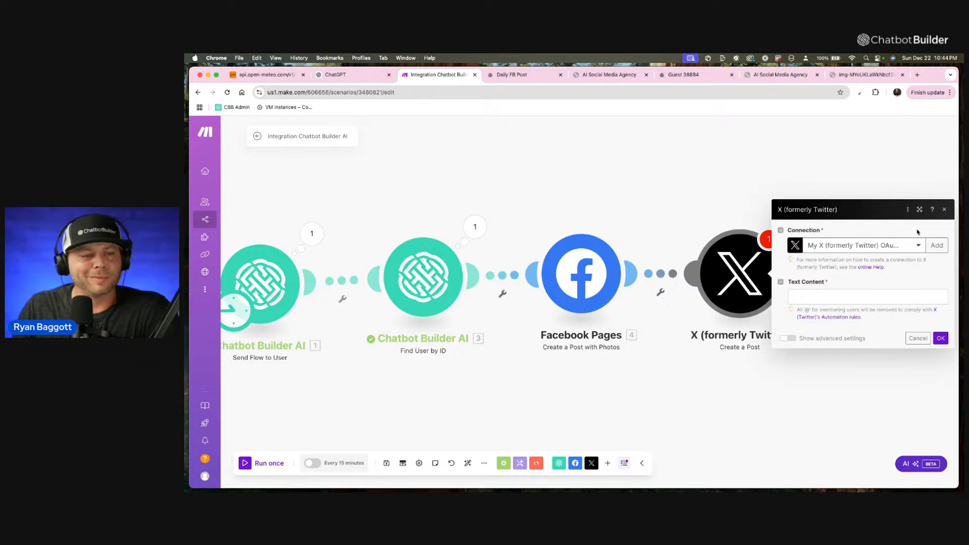
# Cancel the X module's settings and delete the module from the scenario.
pyautogui.click(918, 338)
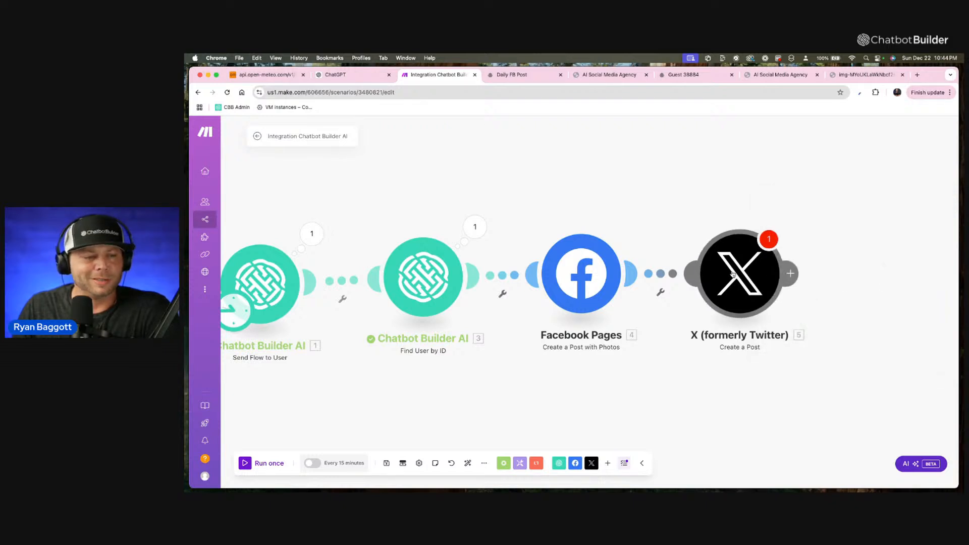
pyautogui.rightClick(735, 268)
pyautogui.click(786, 362)
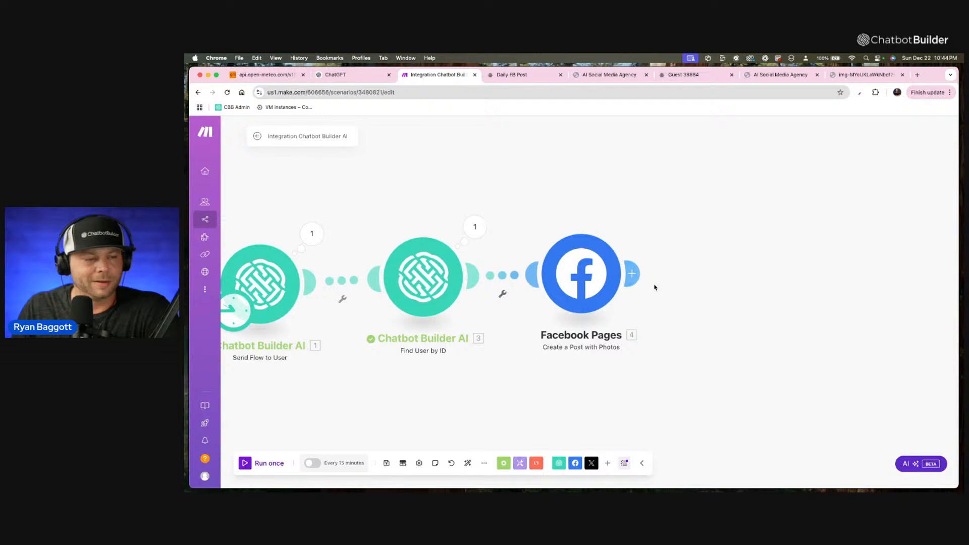
# Start another module after Facebook Pages and examine the available X (formerly Twitter) actions for posting options.
pyautogui.click(768, 274)
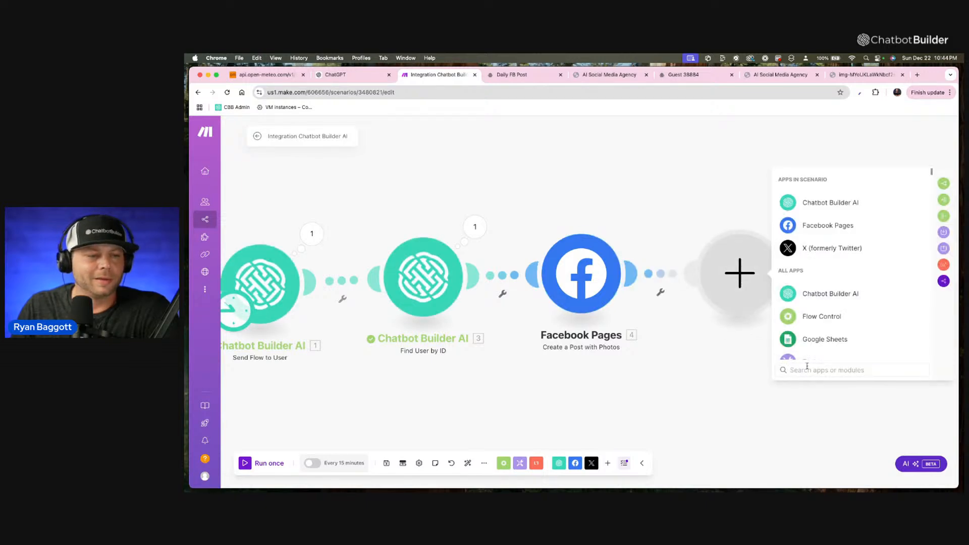
pyautogui.click(828, 248)
pyautogui.scroll(-5, 867, 299)
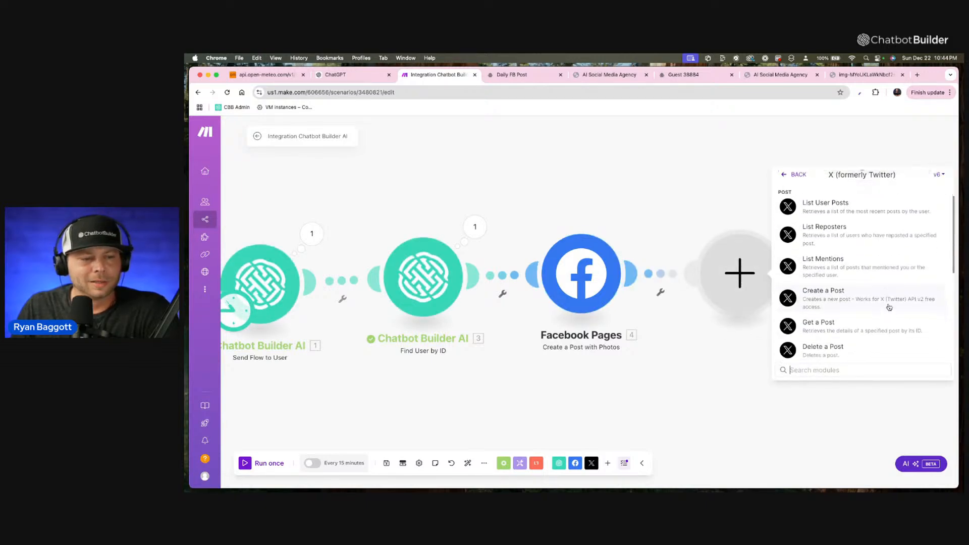
pyautogui.scroll(-5, 867, 300)
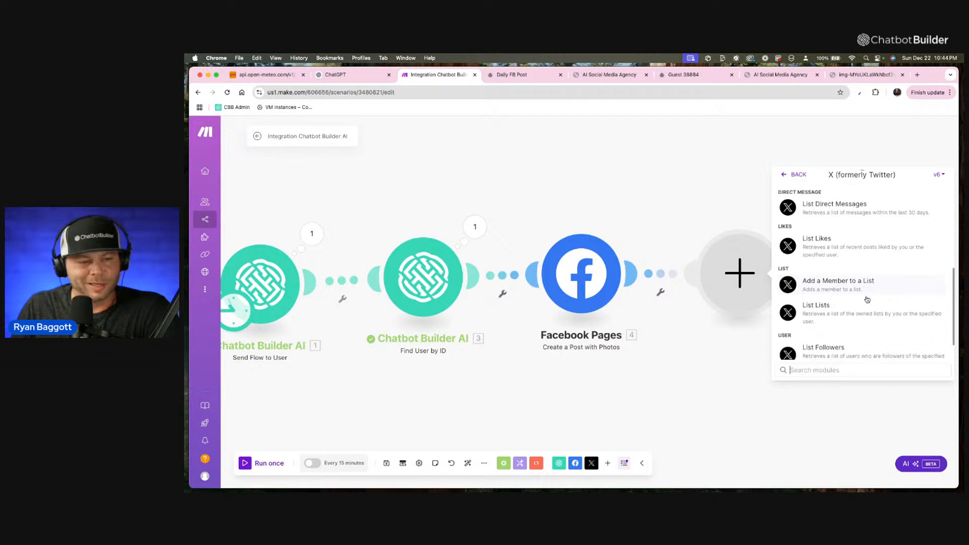
pyautogui.scroll(2, 866, 300)
pyautogui.scroll(5, 866, 300)
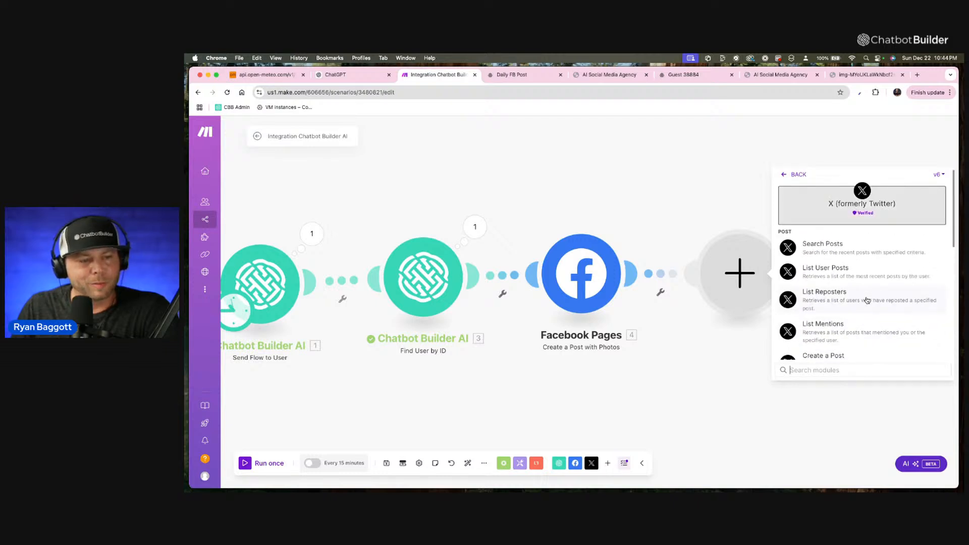
pyautogui.scroll(-2, 867, 299)
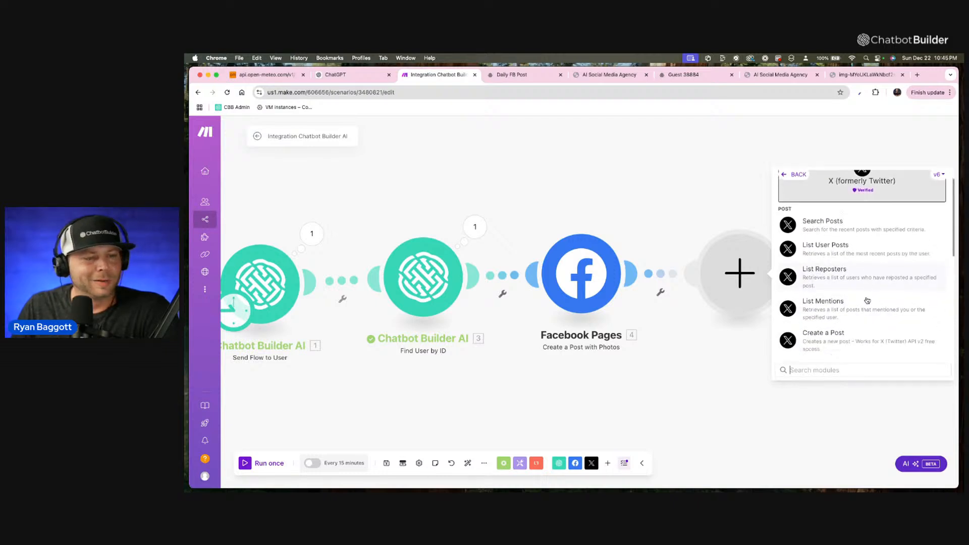
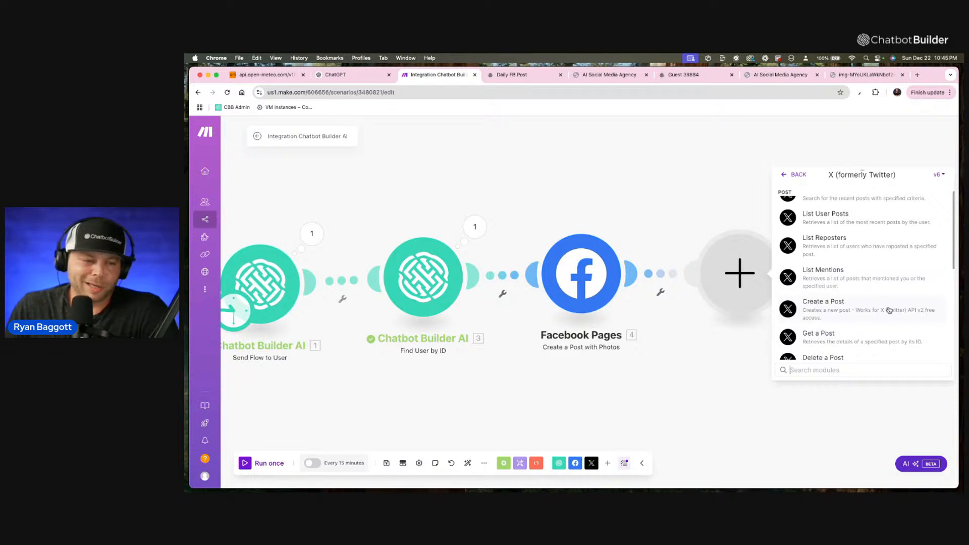
# Add an X (formerly Twitter) Create a Post module after the Facebook Pages module.
pyautogui.scroll(-1, 889, 310)
pyautogui.scroll(-1, 890, 310)
pyautogui.scroll(1, 890, 310)
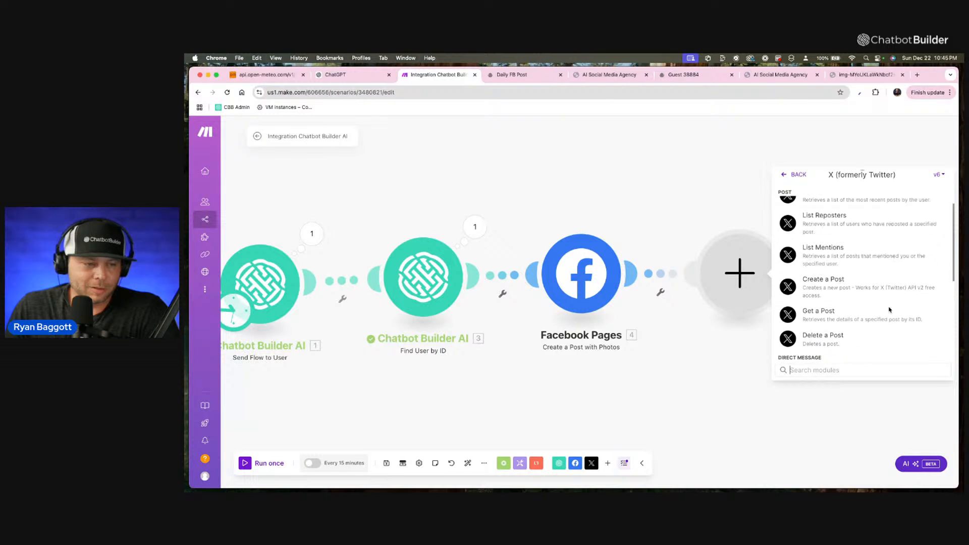
pyautogui.scroll(2, 890, 310)
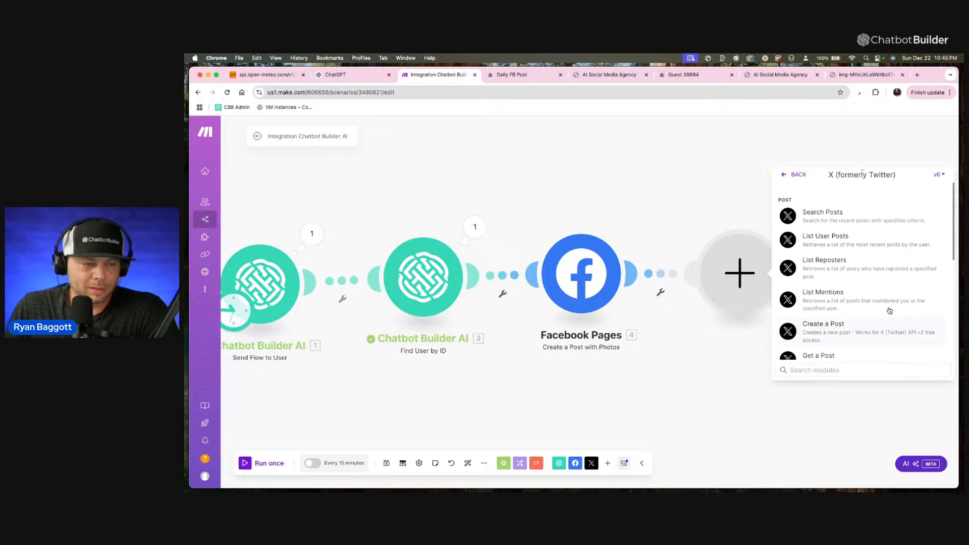
pyautogui.click(908, 328)
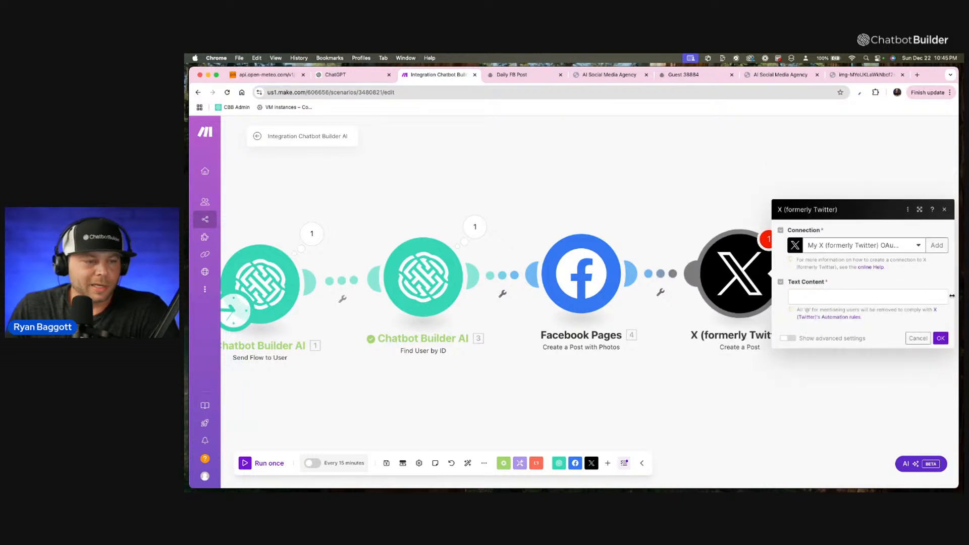
# Examine the X module's advanced settings for media attachment options, including the Media IDs field.
pyautogui.click(786, 339)
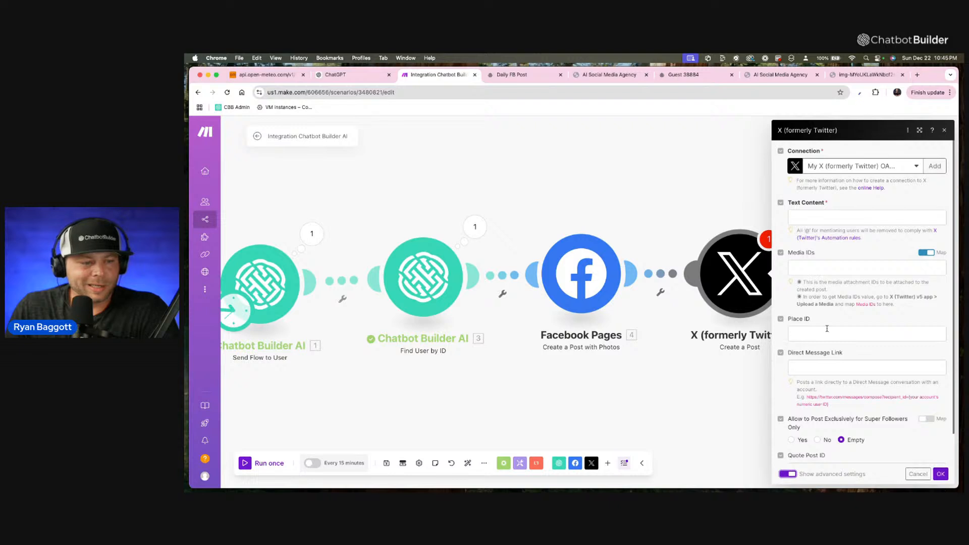
pyautogui.scroll(-1, 830, 370)
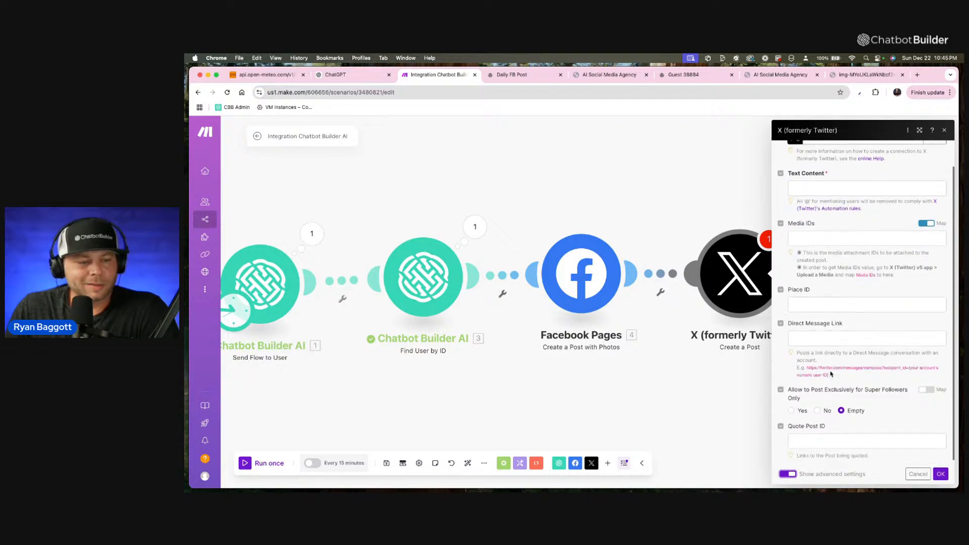
pyautogui.scroll(1, 831, 372)
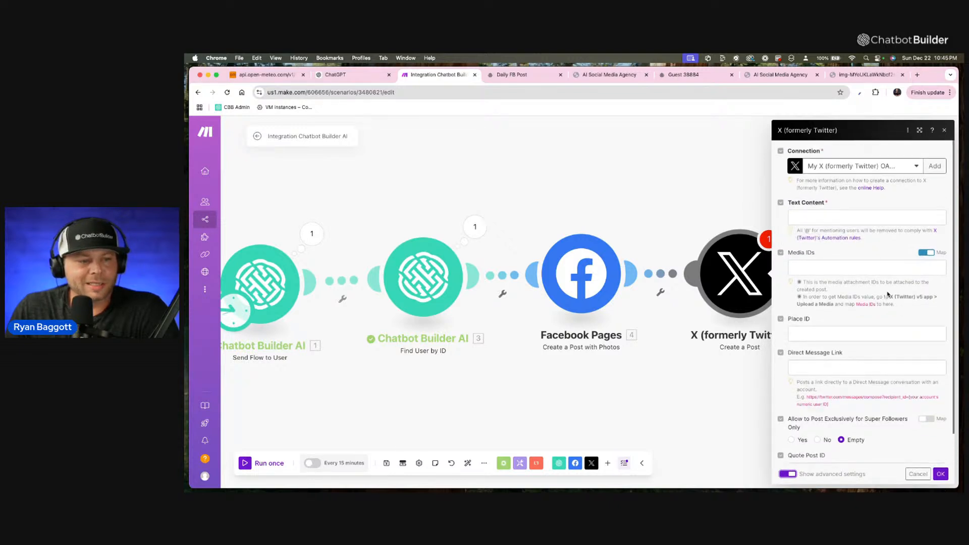
pyautogui.scroll(-1, 903, 266)
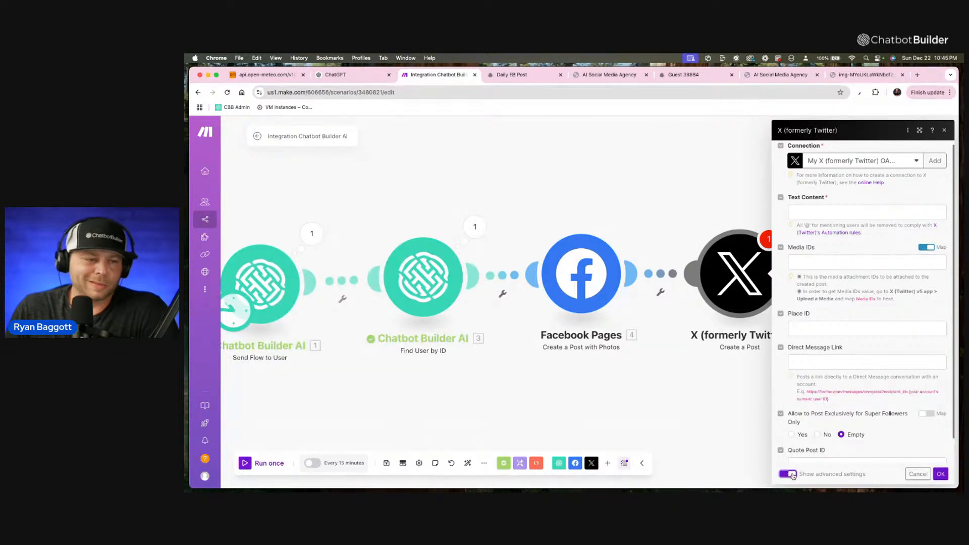
pyautogui.click(930, 250)
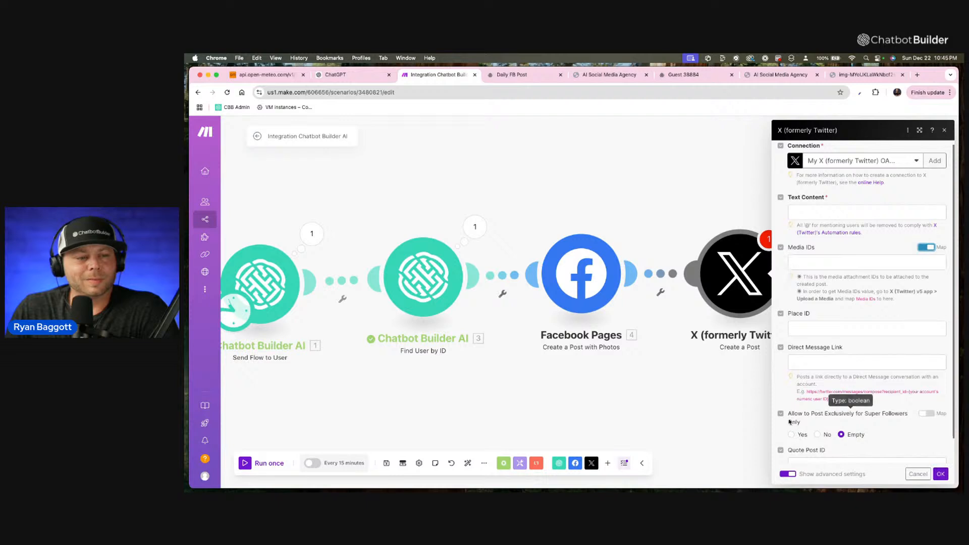
pyautogui.click(788, 474)
# Map the fb_caption custom field to the X post's Text Content and accept the module settings.
pyautogui.click(810, 294)
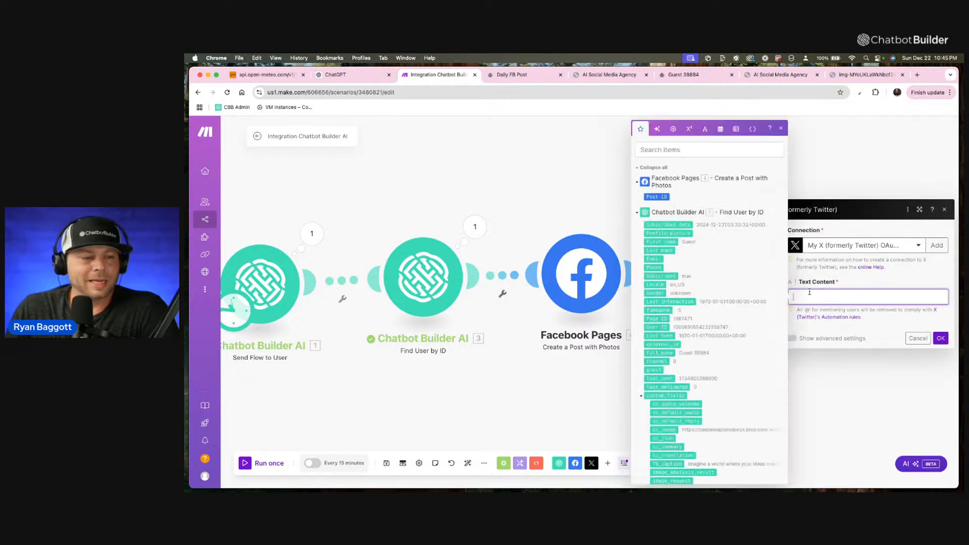
pyautogui.click(669, 463)
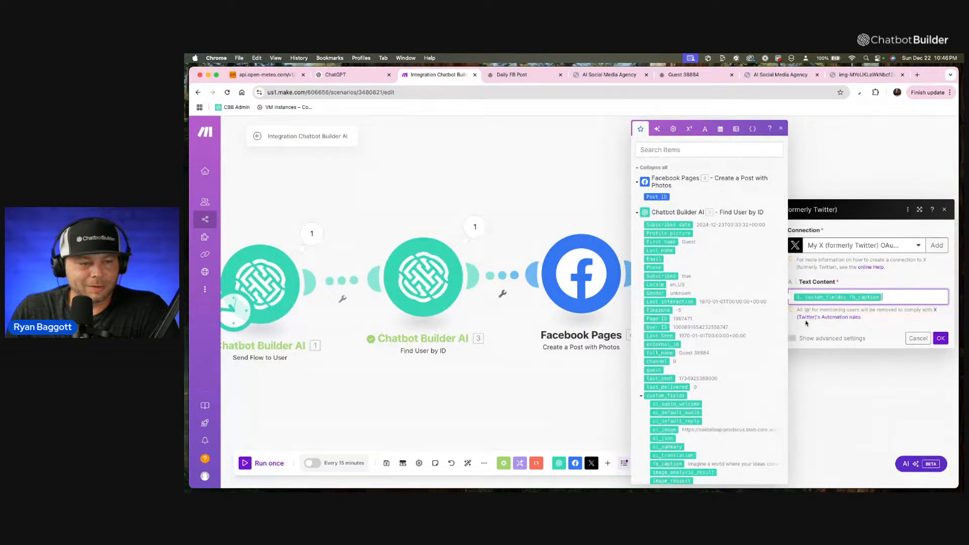
pyautogui.click(941, 339)
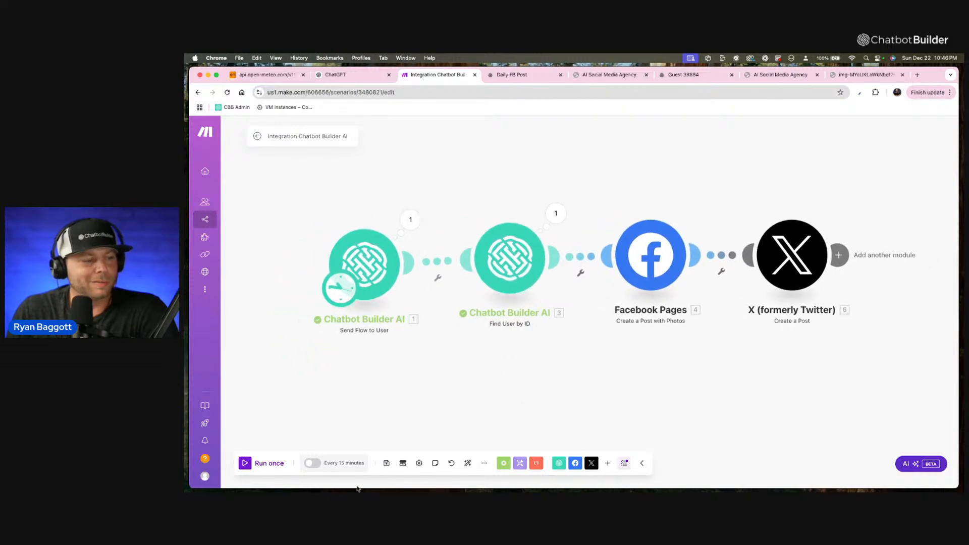
# Run the whole scenario once to publish the post through the Facebook Pages and X modules.
pyautogui.click(269, 467)
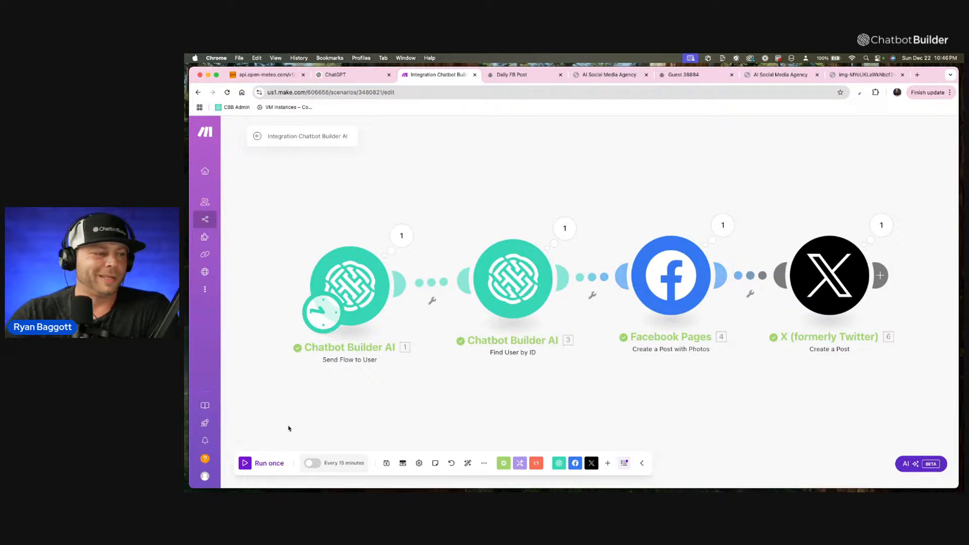
pyautogui.scroll(-5, 289, 429)
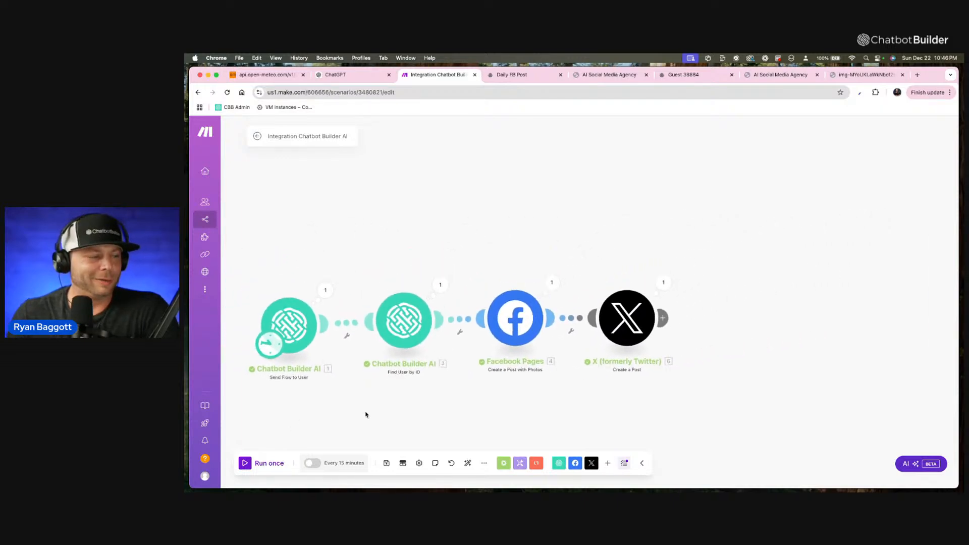
pyautogui.scroll(1, 497, 376)
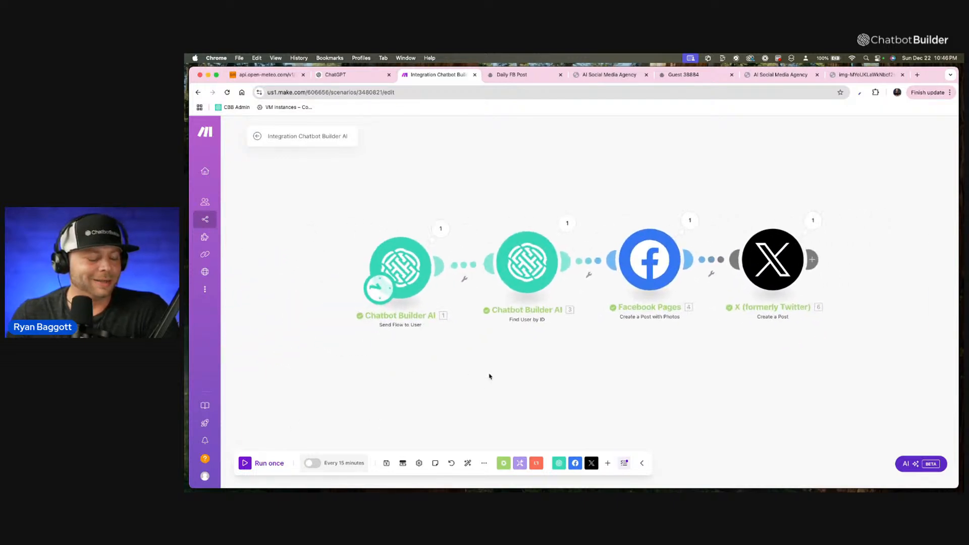
# Try to schedule the scenario to run every day at 9:00 AM.
pyautogui.scroll(1, 382, 296)
pyautogui.click(376, 293)
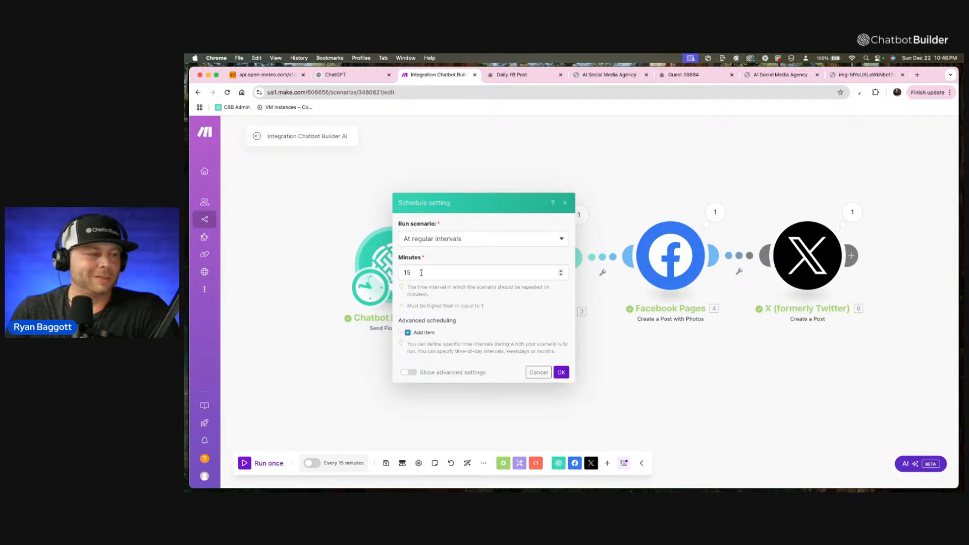
pyautogui.click(469, 240)
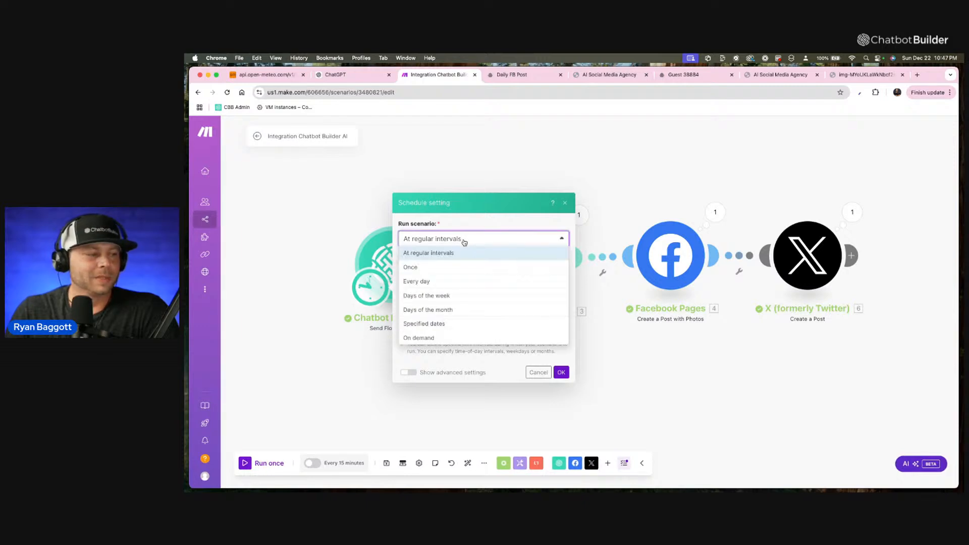
pyautogui.click(459, 281)
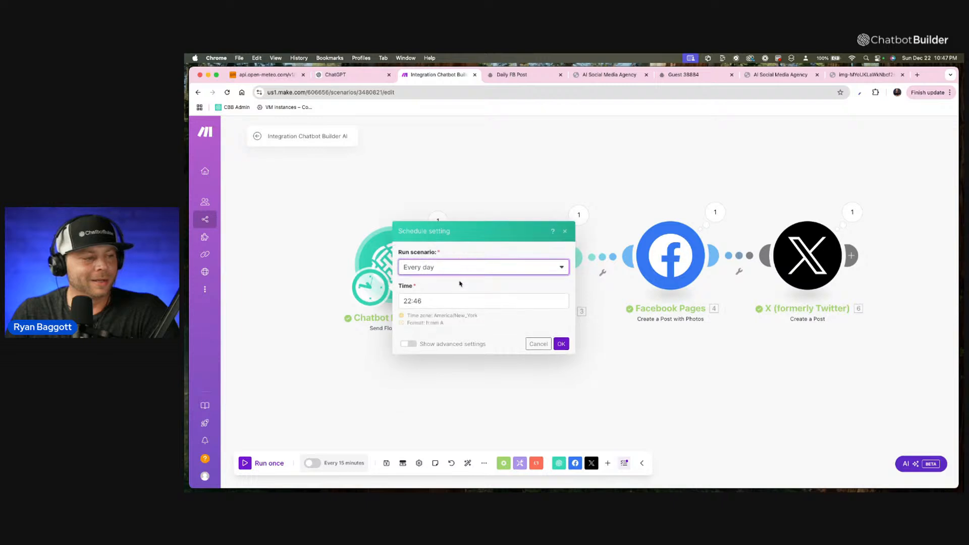
pyautogui.click(457, 301)
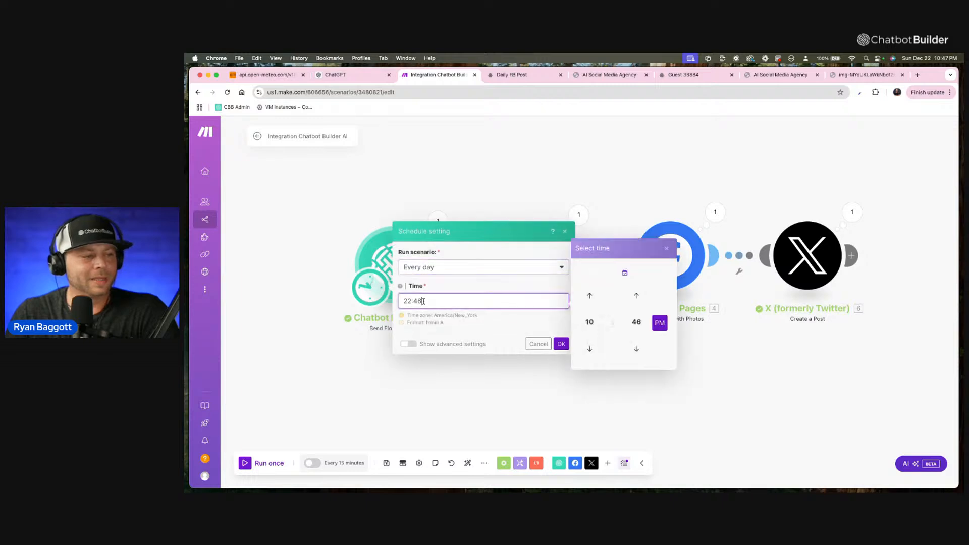
pyautogui.click(640, 274)
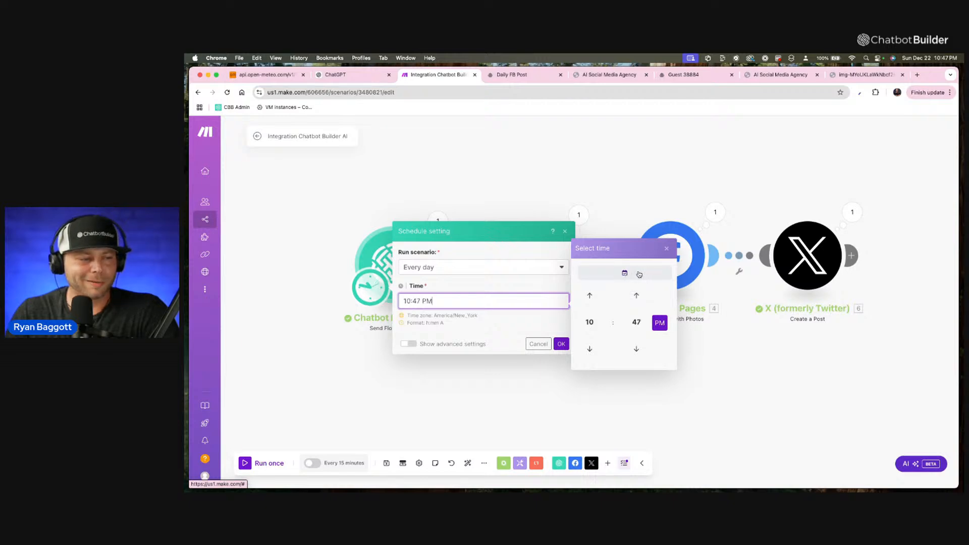
pyautogui.click(596, 300)
pyautogui.click(596, 301)
pyautogui.click(597, 301)
pyautogui.click(597, 301)
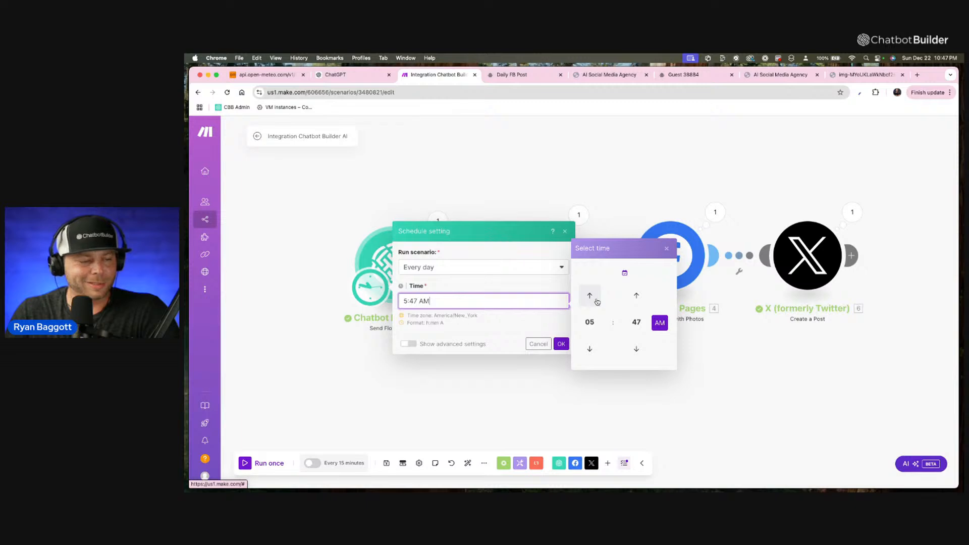
pyautogui.click(597, 301)
pyautogui.click(597, 301)
pyautogui.click(597, 301)
pyautogui.click(597, 301)
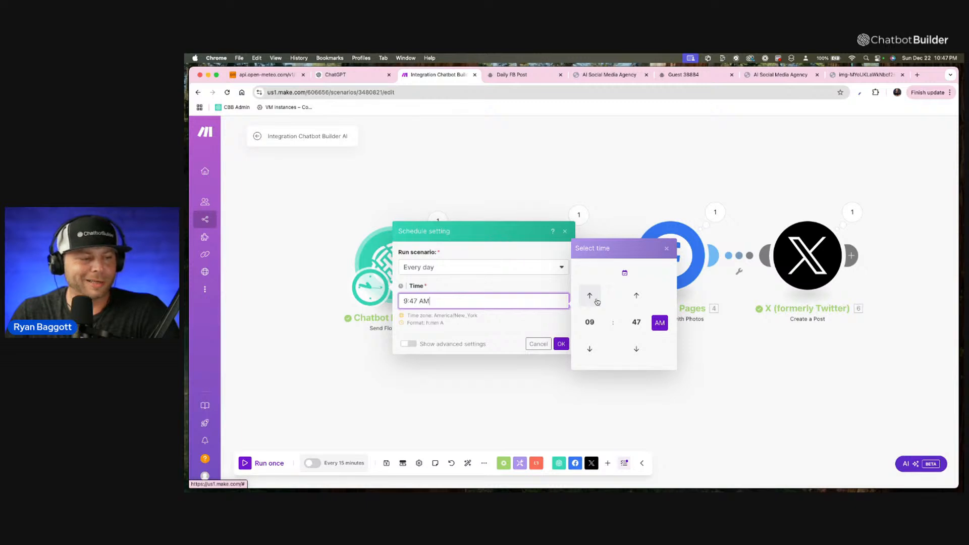
pyautogui.click(635, 322)
pyautogui.click(589, 300)
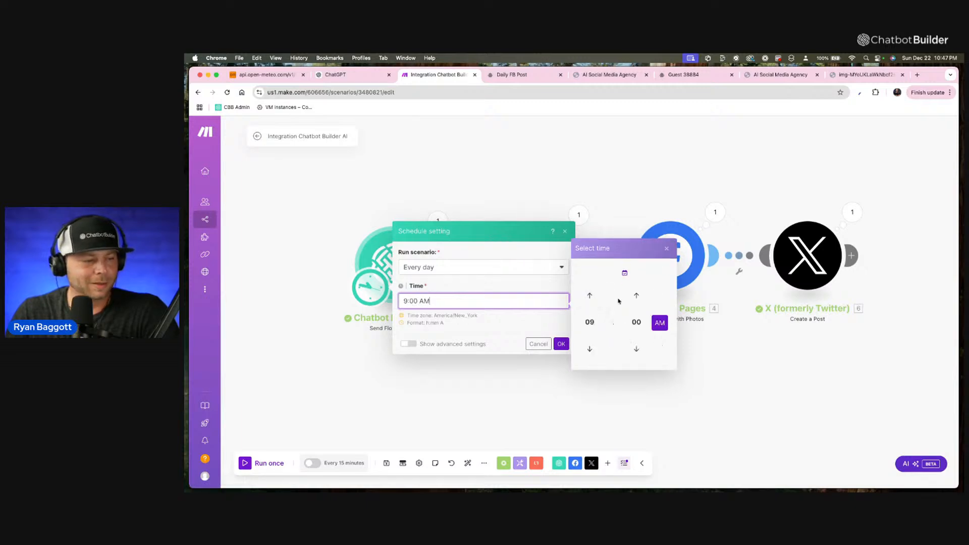
pyautogui.click(717, 356)
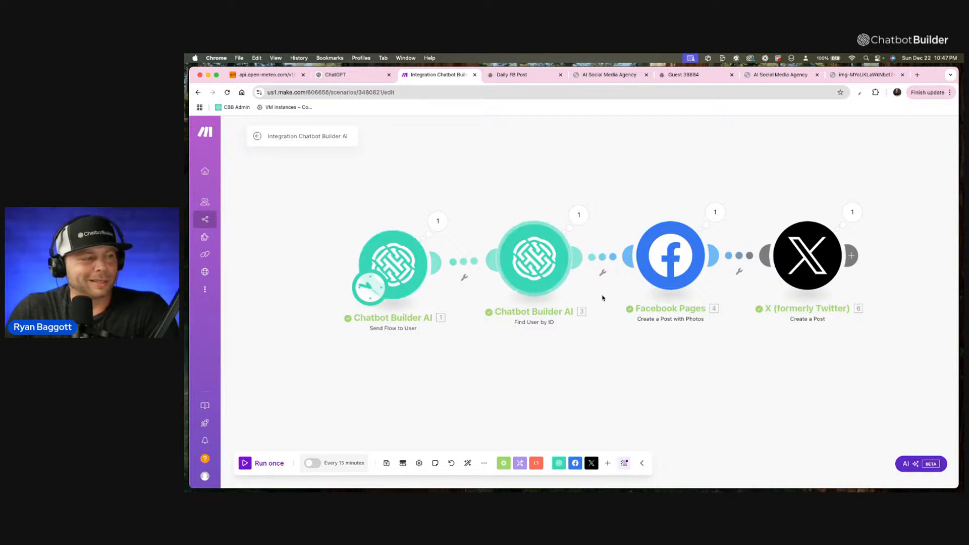
# Set the scenario's schedule to run every day at 10:00 AM.
pyautogui.moveTo(409, 258); pyautogui.dragTo(435, 263)
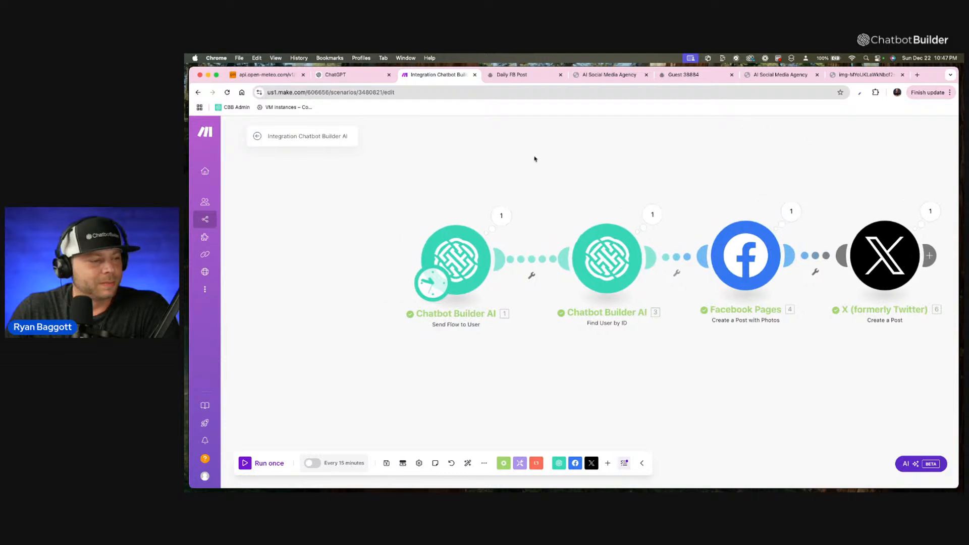
pyautogui.click(432, 284)
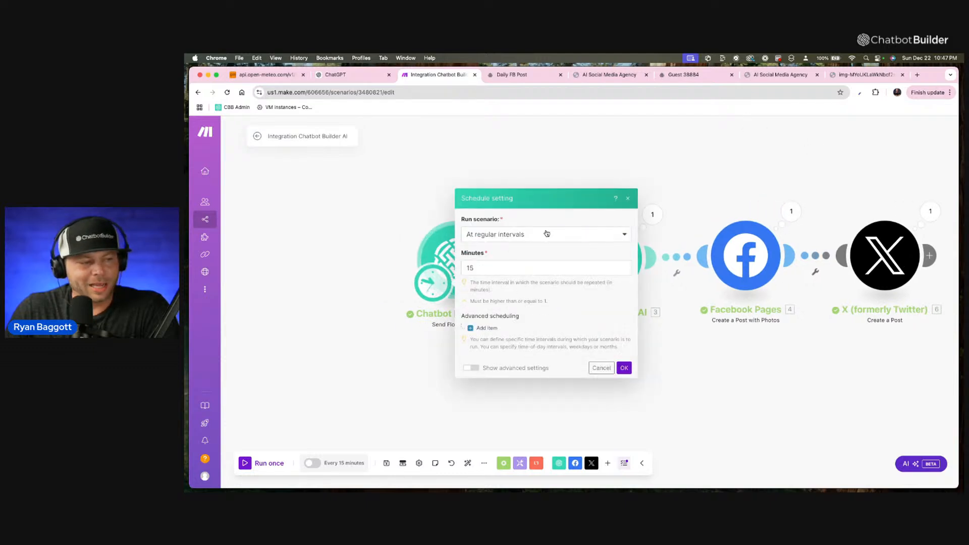
pyautogui.click(547, 233)
pyautogui.click(520, 277)
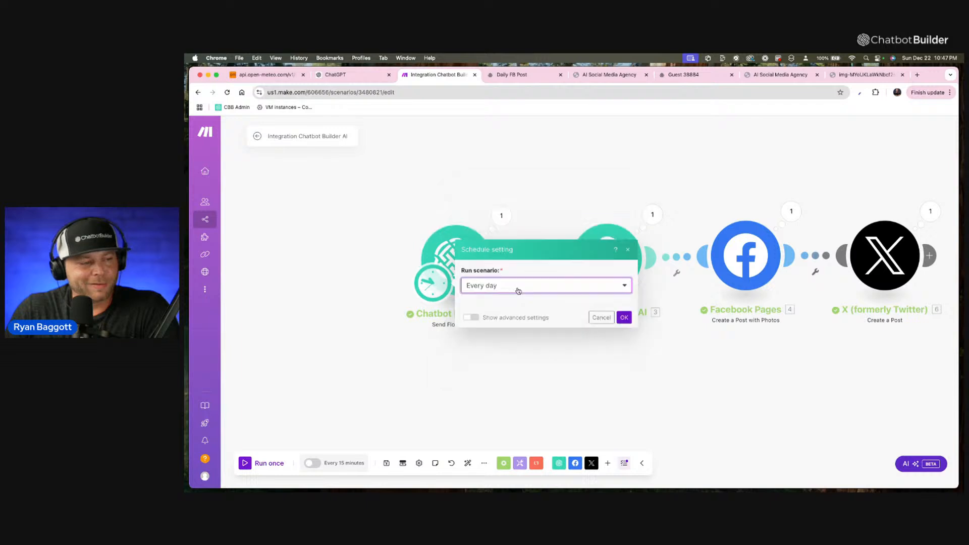
pyautogui.click(520, 296)
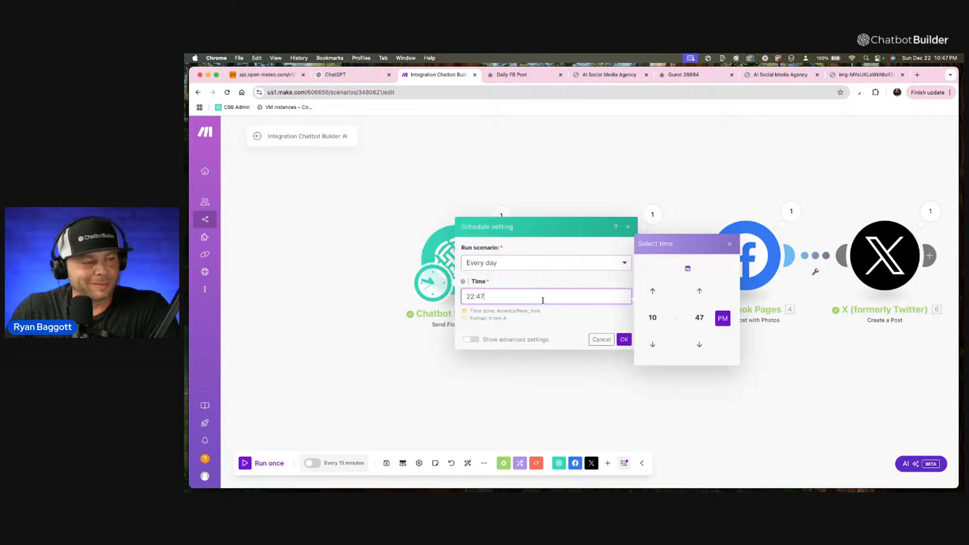
pyautogui.click(699, 318)
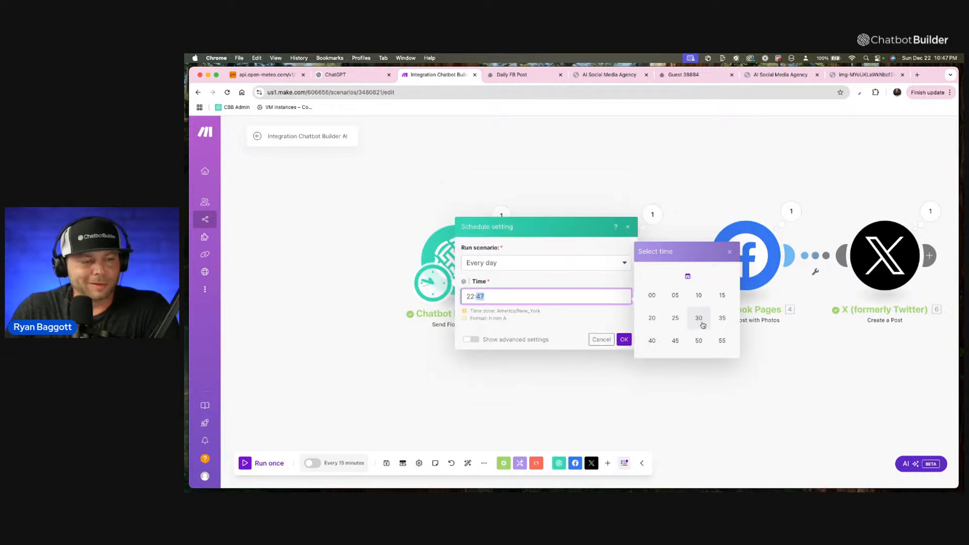
pyautogui.click(658, 302)
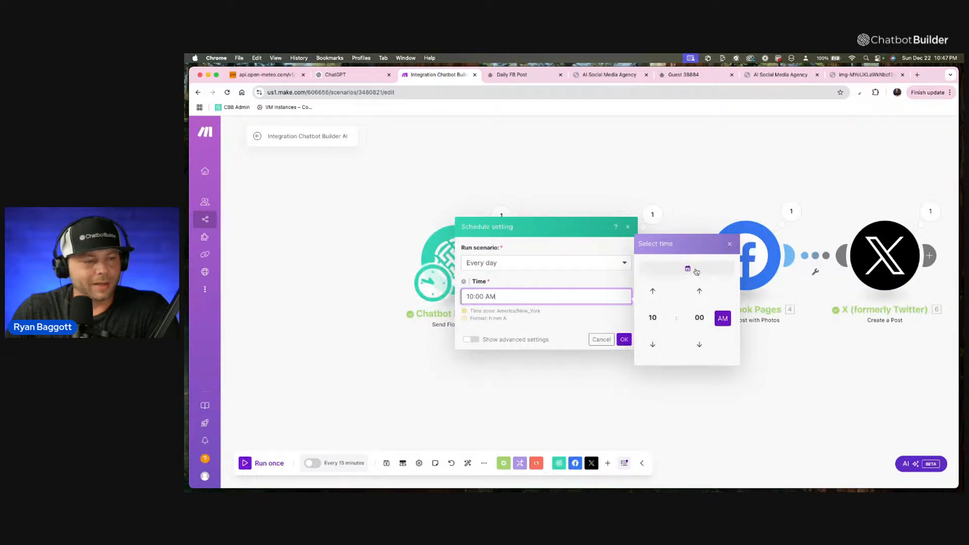
# Change the scenario's daily run time to 11:00 AM, accept the schedule setting and activate scheduling.
pyautogui.click(688, 270)
pyautogui.click(723, 318)
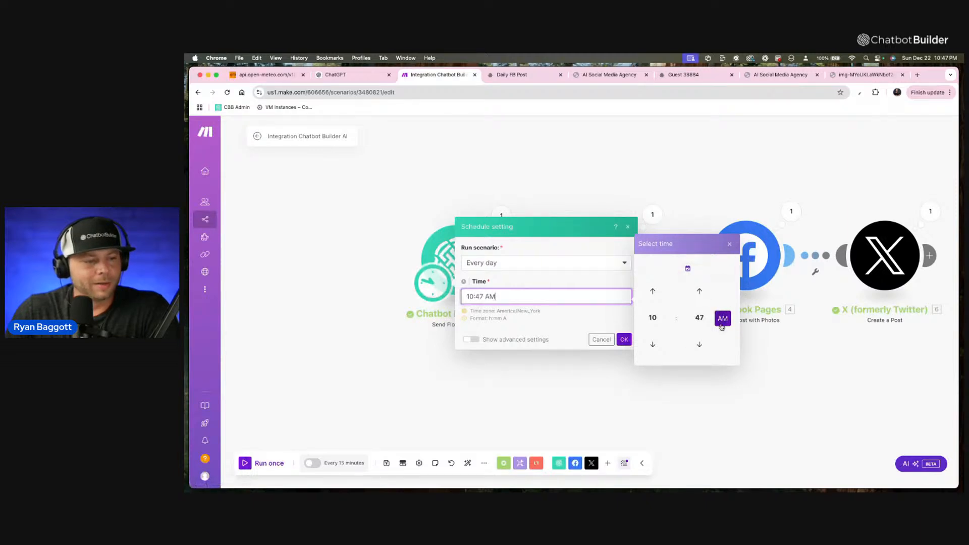
pyautogui.click(702, 292)
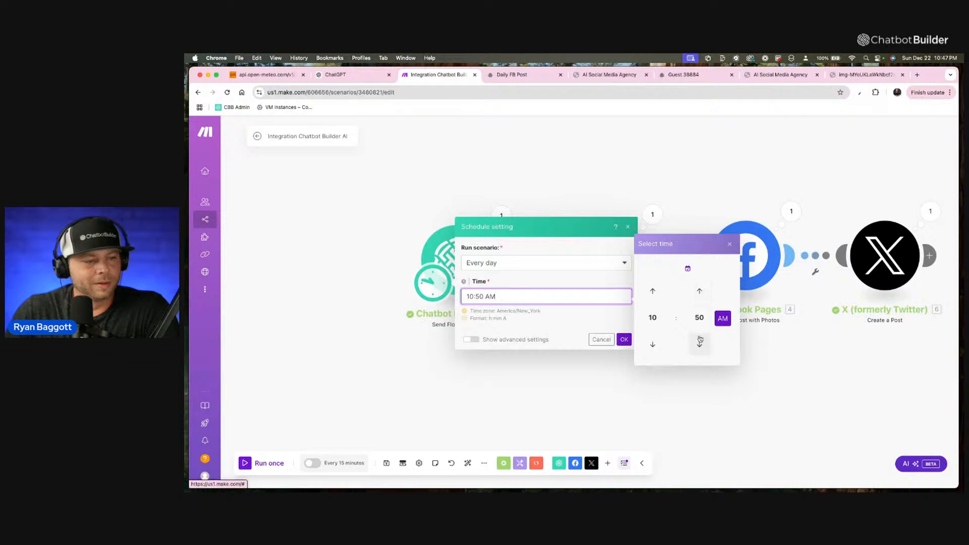
pyautogui.click(705, 299)
pyautogui.click(704, 298)
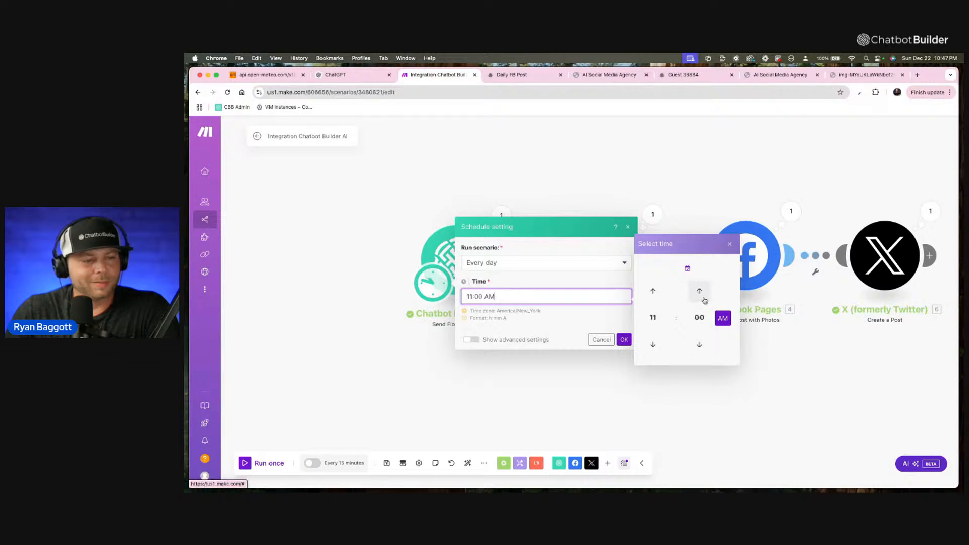
pyautogui.click(624, 340)
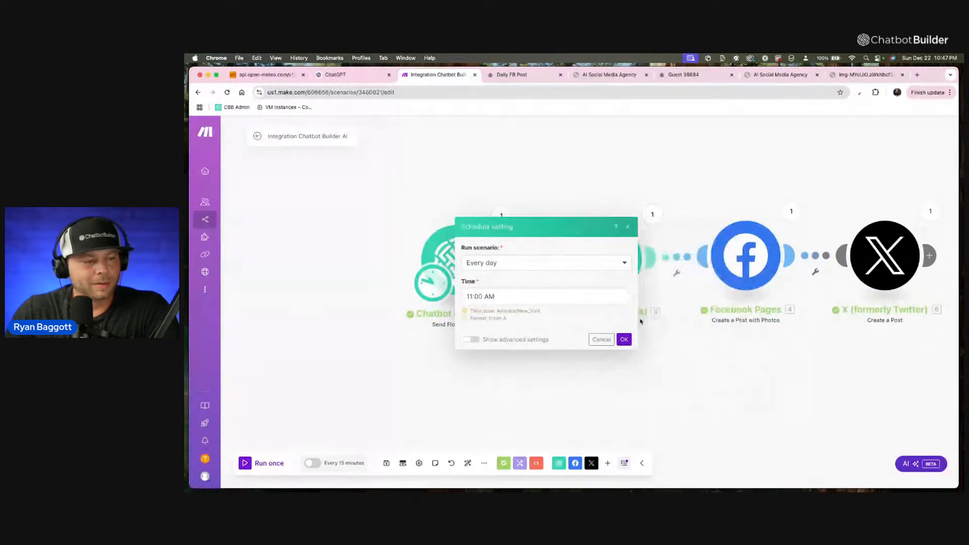
pyautogui.click(624, 339)
pyautogui.click(613, 313)
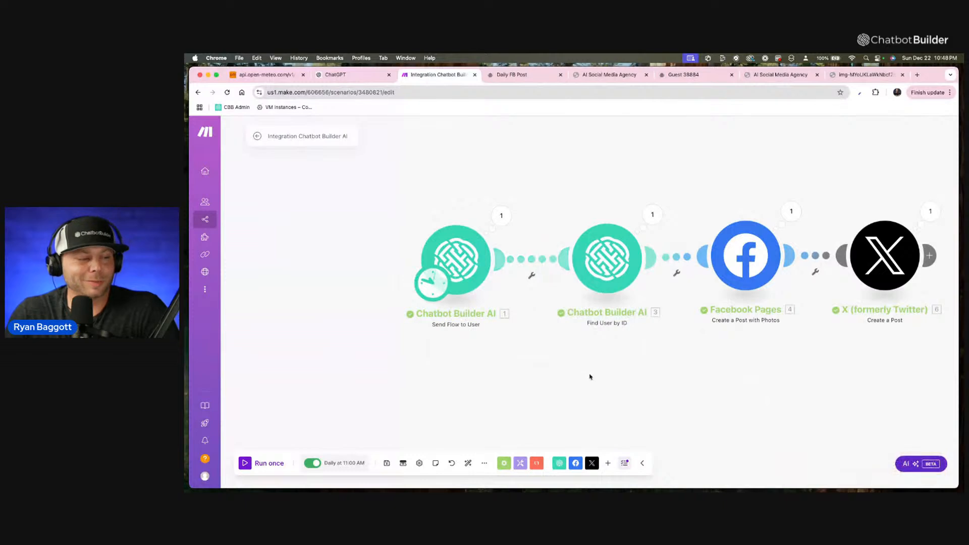
pyautogui.moveTo(624, 366); pyautogui.dragTo(545, 360)
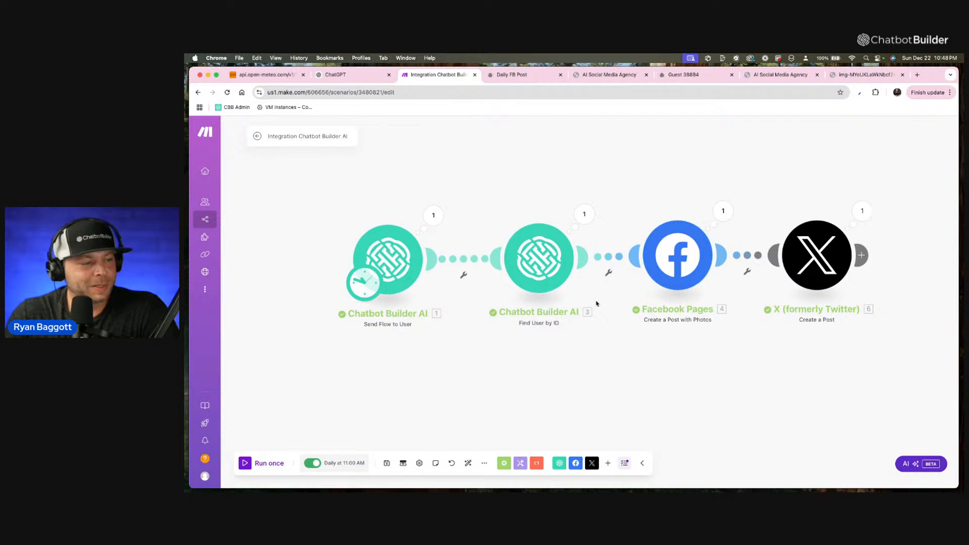
pyautogui.hscroll(-2, 641, 154)
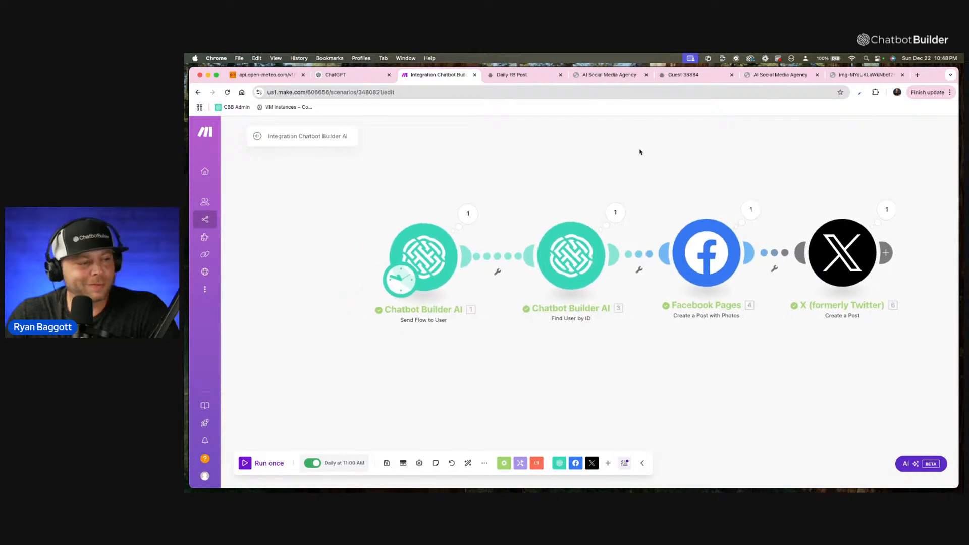
pyautogui.hscroll(-1, 545, 143)
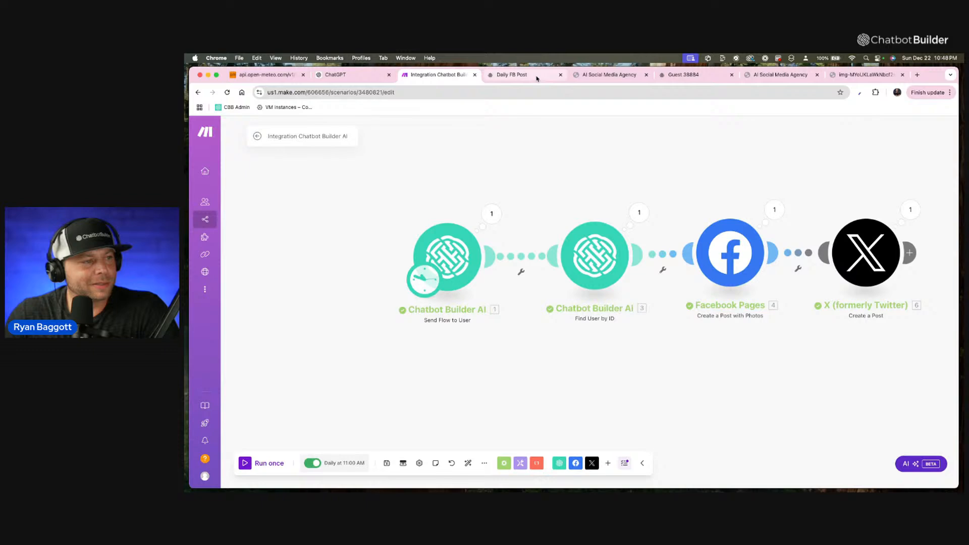
# Load chatbotbuilder.ai in the AI Social Media Agency chat's browser tab, dismiss the Get in Touch pop-up and go to the site's footer.
pyautogui.click(536, 78)
pyautogui.click(615, 75)
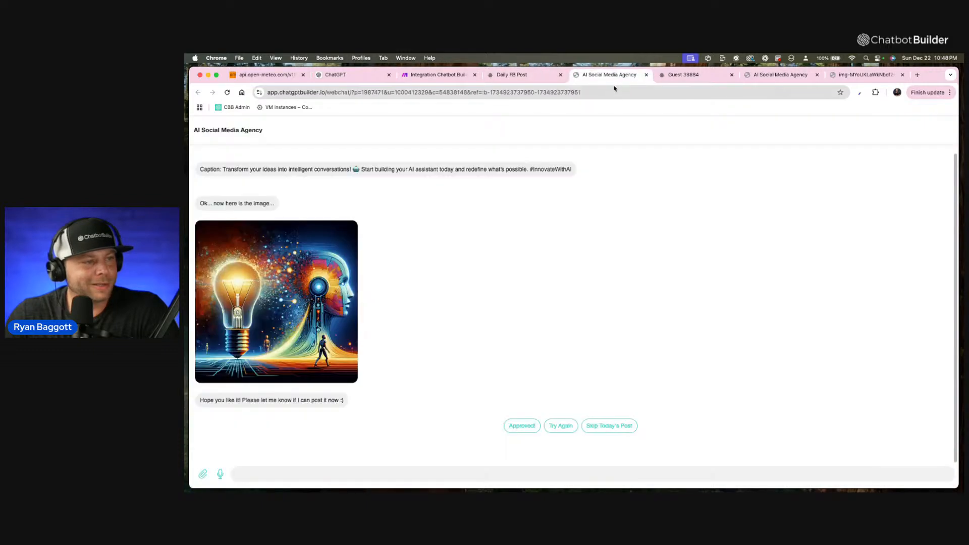
pyautogui.click(614, 88)
pyautogui.write('cha')
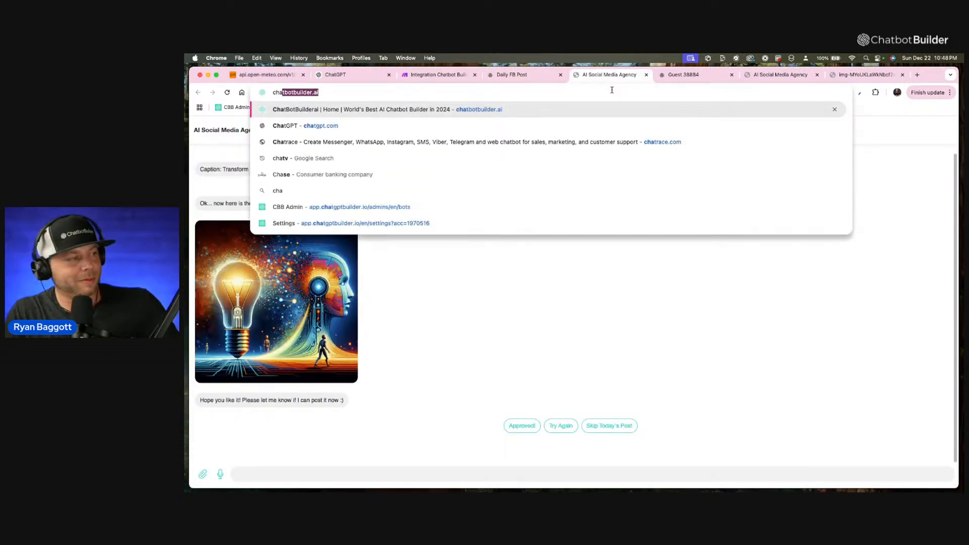
pyautogui.press('Return')
pyautogui.scroll(-10, 609, 399)
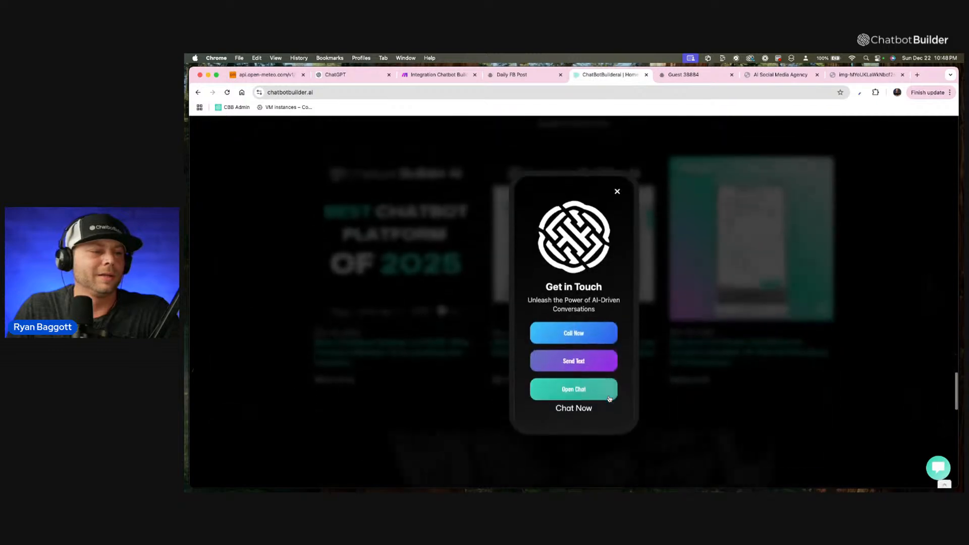
pyautogui.click(617, 191)
pyautogui.scroll(-5, 599, 236)
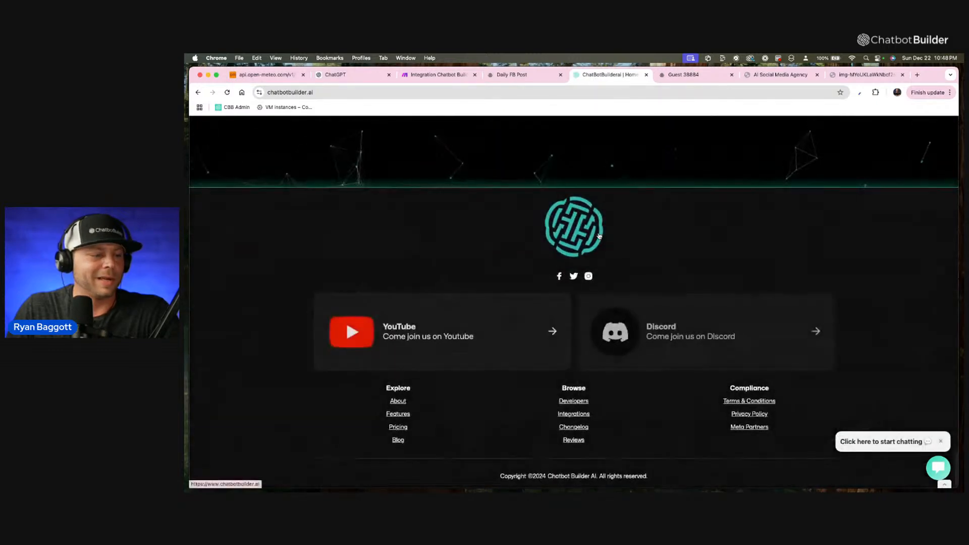
# Open the footer's Facebook and X links in separate browser tabs and switch to the X page.
pyautogui.rightClick(559, 276)
pyautogui.click(575, 279)
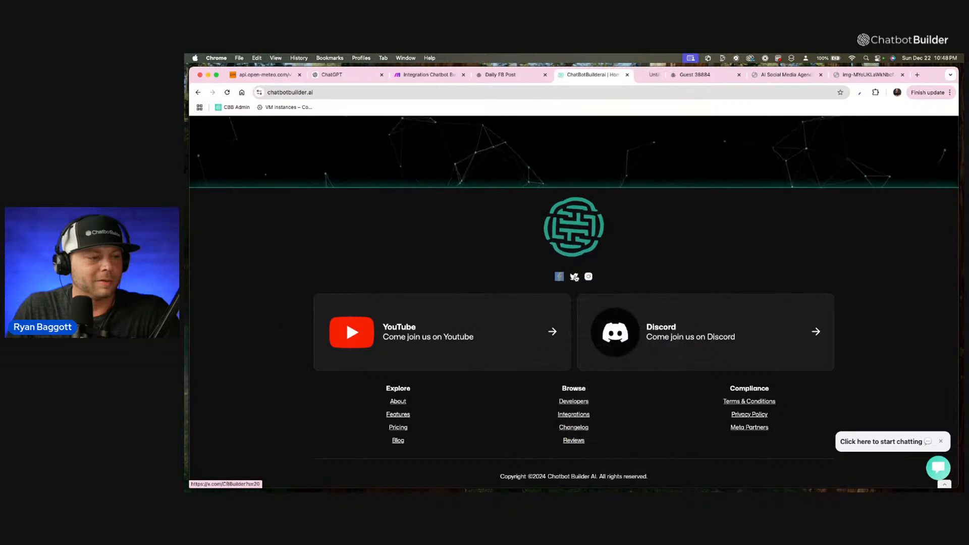
pyautogui.rightClick(576, 278)
pyautogui.click(581, 279)
pyautogui.click(667, 74)
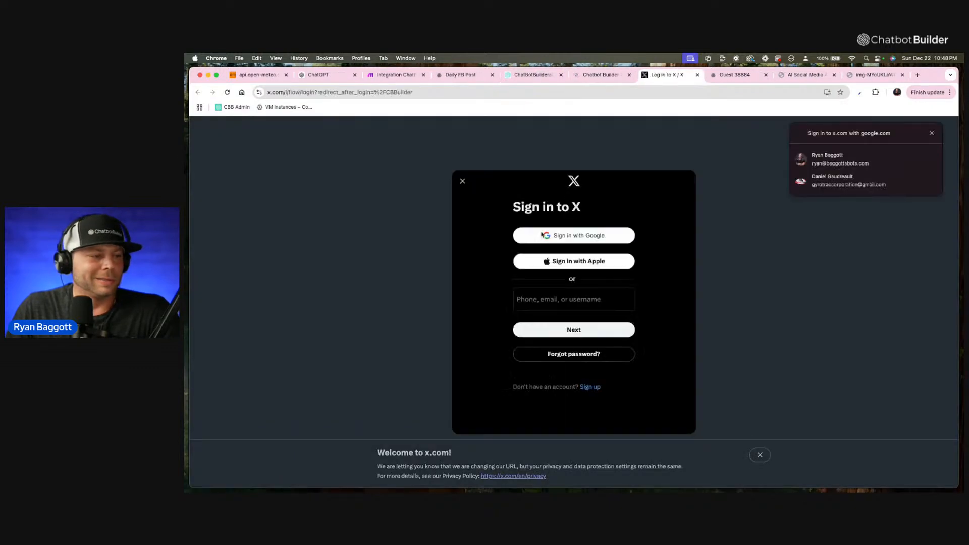
# Try to sign in to X with the saved Google account.
pyautogui.click(462, 180)
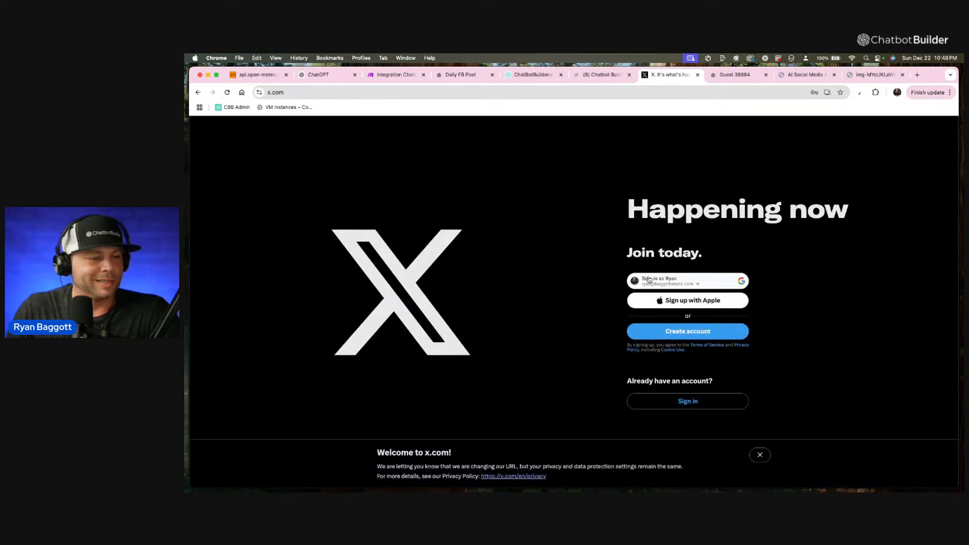
pyautogui.click(691, 404)
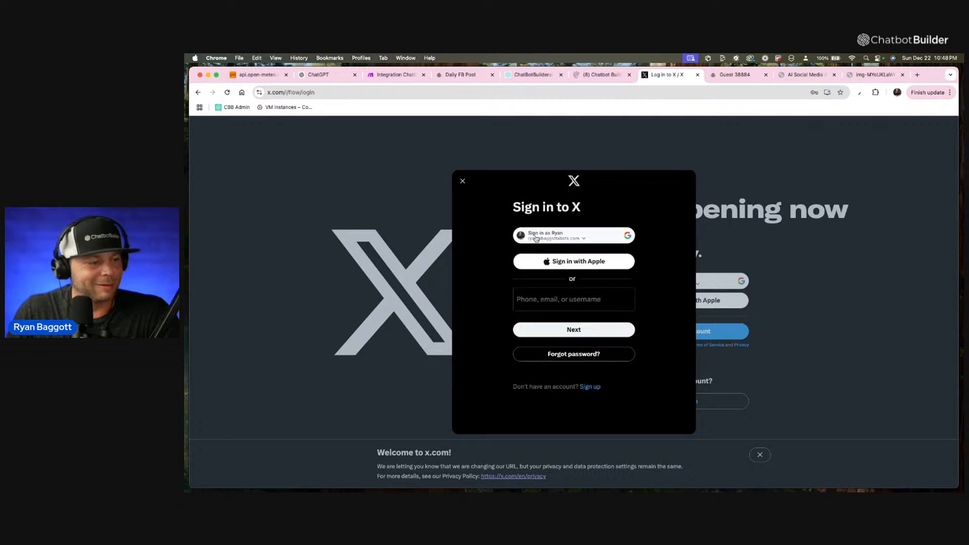
pyautogui.click(554, 305)
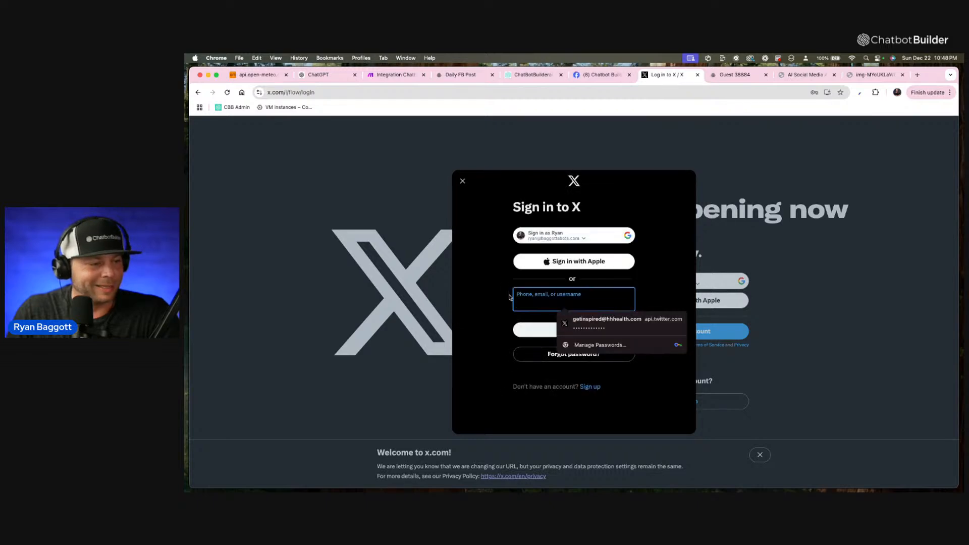
pyautogui.click(543, 233)
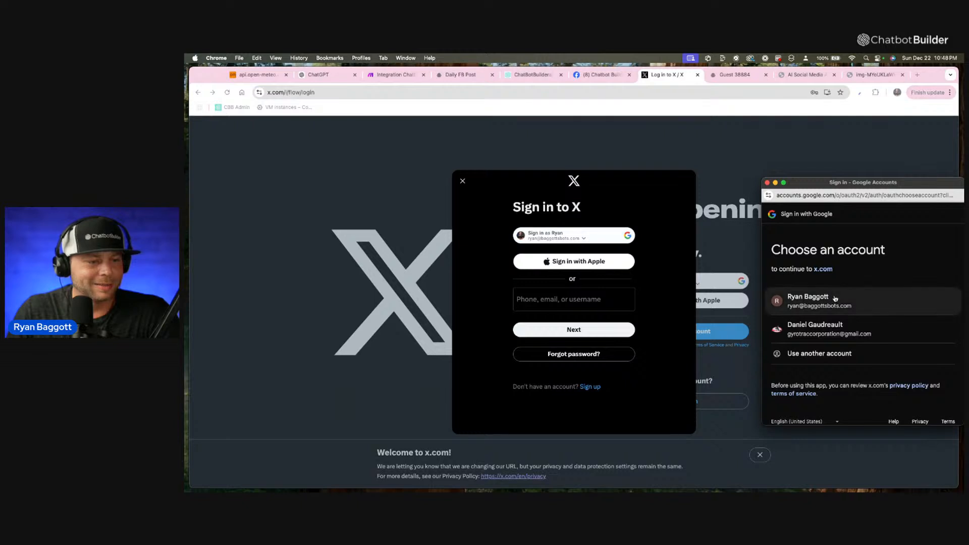
pyautogui.click(817, 301)
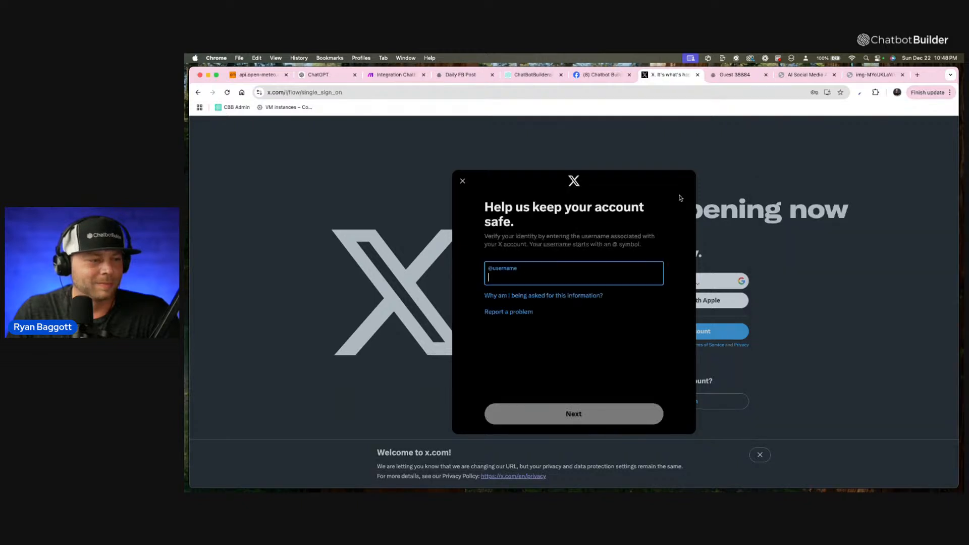
pyautogui.click(463, 181)
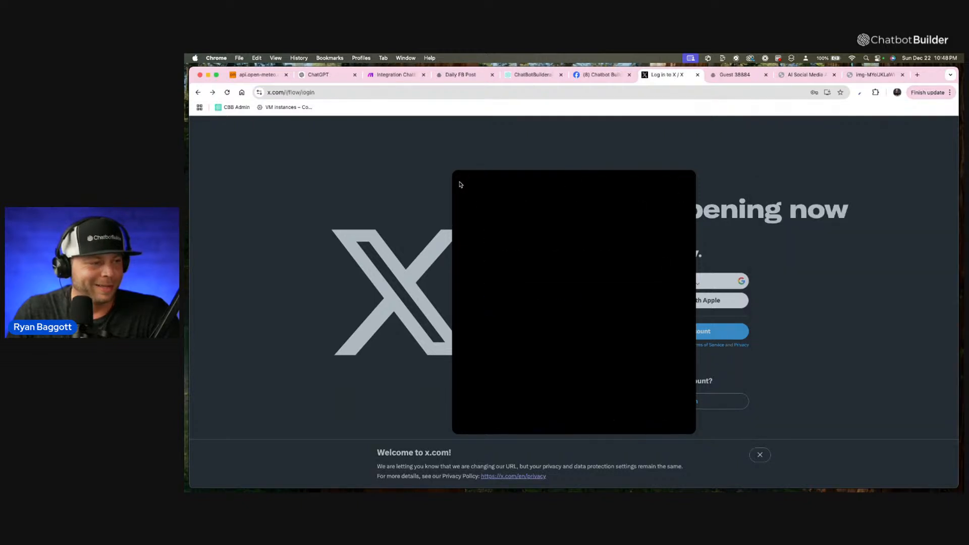
# Switch to Facebook, close the open chat window and open the Chatbot Builder page from the recent searches.
pyautogui.click(600, 74)
pyautogui.scroll(-10, 360, 213)
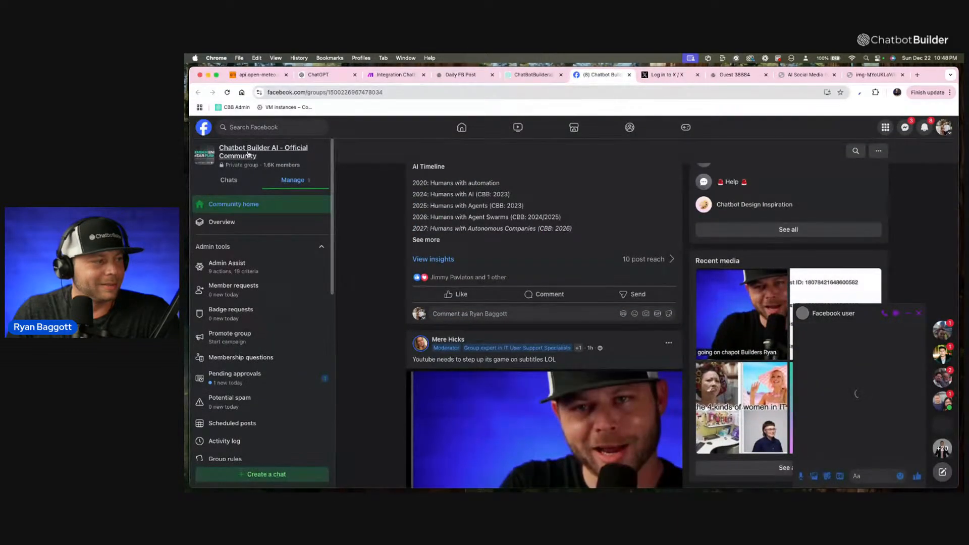
pyautogui.click(204, 129)
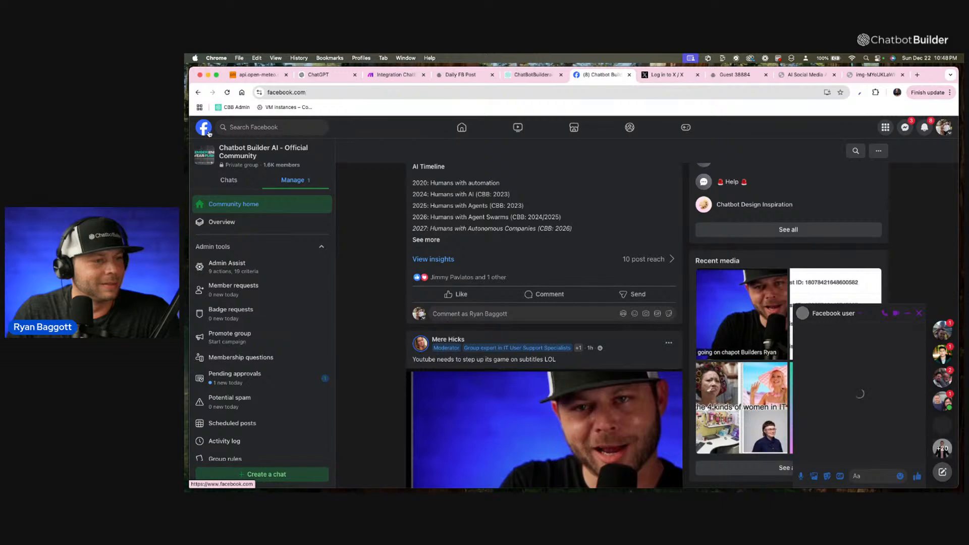
pyautogui.click(256, 129)
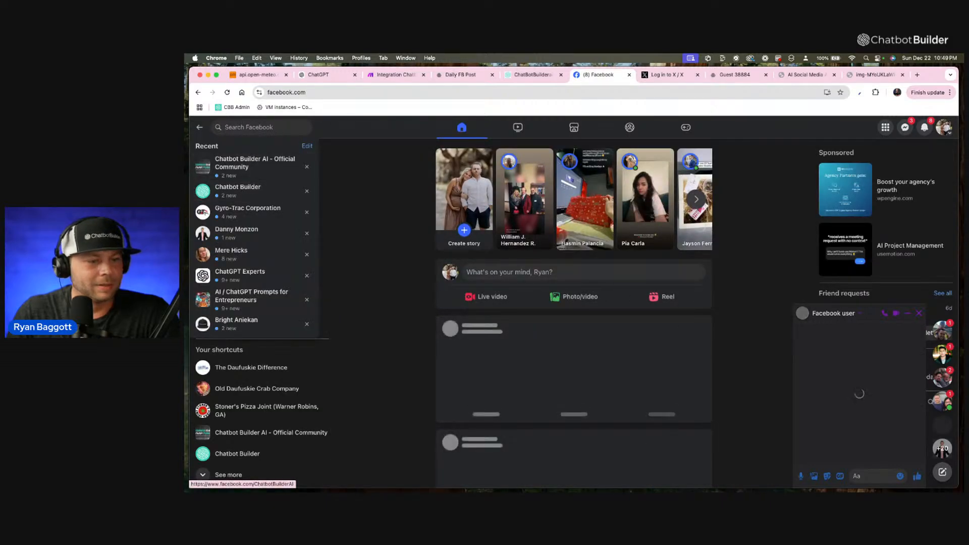
pyautogui.click(918, 313)
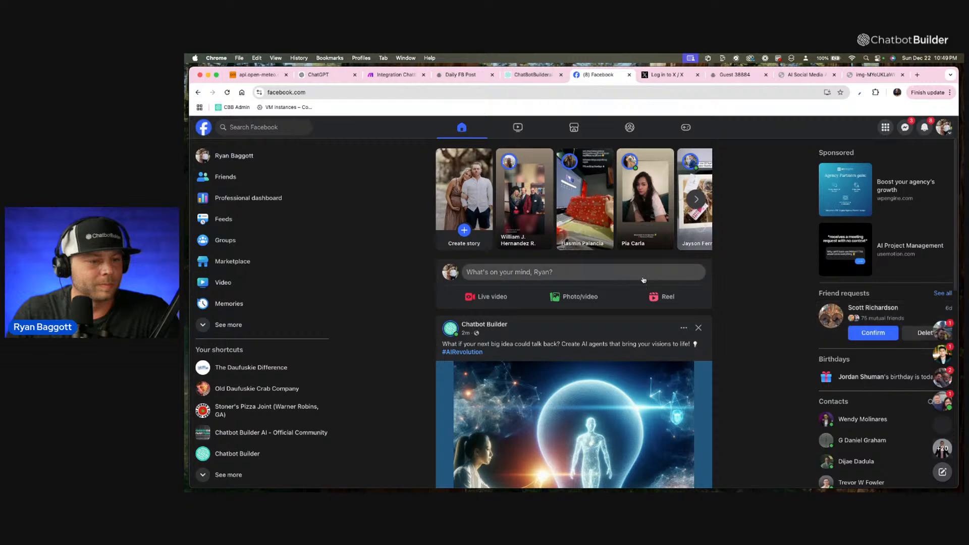
pyautogui.click(254, 128)
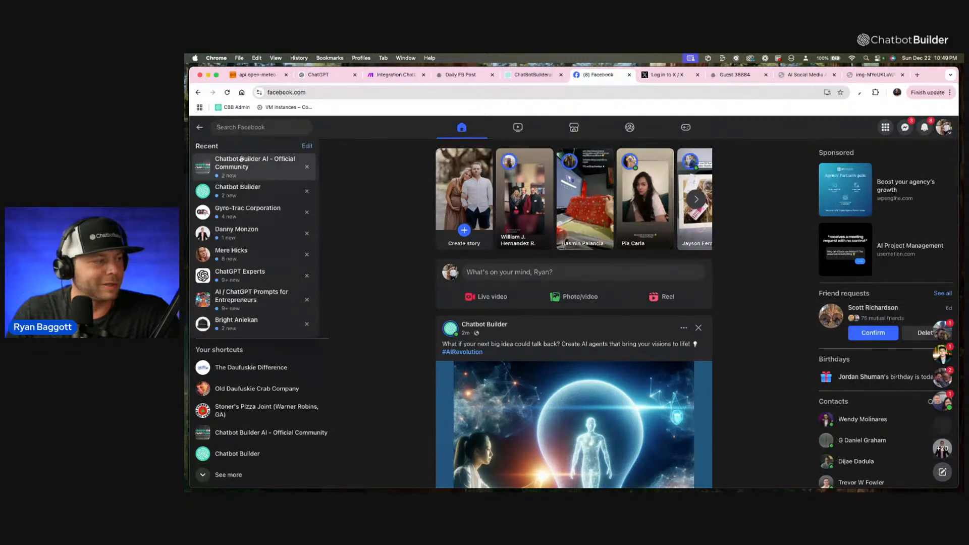
pyautogui.click(243, 188)
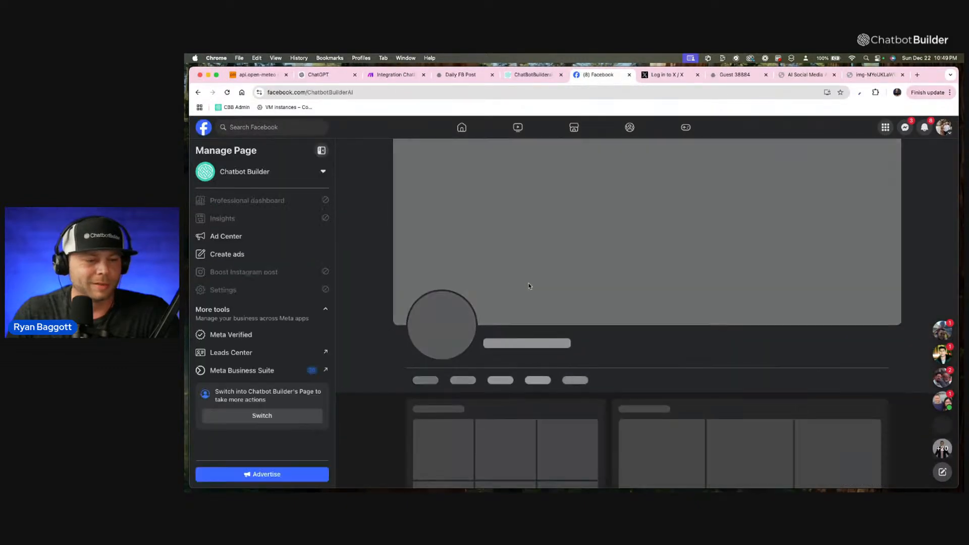
# Comment on the newest post: "Wow, that's a pretty dope idea. I think agents are gonna be the number one thing we should think about in 2025.".
pyautogui.scroll(-5, 604, 295)
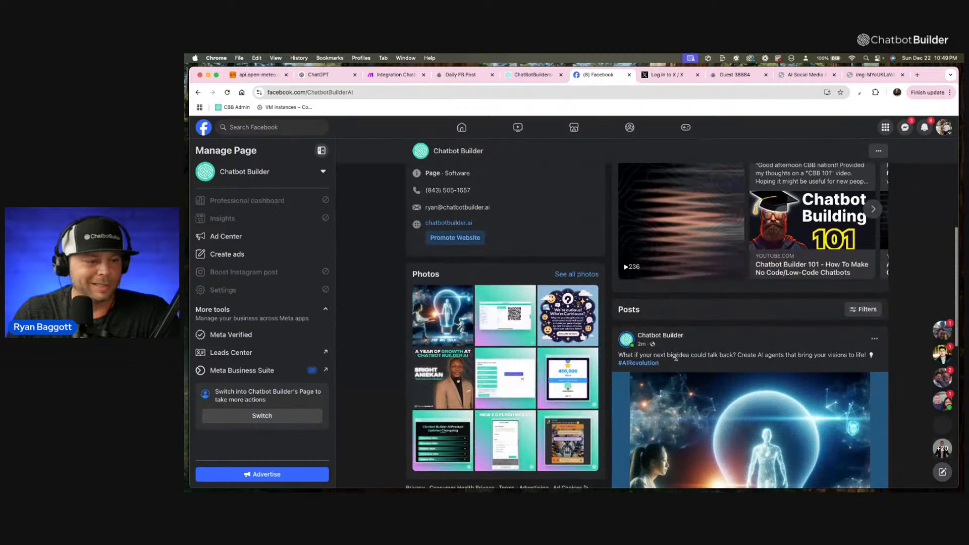
pyautogui.scroll(-5, 606, 294)
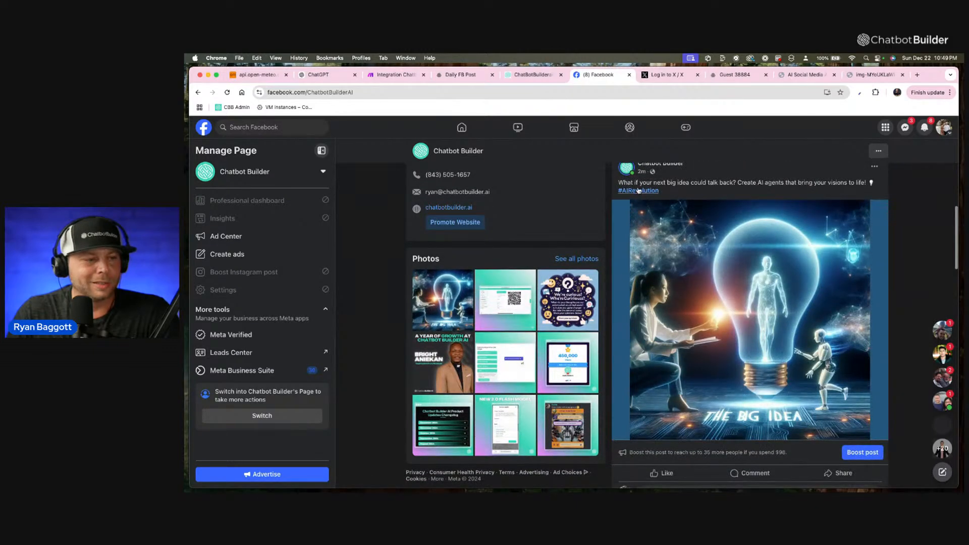
pyautogui.scroll(-1, 720, 190)
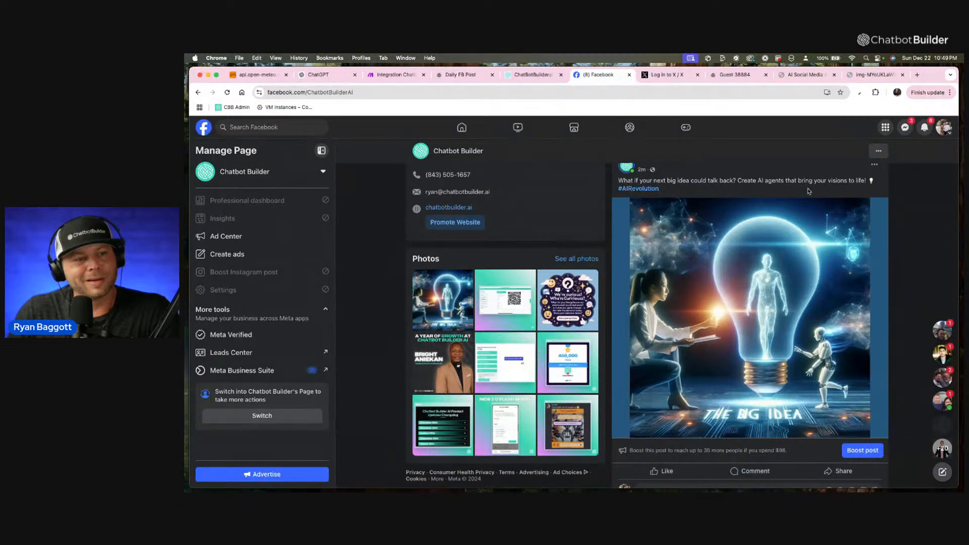
pyautogui.scroll(-3, 814, 199)
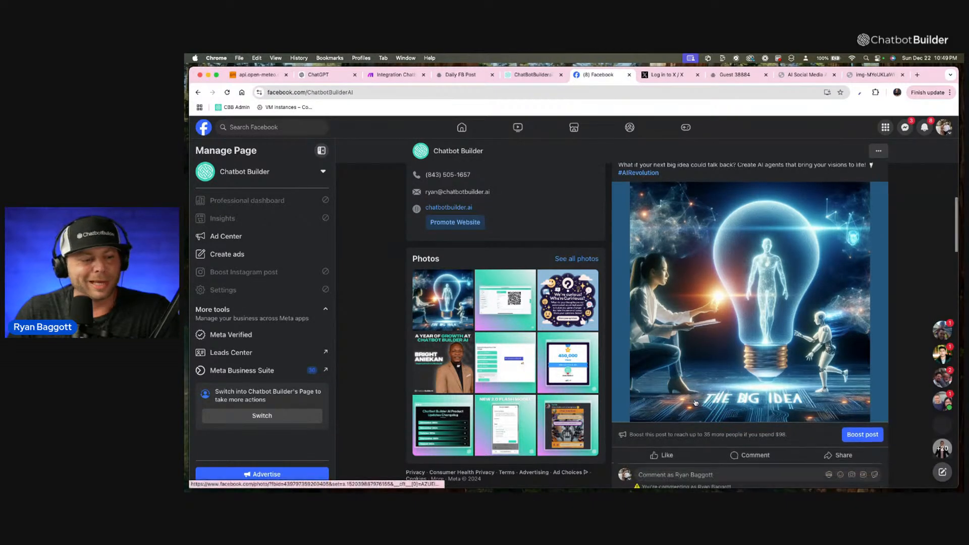
pyautogui.click(713, 386)
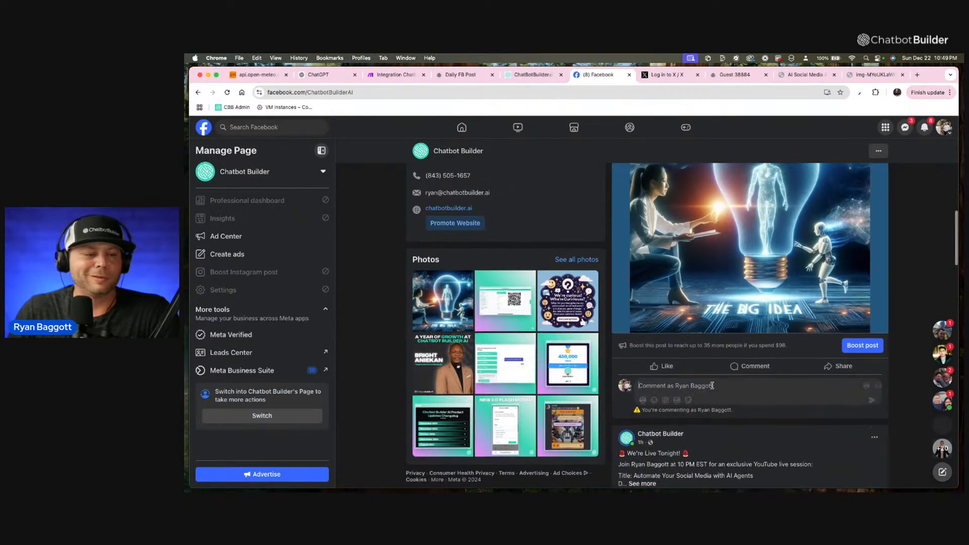
pyautogui.press('F5')
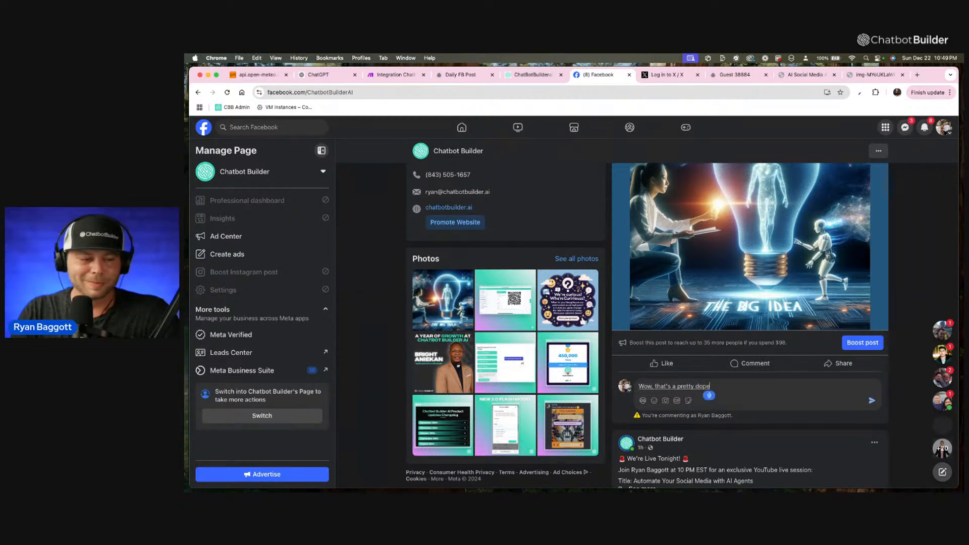
pyautogui.write('agents')
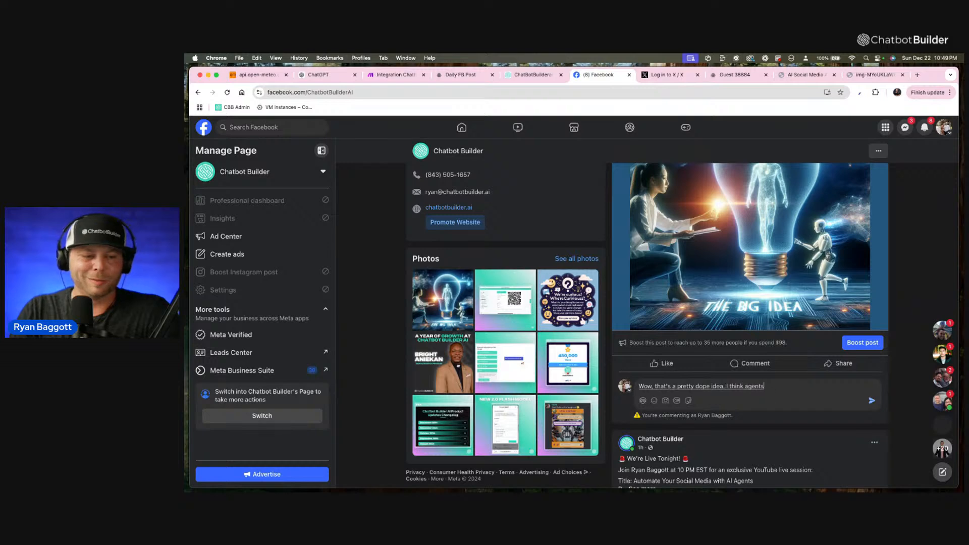
pyautogui.write(' are gonna be the number one thing we should think about in')
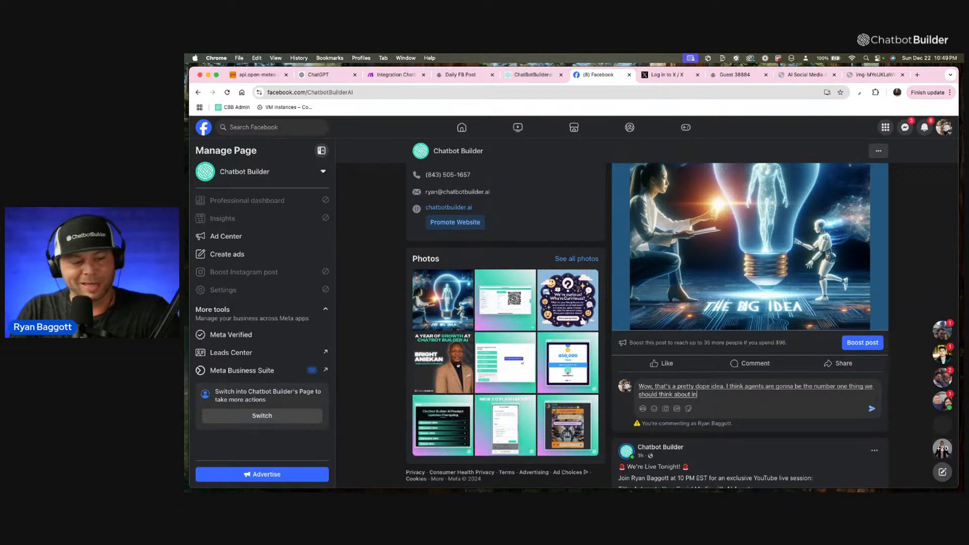
pyautogui.write(' 2020.')
pyautogui.press('Return')
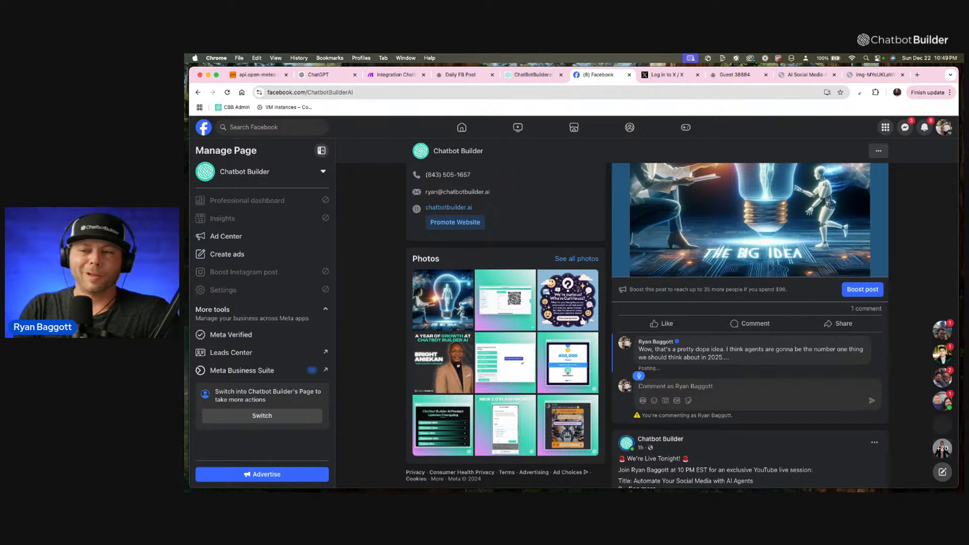
pyautogui.write('And so')
pyautogui.press('super+a')
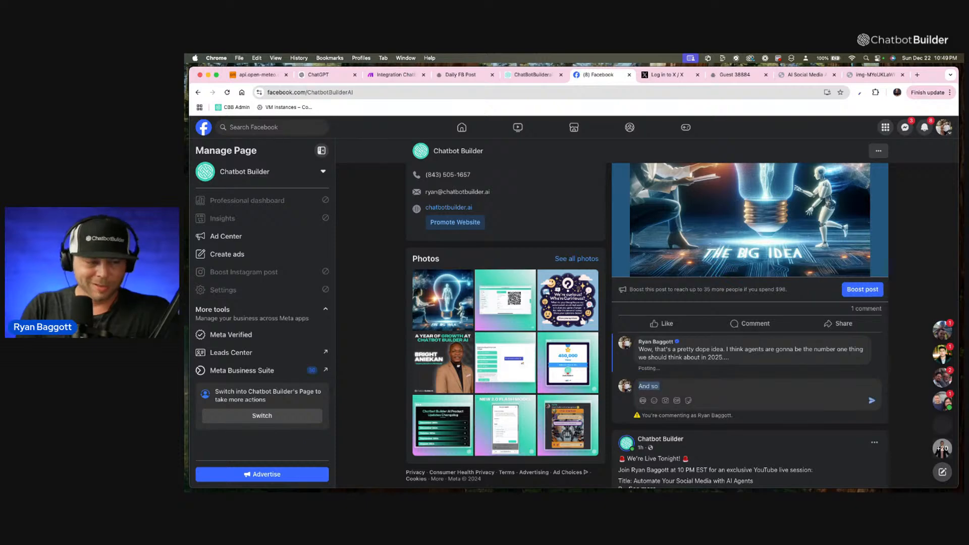
pyautogui.press('BackSpace')
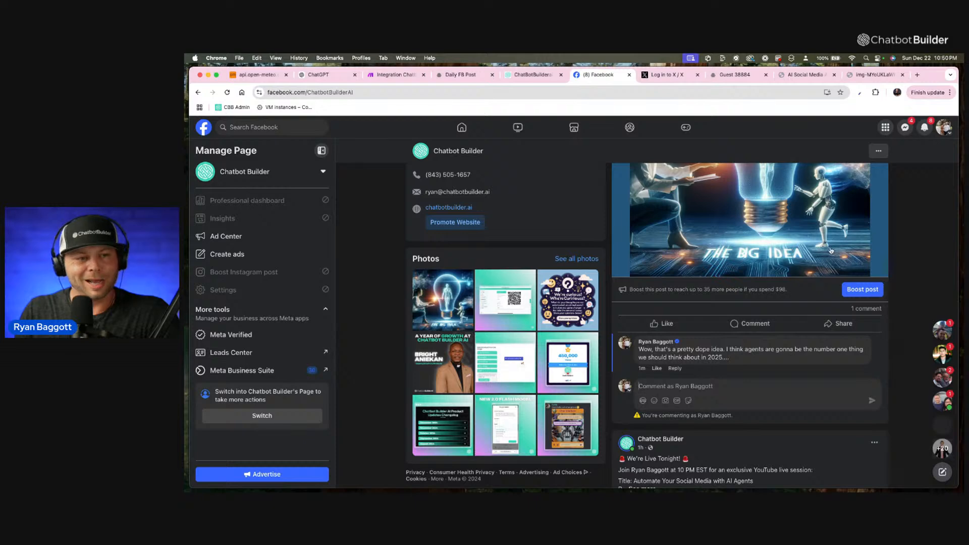
# Reload the Chatbot Builder Facebook page and return to the newest post to check its comments.
pyautogui.click(547, 93)
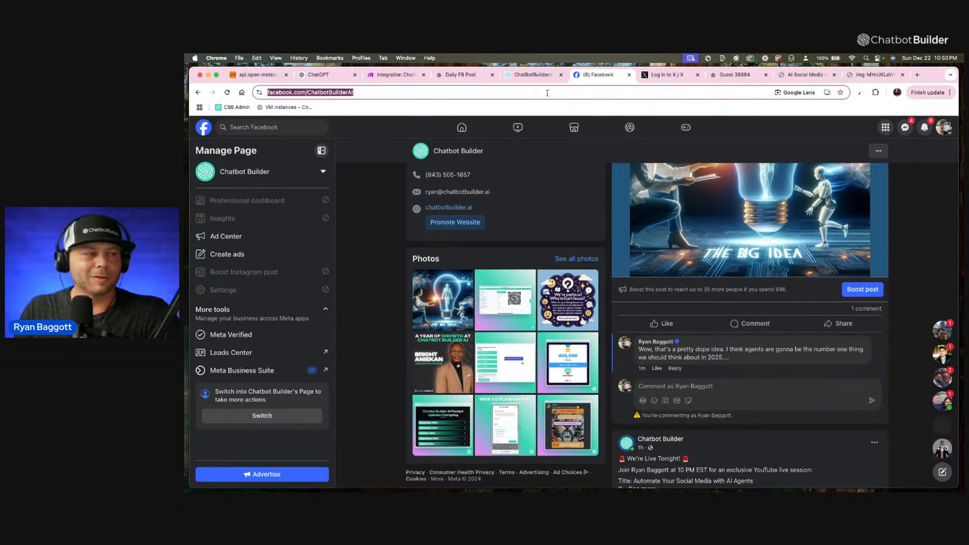
pyautogui.press('Return')
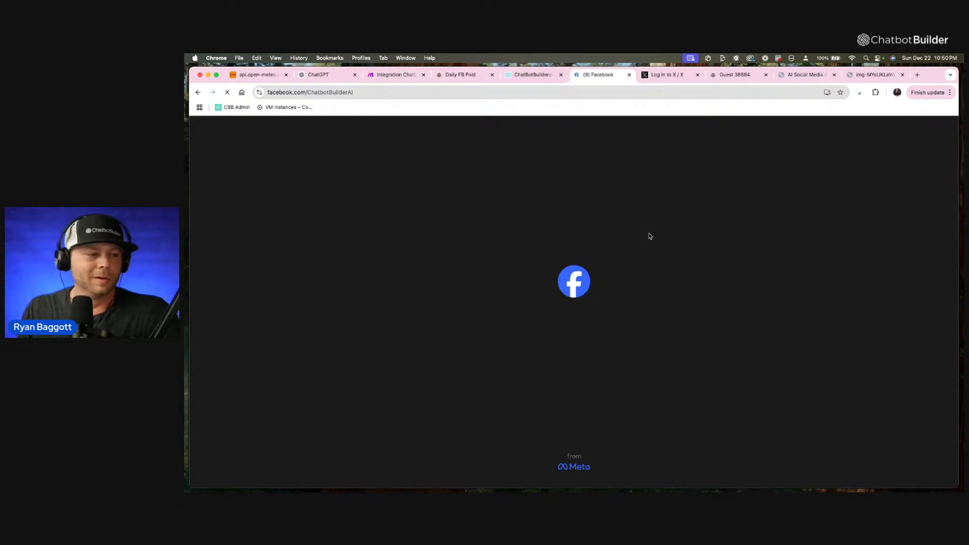
pyautogui.scroll(-10, 733, 376)
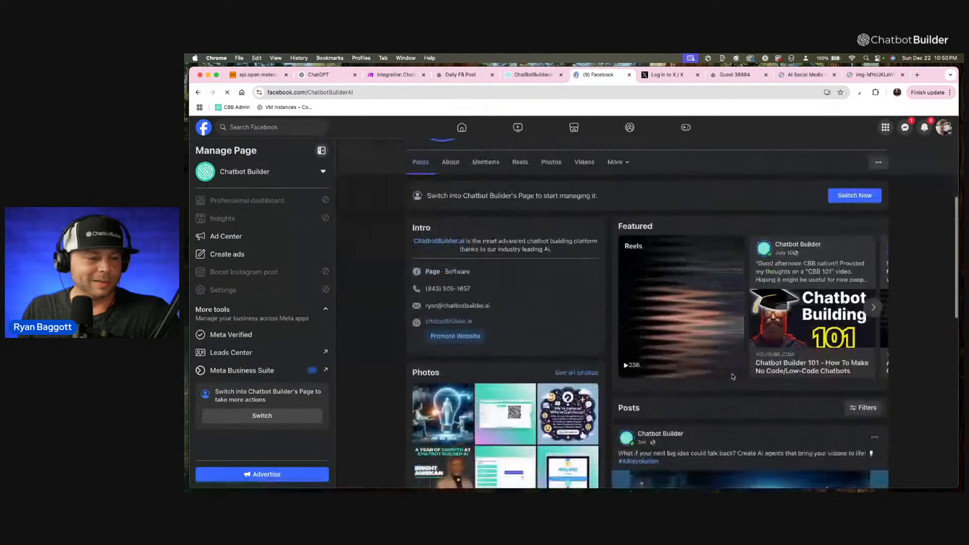
pyautogui.scroll(-6, 733, 377)
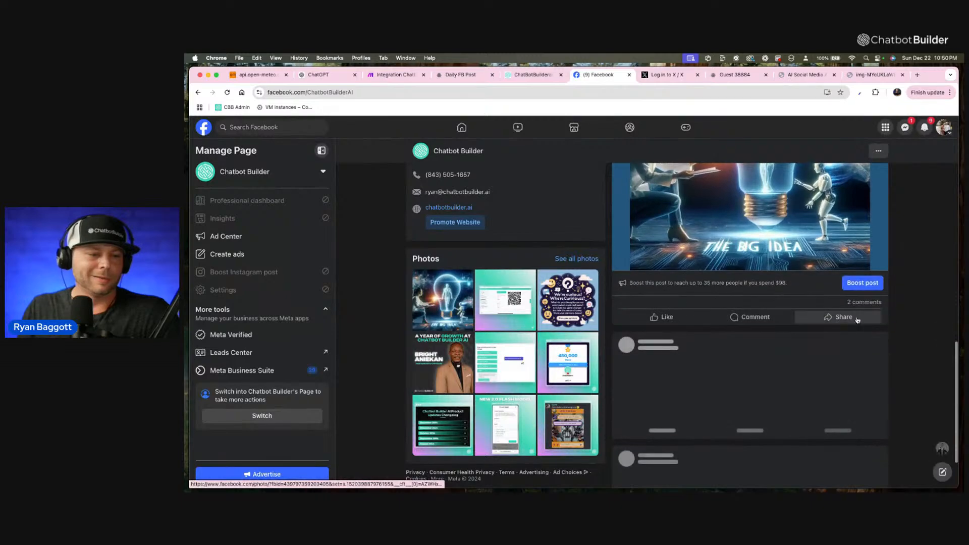
# Open the comments of the newest Chatbot Builder post, read the comment thread and close the post.
pyautogui.click(861, 303)
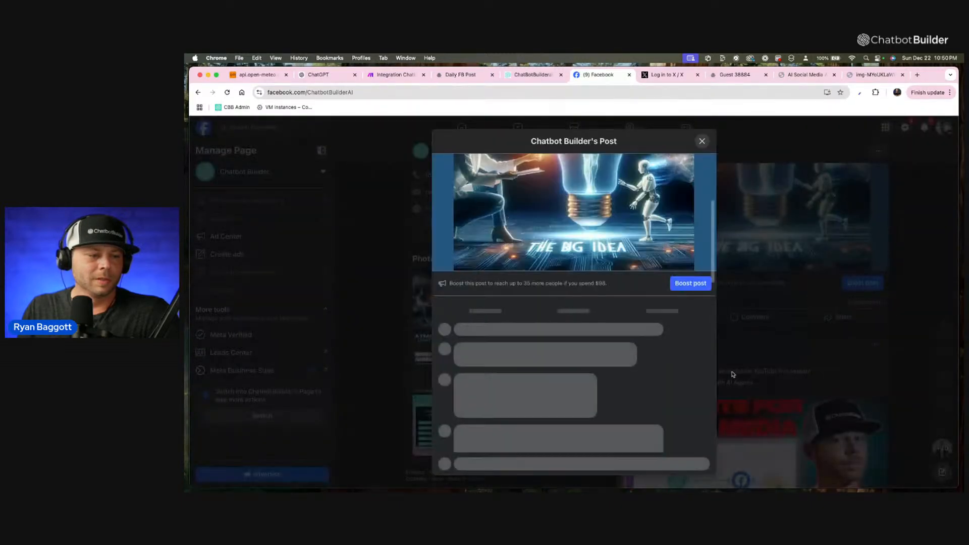
pyautogui.scroll(-1, 551, 353)
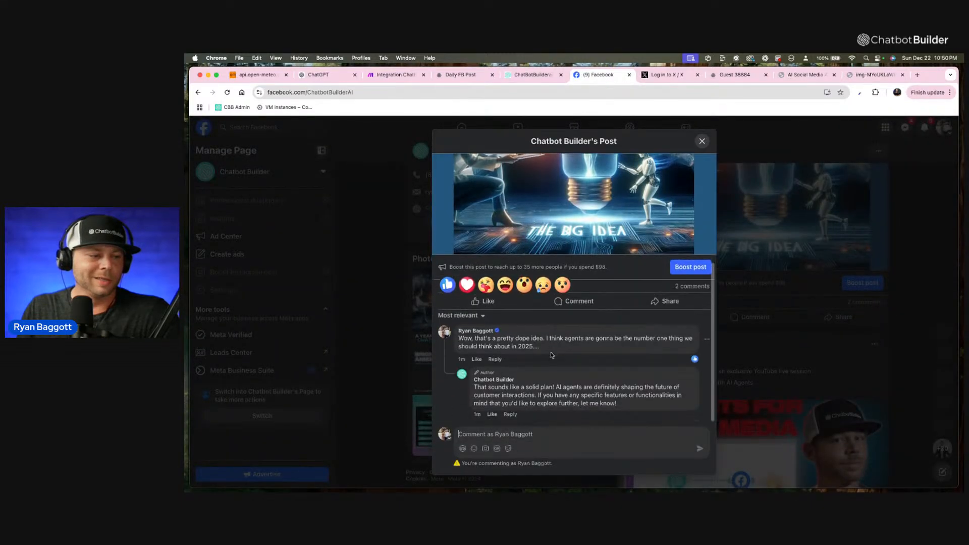
pyautogui.scroll(1, 536, 396)
pyautogui.scroll(-1, 558, 392)
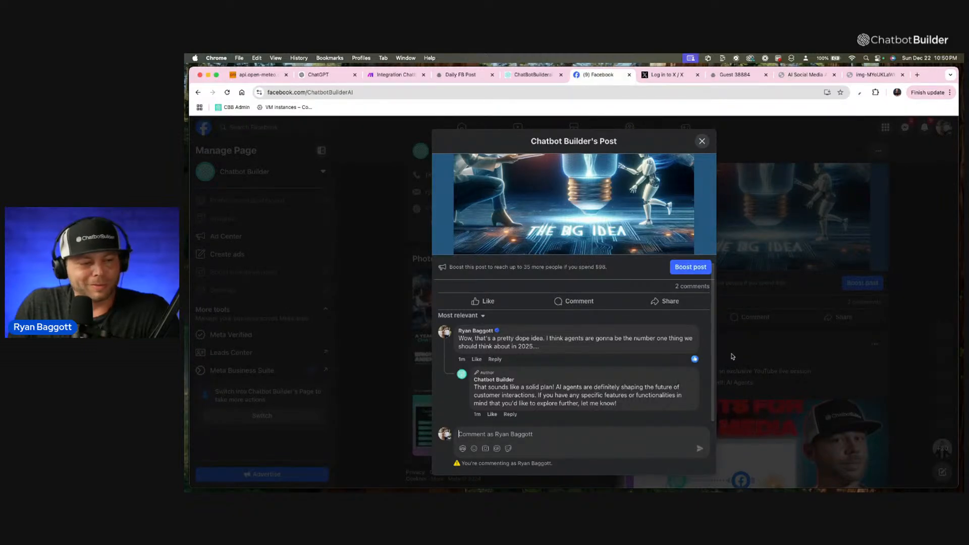
pyautogui.scroll(5, 717, 167)
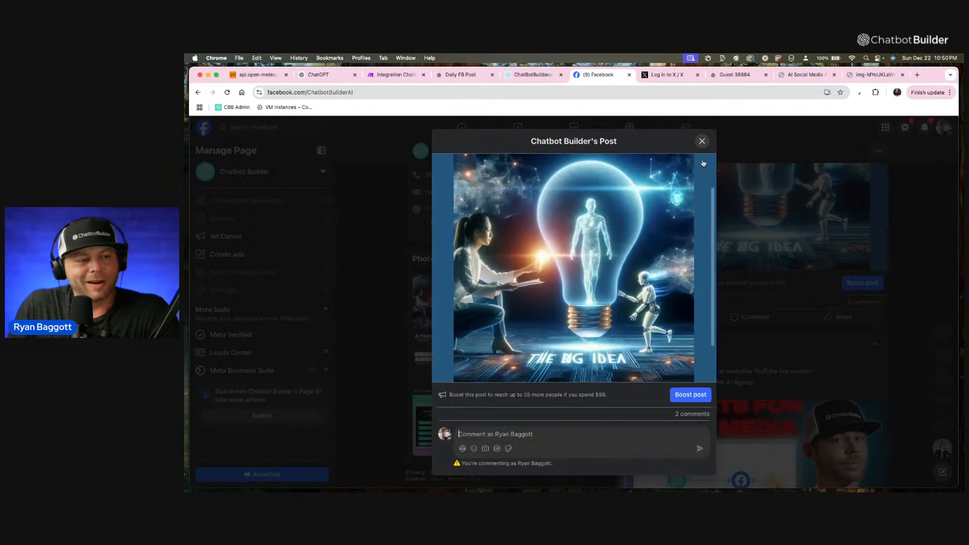
pyautogui.click(702, 142)
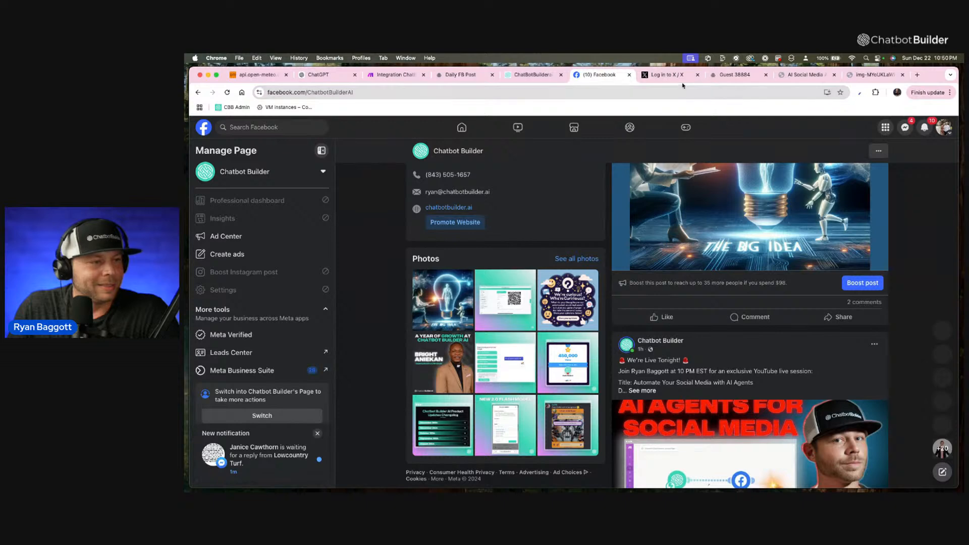
# Switch to X and submit the username "cbbuilder" in the sign-in form.
pyautogui.click(666, 74)
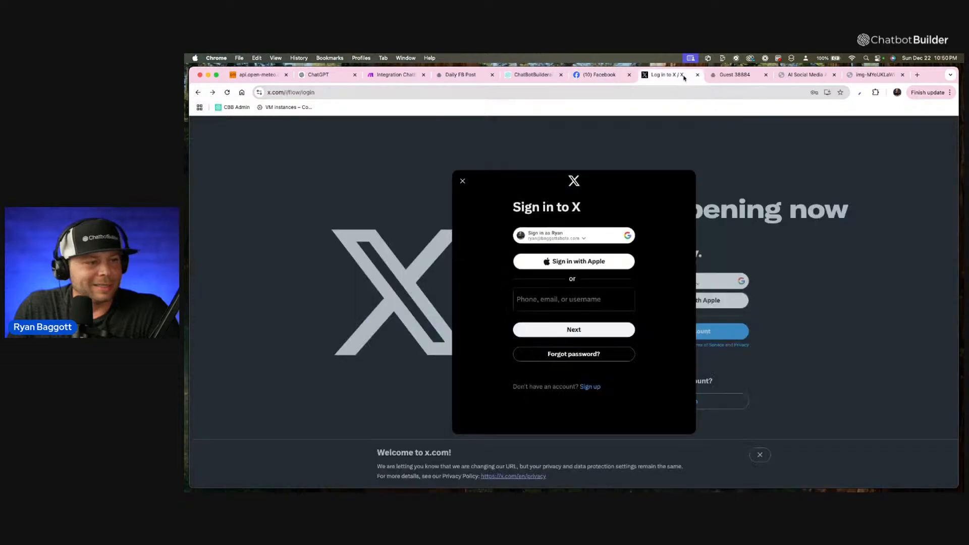
pyautogui.click(598, 301)
pyautogui.write('c')
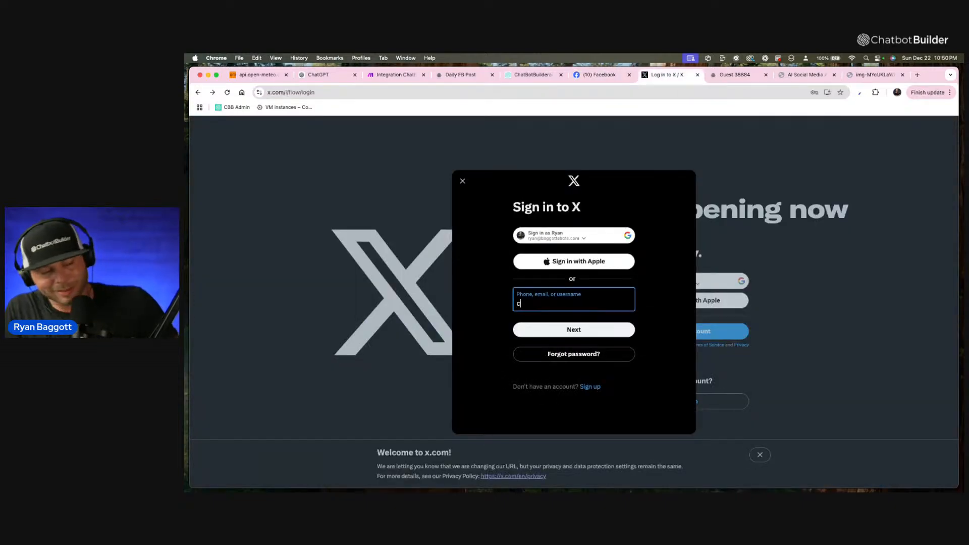
pyautogui.write('bbu')
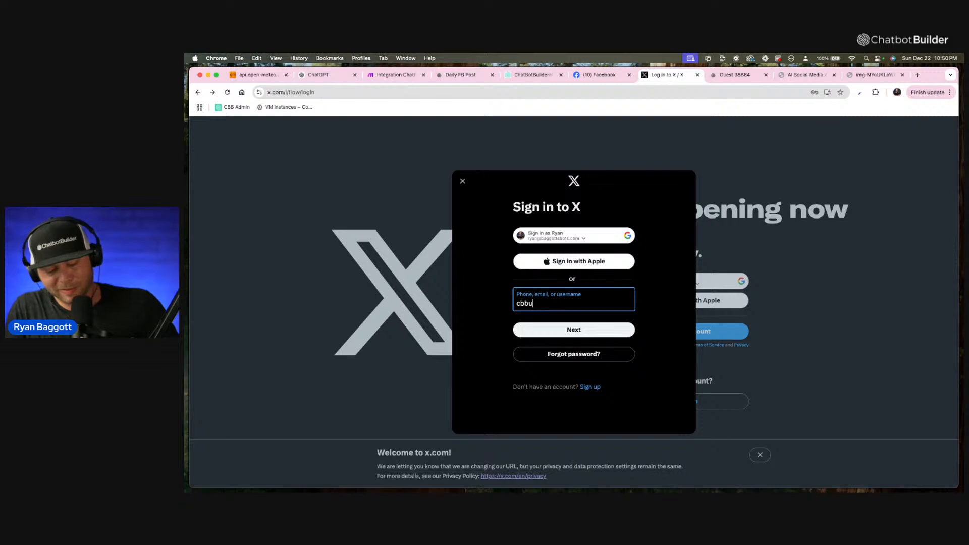
pyautogui.write('ilder')
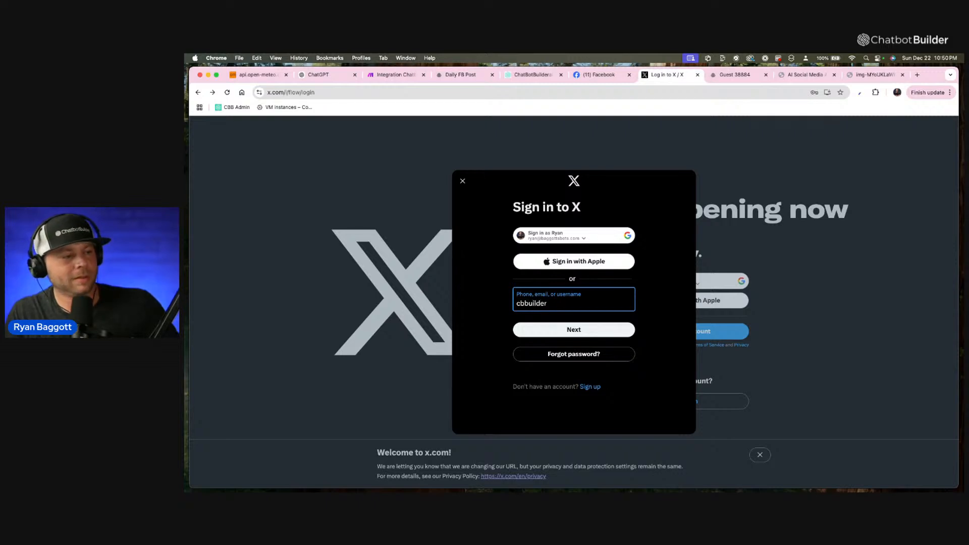
pyautogui.click(633, 324)
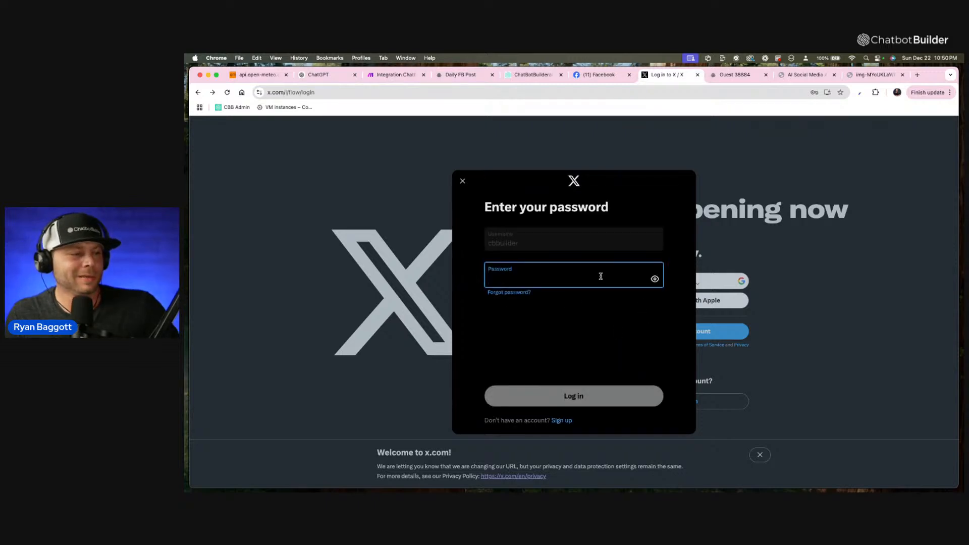
# Enter the account password to log in to X and dismiss the offer to save it.
pyautogui.click(600, 276)
pyautogui.click(640, 377)
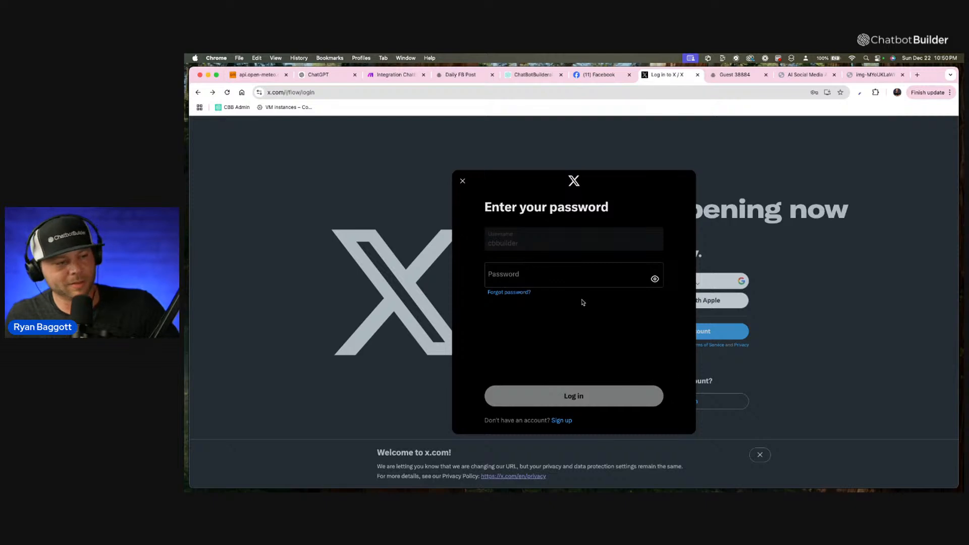
pyautogui.click(575, 279)
pyautogui.write('•••')
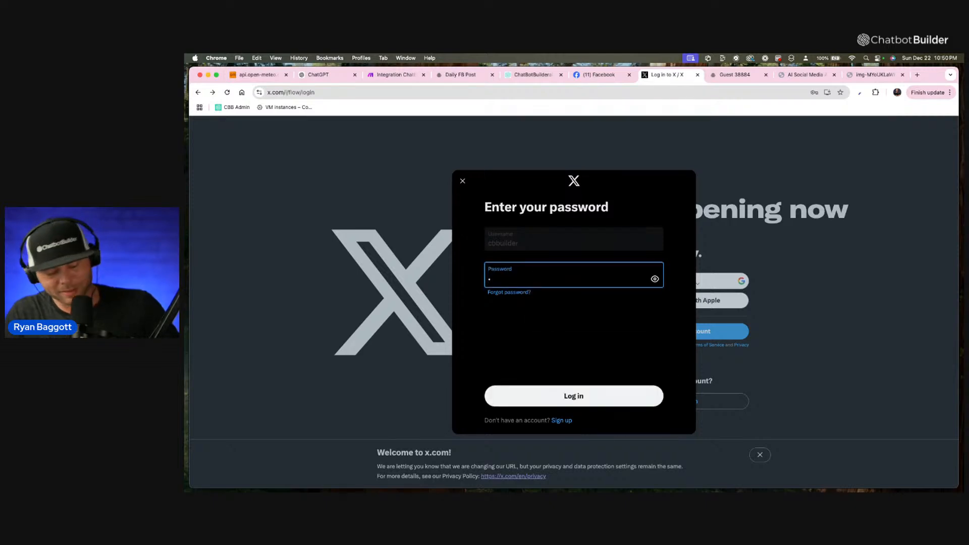
pyautogui.write('••••••••••')
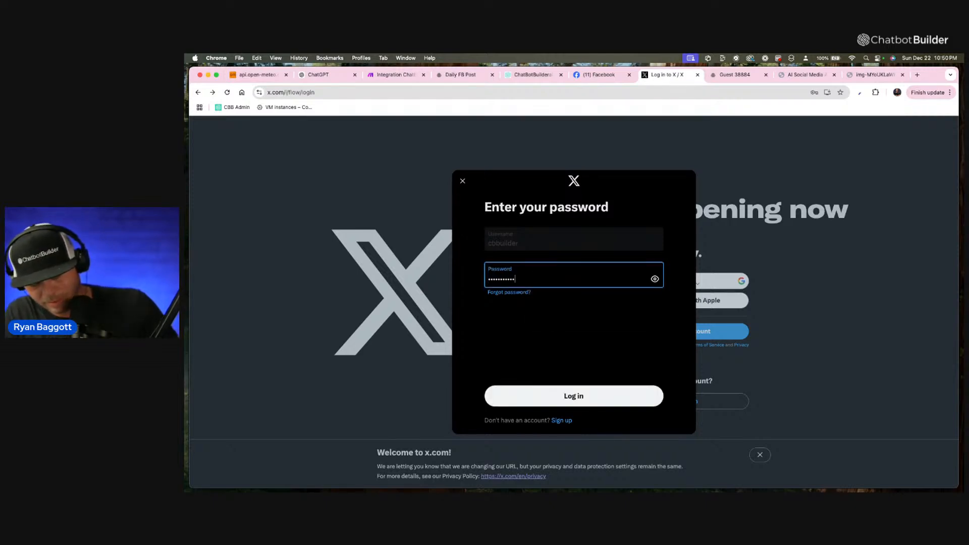
pyautogui.press('Return')
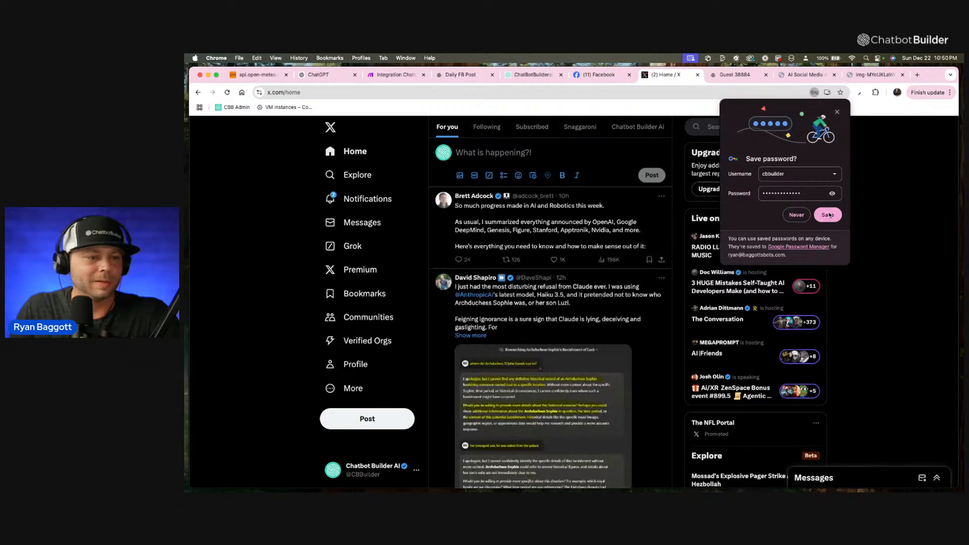
pyautogui.click(837, 112)
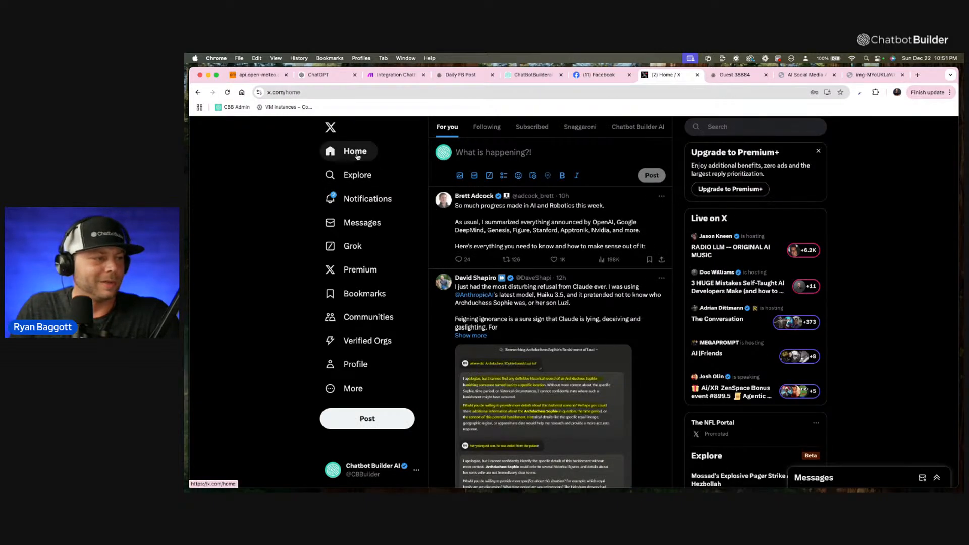
# Open the account's own X profile and check its newest post.
pyautogui.click(355, 364)
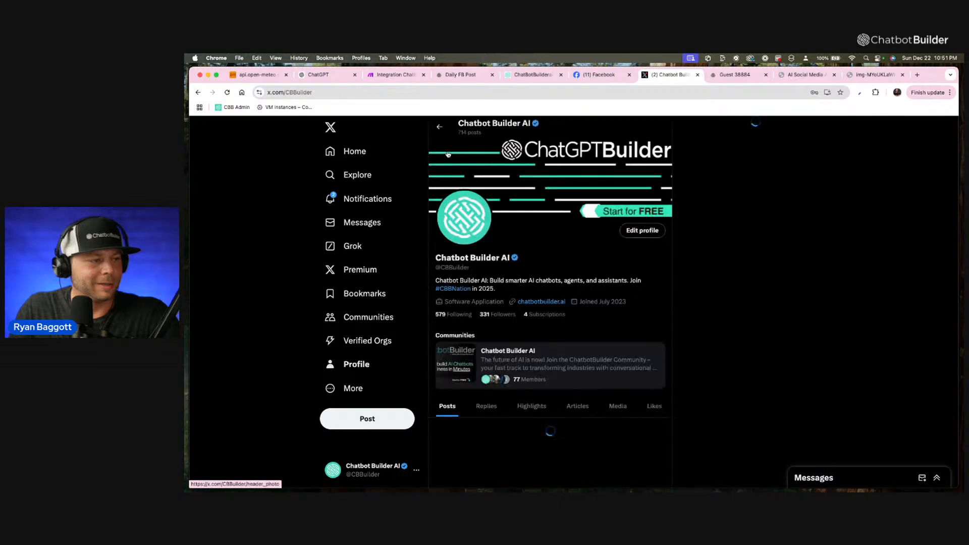
pyautogui.scroll(-4, 590, 259)
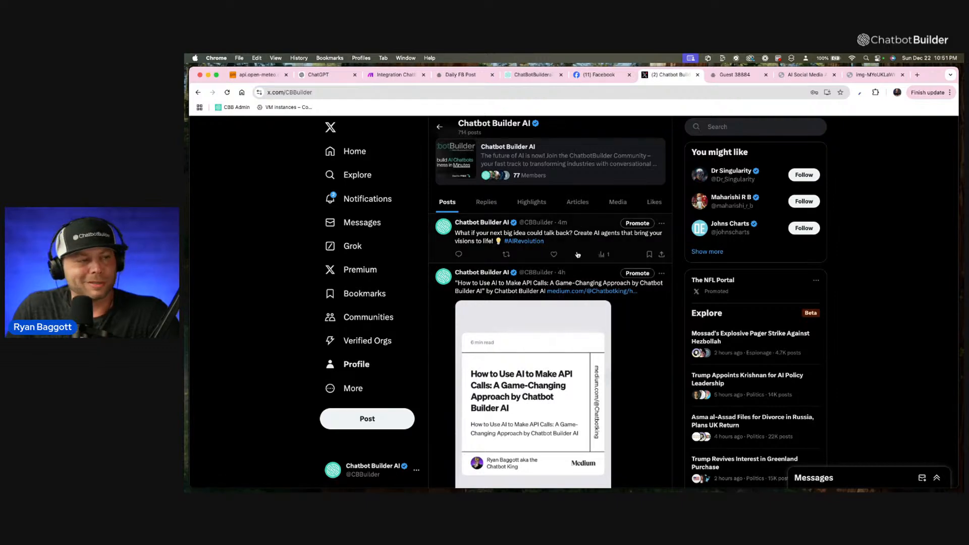
pyautogui.scroll(-1, 575, 253)
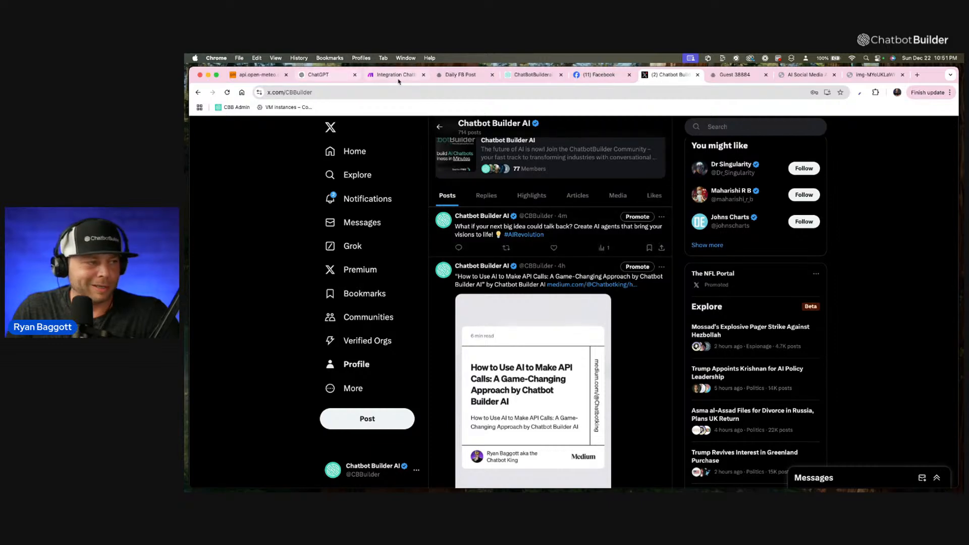
# Return to the Daily FB Post flow in Chatbot Builder and review the steps from Generate FB Caption through Approval Process.
pyautogui.click(468, 76)
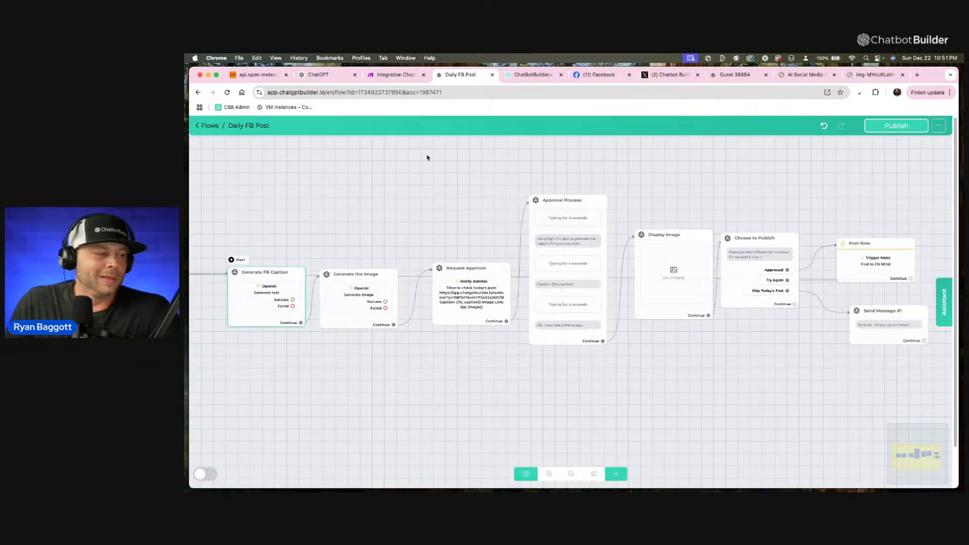
pyautogui.scroll(3, 423, 183)
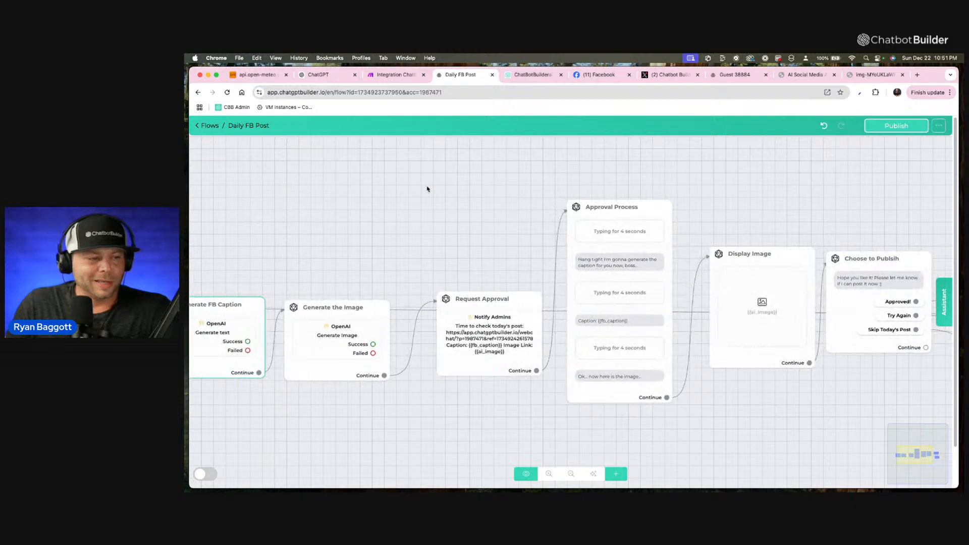
pyautogui.moveTo(426, 188); pyautogui.dragTo(519, 141)
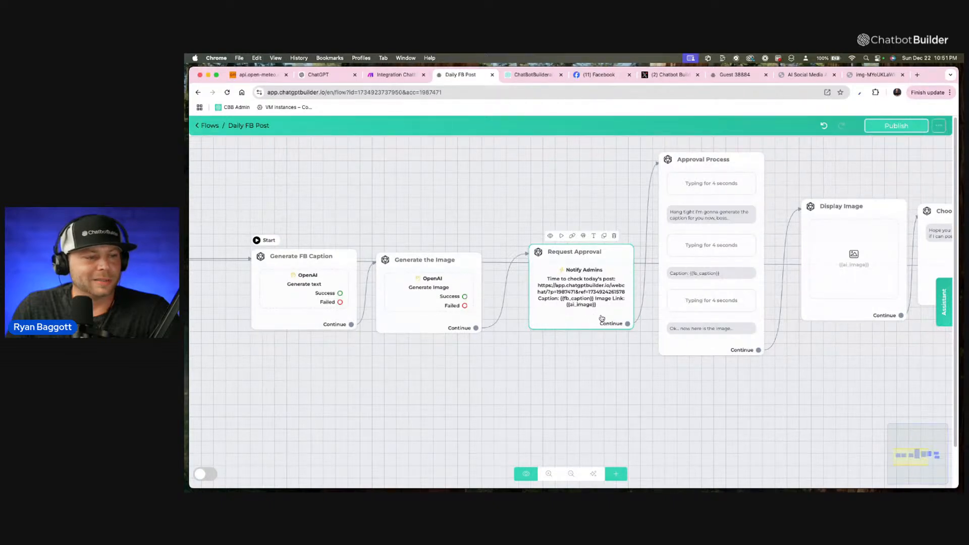
pyautogui.scroll(1, 614, 317)
pyautogui.scroll(-1, 626, 326)
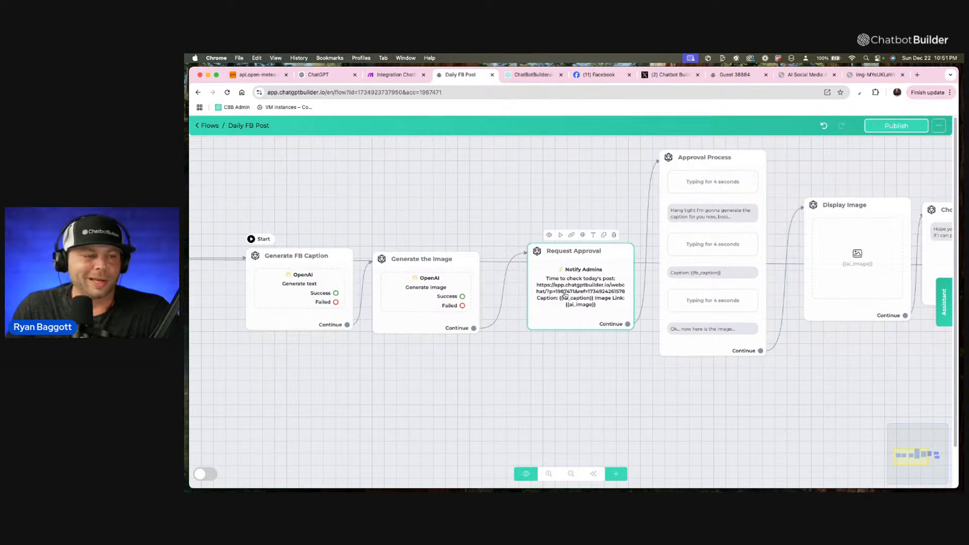
pyautogui.scroll(-2, 565, 300)
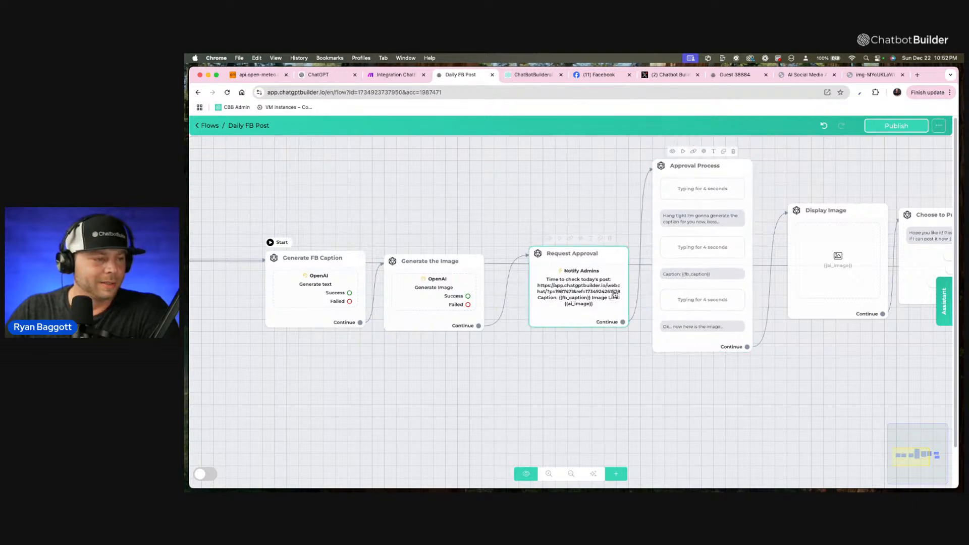
# Publish the Daily FB Post flow and copy the WebChat published link of the Approval Process step.
pyautogui.click(923, 129)
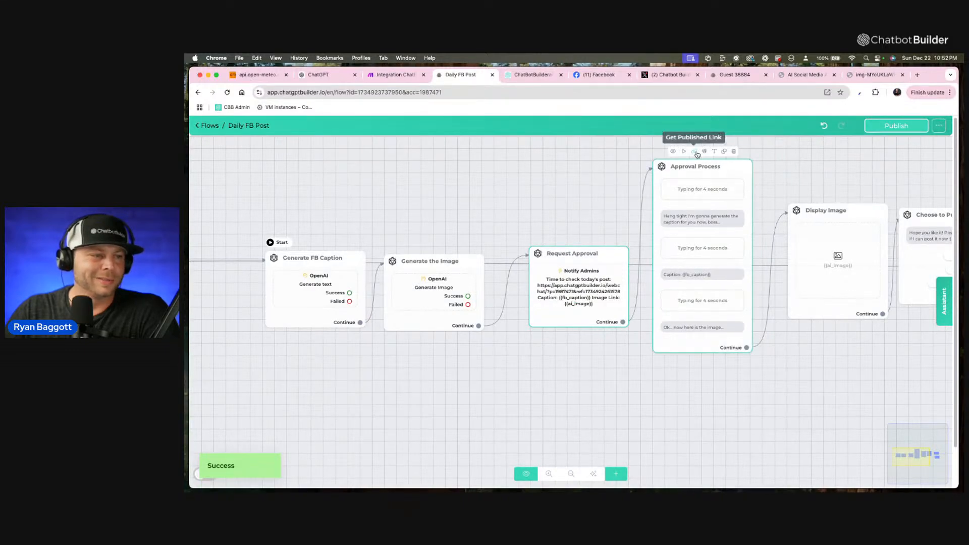
pyautogui.click(697, 152)
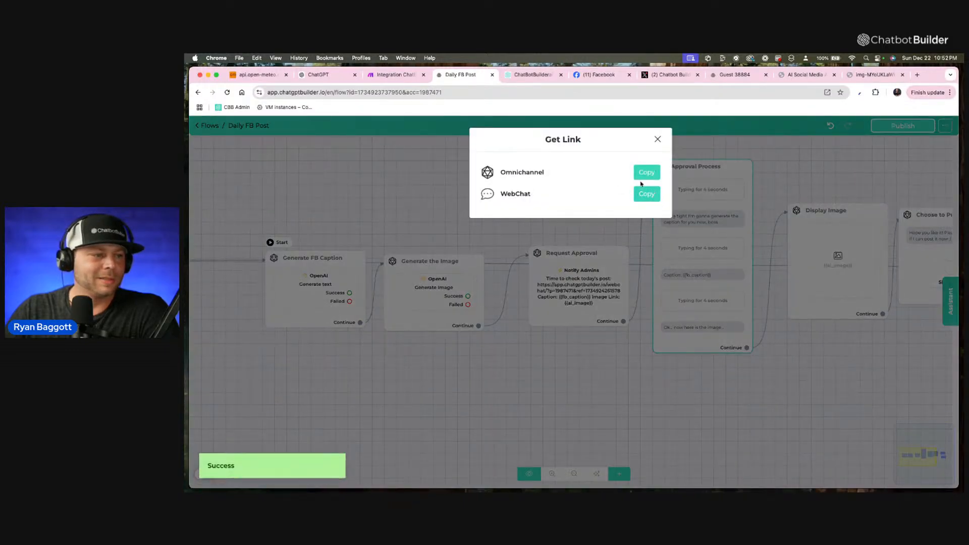
pyautogui.click(658, 139)
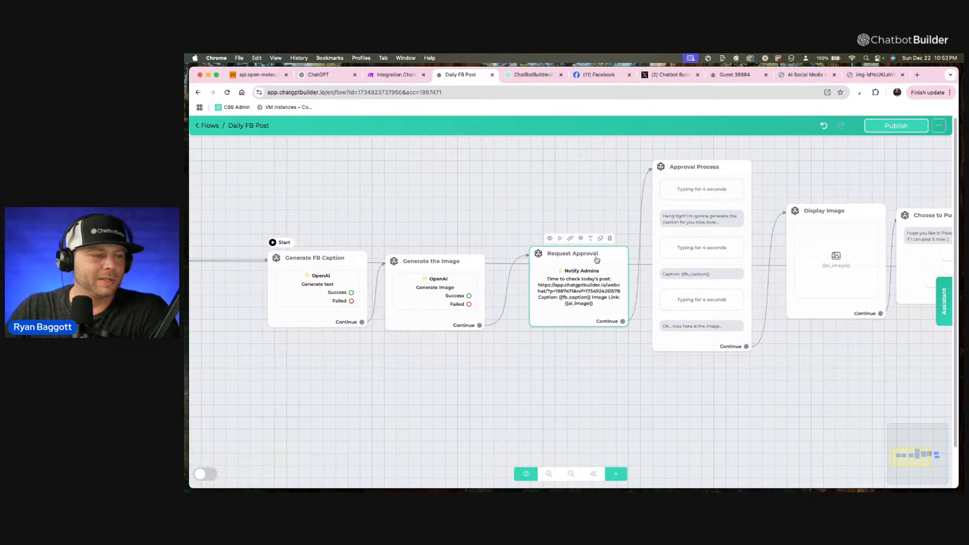
# Replace the webchat URL in the Request Approval notification text with the copied Approval Process link and close the step's settings.
pyautogui.click(596, 260)
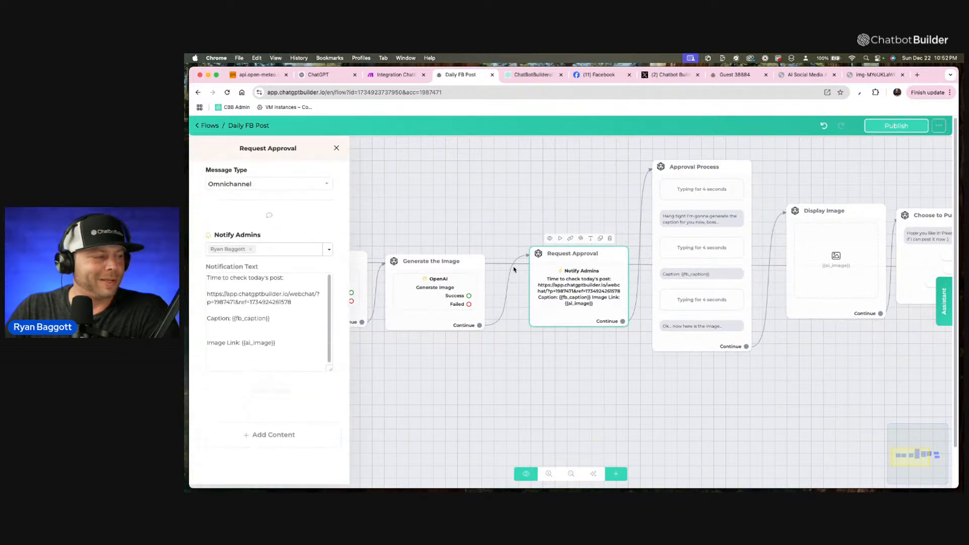
pyautogui.click(295, 302)
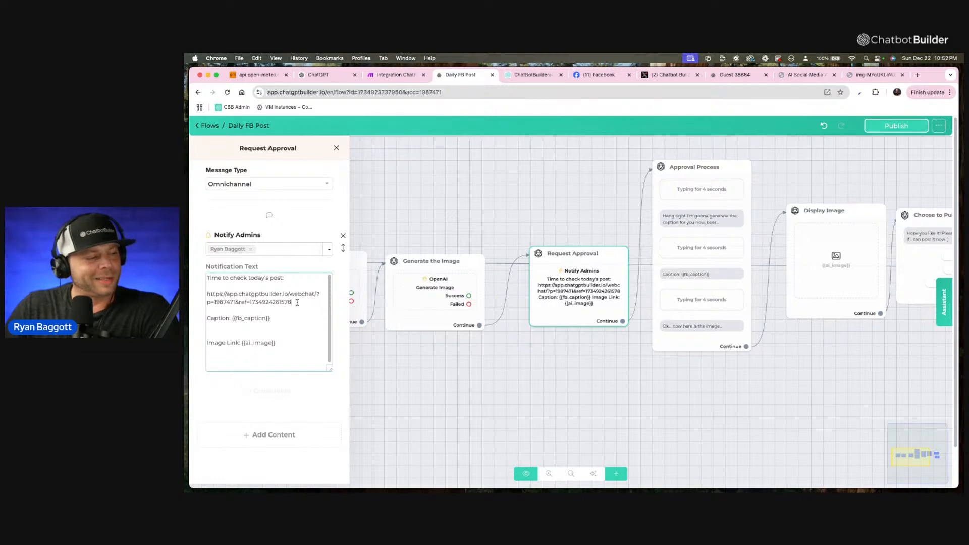
pyautogui.moveTo(297, 301); pyautogui.dragTo(187, 298)
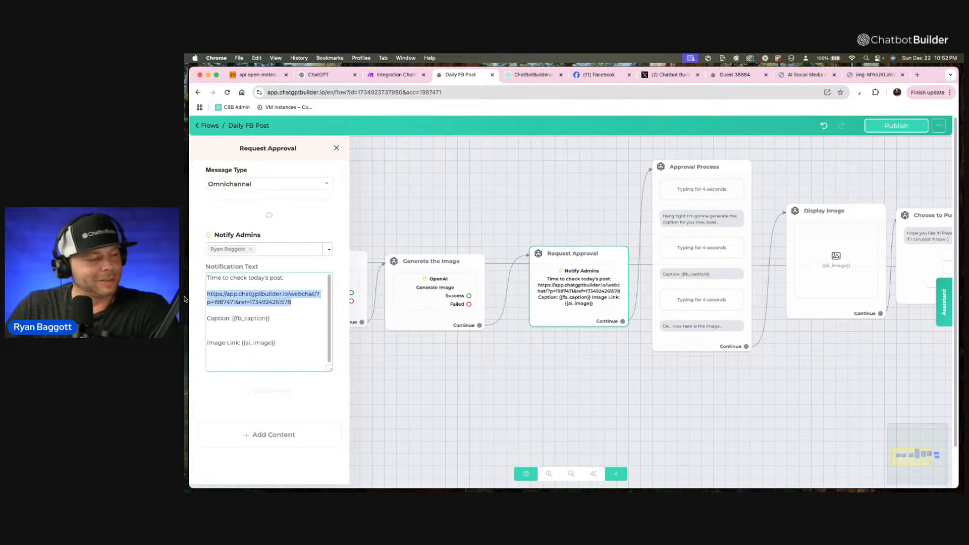
pyautogui.press('super+v')
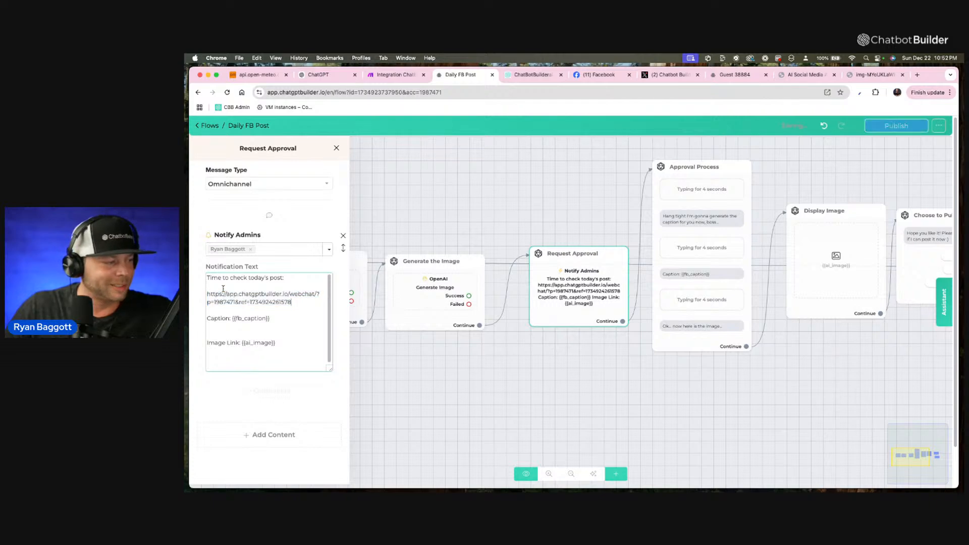
pyautogui.click(597, 188)
# Preview the Approval Process step in Webchat and examine its page URL, caption, image and approval options.
pyautogui.moveTo(674, 157)
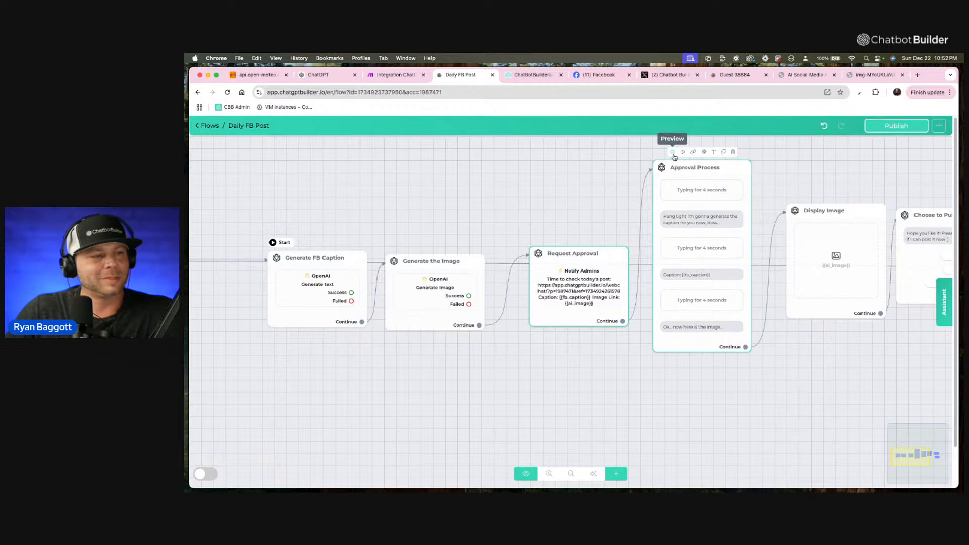
pyautogui.click(675, 157)
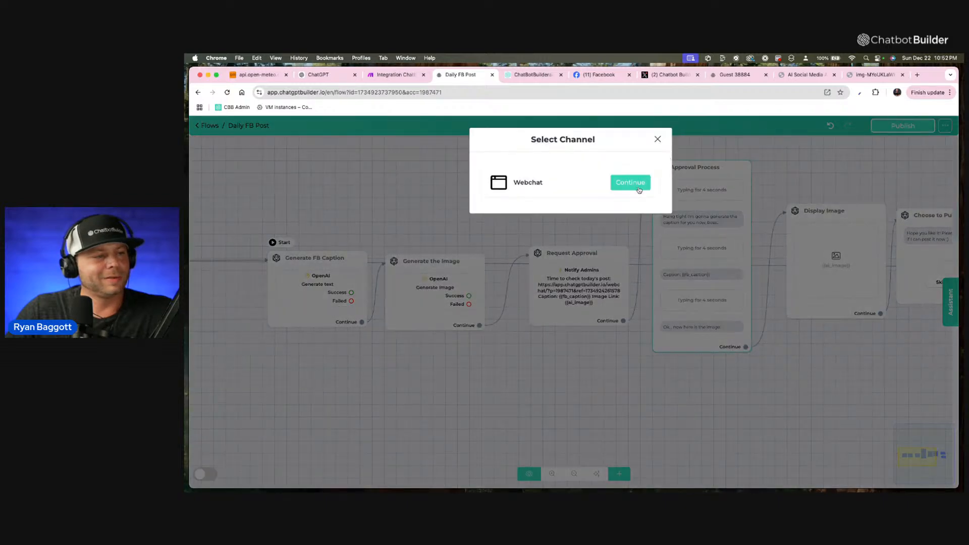
pyautogui.click(637, 185)
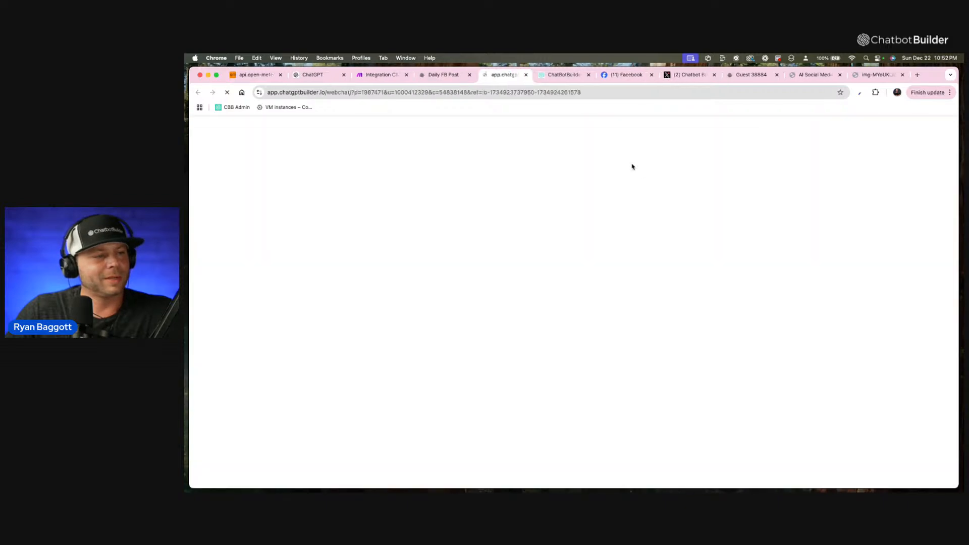
pyautogui.click(567, 92)
pyautogui.press('super+c')
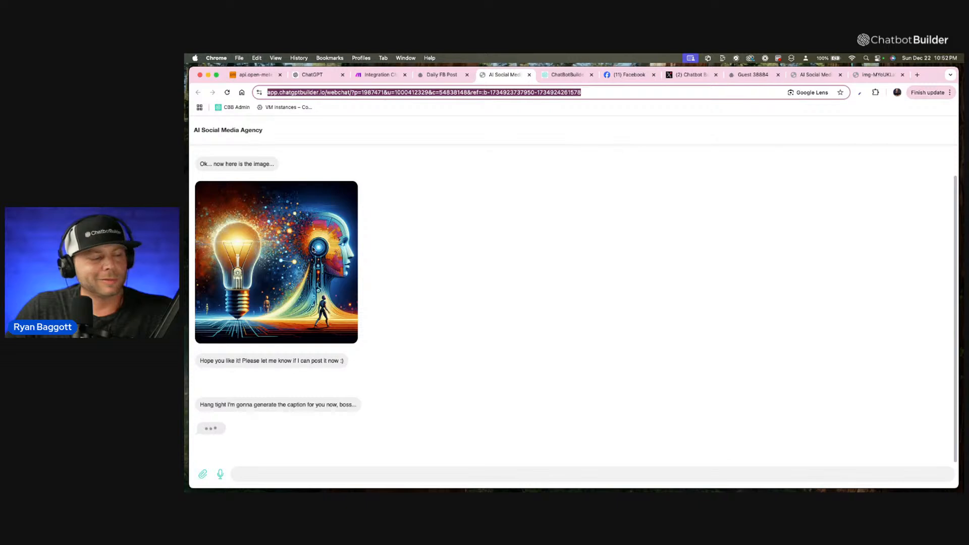
pyautogui.scroll(-2, 316, 263)
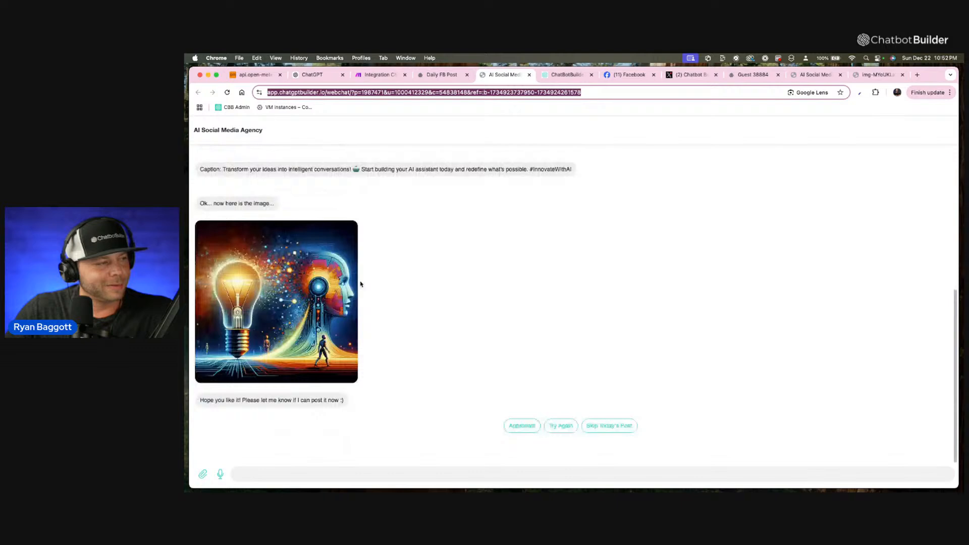
# Add a "Backup:" line with the copied webchat preview link to the Request Approval notification text and close the step's settings.
pyautogui.click(441, 74)
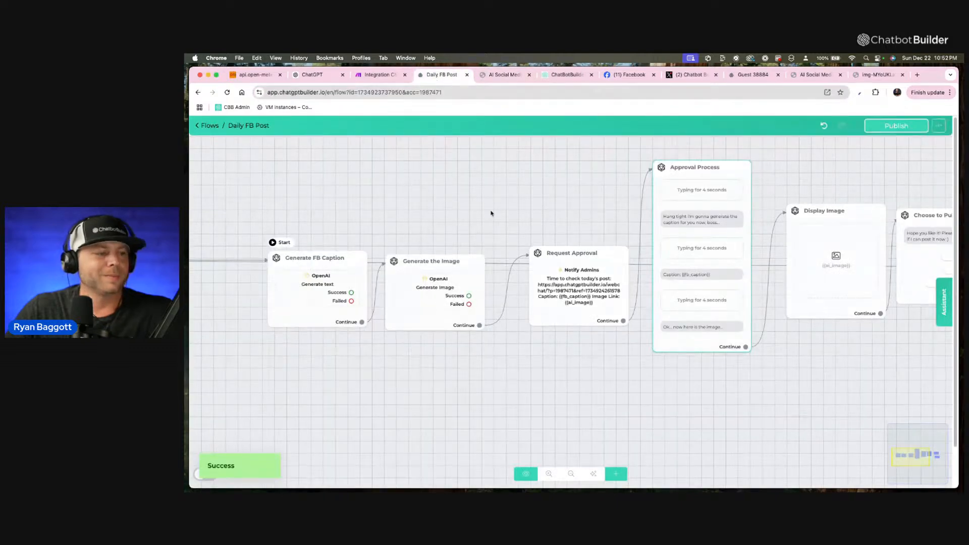
pyautogui.moveTo(553, 266)
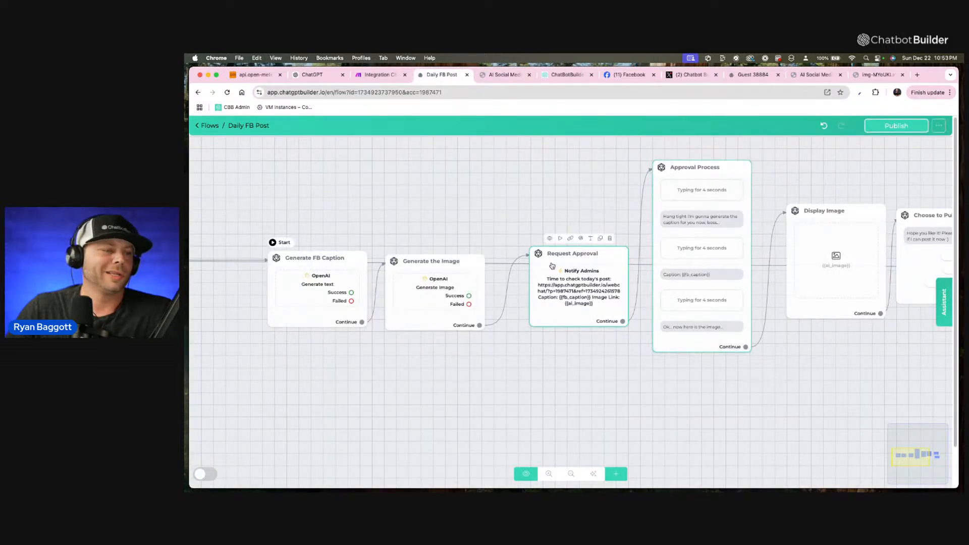
pyautogui.click(552, 266)
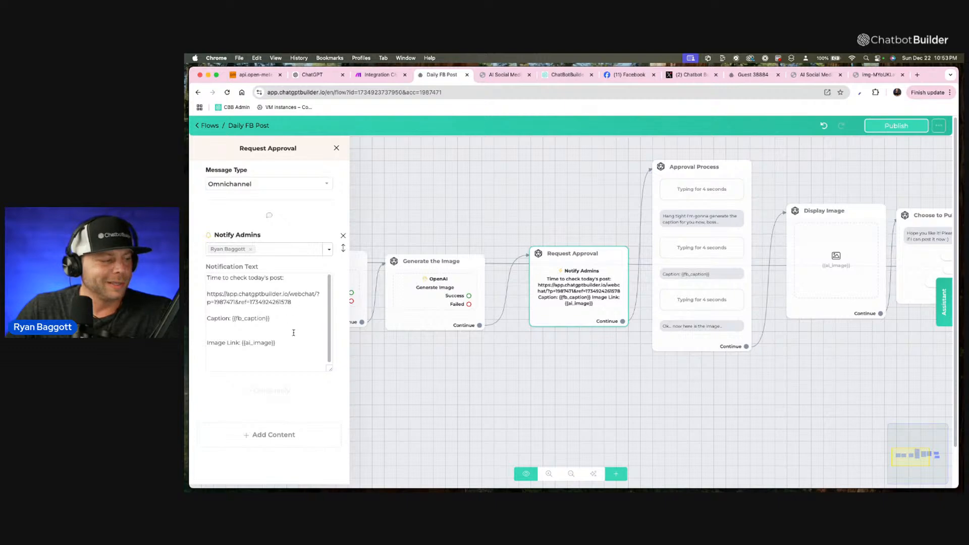
pyautogui.click(293, 354)
pyautogui.press('Return')
pyautogui.press('Return')
pyautogui.write('Ba')
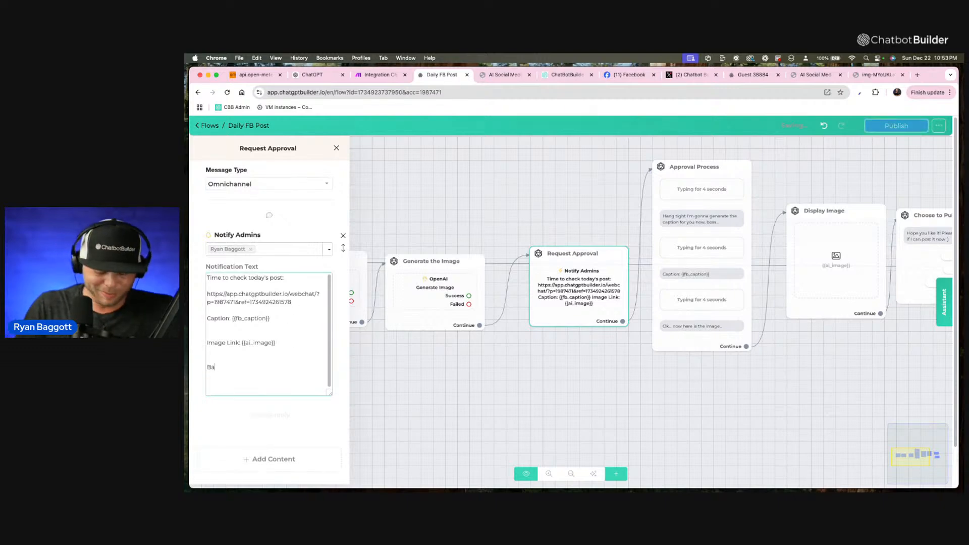
pyautogui.write('ckup:')
pyautogui.press('super+v')
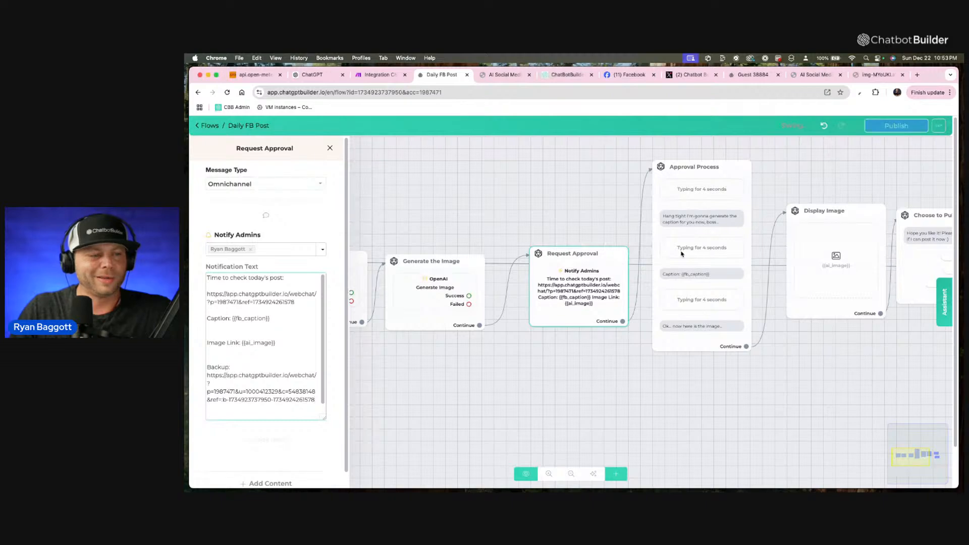
pyautogui.click(596, 346)
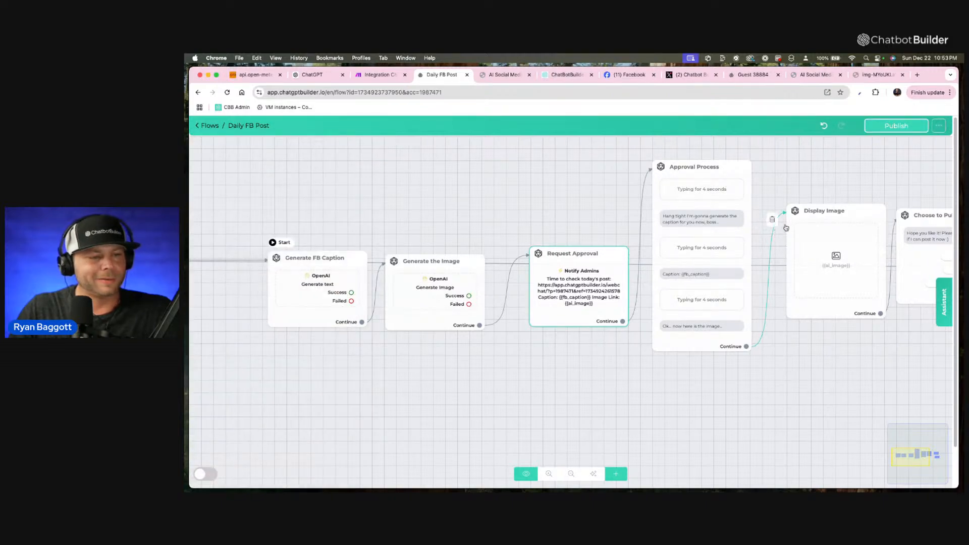
# Move the Post Now step higher above Send Message #1 and publish the Daily FB Post flow.
pyautogui.moveTo(787, 346); pyautogui.dragTo(585, 288)
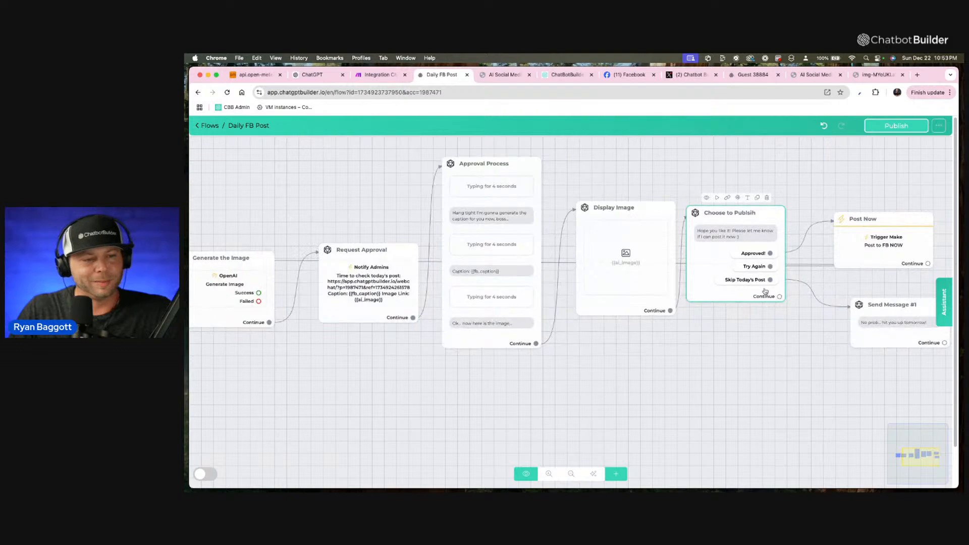
pyautogui.moveTo(782, 380); pyautogui.dragTo(612, 407)
pyautogui.moveTo(722, 281); pyautogui.dragTo(756, 220)
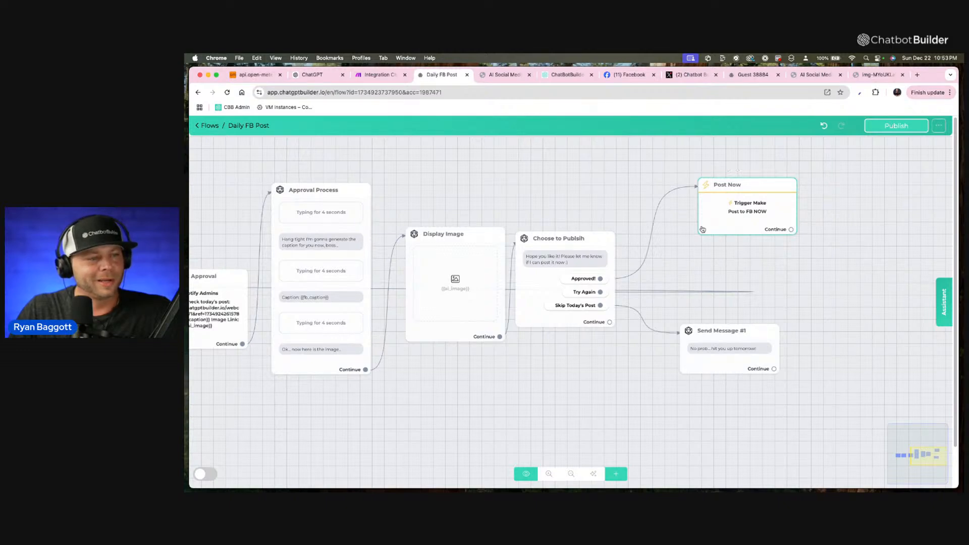
pyautogui.scroll(-1, 483, 170)
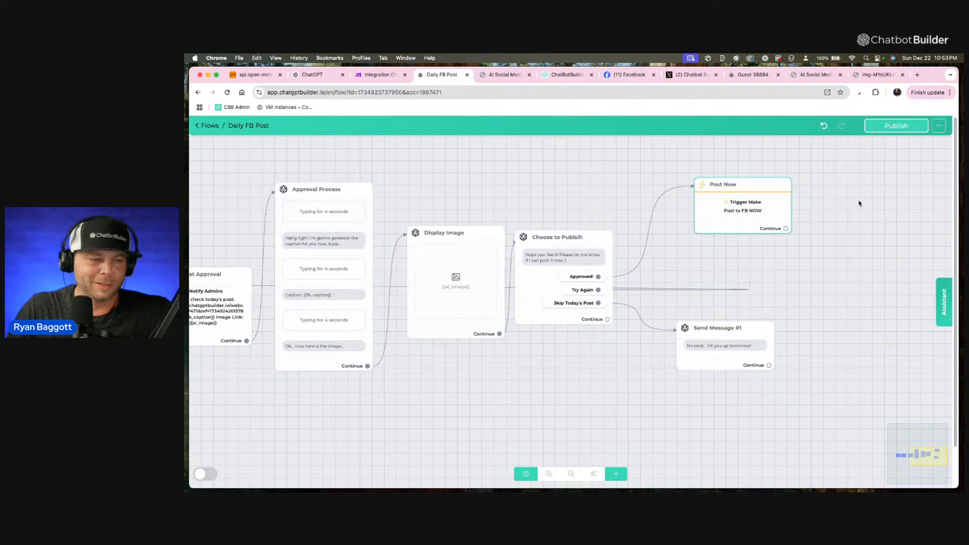
pyautogui.click(898, 129)
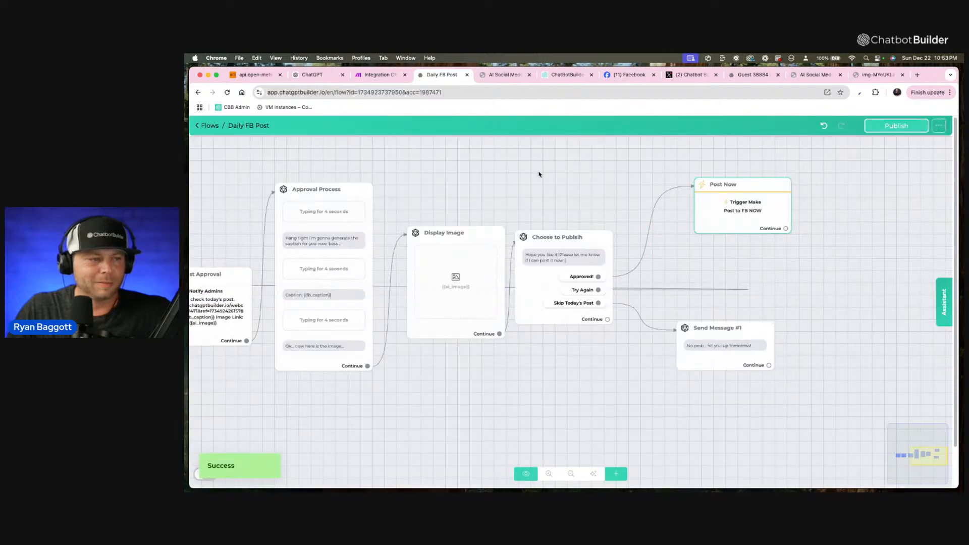
# Preview the flow from Generate FB Caption in Webchat and examine the newly generated caption, image and approval options.
pyautogui.moveTo(539, 175); pyautogui.dragTo(740, 199)
pyautogui.scroll(-3, 707, 204)
pyautogui.moveTo(451, 176); pyautogui.dragTo(478, 147)
pyautogui.moveTo(419, 211); pyautogui.dragTo(538, 212)
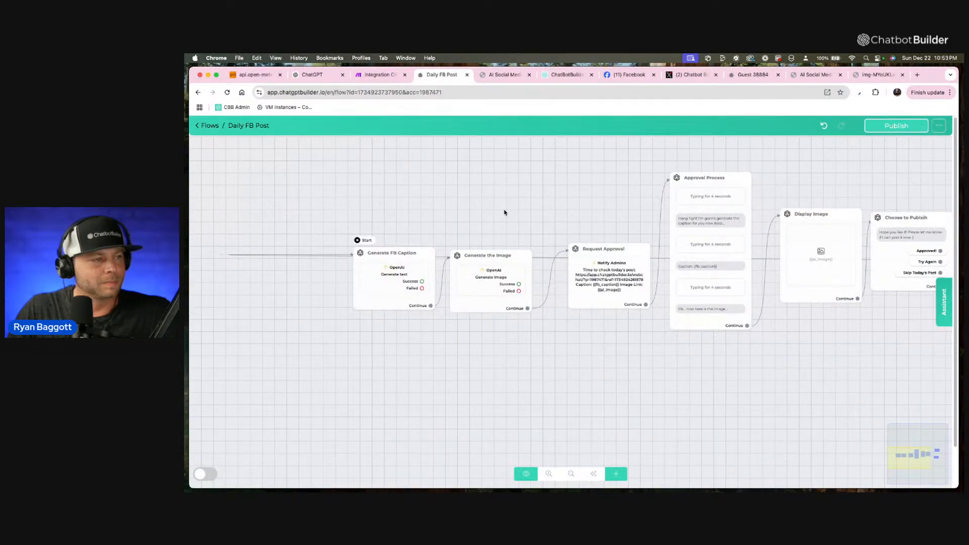
pyautogui.moveTo(369, 265)
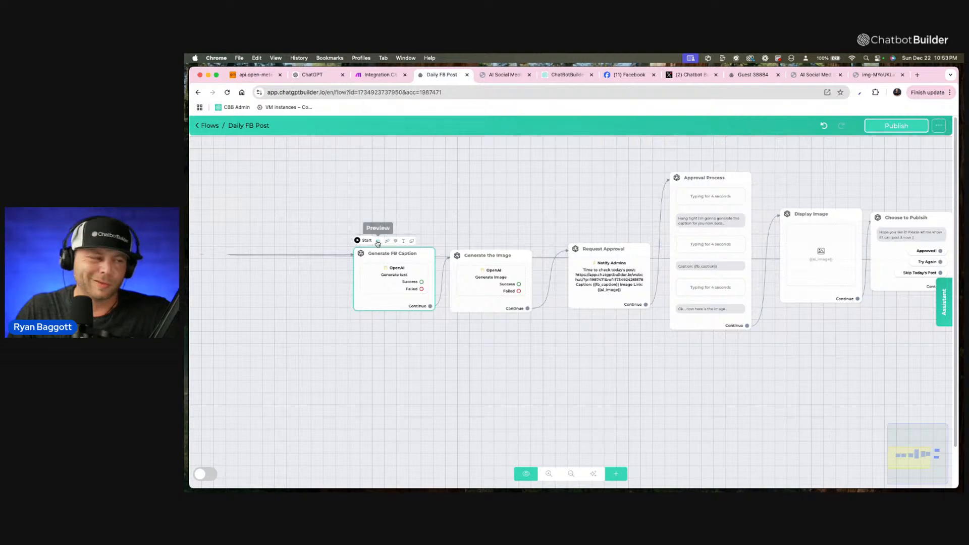
pyautogui.click(379, 243)
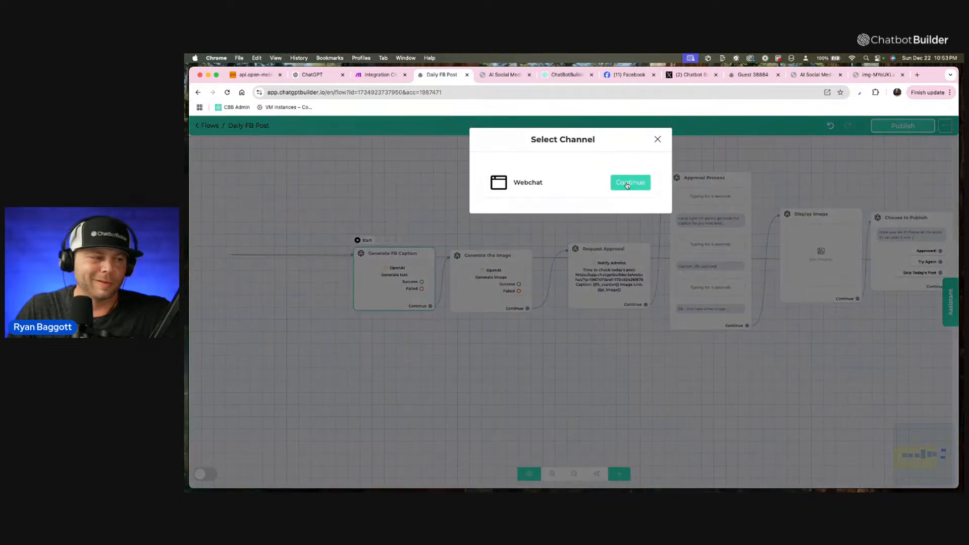
pyautogui.click(627, 182)
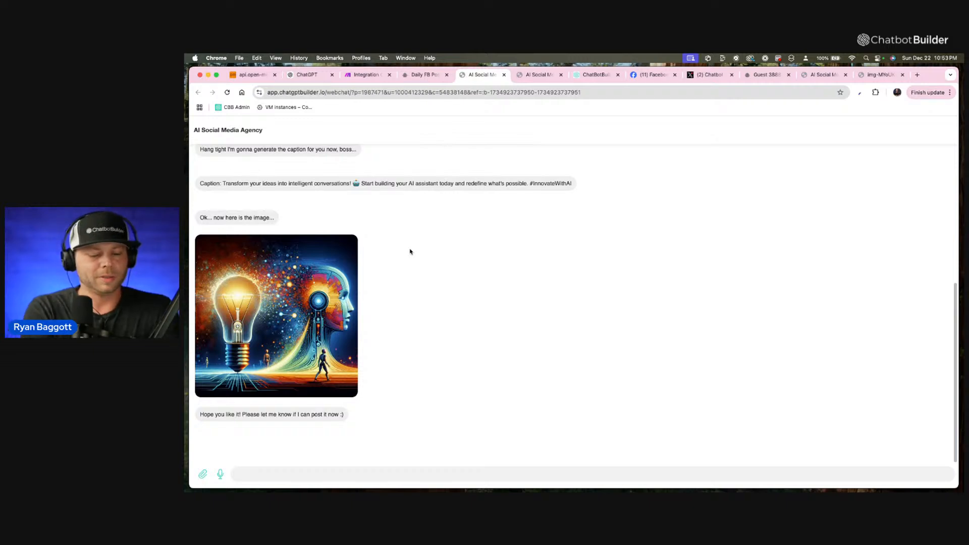
pyautogui.scroll(-1, 409, 252)
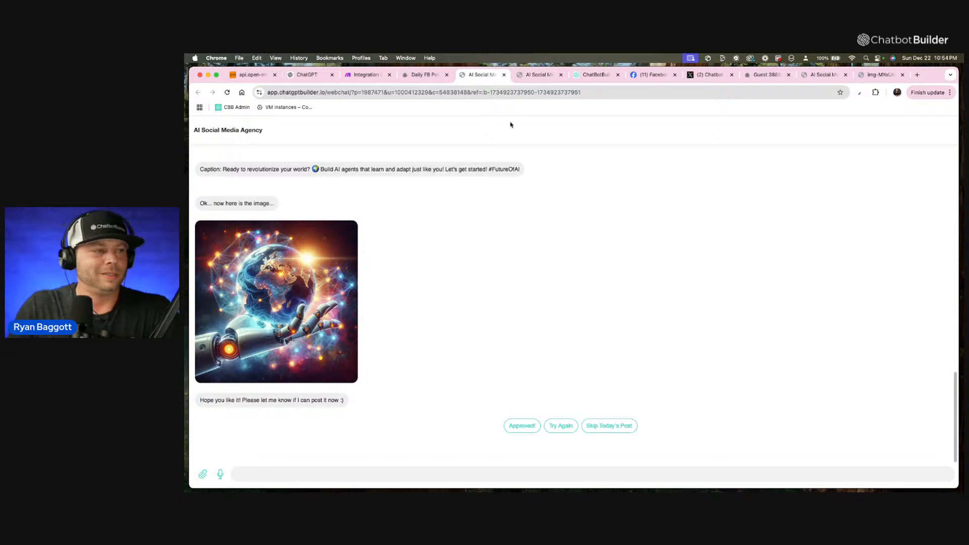
# Switch to the Integration Chatbot Builder AI scenario in Make and examine its modules from Send Flow to User through X.
pyautogui.click(363, 75)
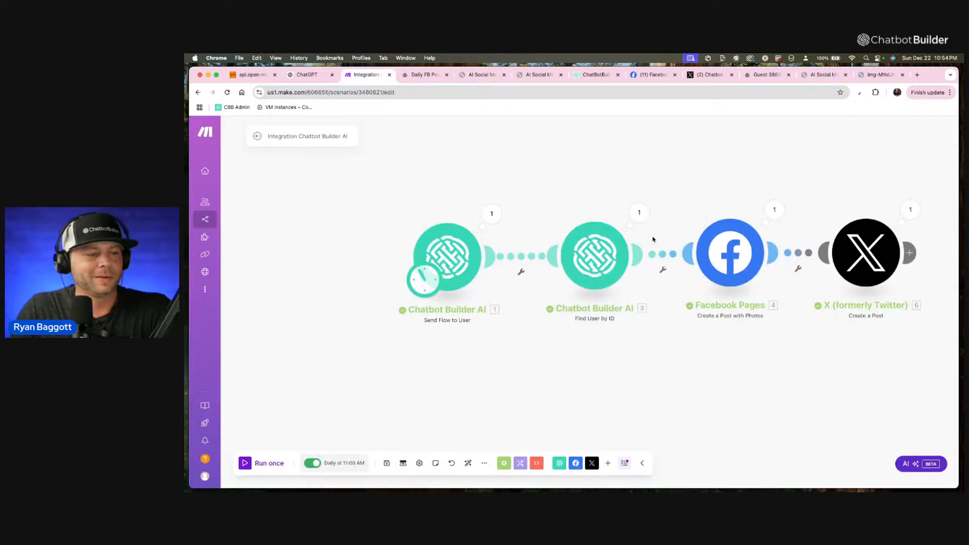
pyautogui.scroll(1, 704, 287)
pyautogui.scroll(-4, 704, 287)
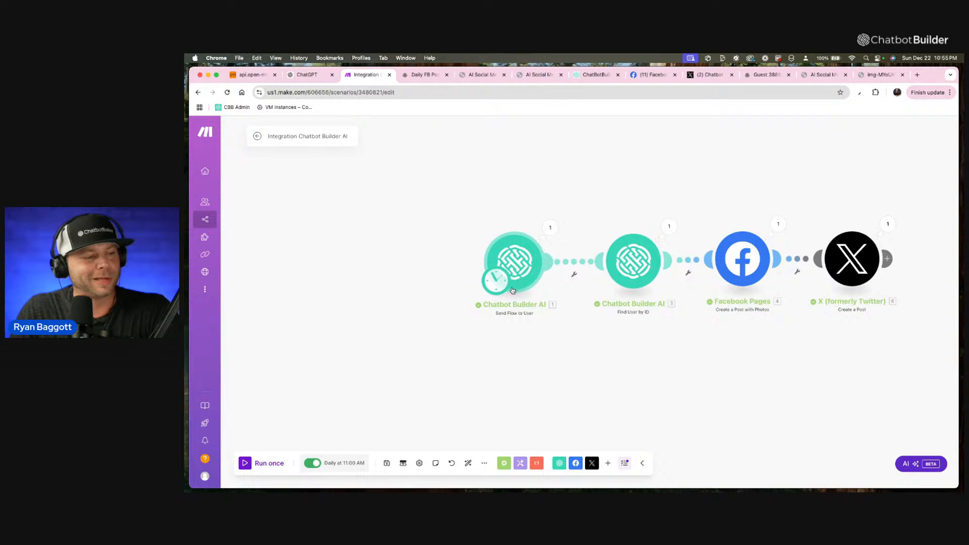
pyautogui.scroll(1, 509, 289)
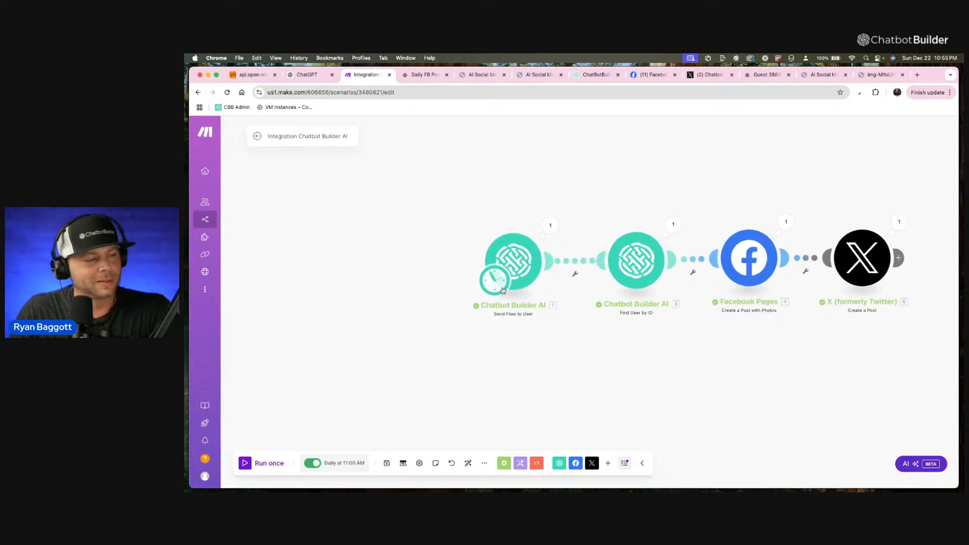
pyautogui.scroll(1, 379, 169)
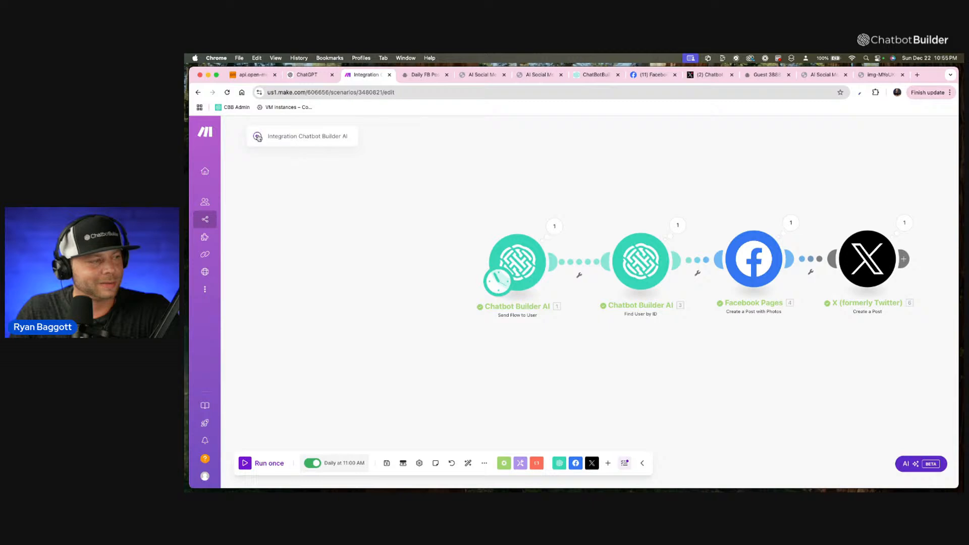
pyautogui.rightClick(353, 290)
pyautogui.click(360, 296)
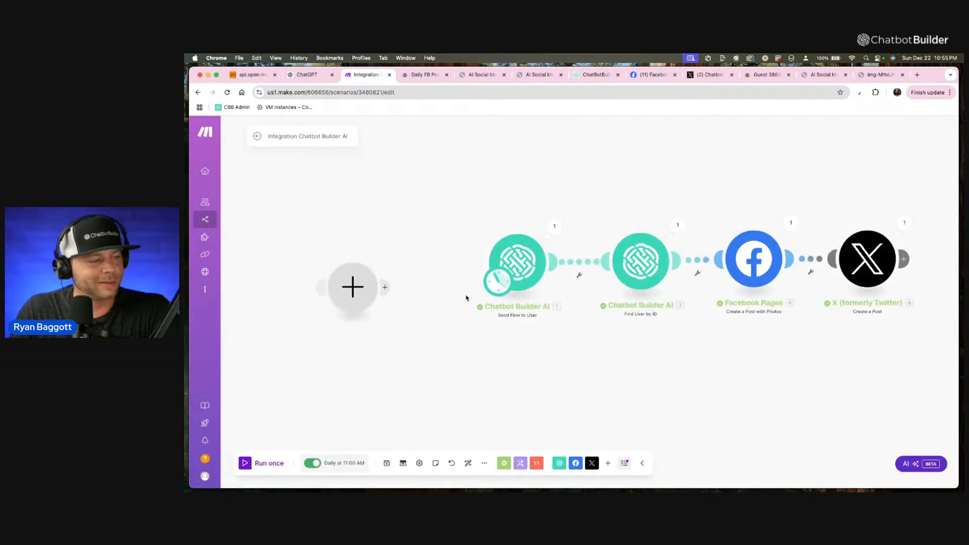
pyautogui.click(355, 289)
pyautogui.click(437, 223)
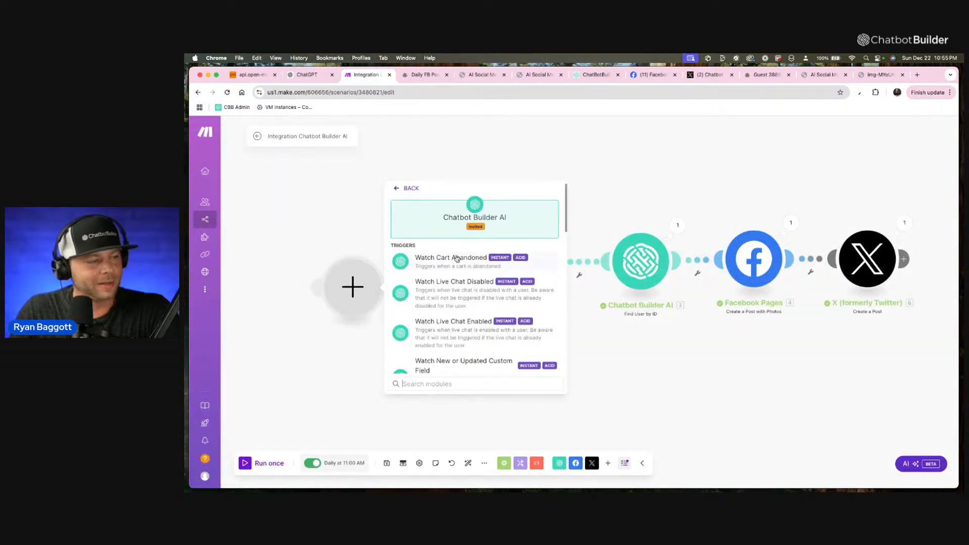
pyautogui.scroll(-2, 498, 316)
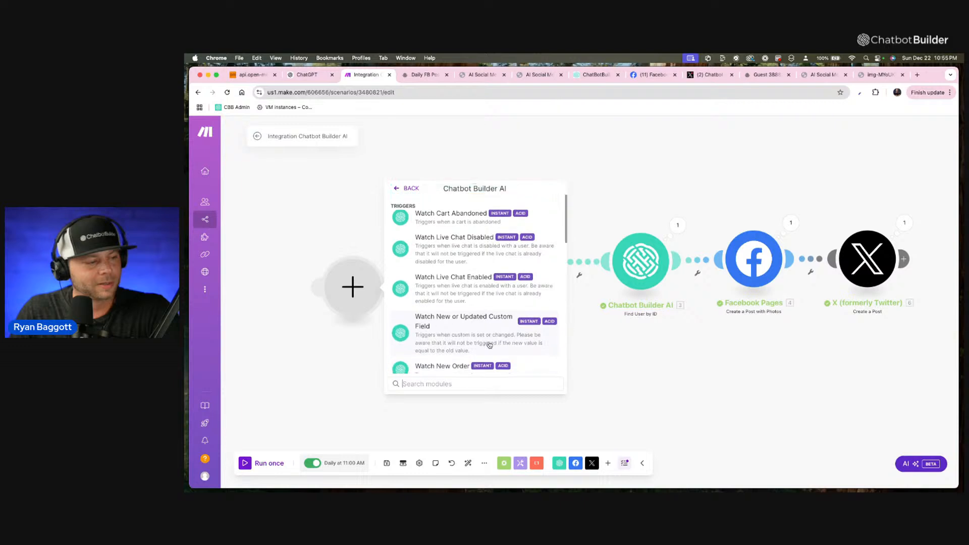
pyautogui.scroll(-2, 489, 345)
pyautogui.click(489, 345)
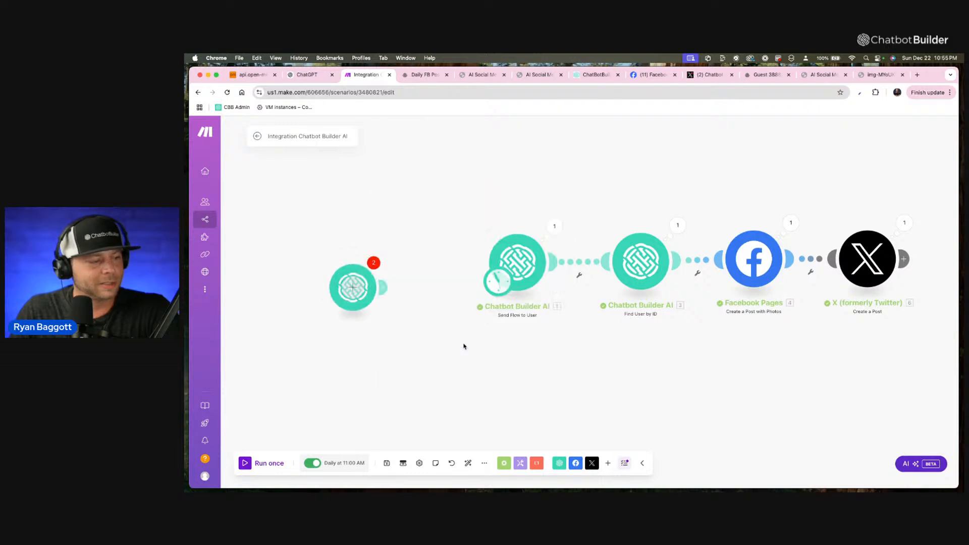
pyautogui.click(533, 325)
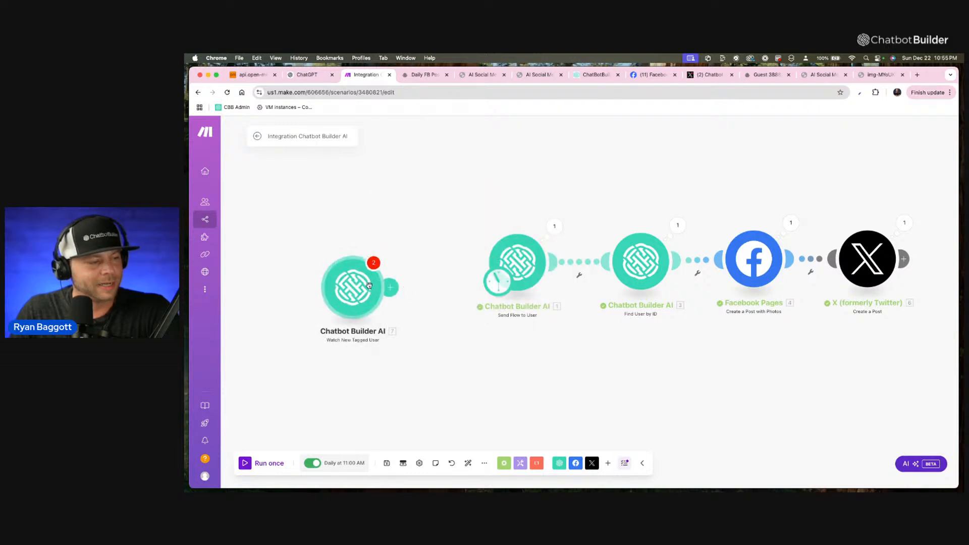
pyautogui.click(390, 286)
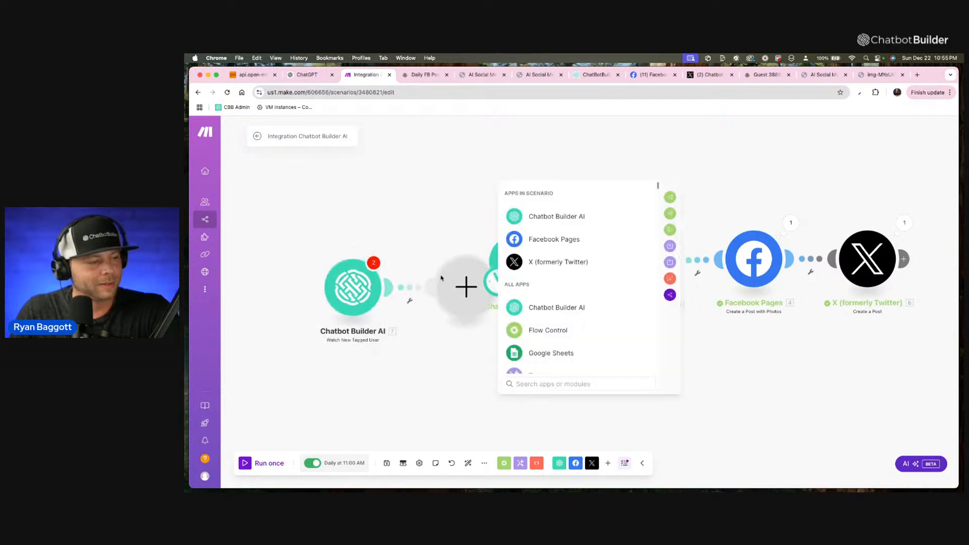
pyautogui.click(353, 291)
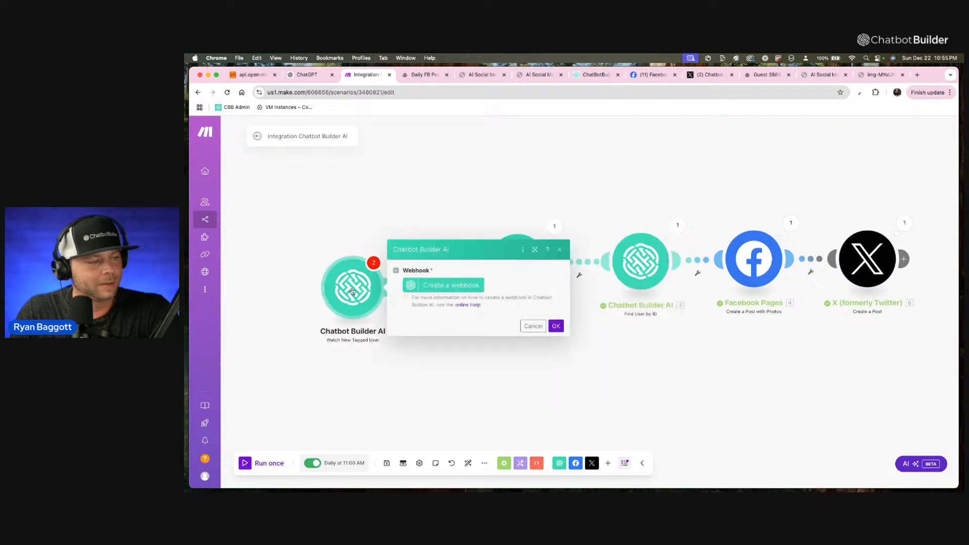
pyautogui.click(560, 249)
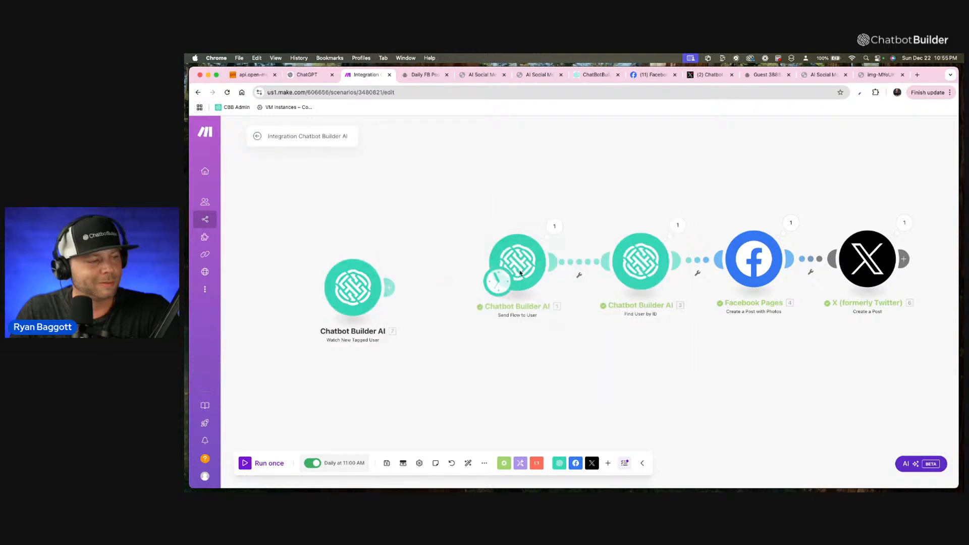
pyautogui.rightClick(371, 287)
pyautogui.click(406, 378)
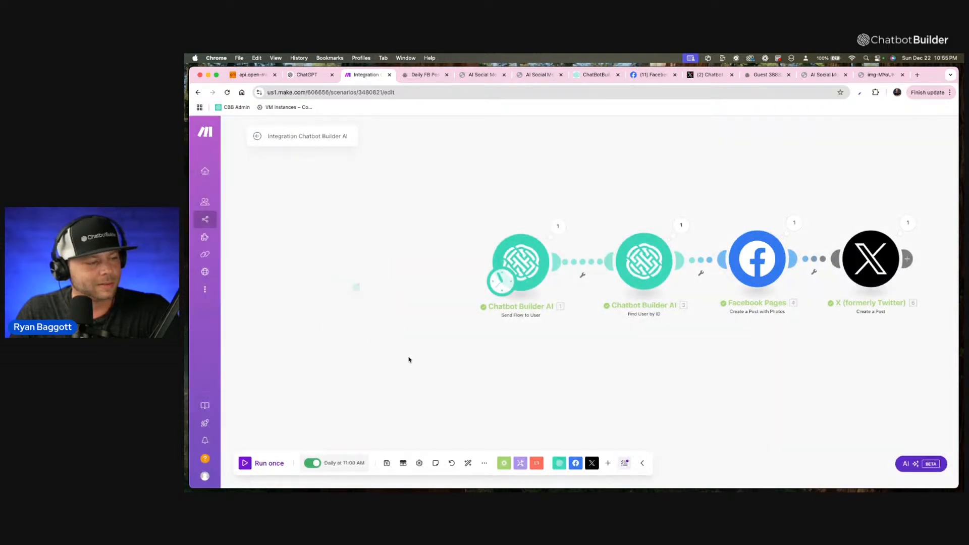
# Add a separate Chatbot Builder AI module with the Watch New "Trigger Make" Event trigger to the scenario.
pyautogui.click(381, 281)
pyautogui.click(454, 208)
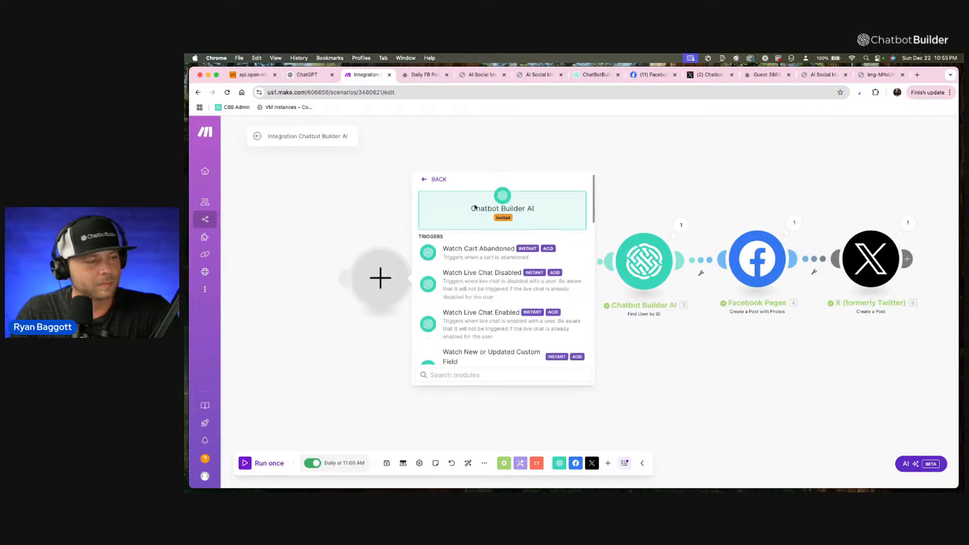
pyautogui.scroll(-5, 469, 318)
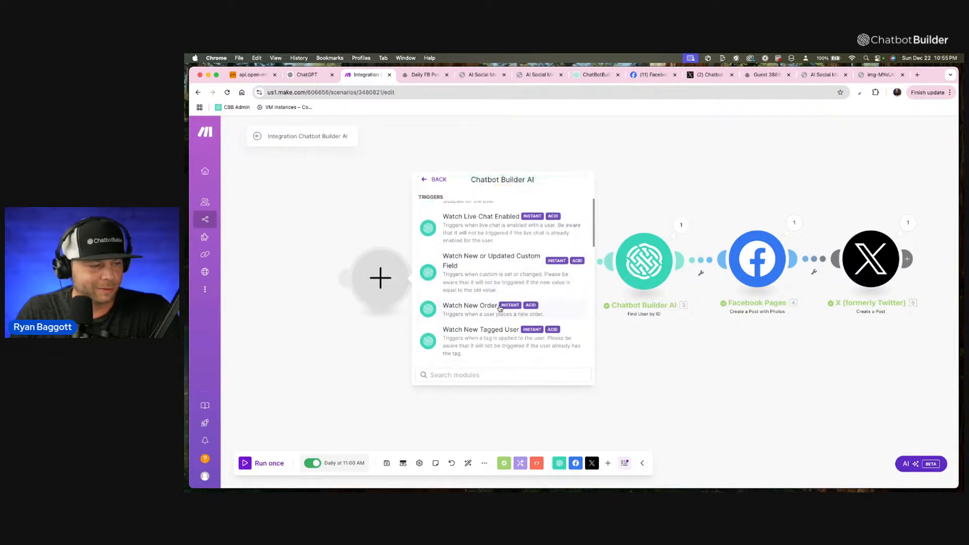
pyautogui.scroll(-5, 500, 308)
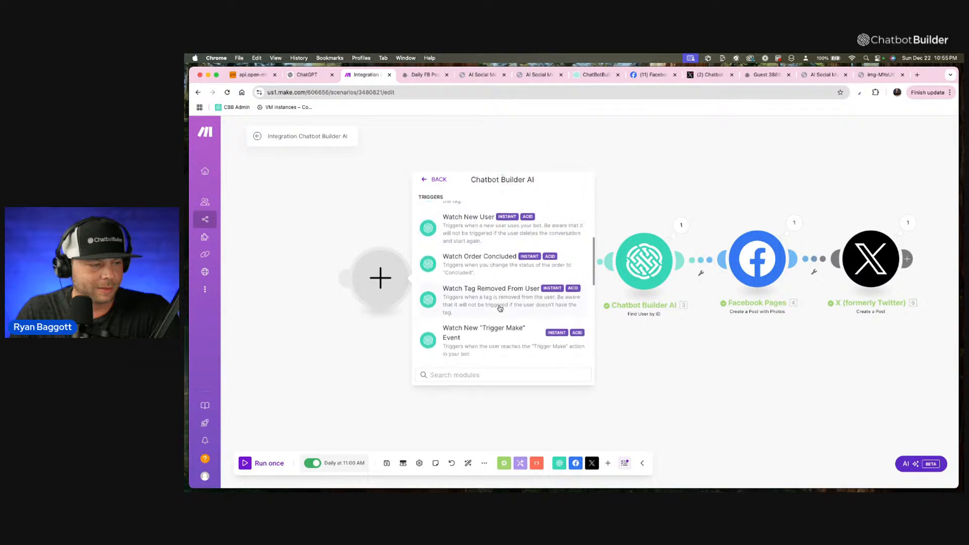
pyautogui.click(471, 316)
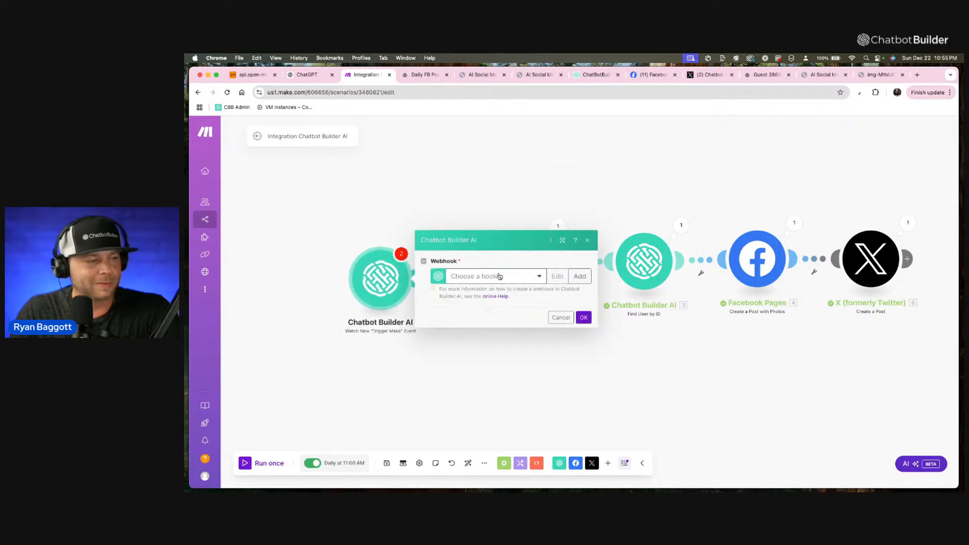
# Create a "Trigger Make" event webhook using the CBB Live Demo Account connection and the Post to FB NOW event, and apply it to the module.
pyautogui.click(539, 281)
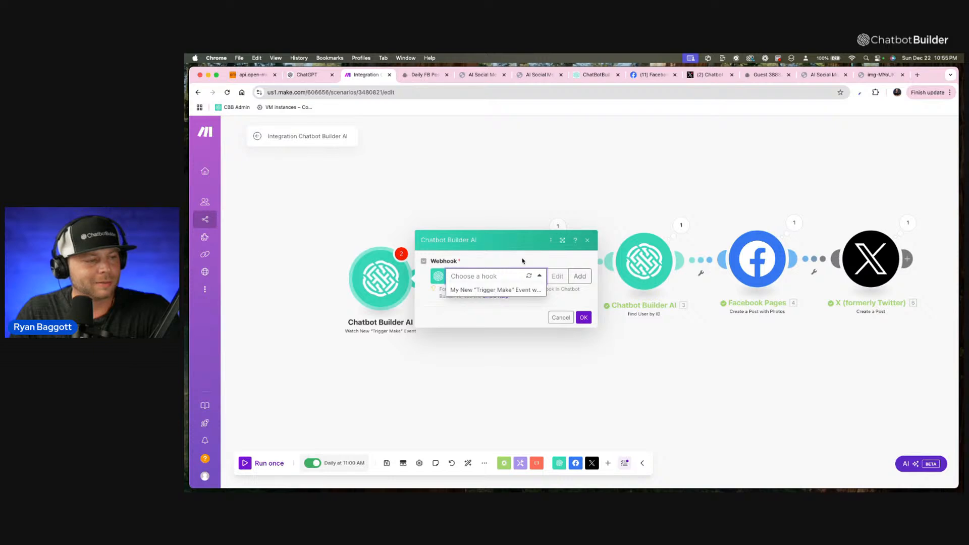
pyautogui.click(530, 276)
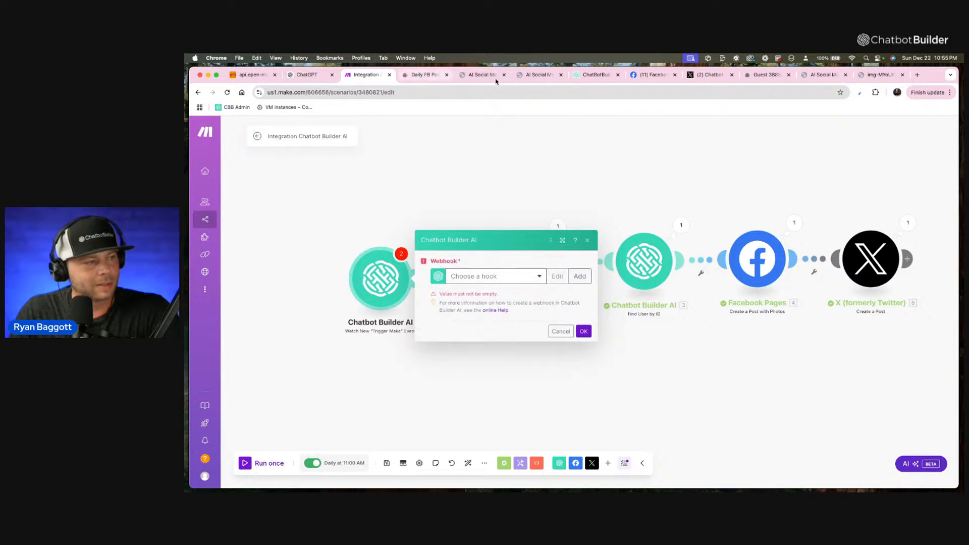
pyautogui.click(539, 277)
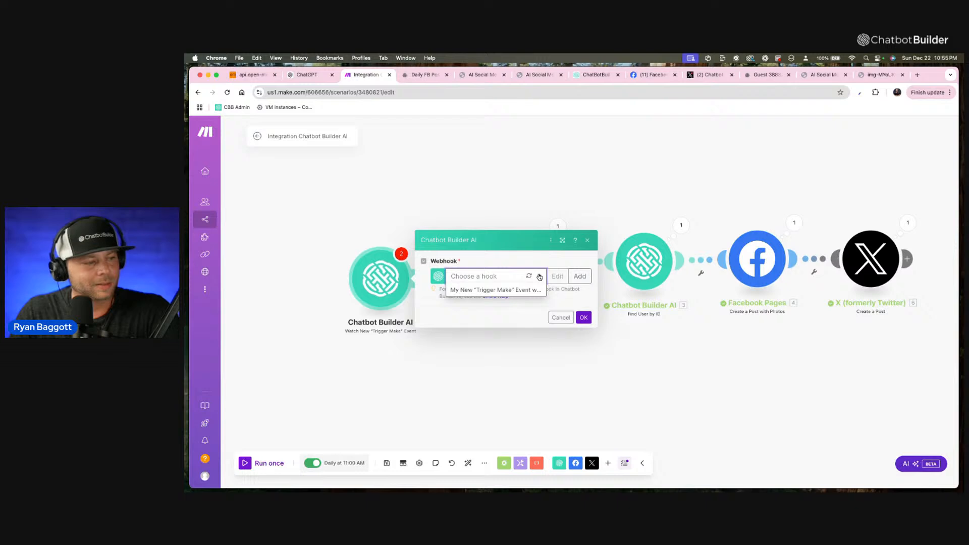
pyautogui.click(580, 276)
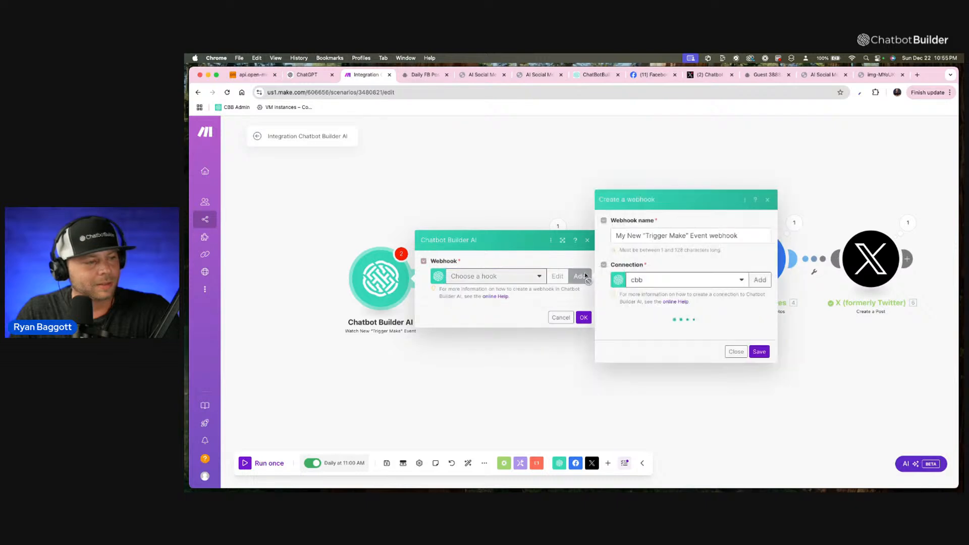
pyautogui.click(726, 275)
pyautogui.click(696, 317)
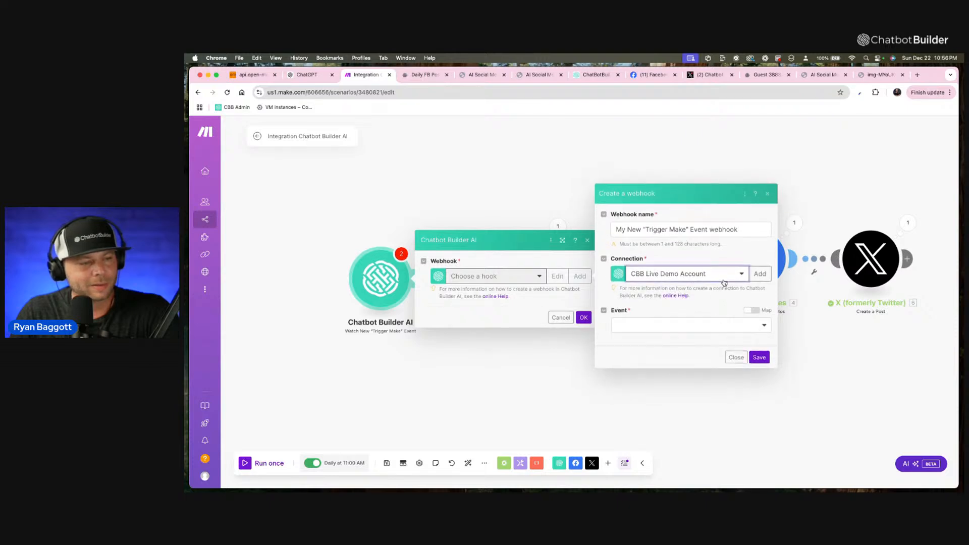
pyautogui.click(725, 331)
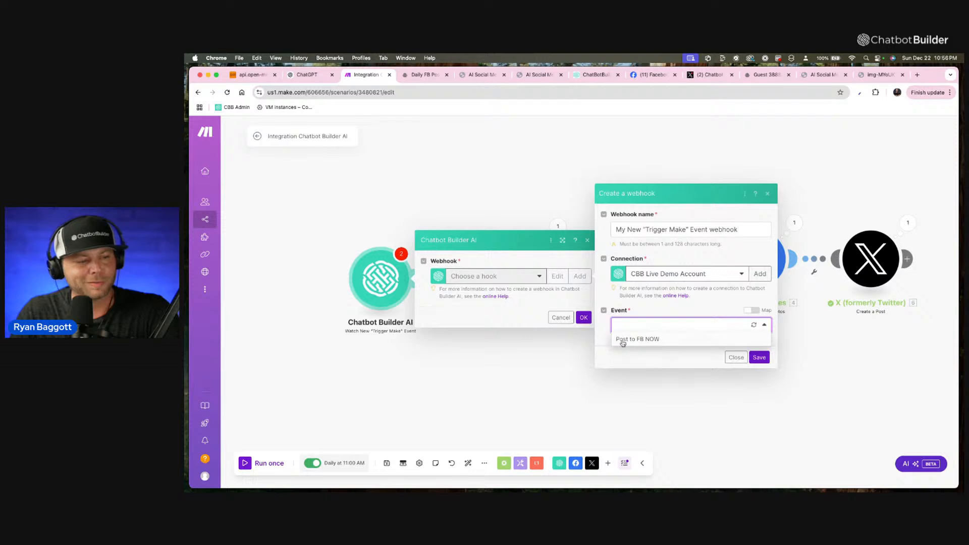
pyautogui.click(634, 339)
pyautogui.click(760, 358)
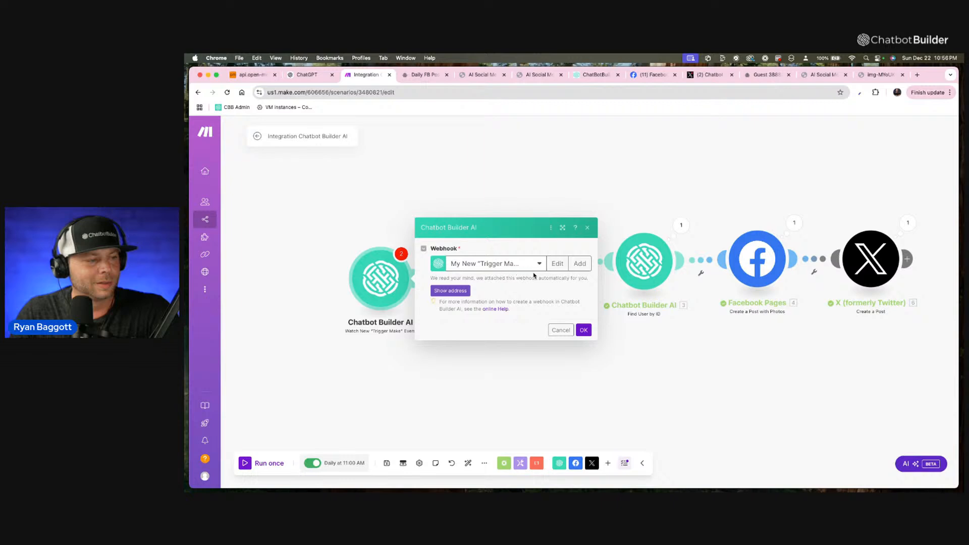
pyautogui.click(537, 269)
pyautogui.click(565, 296)
pyautogui.click(584, 330)
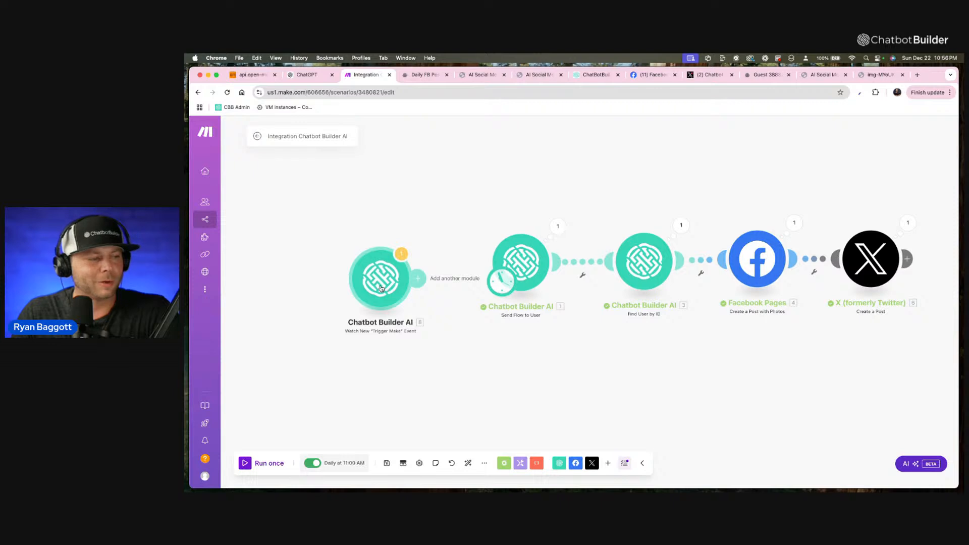
# Place the Watch New "Trigger Make" Event module before Send Flow to User and connect it as the scenario's starting trigger.
pyautogui.moveTo(380, 290); pyautogui.dragTo(587, 387)
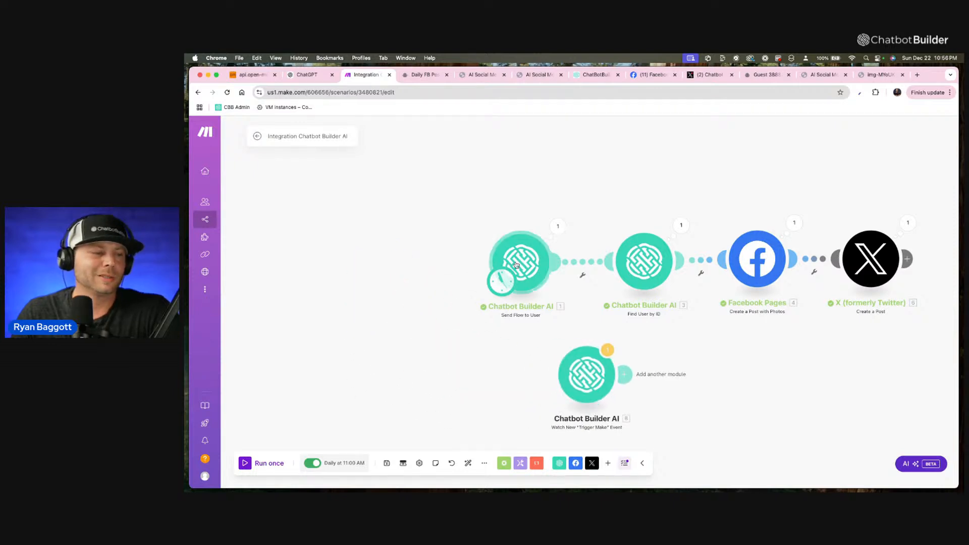
pyautogui.hscroll(-1, 511, 270)
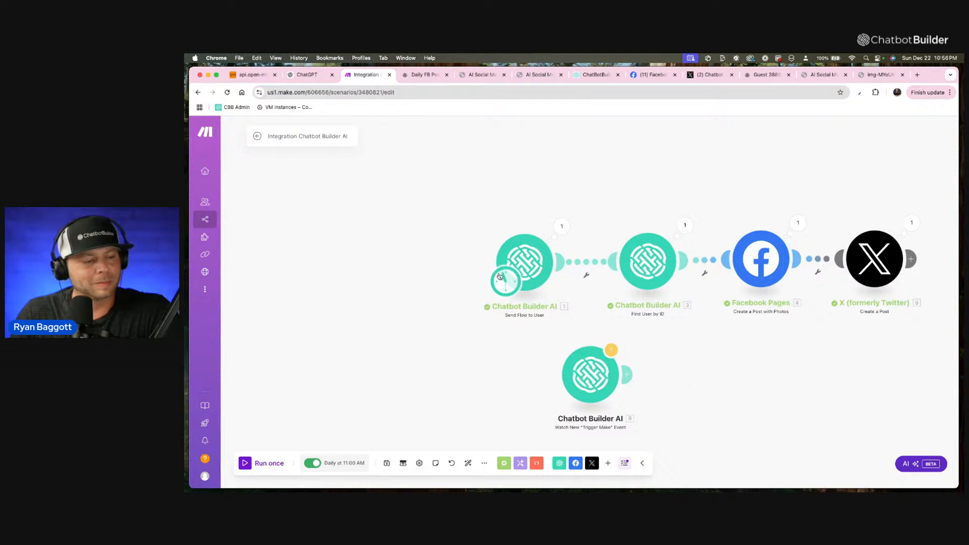
pyautogui.moveTo(596, 368); pyautogui.dragTo(437, 278)
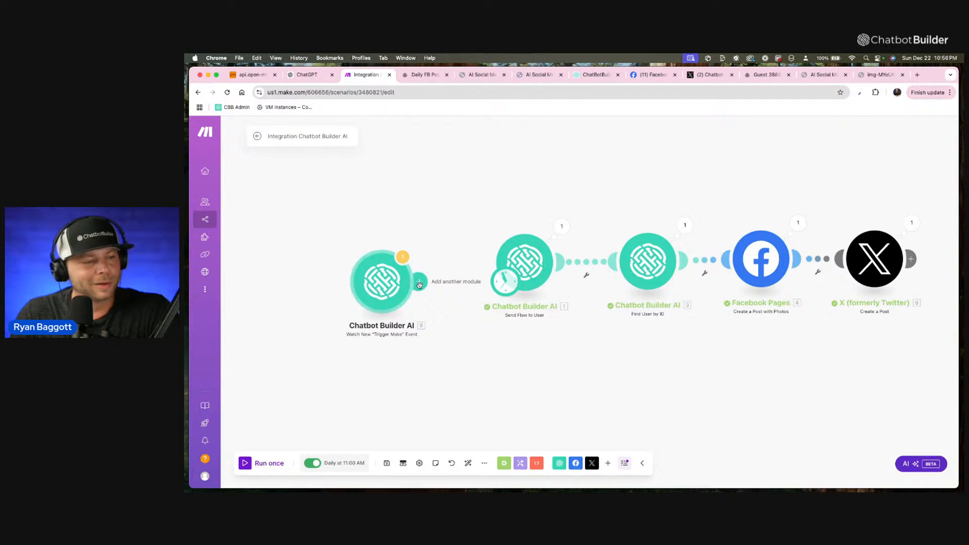
pyautogui.moveTo(419, 285); pyautogui.dragTo(510, 274)
pyautogui.moveTo(385, 293); pyautogui.dragTo(368, 279)
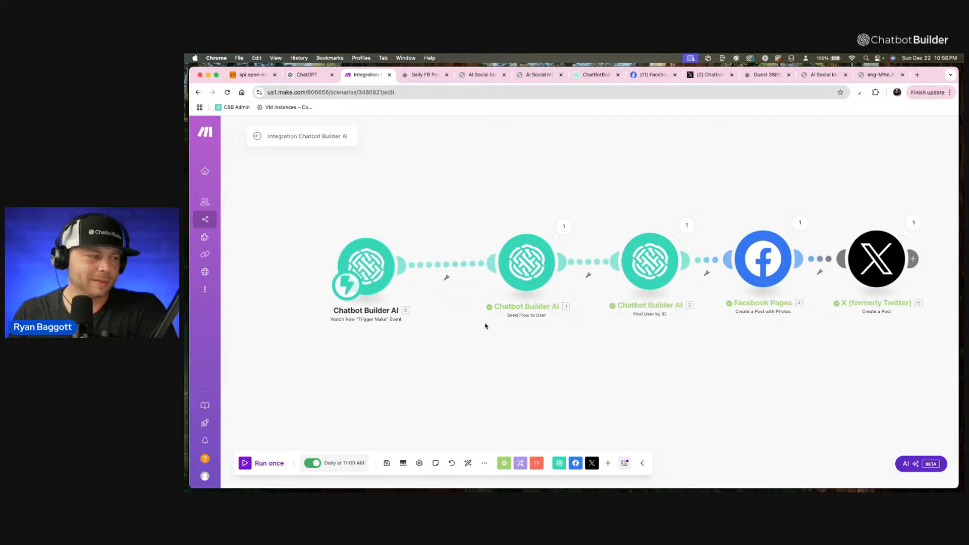
# Check the Run scenario schedule setting of the "Trigger Make" trigger and view the connected module chain.
pyautogui.click(352, 285)
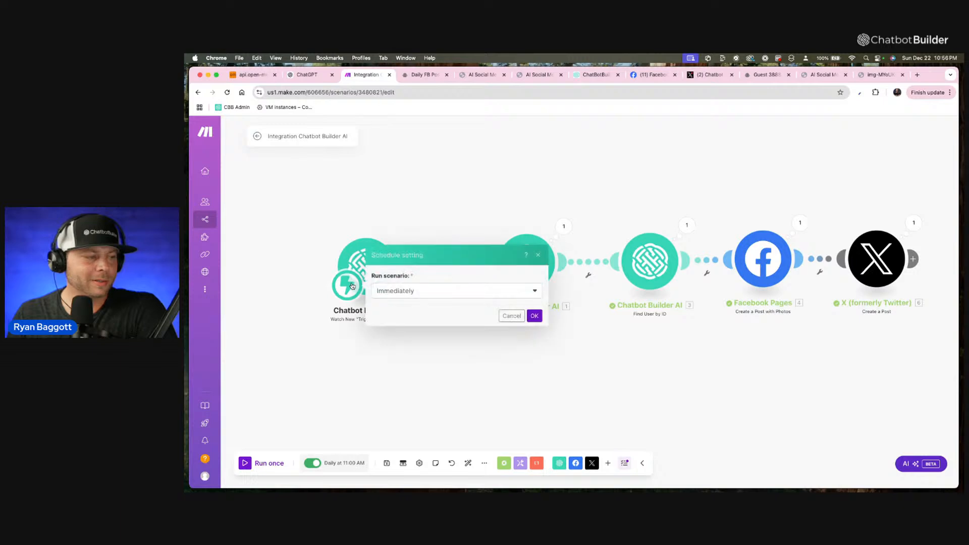
pyautogui.click(512, 316)
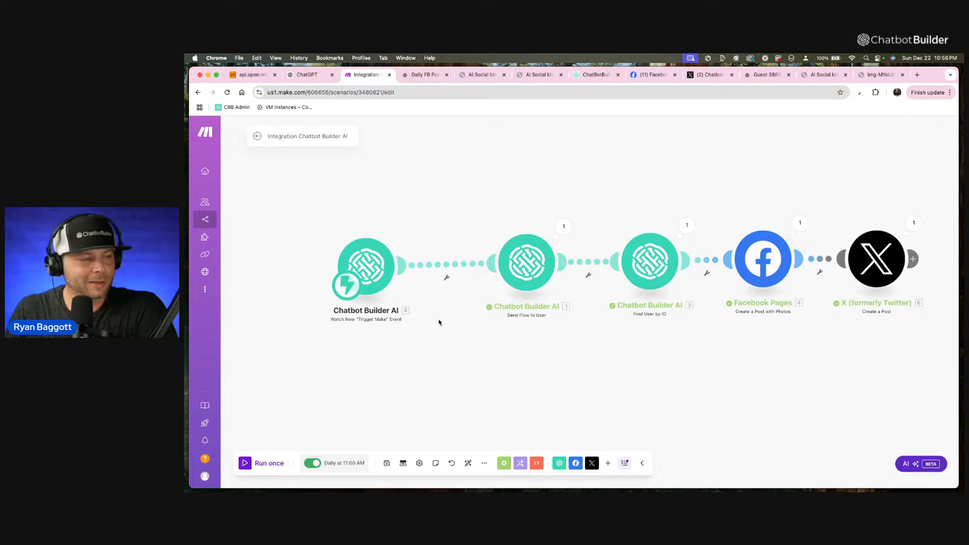
pyautogui.scroll(-1, 438, 322)
pyautogui.scroll(-1, 447, 332)
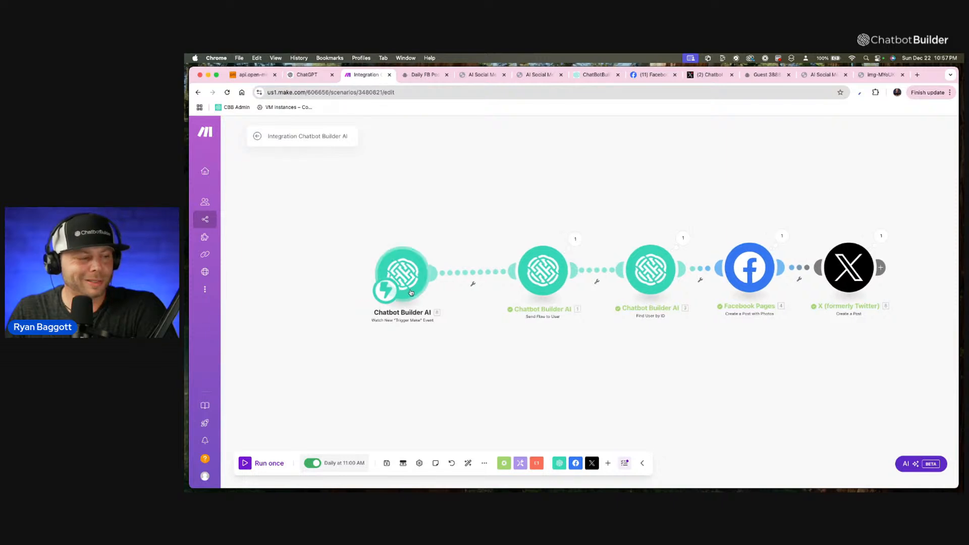
pyautogui.hscroll(-1, 407, 294)
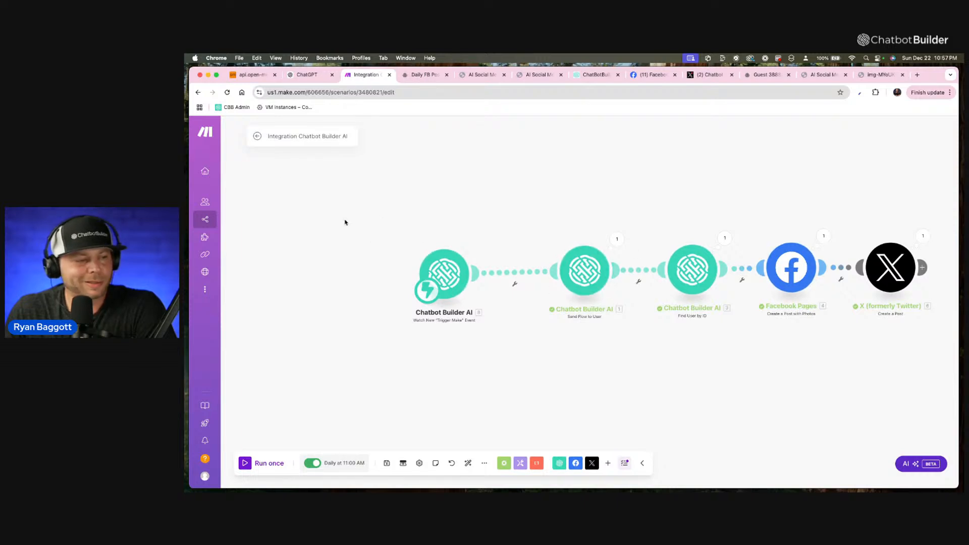
# Save the Integration Chatbot Builder AI scenario and exit its editor.
pyautogui.click(261, 138)
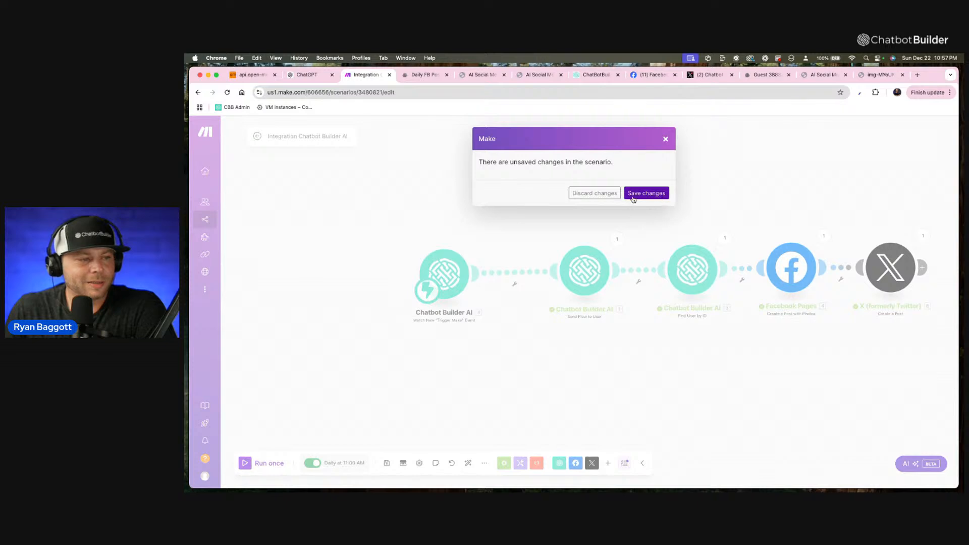
pyautogui.click(665, 138)
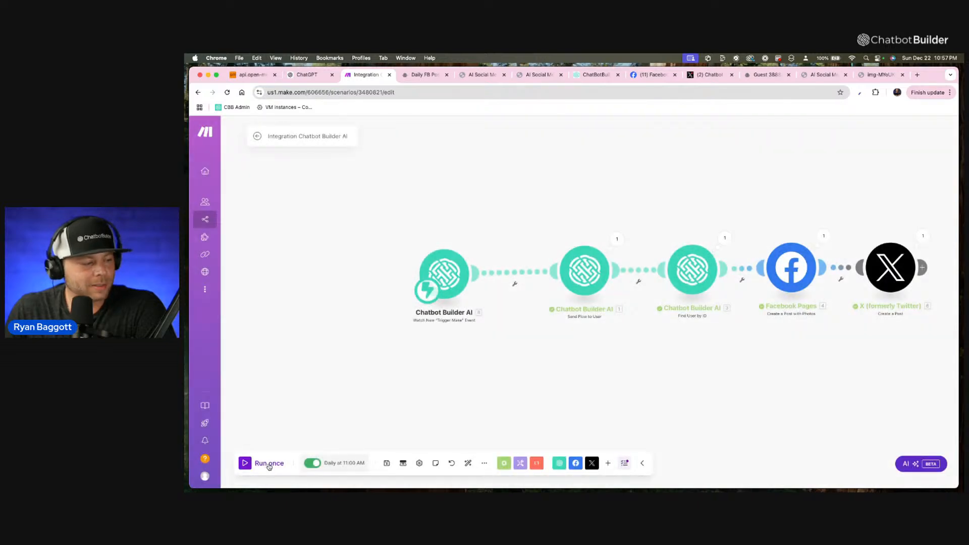
pyautogui.click(386, 464)
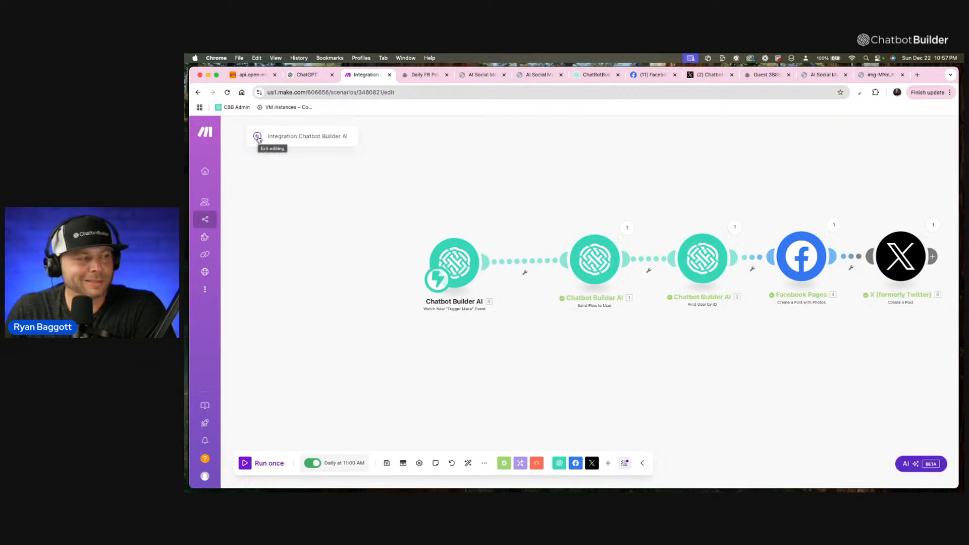
pyautogui.click(258, 137)
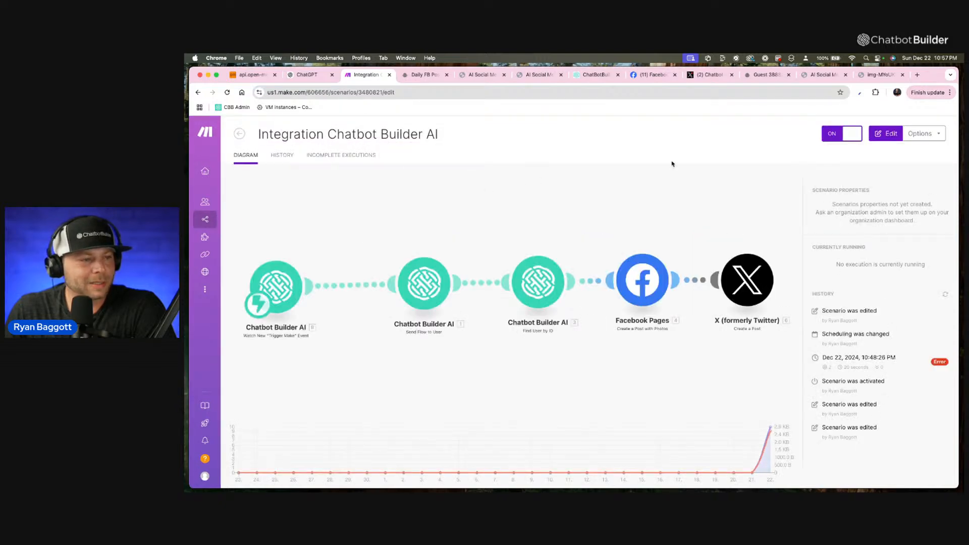
# Create a new scenario starting with the Chatbot Builder AI Send Flow to User module.
pyautogui.moveTo(210, 220)
pyautogui.click(243, 220)
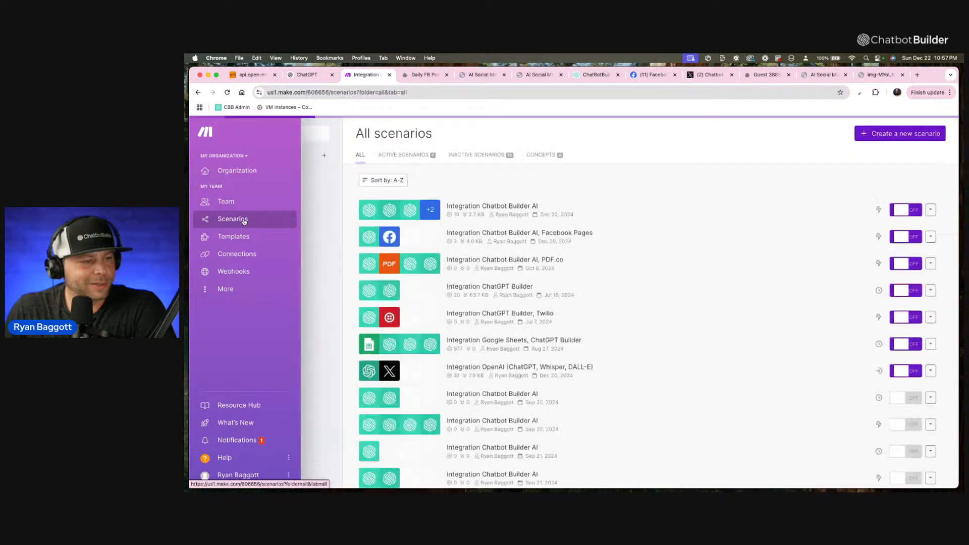
pyautogui.click(875, 134)
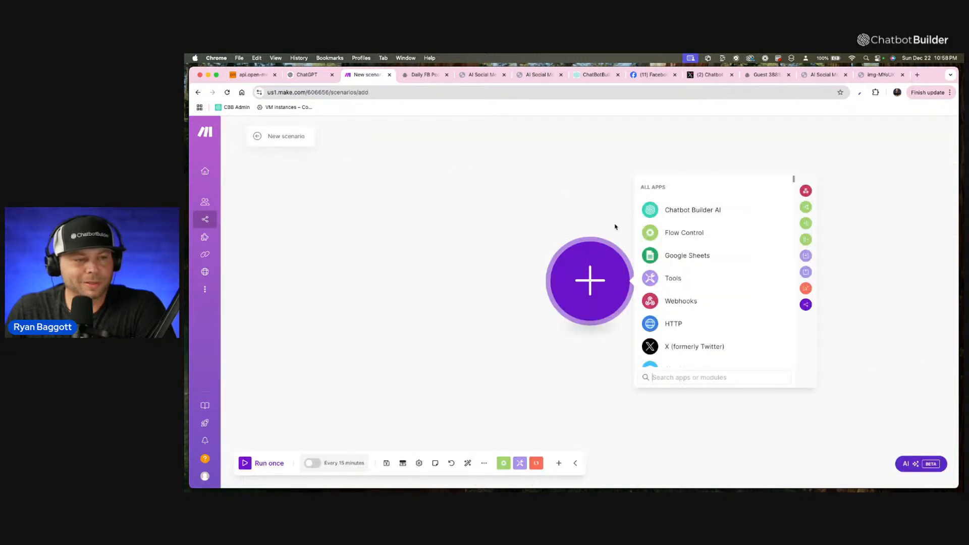
pyautogui.click(687, 210)
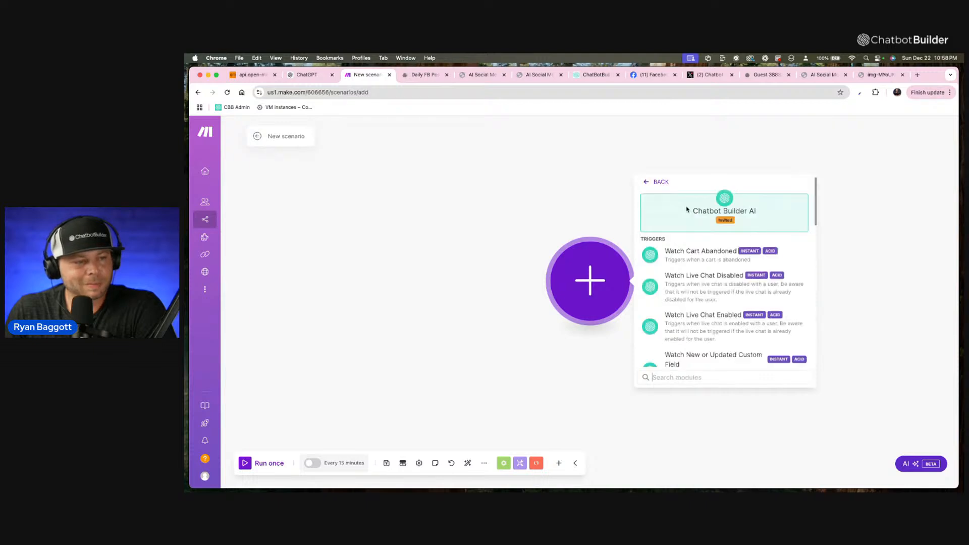
pyautogui.scroll(-3, 692, 303)
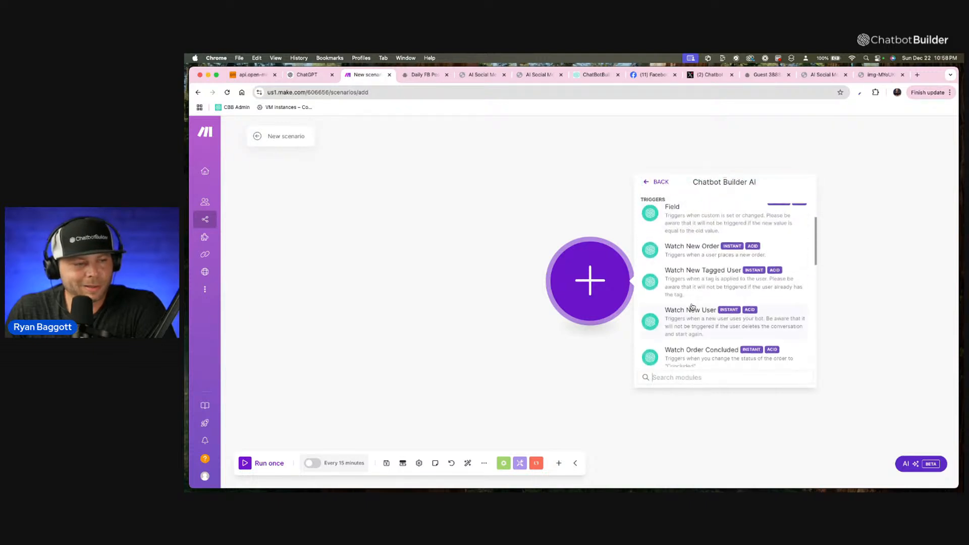
pyautogui.scroll(-10, 692, 306)
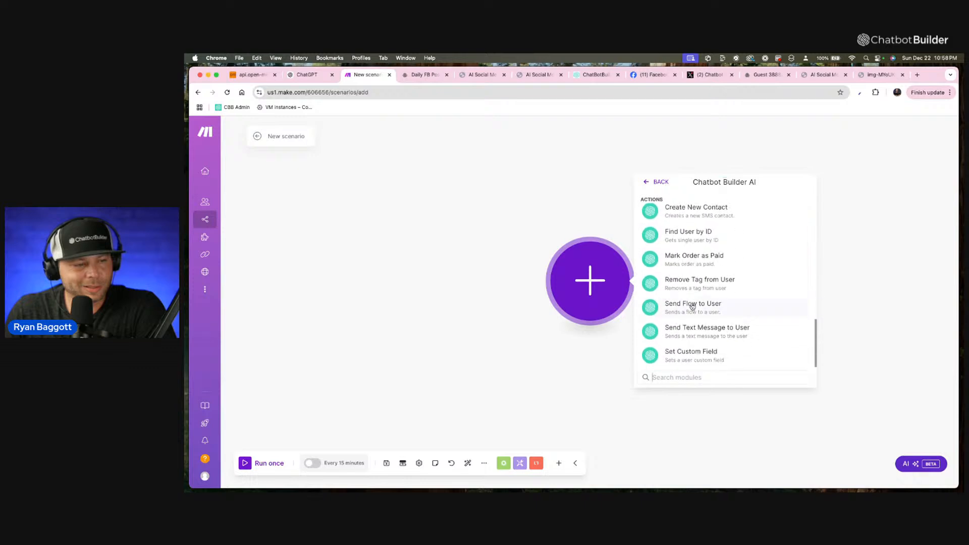
pyautogui.scroll(-2, 692, 307)
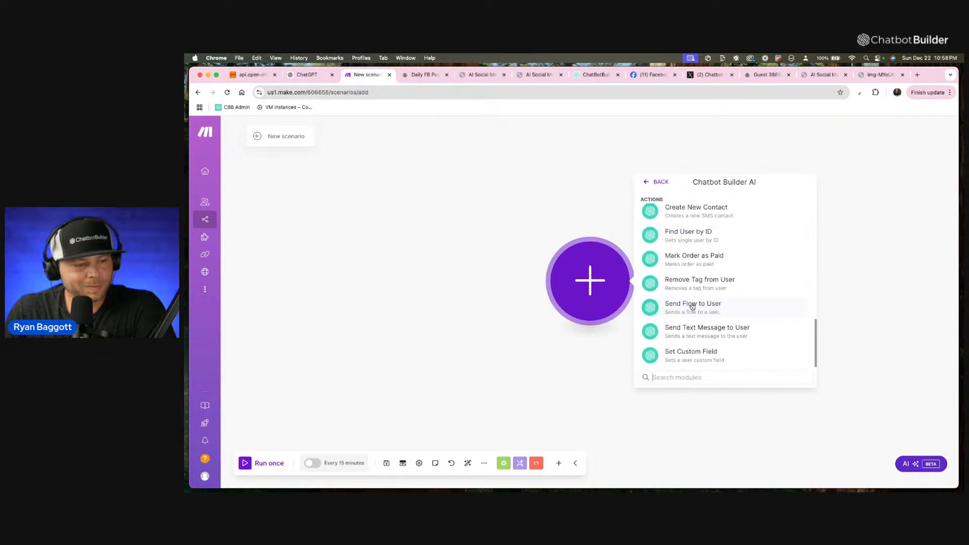
pyautogui.click(734, 305)
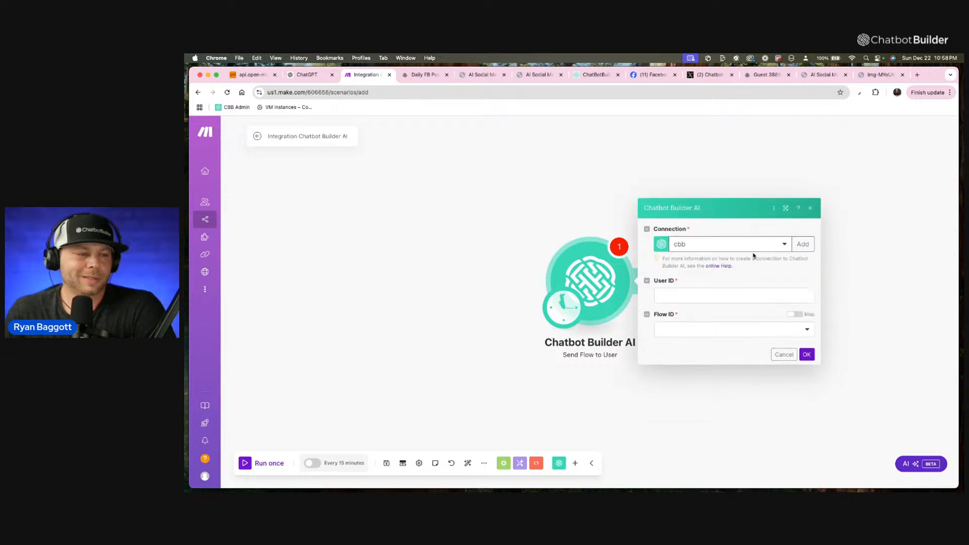
# Set the Send Flow to User module's connection to CBB Live Demo Account.
pyautogui.click(783, 244)
pyautogui.click(731, 288)
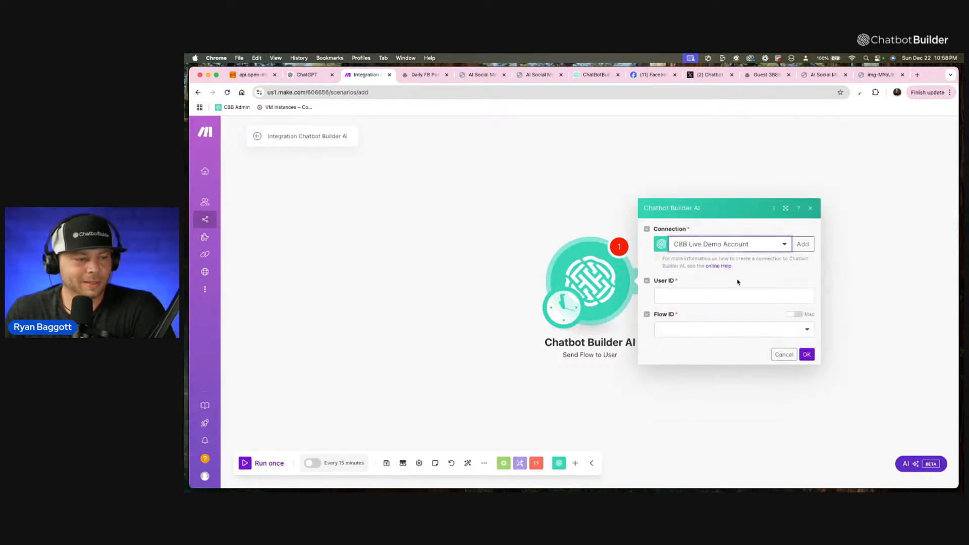
pyautogui.click(735, 295)
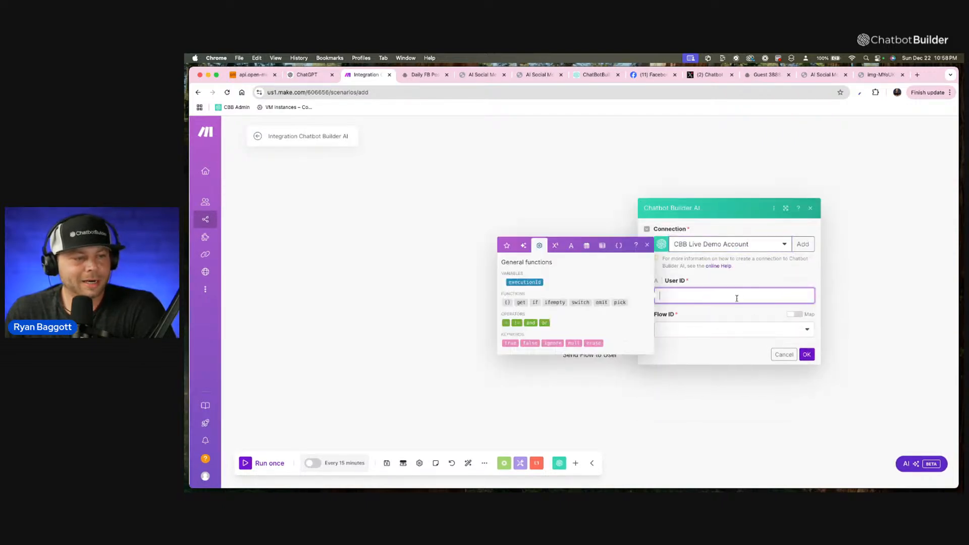
pyautogui.click(647, 246)
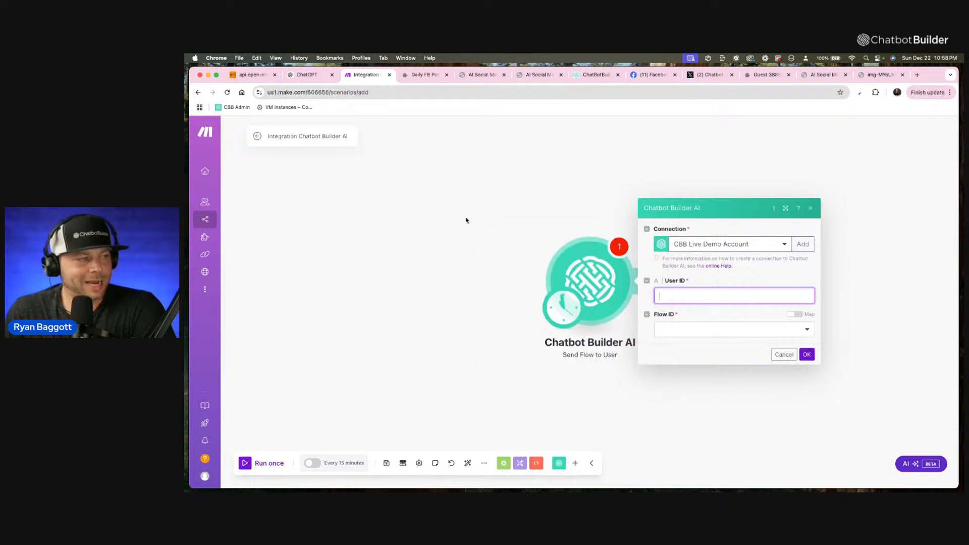
# Switch to Chatbot Builder, reopen the Daily FB Post flow from the flow list and publish it.
pyautogui.click(305, 76)
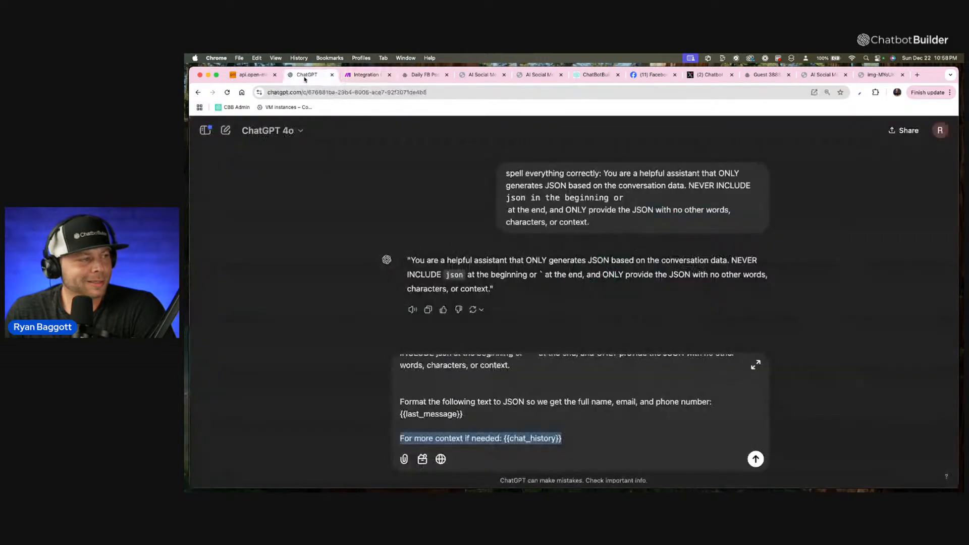
pyautogui.click(413, 75)
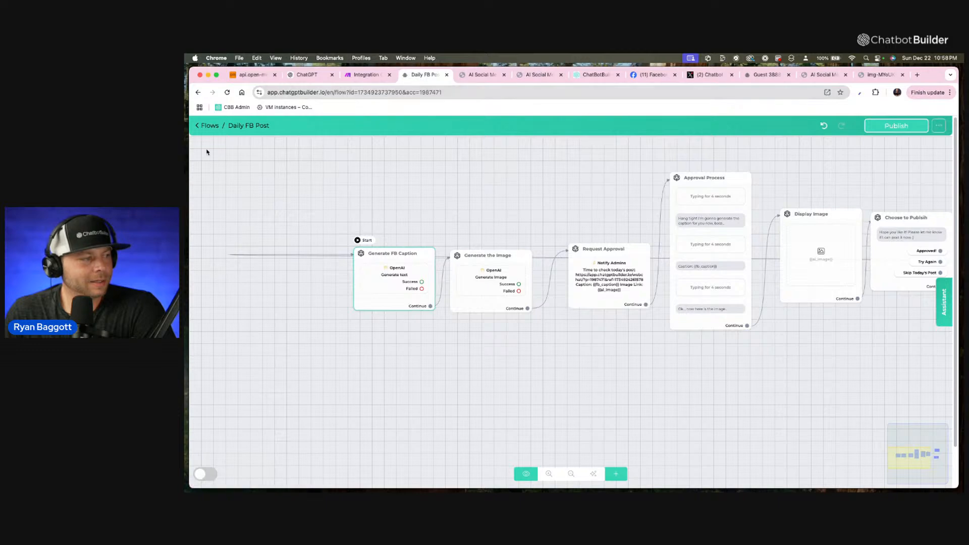
pyautogui.click(207, 127)
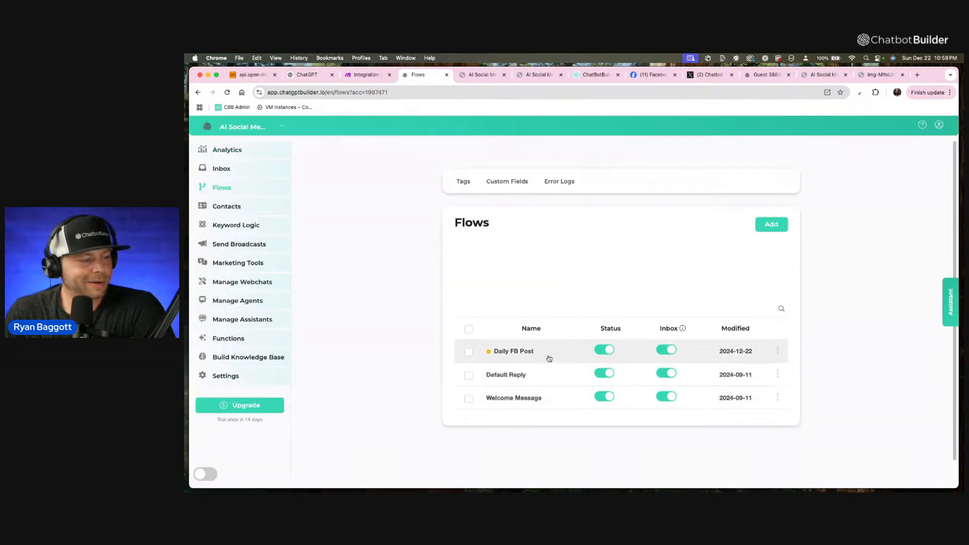
pyautogui.click(550, 356)
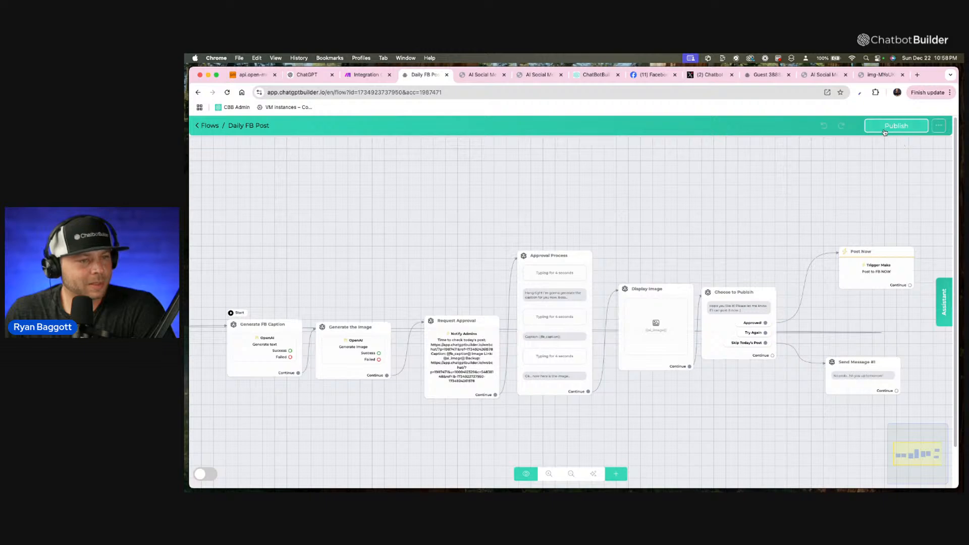
# Preview the flow from the Generate FB Caption step in Webchat and send the test message "yoooo".
pyautogui.moveTo(252, 316)
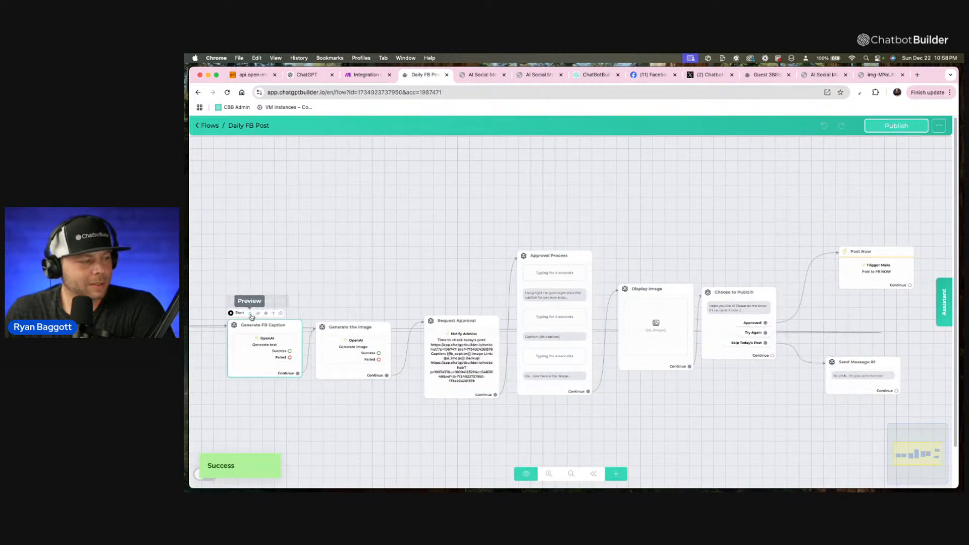
pyautogui.click(250, 314)
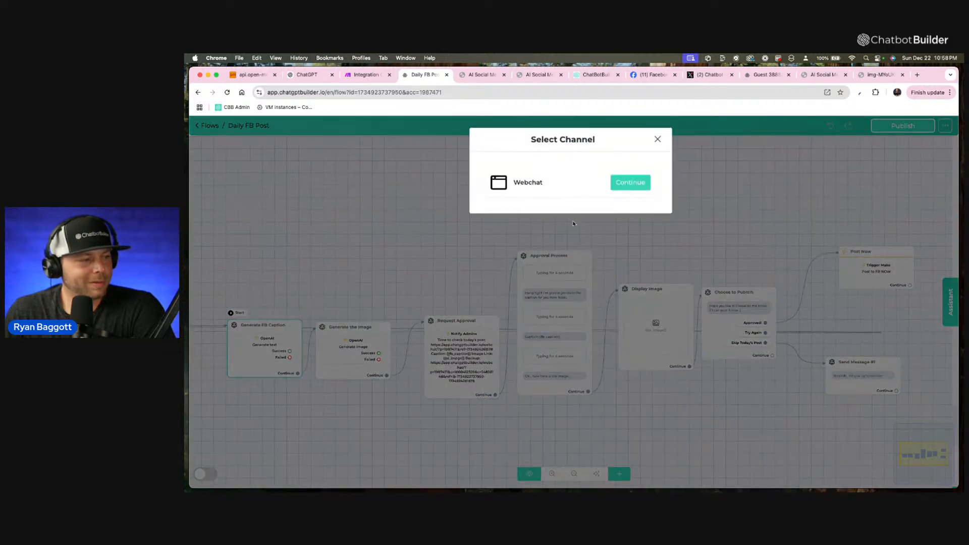
pyautogui.click(631, 183)
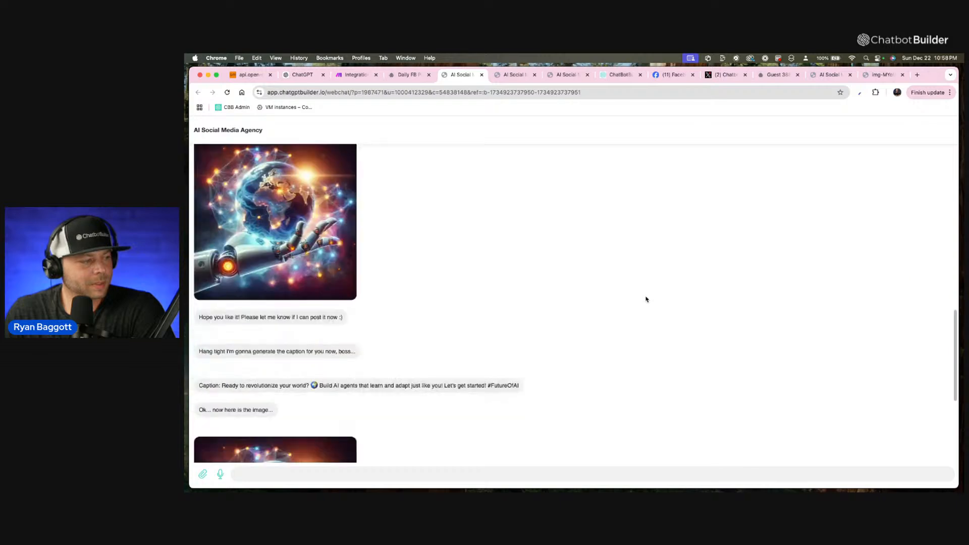
pyautogui.write('yoooo')
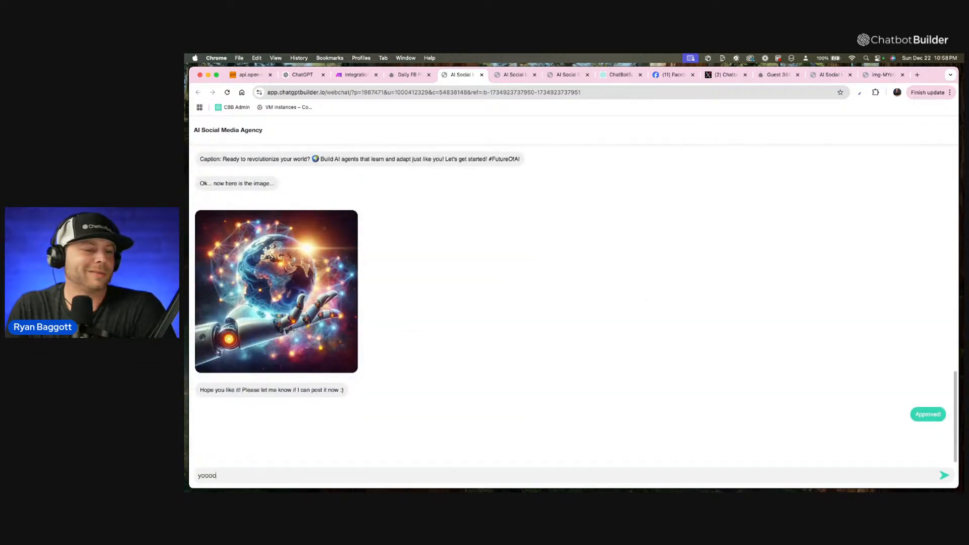
pyautogui.press('Return')
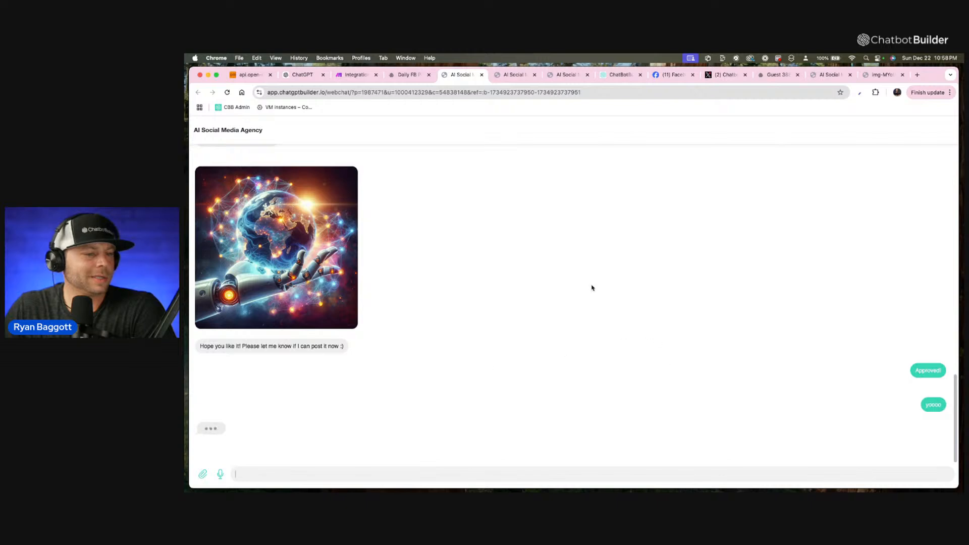
# In the Chatbot Builder inbox, rename the unnamed contact of the latest conversation by entering first, last and full name.
pyautogui.click(409, 75)
pyautogui.click(214, 127)
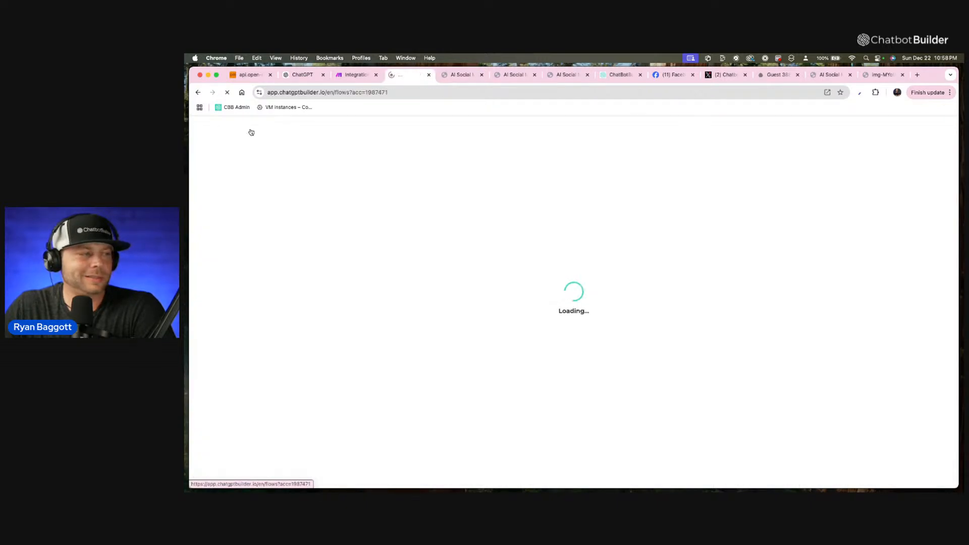
pyautogui.click(227, 168)
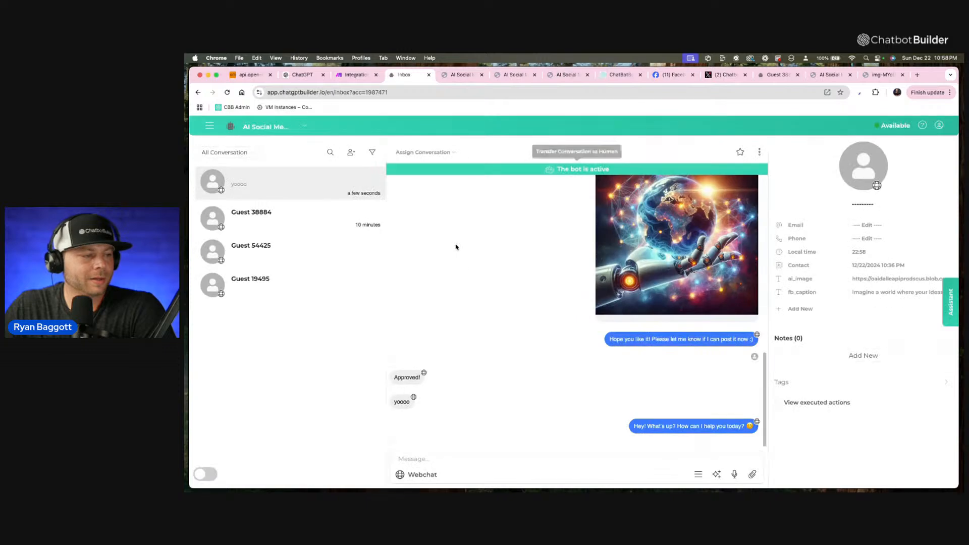
pyautogui.click(855, 204)
pyautogui.click(835, 244)
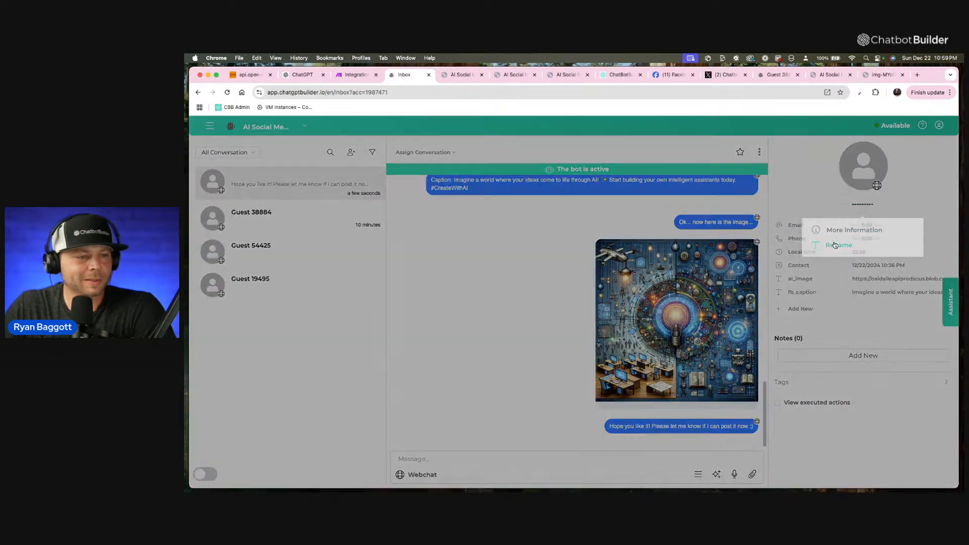
pyautogui.click(554, 176)
pyautogui.write('Ryan')
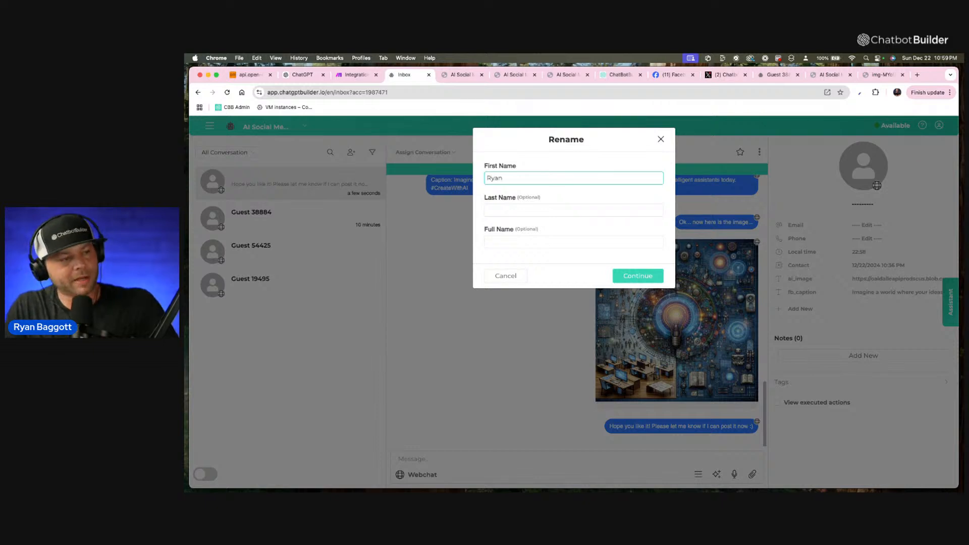
pyautogui.press('Tab')
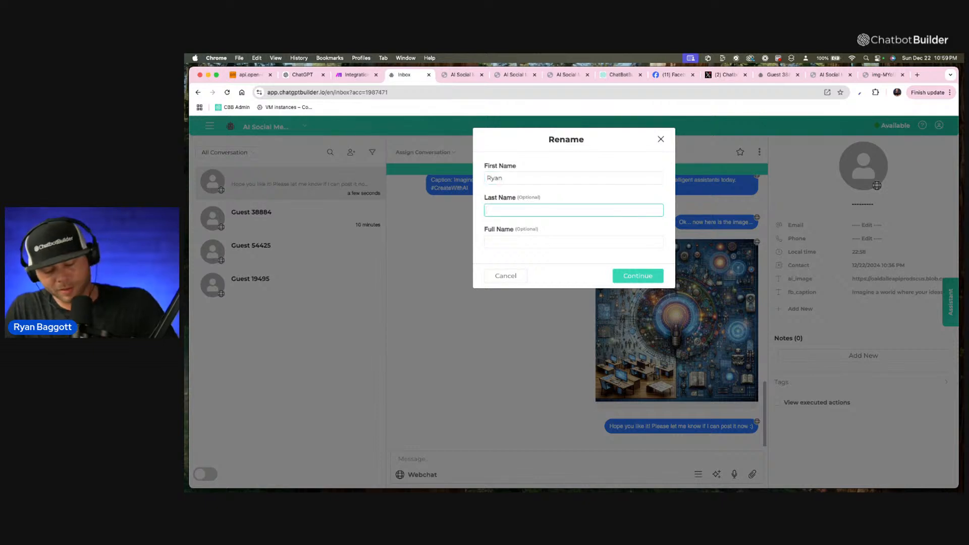
pyautogui.write('B')
pyautogui.press('Tab')
pyautogui.write('Ryan')
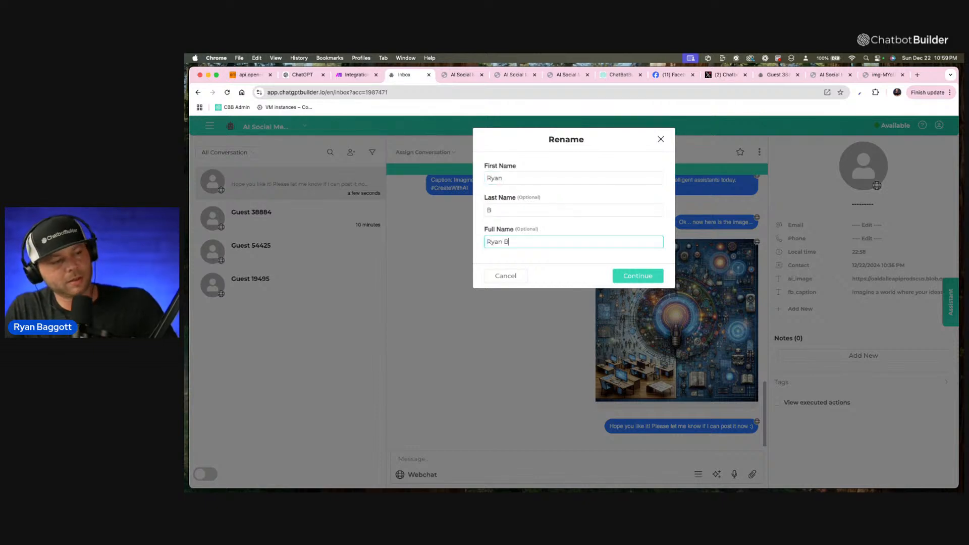
pyautogui.click(623, 276)
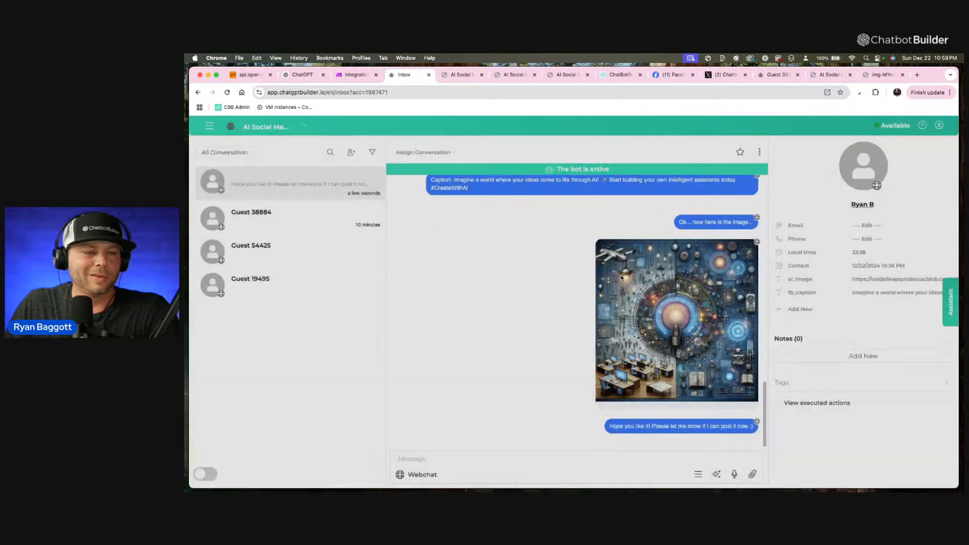
# Copy the Contact ID from the renamed contact's details and enter it as the Send Flow to User module's User ID in Make.
pyautogui.click(862, 206)
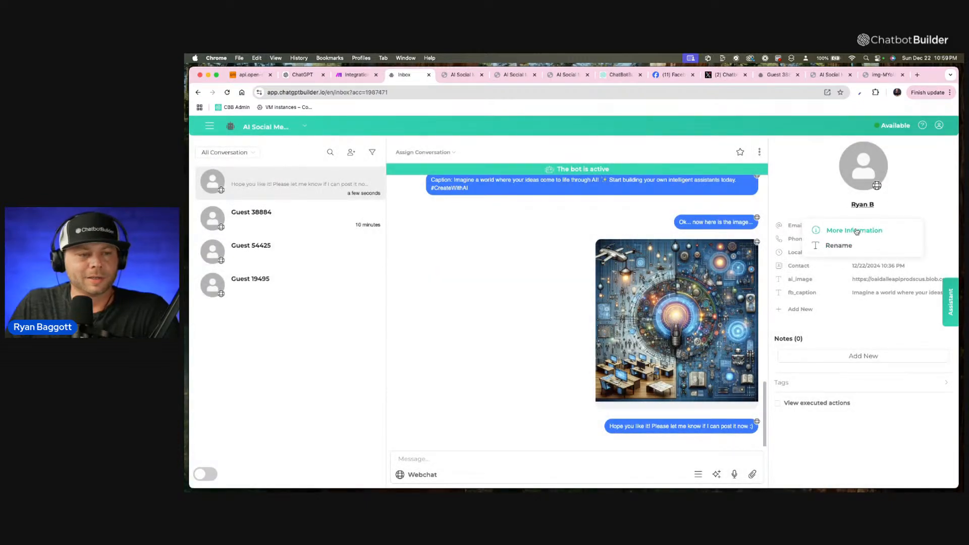
pyautogui.click(857, 230)
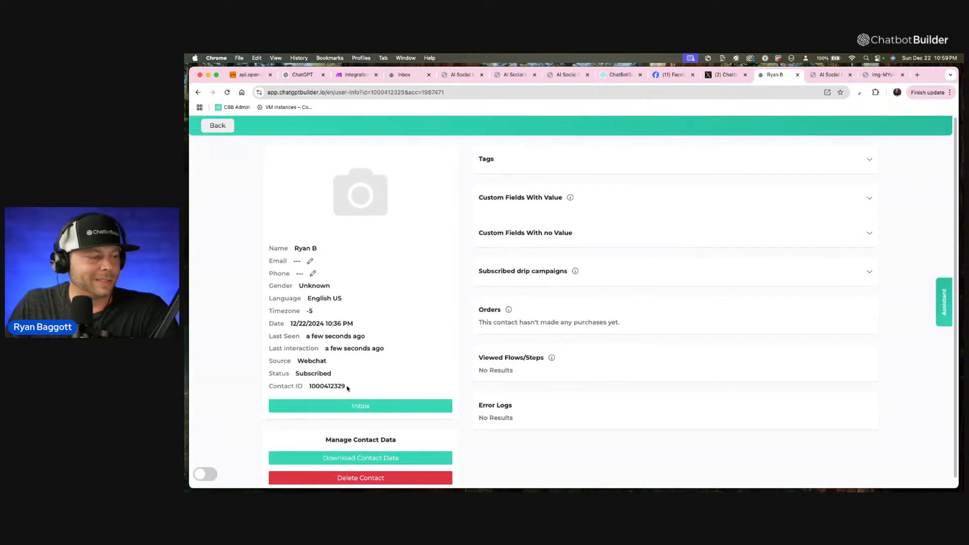
pyautogui.moveTo(347, 387)
pyautogui.mouseDown()
pyautogui.moveTo(308, 387)
pyautogui.moveTo(353, 388)
pyautogui.mouseUp()
pyautogui.press('super+c')
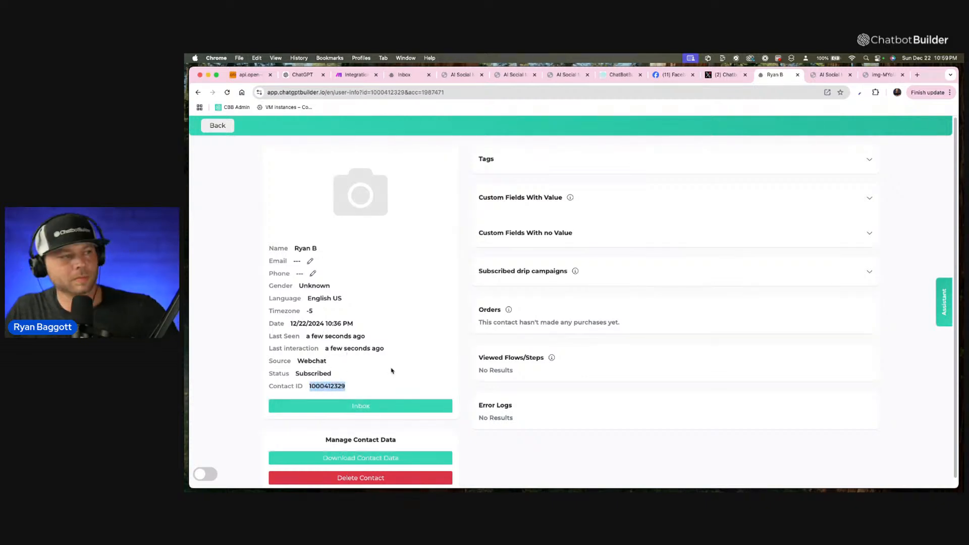
pyautogui.click(353, 74)
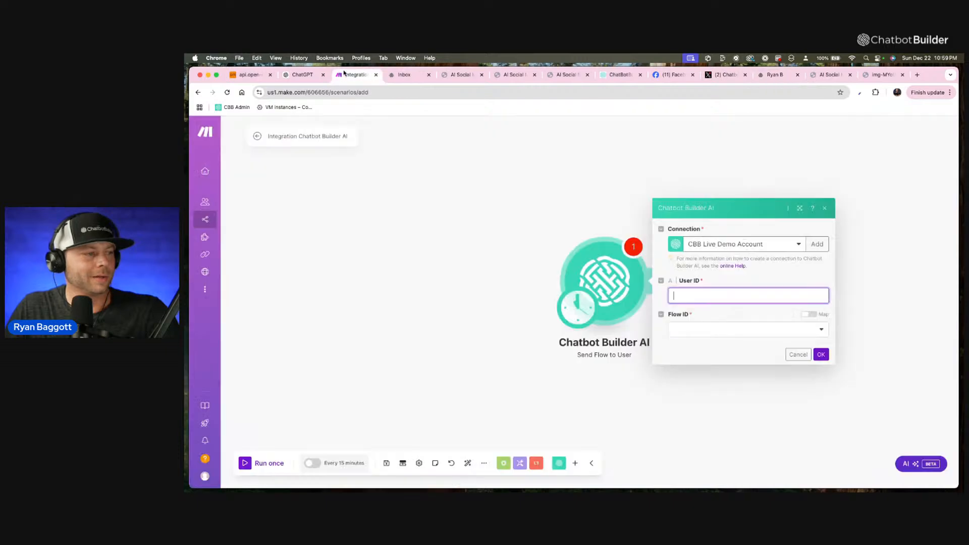
pyautogui.press('super+v')
# Set the module's Flow ID to Daily FB Post and confirm the module settings.
pyautogui.click(781, 328)
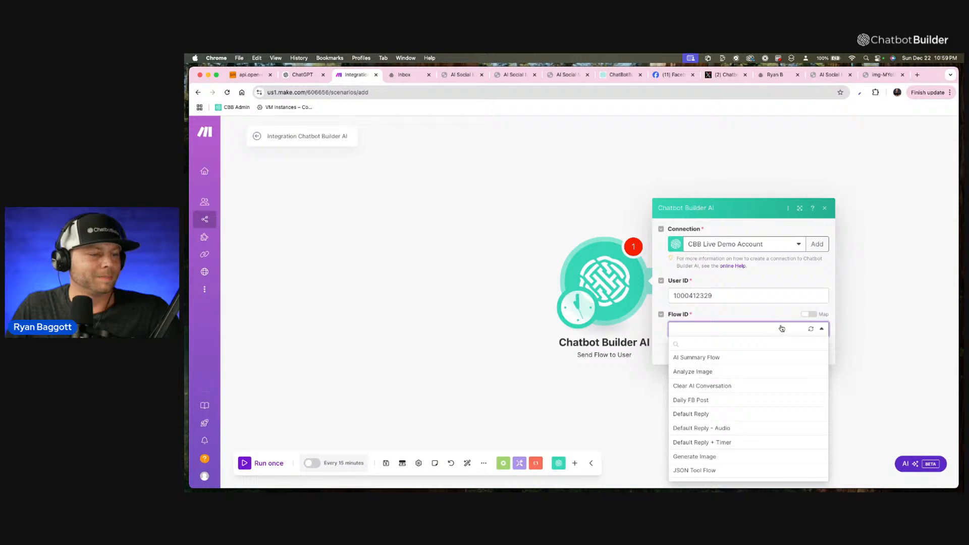
pyautogui.click(732, 402)
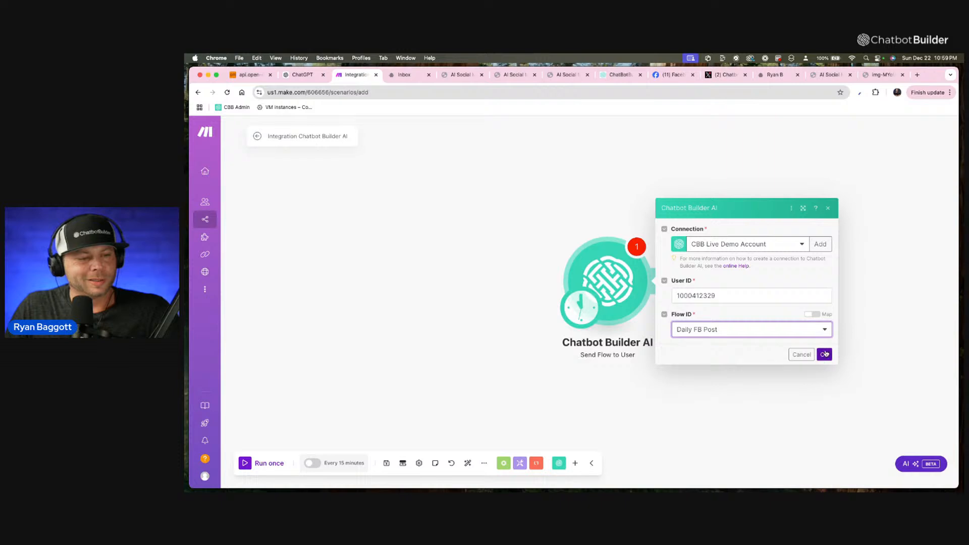
pyautogui.click(824, 354)
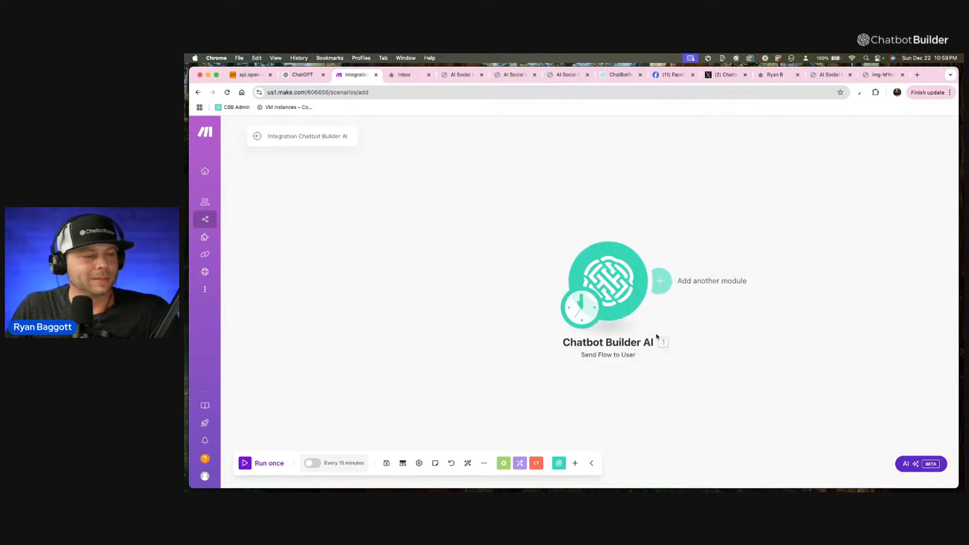
# Set the new scenario's schedule to run every day.
pyautogui.click(589, 318)
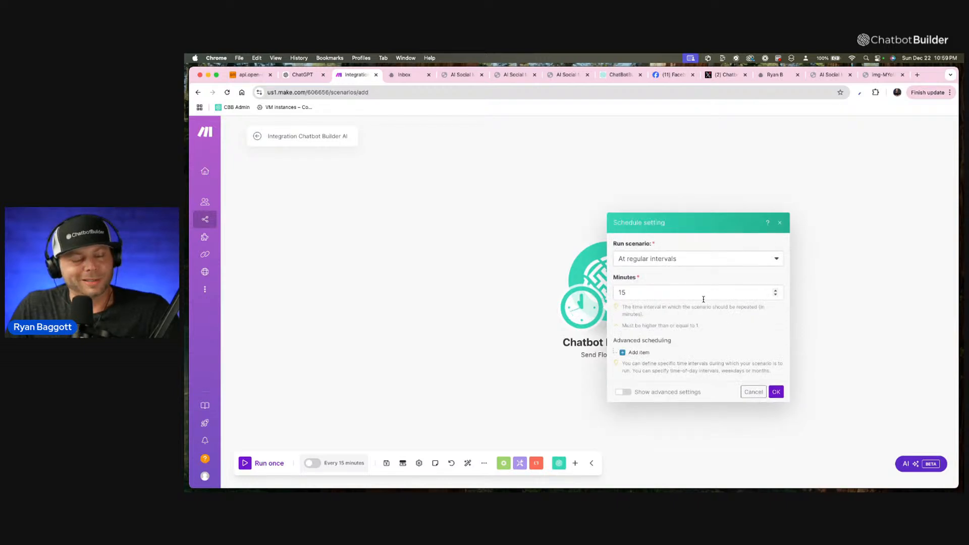
pyautogui.tripleClick(694, 248)
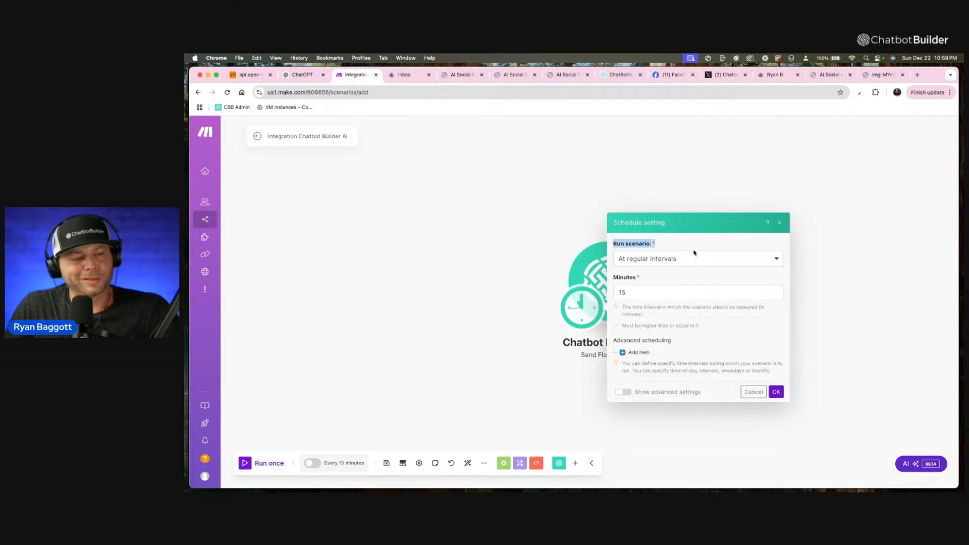
pyautogui.click(696, 258)
pyautogui.click(675, 304)
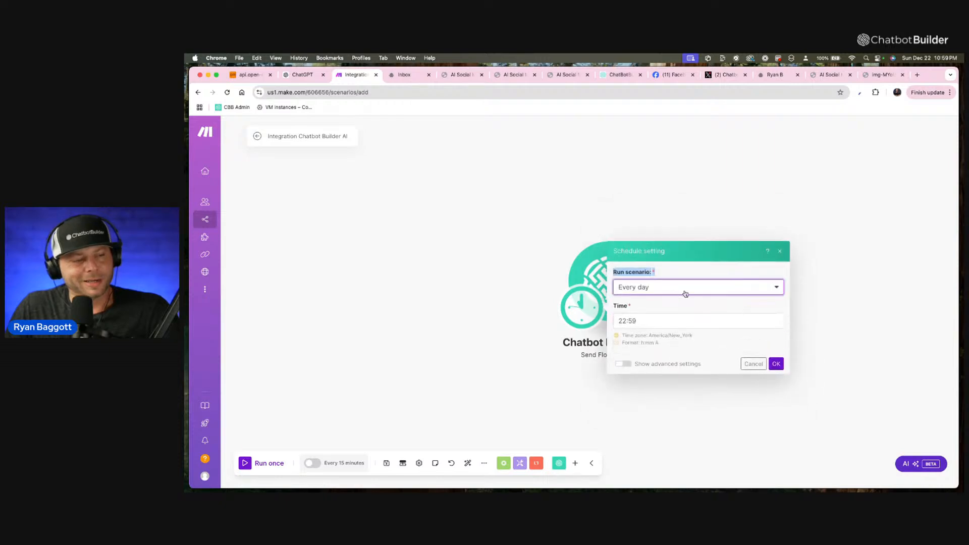
pyautogui.click(777, 292)
pyautogui.click(731, 338)
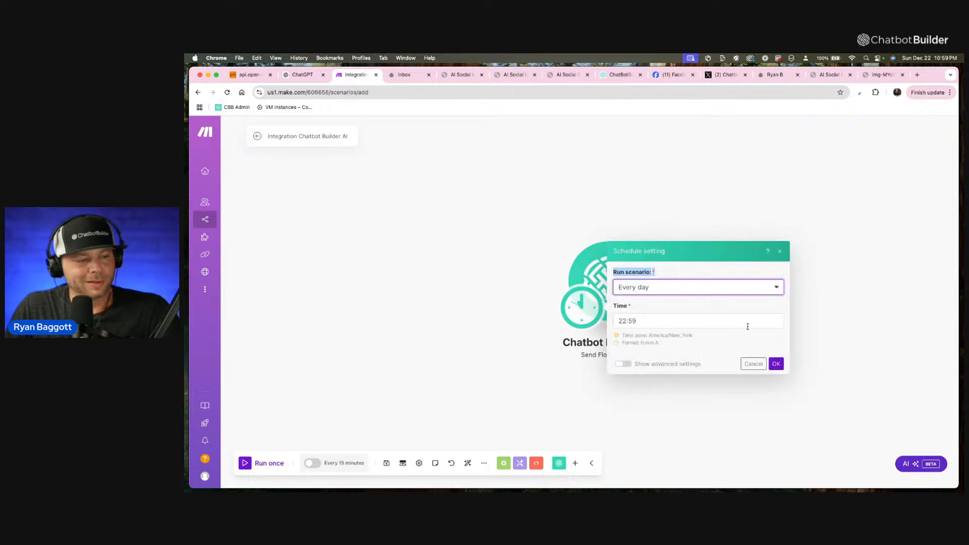
# Set the scenario's daily run time to 9:00 AM and confirm the schedule.
pyautogui.click(731, 321)
pyautogui.click(853, 341)
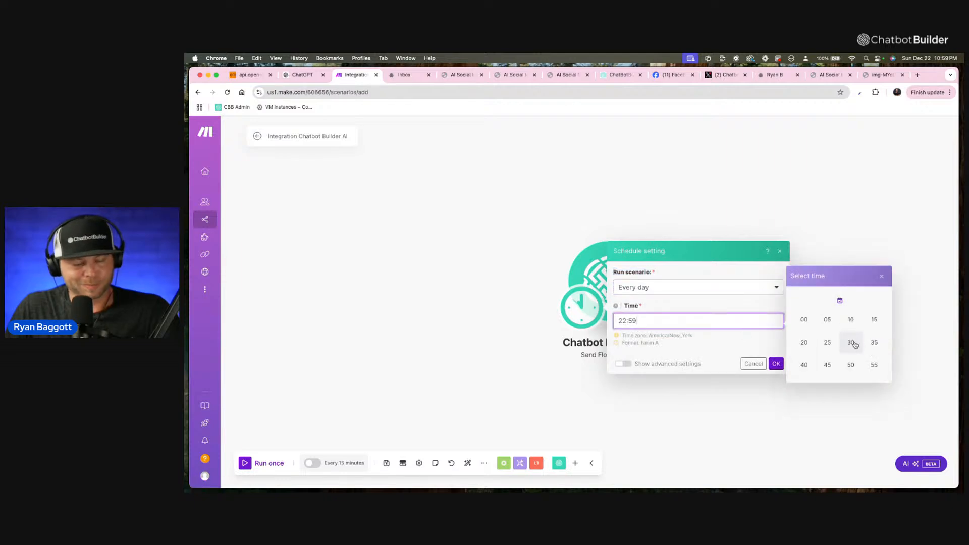
pyautogui.click(806, 320)
pyautogui.click(874, 343)
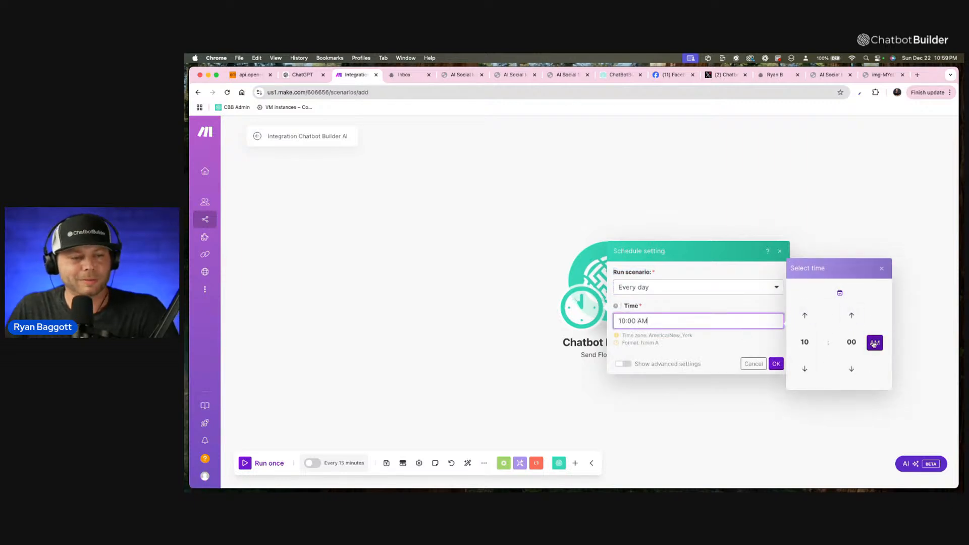
pyautogui.click(805, 342)
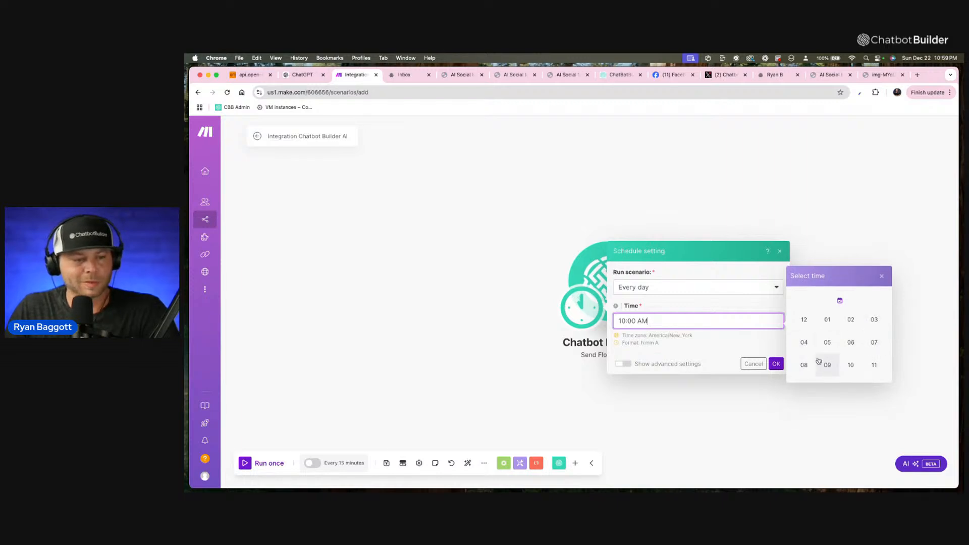
pyautogui.click(833, 363)
pyautogui.click(755, 340)
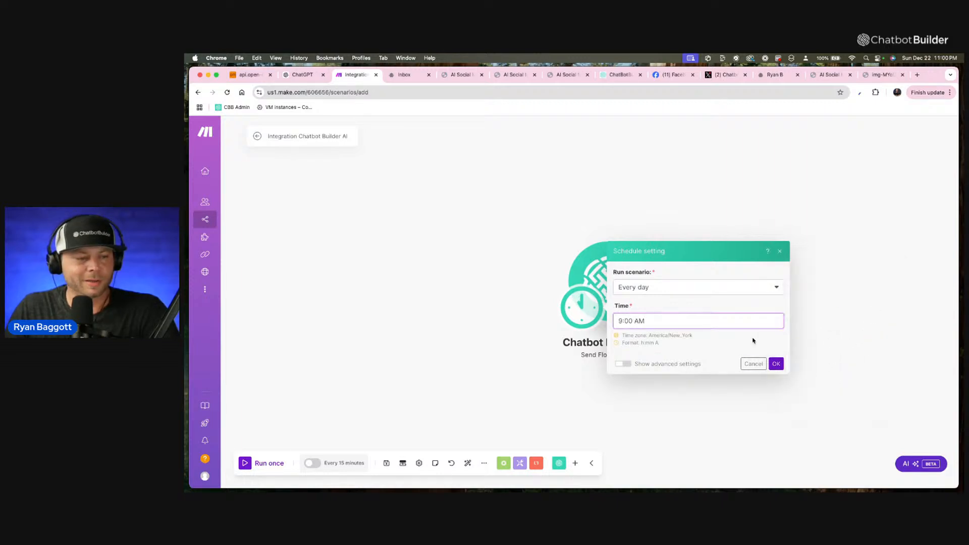
pyautogui.click(777, 363)
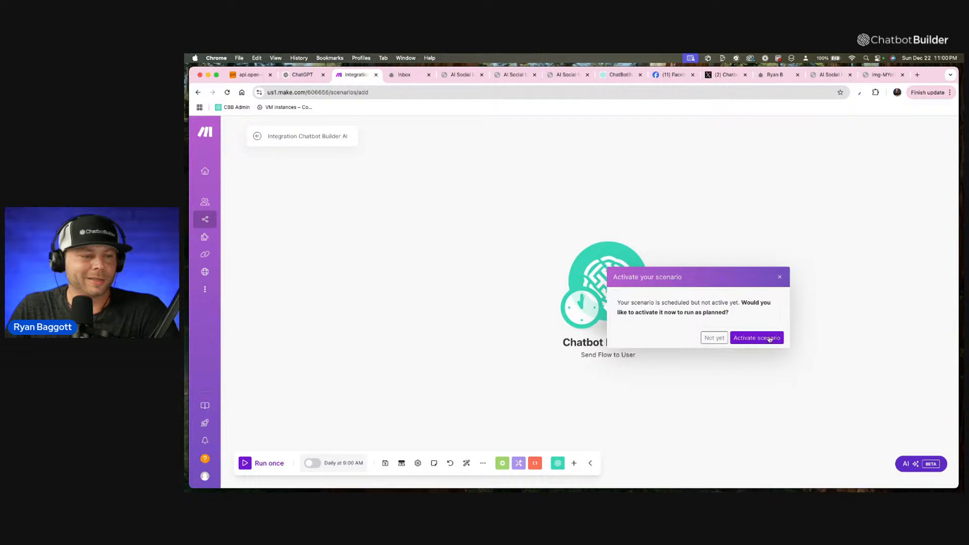
# Save the new Send Flow to User scenario and activate it with its every-day 09:00 schedule.
pyautogui.click(770, 338)
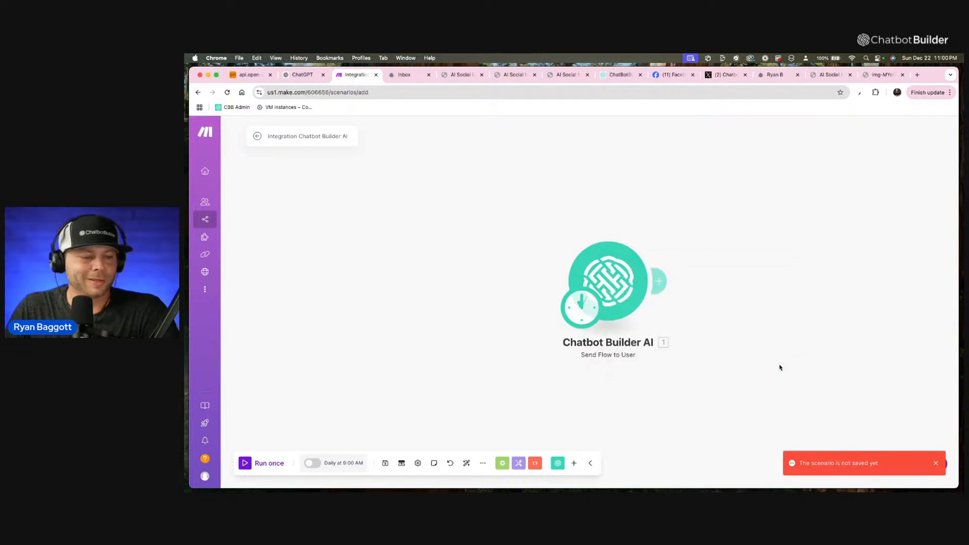
pyautogui.click(385, 463)
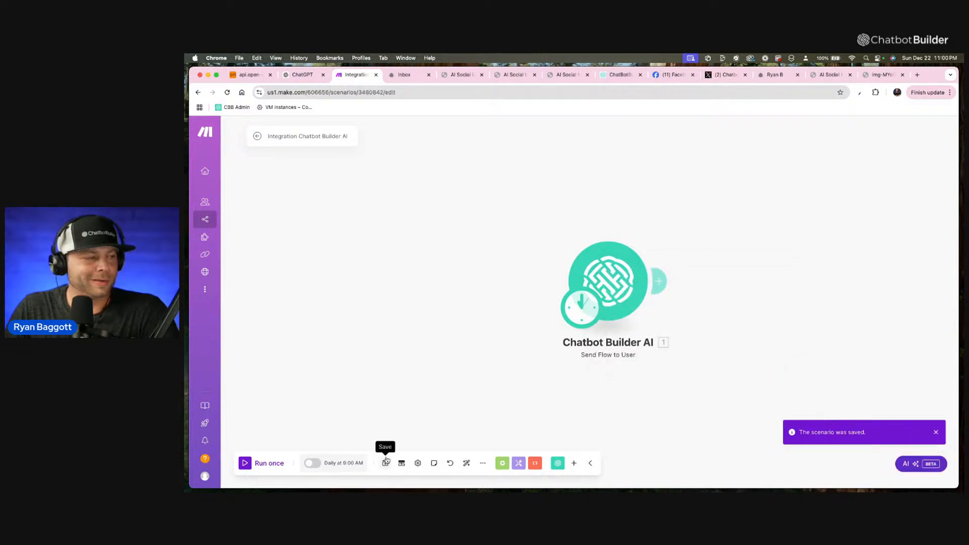
pyautogui.click(385, 463)
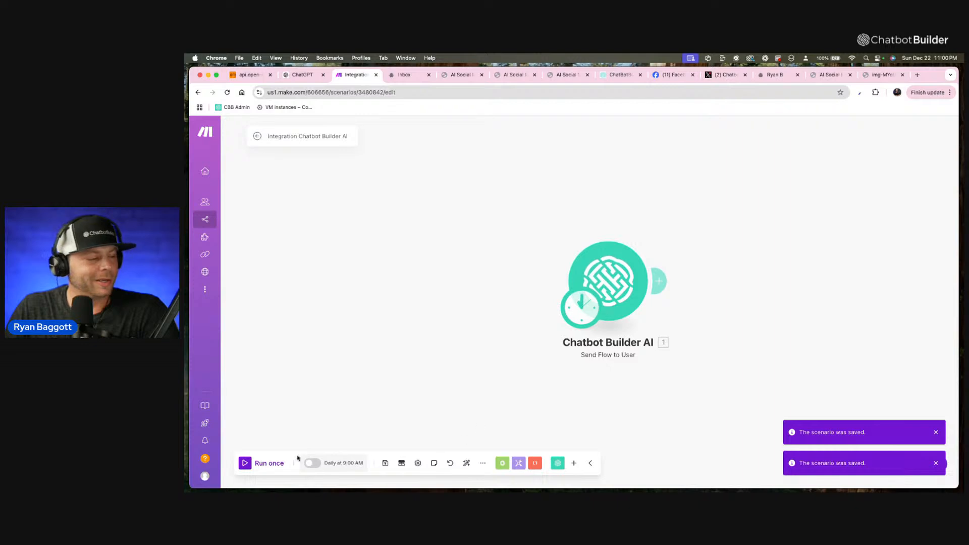
pyautogui.click(313, 463)
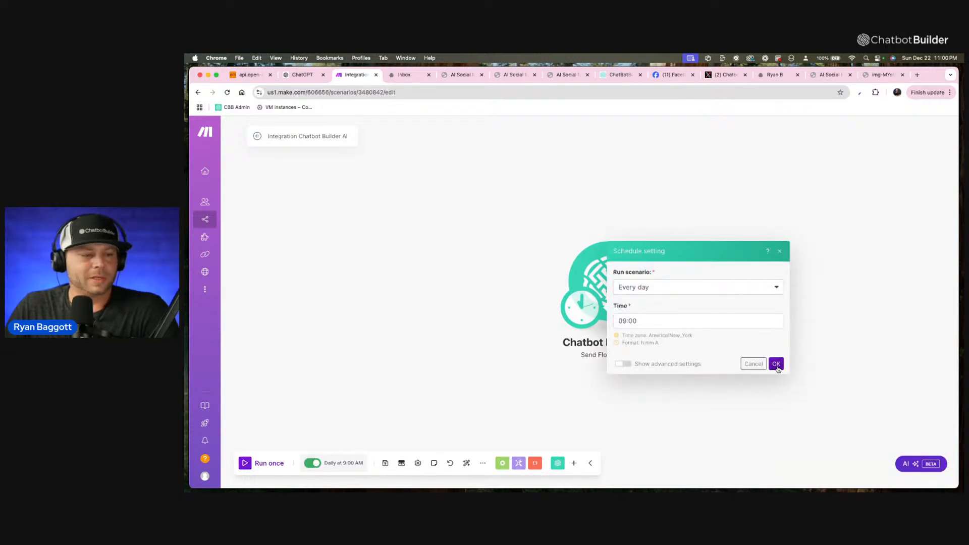
pyautogui.click(778, 368)
# Run the Send Flow to User scenario once and view the generated post in the AI Social Media Agency webchat.
pyautogui.click(256, 465)
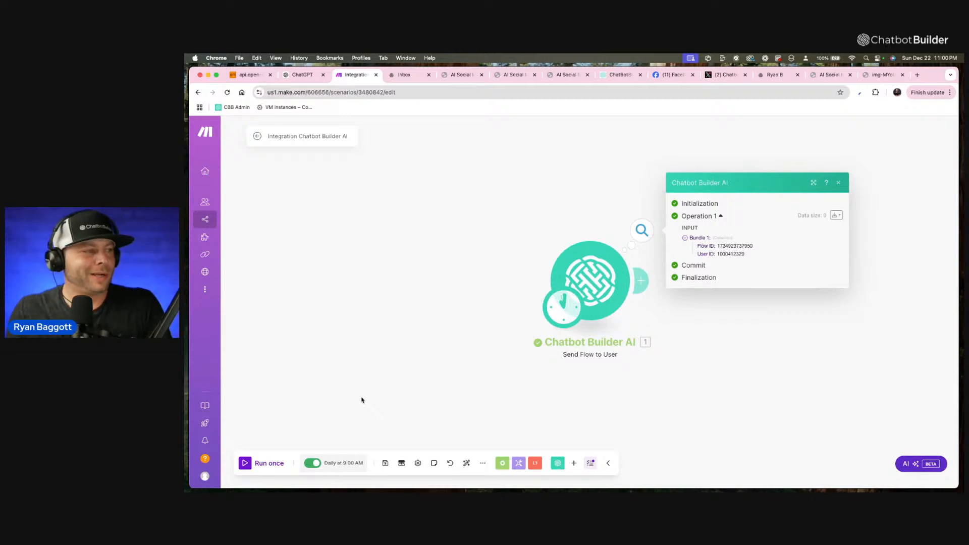
pyautogui.hscroll(3, 361, 398)
pyautogui.click(468, 77)
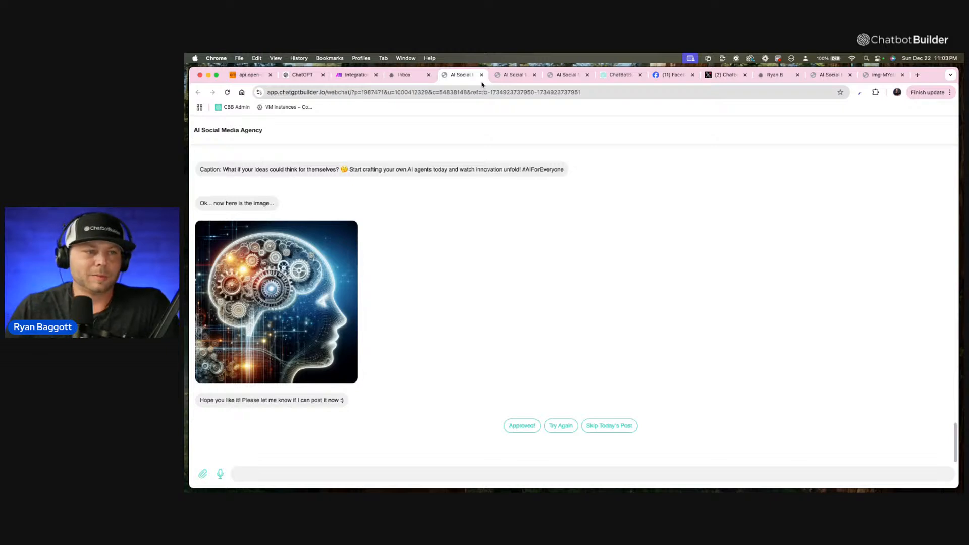
# Open the Make scenario that posts to Facebook Pages and X and check its run history.
pyautogui.click(361, 76)
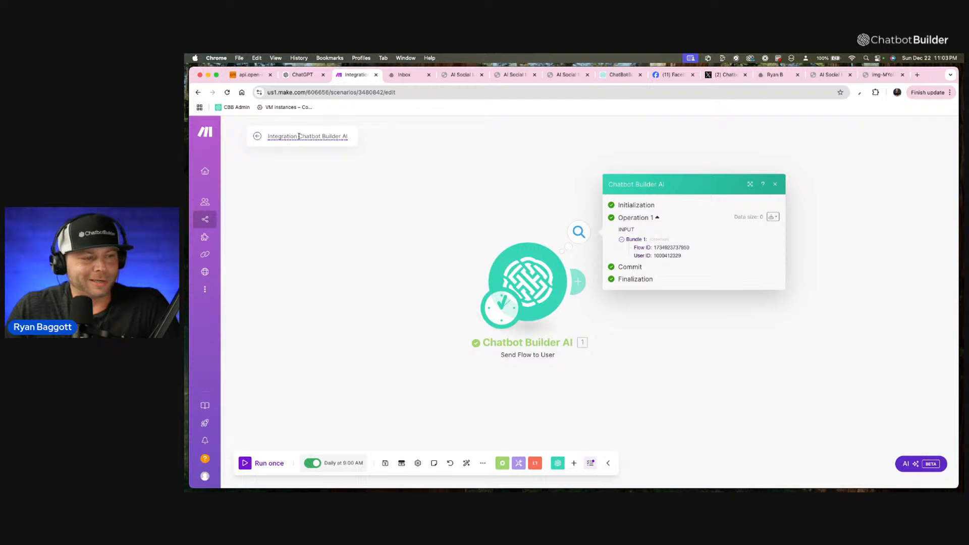
pyautogui.click(257, 137)
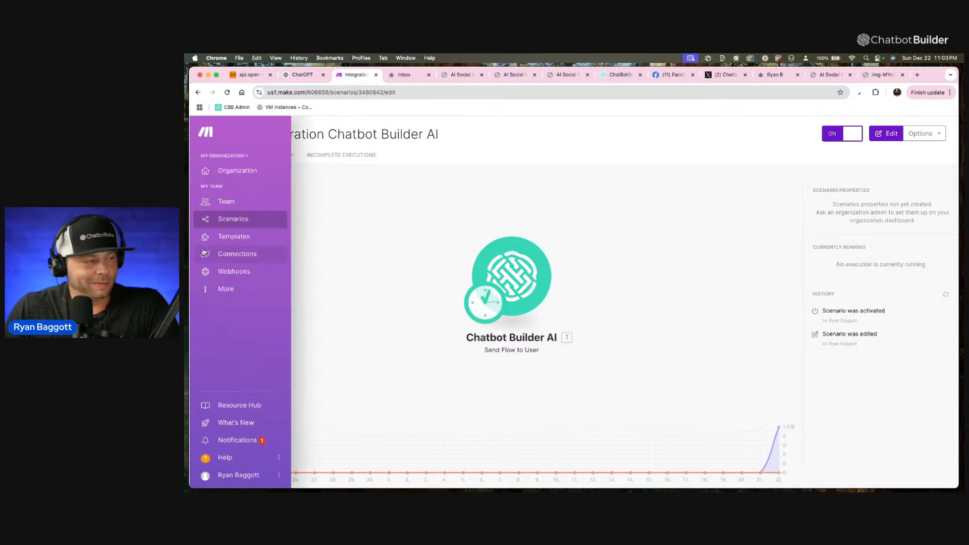
pyautogui.click(216, 220)
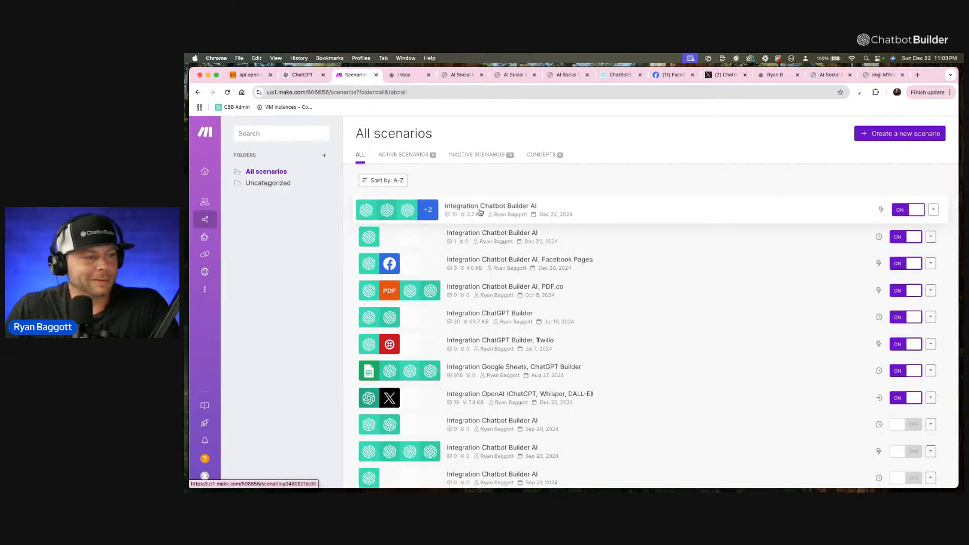
pyautogui.click(465, 209)
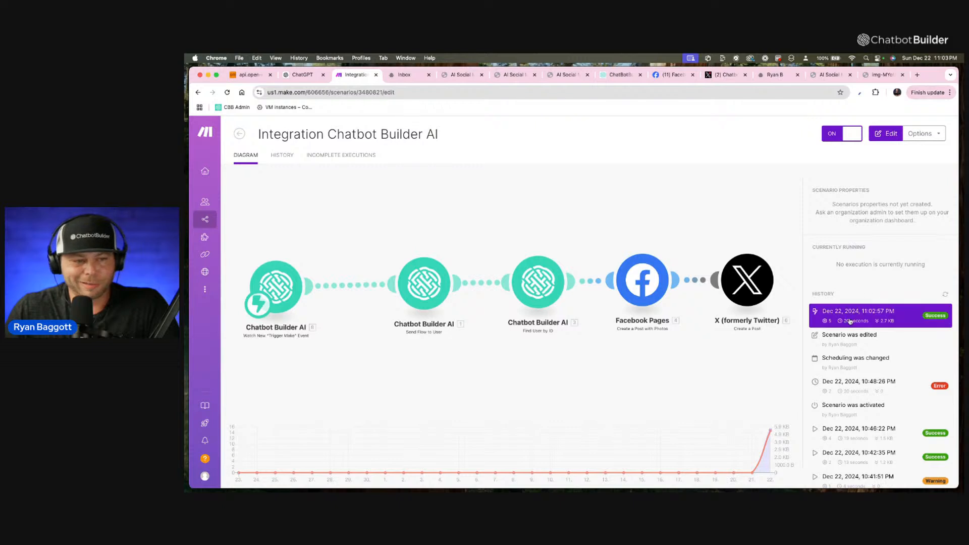
# Reload the Chatbot Builder AI profile on X and examine its most recent posts.
pyautogui.click(726, 75)
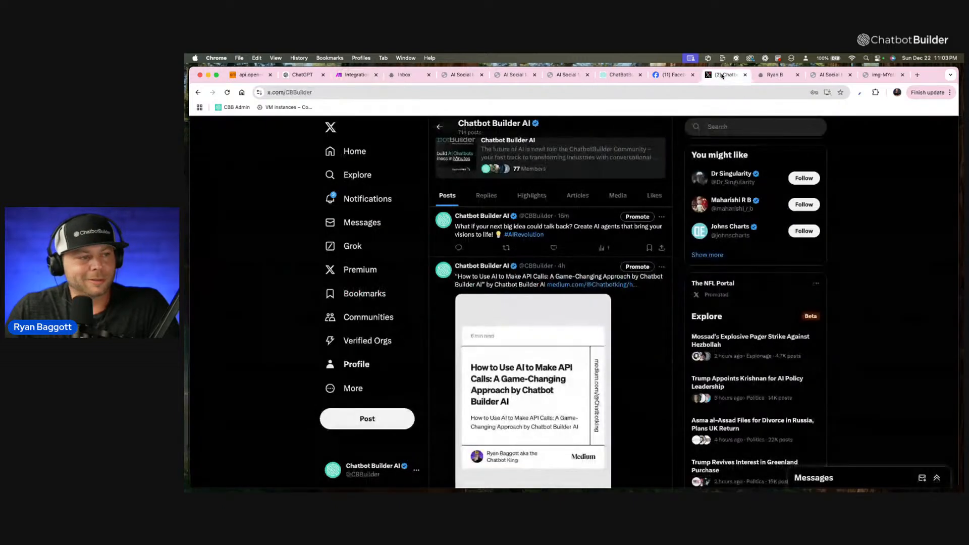
pyautogui.click(617, 90)
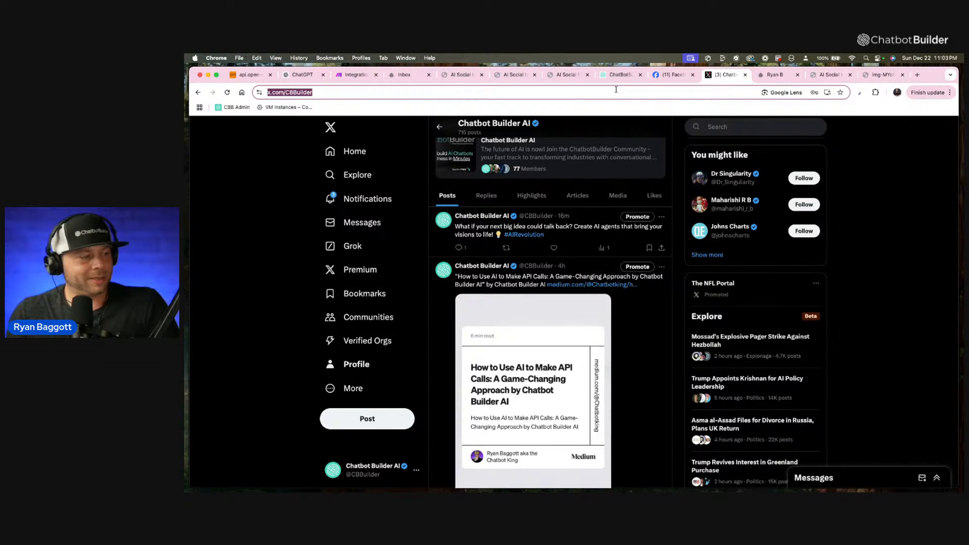
pyautogui.press('Return')
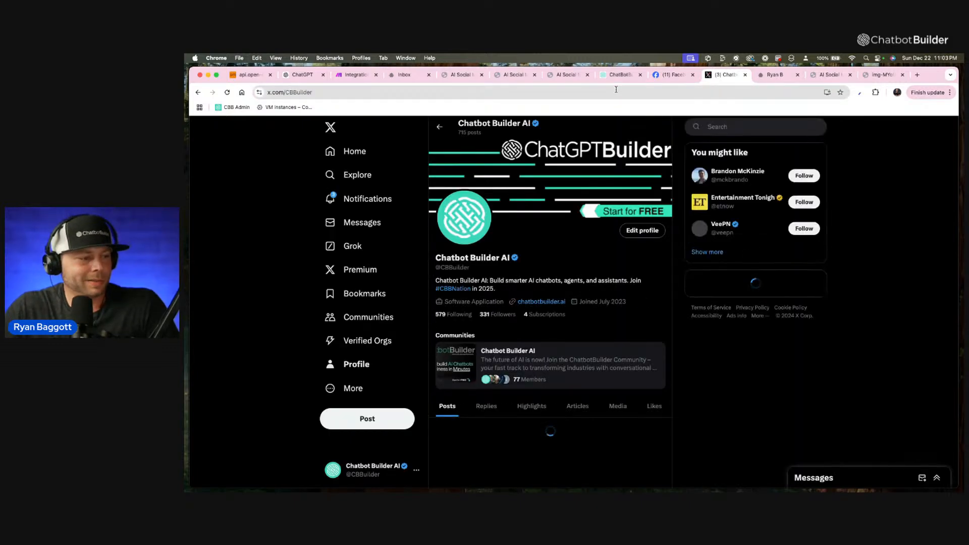
pyautogui.scroll(-3, 546, 390)
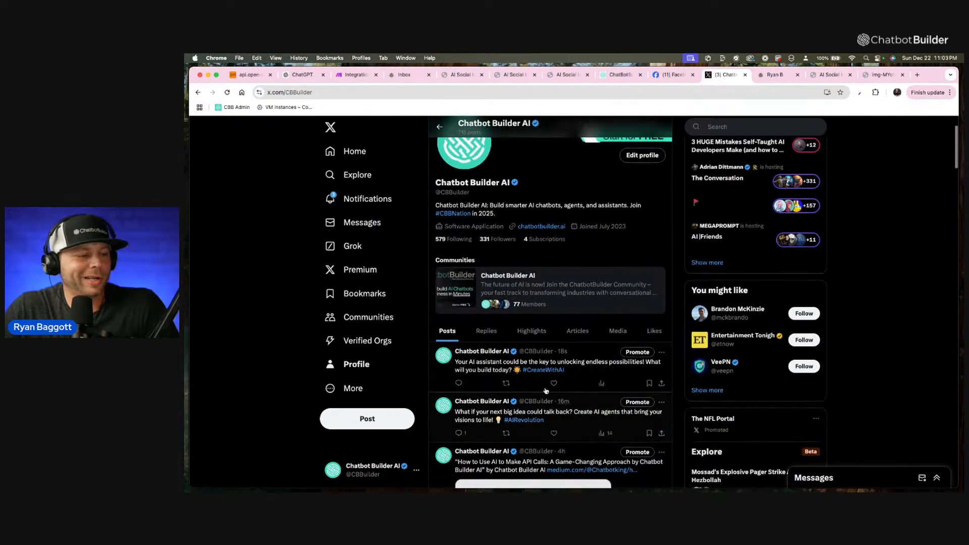
pyautogui.scroll(5, 481, 371)
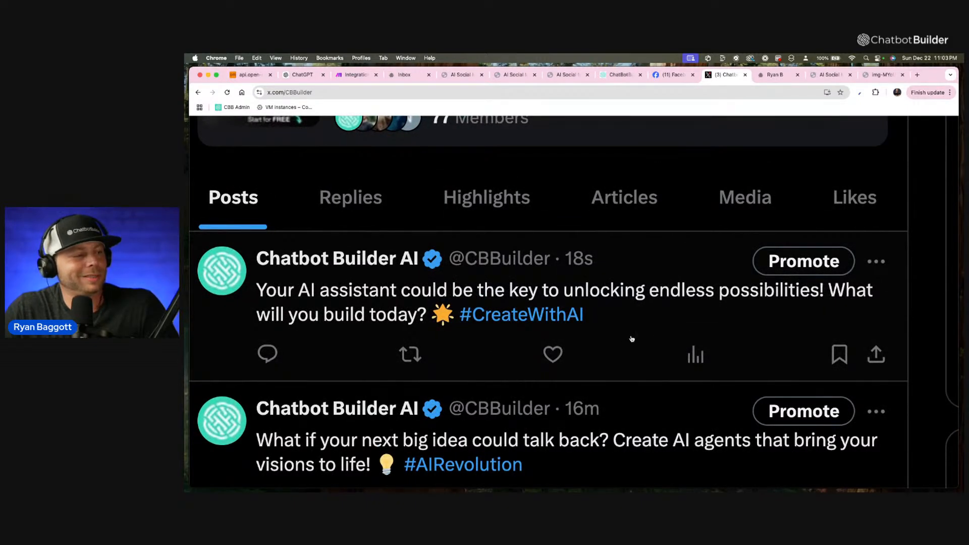
pyautogui.scroll(-5, 632, 338)
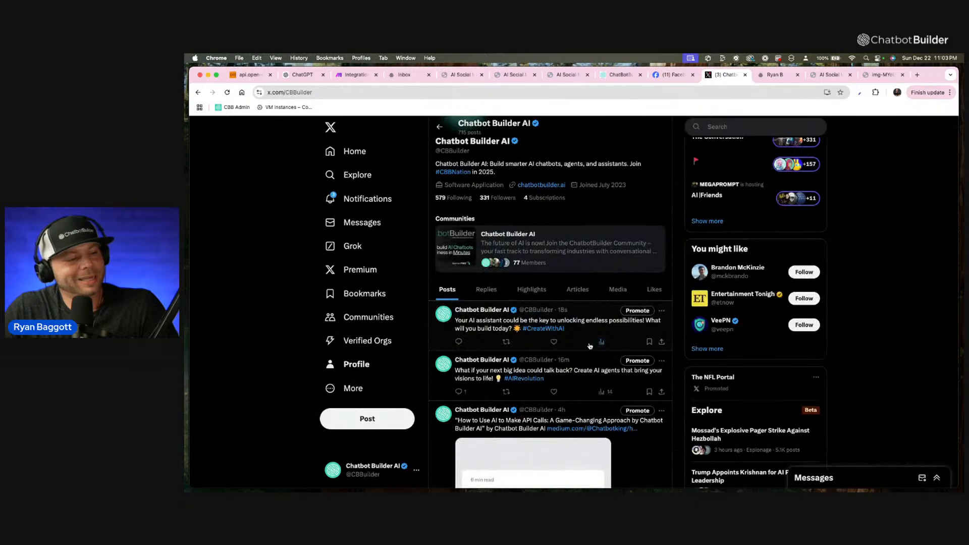
# Reload the Chatbot Builder page on Facebook and examine the caption and image of its most recent post.
pyautogui.click(680, 79)
pyautogui.scroll(3, 723, 267)
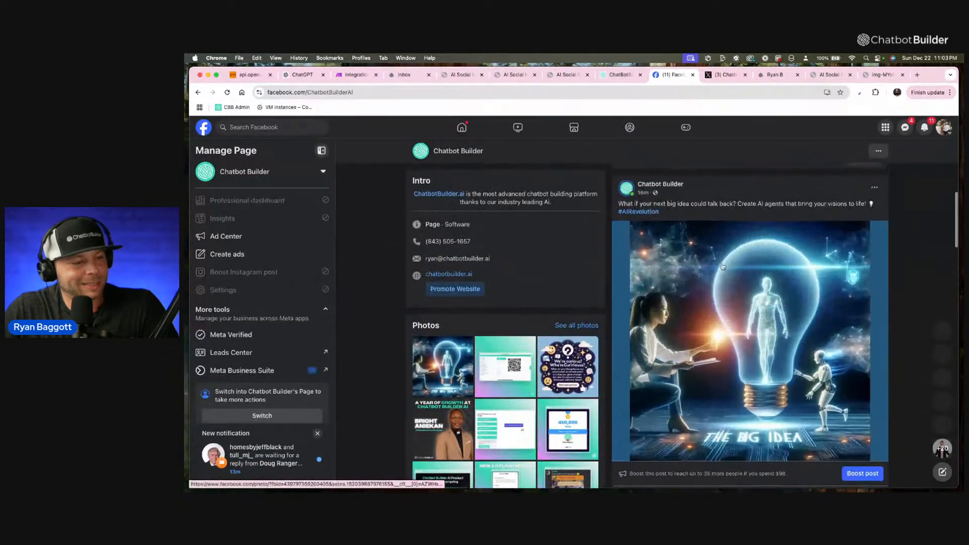
pyautogui.scroll(5, 722, 267)
pyautogui.scroll(-5, 724, 266)
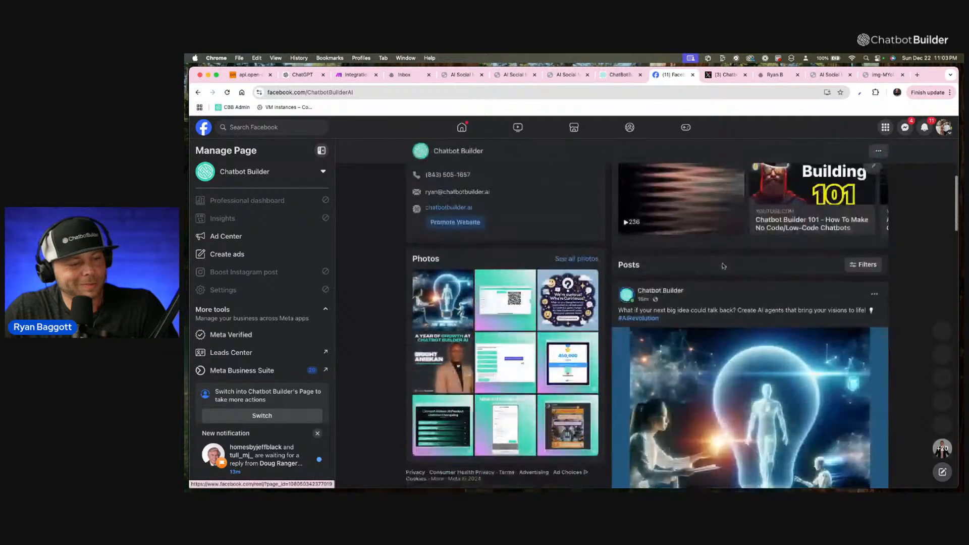
pyautogui.click(582, 95)
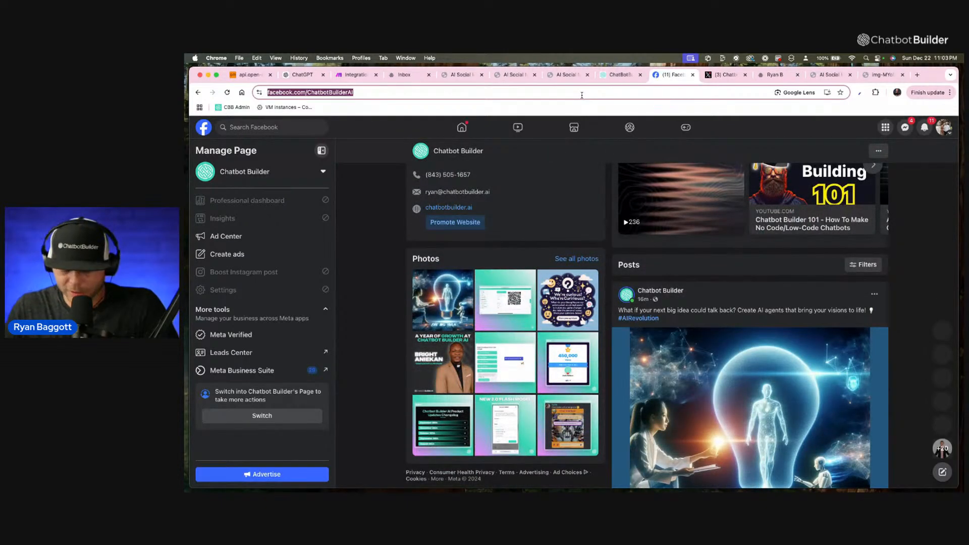
pyautogui.press('Return')
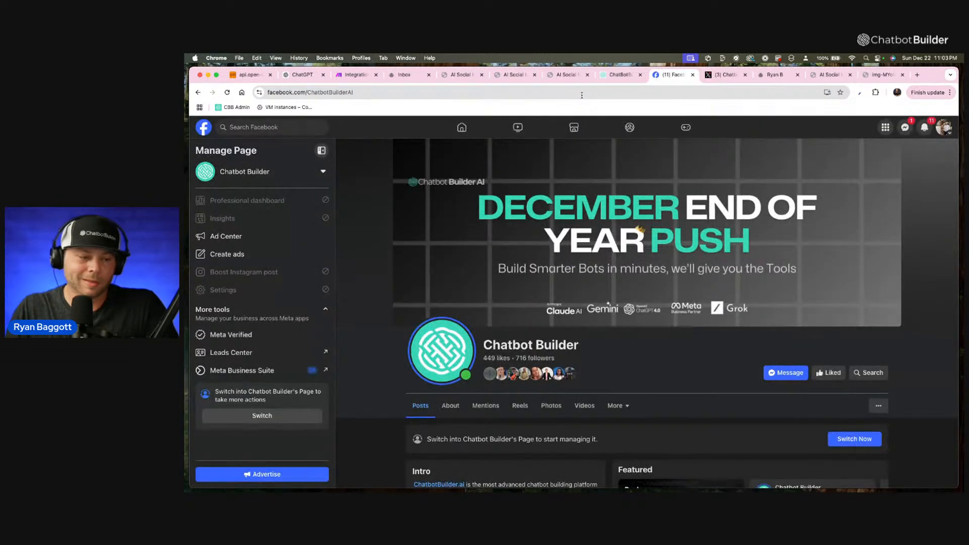
pyautogui.scroll(-5, 750, 404)
pyautogui.scroll(-5, 750, 404)
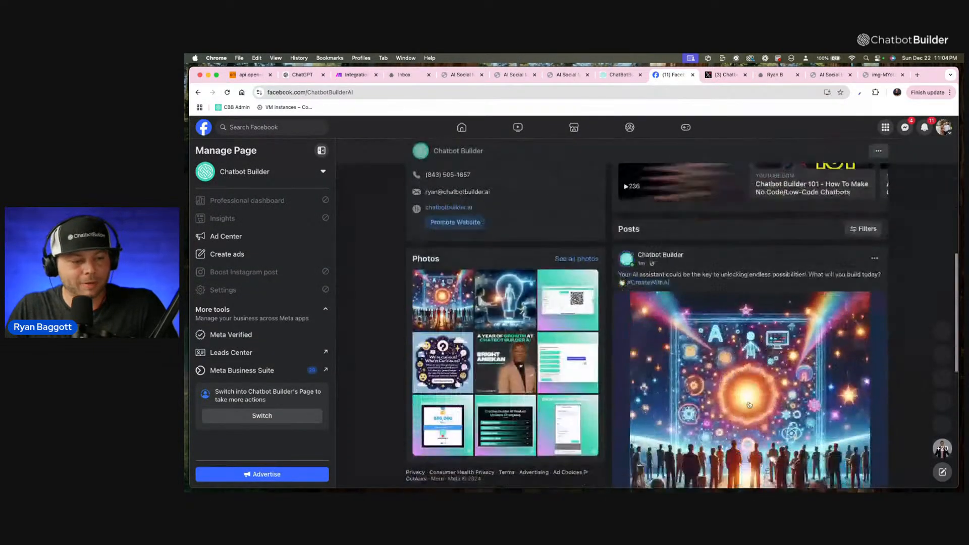
pyautogui.scroll(-2, 744, 313)
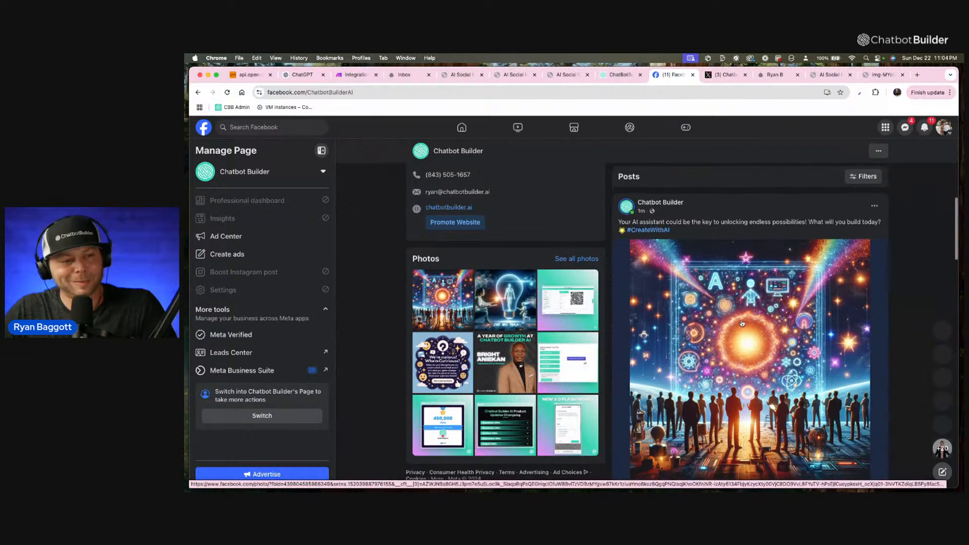
pyautogui.scroll(1, 742, 323)
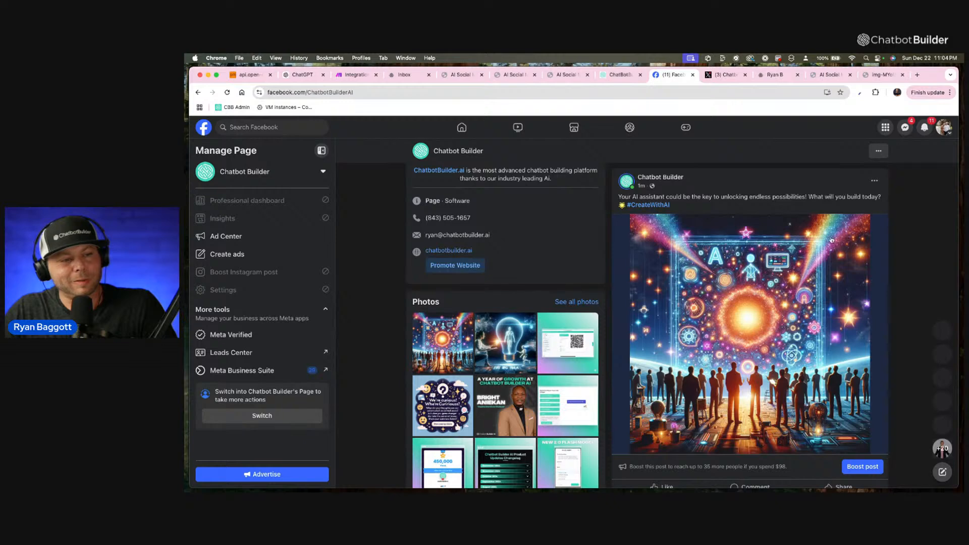
pyautogui.scroll(-1, 826, 241)
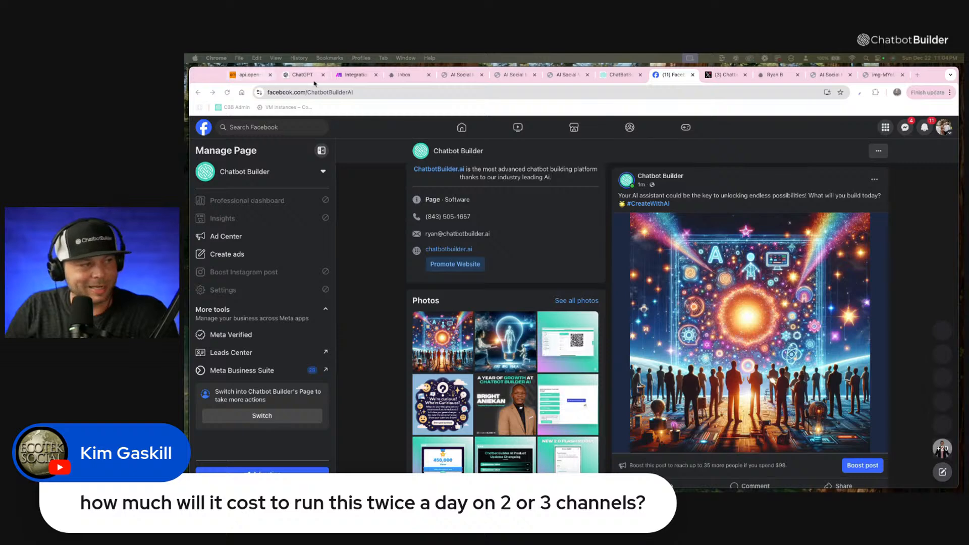
# Open the Daily FB Post flow in Chatbot Builder and examine its Generate FB Caption and Generate the Image steps.
pyautogui.click(631, 77)
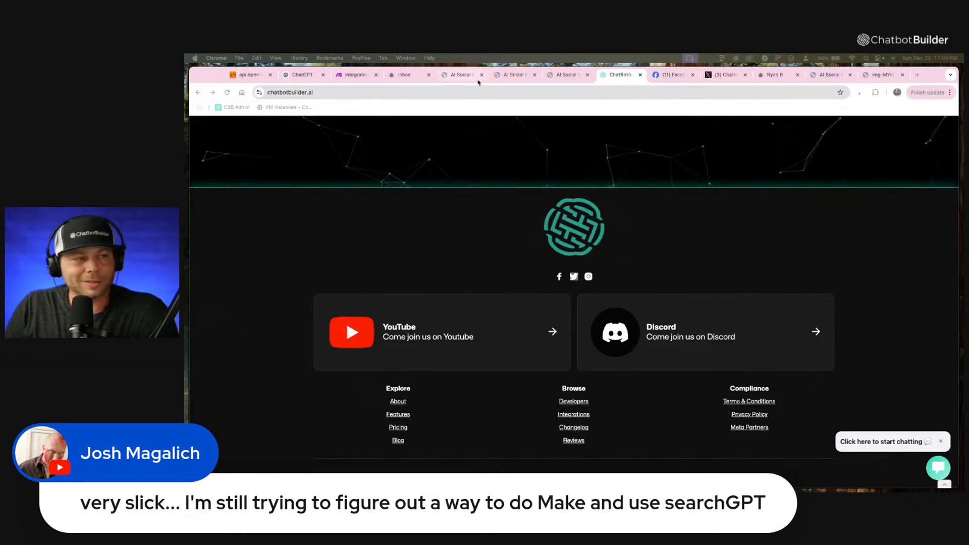
pyautogui.click(528, 78)
pyautogui.click(462, 76)
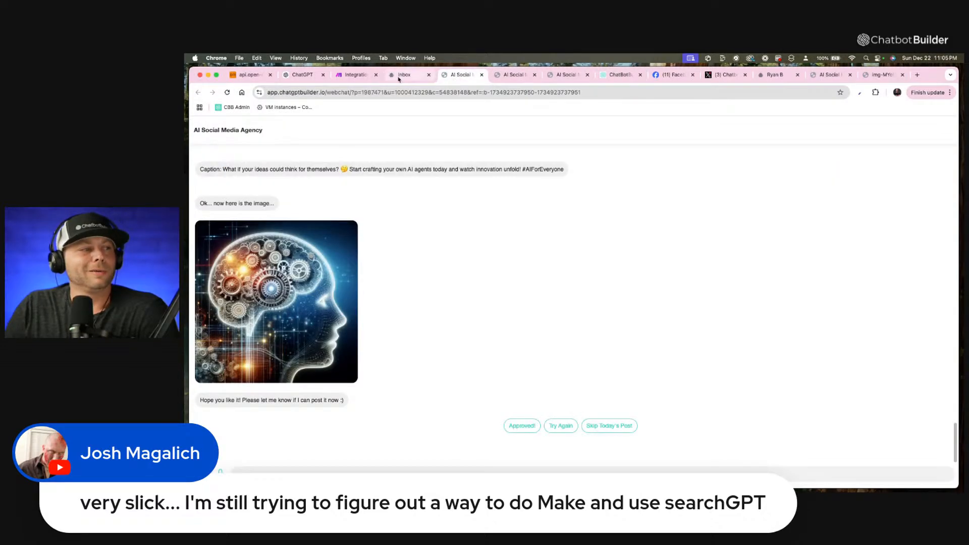
pyautogui.click(431, 80)
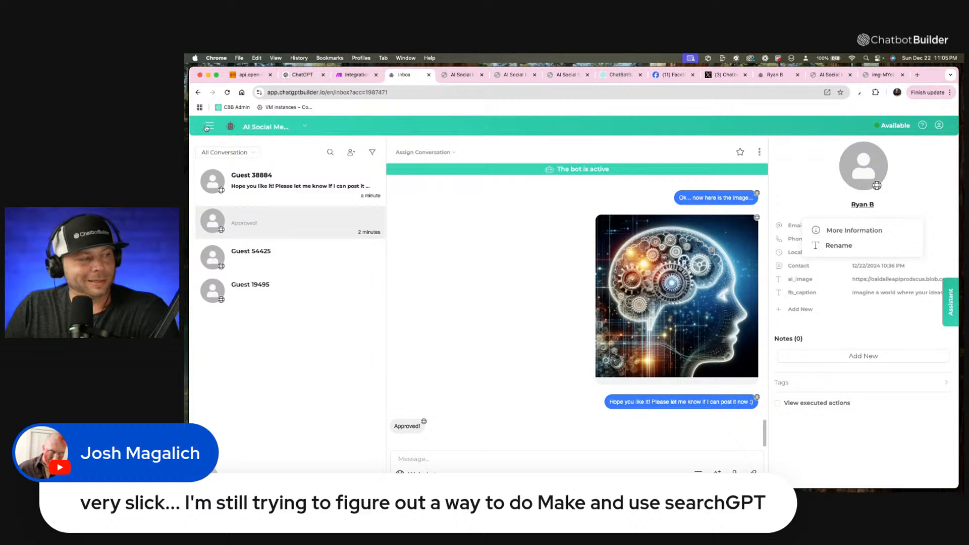
pyautogui.click(210, 129)
pyautogui.click(222, 165)
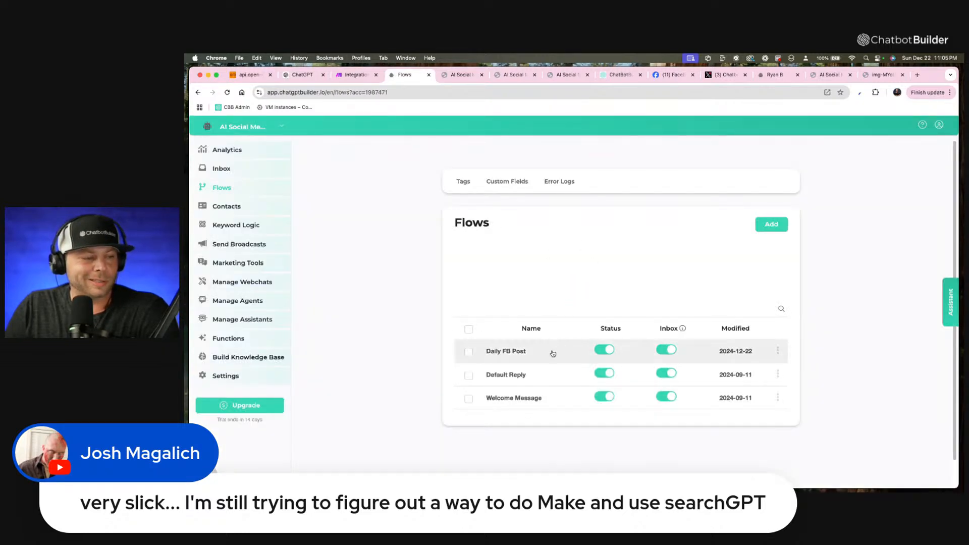
pyautogui.click(554, 356)
pyautogui.scroll(3, 346, 291)
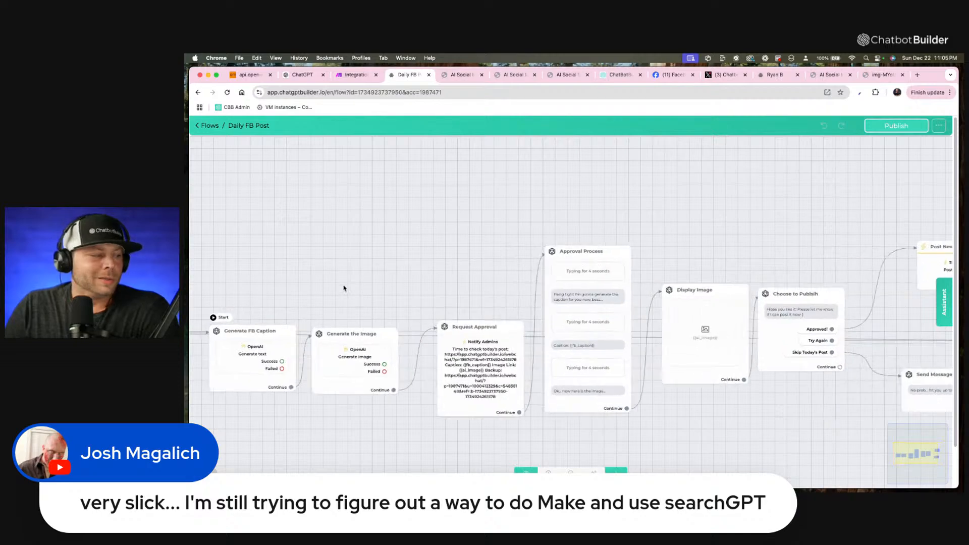
pyautogui.scroll(1, 342, 298)
pyautogui.moveTo(342, 299); pyautogui.dragTo(614, 262)
pyautogui.scroll(-1, 528, 271)
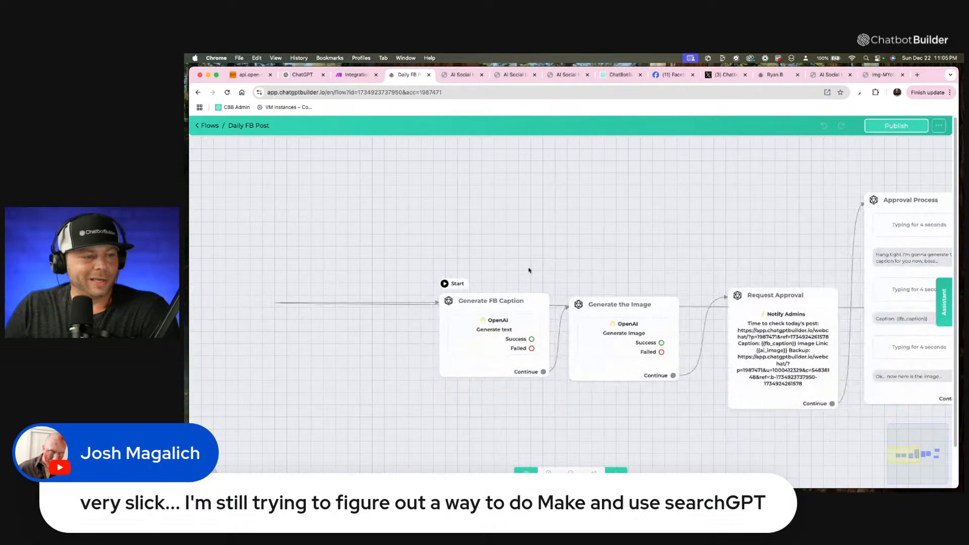
pyautogui.moveTo(527, 270)
pyautogui.mouseDown()
pyautogui.moveTo(560, 248)
pyautogui.moveTo(509, 275)
pyautogui.mouseUp()
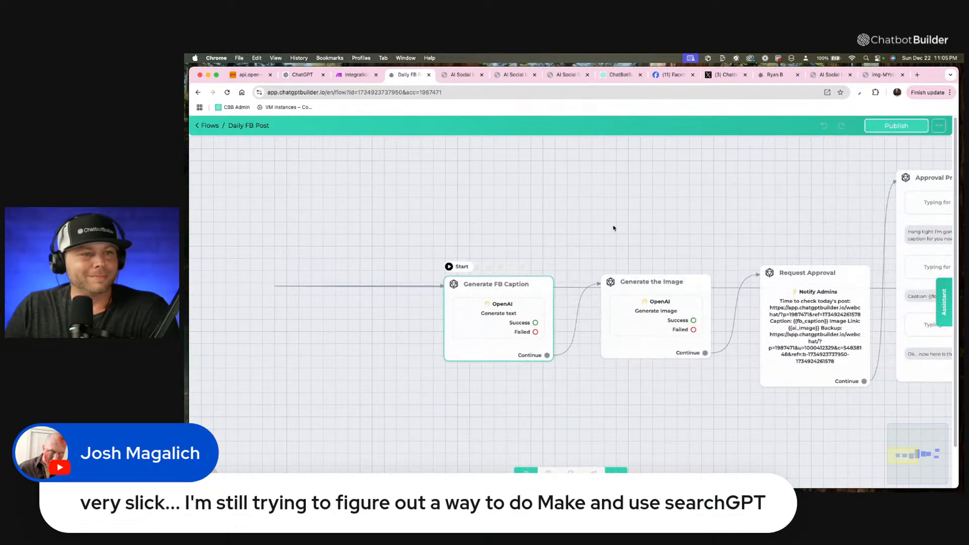
# Start a web search beginning with "scra" in place of the open generated image.
pyautogui.click(883, 75)
pyautogui.click(751, 93)
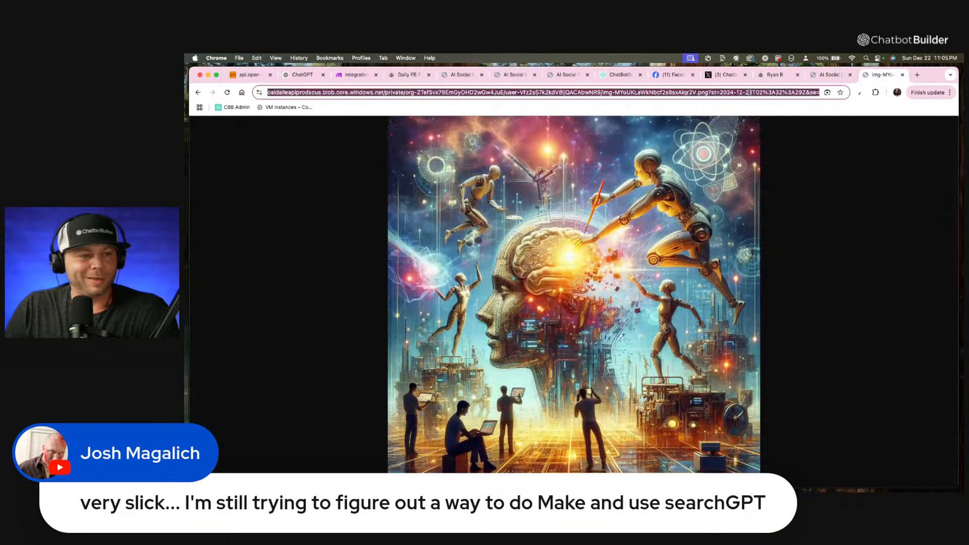
pyautogui.write('scra')
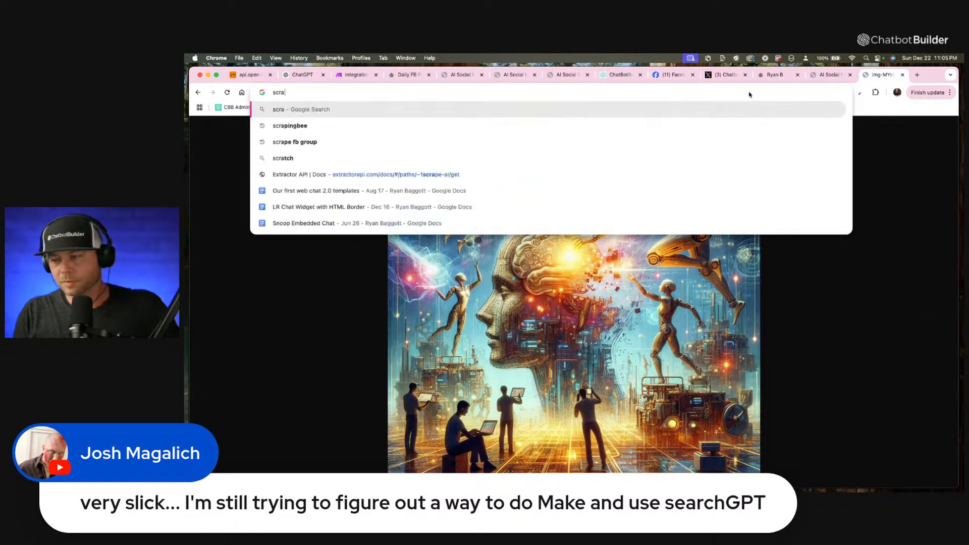
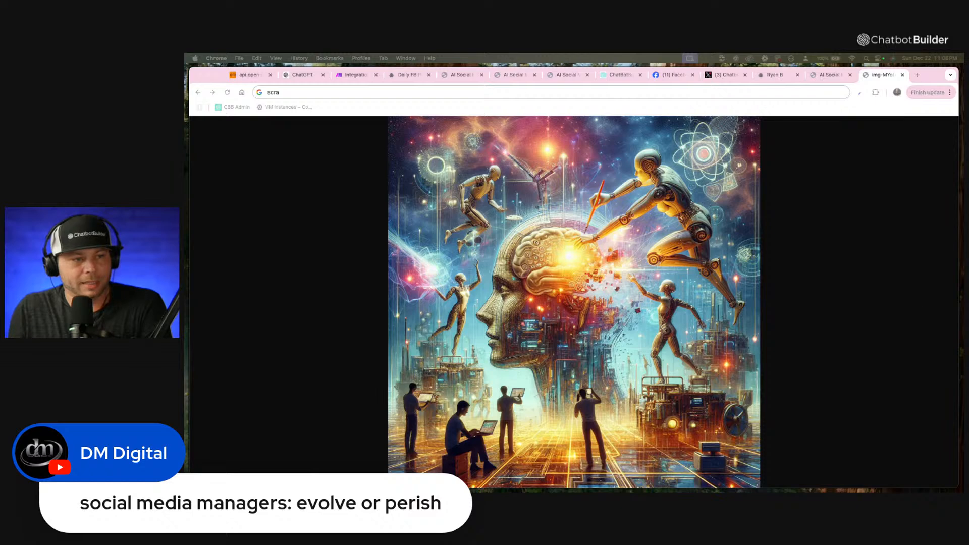
# Close the generated image and the extra AI Social Media Agency webchat page.
pyautogui.click(903, 75)
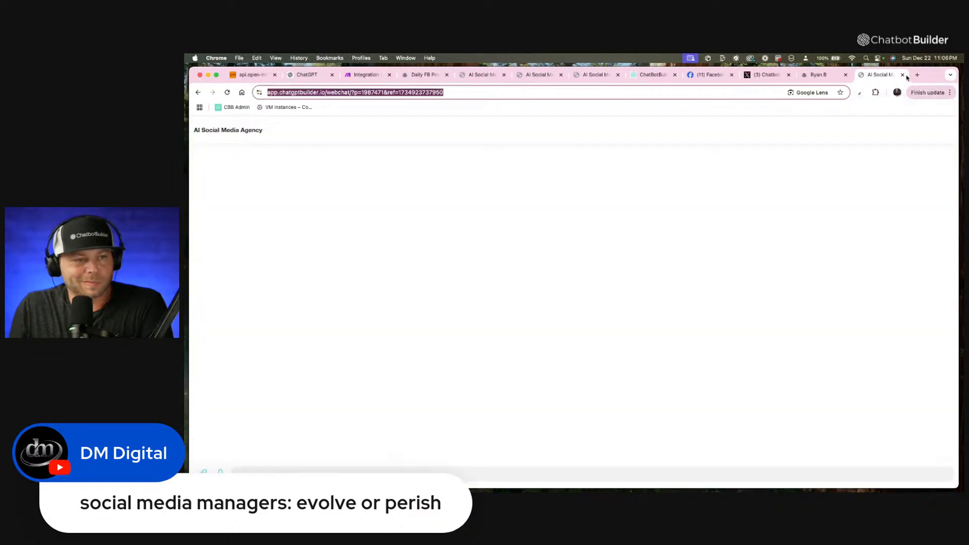
pyautogui.click(902, 76)
pyautogui.click(813, 74)
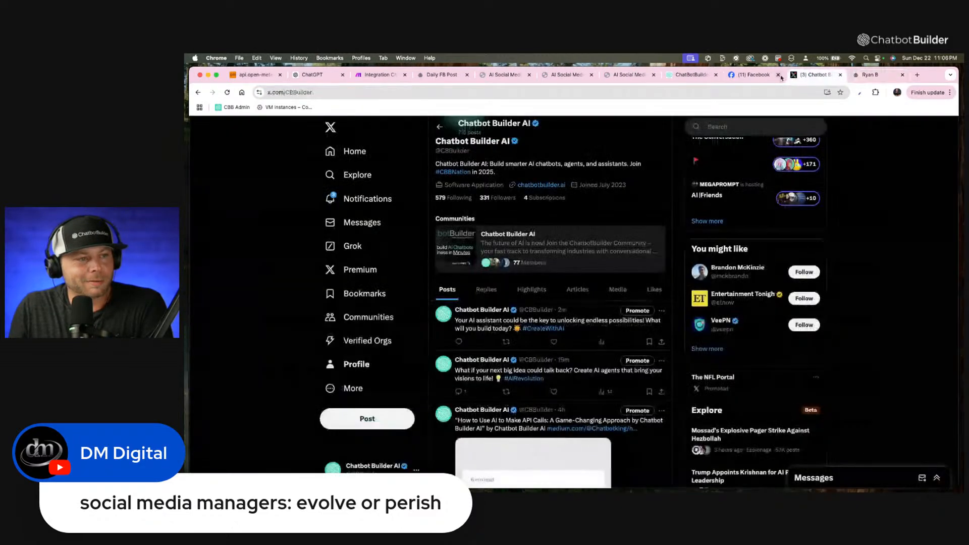
pyautogui.click(752, 76)
pyautogui.click(690, 75)
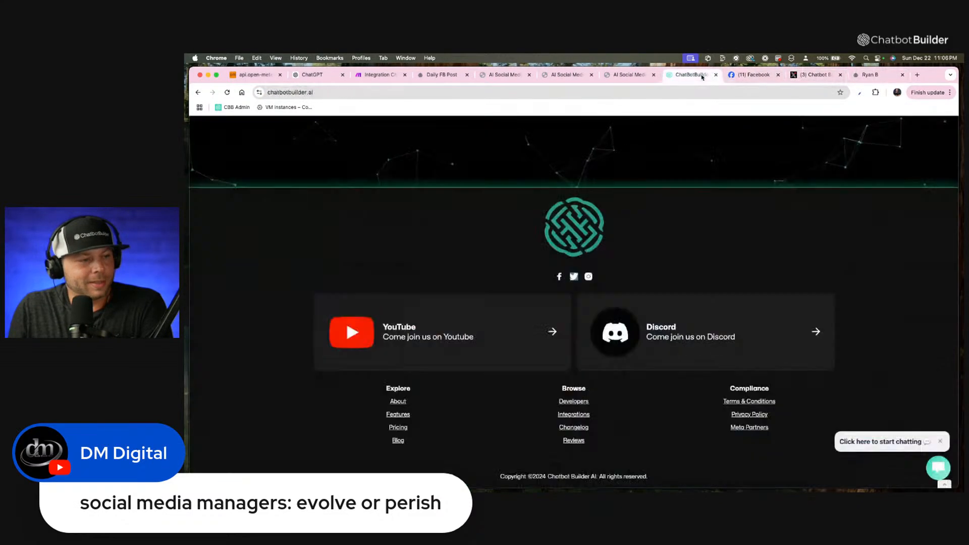
pyautogui.click(624, 76)
pyautogui.click(565, 75)
pyautogui.click(503, 75)
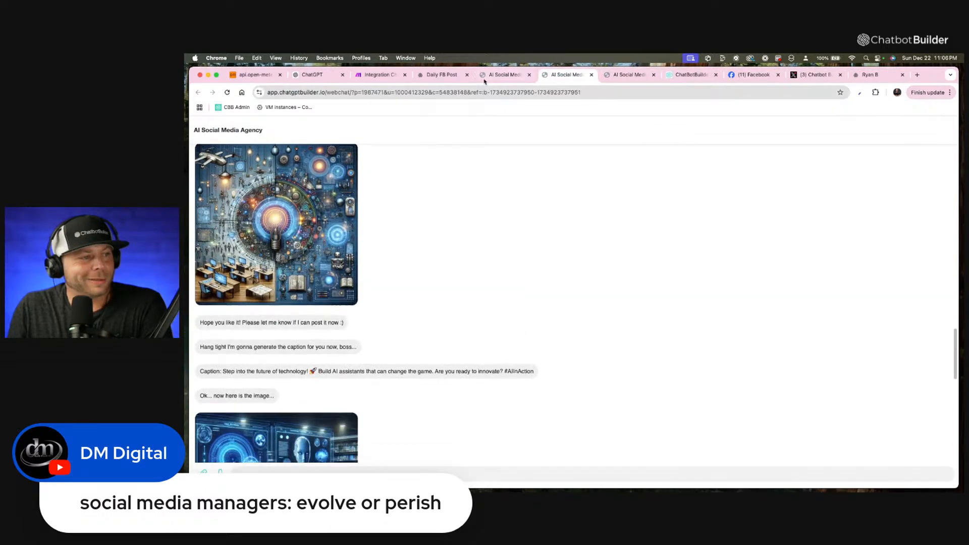
pyautogui.click(433, 75)
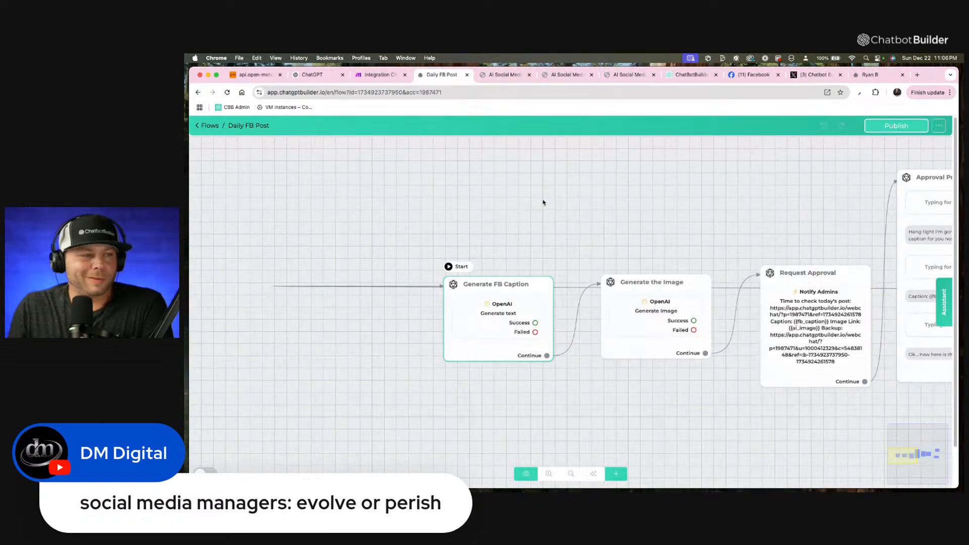
# Search the web for "scrapingbee" in place of the open contact page and open the ScrapingBee website from the results.
pyautogui.click(888, 75)
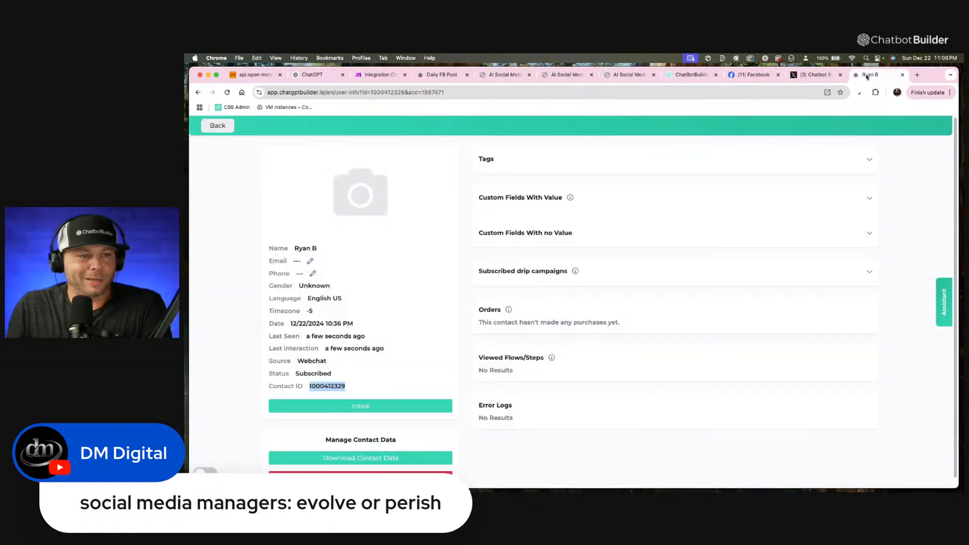
pyautogui.click(762, 93)
pyautogui.write('scra[ing')
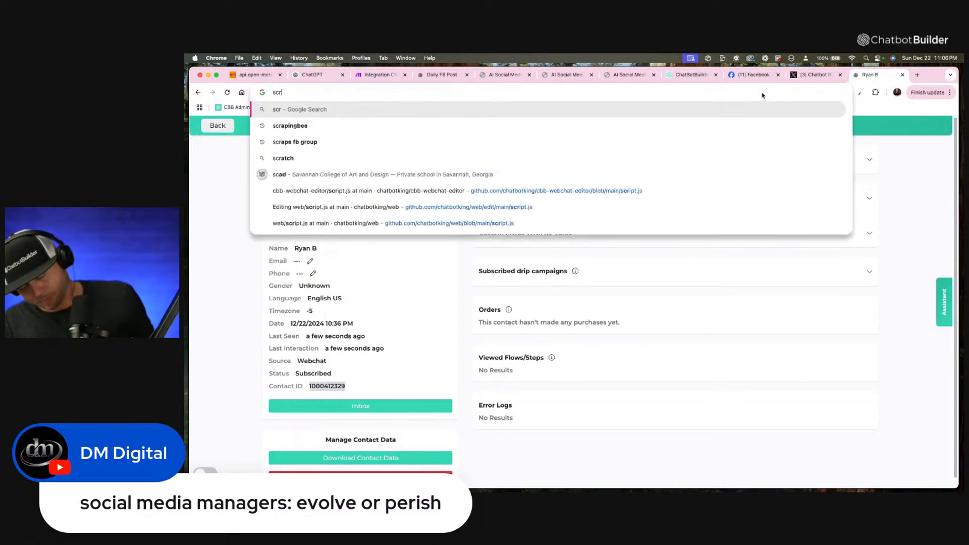
pyautogui.press('BackSpace')
pyautogui.press('BackSpace')
pyautogui.press('BackSpace')
pyautogui.press('BackSpace')
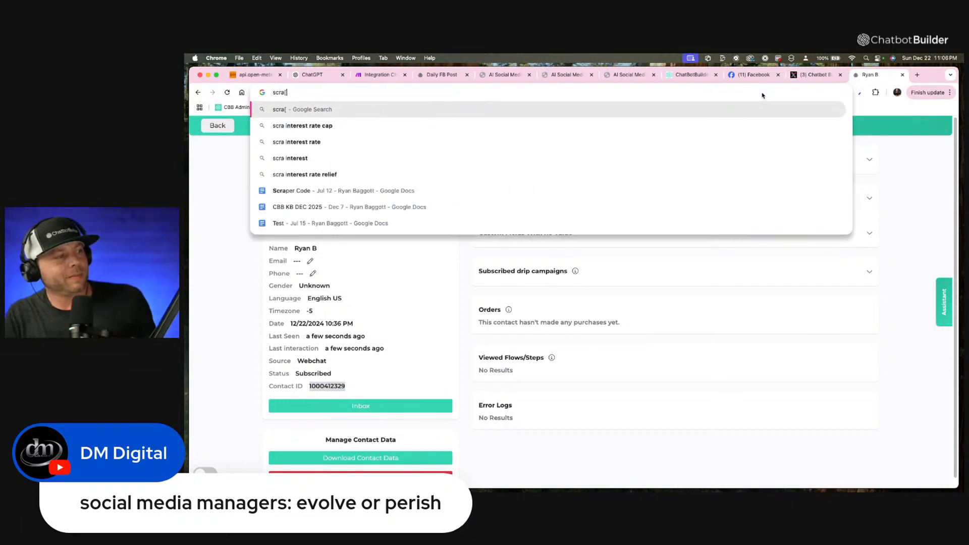
pyautogui.write('pig')
pyautogui.press('BackSpace')
pyautogui.write('ngb')
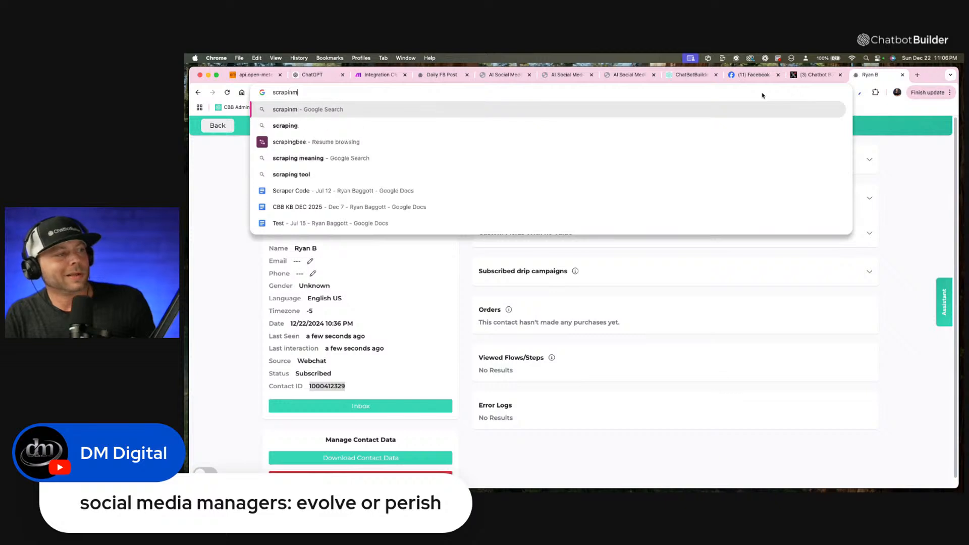
pyautogui.write('ee')
pyautogui.press('Return')
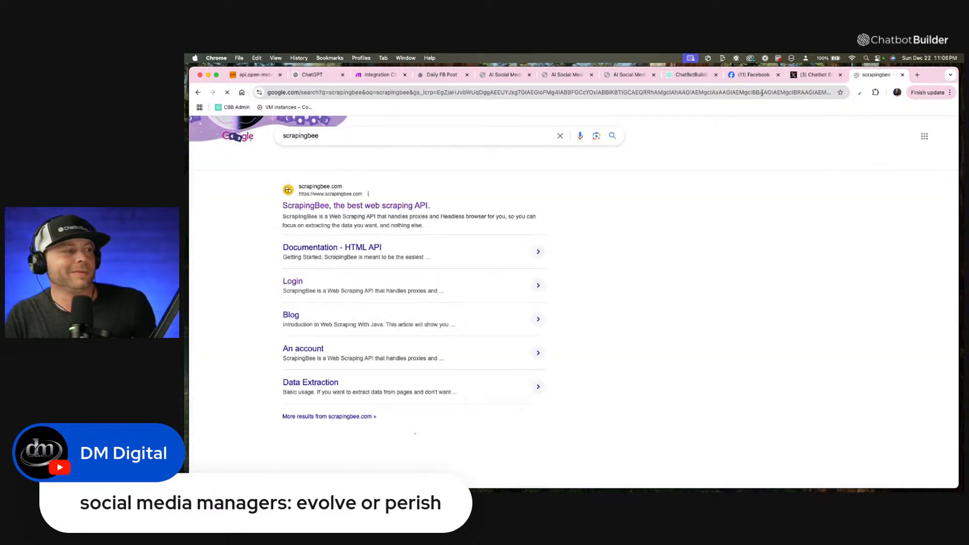
pyautogui.click(422, 205)
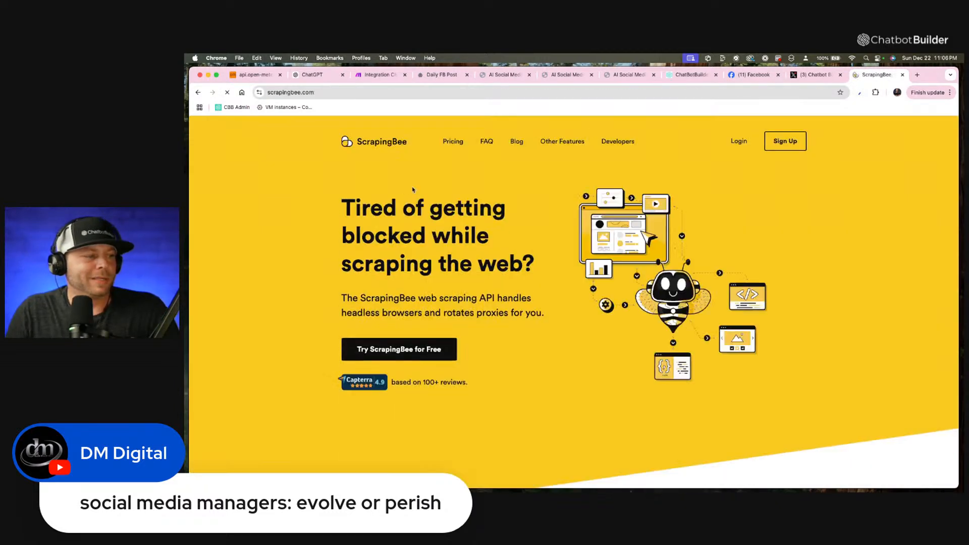
# Enter the ScrapingBee account dashboard and examine its API key, credit usage and statistics sections.
pyautogui.click(782, 140)
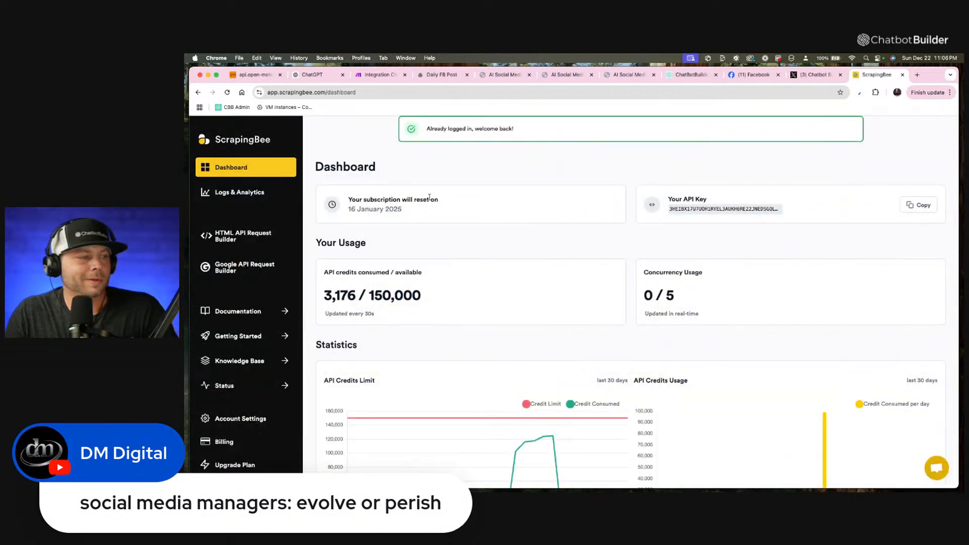
pyautogui.scroll(-3, 429, 197)
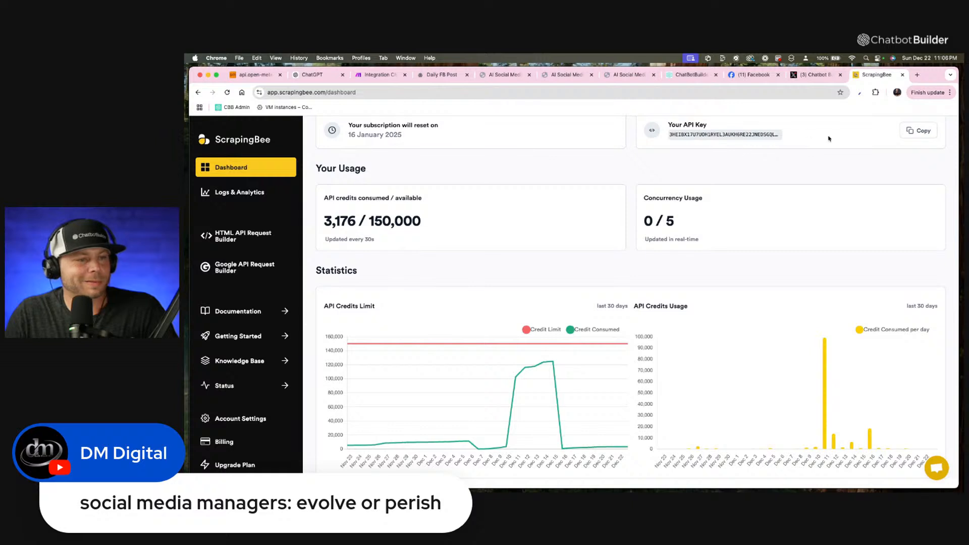
pyautogui.scroll(3, 682, 133)
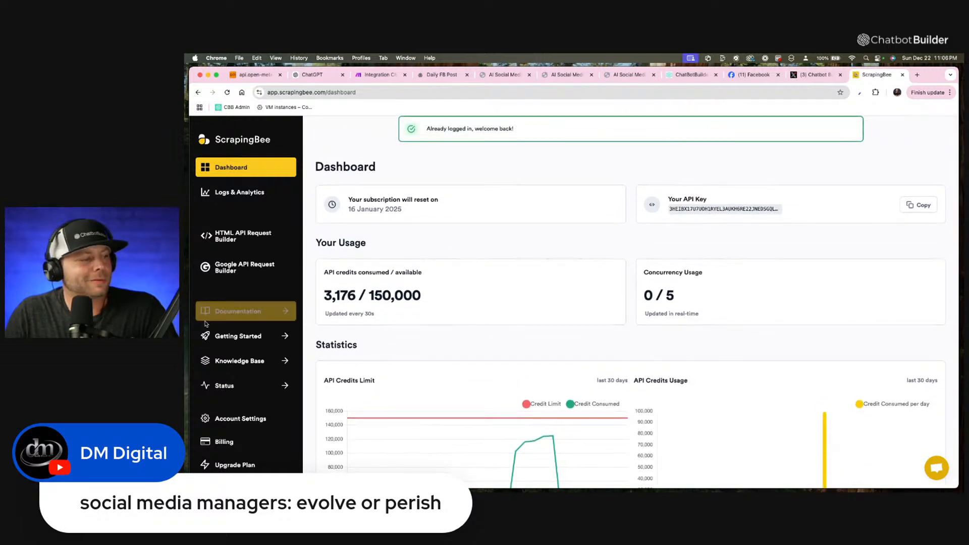
# Try to open the API key page in the ScrapingBee account settings, reauthenticating with the Google account.
pyautogui.click(274, 424)
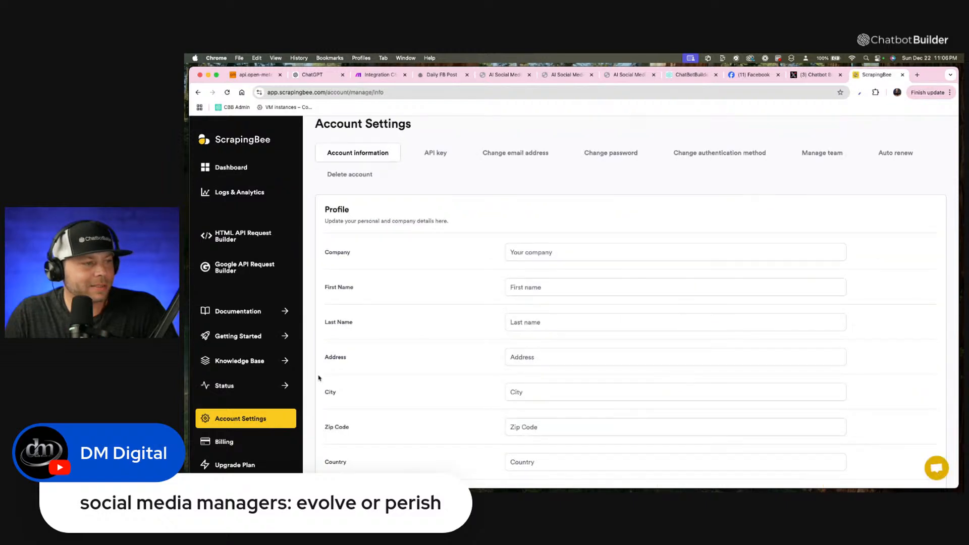
pyautogui.click(437, 153)
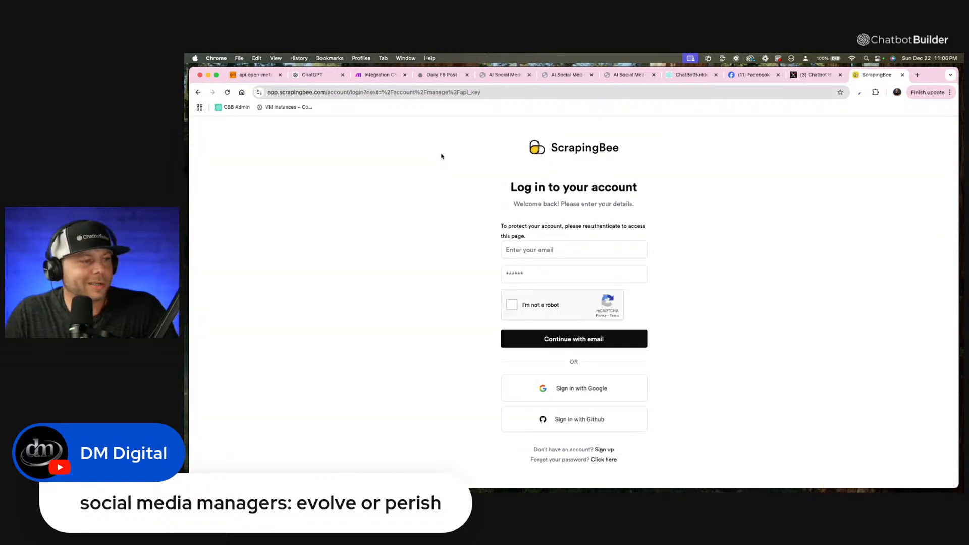
pyautogui.click(613, 381)
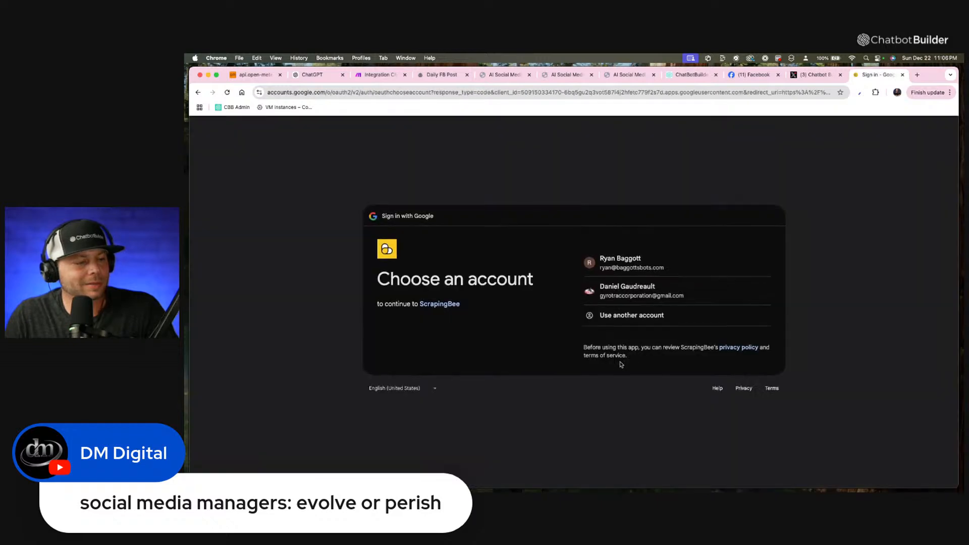
pyautogui.click(627, 262)
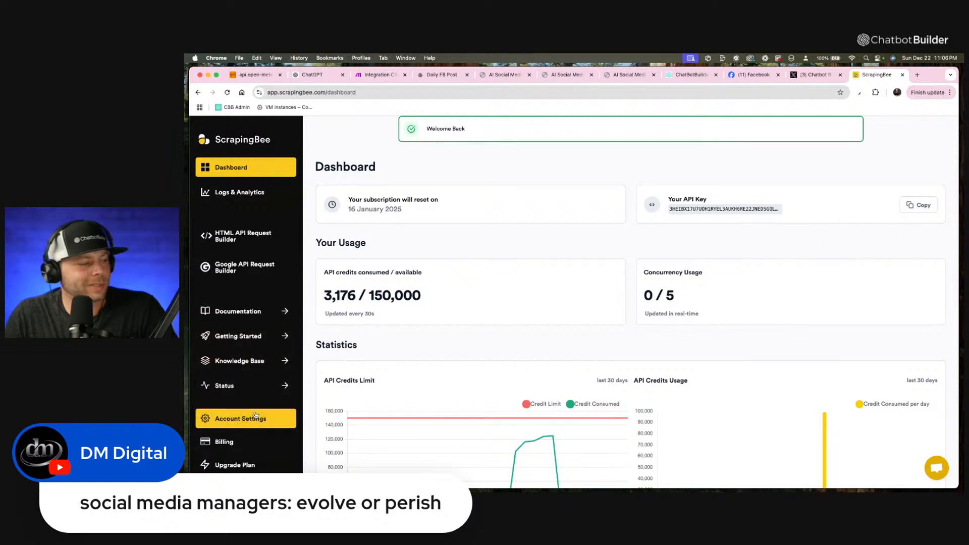
# Look at the HTML API Request Builder, open the Google API Request Builder and dismiss its preconfigured request suggestions.
pyautogui.scroll(-1, 256, 415)
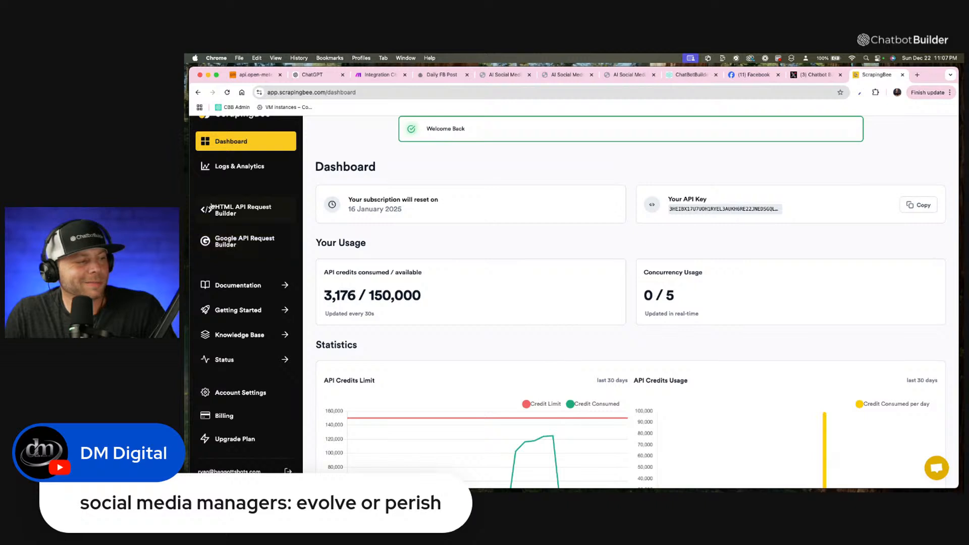
pyautogui.scroll(1, 228, 144)
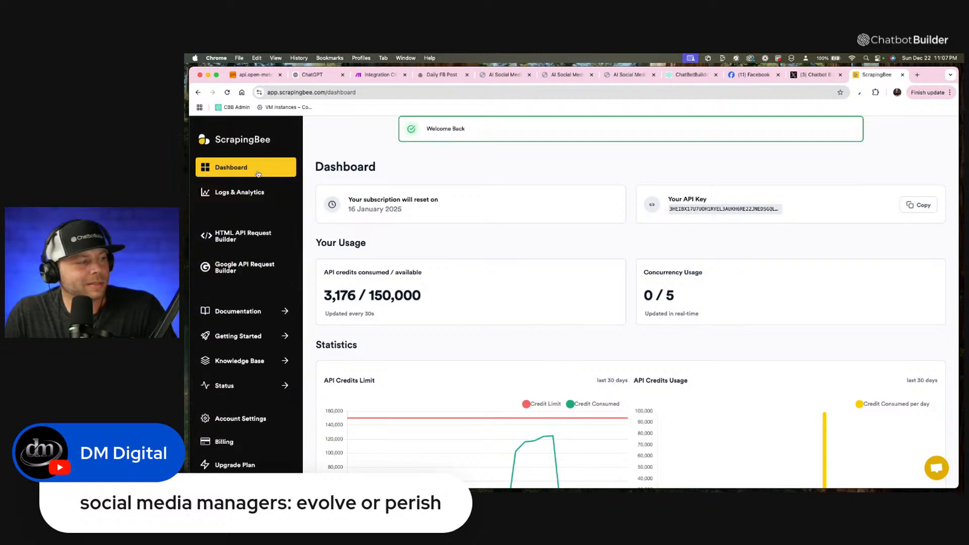
pyautogui.click(239, 245)
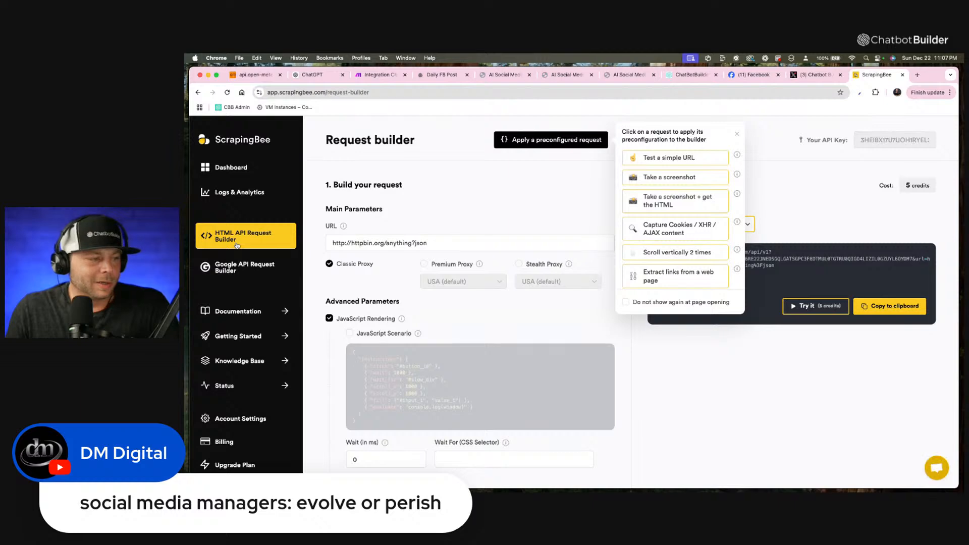
pyautogui.click(240, 275)
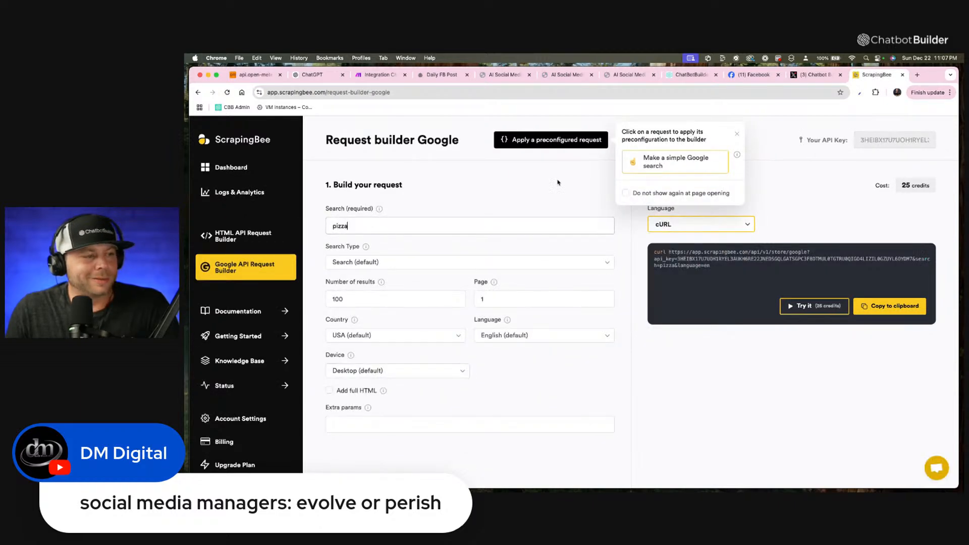
pyautogui.click(737, 134)
# Replace the Google request's search query with "ai agents and chatbots and openai".
pyautogui.moveTo(443, 225); pyautogui.dragTo(264, 213)
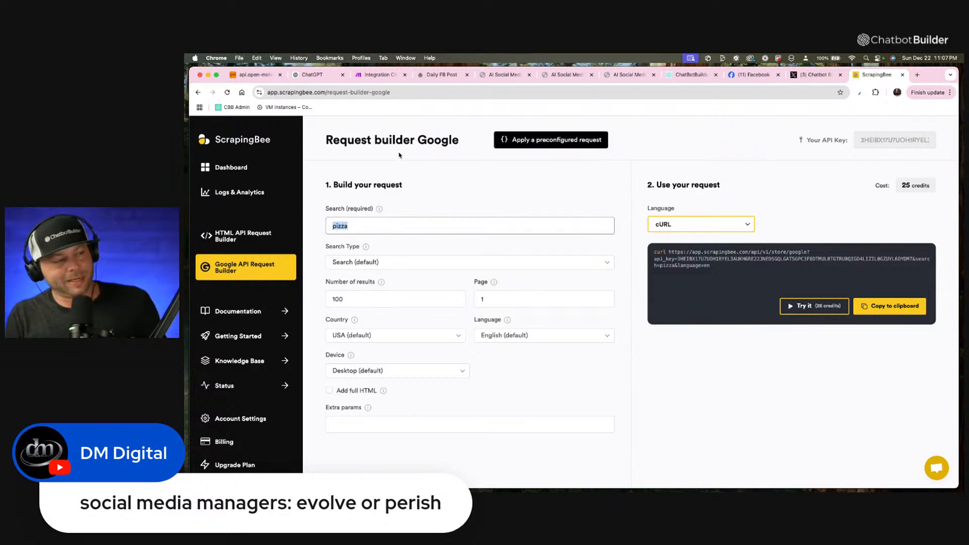
pyautogui.write('ai ag')
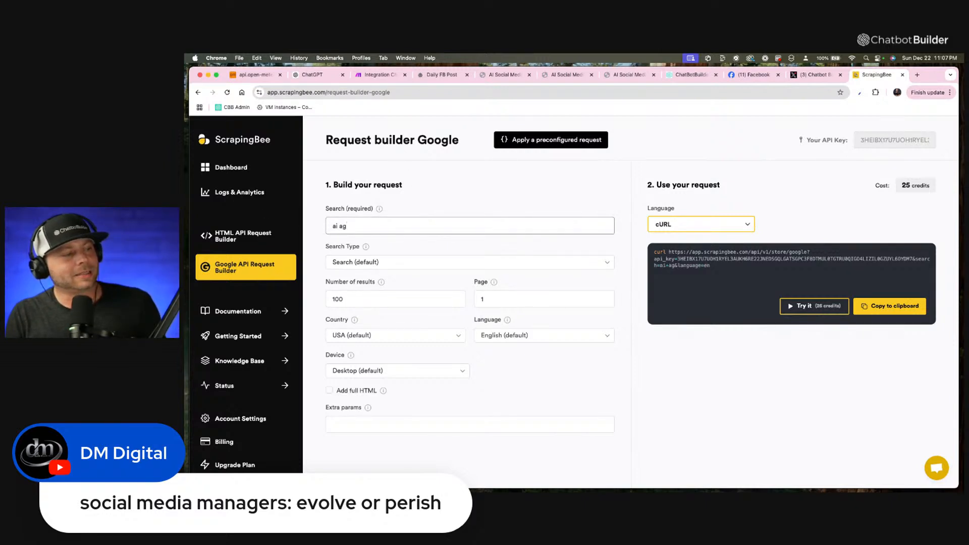
pyautogui.write('ents and')
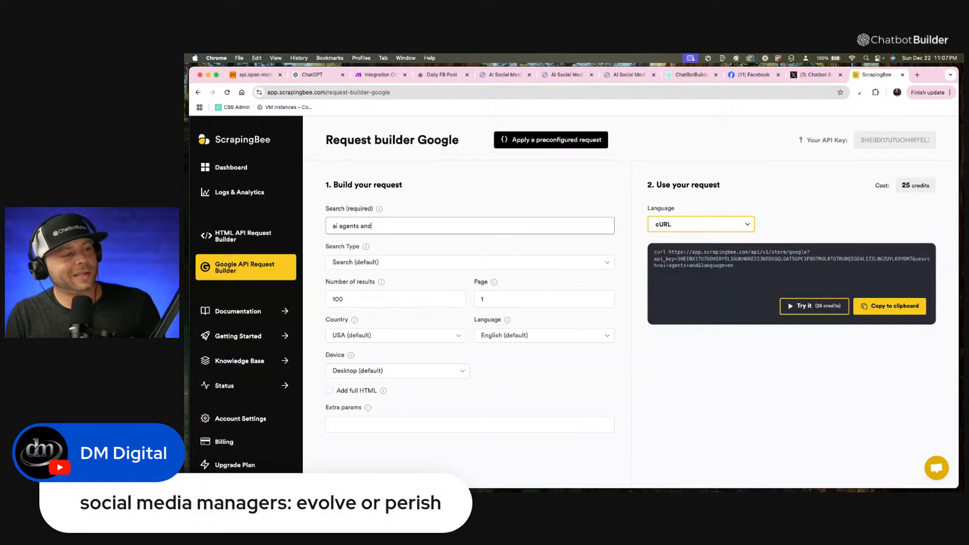
pyautogui.write(' chatbots ')
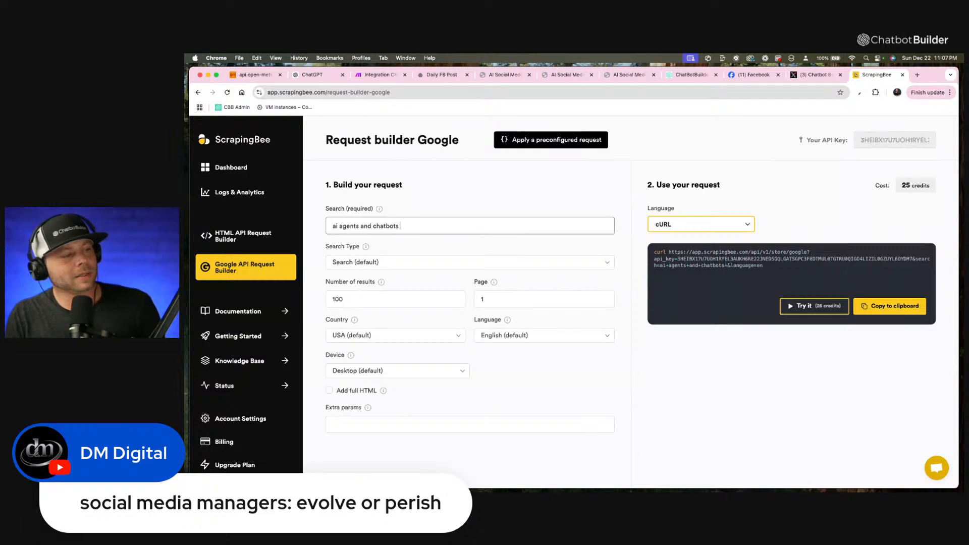
pyautogui.write('and openai')
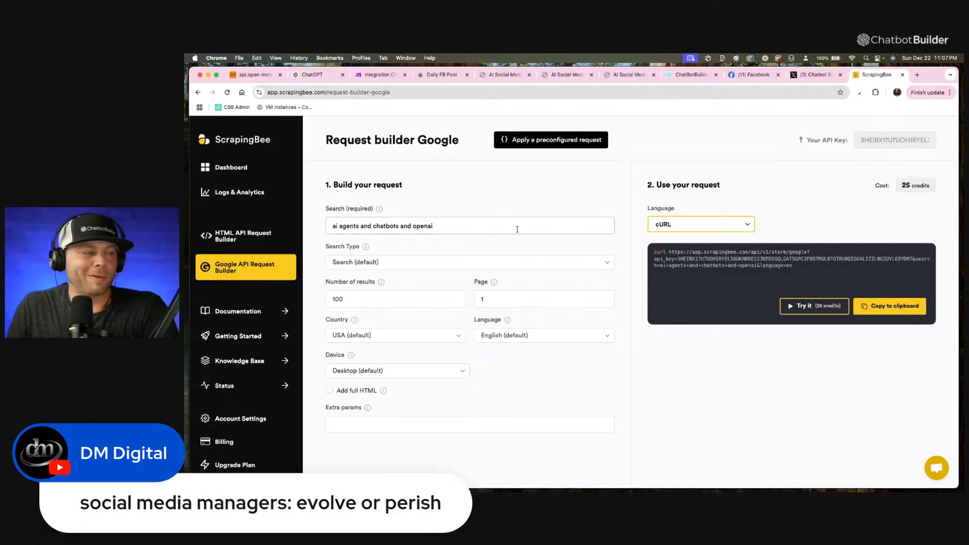
# Test the Google search request and examine the organic results in its JSON response.
pyautogui.click(810, 306)
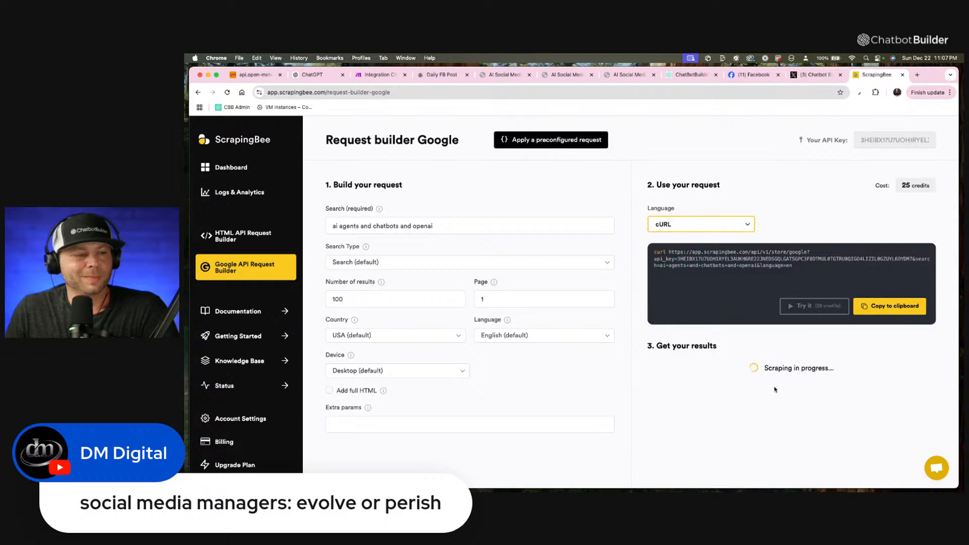
pyautogui.scroll(-5, 788, 388)
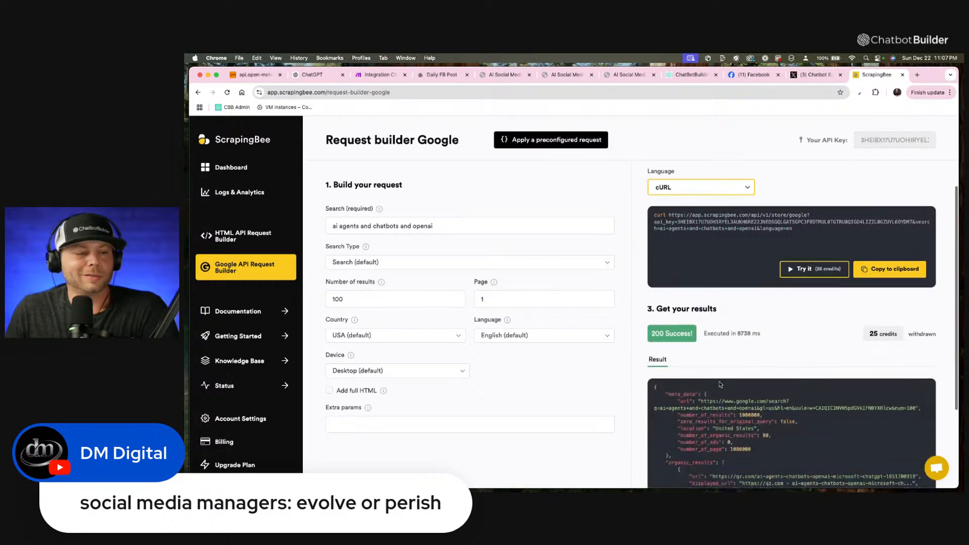
pyautogui.scroll(-10, 735, 377)
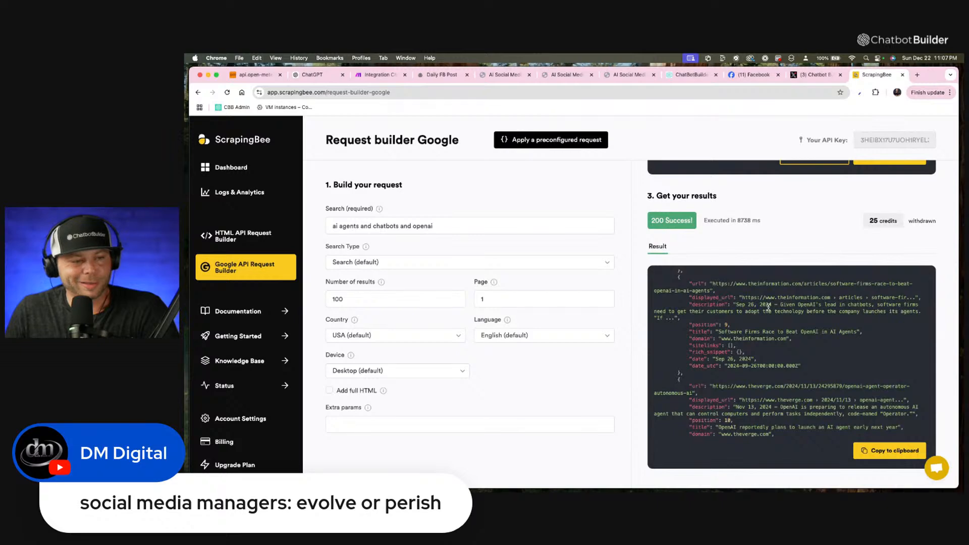
pyautogui.scroll(12, 768, 306)
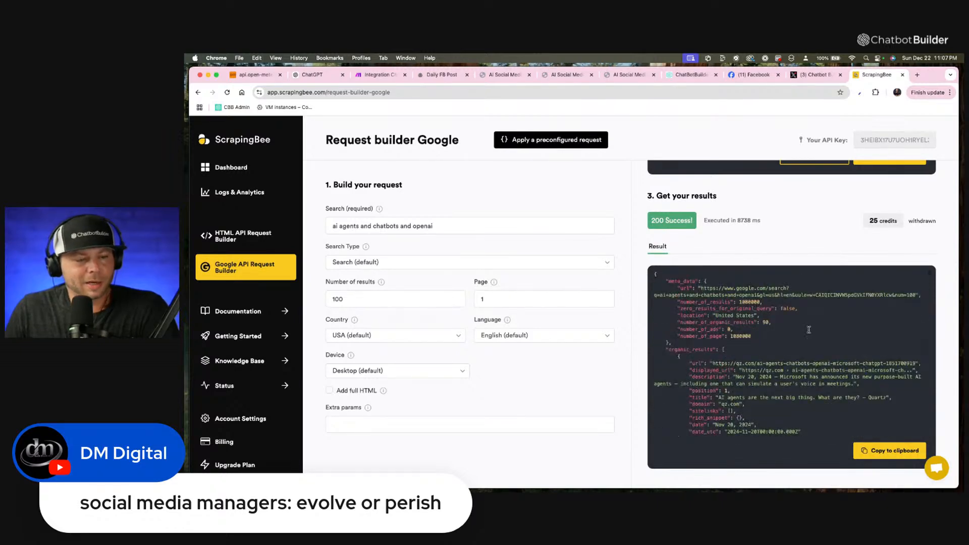
pyautogui.scroll(3, 824, 229)
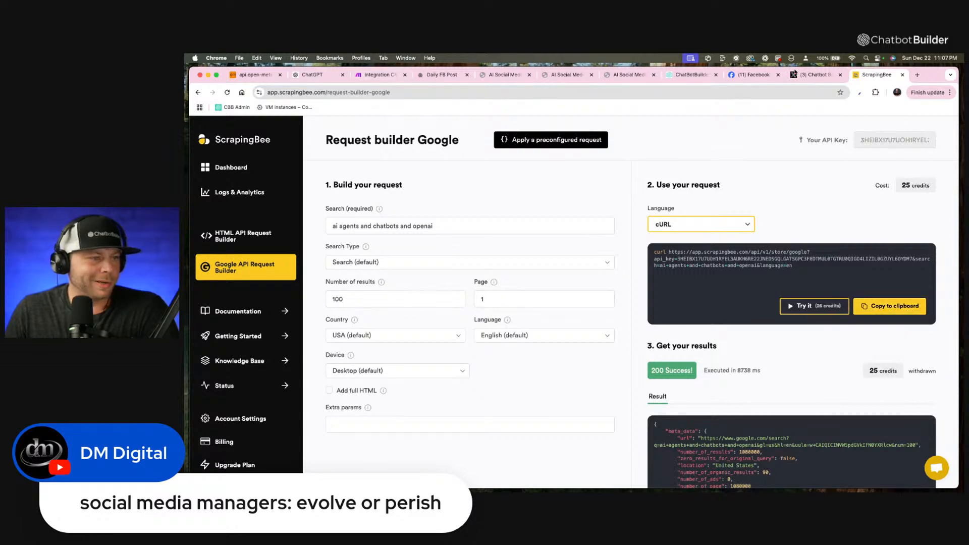
# Return to the Daily FB Post flow in Chatbot Builder and add an Actions block placed before Generate FB Caption.
pyautogui.click(443, 75)
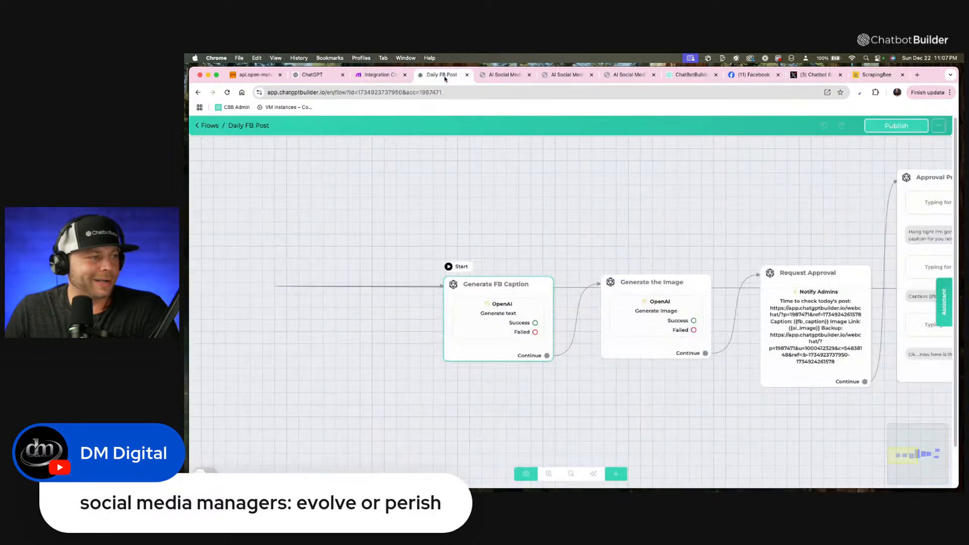
pyautogui.click(616, 474)
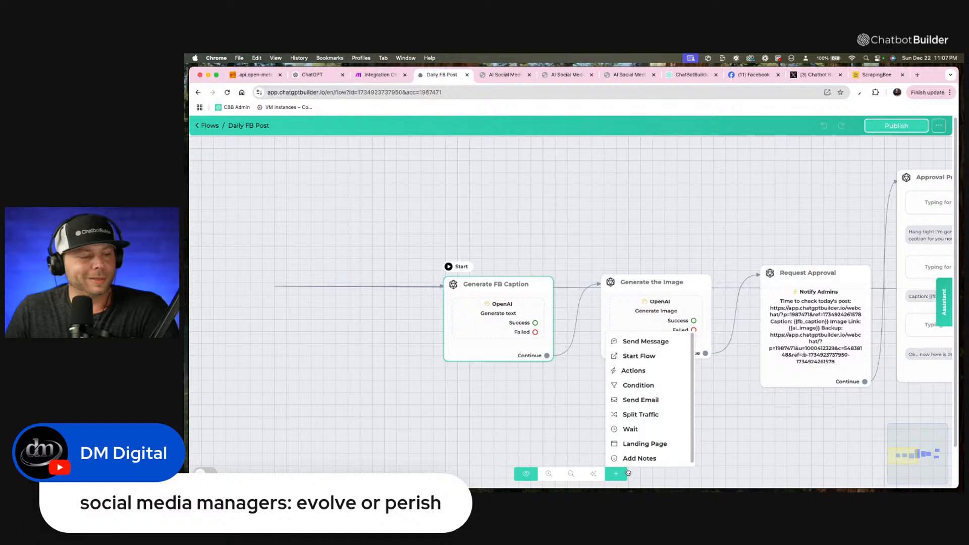
pyautogui.click(633, 372)
pyautogui.moveTo(732, 343); pyautogui.dragTo(370, 316)
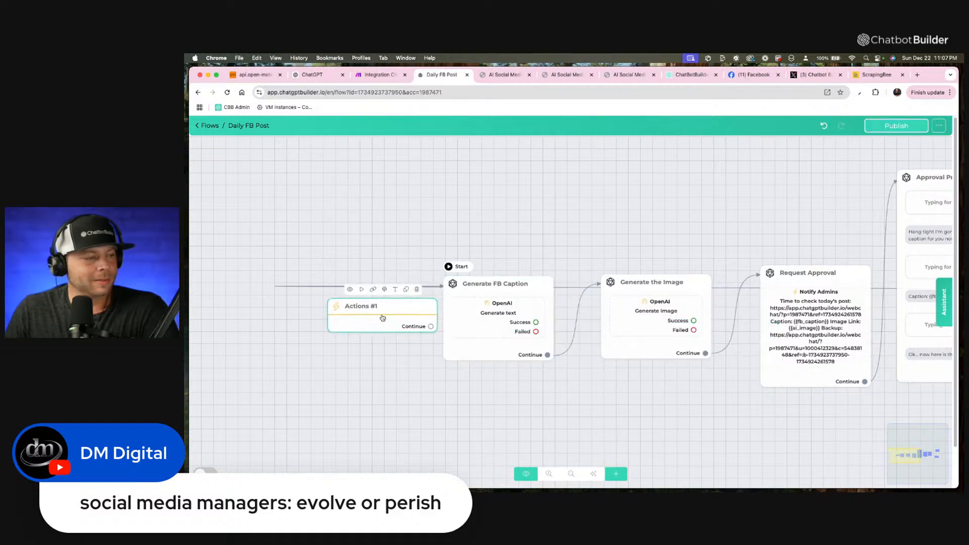
# Add an External API Request action to the Actions #1 block and open its request settings.
pyautogui.click(370, 316)
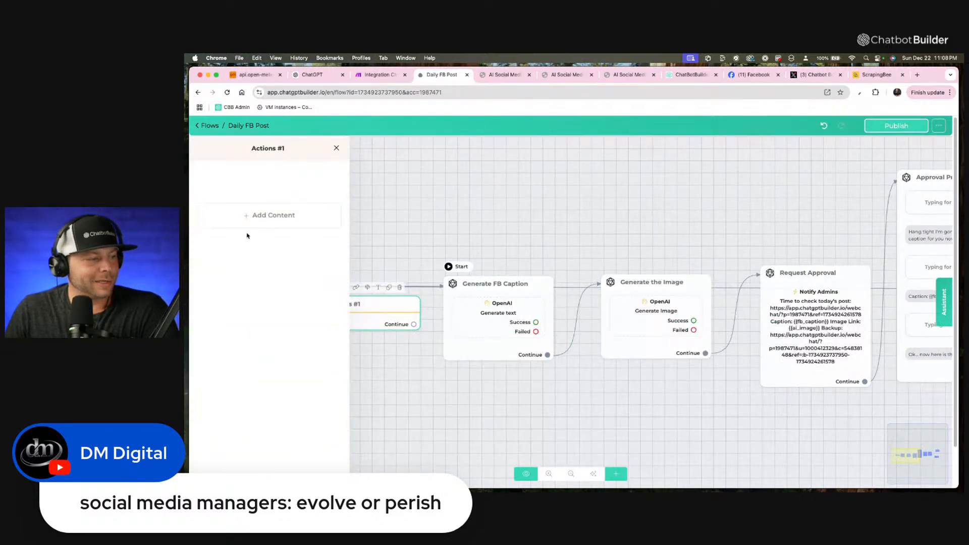
pyautogui.click(247, 217)
pyautogui.moveTo(238, 240)
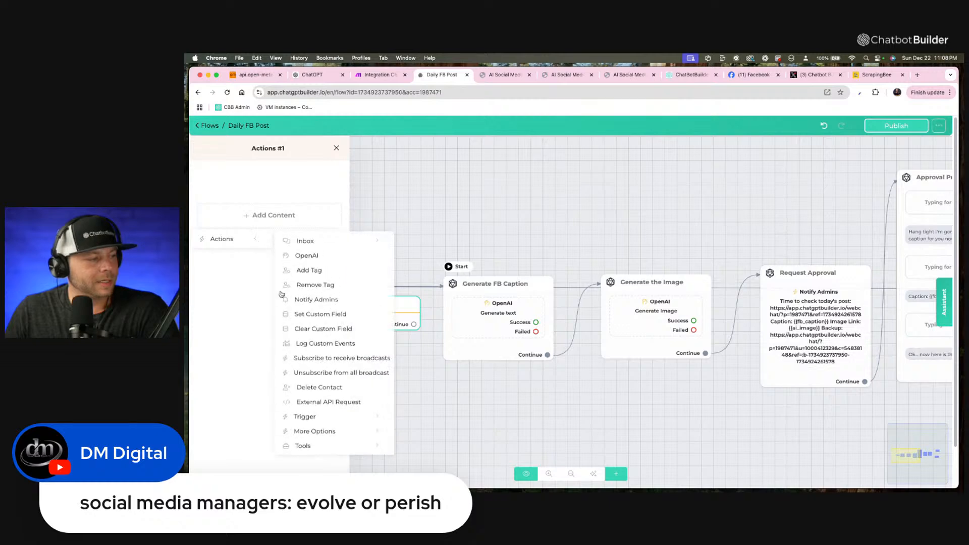
pyautogui.click(328, 402)
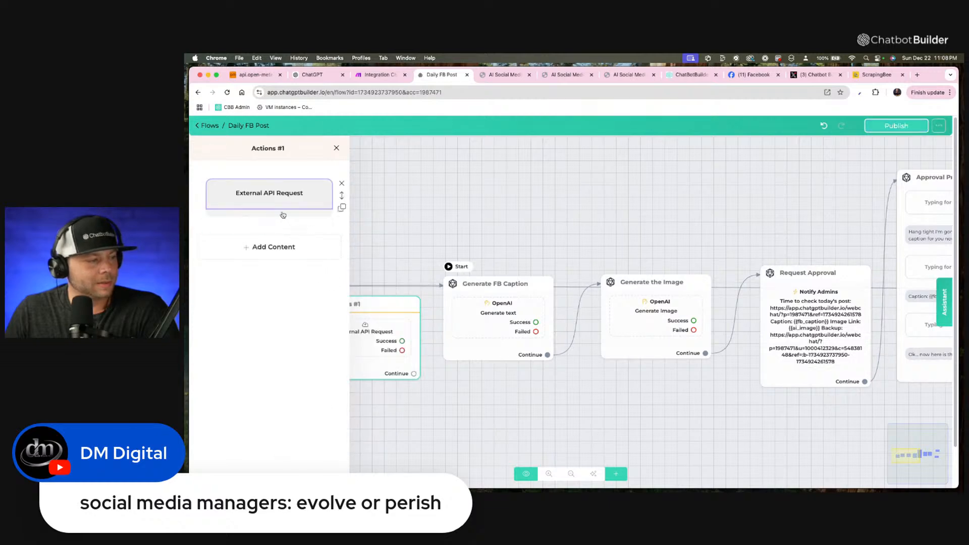
pyautogui.click(281, 212)
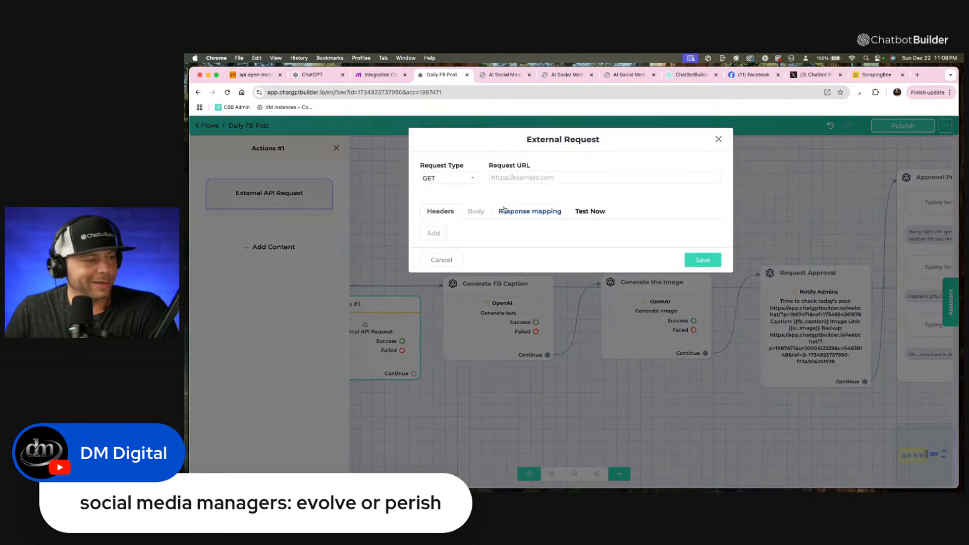
# Paste the copied ScrapingBee Google search address, including its API key, as the GET request URL and remove the leading "curl".
pyautogui.click(503, 178)
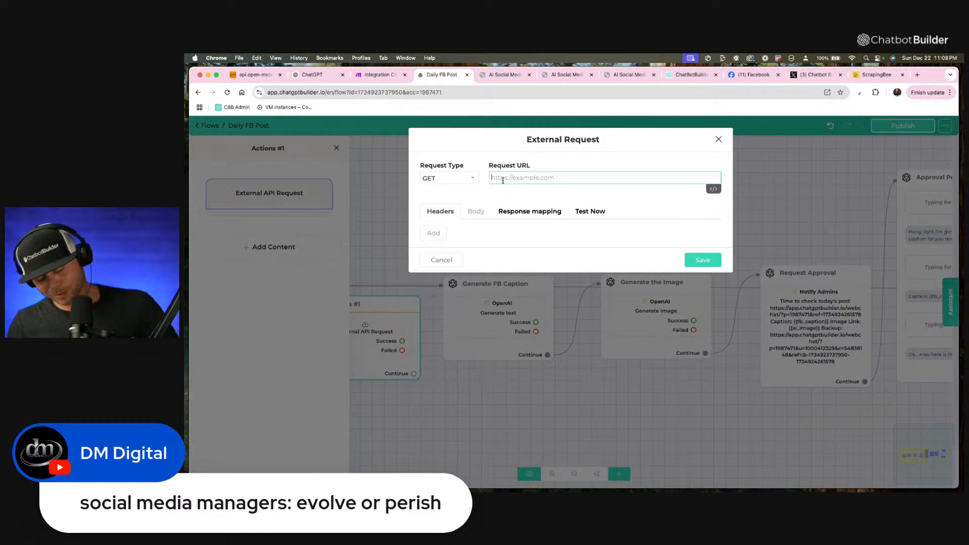
pyautogui.press('super+v')
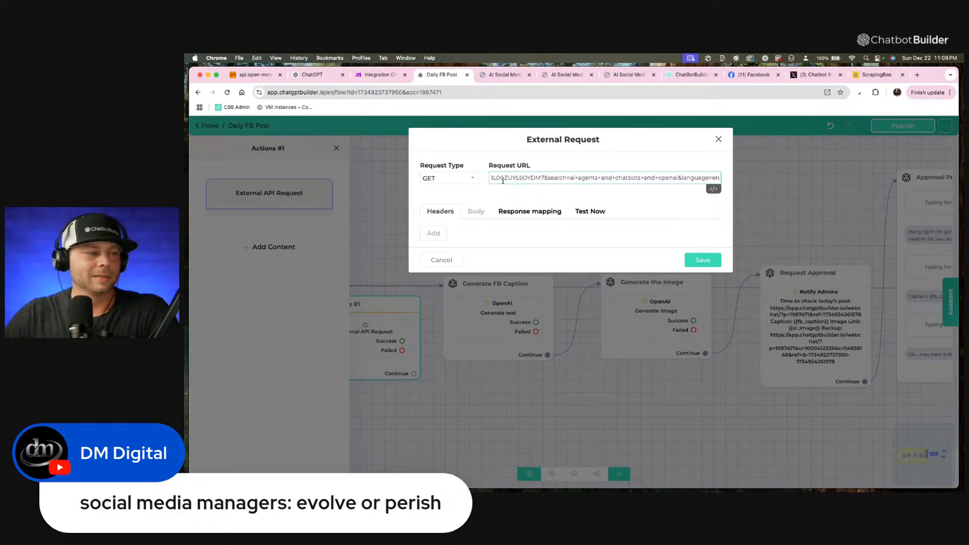
pyautogui.moveTo(502, 180); pyautogui.dragTo(413, 183)
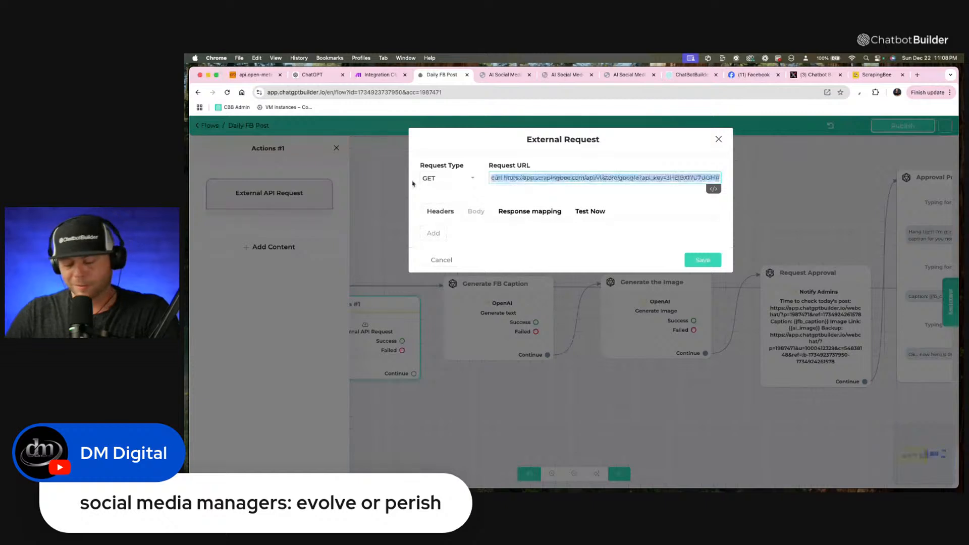
pyautogui.moveTo(503, 178); pyautogui.dragTo(460, 177)
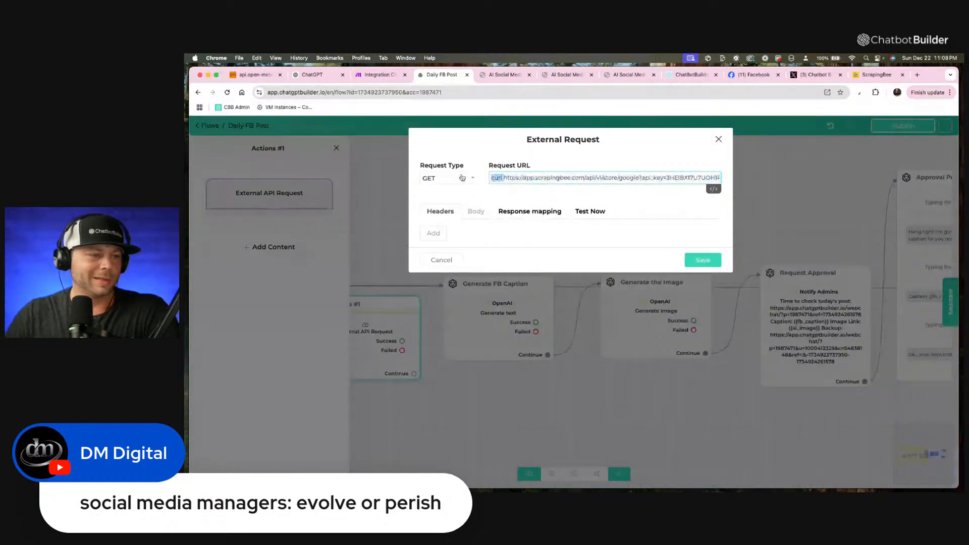
pyautogui.press('BackSpace')
pyautogui.moveTo(596, 177); pyautogui.dragTo(826, 181)
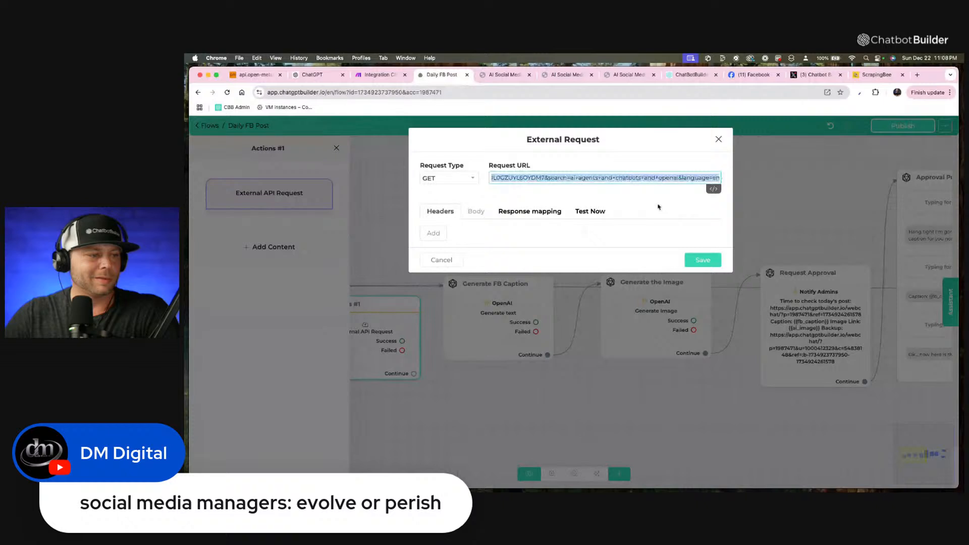
# Add a response mapping that saves the JSONPath http_response_body to the ai_json custom field.
pyautogui.click(539, 218)
pyautogui.click(528, 244)
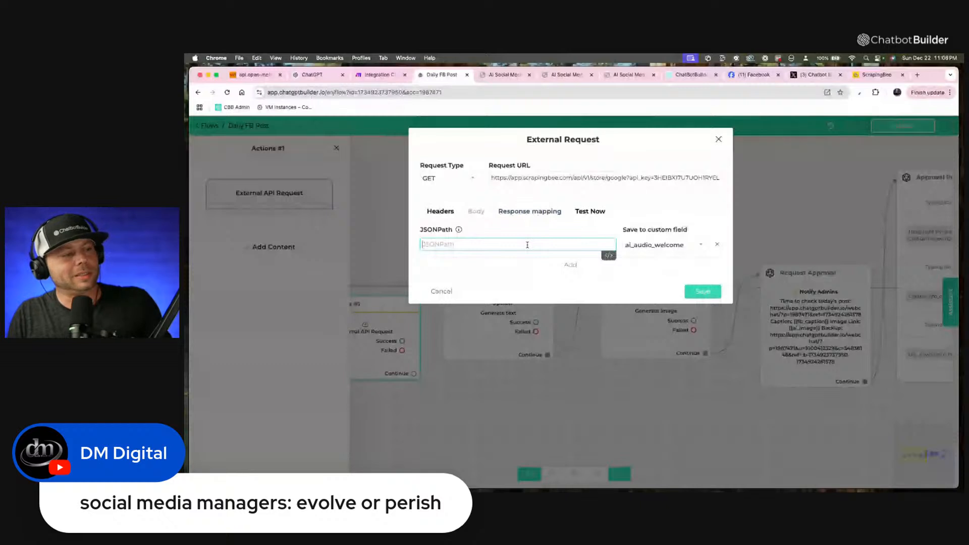
pyautogui.write('http_response')
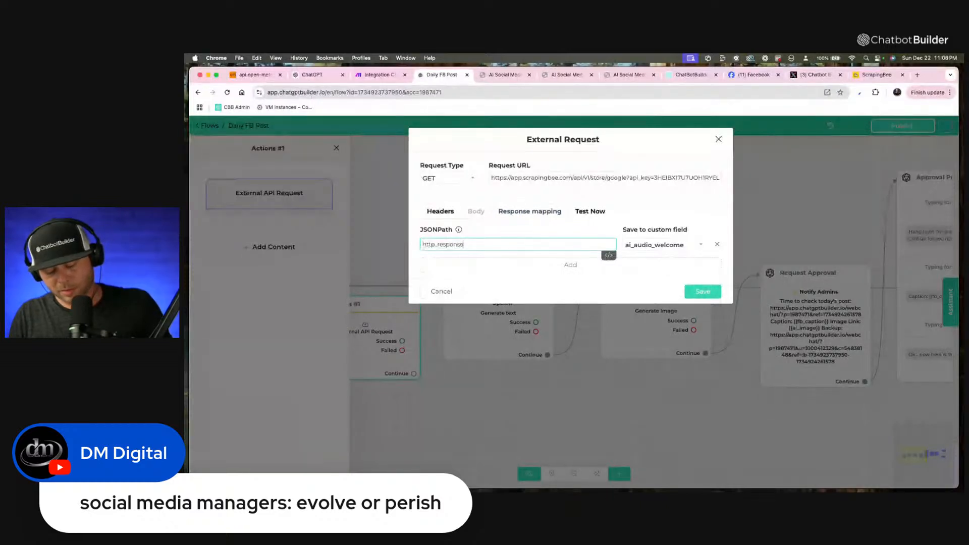
pyautogui.write('_body')
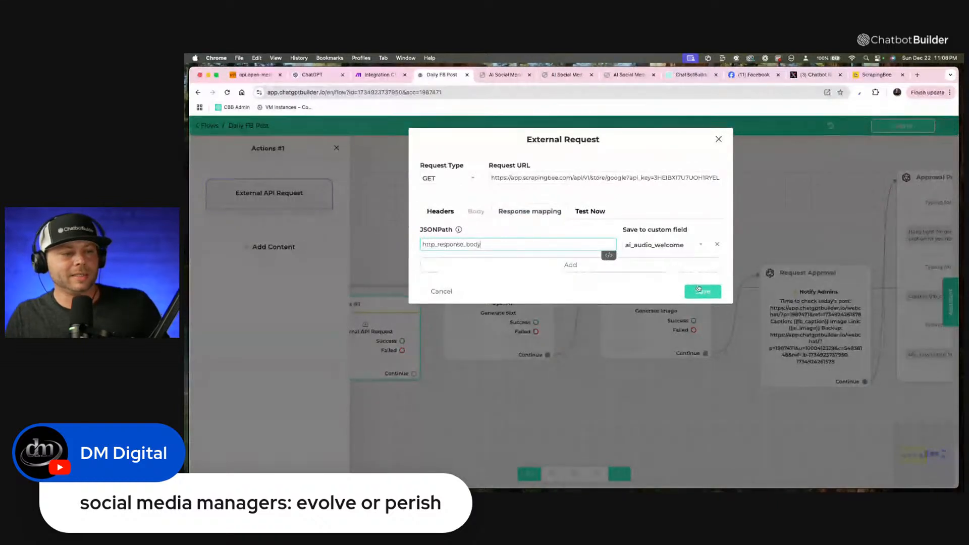
pyautogui.click(664, 246)
pyautogui.write('as')
pyautogui.press('BackSpace')
pyautogui.write('i')
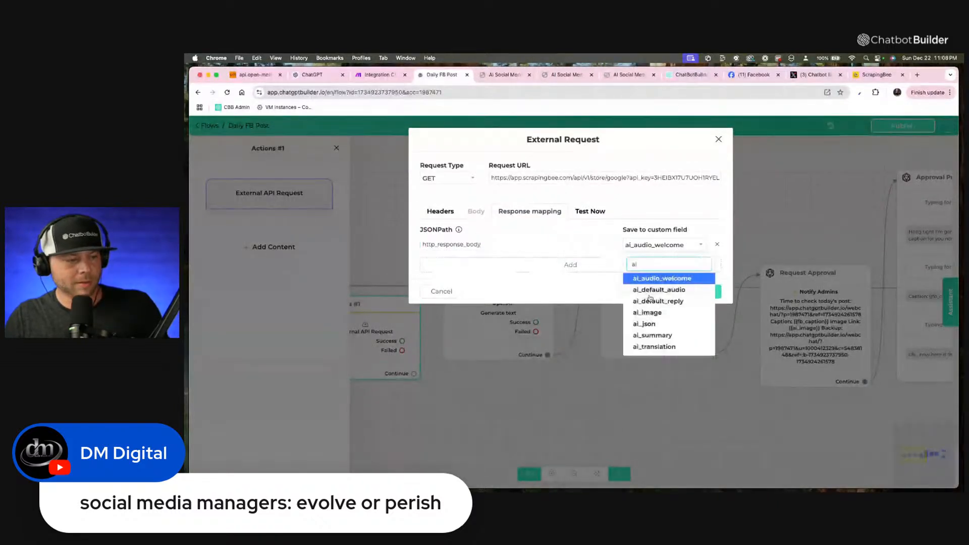
pyautogui.click(648, 324)
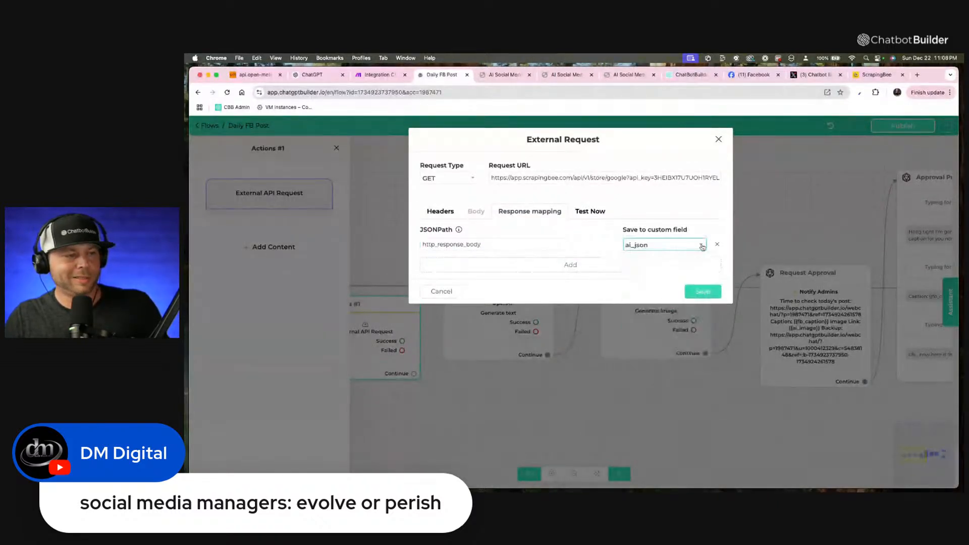
# Test the external request, look through the returned response body and save the request.
pyautogui.click(591, 211)
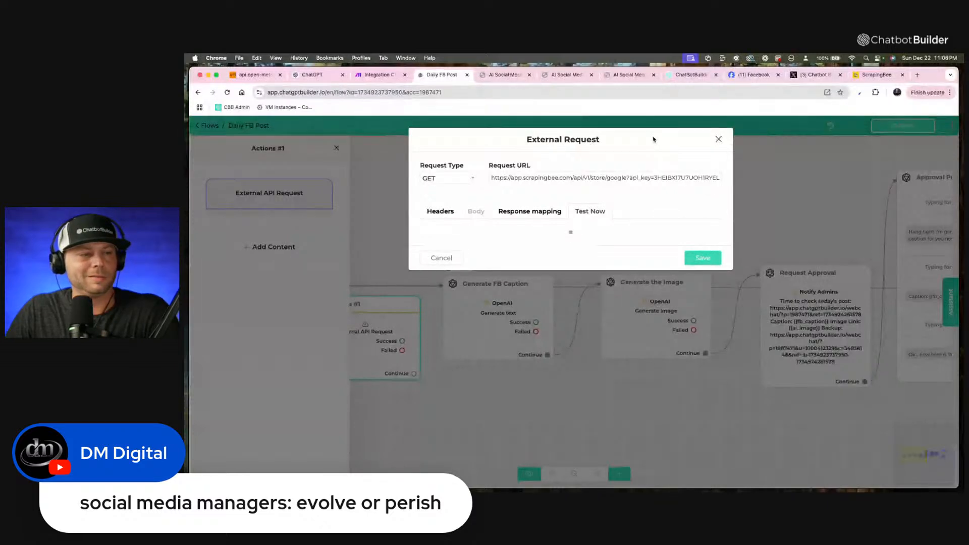
pyautogui.scroll(-10, 573, 292)
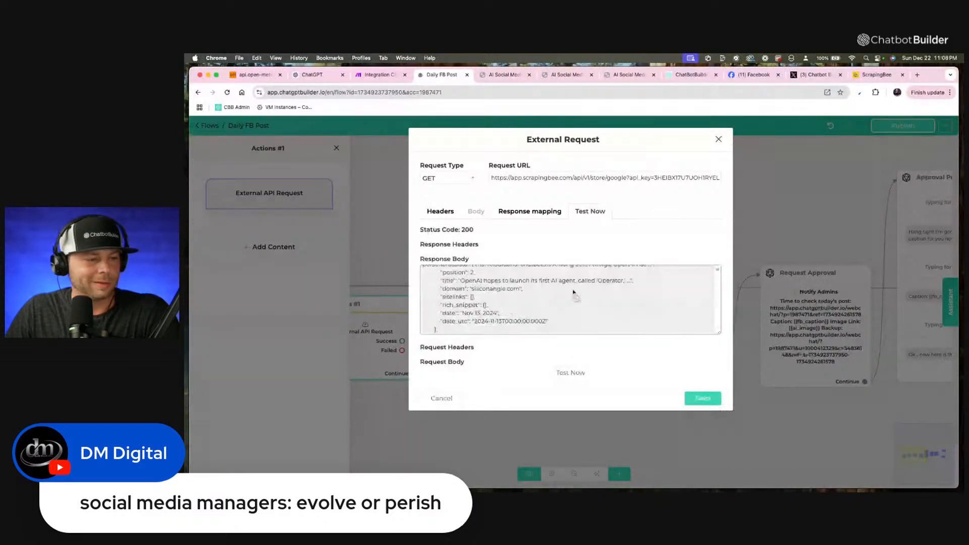
pyautogui.scroll(-5, 574, 291)
pyautogui.scroll(-5, 550, 290)
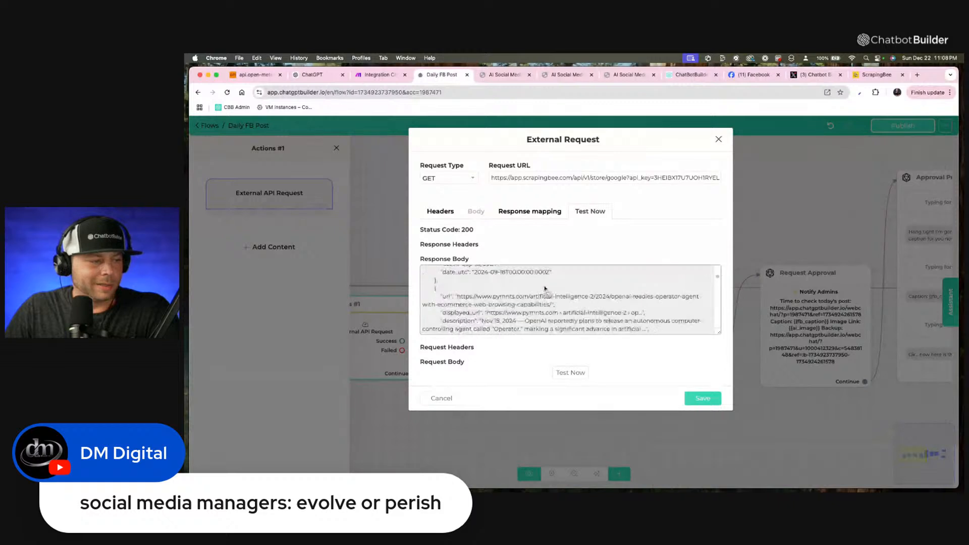
pyautogui.scroll(-10, 545, 288)
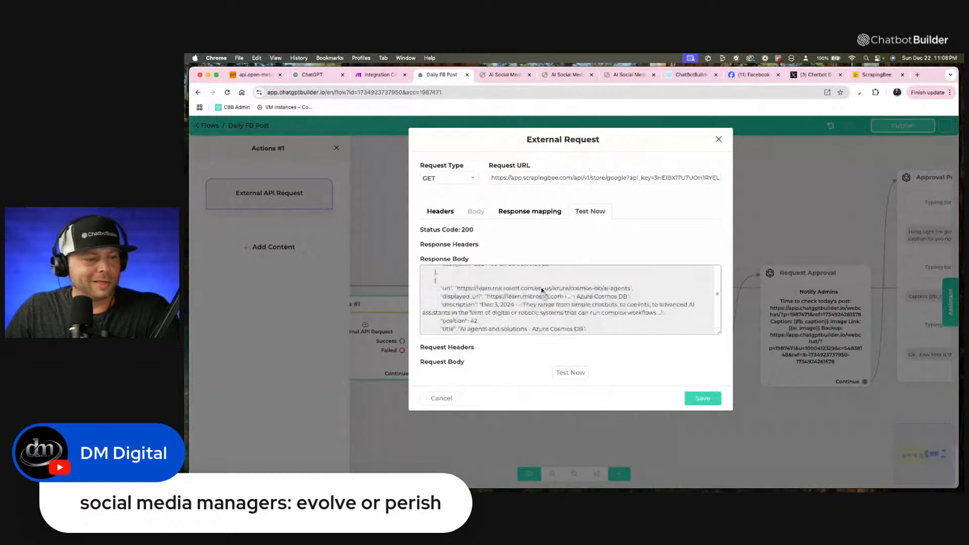
pyautogui.scroll(-10, 541, 291)
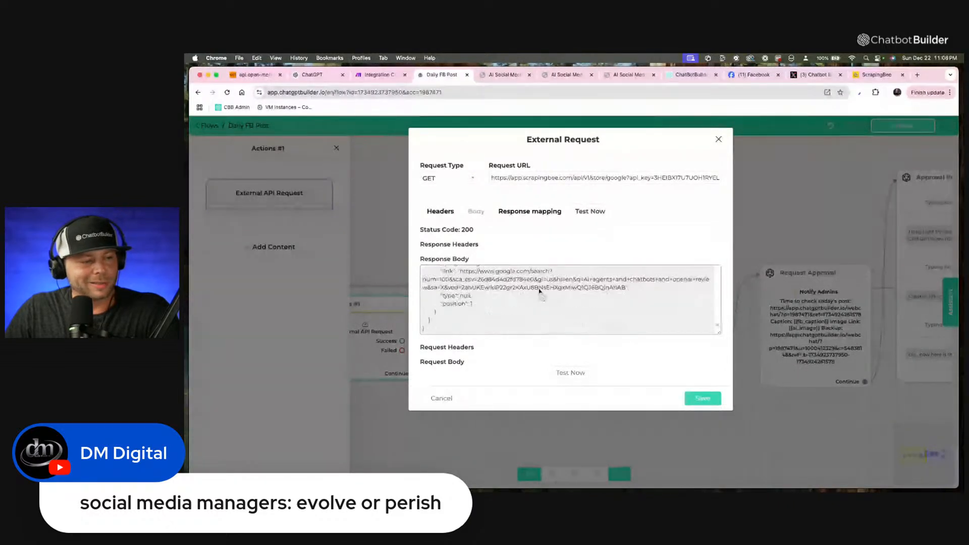
pyautogui.click(702, 399)
pyautogui.click(664, 244)
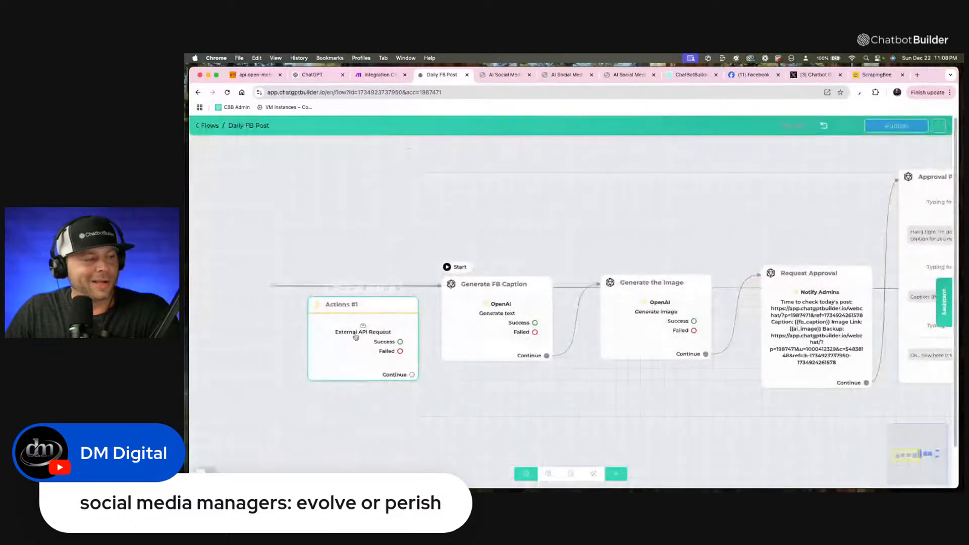
# Move the Actions #1 block level with Generate FB Caption, further before it, and rename it "Search Web".
pyautogui.moveTo(362, 319); pyautogui.dragTo(316, 296)
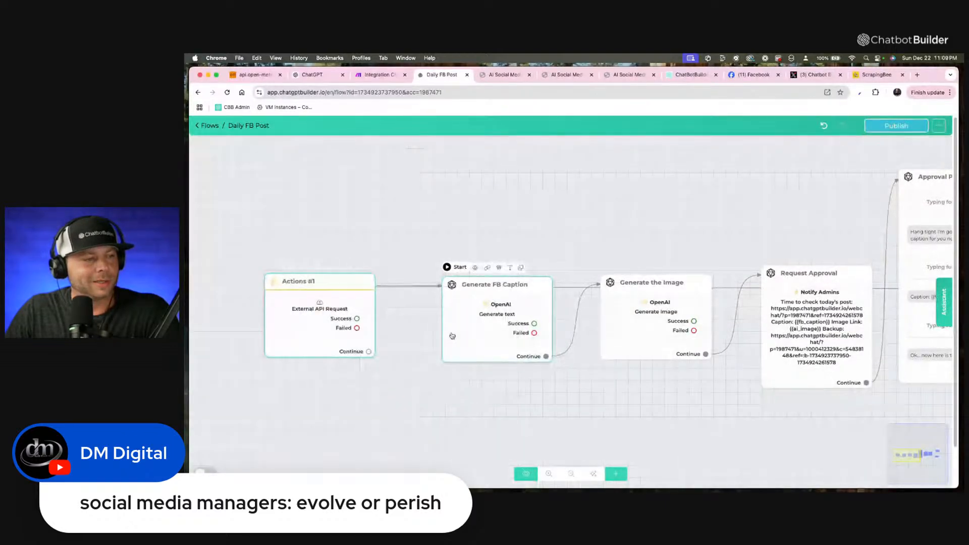
pyautogui.click(334, 267)
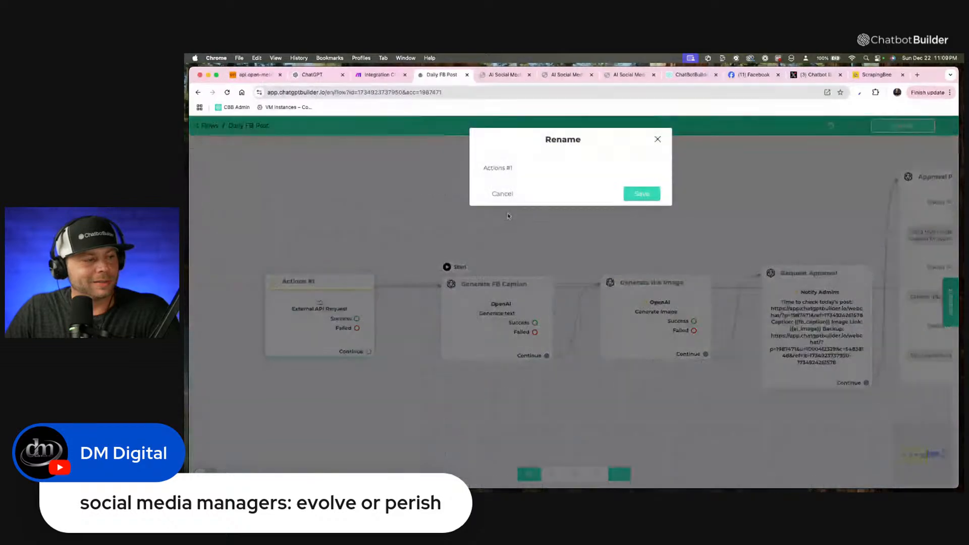
pyautogui.write('S')
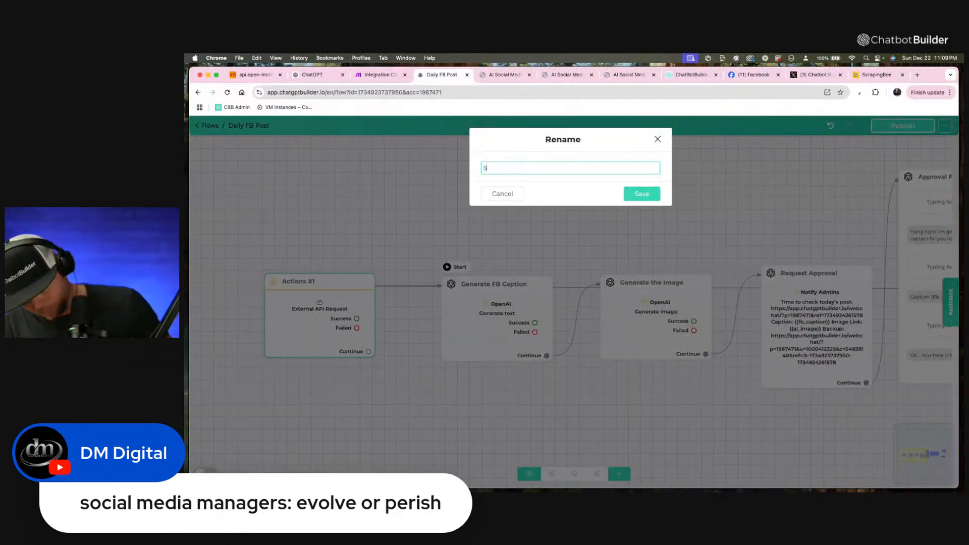
pyautogui.write('earch Wev')
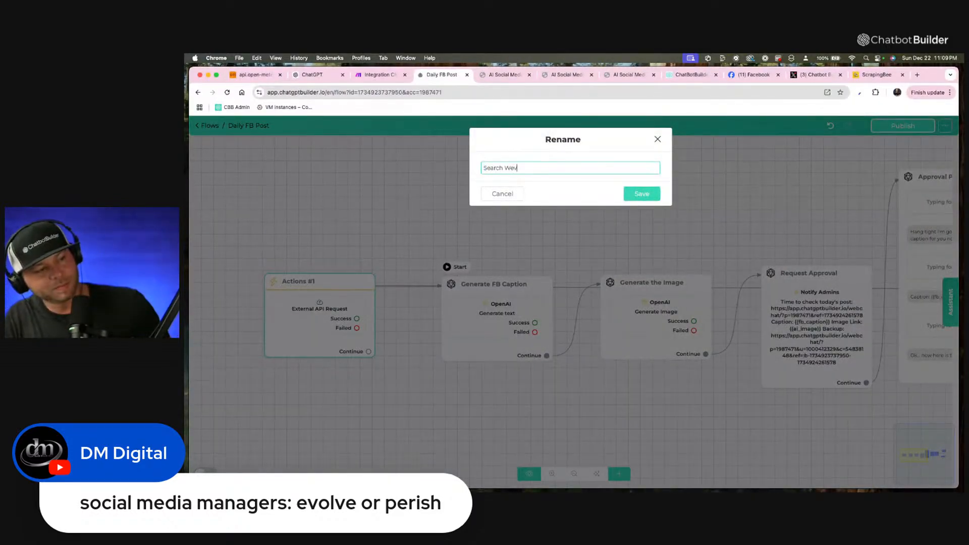
pyautogui.press('BackSpace')
pyautogui.write('b')
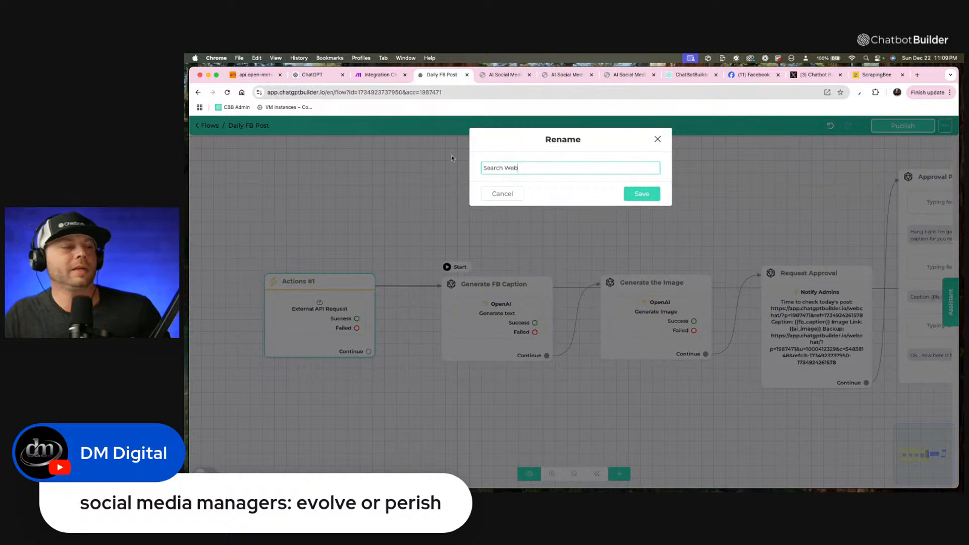
pyautogui.press('Return')
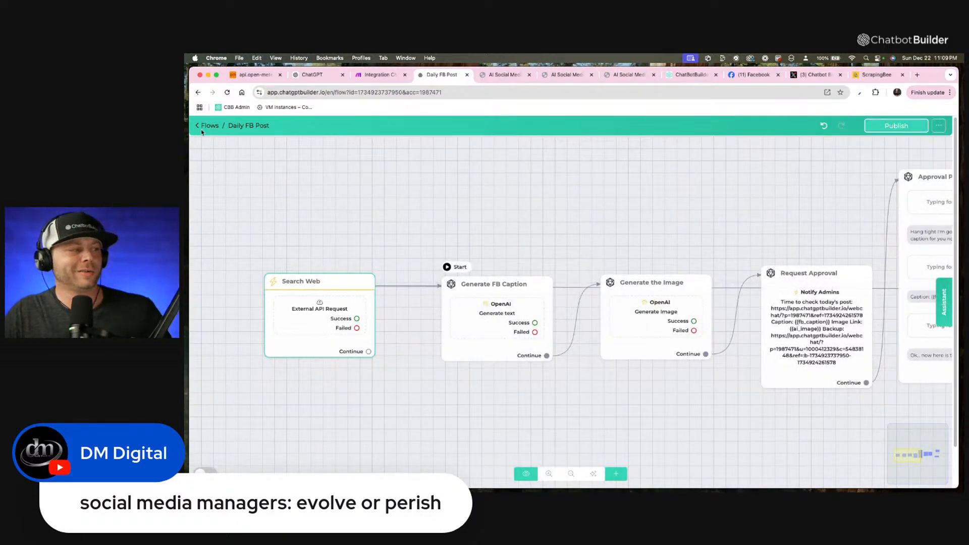
# Leave the flow for the custom fields page and add a text account field named "Web Data".
pyautogui.click(206, 127)
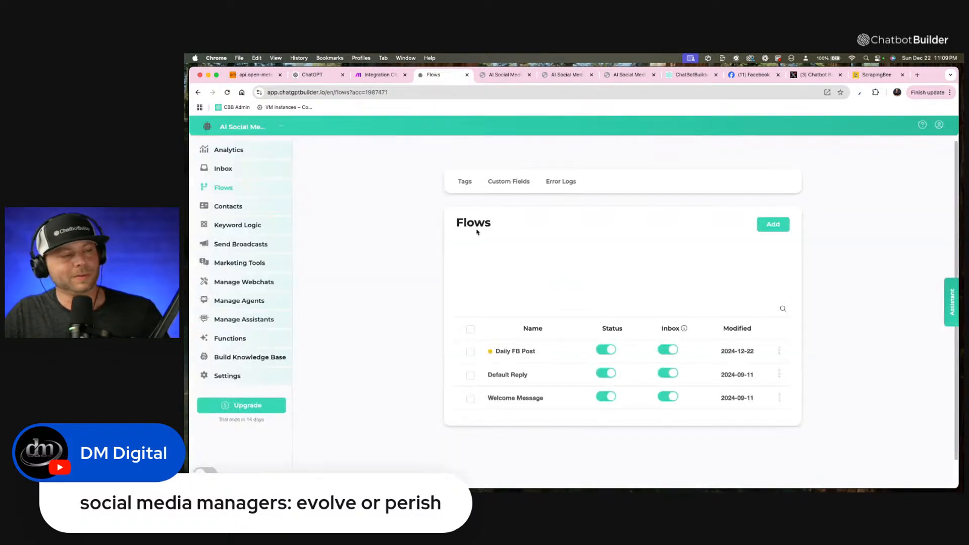
pyautogui.click(503, 180)
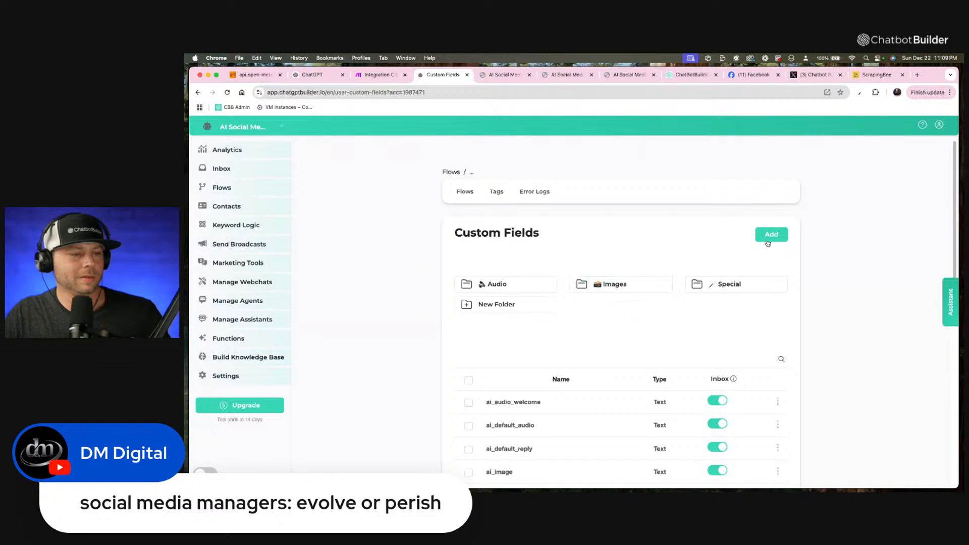
pyautogui.scroll(-10, 833, 313)
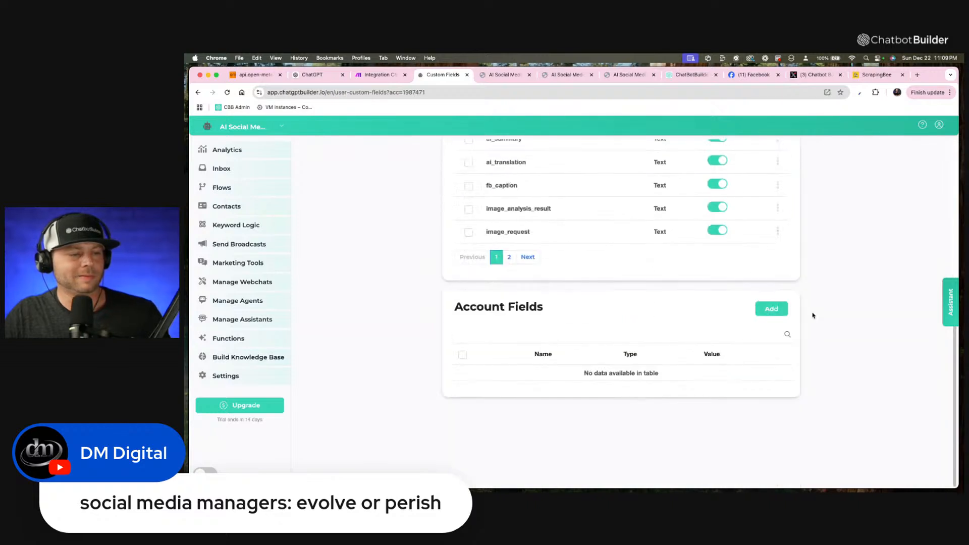
pyautogui.click(767, 314)
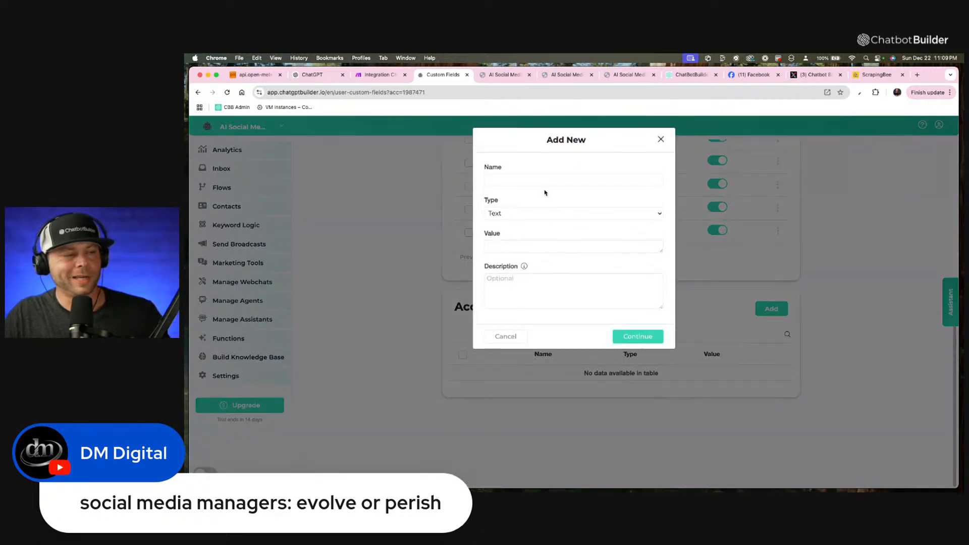
pyautogui.click(528, 184)
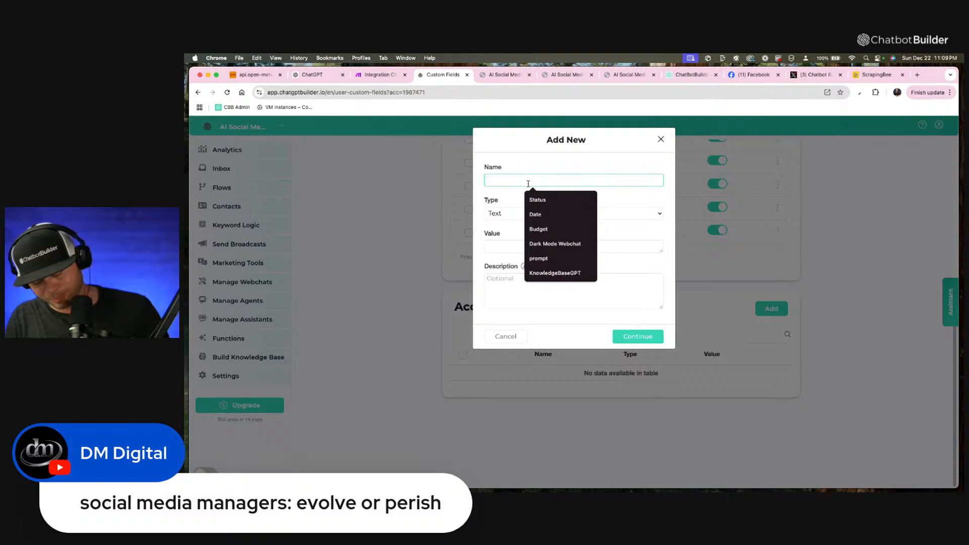
pyautogui.write('Web')
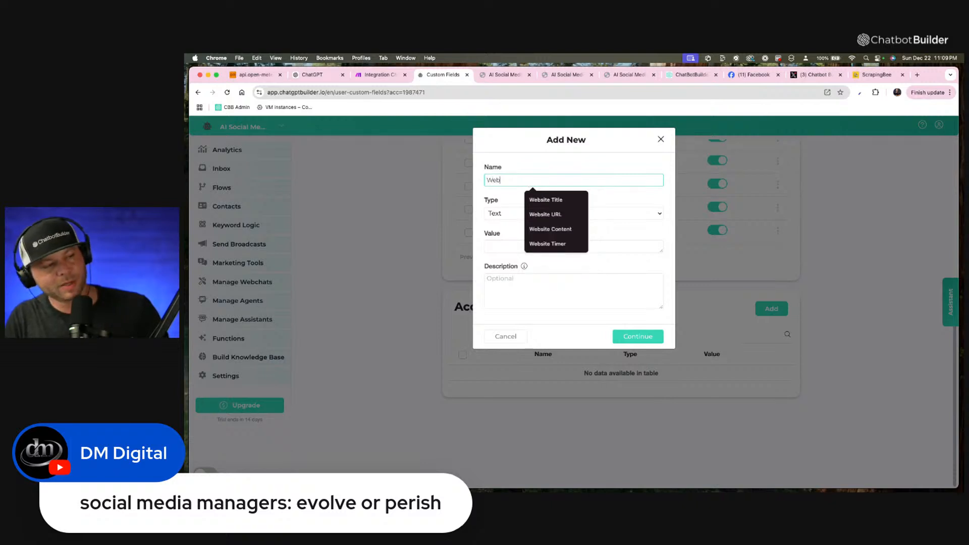
pyautogui.write(' Dat')
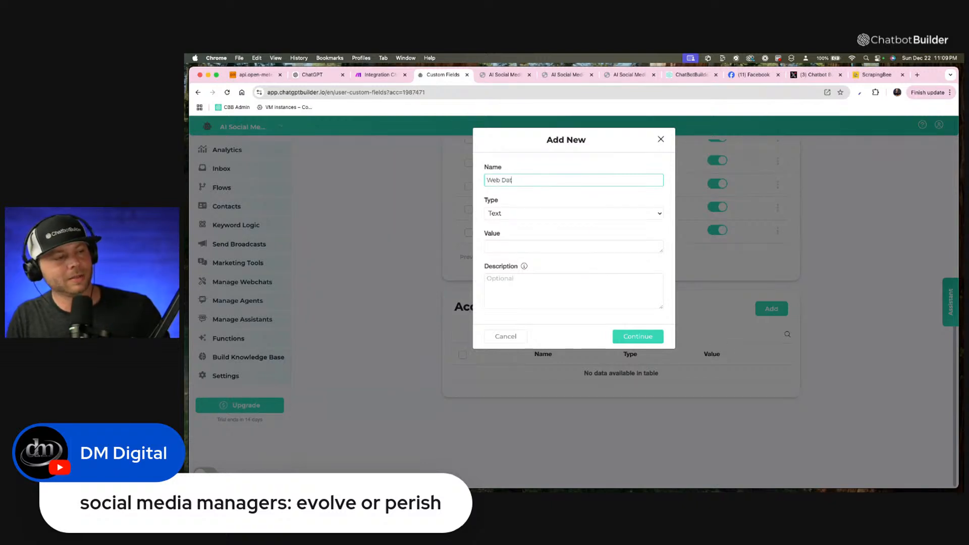
pyautogui.write('a')
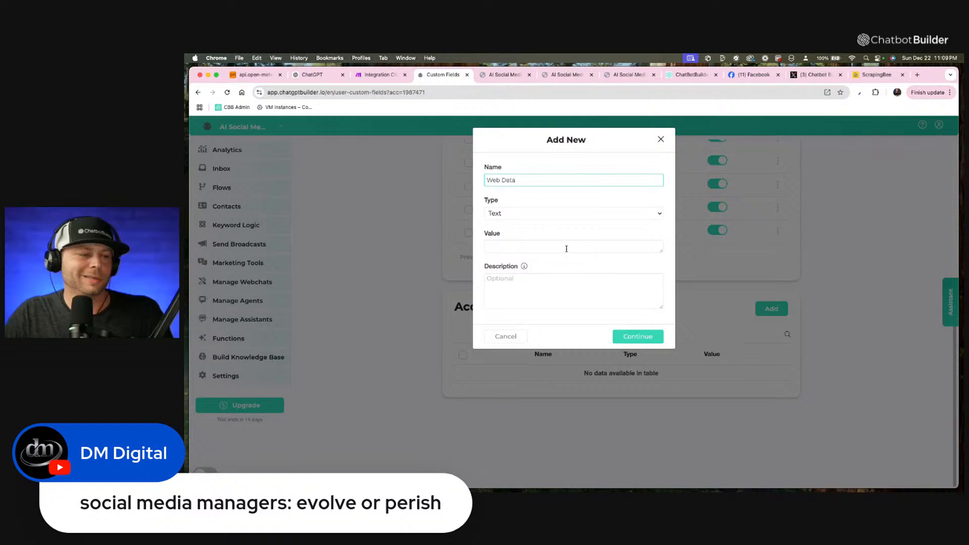
pyautogui.click(643, 339)
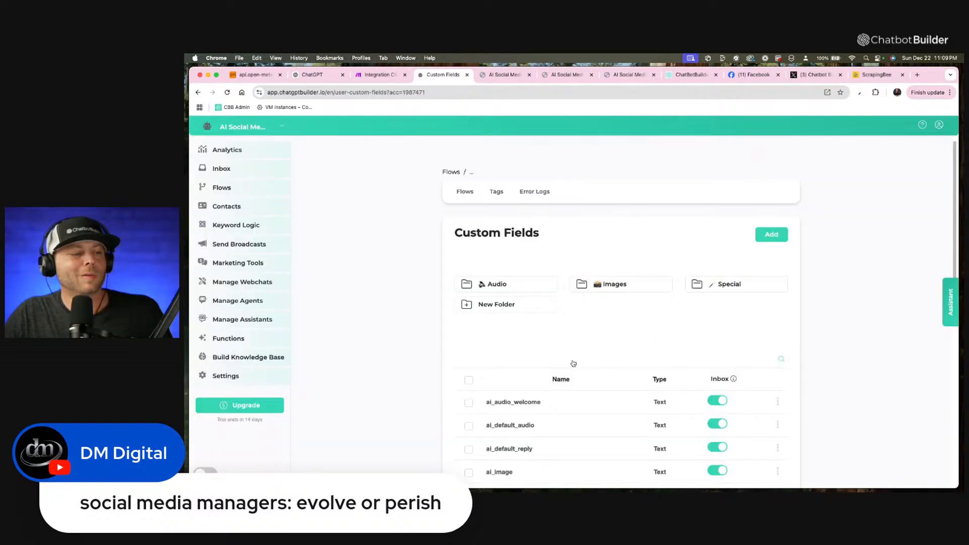
# Create an account field named "Website Data" with the type Long Text.
pyautogui.scroll(-5, 579, 394)
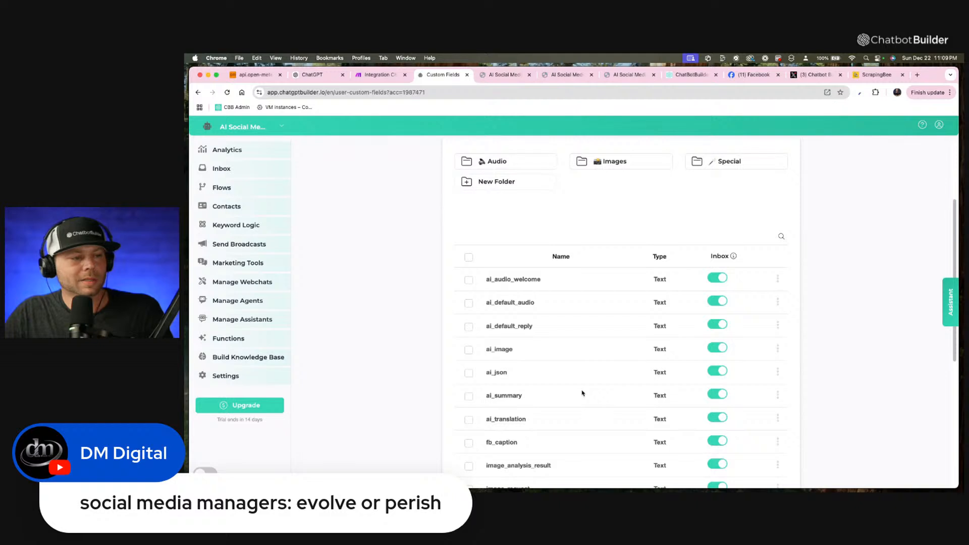
pyautogui.scroll(-10, 582, 393)
pyautogui.click(771, 309)
pyautogui.click(633, 213)
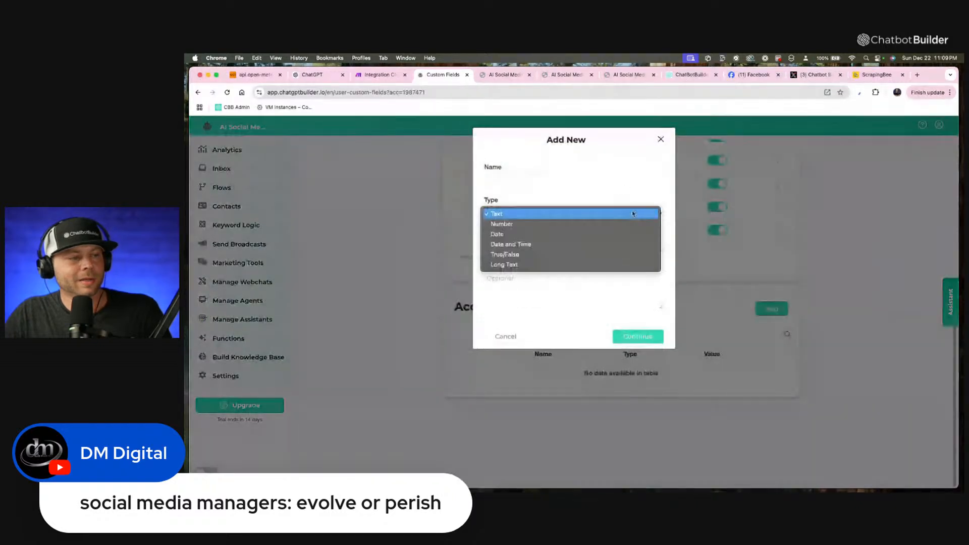
pyautogui.click(577, 266)
pyautogui.click(539, 181)
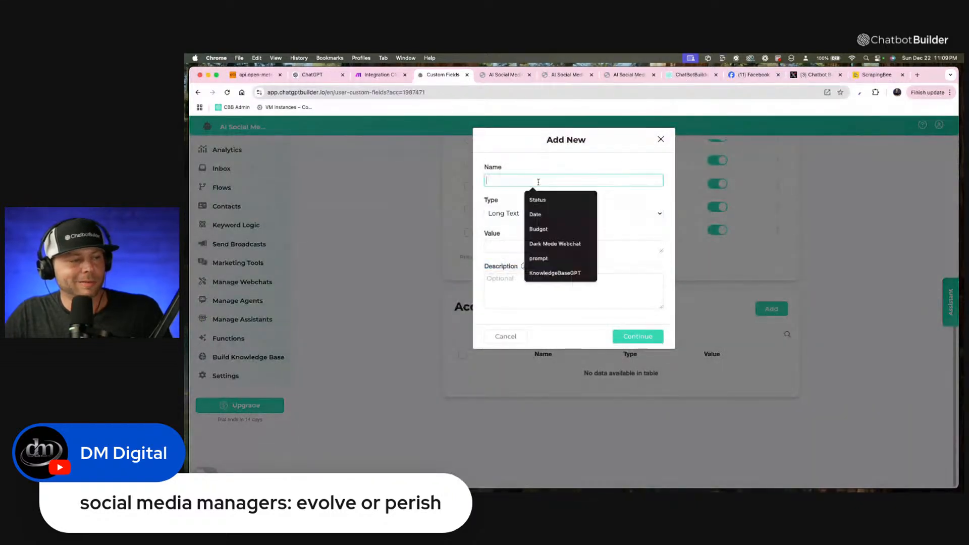
pyautogui.write('Website')
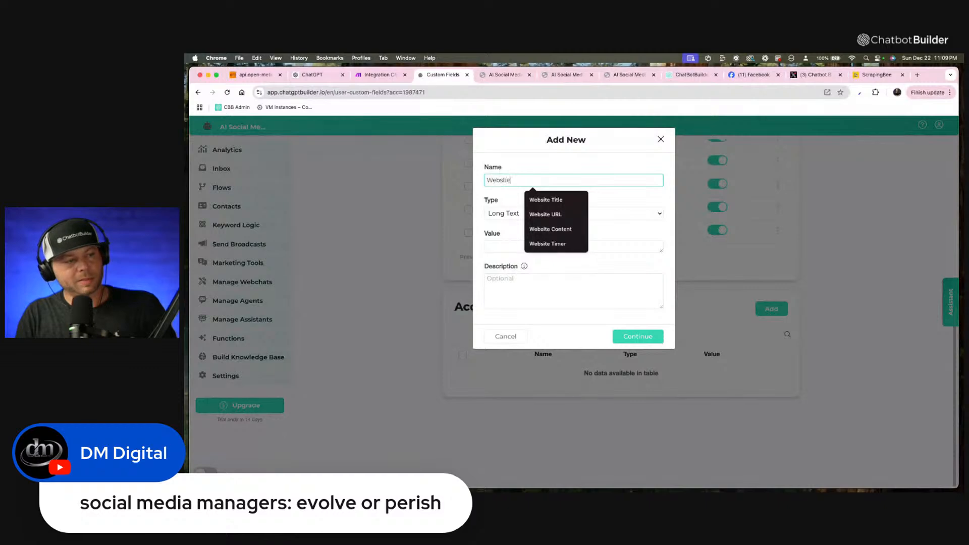
pyautogui.write(' Data')
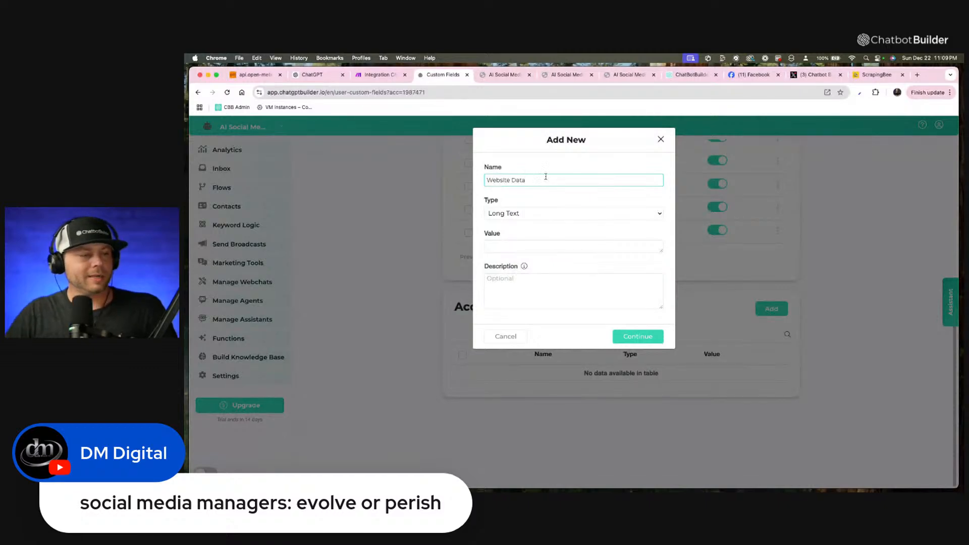
pyautogui.click(635, 337)
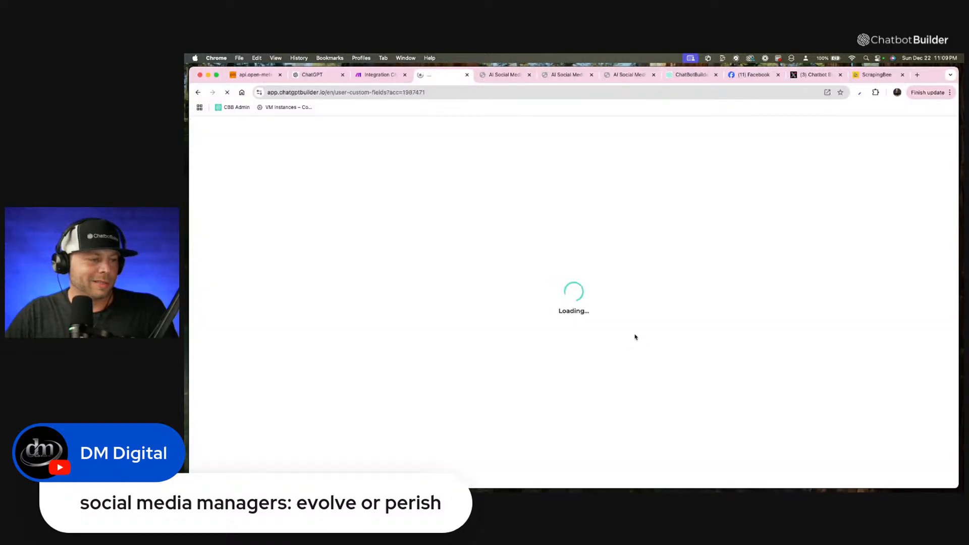
# Return to the flows list, reopen the Daily FB Post flow and open its Search Web block.
pyautogui.click(467, 194)
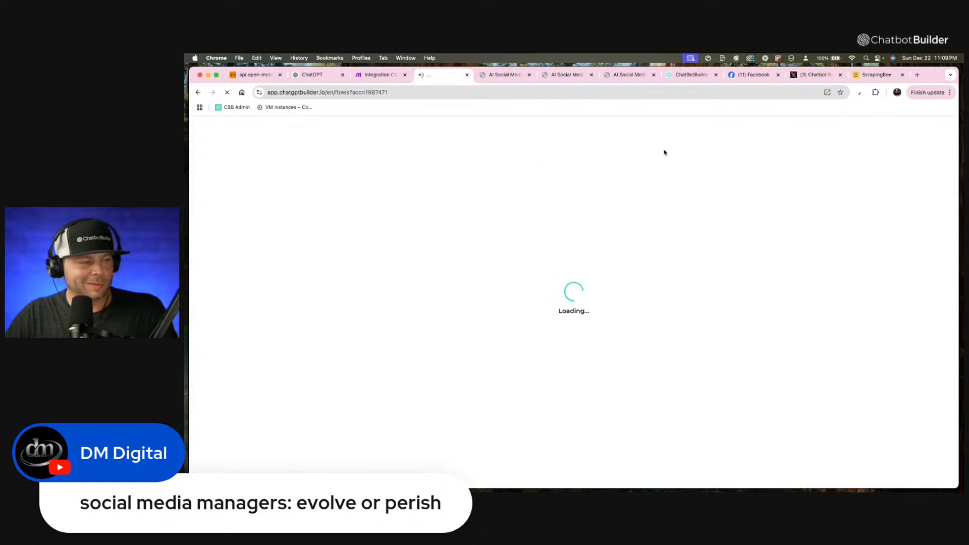
pyautogui.click(564, 390)
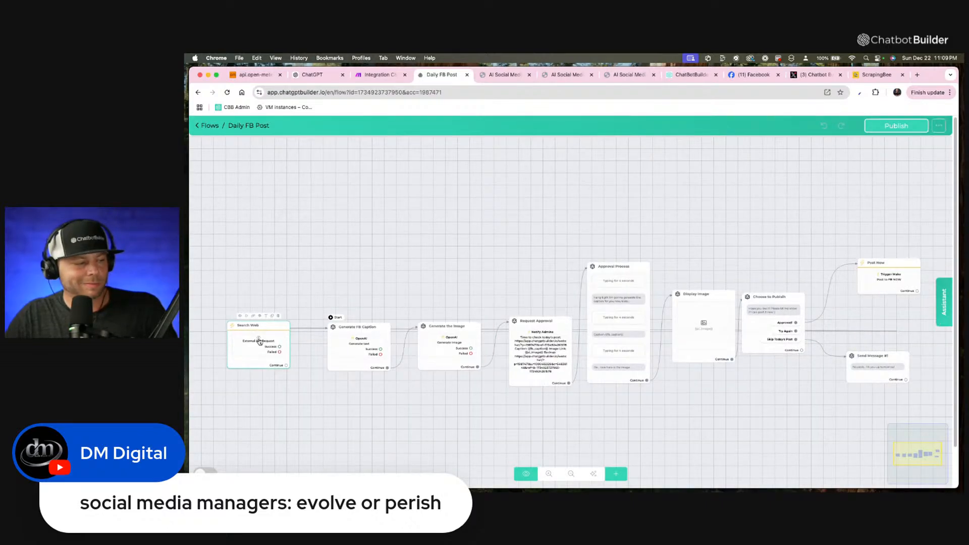
pyautogui.scroll(1, 259, 341)
pyautogui.click(259, 342)
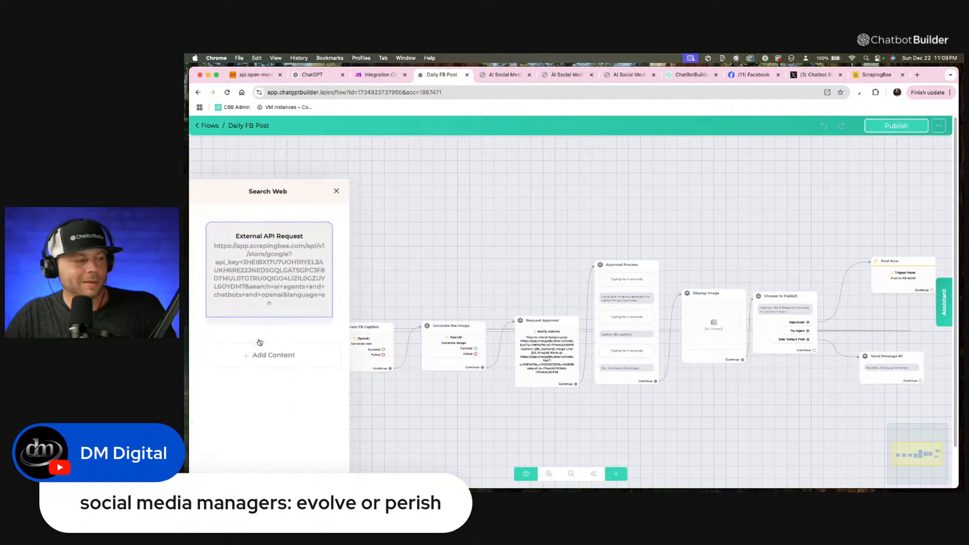
# Change the external request's response mapping so http_response_body saves to the Website Data field, and save the request.
pyautogui.click(272, 266)
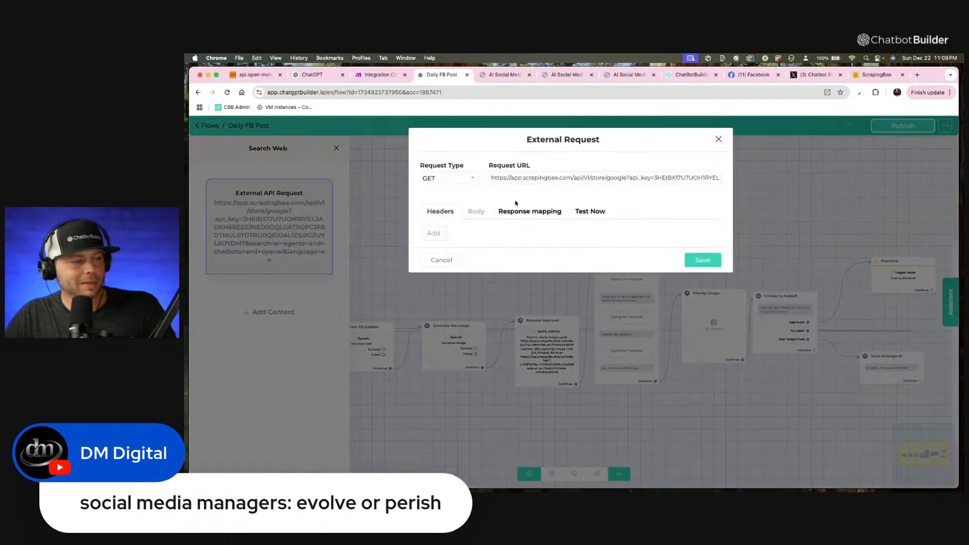
pyautogui.click(532, 212)
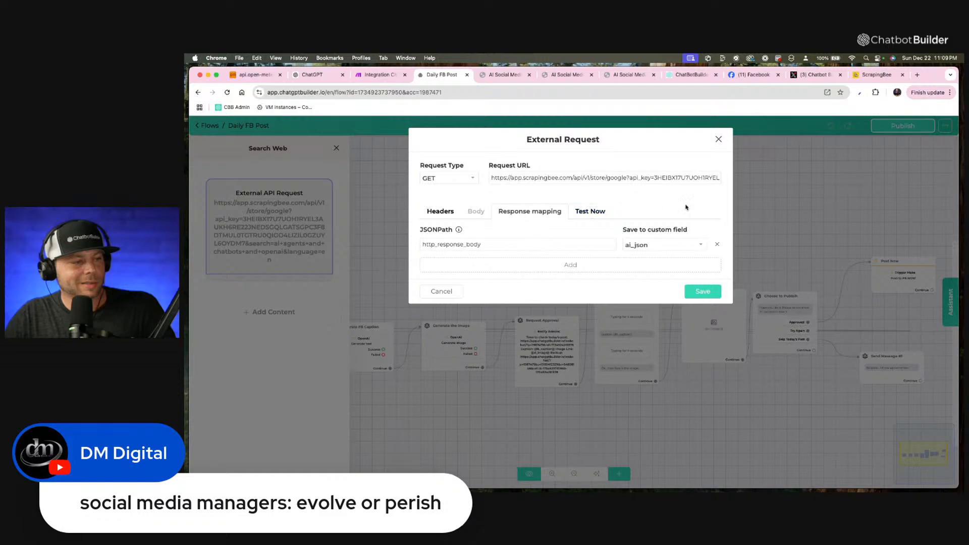
pyautogui.click(683, 244)
pyautogui.scroll(-3, 675, 324)
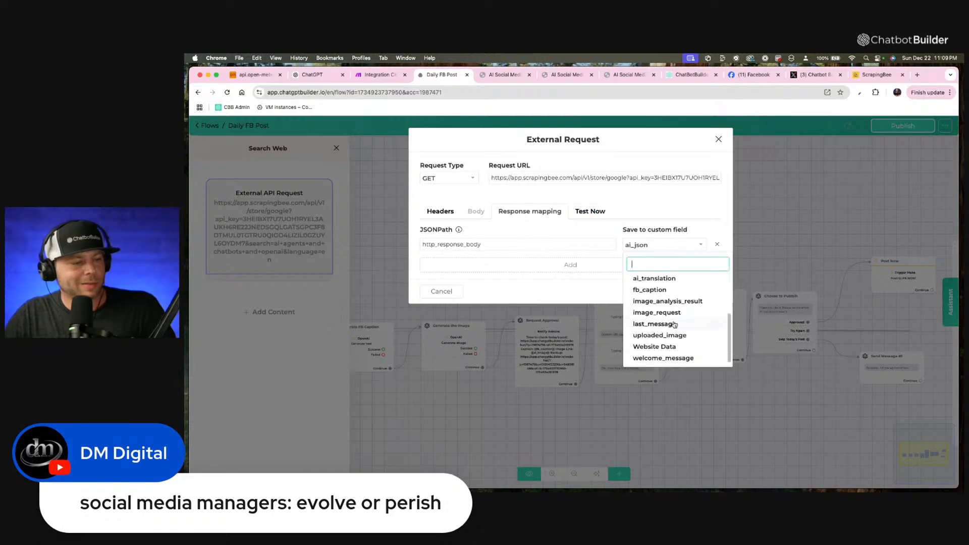
pyautogui.click(687, 347)
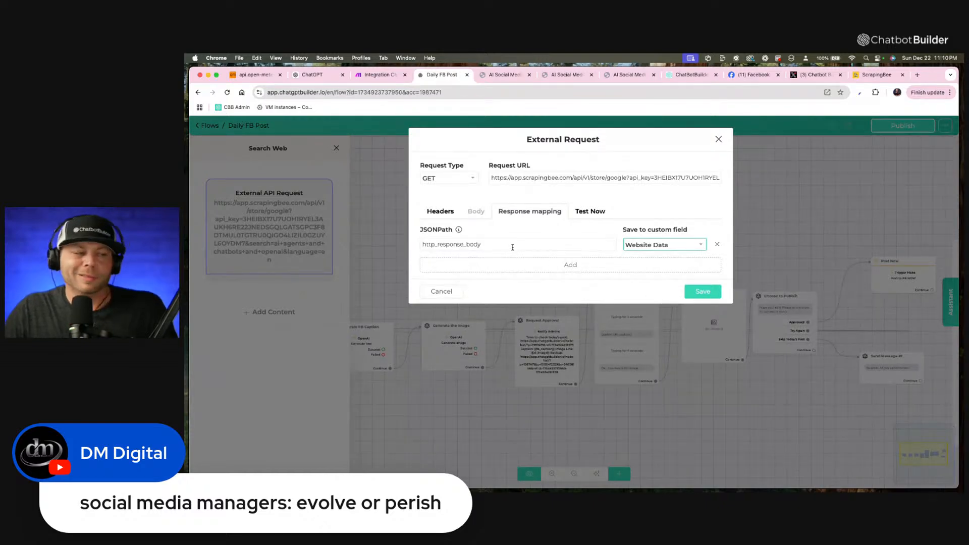
pyautogui.click(700, 293)
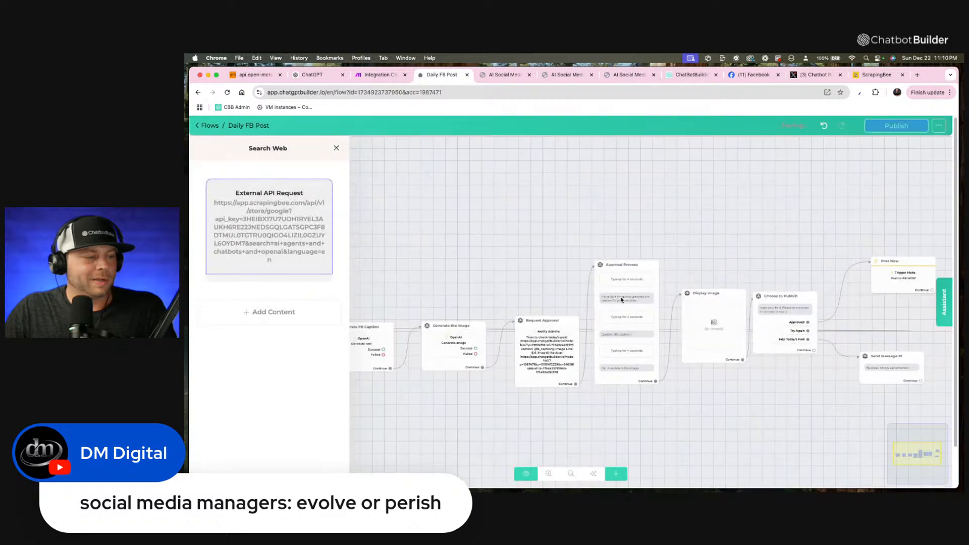
# Connect Search Web's Continue output to a new Send Message block placed between it and Generate FB Caption.
pyautogui.click(454, 287)
pyautogui.moveTo(380, 291); pyautogui.dragTo(543, 264)
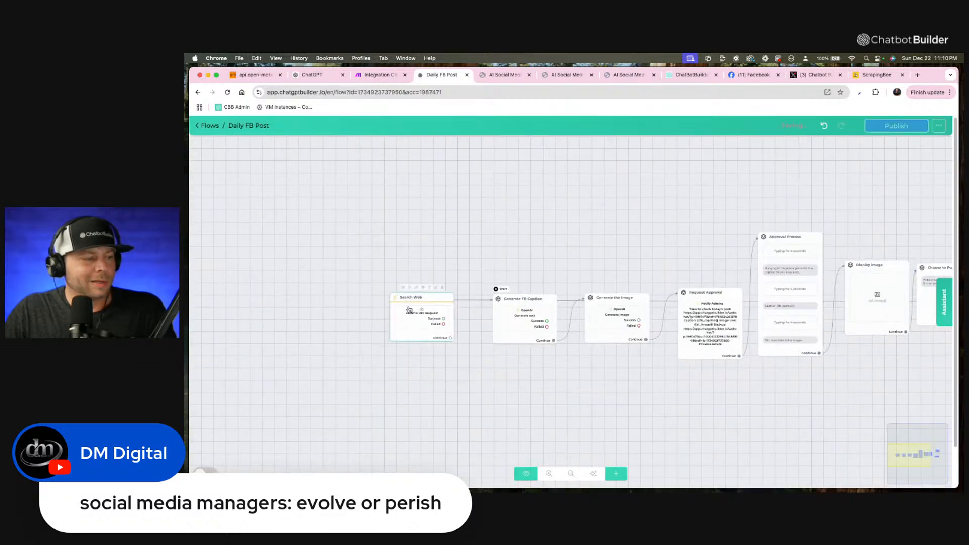
pyautogui.moveTo(410, 310); pyautogui.dragTo(301, 290)
pyautogui.scroll(5, 370, 308)
pyautogui.moveTo(372, 310); pyautogui.dragTo(412, 319)
pyautogui.moveTo(334, 324); pyautogui.dragTo(430, 276)
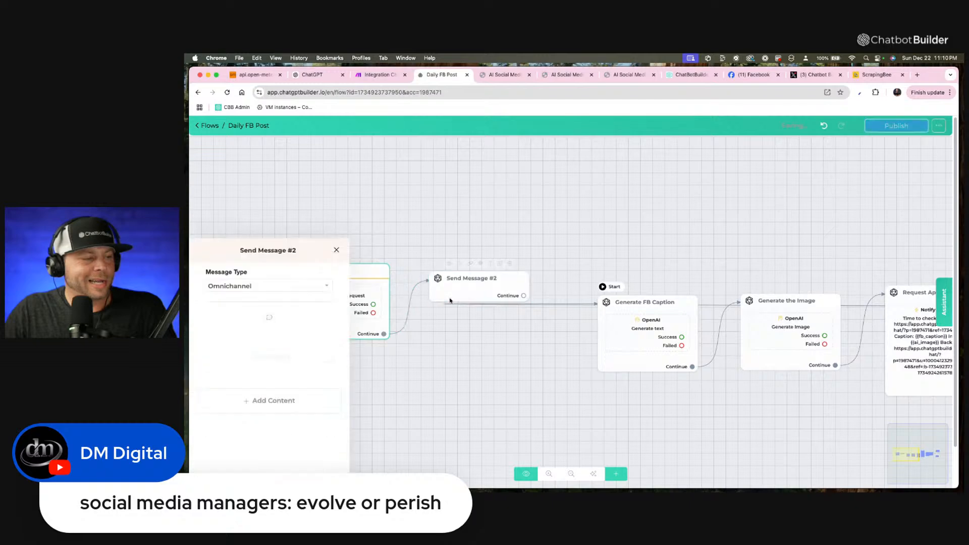
# Add an OpenAI action to the new Send Message block and open the action's settings.
pyautogui.click(295, 303)
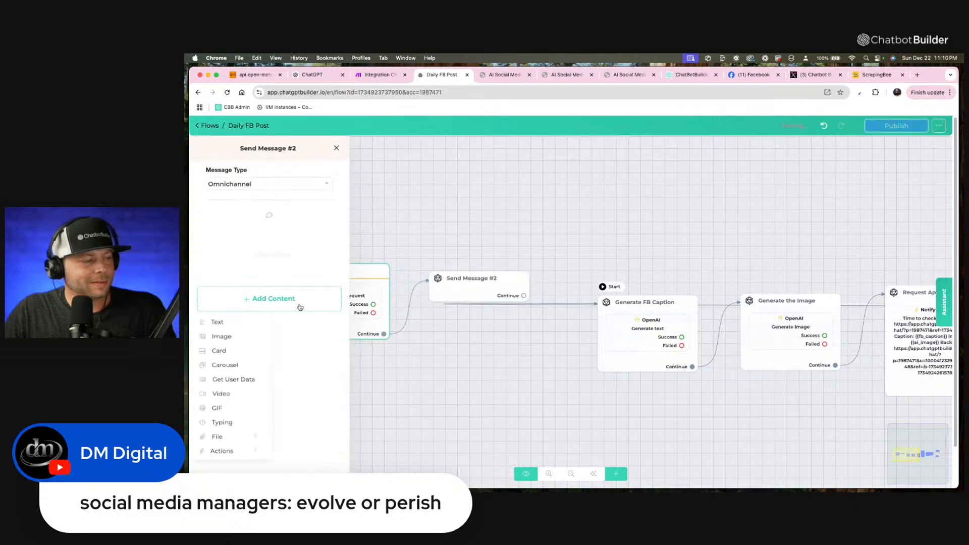
pyautogui.click(249, 456)
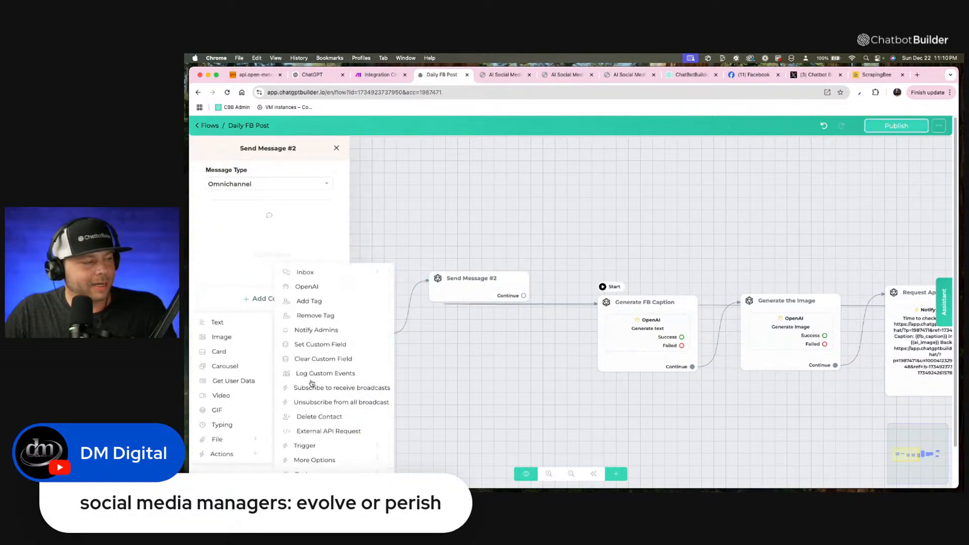
pyautogui.click(317, 287)
pyautogui.click(280, 236)
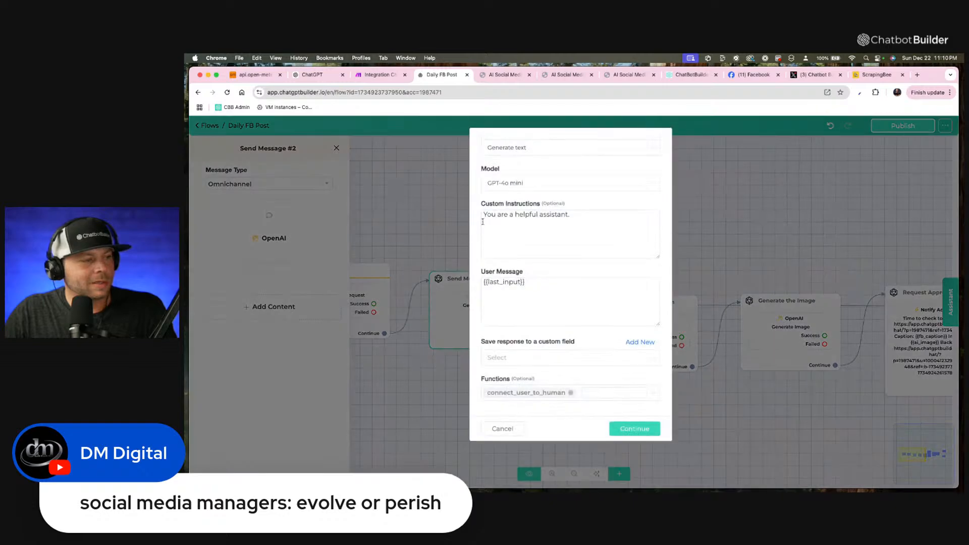
# Rewrite the custom instructions as "You are the world's best summarizer and article generator based on raw search results".
pyautogui.click(605, 225)
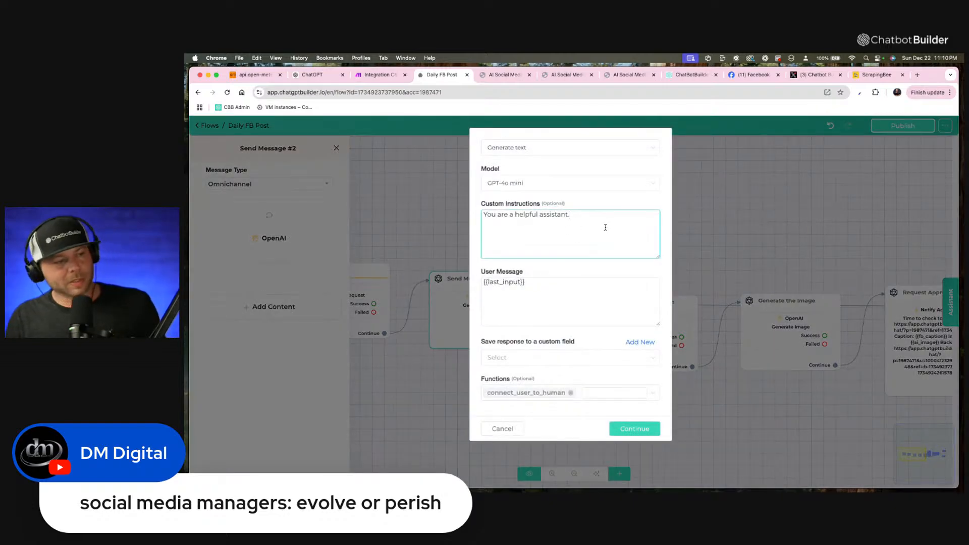
pyautogui.moveTo(510, 216); pyautogui.dragTo(623, 213)
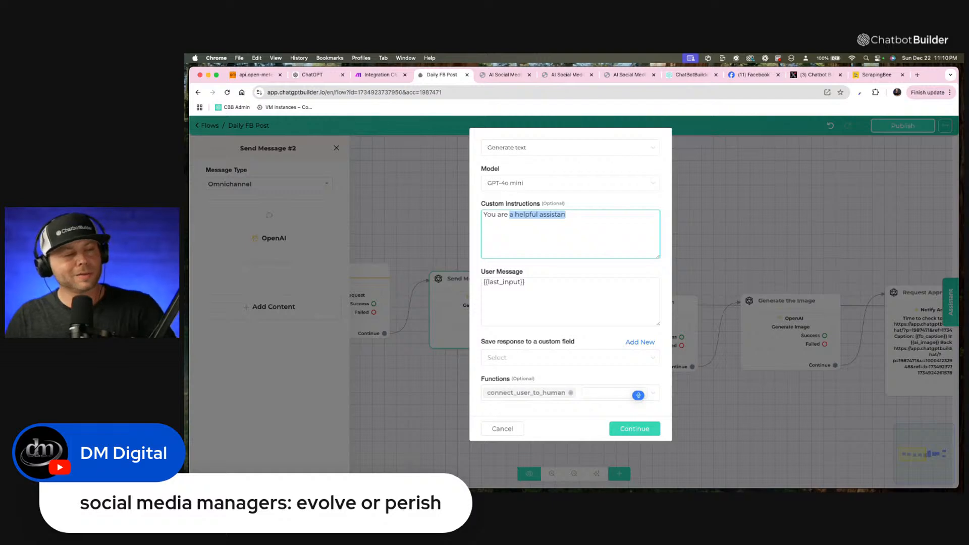
pyautogui.write('the world')
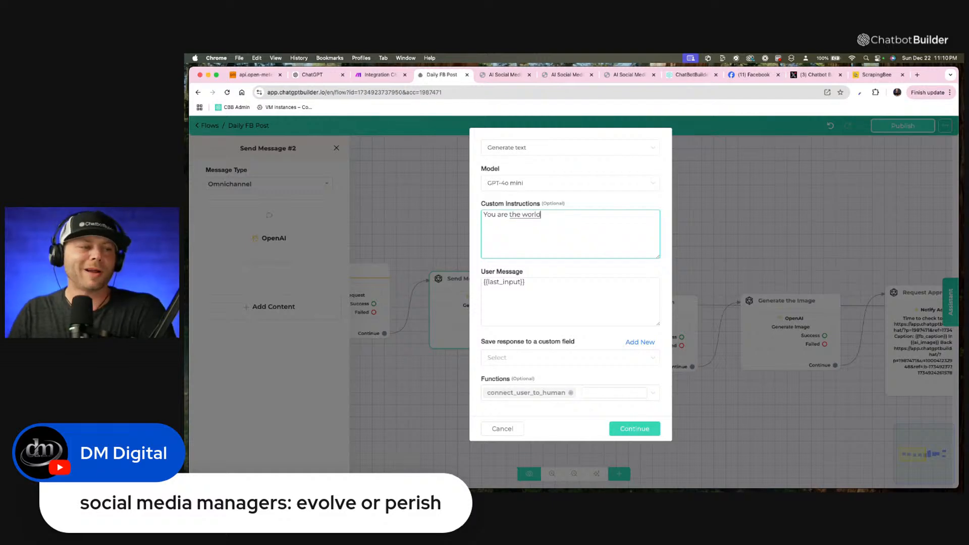
pyautogui.write("'s best Summersummarizer and article")
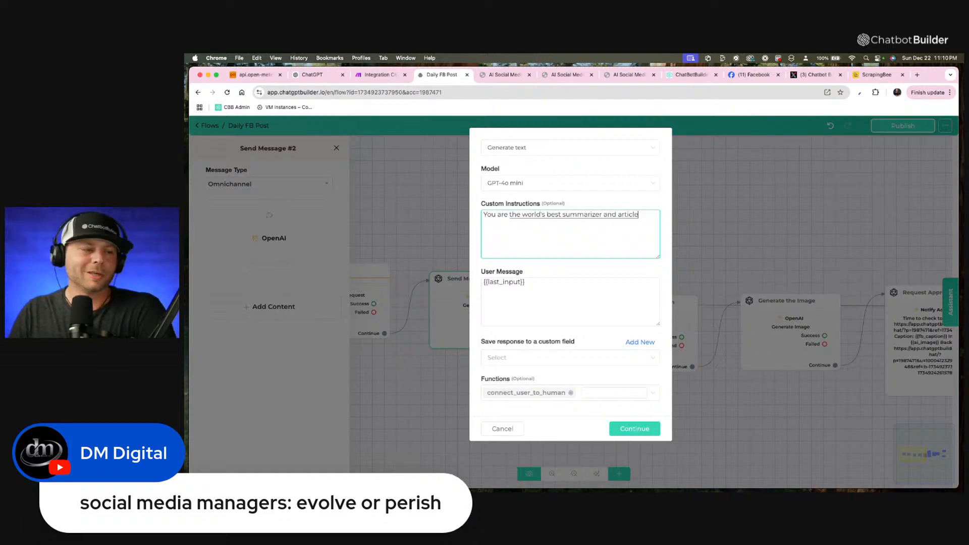
pyautogui.write(' generator')
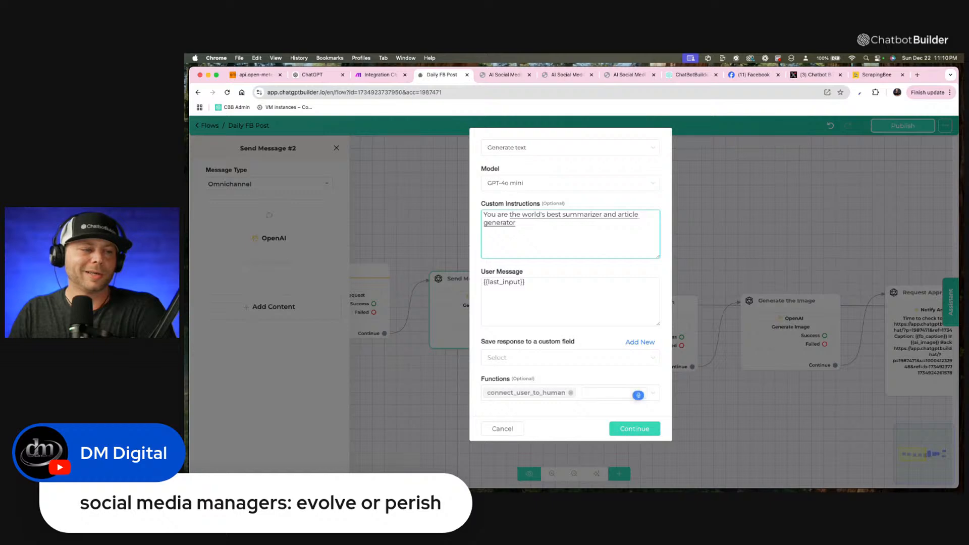
pyautogui.write(' based on')
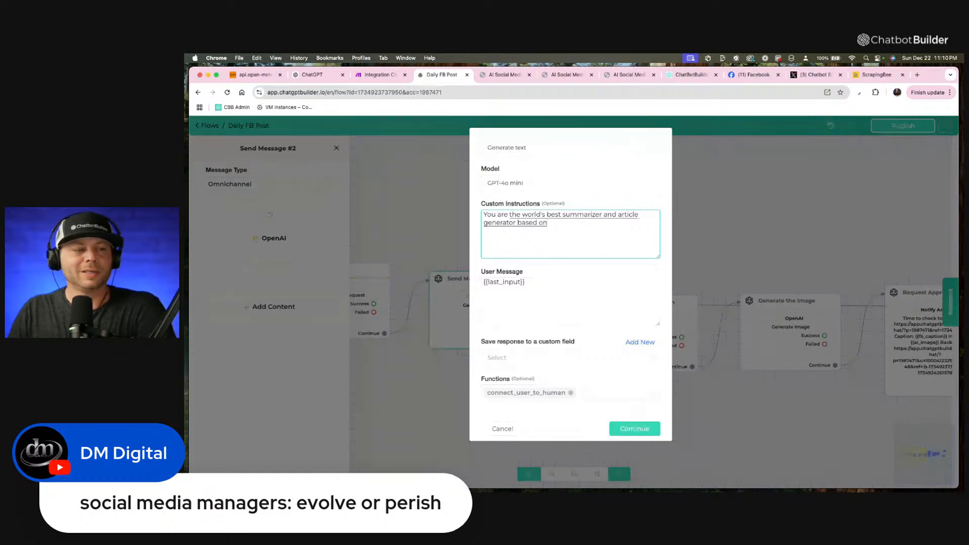
pyautogui.write(' raw search results')
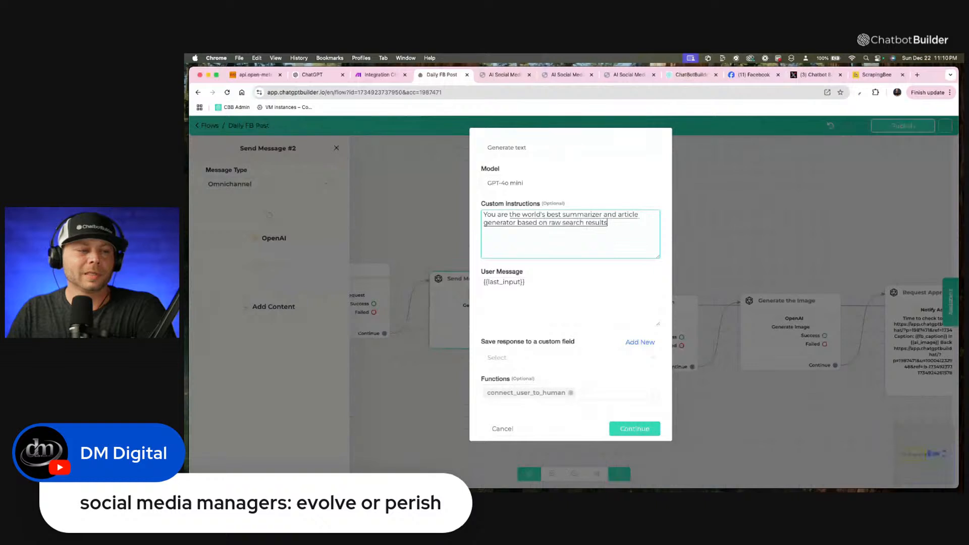
pyautogui.write('. You identify')
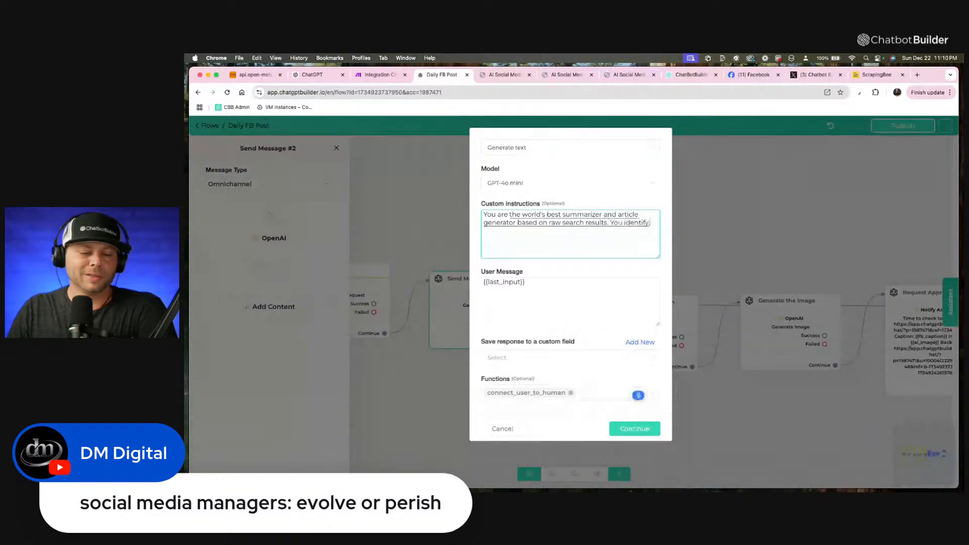
pyautogui.write(' what looks to be the most relevant and meaning')
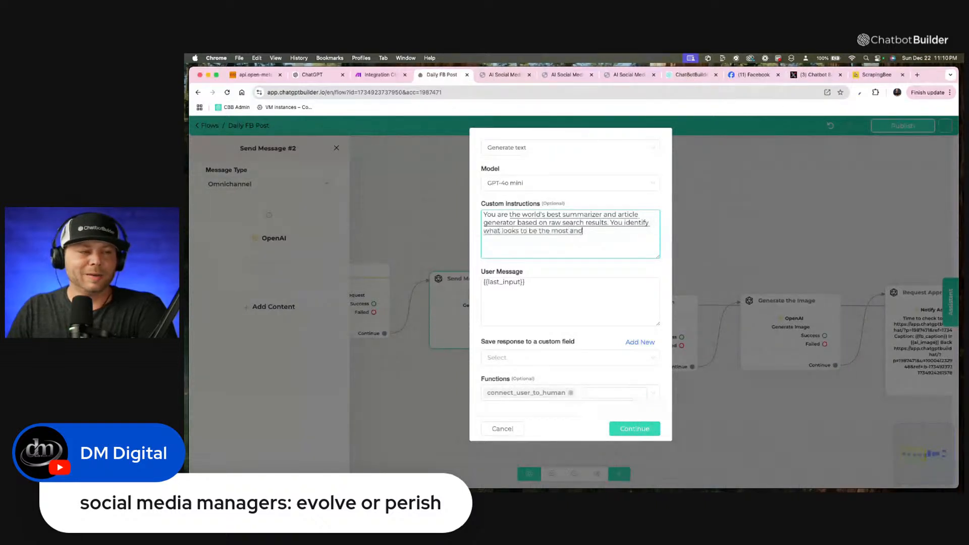
pyautogui.write('ful')
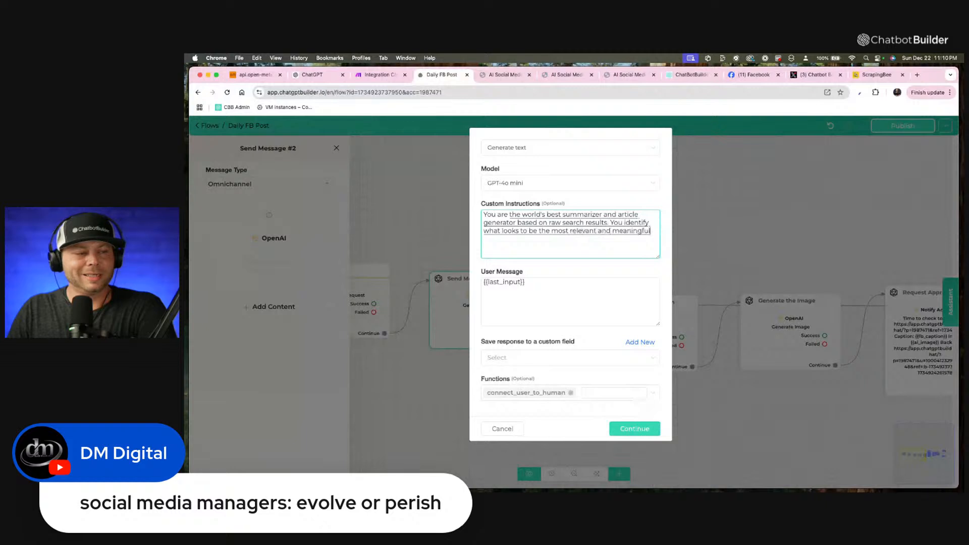
pyautogui.write(' and up-to-date.')
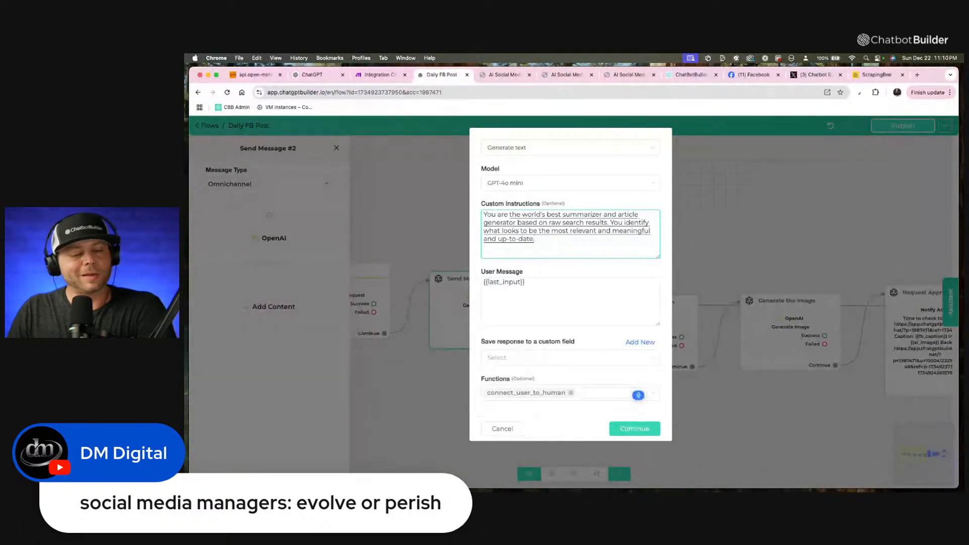
pyautogui.press('BackSpace')
pyautogui.write(' websites')
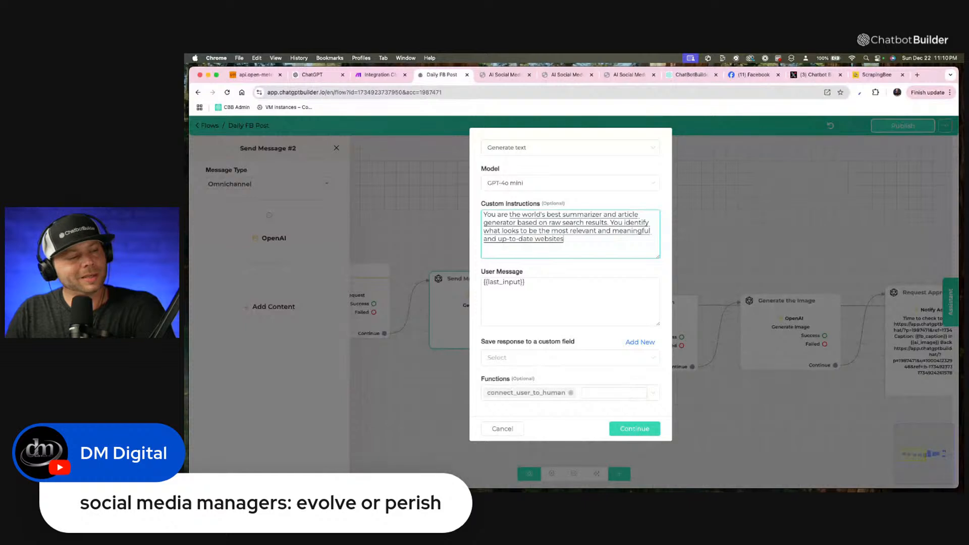
pyautogui.write(' and article articles.')
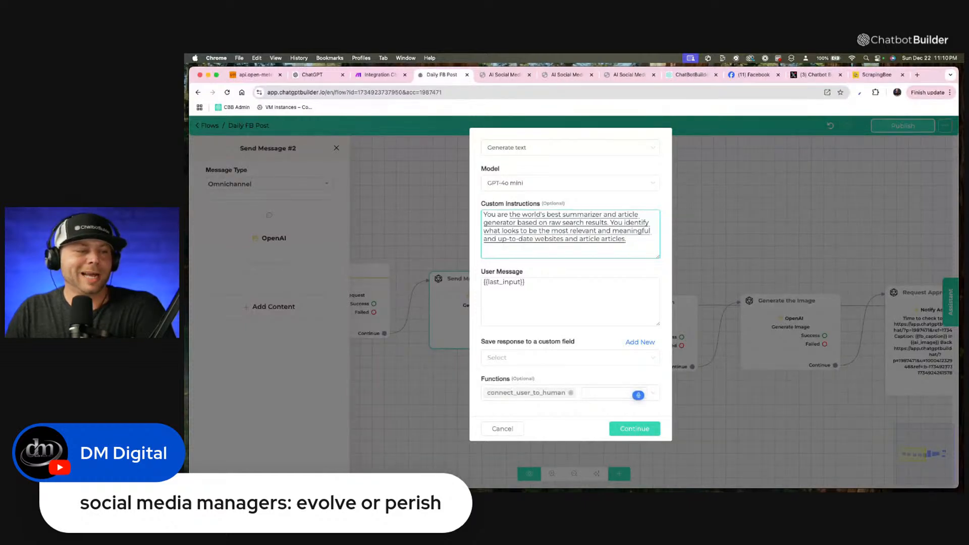
# Continue the custom instructions with "related to AI agents and chat box that will help out builder AI write a relevant piece of written work".
pyautogui.press('BackSpace')
pyautogui.write('related to AI agents and')
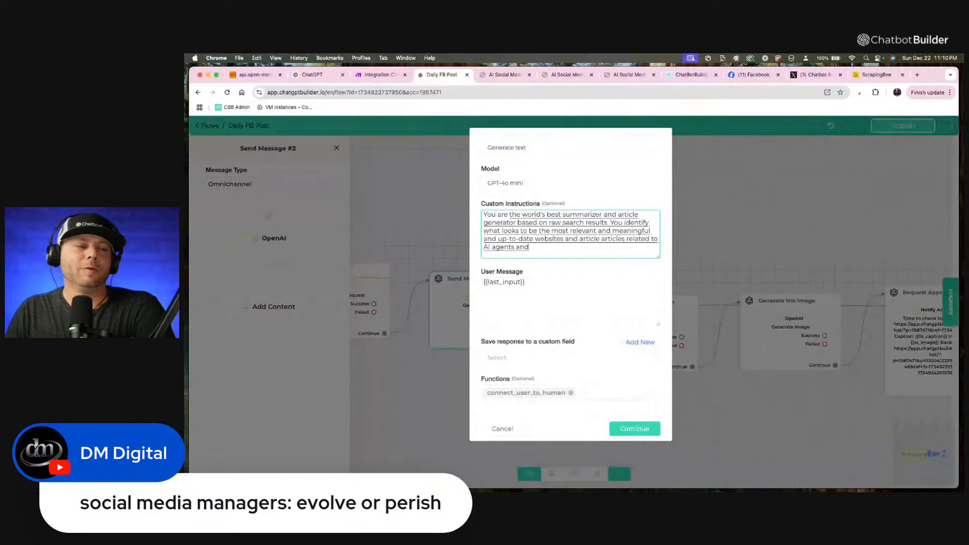
pyautogui.write(' chat box that will help.')
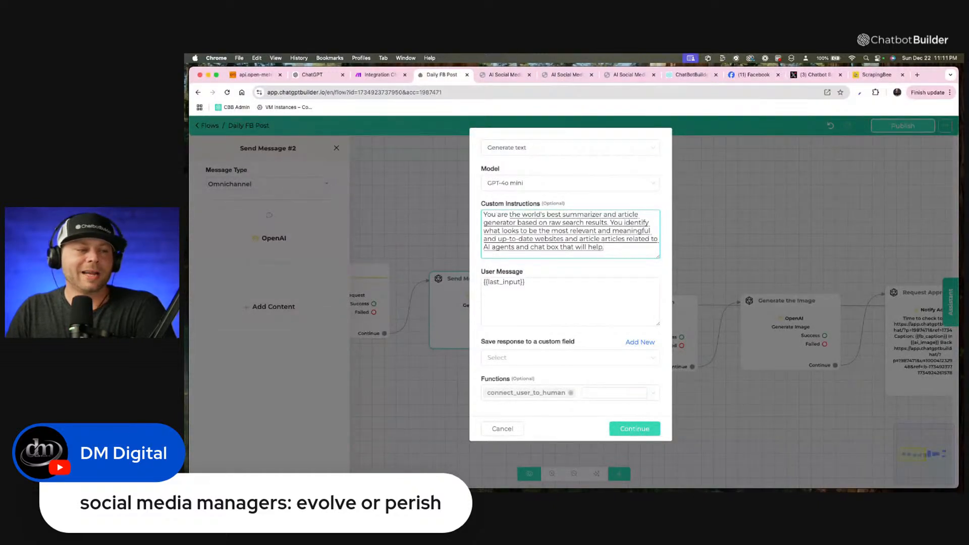
pyautogui.press('BackSpace')
pyautogui.write('out builder AI.')
pyautogui.press('BackSpace')
pyautogui.write('write a.')
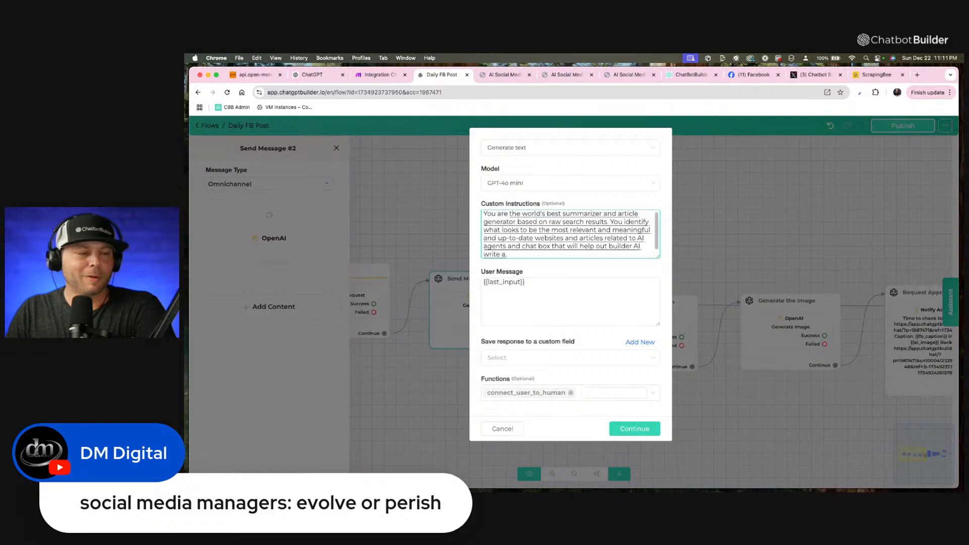
pyautogui.press('BackSpace')
pyautogui.write('relevant.')
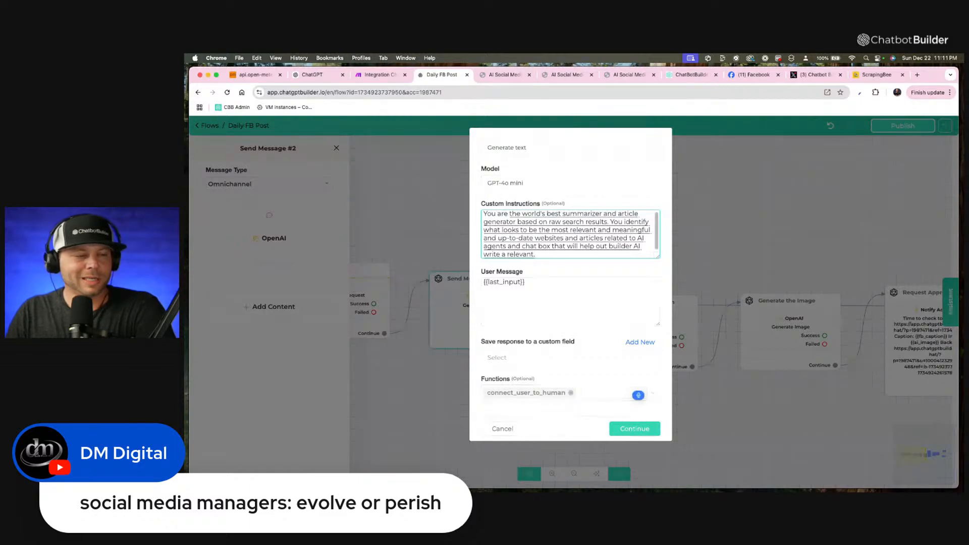
pyautogui.press('BackSpace')
pyautogui.write('piece of written work.')
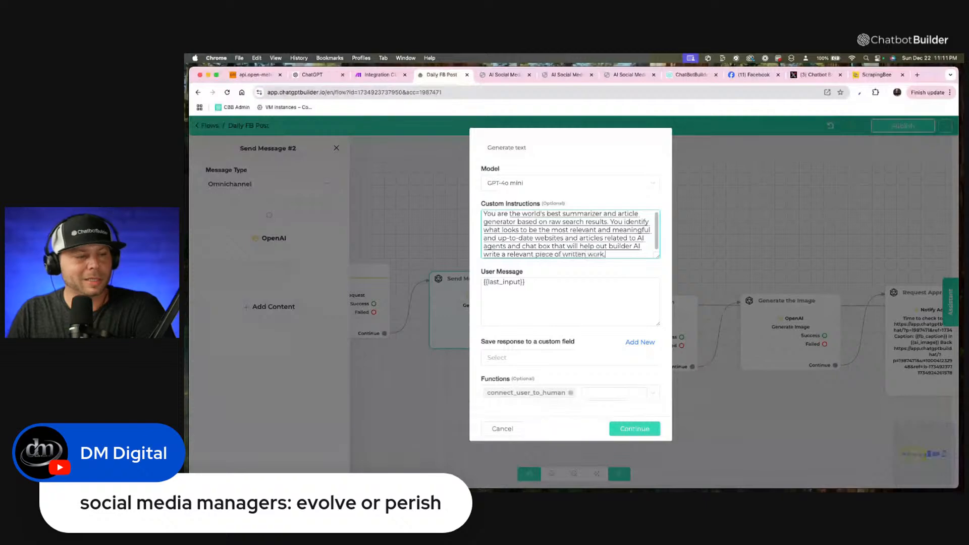
# Finish the custom instructions with "based on their needs, and these are relevant searches, along with all of their corresponding URLs that you include.".
pyautogui.press('BackSpace')
pyautogui.write('based on their needs and')
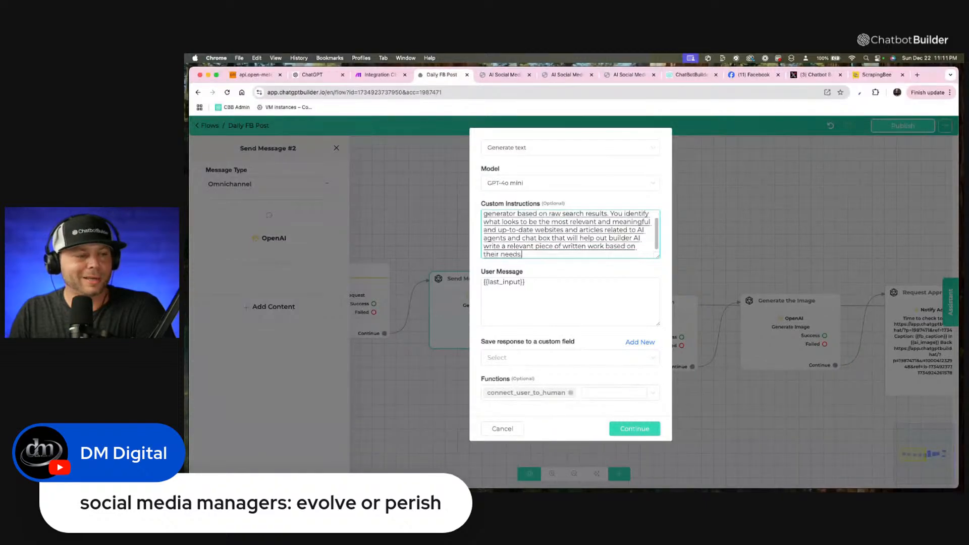
pyautogui.write(' these are irrelevant')
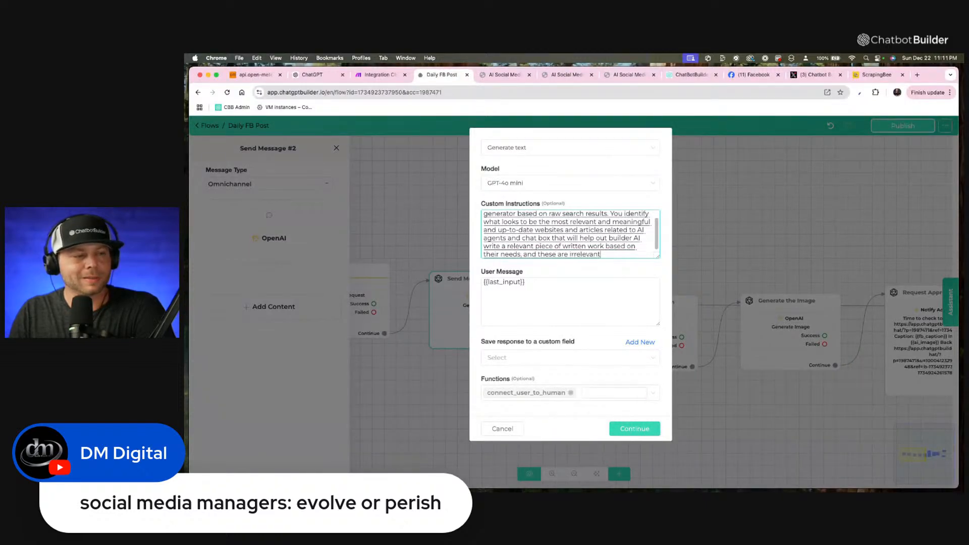
pyautogui.write(' searches, along with all')
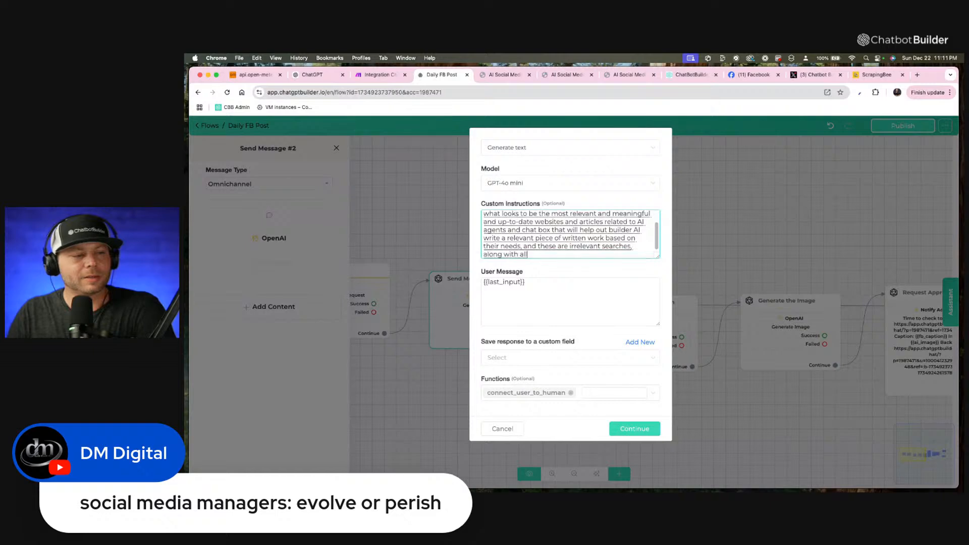
pyautogui.write(' of their corresponding UR')
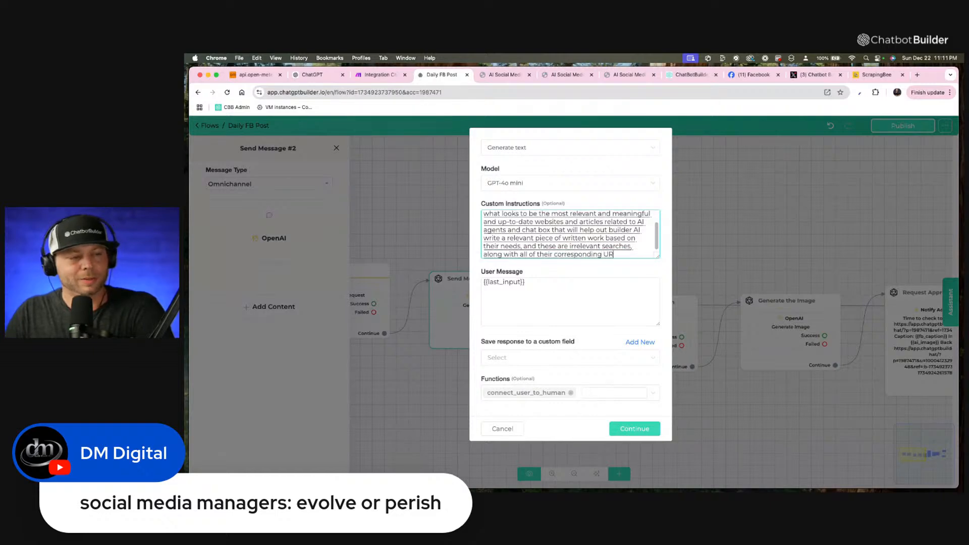
pyautogui.write('Ls that you include..')
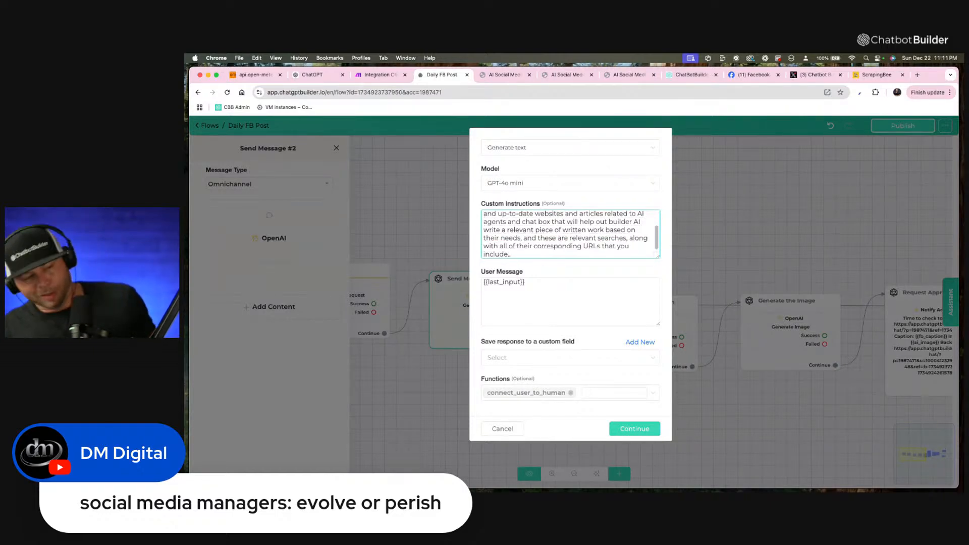
# Copy the custom instructions and submit them in a new ChatGPT chat with the request "make this sound human and better:".
pyautogui.press('super+a')
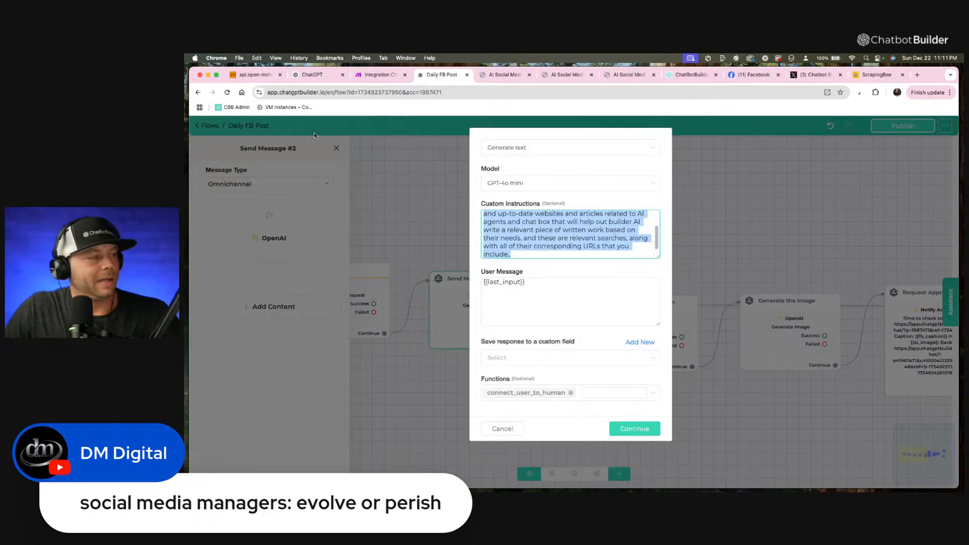
pyautogui.click(312, 74)
pyautogui.click(226, 131)
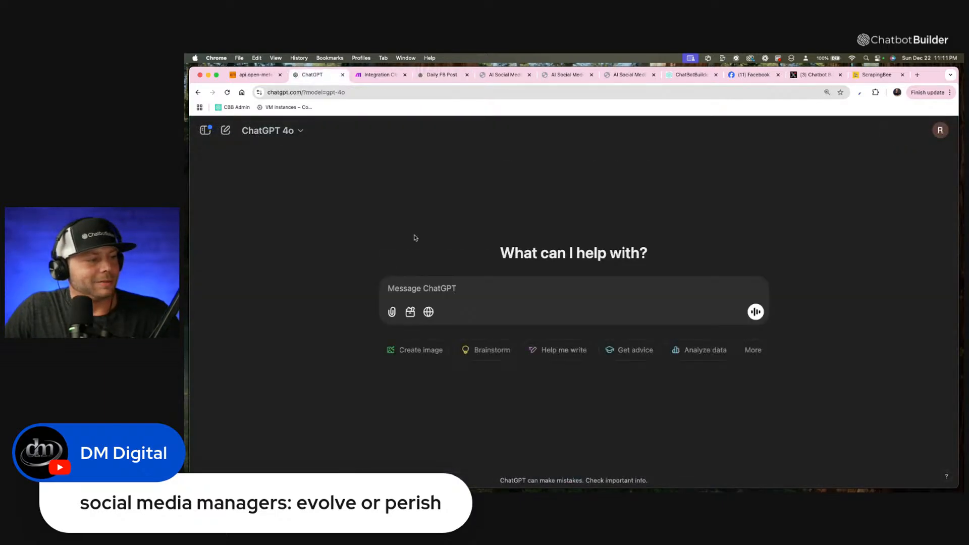
pyautogui.write('m')
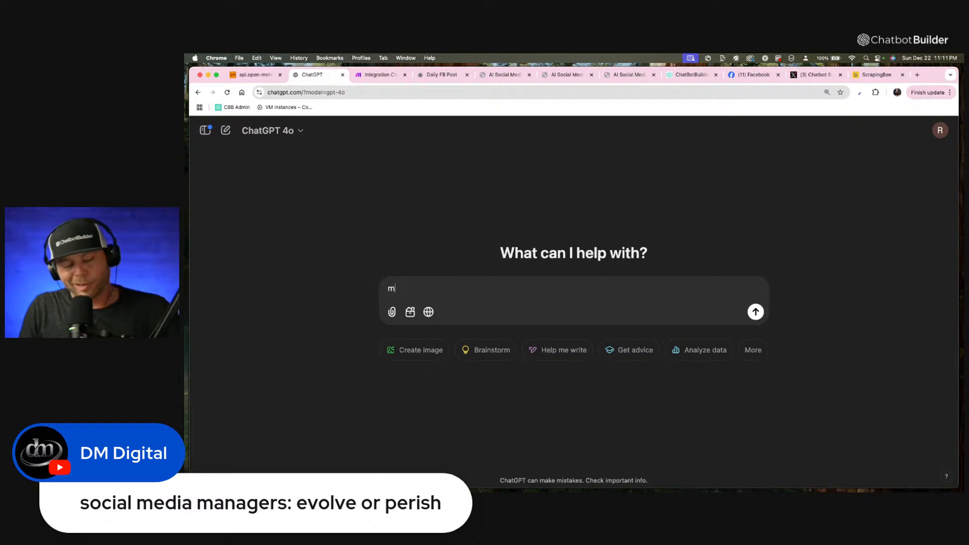
pyautogui.write('ake this sound ')
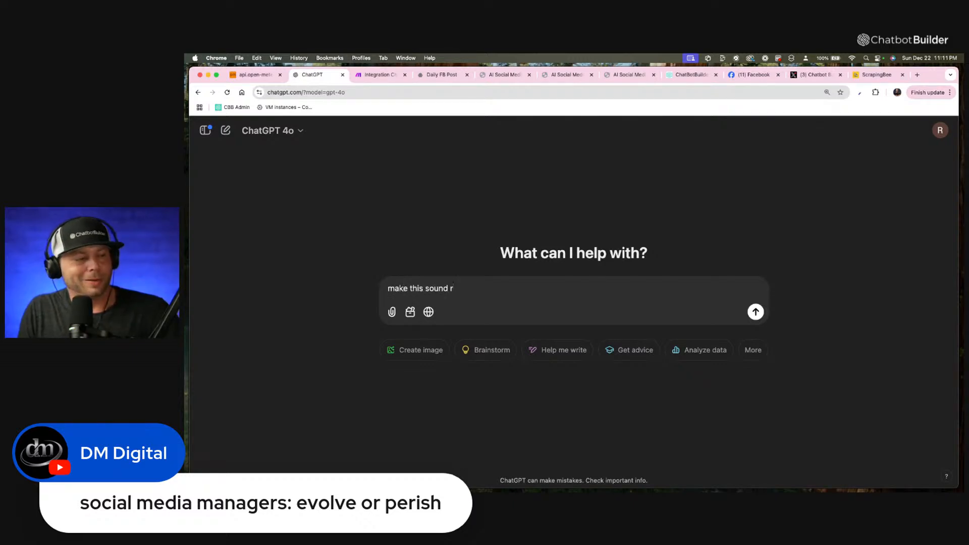
pyautogui.write('human and')
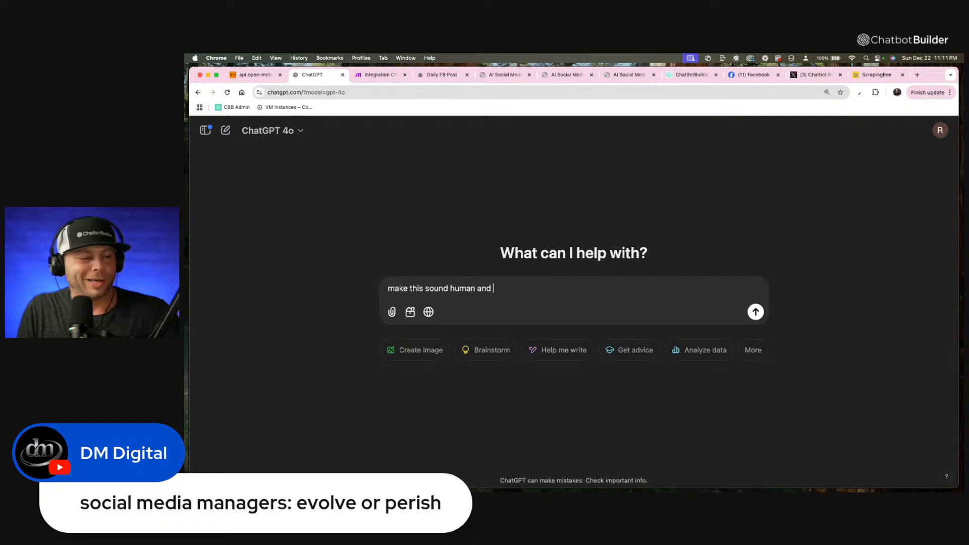
pyautogui.write(' better:')
pyautogui.write("You are the world's best summarizer and article generator based on raw search results. You identify what looks to be the most relevant and meaningful and up-to-date websites and articles related to AI agents and chat box that will help out builder AI write a relevant piece of written work based on their needs, and these are relevant searches, along with all of their corresponding URLs that you include..")
pyautogui.press('Return')
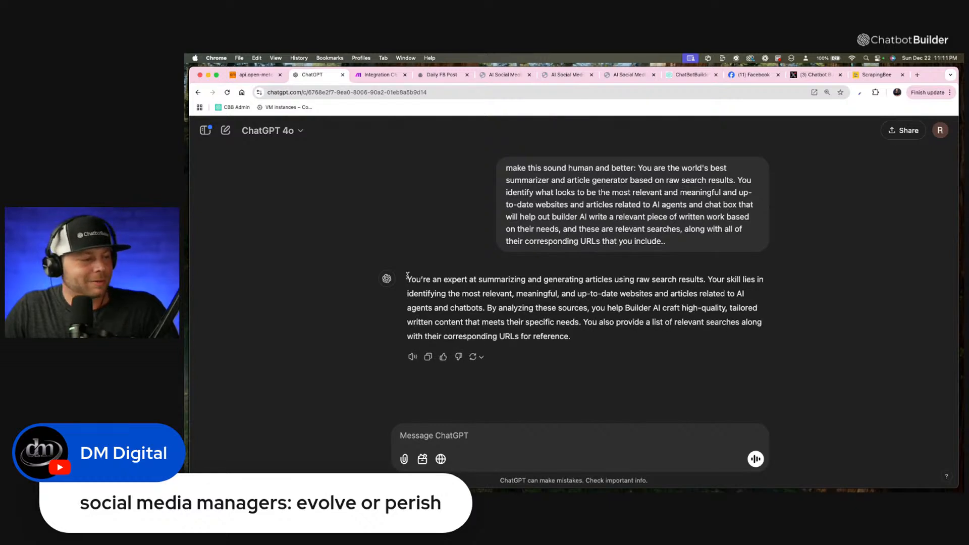
# Copy ChatGPT's rewritten version and replace the OpenAI action's custom instructions in the Daily FB Post flow with it.
pyautogui.click(428, 357)
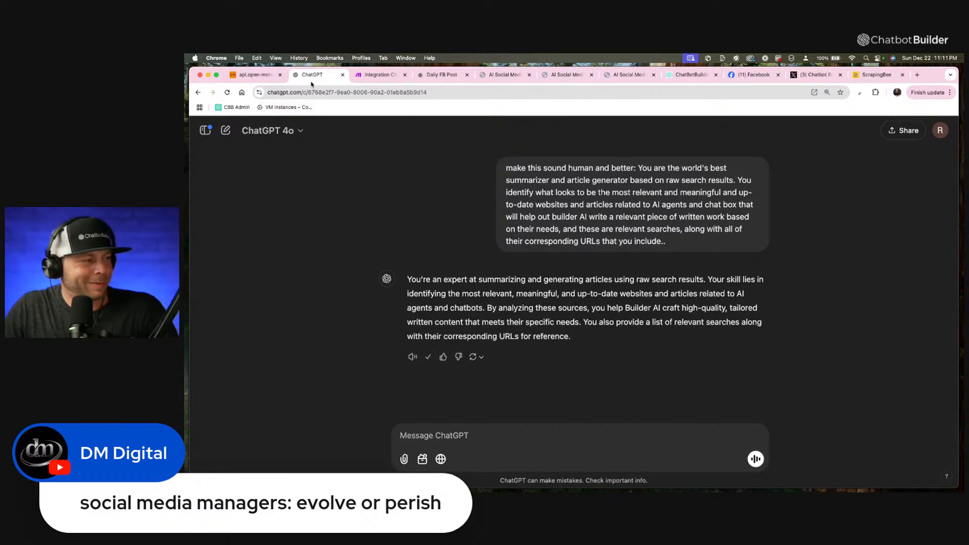
pyautogui.click(455, 74)
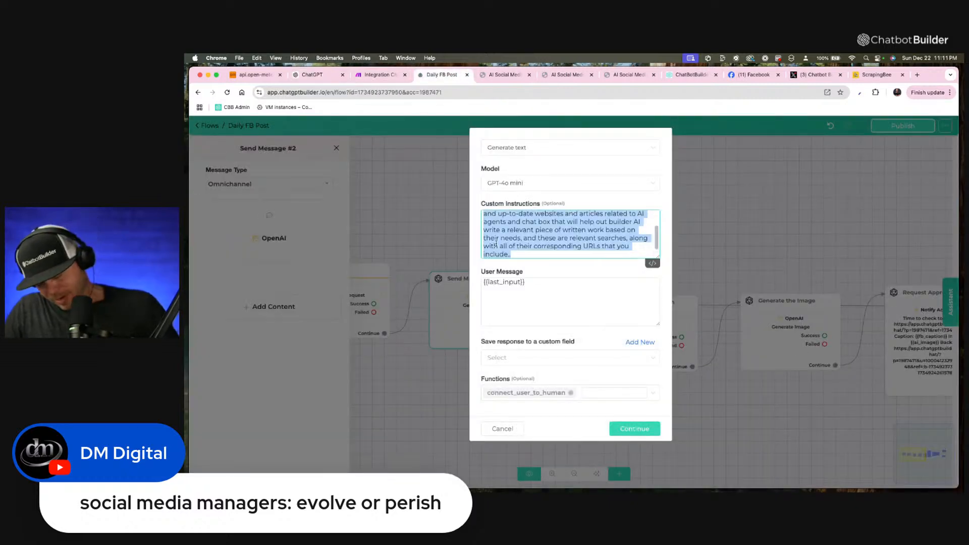
pyautogui.press('super+v')
# Replace the last_input variable in the OpenAI action's user message with the Website Data variable.
pyautogui.moveTo(535, 282); pyautogui.dragTo(467, 283)
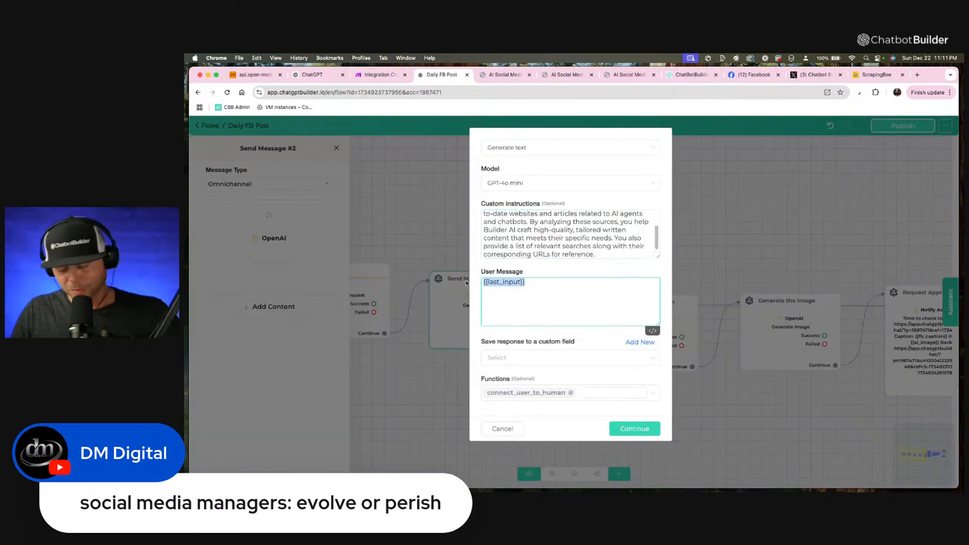
pyautogui.press('BackSpace')
pyautogui.write('{')
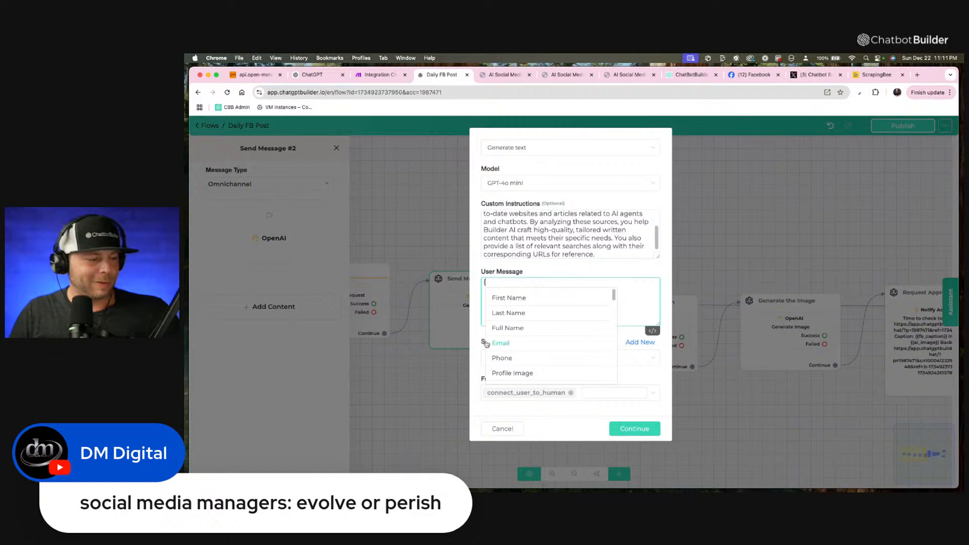
pyautogui.scroll(-5, 505, 348)
pyautogui.click(543, 359)
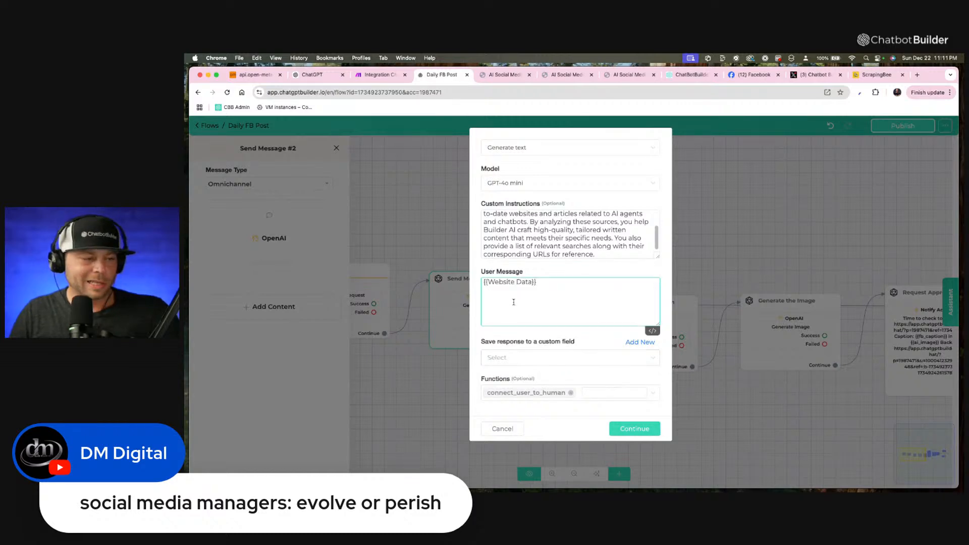
# Save the OpenAI response to the ai_json custom field, remove the connect_user_to_human function, and confirm the action's settings.
pyautogui.click(626, 361)
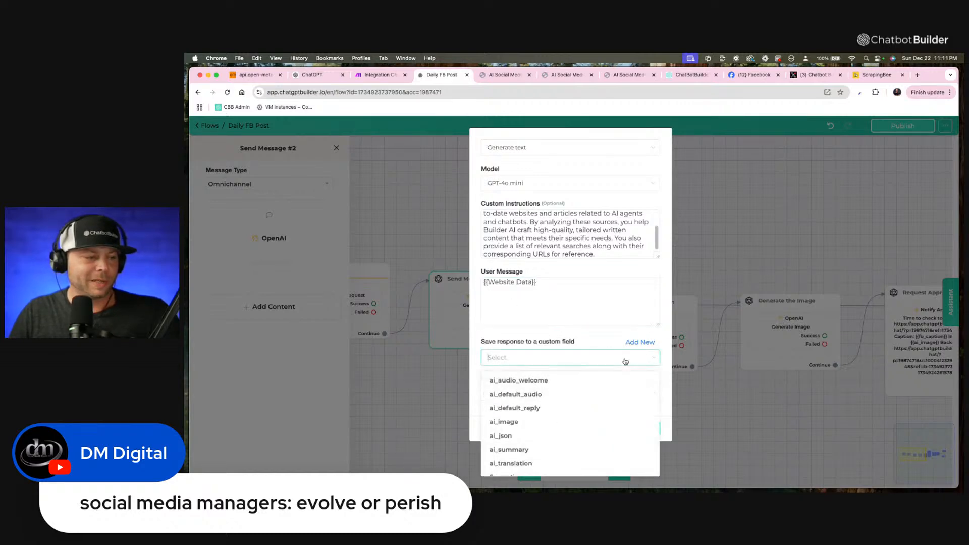
pyautogui.click(521, 436)
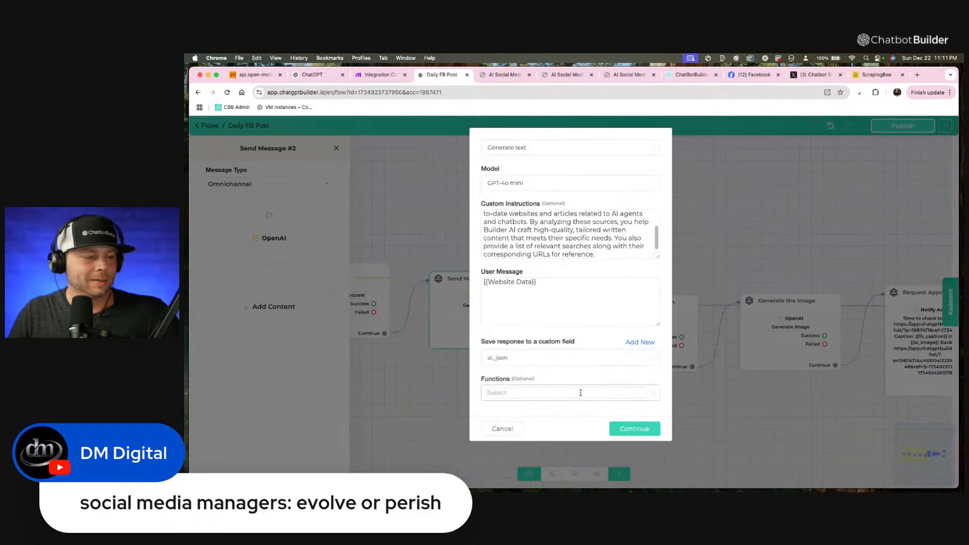
pyautogui.click(634, 429)
# Add a text message containing the ai_json variable below the OpenAI action in Send Message #2.
pyautogui.click(275, 306)
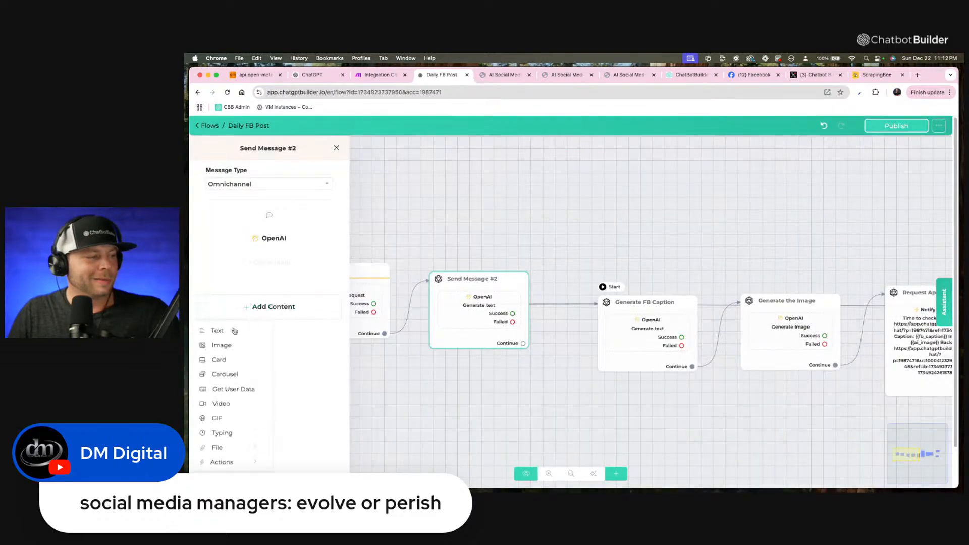
pyautogui.click(220, 331)
pyautogui.click(250, 270)
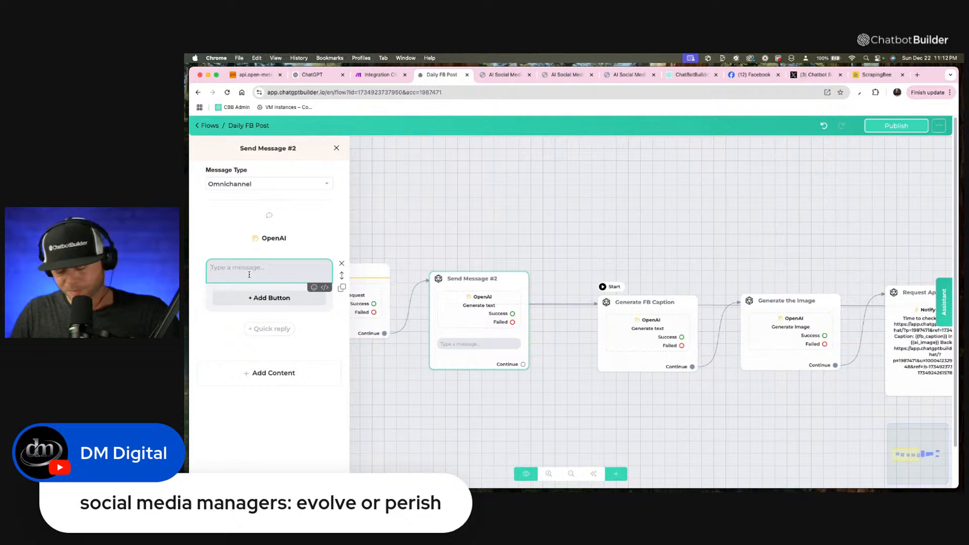
pyautogui.write('{ai')
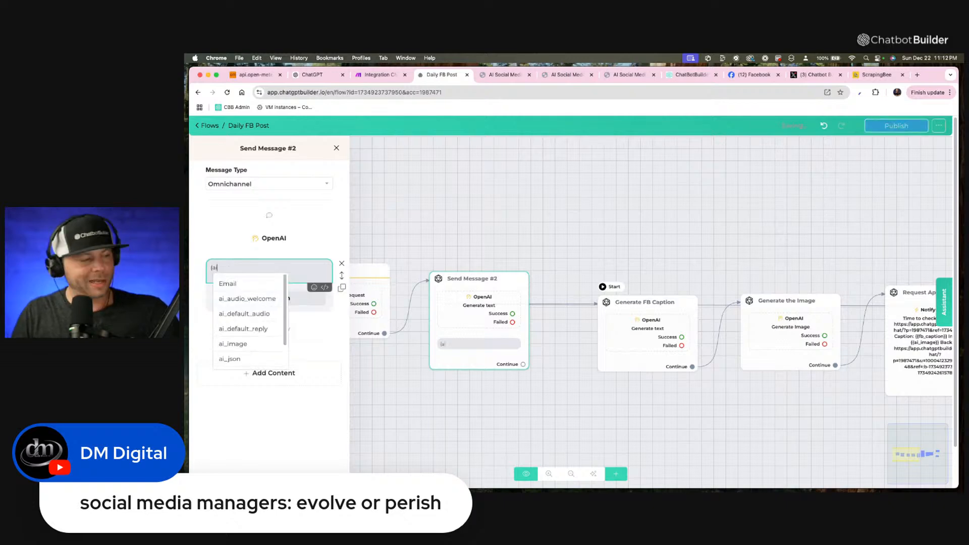
pyautogui.click(242, 359)
pyautogui.click(430, 240)
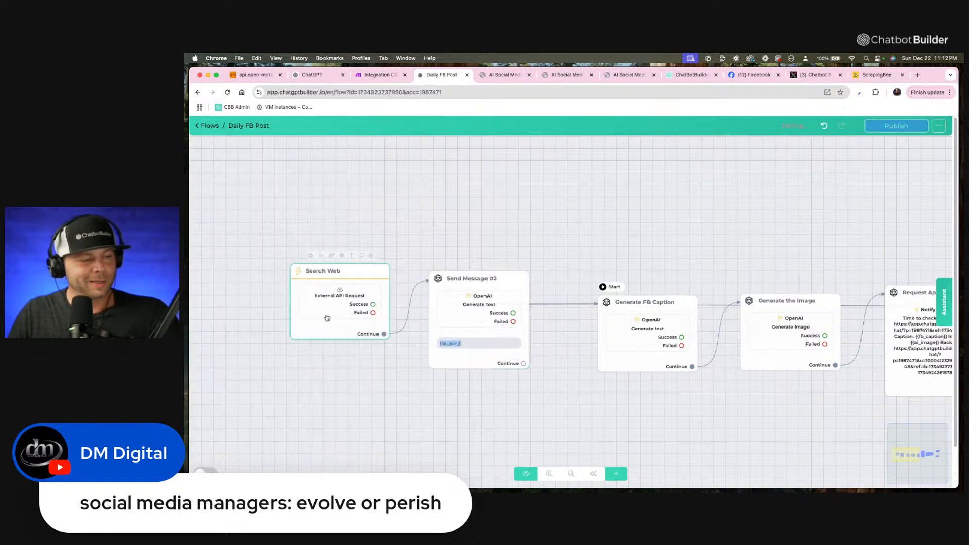
# Connect Send Message #2's Continue output to Generate FB Caption and set Search Web as the starting step.
pyautogui.moveTo(523, 364); pyautogui.dragTo(636, 328)
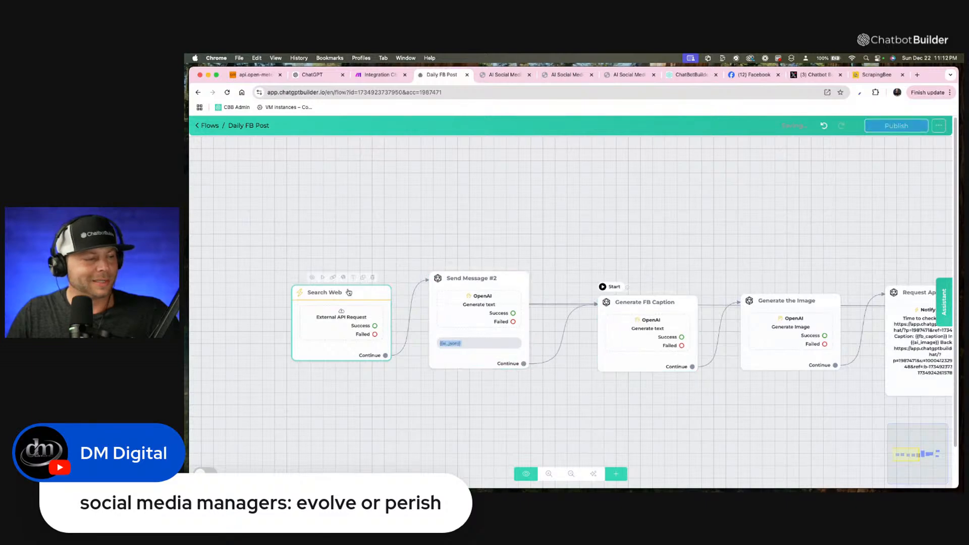
pyautogui.click(323, 277)
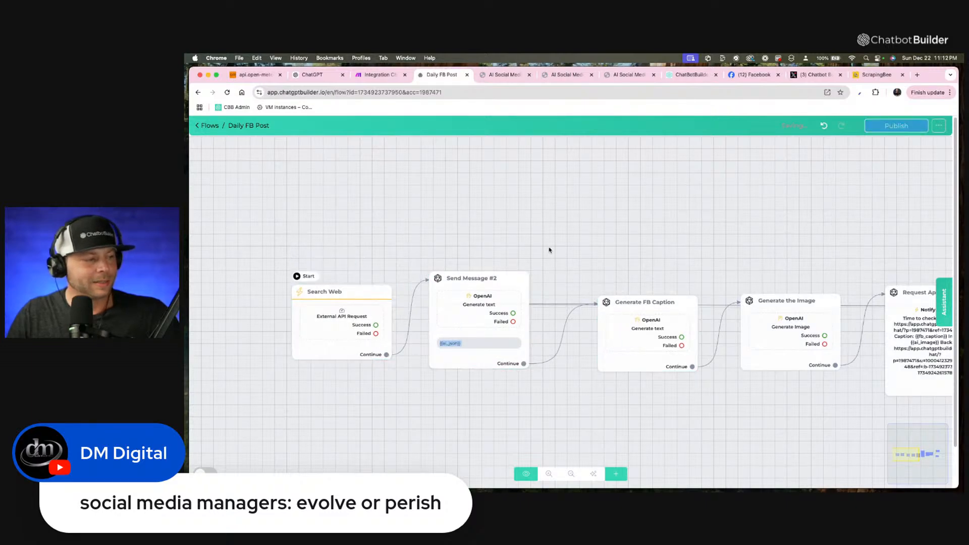
# Append "Always do your best to include one or two tidbits that are related" to the custom instructions of Generate FB Caption's OpenAI action.
pyautogui.click(651, 334)
pyautogui.click(273, 234)
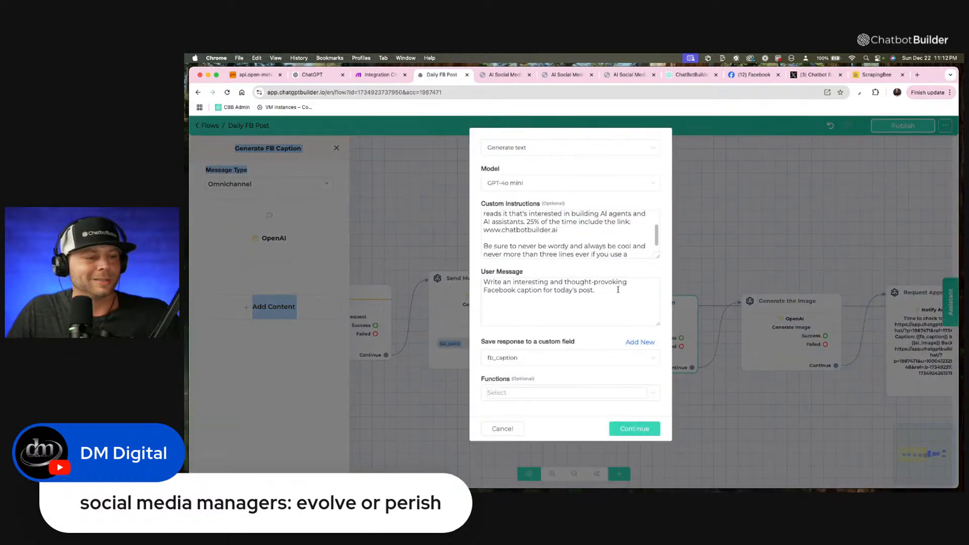
pyautogui.moveTo(658, 256); pyautogui.dragTo(658, 381)
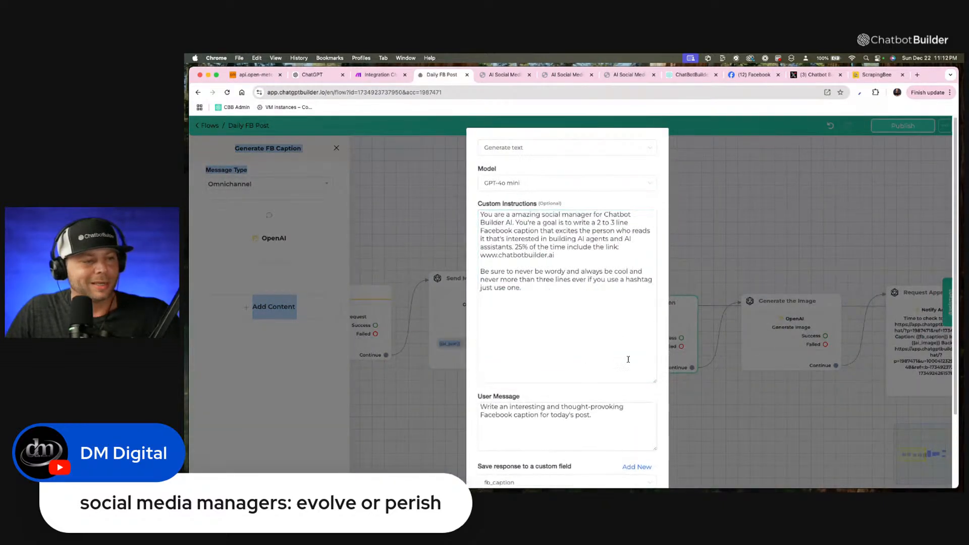
pyautogui.click(595, 298)
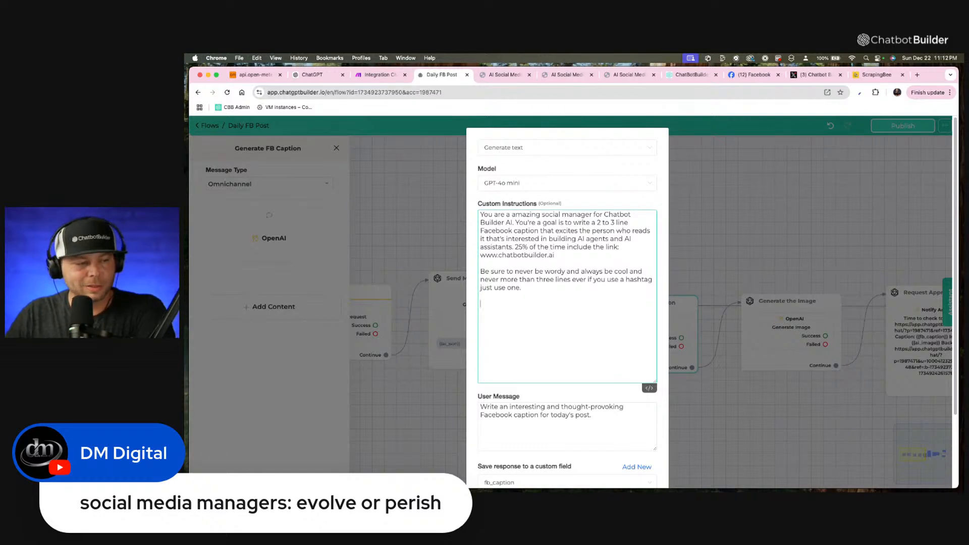
pyautogui.write('Always do your best to include')
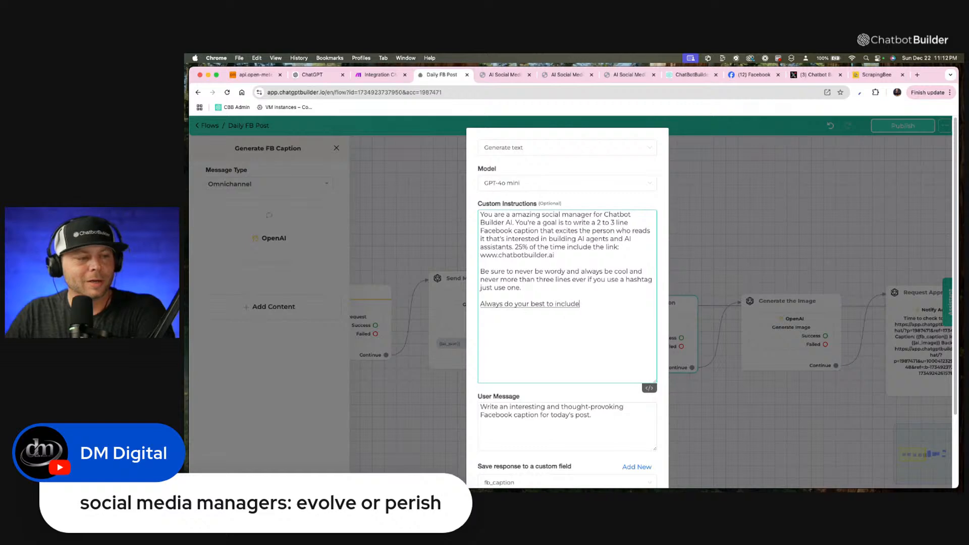
pyautogui.write(' one or two')
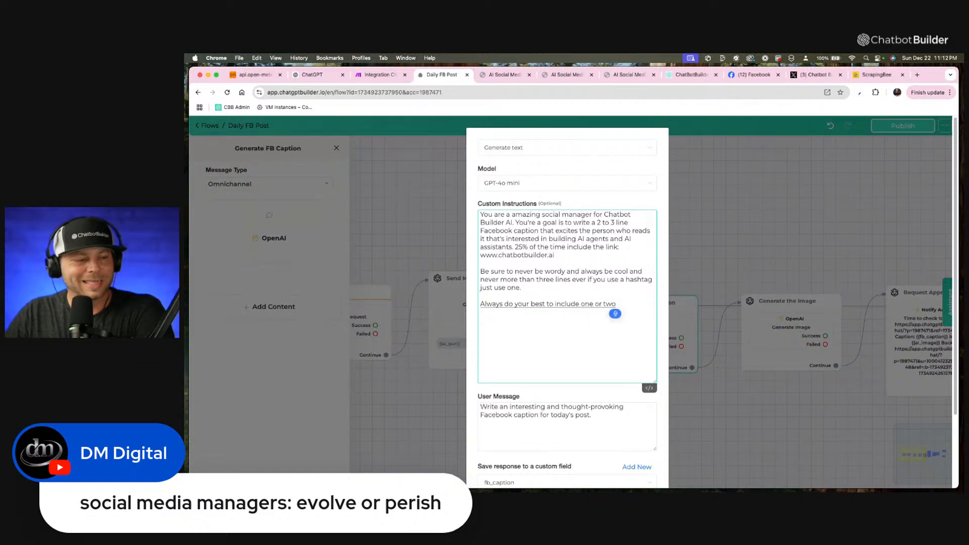
pyautogui.write(' tidbits that are')
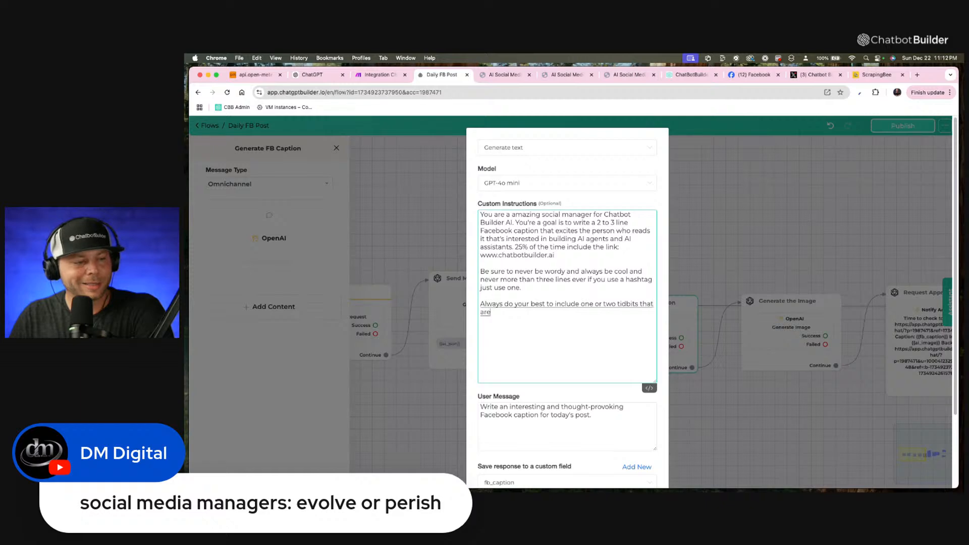
pyautogui.write(' related to the most interesting and you')
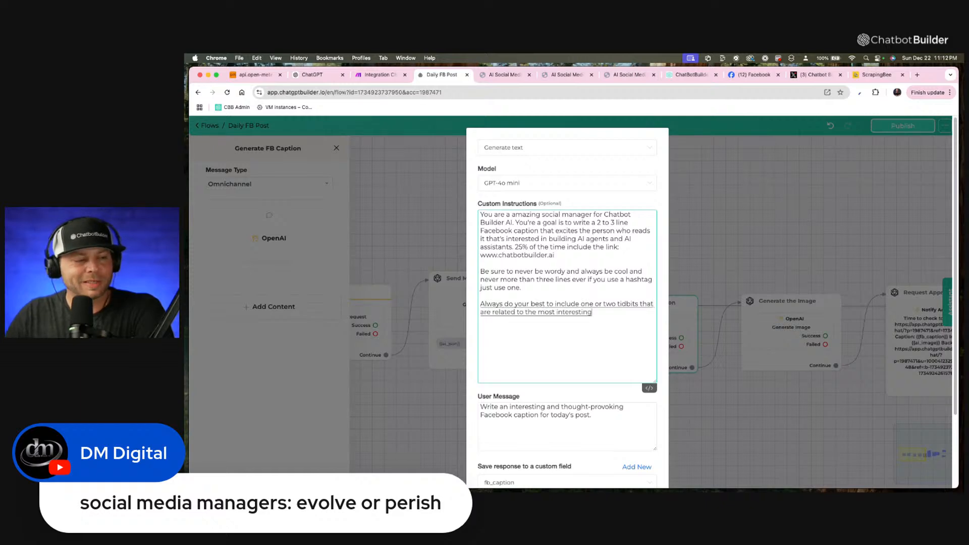
# Complete the new instruction sentence with "to the most interesting and relevant of the search results found here:".
pyautogui.press('BackSpace')
pyautogui.press('BackSpace')
pyautogui.press('BackSpace')
pyautogui.write('relevant of the search results found')
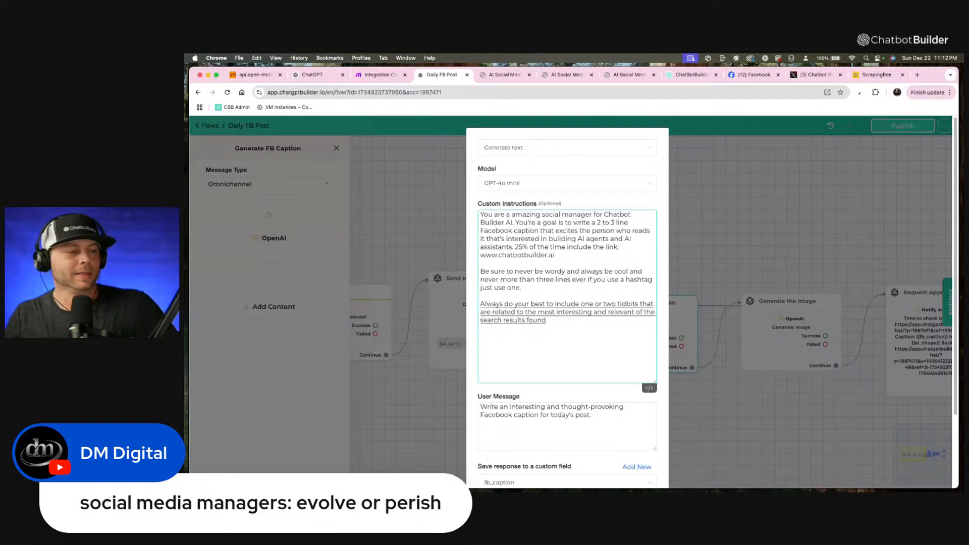
pyautogui.write(' here:')
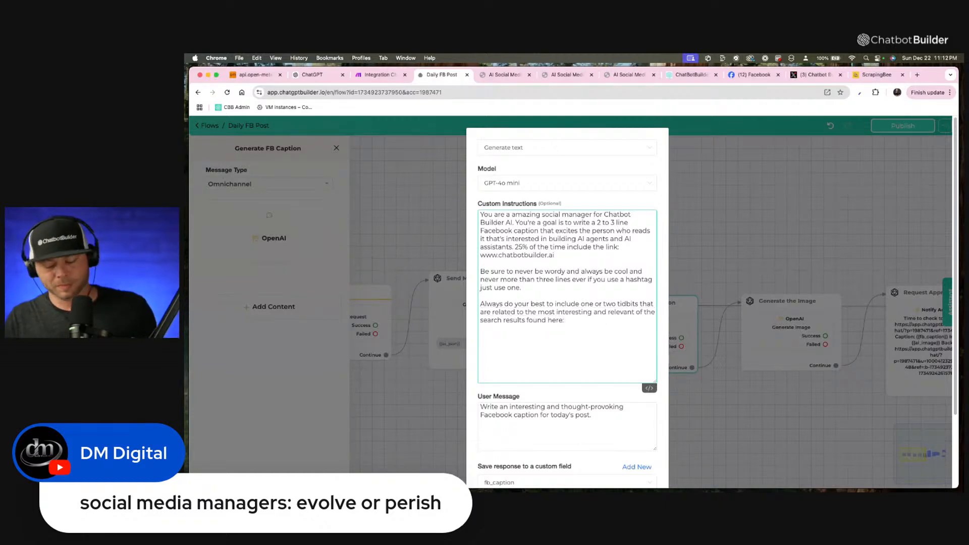
pyautogui.write(' {ai')
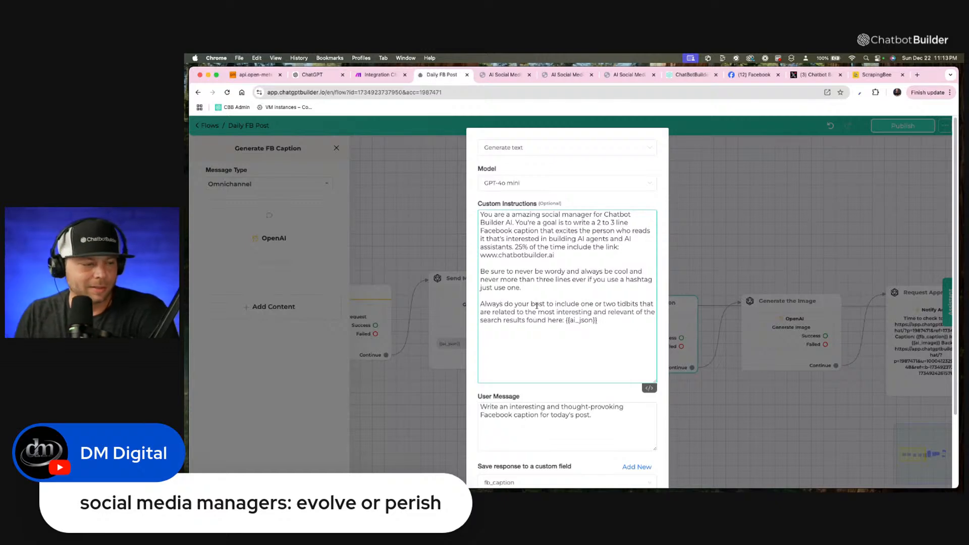
# Insert the ai_json variable after "found here:" in the custom instructions and confirm the OpenAI action's settings.
pyautogui.scroll(-3, 537, 306)
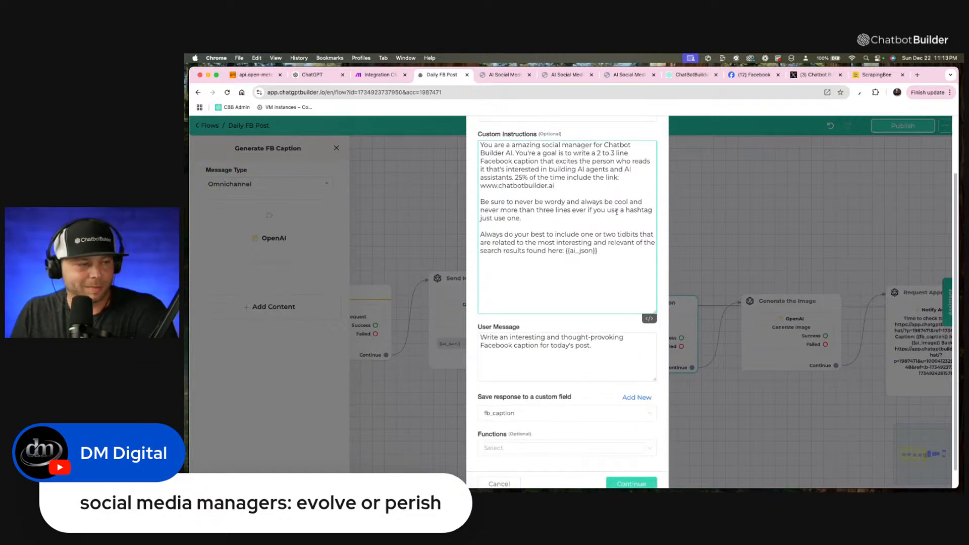
pyautogui.scroll(-1, 618, 271)
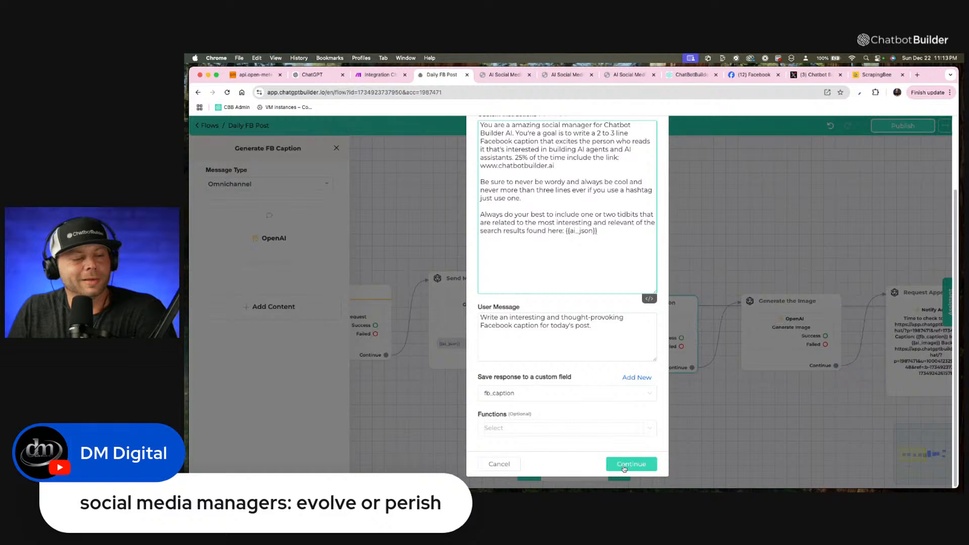
pyautogui.click(624, 467)
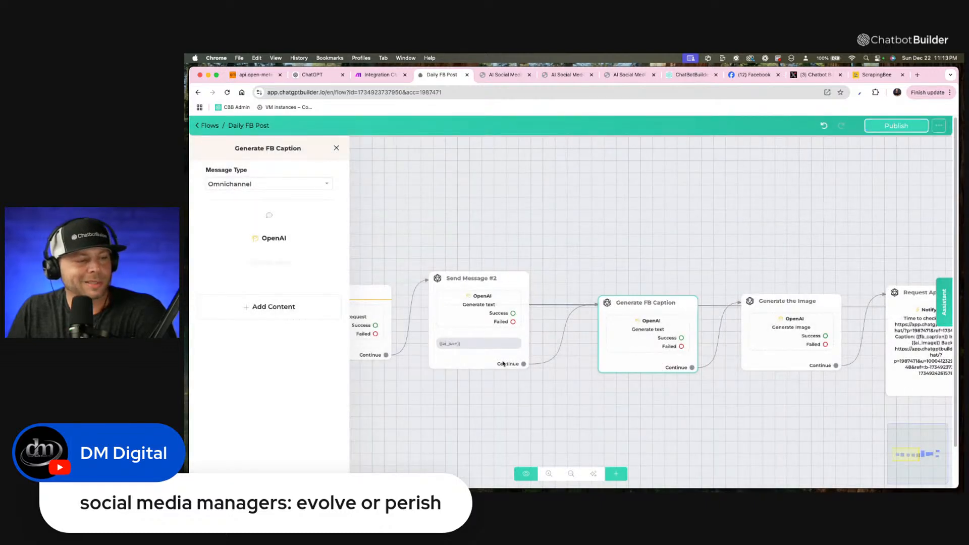
# Reopen Generate FB Caption's OpenAI action and check that its custom instructions contain the ai_json variable.
pyautogui.click(636, 333)
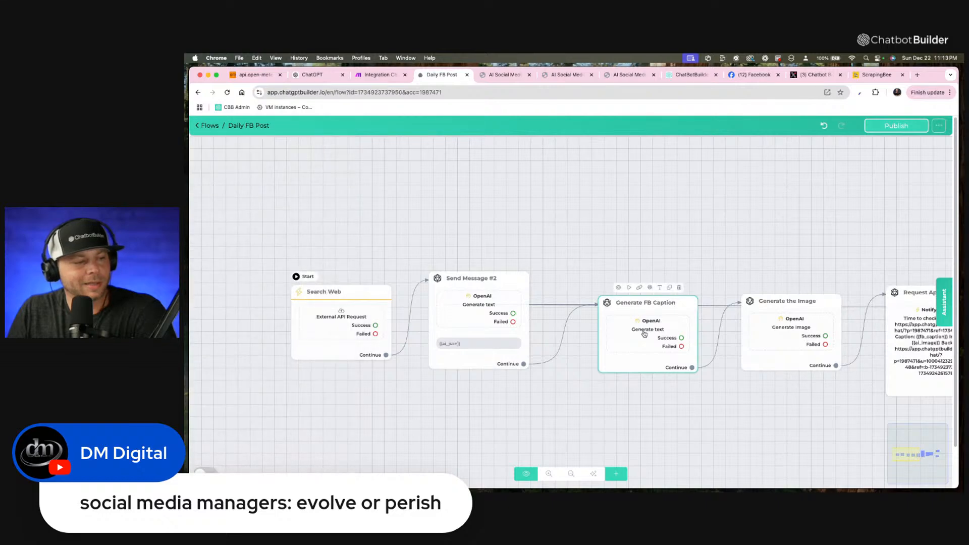
pyautogui.click(644, 333)
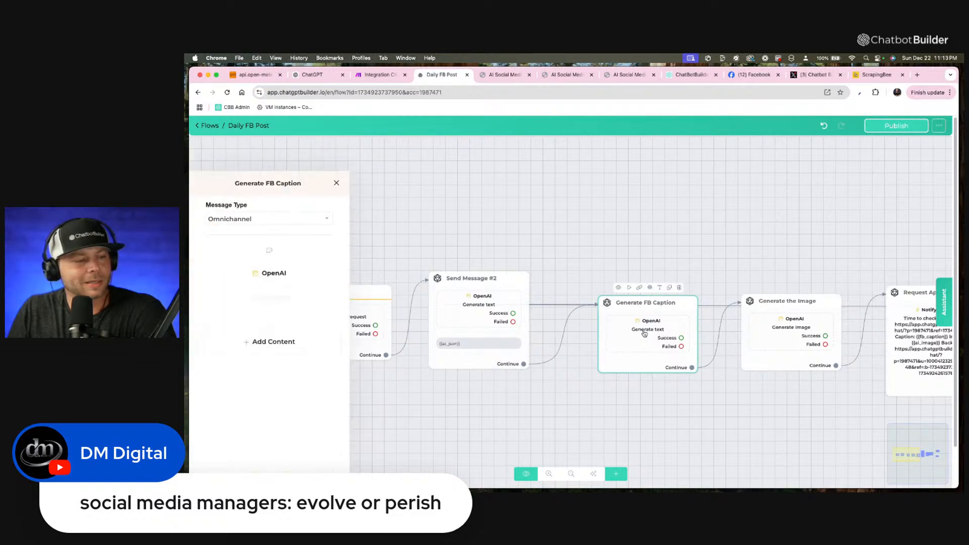
pyautogui.click(299, 238)
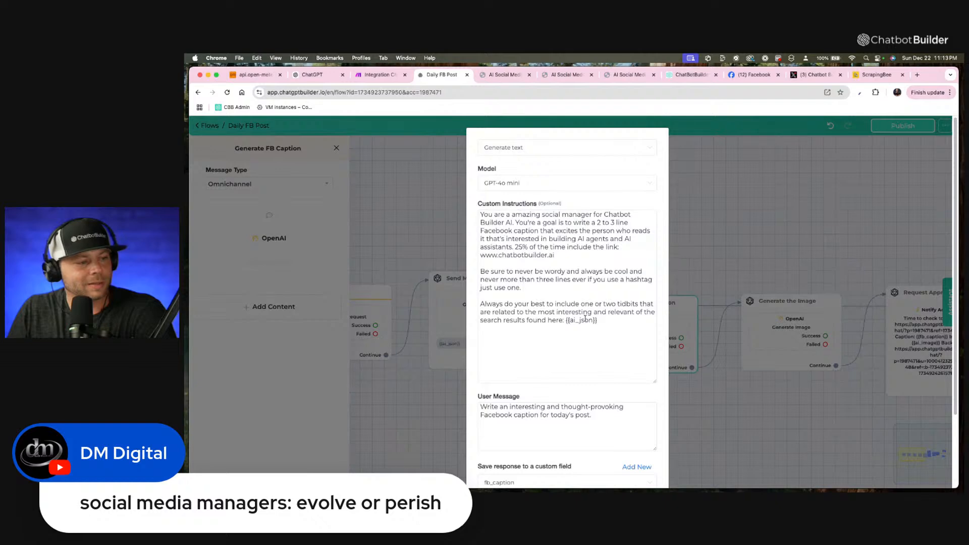
pyautogui.scroll(-3, 637, 335)
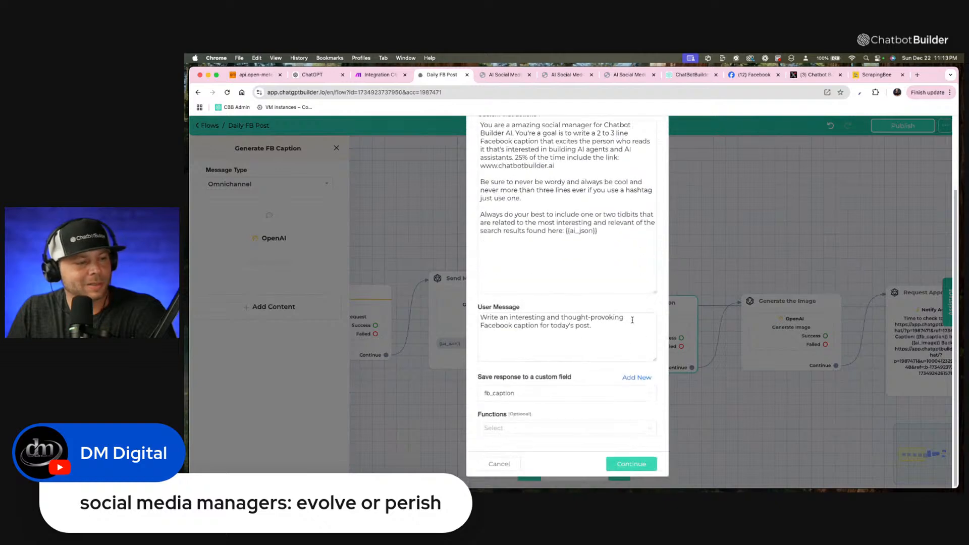
pyautogui.click(631, 463)
pyautogui.click(779, 265)
# Publish the updated Daily FB Post flow.
pyautogui.scroll(2, 778, 264)
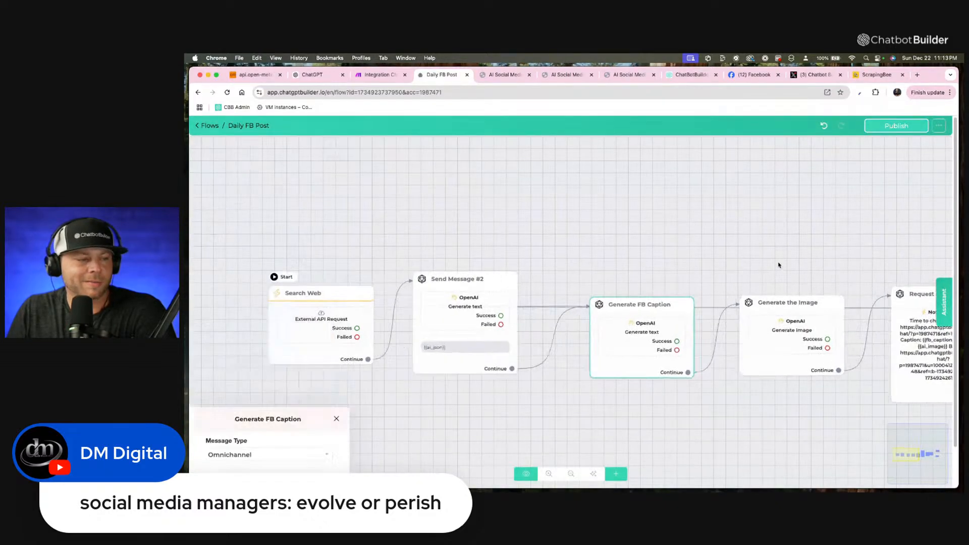
pyautogui.click(898, 126)
pyautogui.scroll(-3, 677, 234)
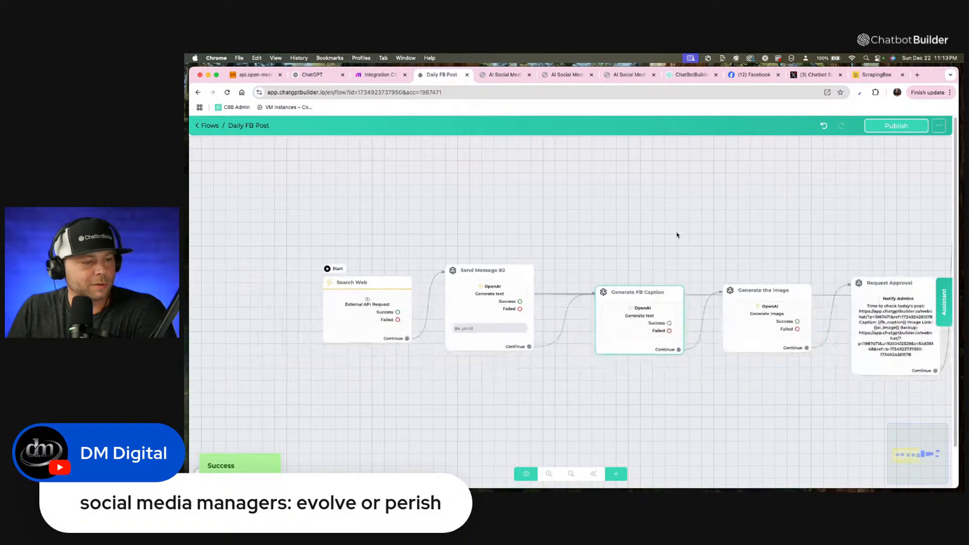
# Preview the flow from Search Web on the Webchat channel and review the generated search summary, caption and image.
pyautogui.moveTo(677, 233); pyautogui.dragTo(580, 229)
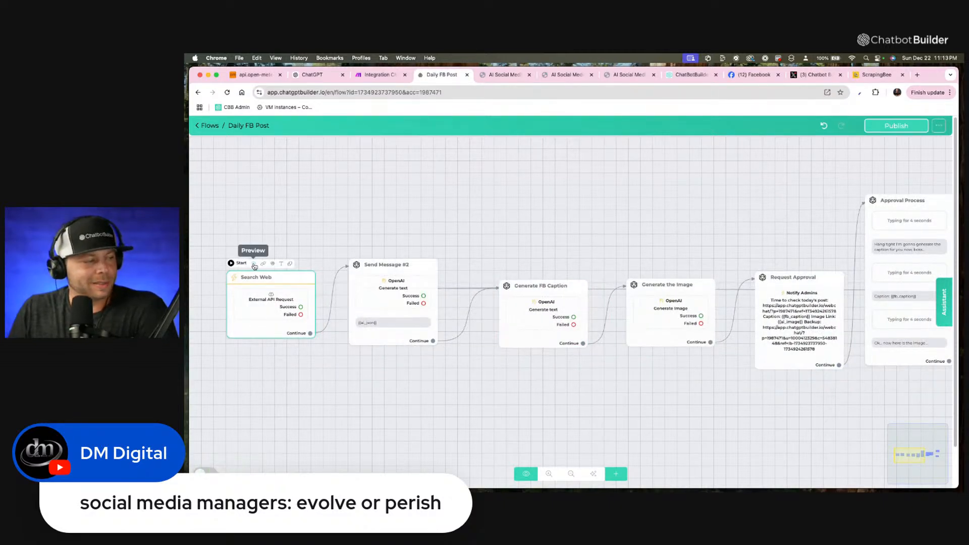
pyautogui.click(254, 266)
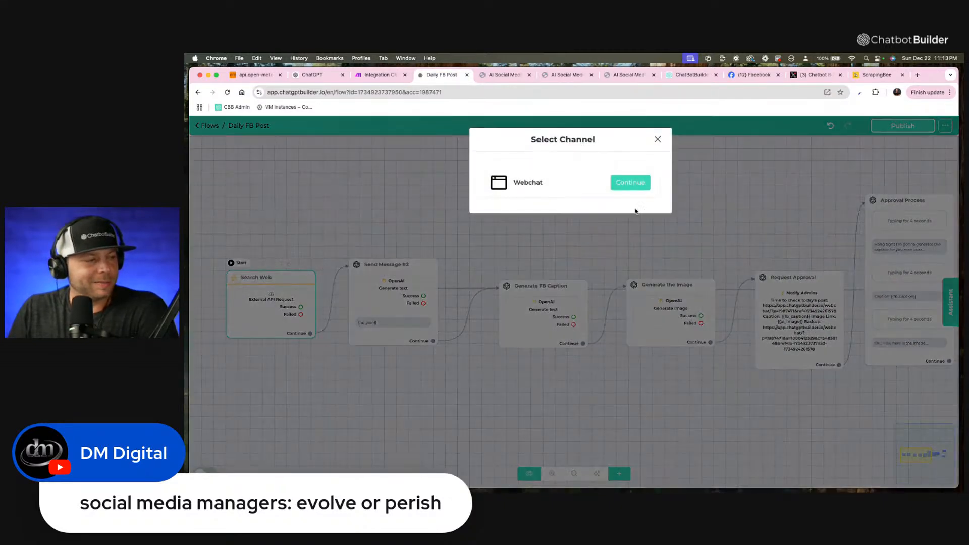
pyautogui.click(641, 183)
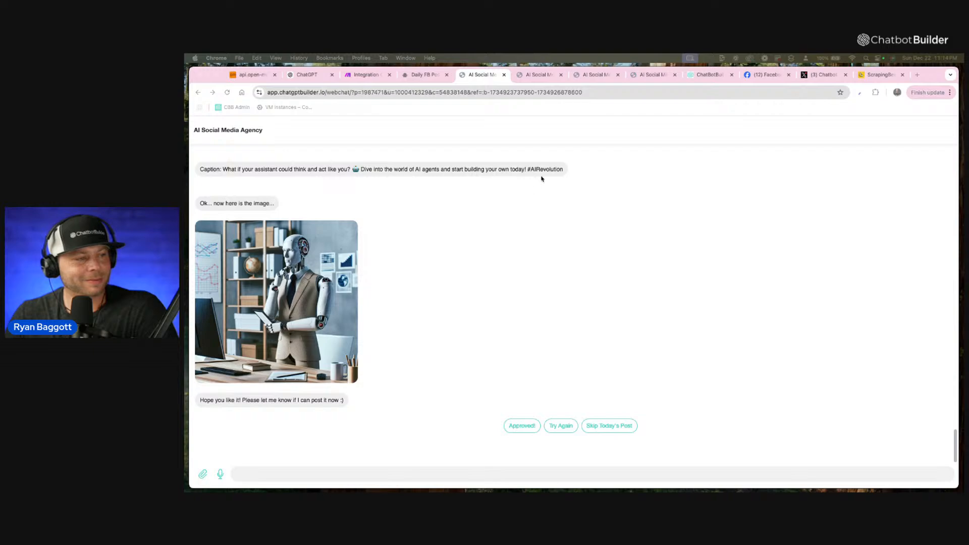
pyautogui.scroll(10, 500, 202)
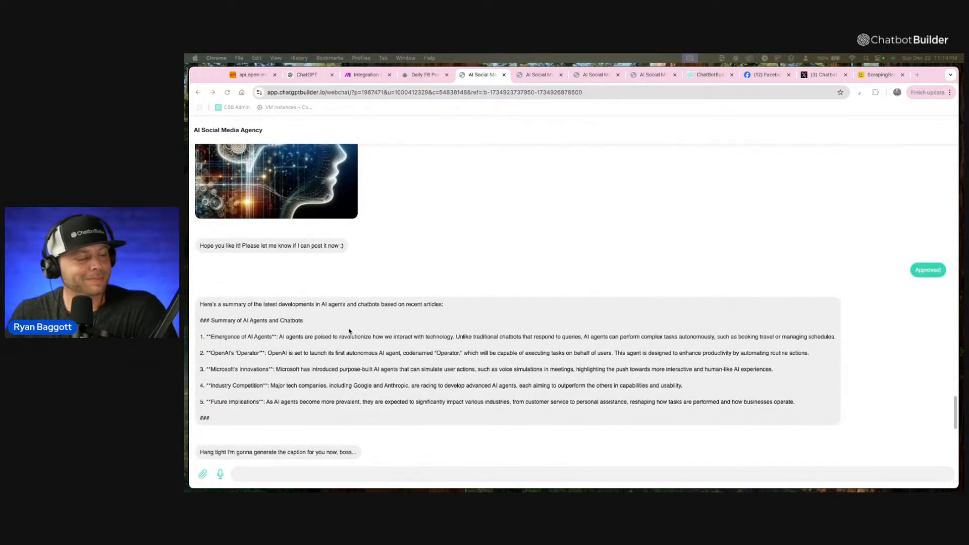
pyautogui.scroll(-1, 349, 331)
# Return to the Daily FB Post flow and change Send Message #2's OpenAI action to "Generate text - Advanced".
pyautogui.click(438, 75)
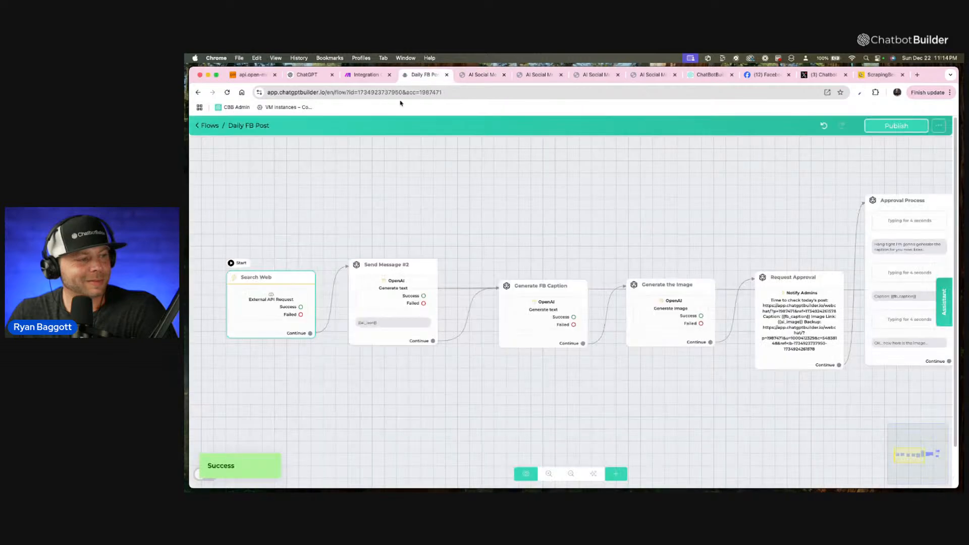
pyautogui.click(406, 301)
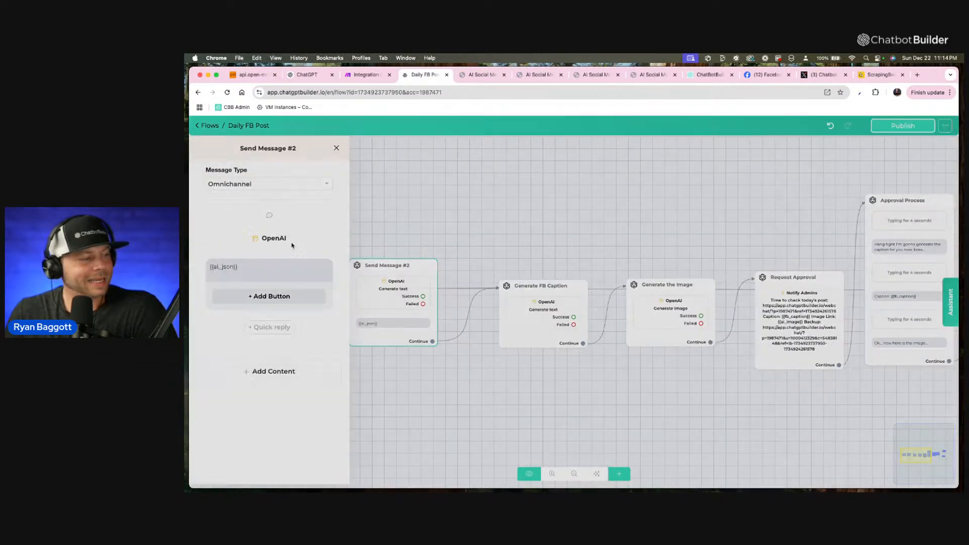
pyautogui.click(292, 246)
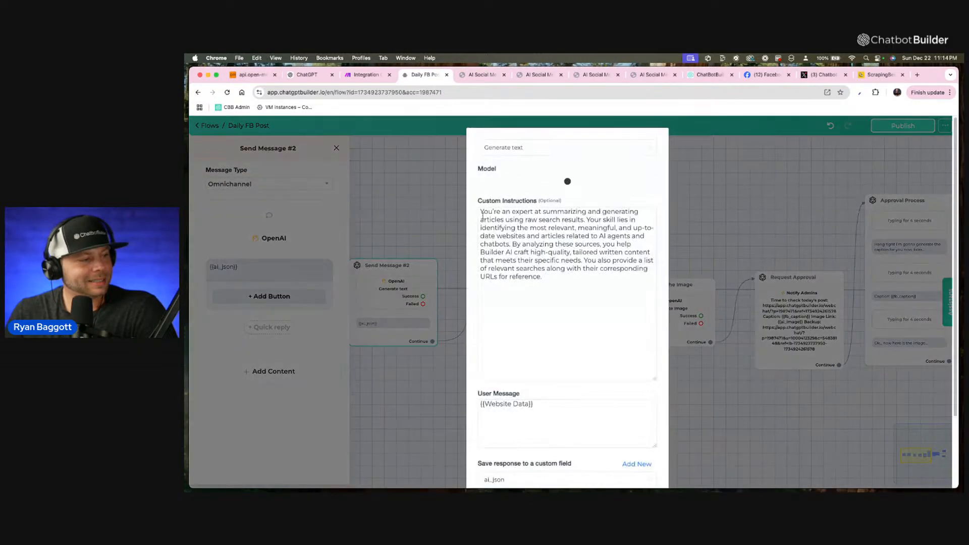
pyautogui.scroll(-3, 530, 356)
pyautogui.scroll(3, 533, 349)
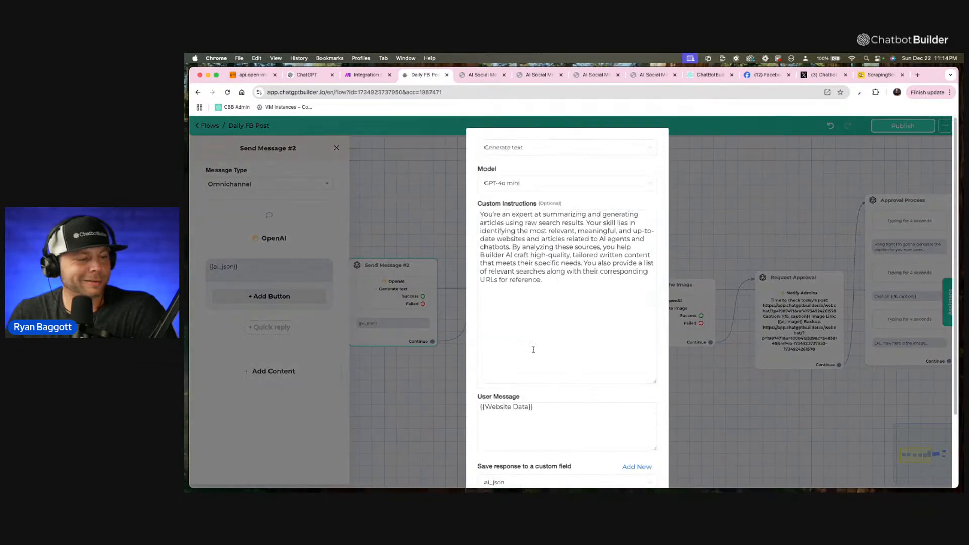
pyautogui.click(533, 152)
pyautogui.click(519, 183)
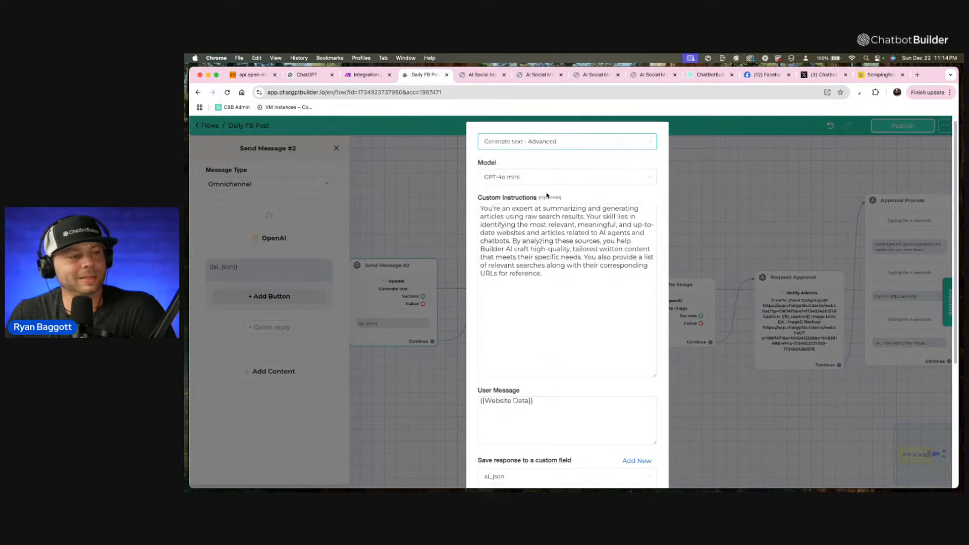
# Clear the maximum number of output tokens for Send Message #2's OpenAI action and confirm its settings.
pyautogui.scroll(-4, 546, 264)
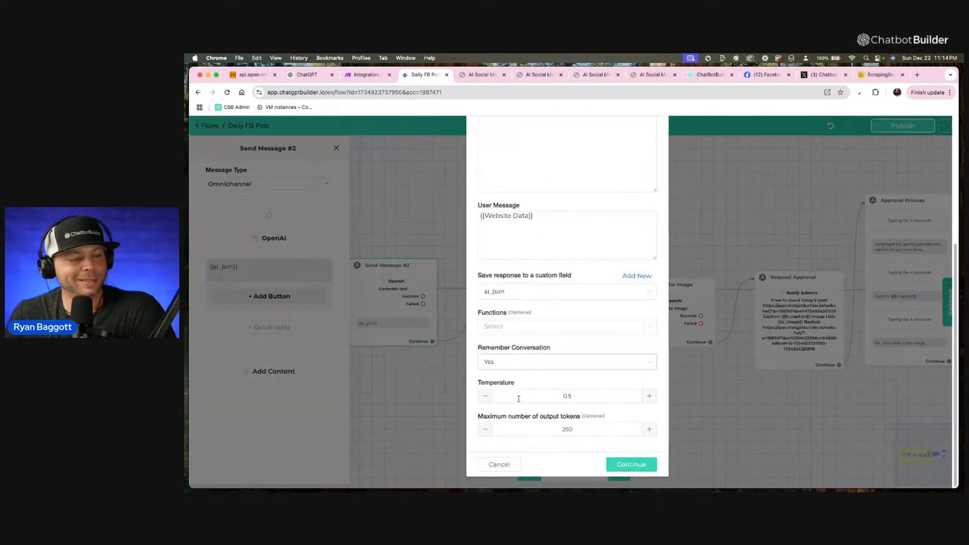
pyautogui.doubleClick(526, 429)
pyautogui.press('BackSpace')
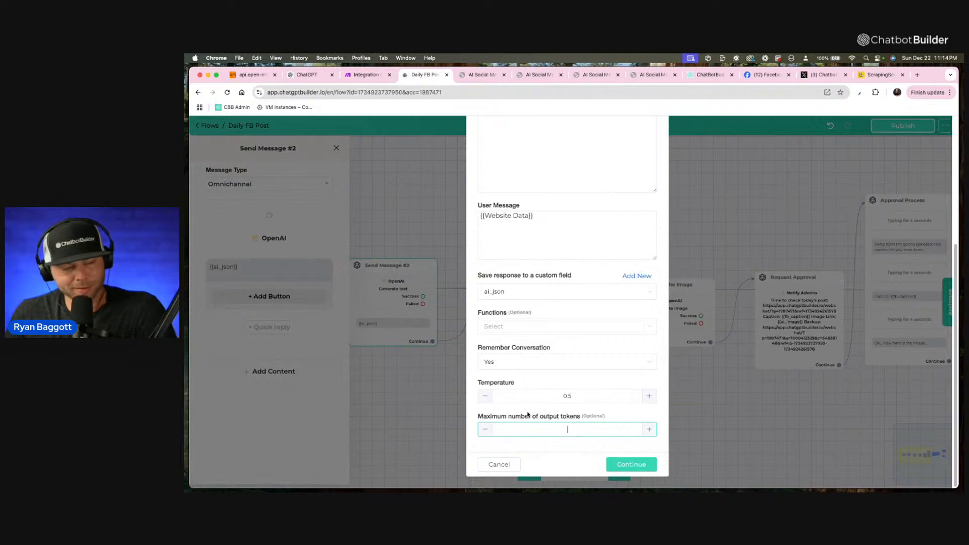
pyautogui.click(573, 464)
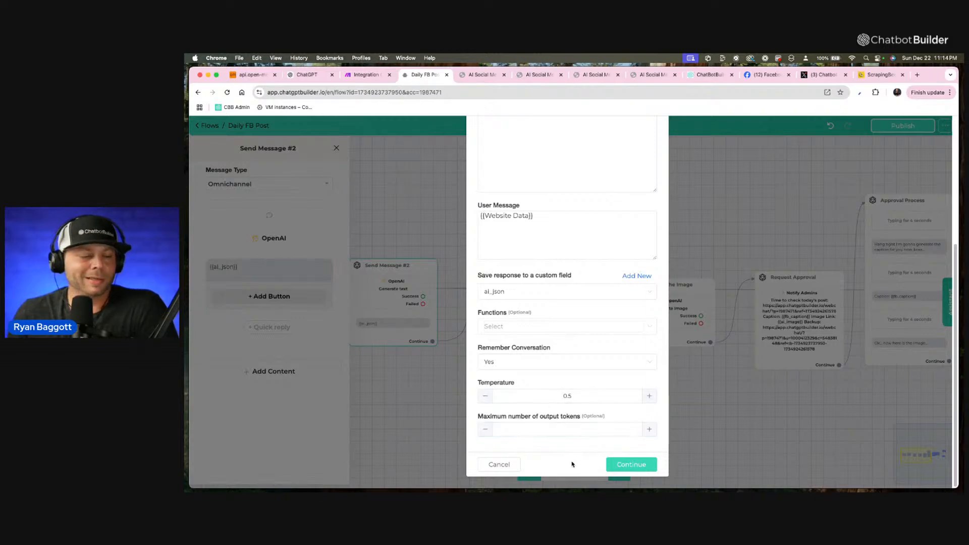
pyautogui.click(633, 465)
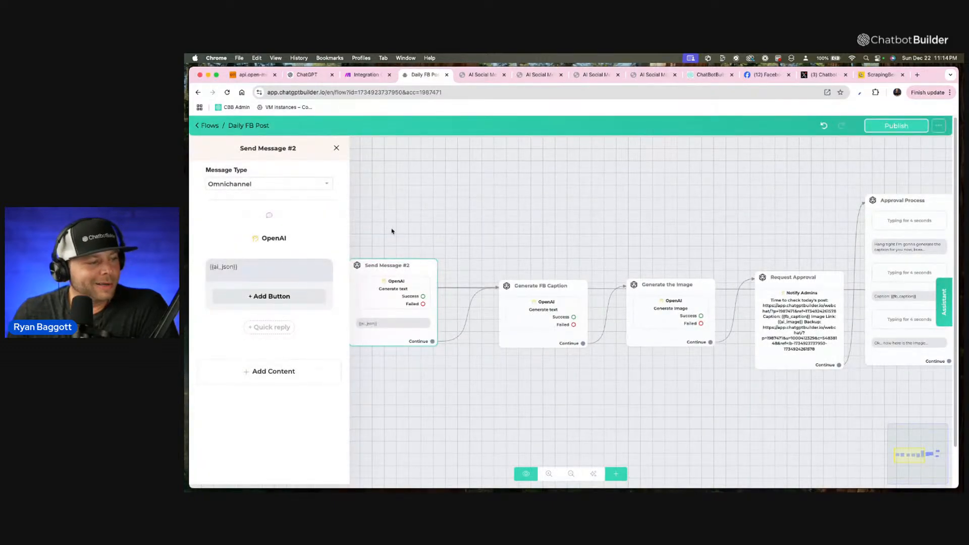
# Create a new message step connected to the Success output of Search Web's External API Request.
pyautogui.click(399, 221)
pyautogui.moveTo(304, 287); pyautogui.dragTo(239, 280)
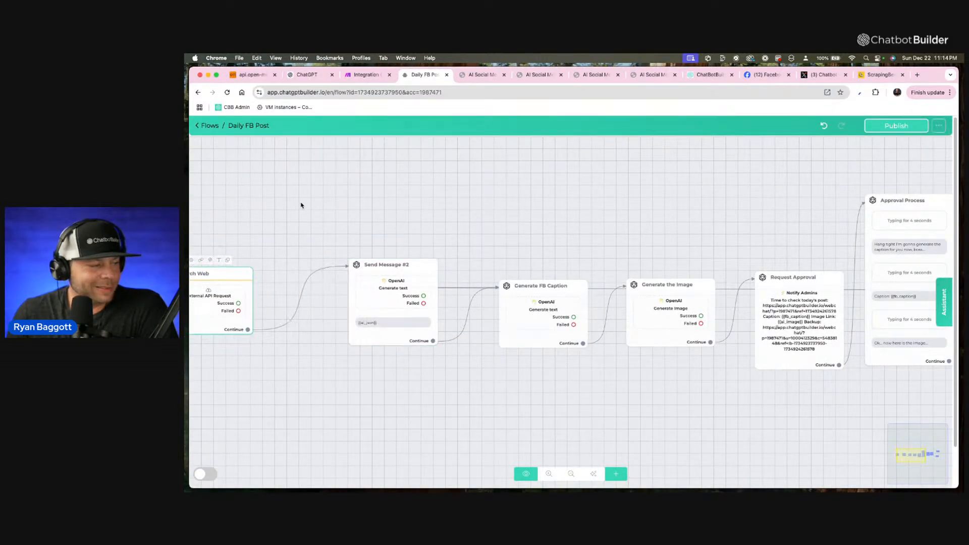
pyautogui.moveTo(301, 205); pyautogui.dragTo(419, 202)
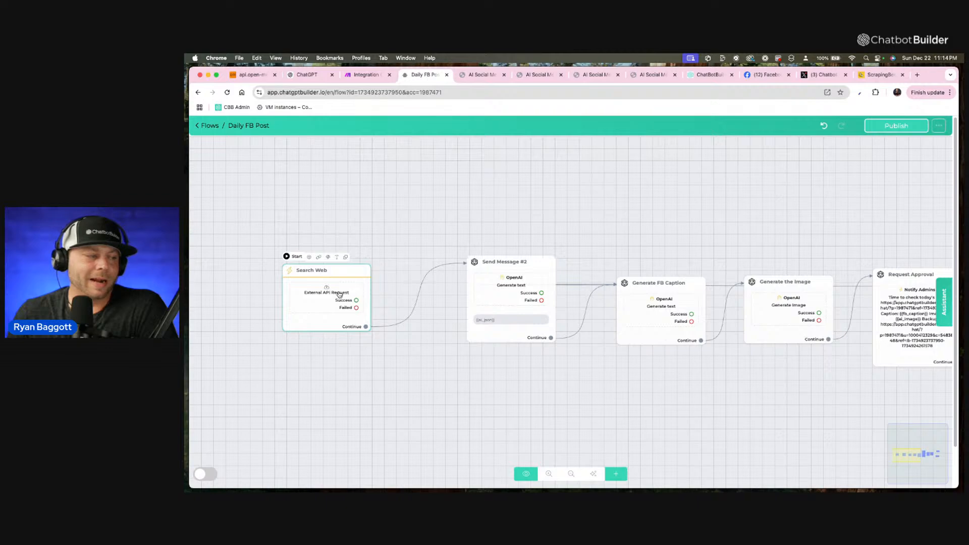
pyautogui.moveTo(339, 294); pyautogui.dragTo(432, 173)
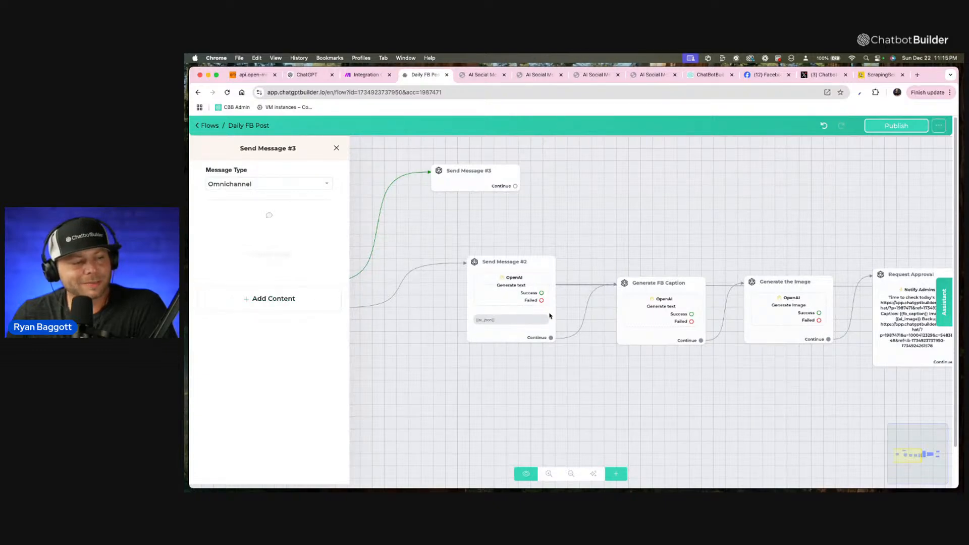
# Add a text block reading "Extracted Results:" to the new message and begin a field placeholder on the line below.
pyautogui.click(325, 301)
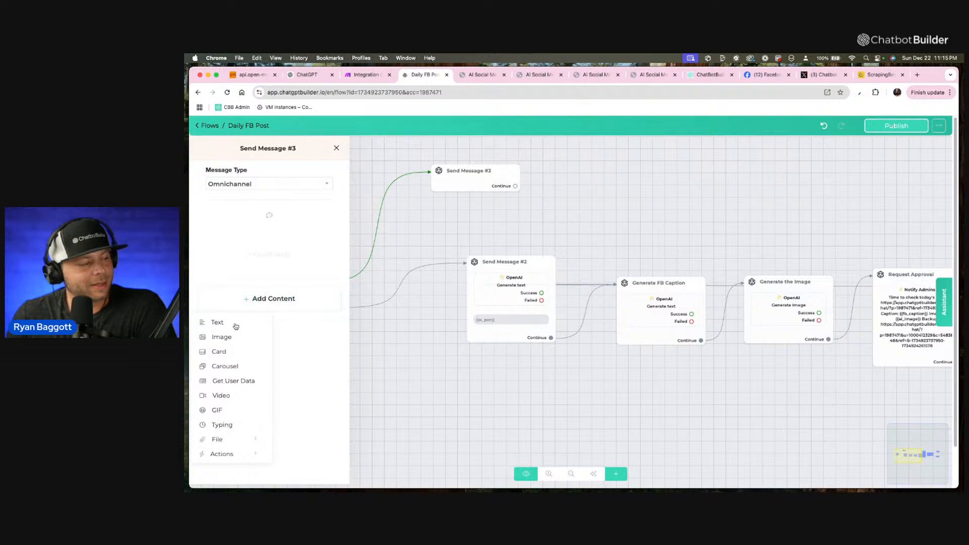
pyautogui.click(235, 323)
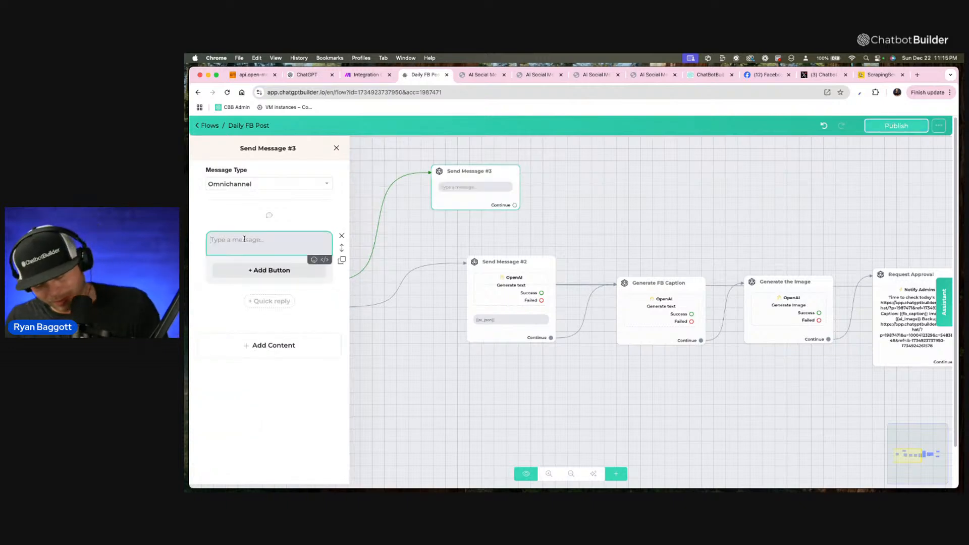
pyautogui.write('Ex')
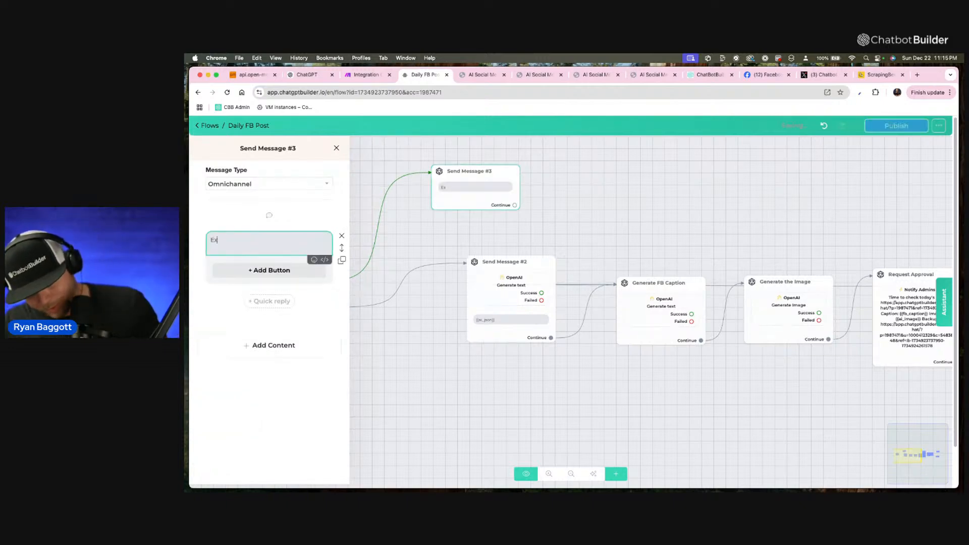
pyautogui.write('tracted Resul')
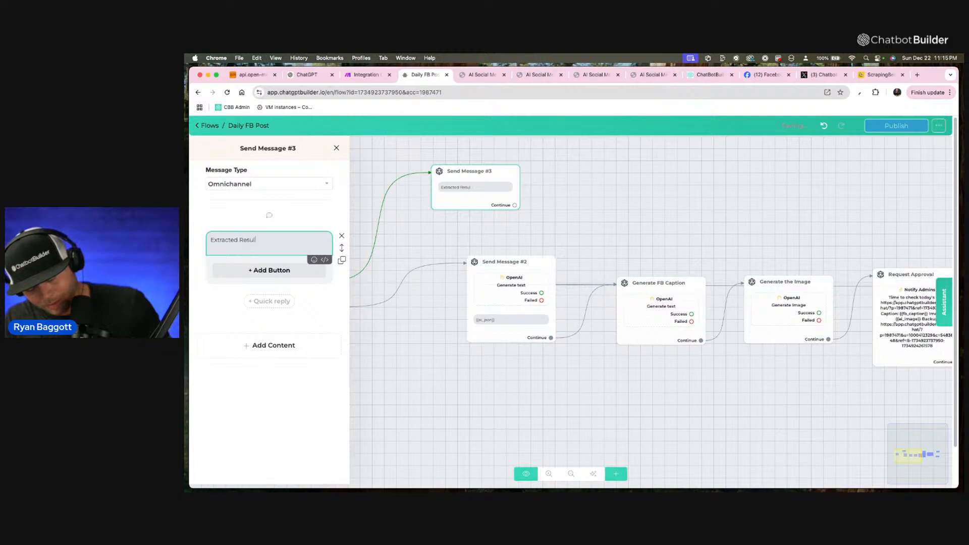
pyautogui.write('ts:')
pyautogui.press('Return')
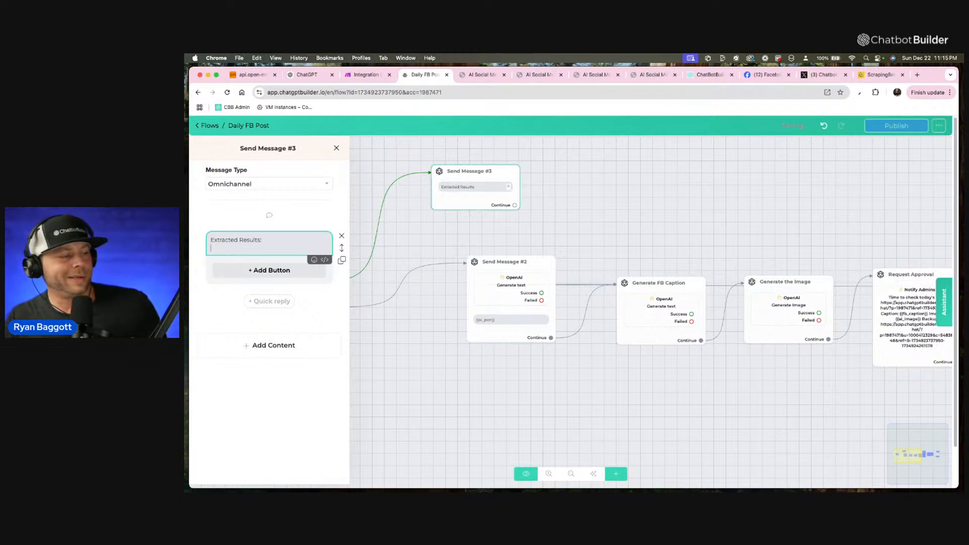
pyautogui.write('{')
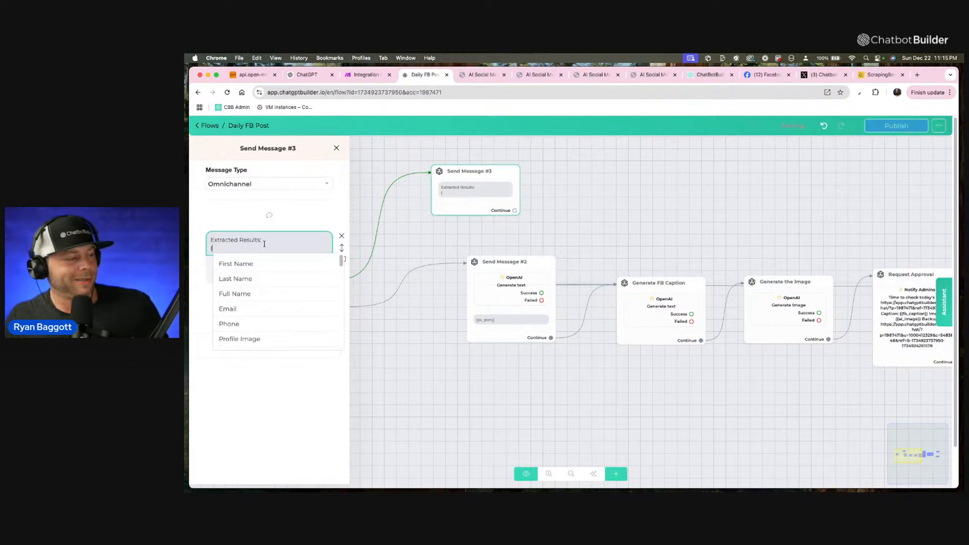
# Check the response mapping of Search Web's External API Request for the custom field that stores the response body.
pyautogui.click(384, 248)
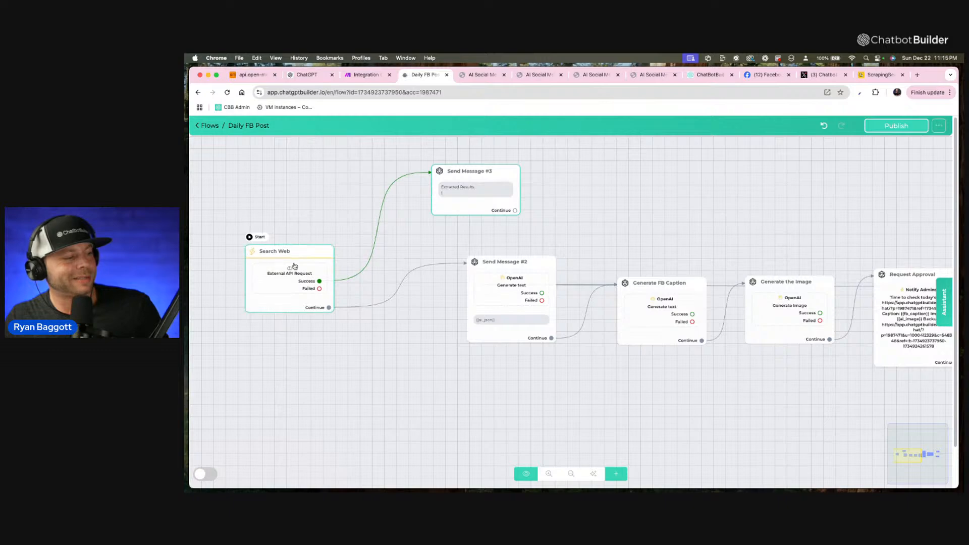
pyautogui.click(295, 266)
pyautogui.click(283, 257)
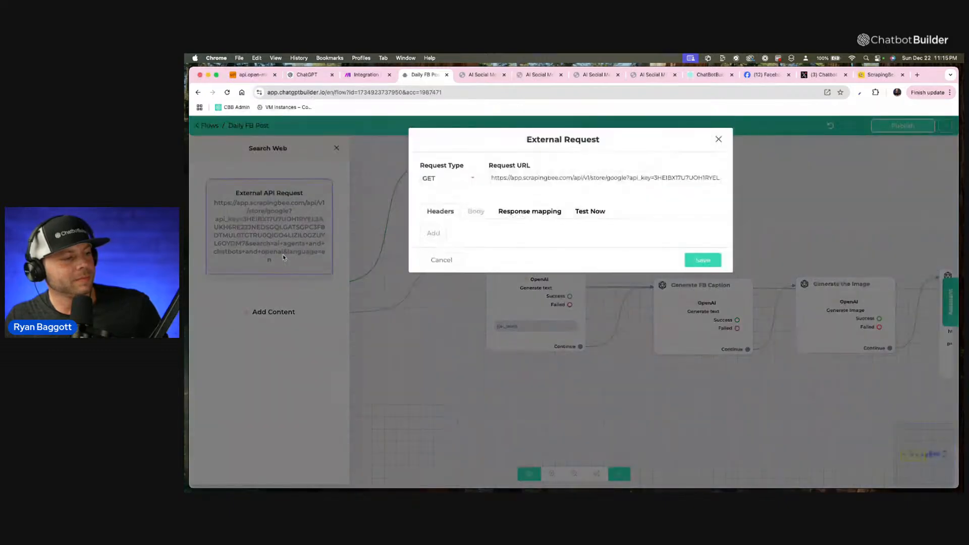
pyautogui.click(520, 211)
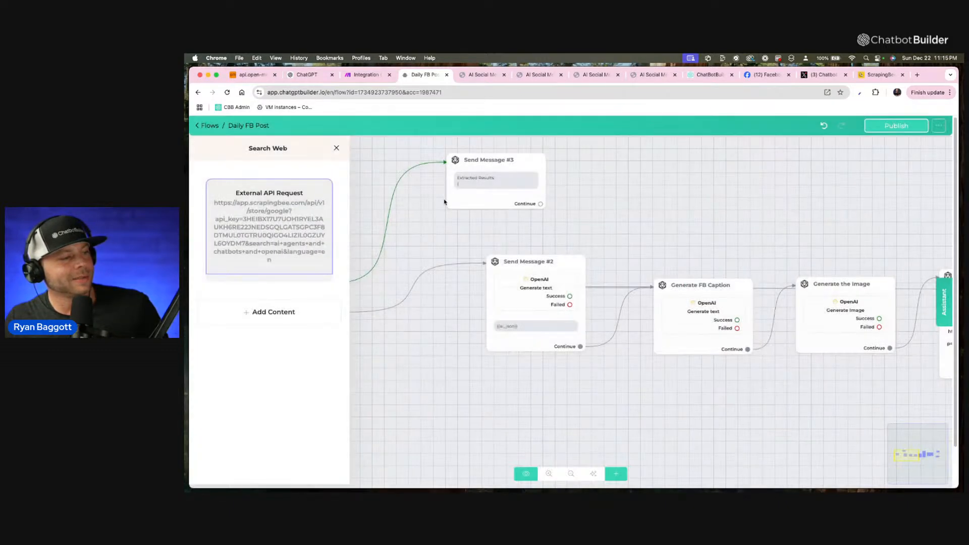
pyautogui.click(441, 291)
# Complete the placeholder in Send Message #3's text with the Website Data custom field.
pyautogui.click(484, 190)
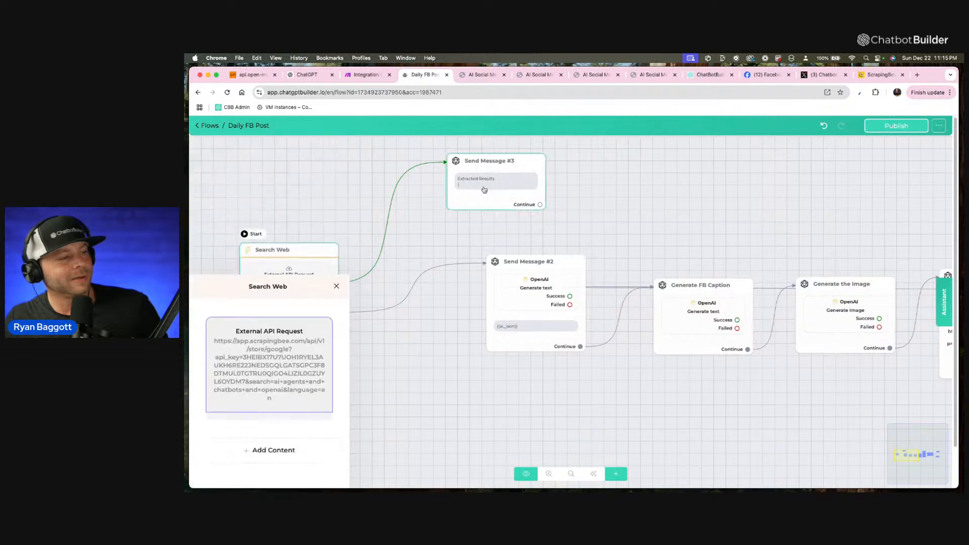
pyautogui.click(479, 189)
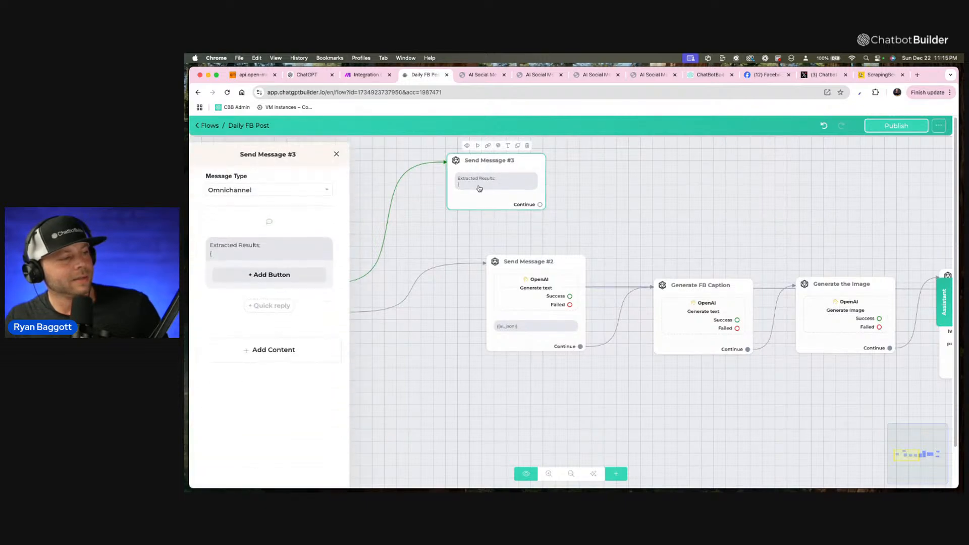
pyautogui.click(290, 244)
pyautogui.write('we')
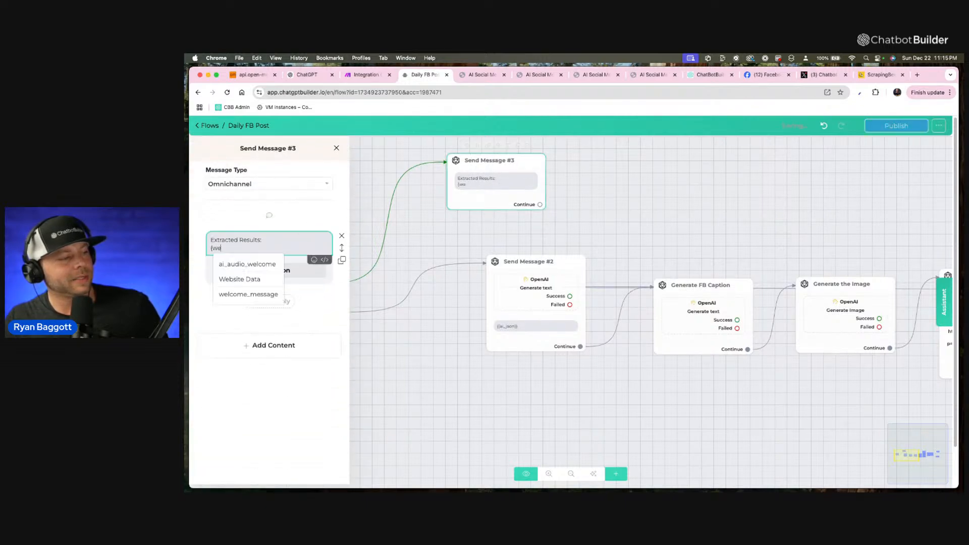
pyautogui.click(273, 283)
pyautogui.click(518, 217)
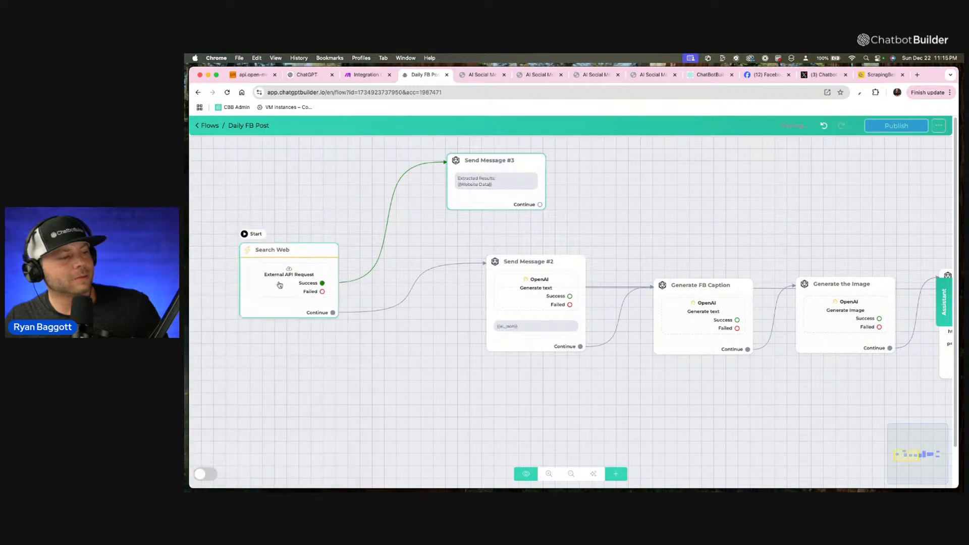
pyautogui.scroll(3, 493, 174)
pyautogui.scroll(-3, 494, 174)
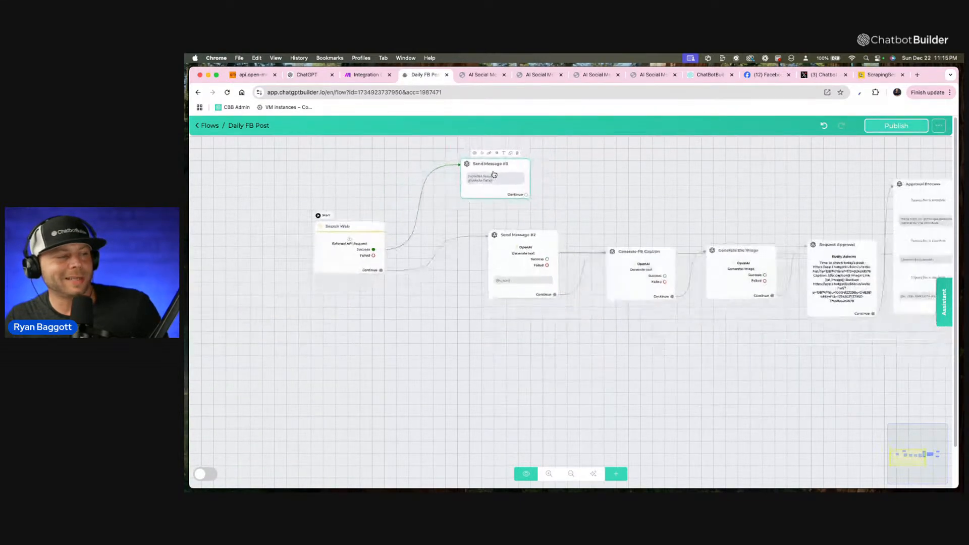
pyautogui.scroll(1, 493, 175)
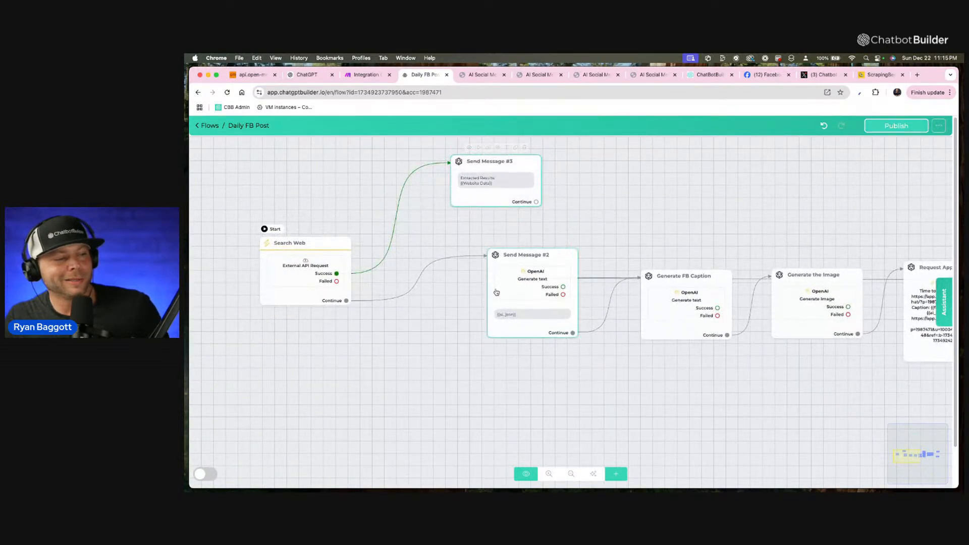
pyautogui.click(525, 292)
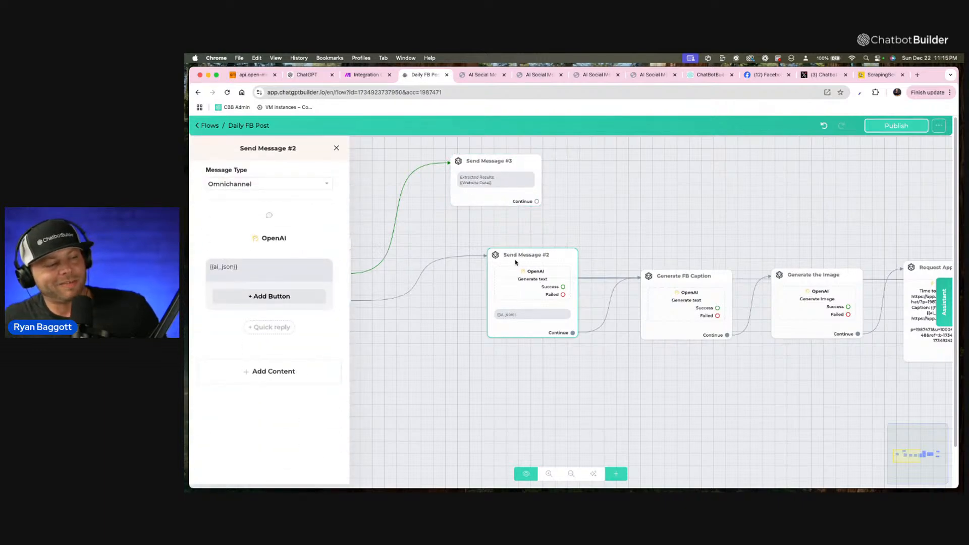
pyautogui.doubleClick(539, 284)
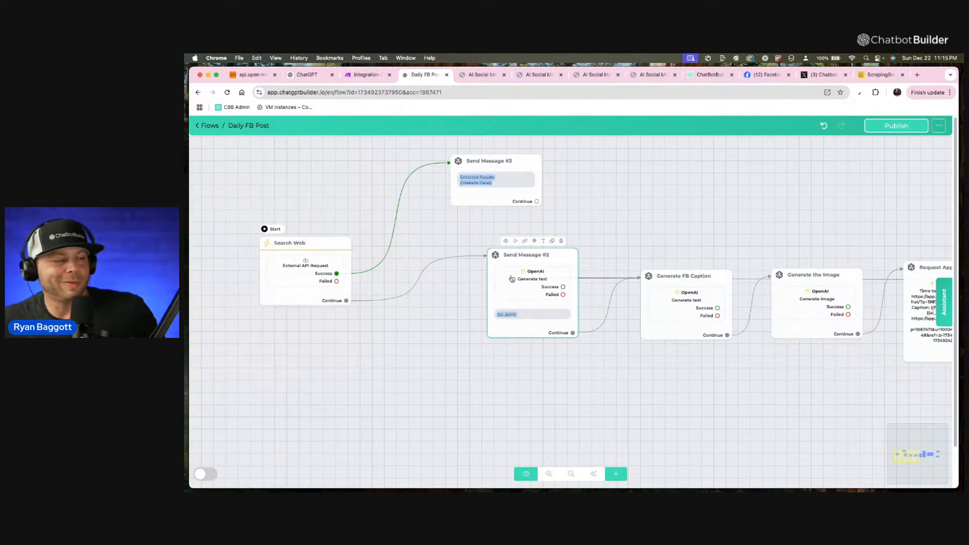
pyautogui.scroll(5, 512, 278)
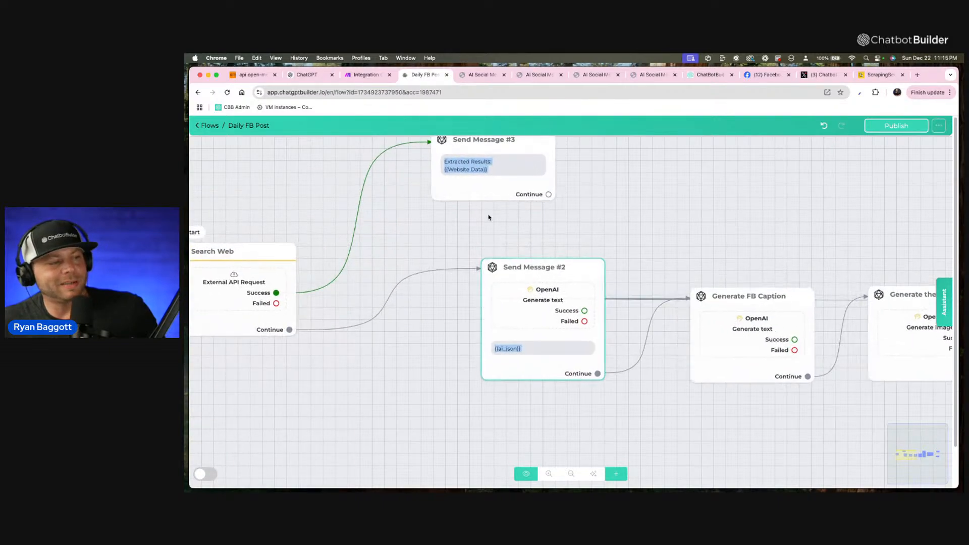
pyautogui.scroll(-4, 490, 187)
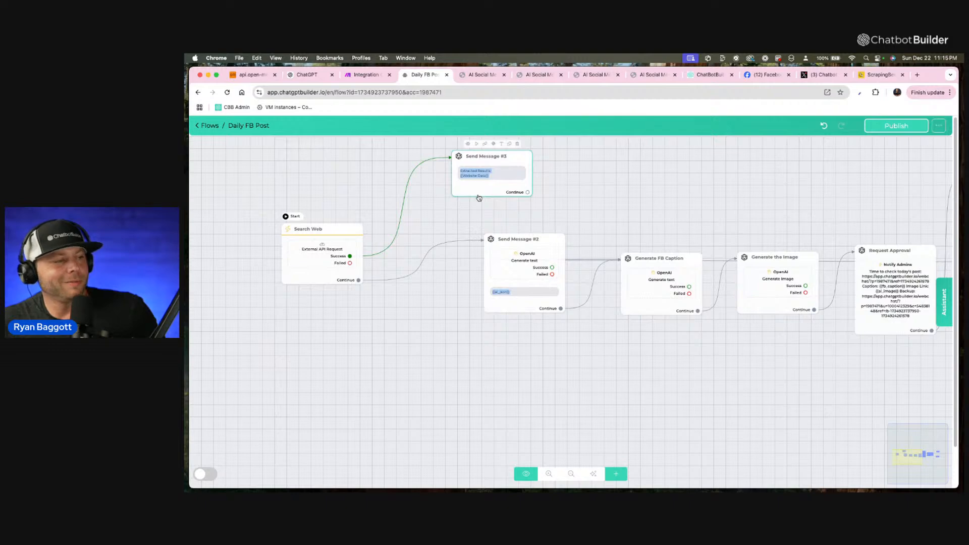
pyautogui.scroll(1, 450, 233)
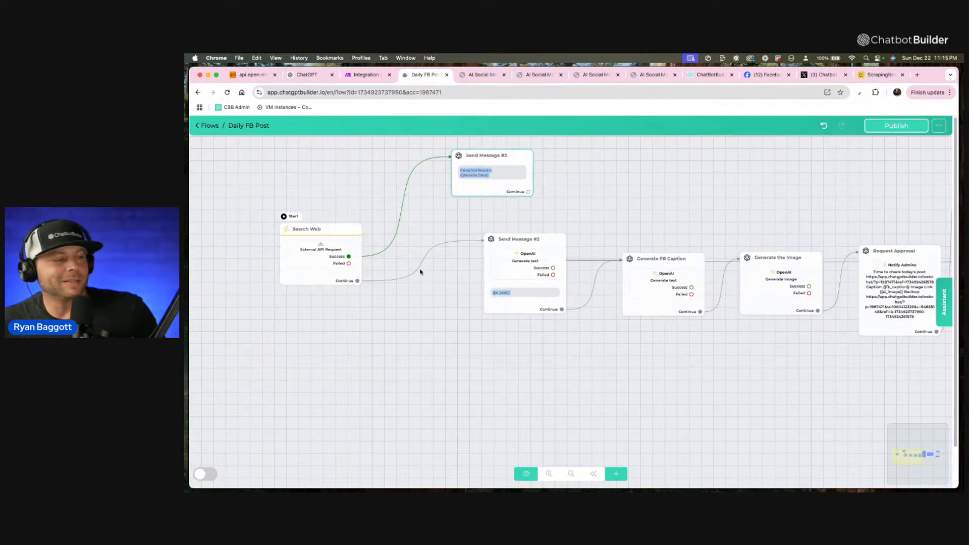
# Remove the link from Search Web to Send Message #2 and connect Search Web's Continue output to a new message step.
pyautogui.click(430, 247)
pyautogui.click(357, 283)
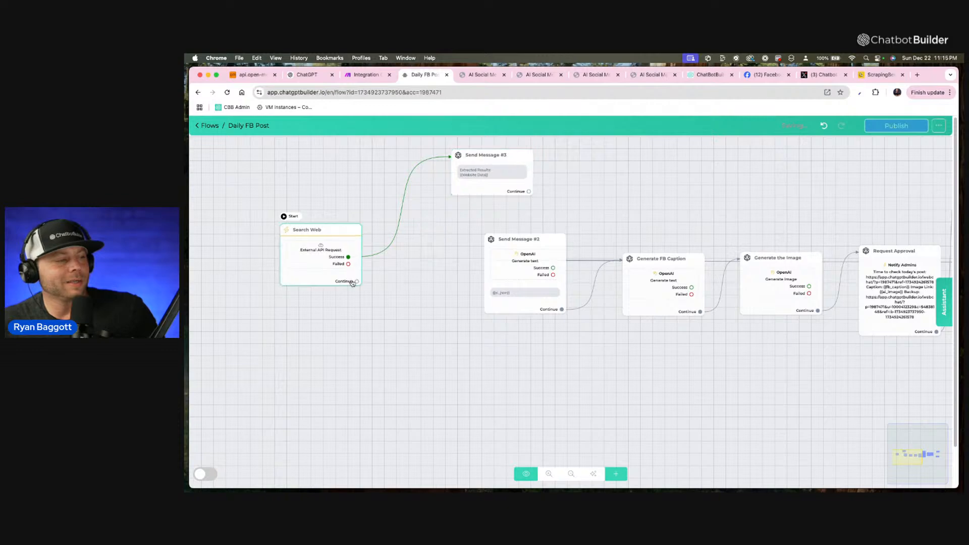
pyautogui.moveTo(358, 286); pyautogui.dragTo(323, 272)
# Add an OpenAI action to Send Message #4.
pyautogui.click(271, 298)
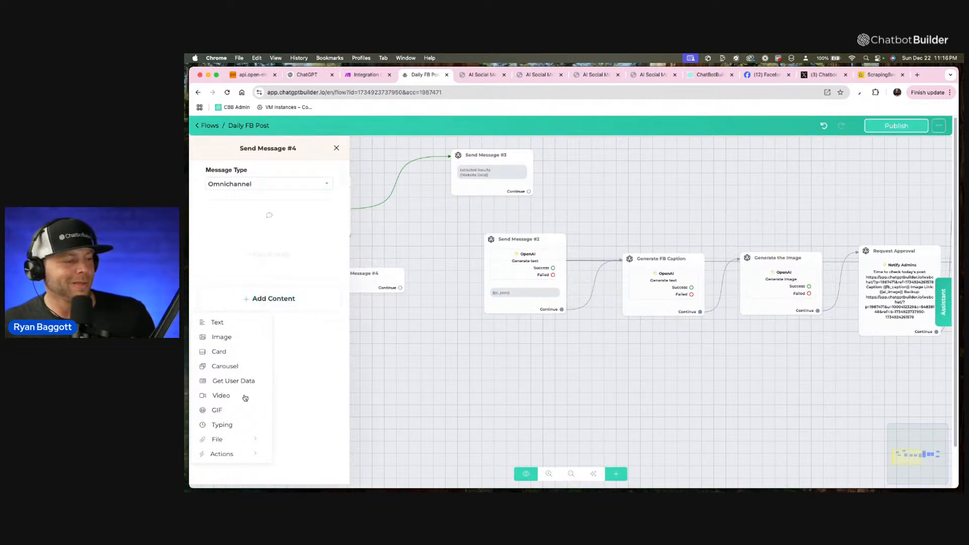
pyautogui.click(241, 453)
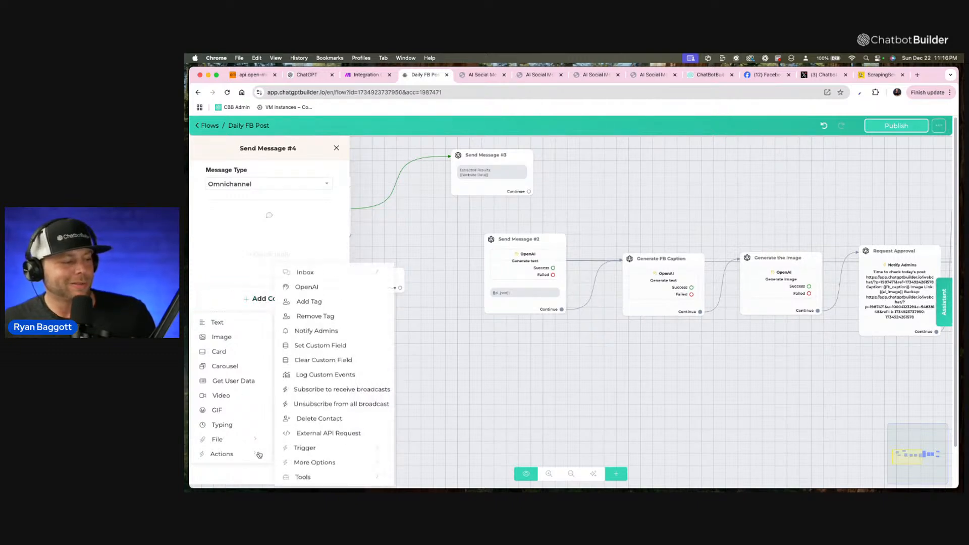
pyautogui.click(306, 286)
# Extend the OpenAI action's custom instructions to extract the top 10 relevant AI chatbot links, titles and plain-text URLs for a Facebook post crediting its sources.
pyautogui.click(271, 238)
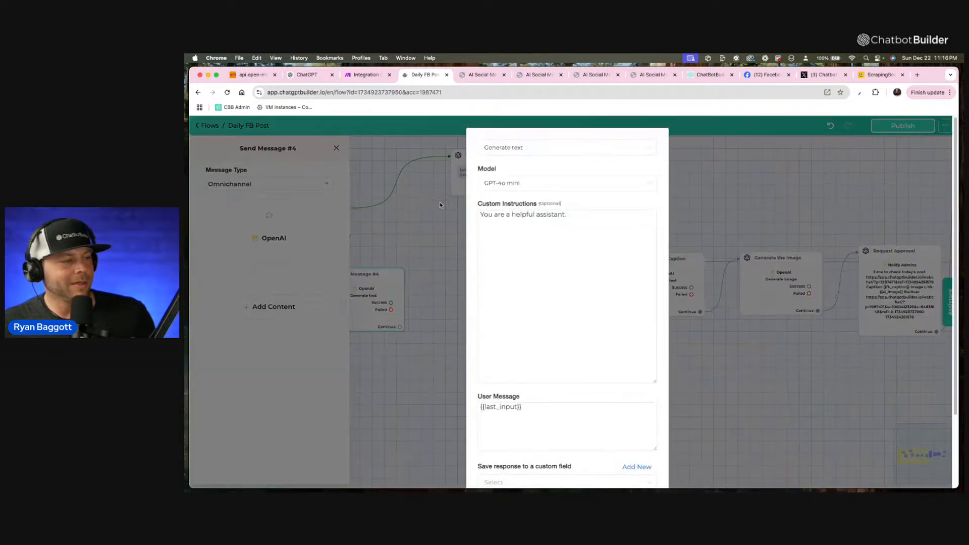
pyautogui.click(585, 216)
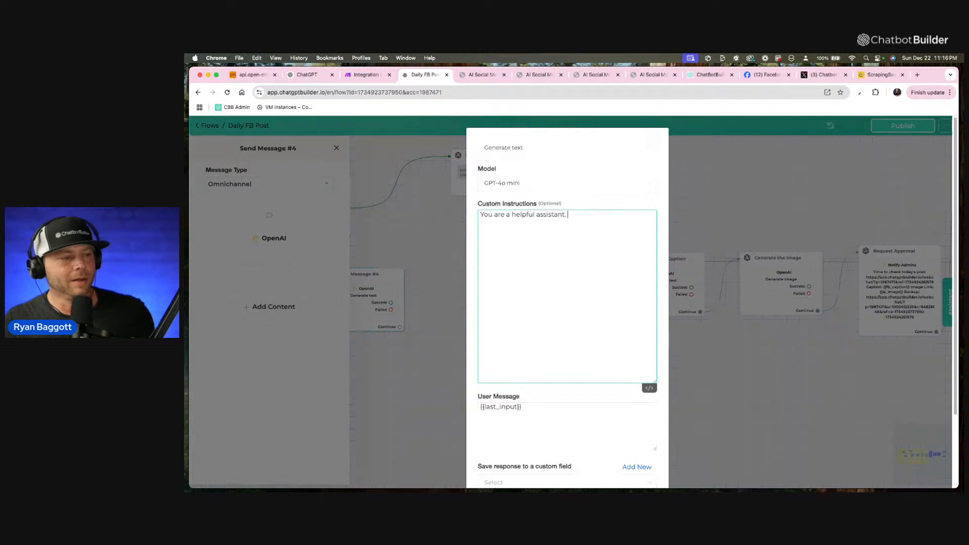
pyautogui.press('F5')
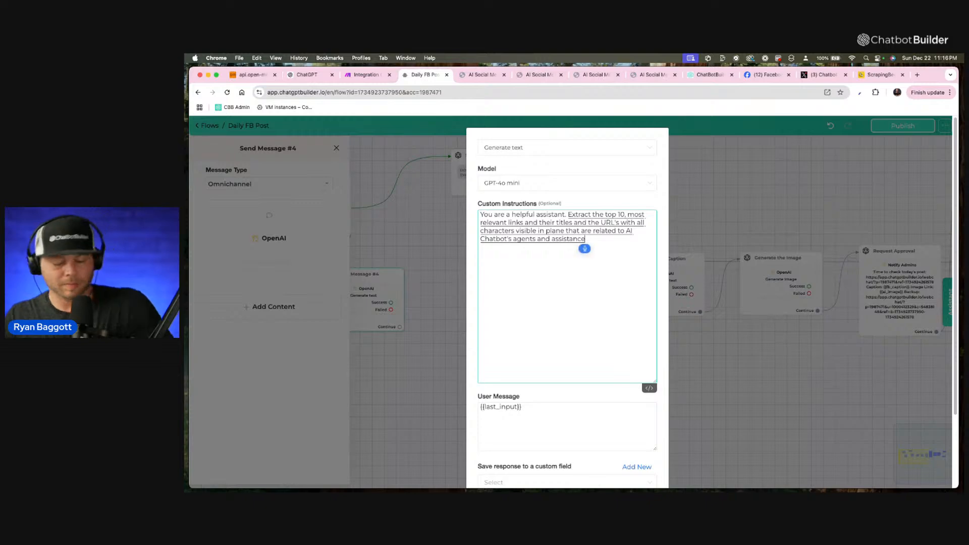
pyautogui.write('ts')
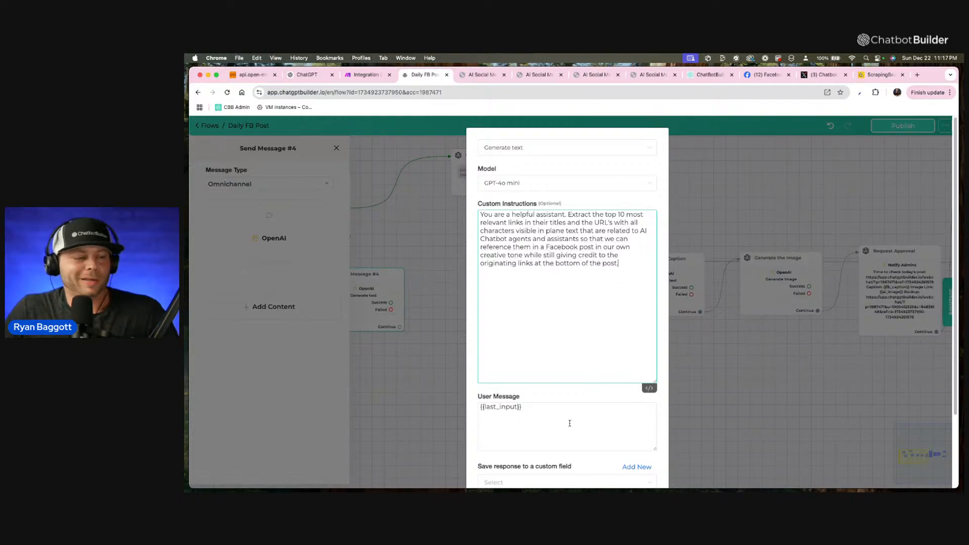
# Replace the OpenAI action's user message with "Here are the links to choose from:" followed by the Website Data custom field.
pyautogui.moveTo(600, 421); pyautogui.dragTo(464, 412)
pyautogui.write('Hwew')
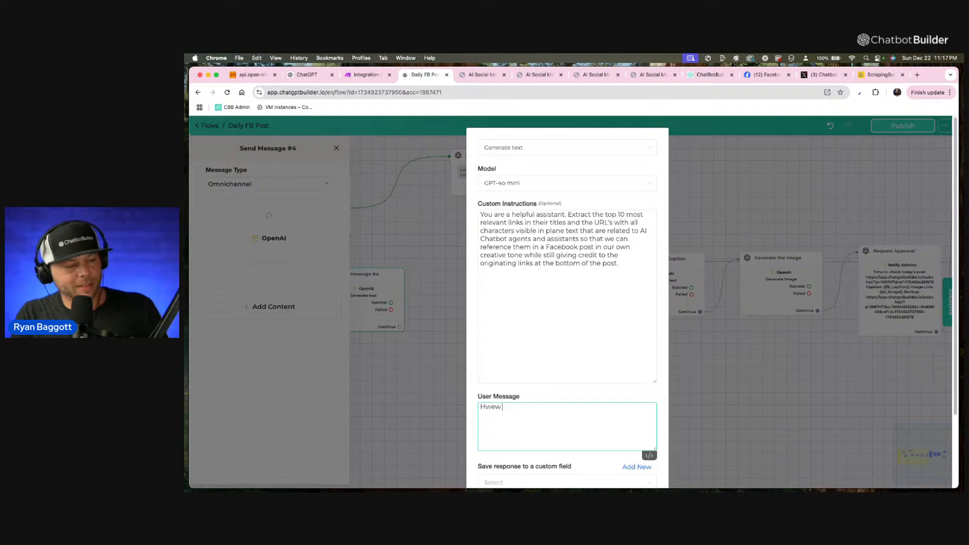
pyautogui.press('BackSpace')
pyautogui.press('BackSpace')
pyautogui.write('ere')
pyautogui.press('BackSpace')
pyautogui.press('BackSpace')
pyautogui.press('BackSpace')
pyautogui.press('BackSpace')
pyautogui.write('H')
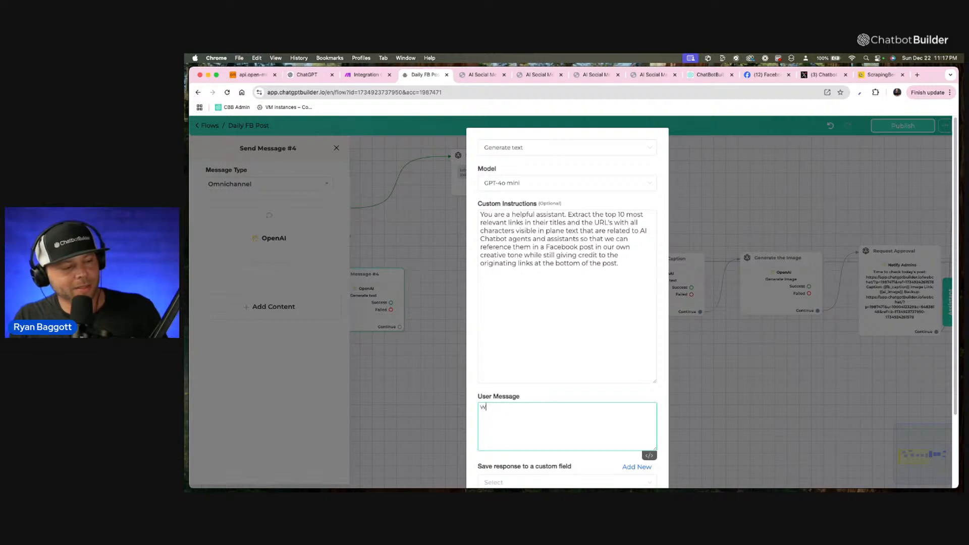
pyautogui.press('BackSpace')
pyautogui.write('Here a')
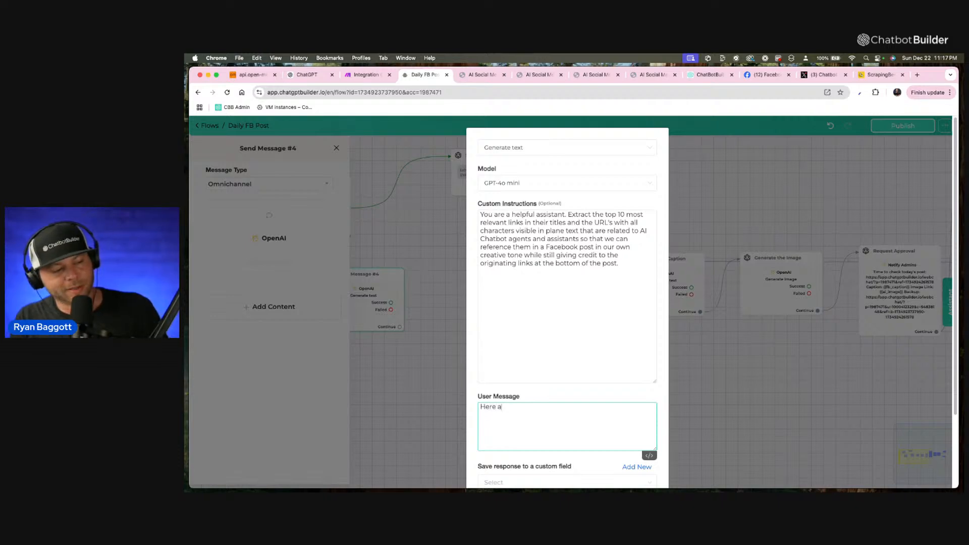
pyautogui.write('re the links to che')
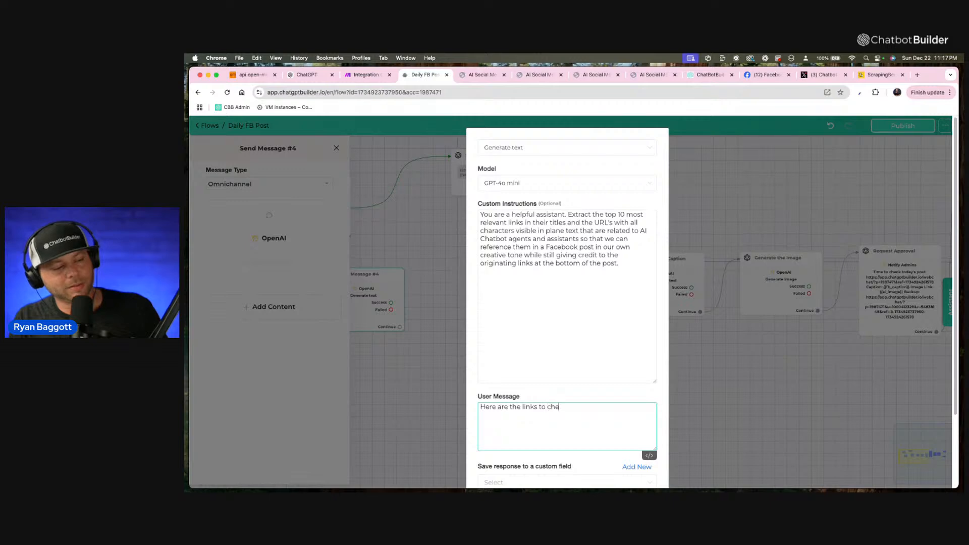
pyautogui.write('ose from')
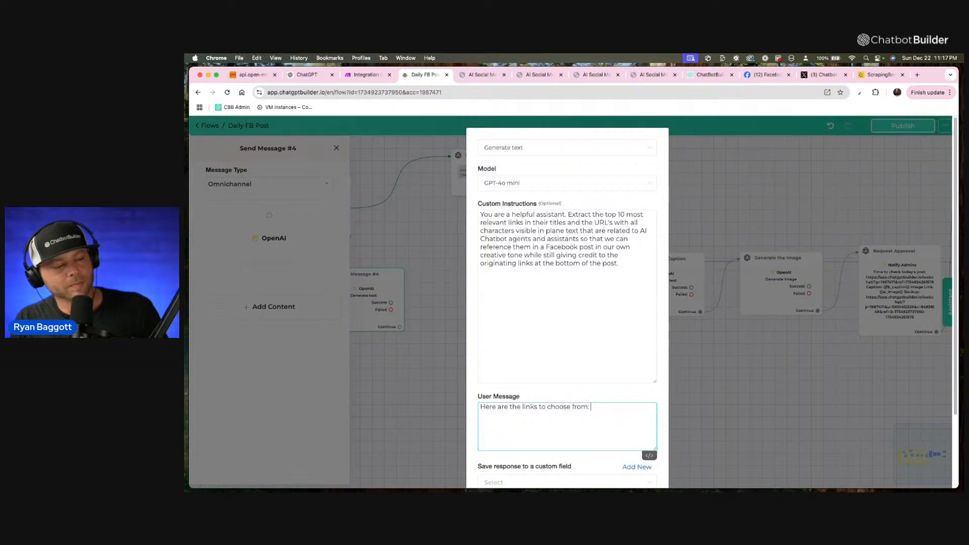
pyautogui.write(': {w')
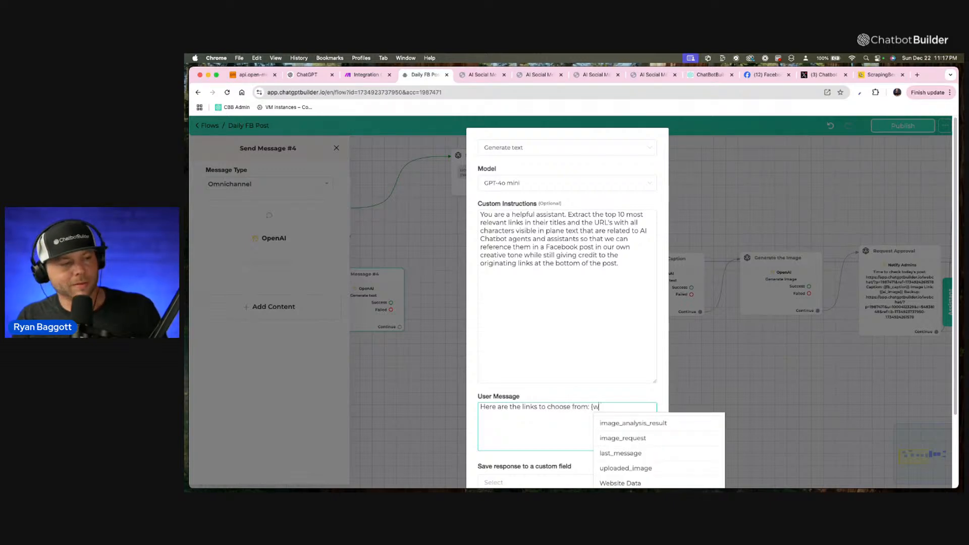
pyautogui.write('enb')
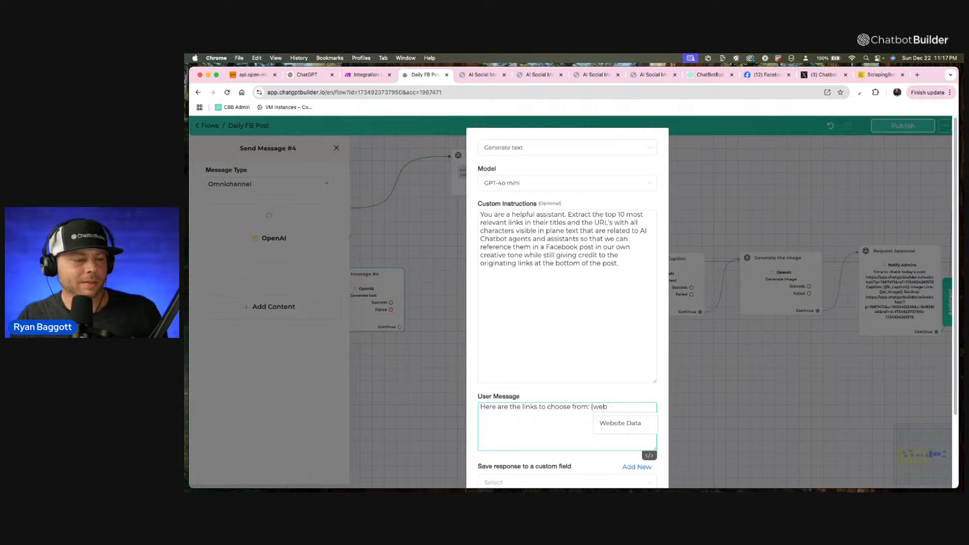
pyautogui.click(619, 423)
# Save the OpenAI response to a new custom field named cleaned_data, and remove the connect_user_to_human function from the action.
pyautogui.scroll(-2, 626, 399)
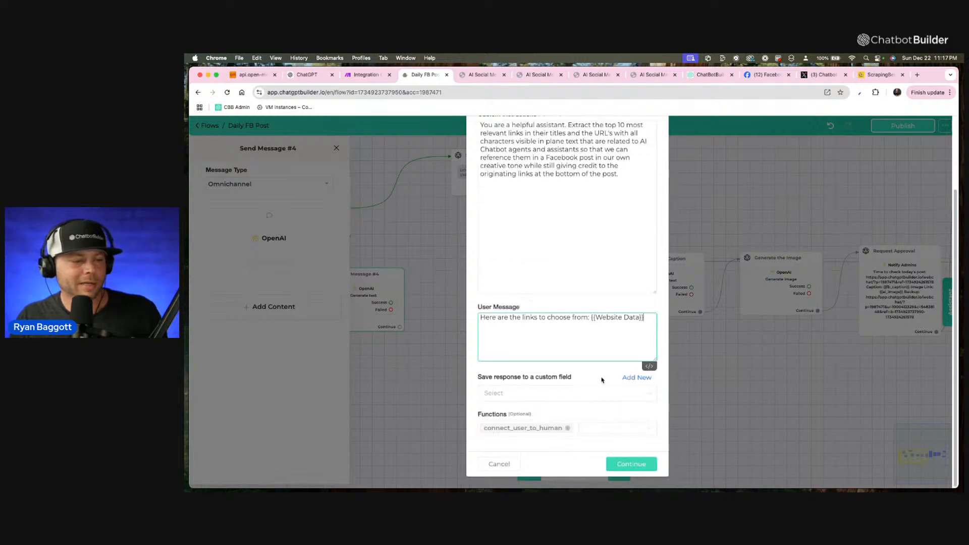
pyautogui.click(649, 379)
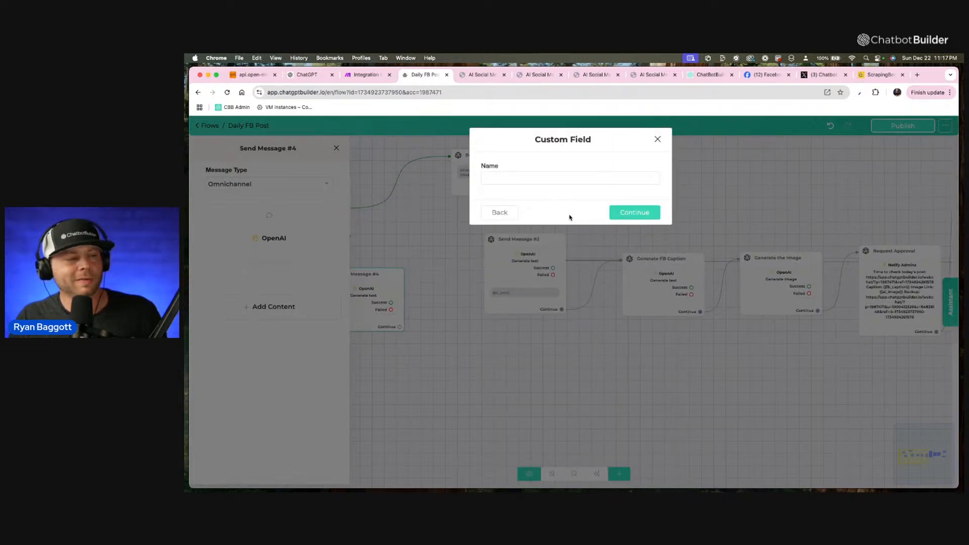
pyautogui.click(534, 179)
pyautogui.write('cleadn')
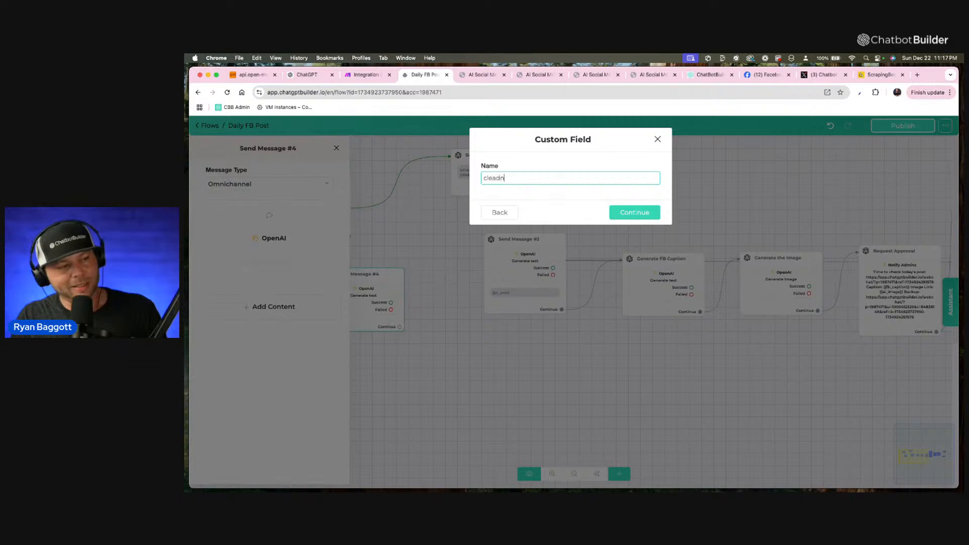
pyautogui.press('BackSpace')
pyautogui.press('BackSpace')
pyautogui.write('ned')
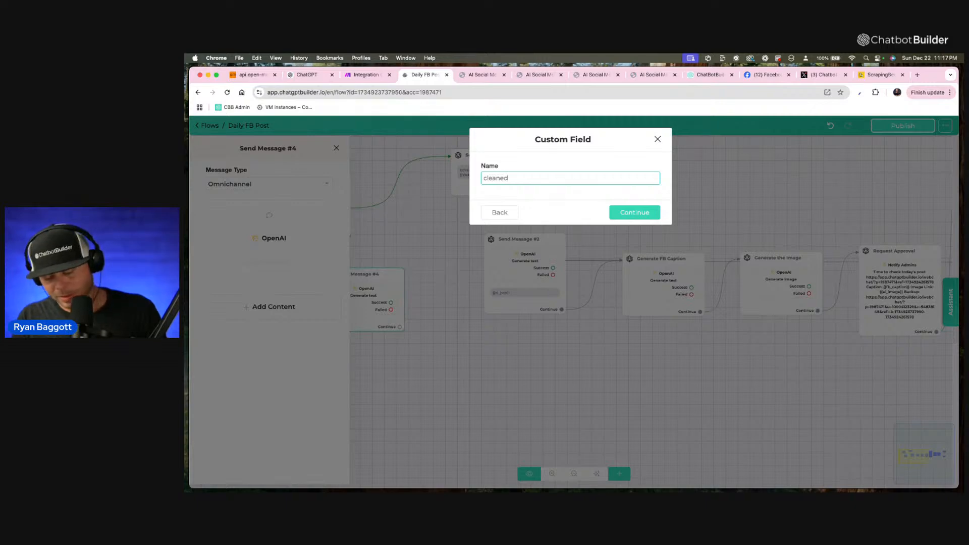
pyautogui.write('_data')
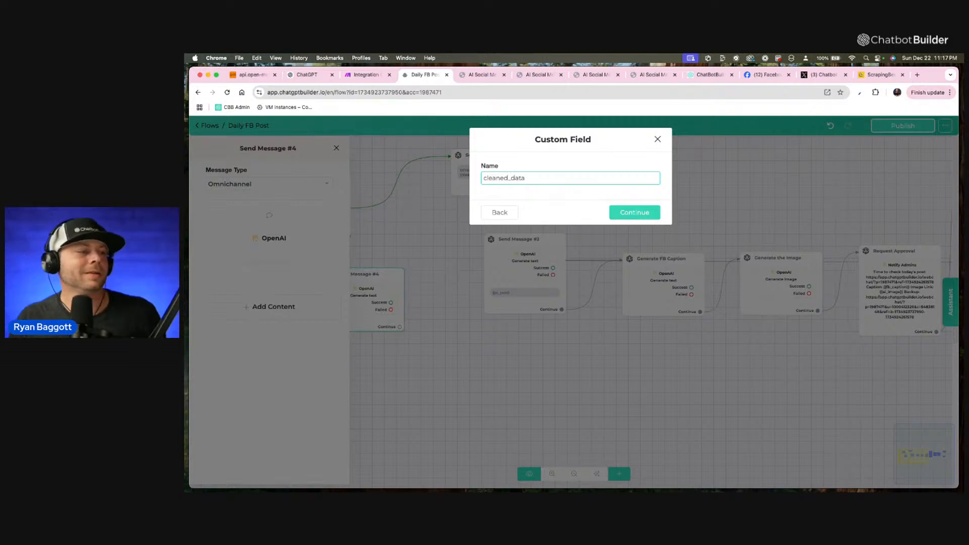
pyautogui.click(650, 216)
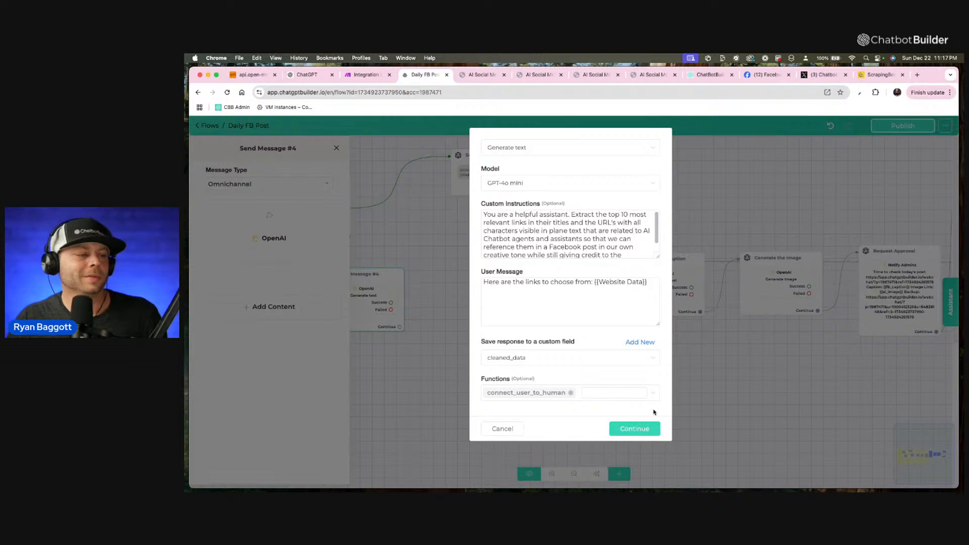
pyautogui.click(570, 393)
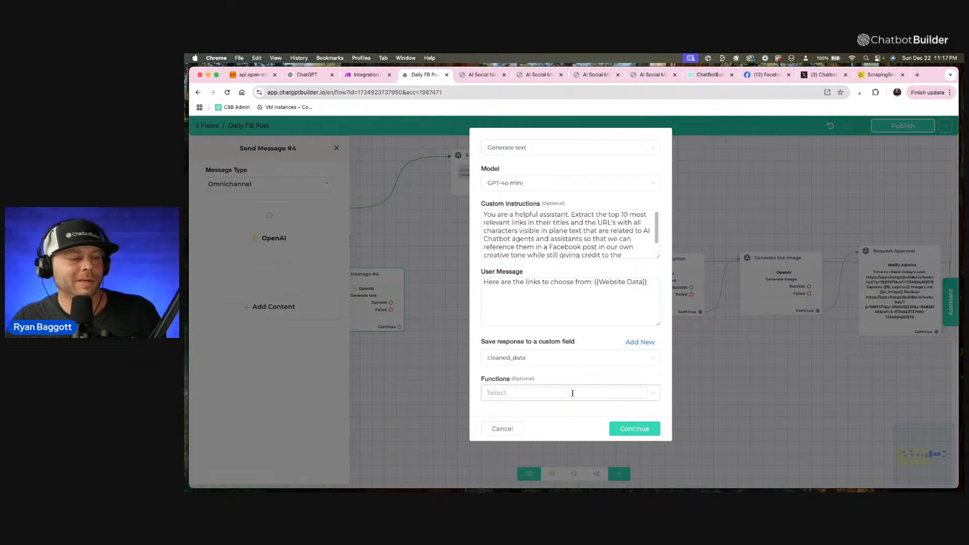
pyautogui.click(633, 426)
# Add a text block to Send Message #4 reading "Cleaned data:" followed by the cleaned_data custom field.
pyautogui.click(260, 309)
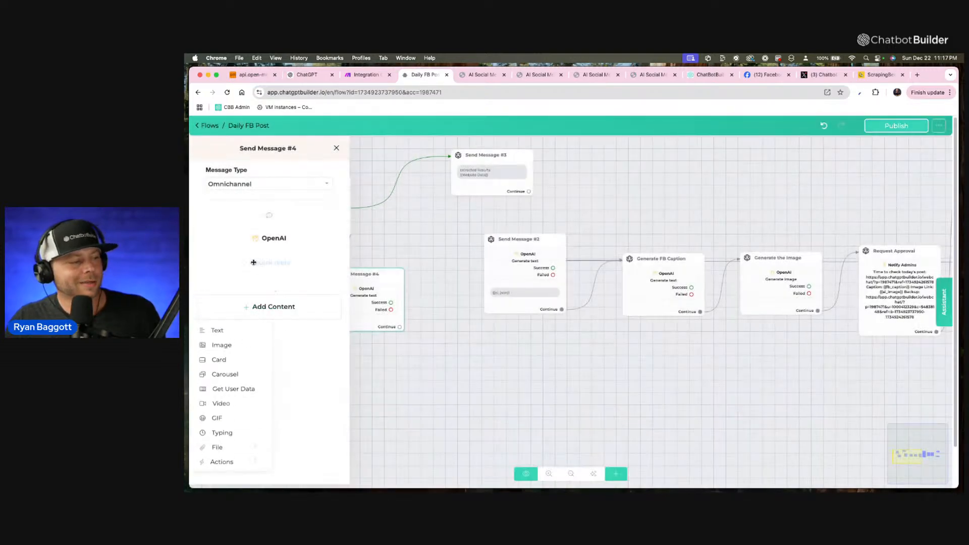
pyautogui.click(229, 331)
pyautogui.write('Cleanre')
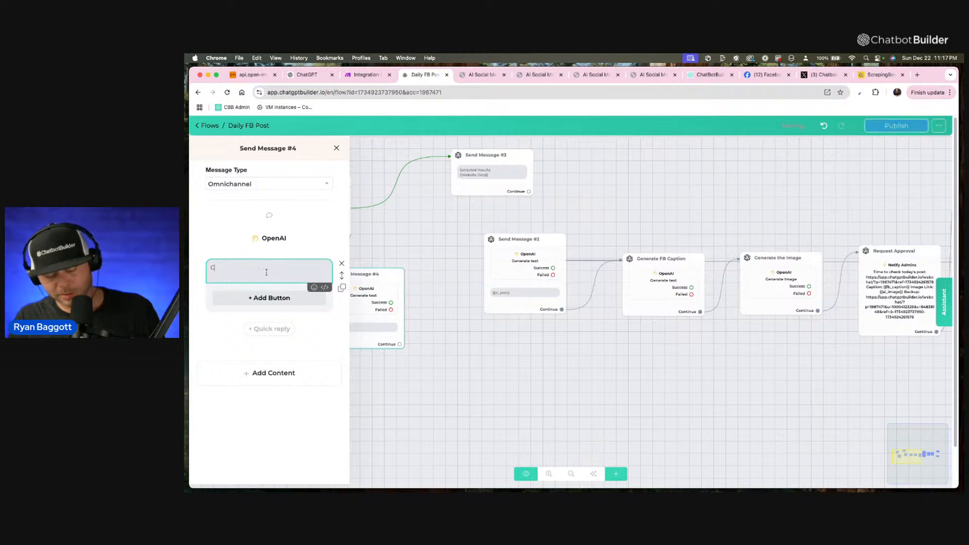
pyautogui.press('BackSpace')
pyautogui.write('ed da')
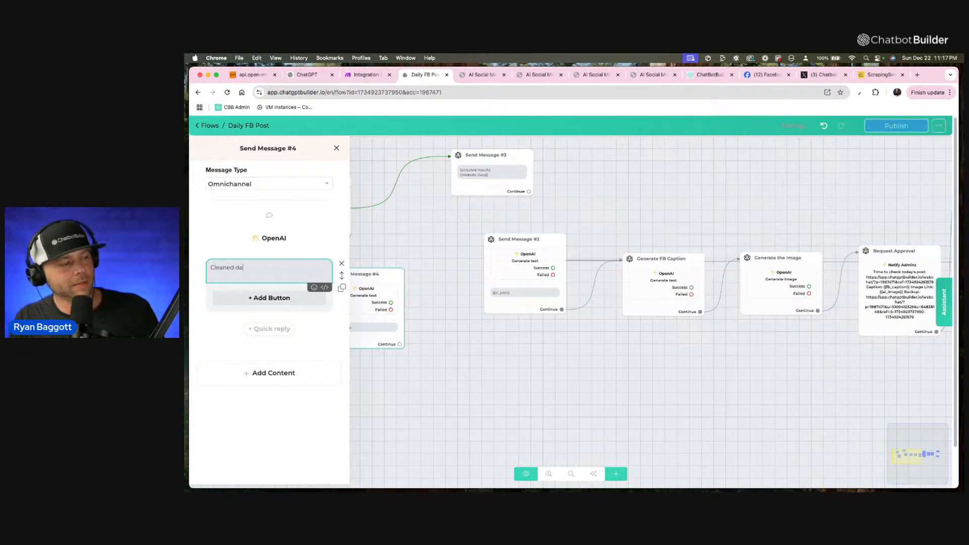
pyautogui.write('ta: {clea')
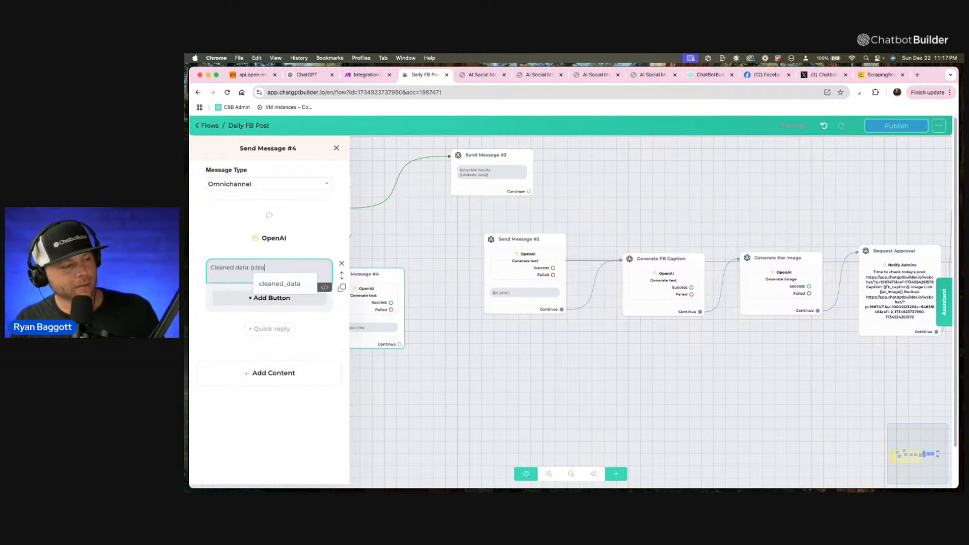
pyautogui.click(275, 284)
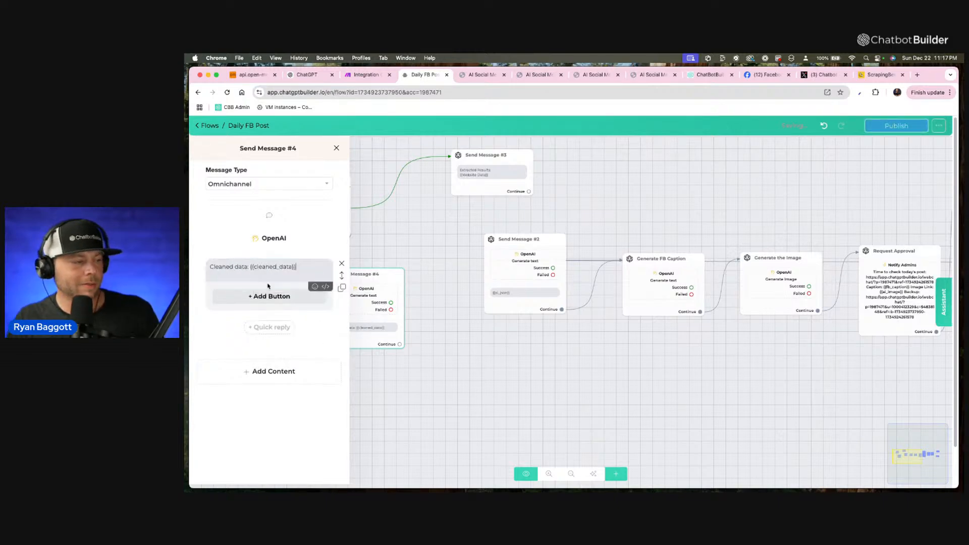
pyautogui.click(423, 236)
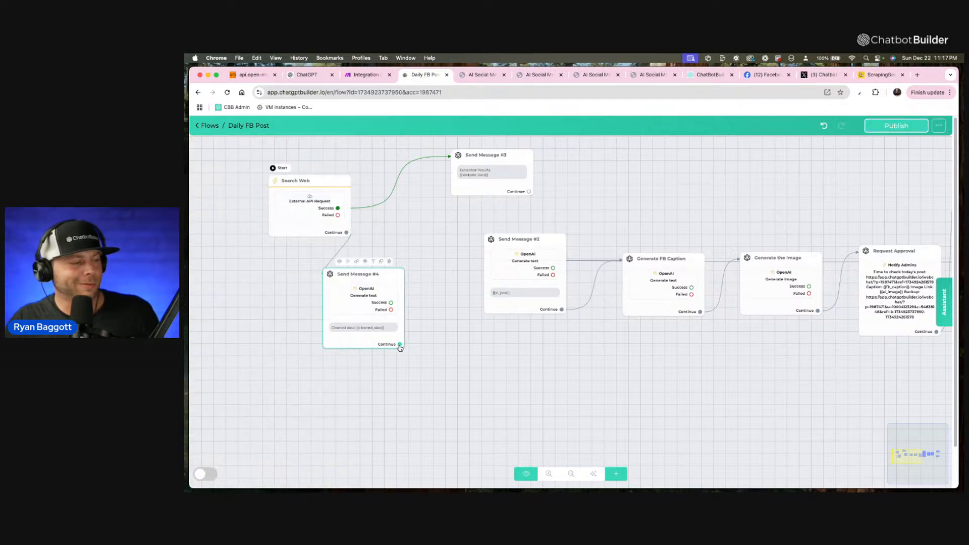
# Connect Send Message #4's Continue output to Send Message #2 and replace the latter's OpenAI user message with the cleaned_data field.
pyautogui.moveTo(399, 345); pyautogui.dragTo(510, 293)
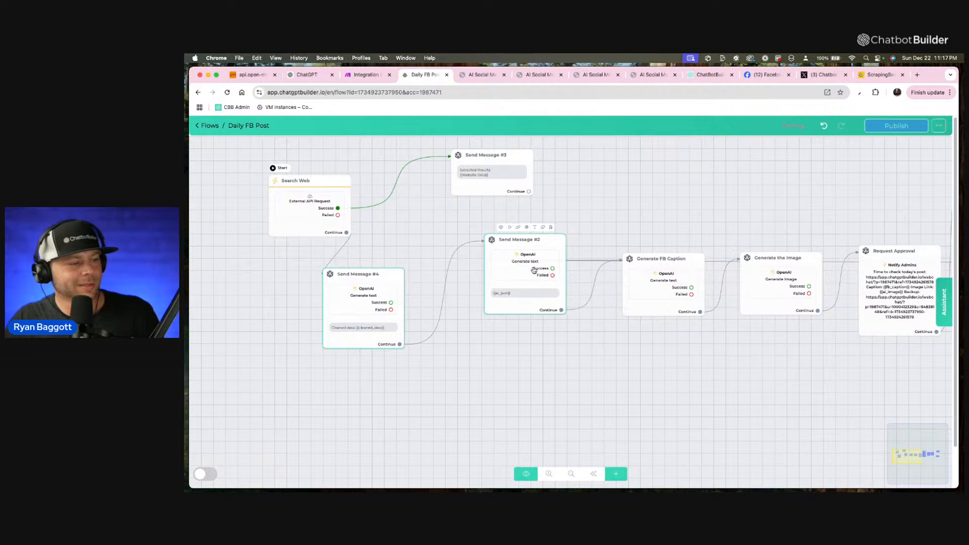
pyautogui.click(536, 271)
pyautogui.click(274, 238)
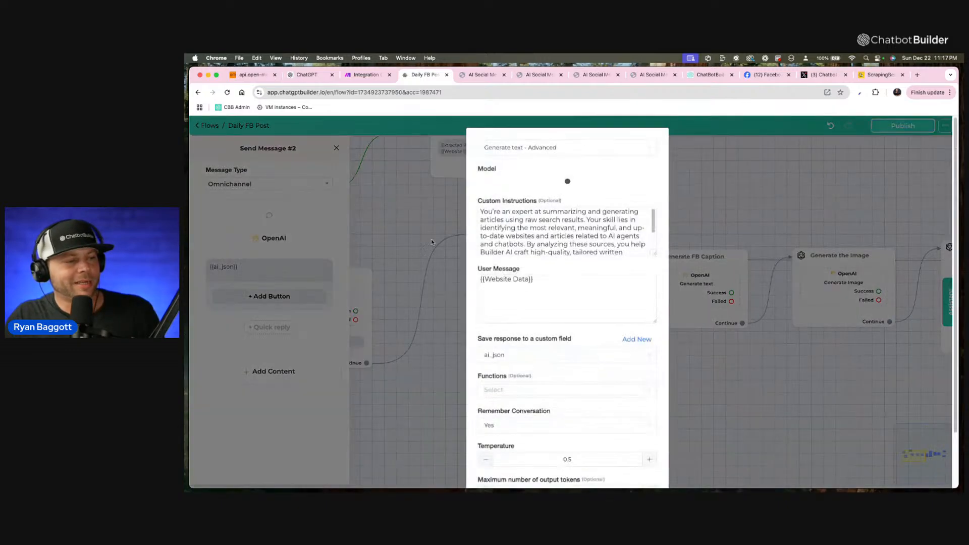
pyautogui.tripleClick(536, 286)
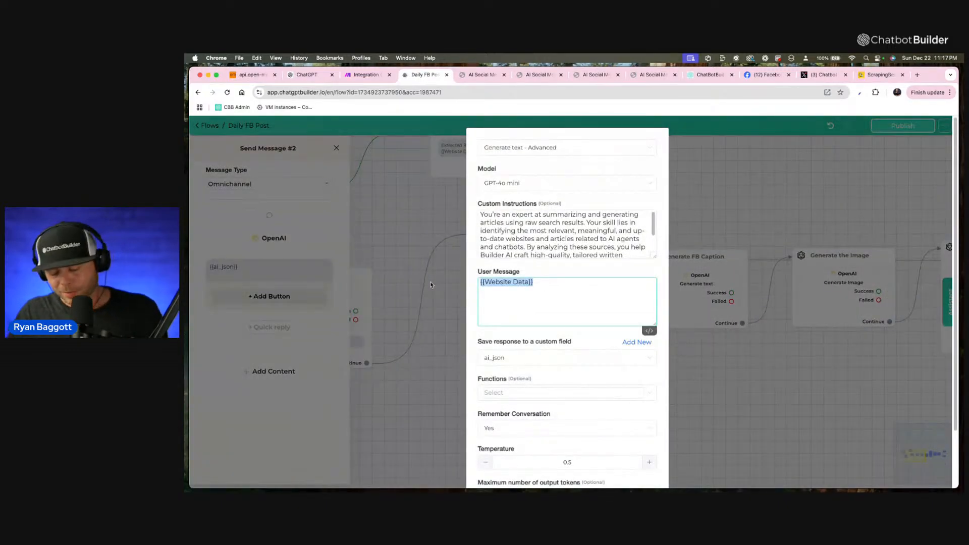
pyautogui.write('{clean')
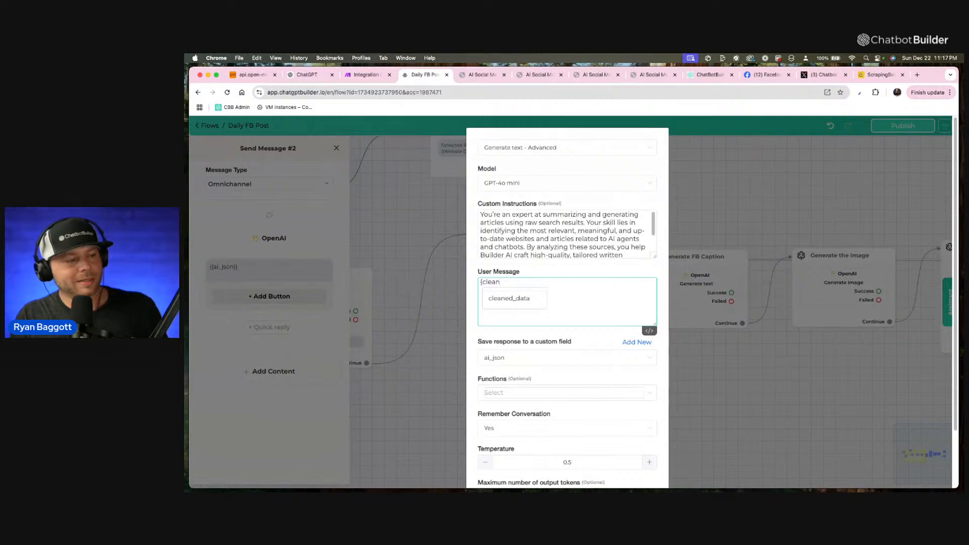
pyautogui.click(510, 298)
pyautogui.scroll(-3, 605, 394)
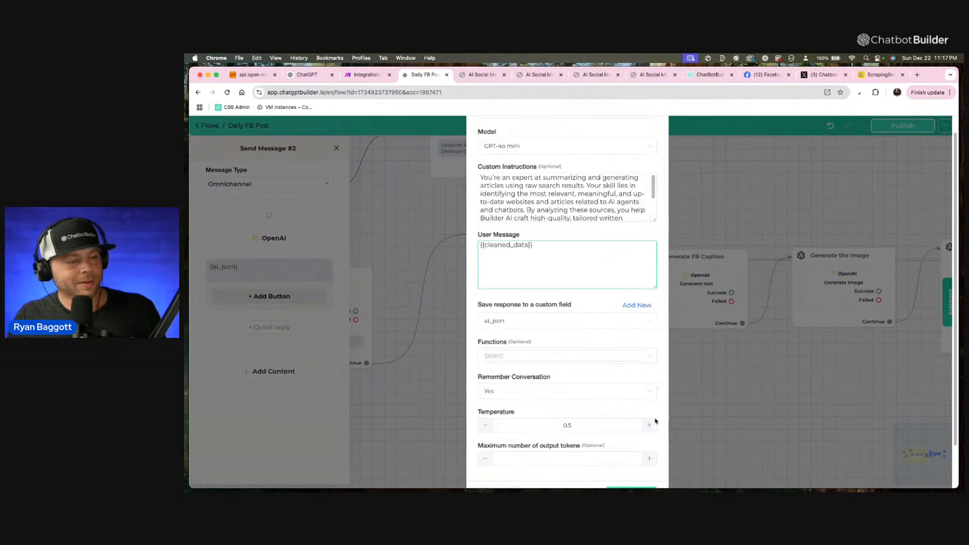
pyautogui.click(639, 465)
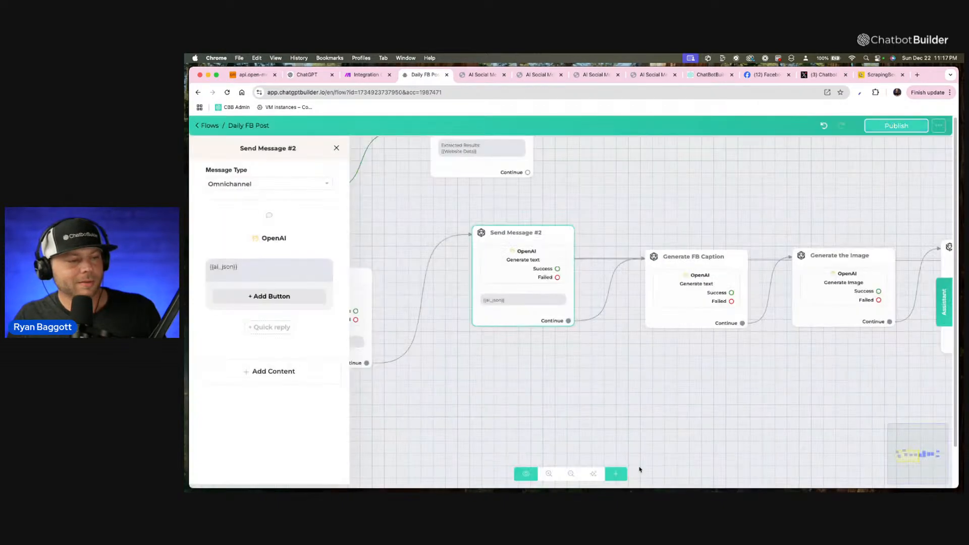
pyautogui.click(848, 181)
# Publish the Daily FB Post flow and preview it from the Search Web step in the Webchat channel.
pyautogui.click(909, 127)
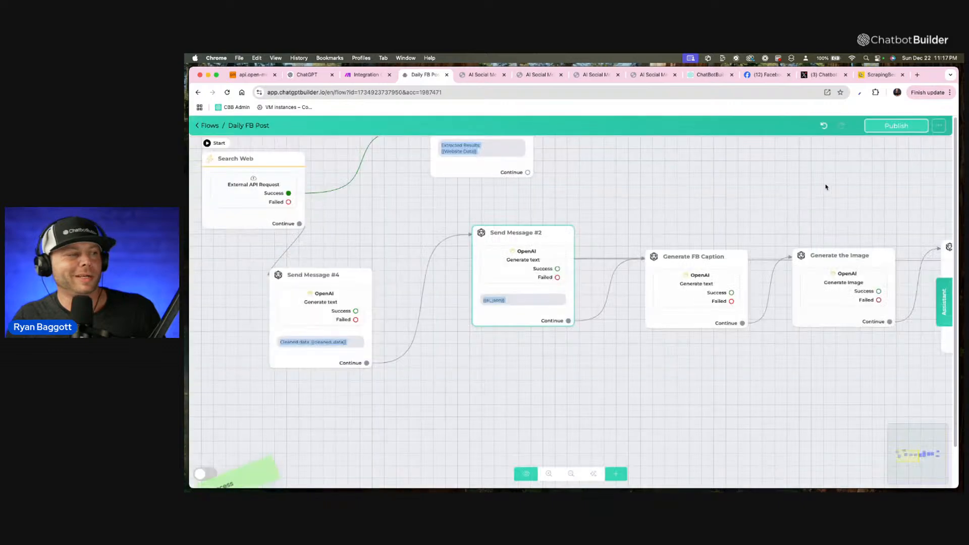
pyautogui.moveTo(325, 219); pyautogui.dragTo(349, 276)
pyautogui.moveTo(281, 217)
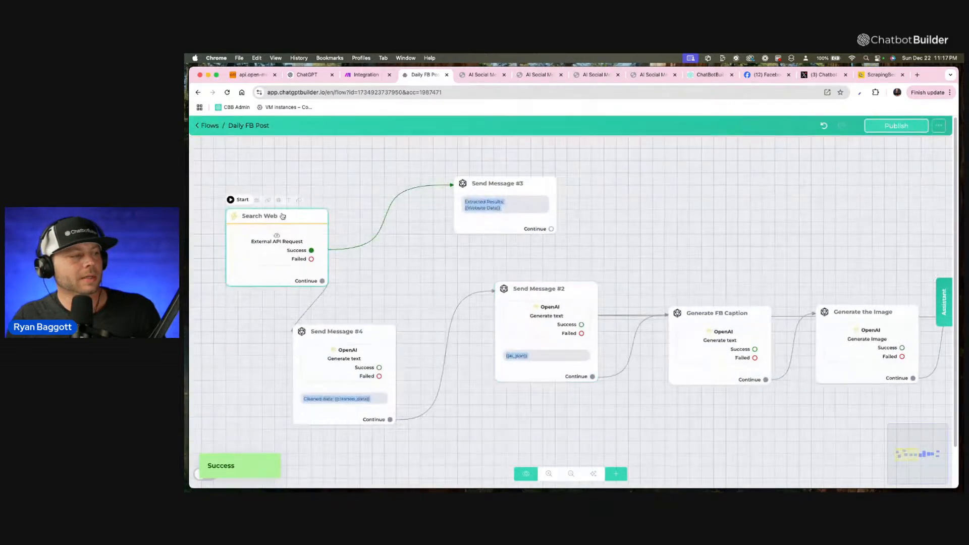
pyautogui.click(257, 202)
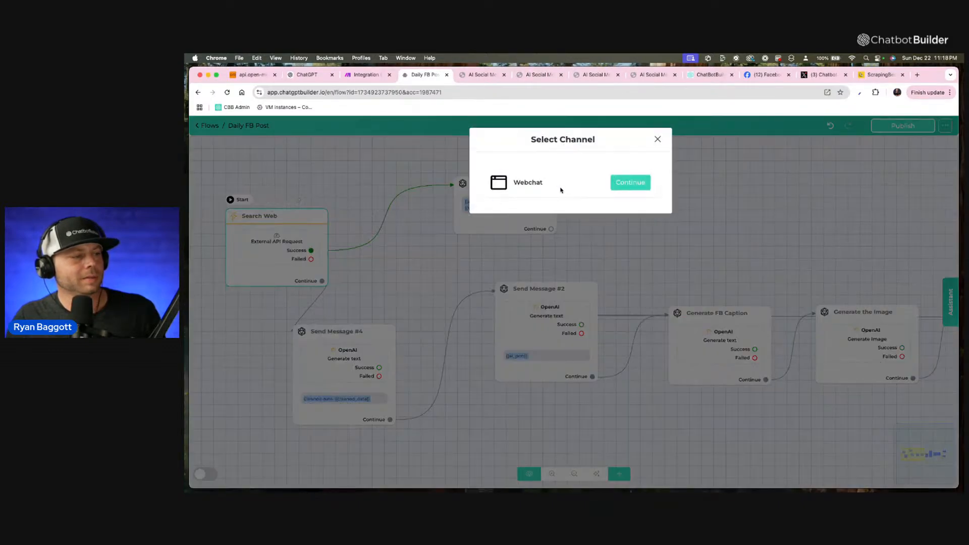
pyautogui.click(631, 183)
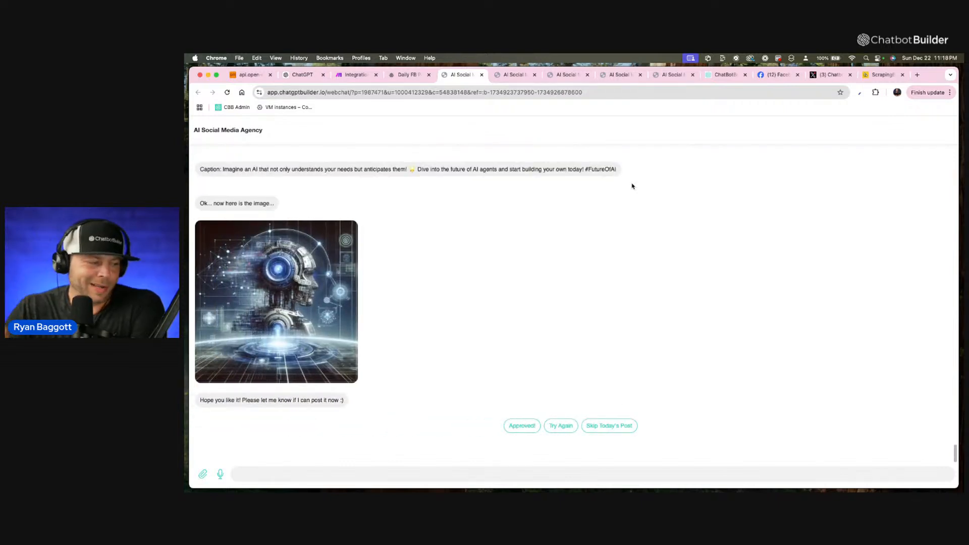
# In Generate FB Caption's OpenAI custom instructions, change the link rule to "100% of the time include the link from".
pyautogui.click(399, 75)
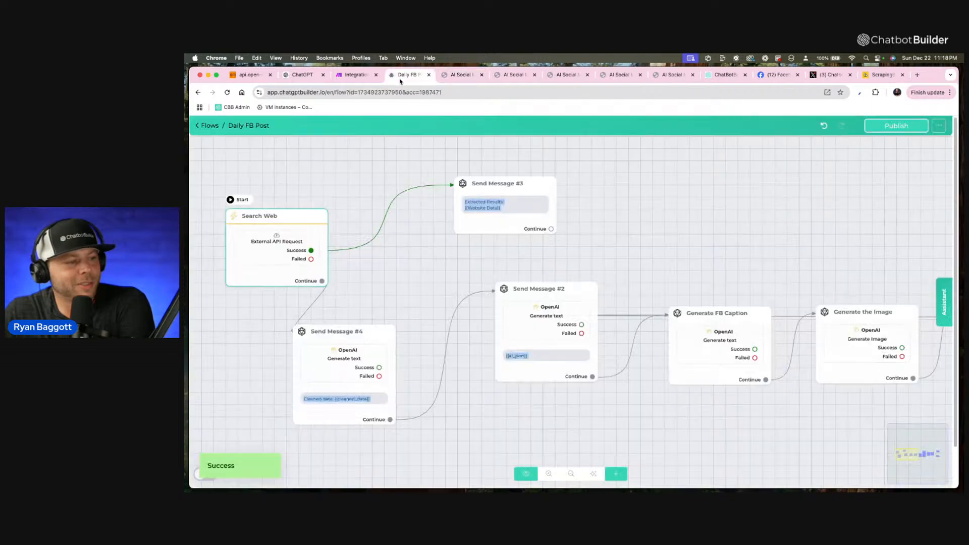
pyautogui.scroll(3, 626, 273)
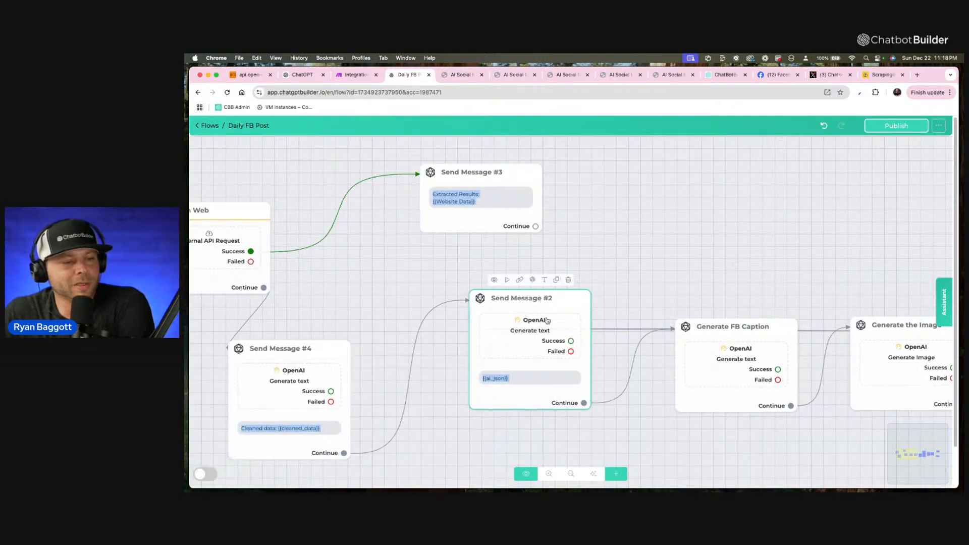
pyautogui.moveTo(785, 277); pyautogui.dragTo(606, 228)
pyautogui.click(532, 305)
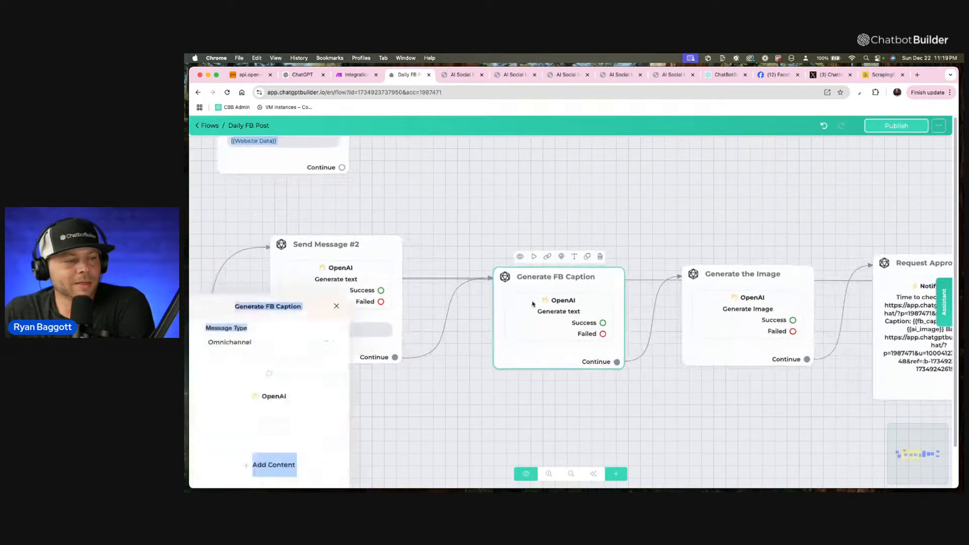
pyautogui.click(296, 240)
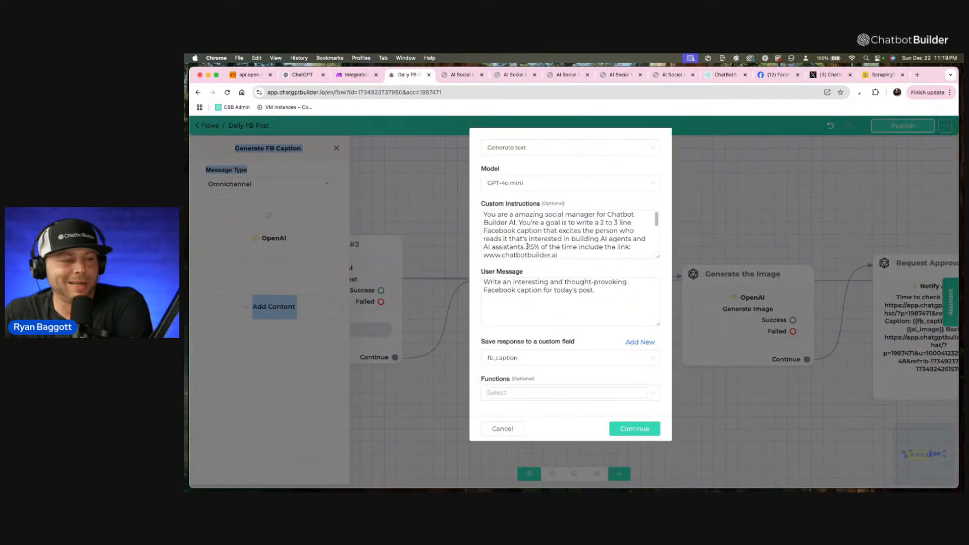
pyautogui.doubleClick(529, 247)
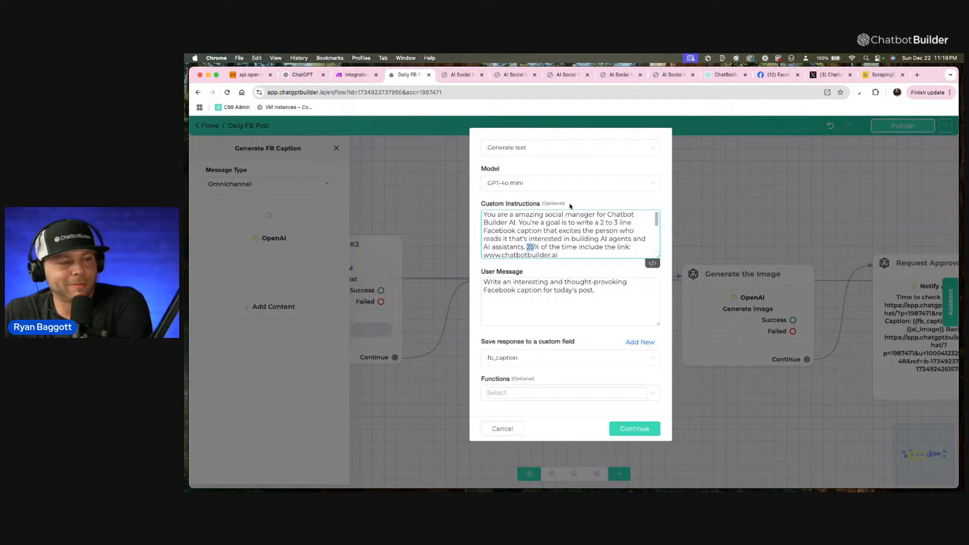
pyautogui.write('100')
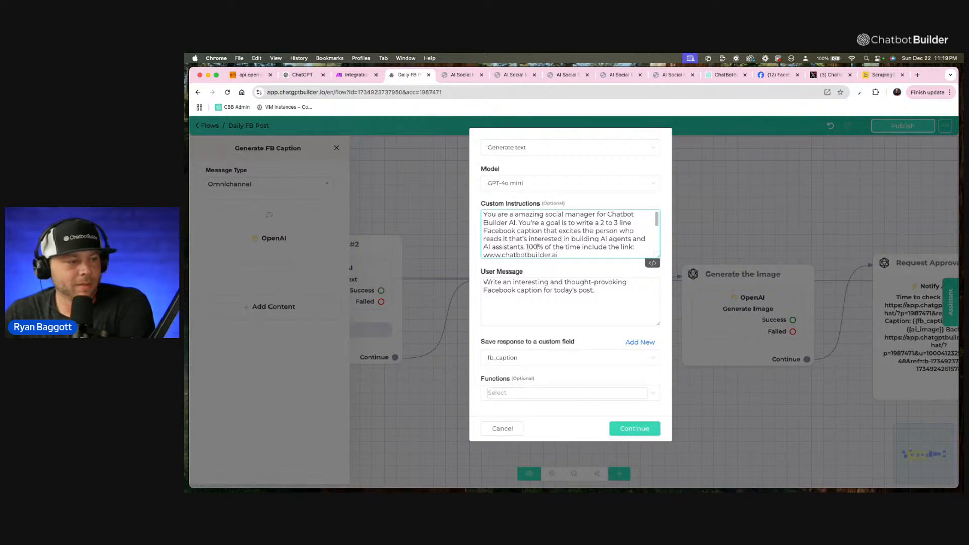
pyautogui.click(642, 246)
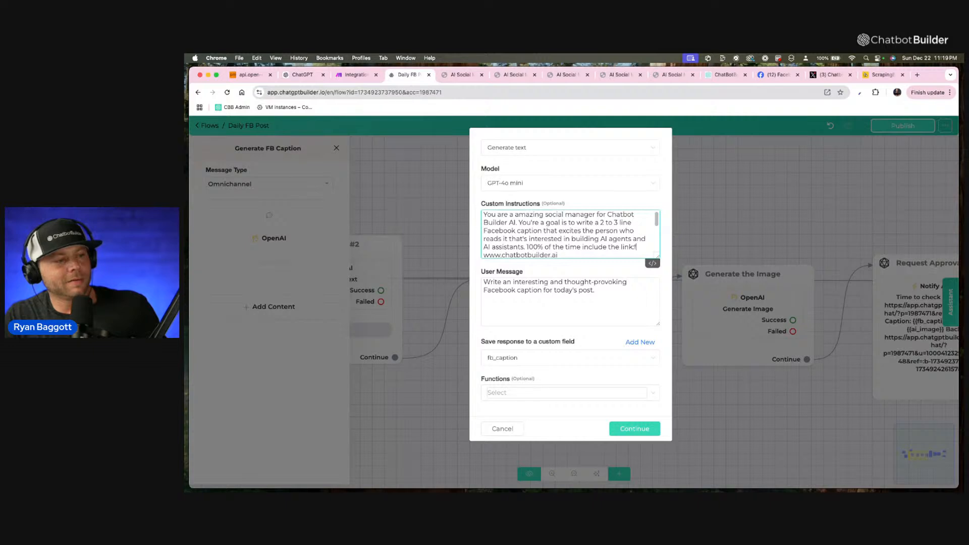
pyautogui.write('from')
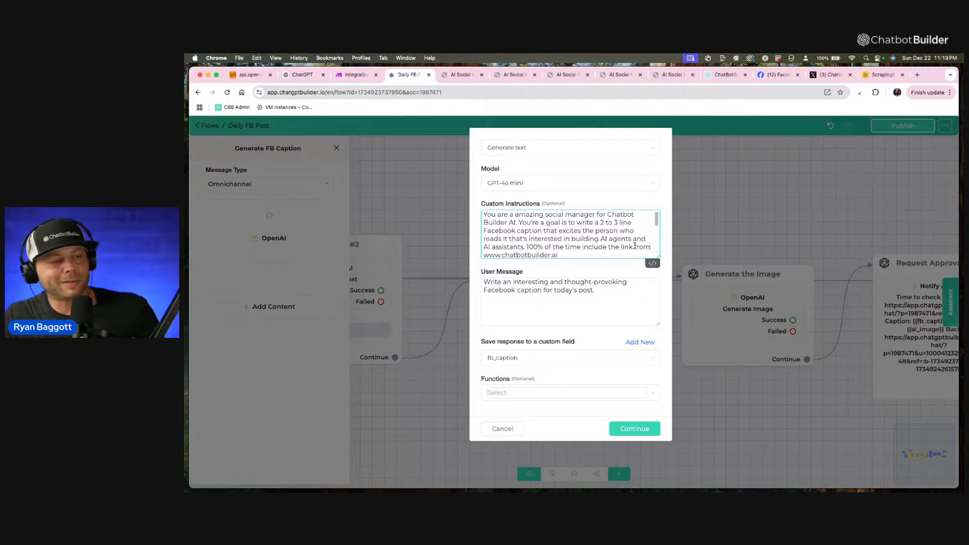
# Replace the ai_json field at the end of the search results sentence in the custom instructions with the cleaned_data field.
pyautogui.press('super+a')
pyautogui.click(616, 231)
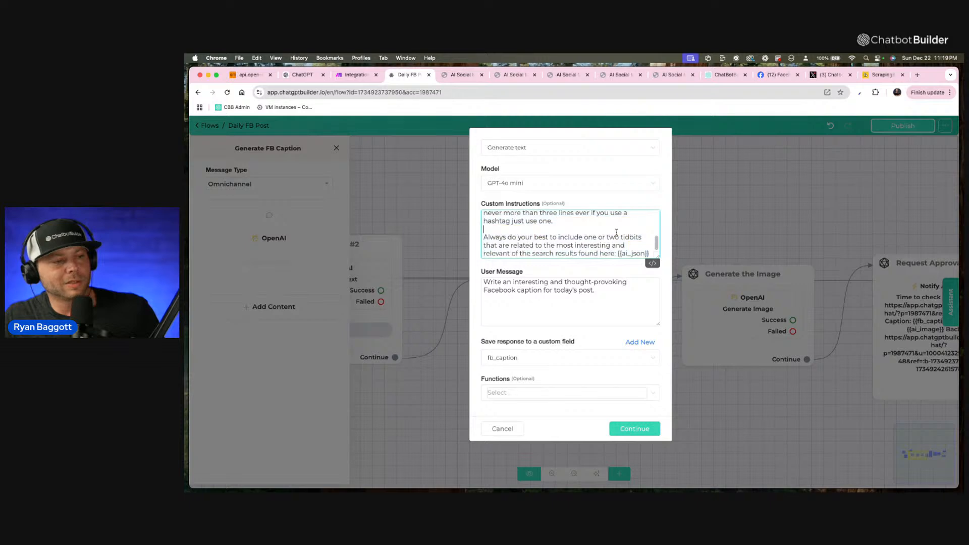
pyautogui.moveTo(618, 253); pyautogui.dragTo(674, 255)
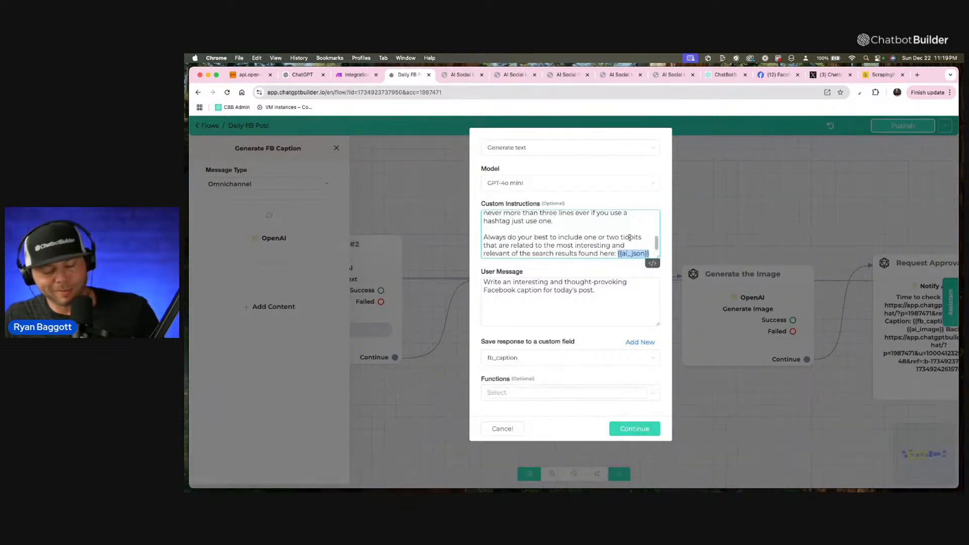
pyautogui.write('{cle')
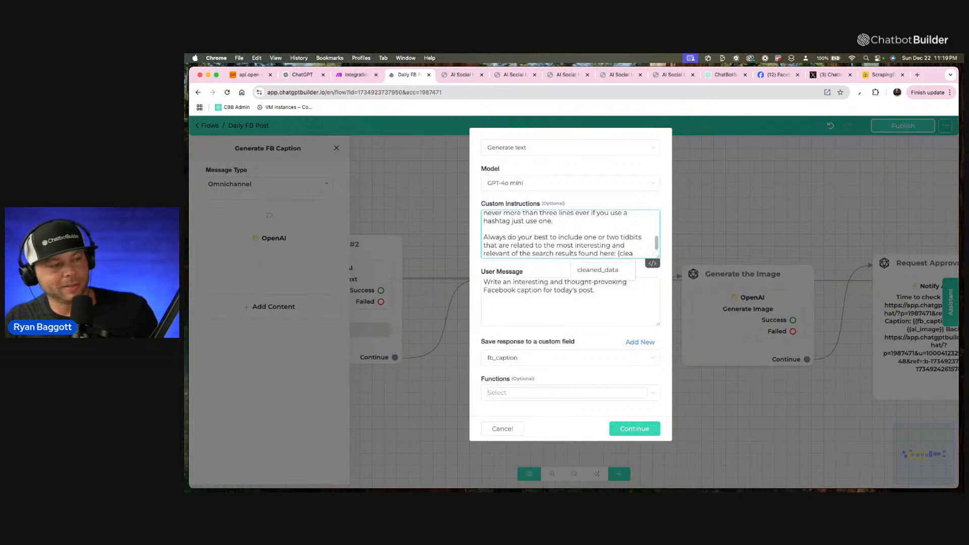
pyautogui.click(603, 271)
pyautogui.scroll(-1, 622, 237)
pyautogui.scroll(2, 622, 237)
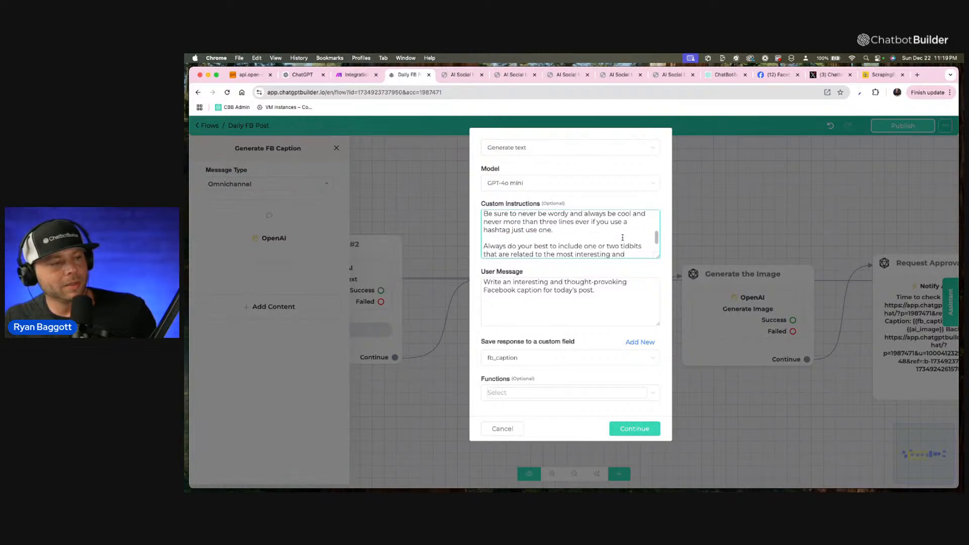
pyautogui.scroll(3, 622, 237)
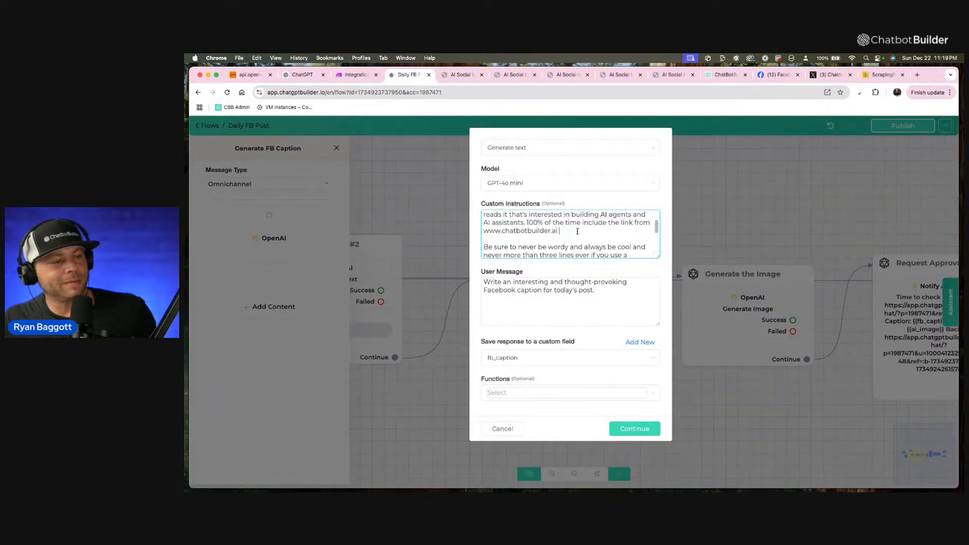
pyautogui.moveTo(577, 231); pyautogui.dragTo(469, 231)
pyautogui.write('our')
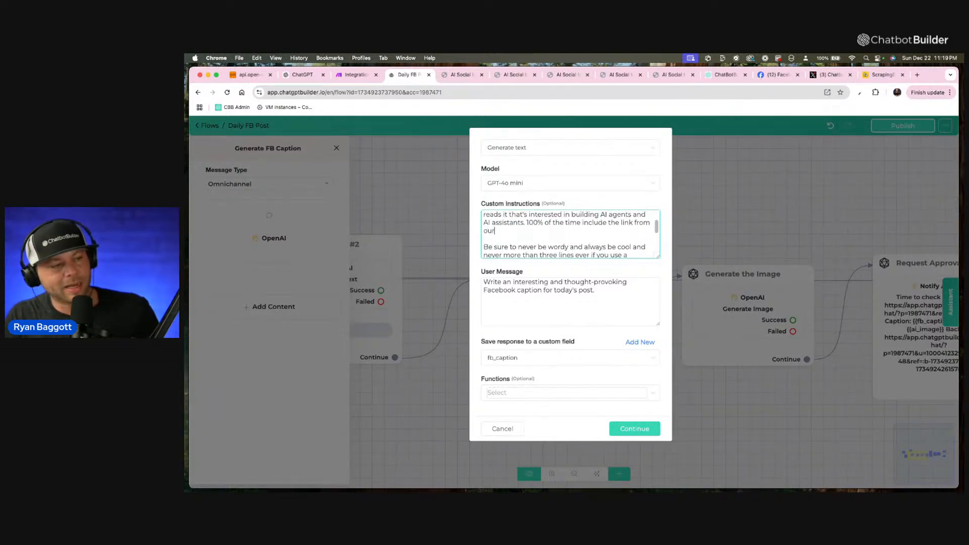
pyautogui.write(' webs')
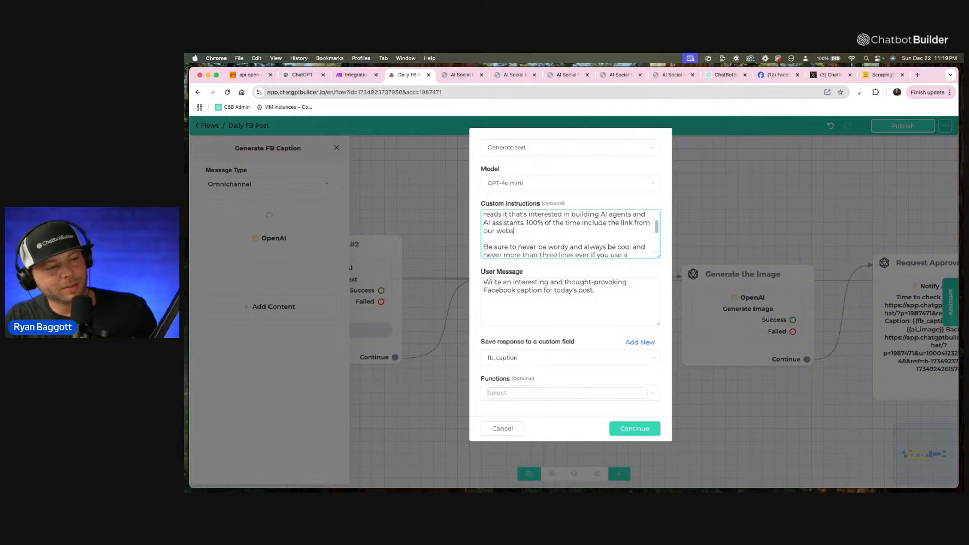
pyautogui.write('ite sedarc')
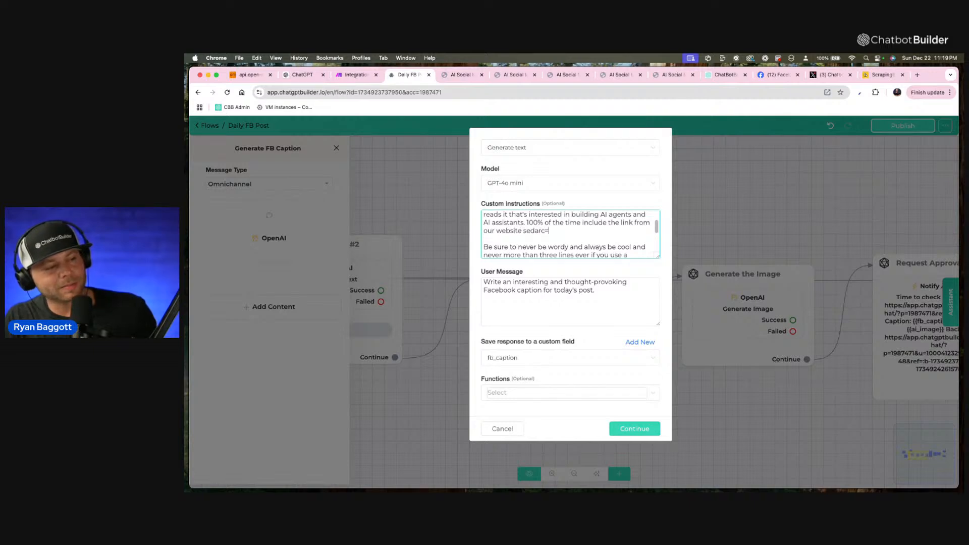
pyautogui.write('ached lis')
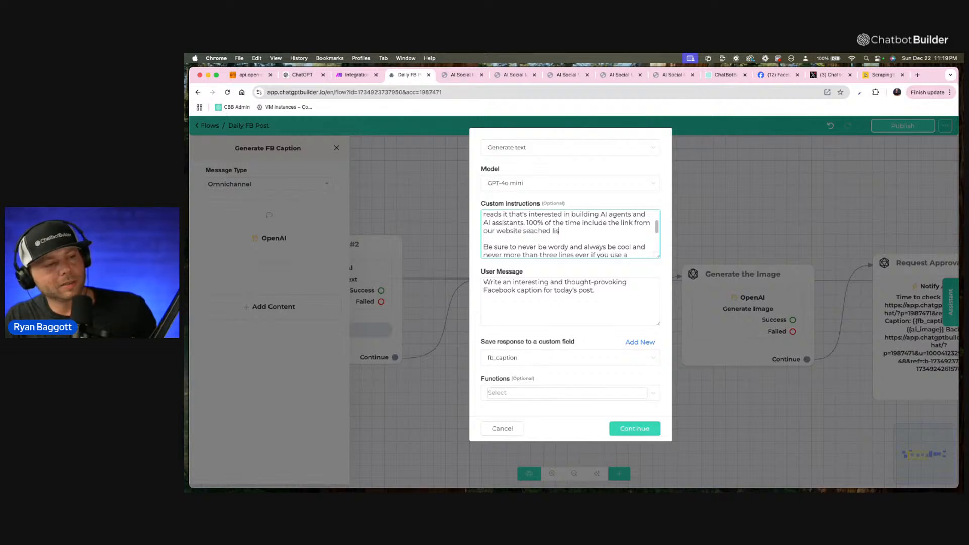
pyautogui.write('t in th')
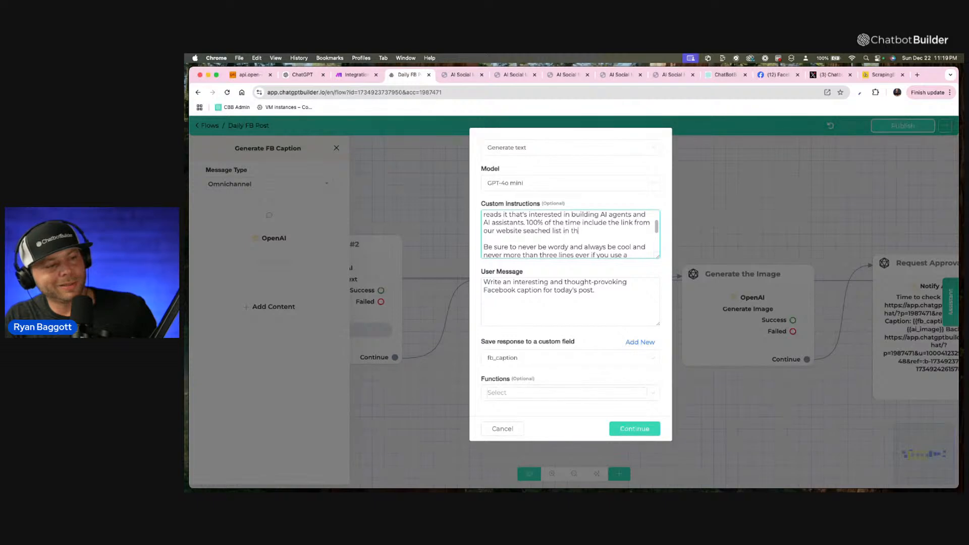
pyautogui.write('e middle')
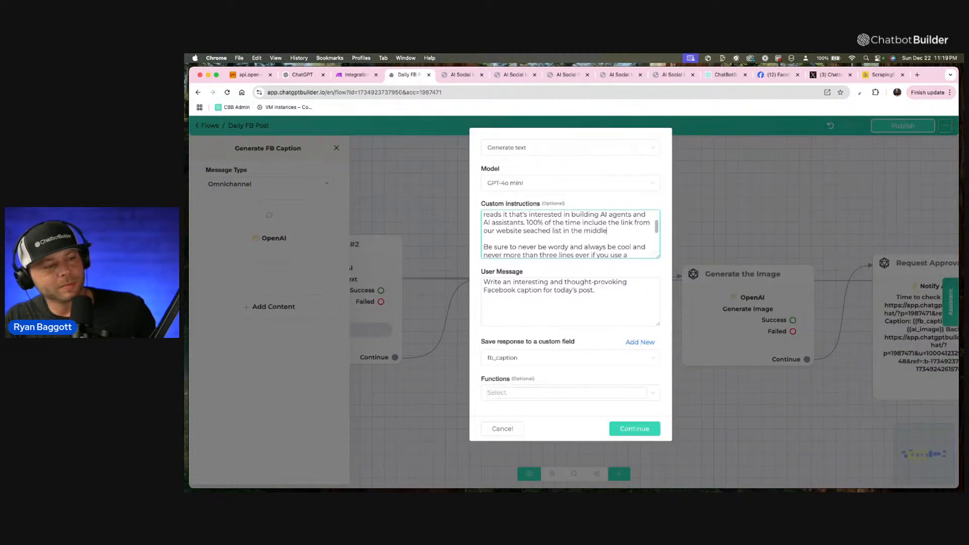
pyautogui.write(' of the post, an')
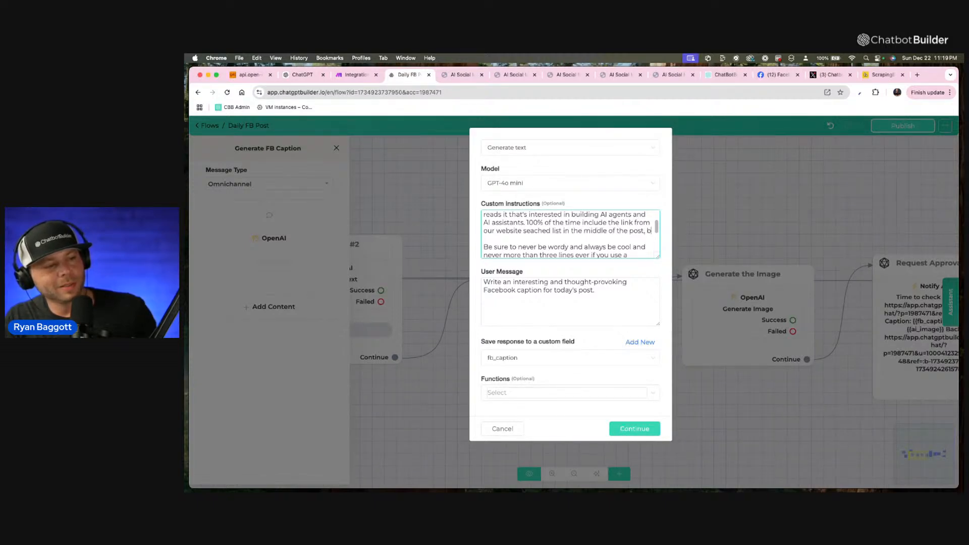
pyautogui.write('d in')
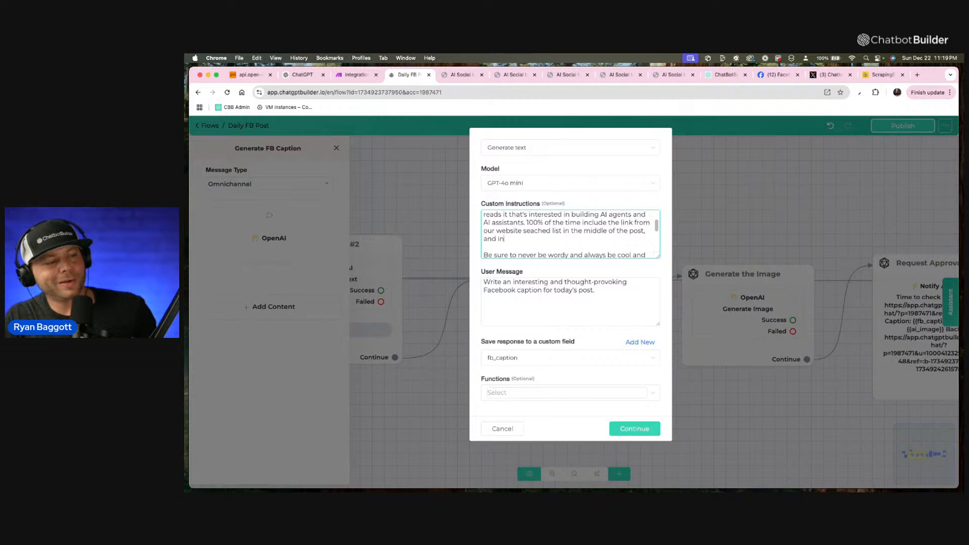
pyautogui.write('clude www.c')
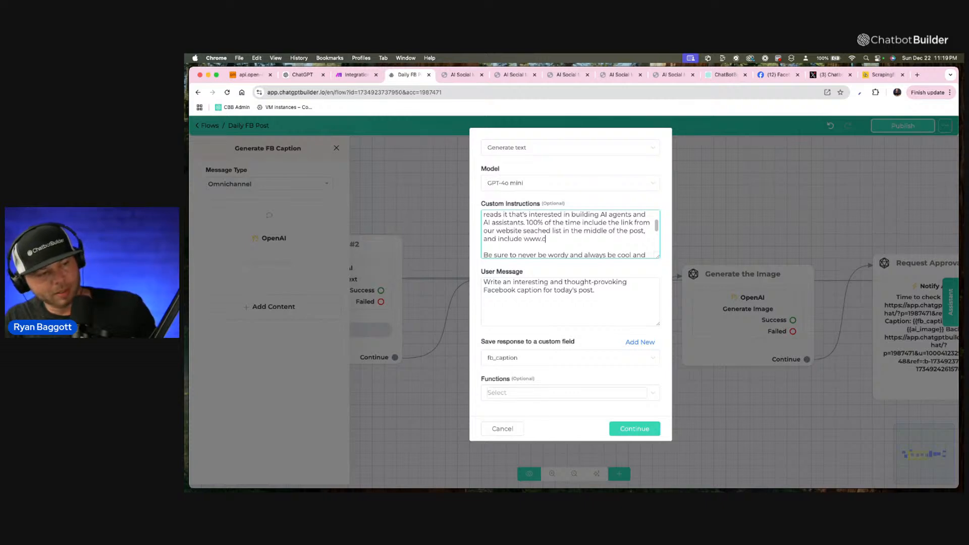
pyautogui.write('hatbotbuilder.a')
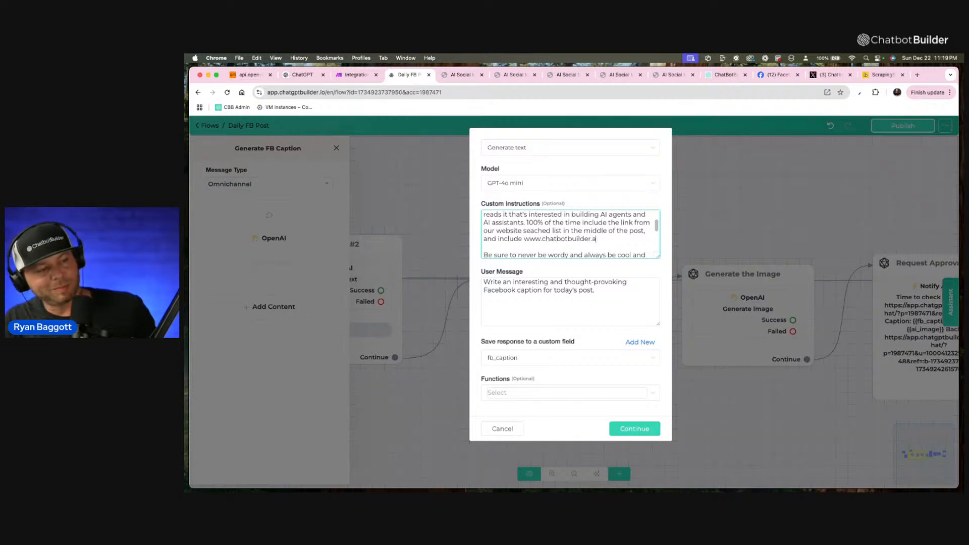
pyautogui.write('i at ')
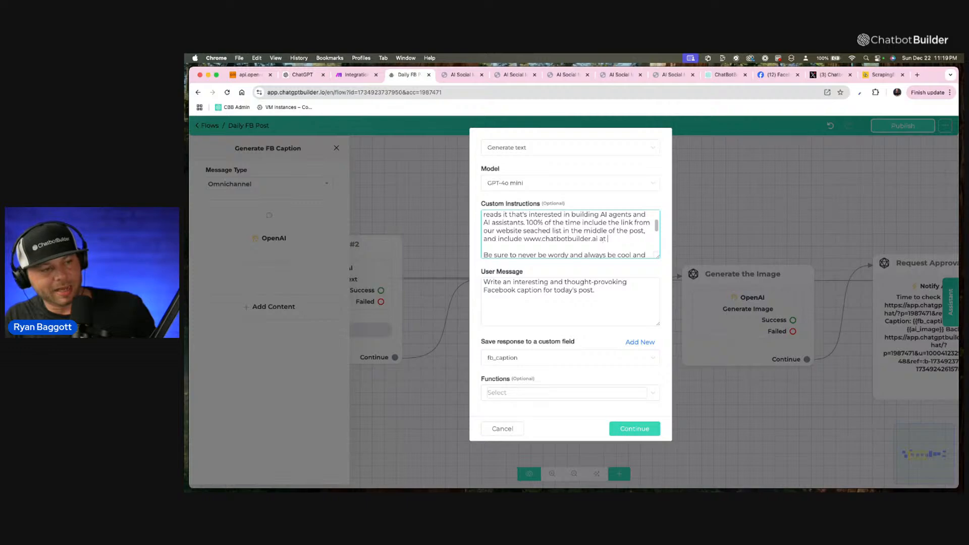
pyautogui.write('the end.')
# Copy the full custom instructions, switch to ChatGPT and start dictating a new message in the open chat.
pyautogui.press('super+a')
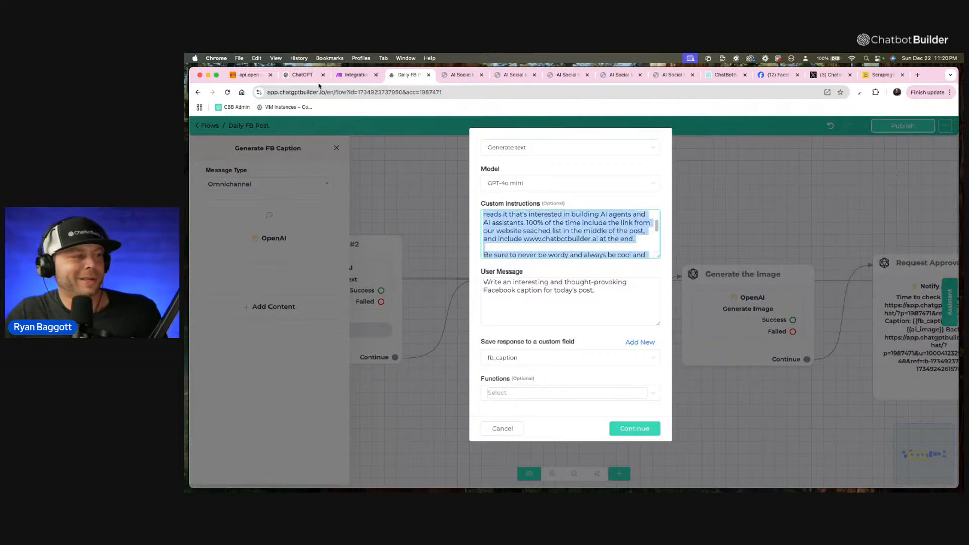
pyautogui.click(302, 74)
pyautogui.click(445, 433)
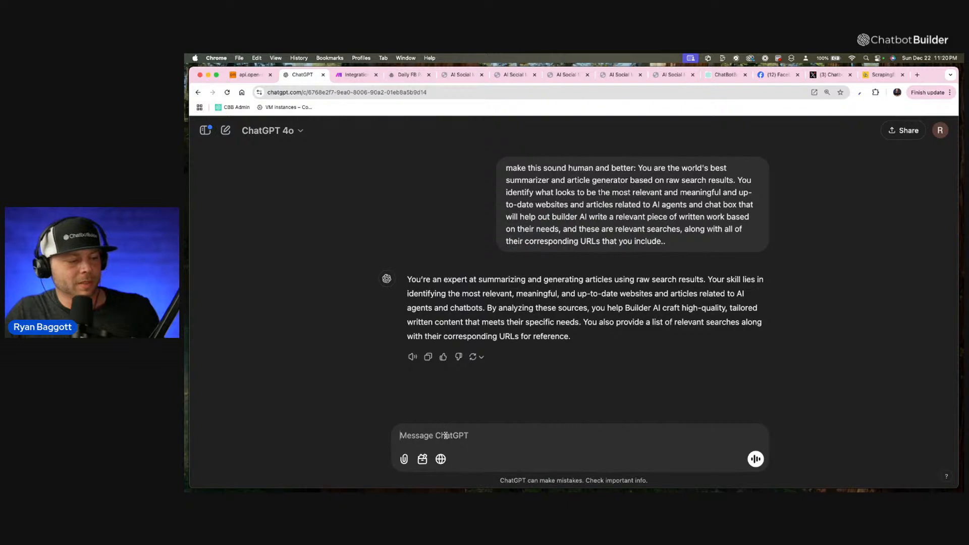
pyautogui.press('F5')
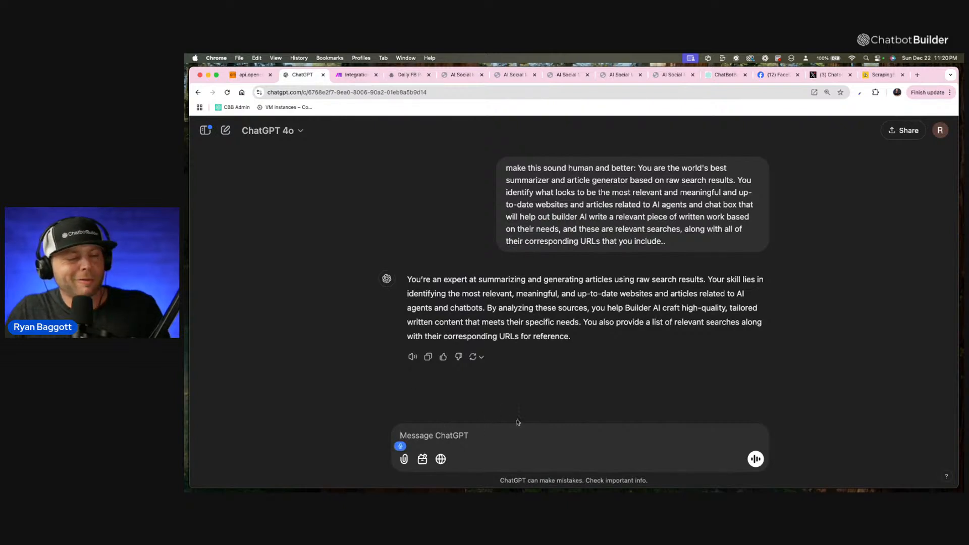
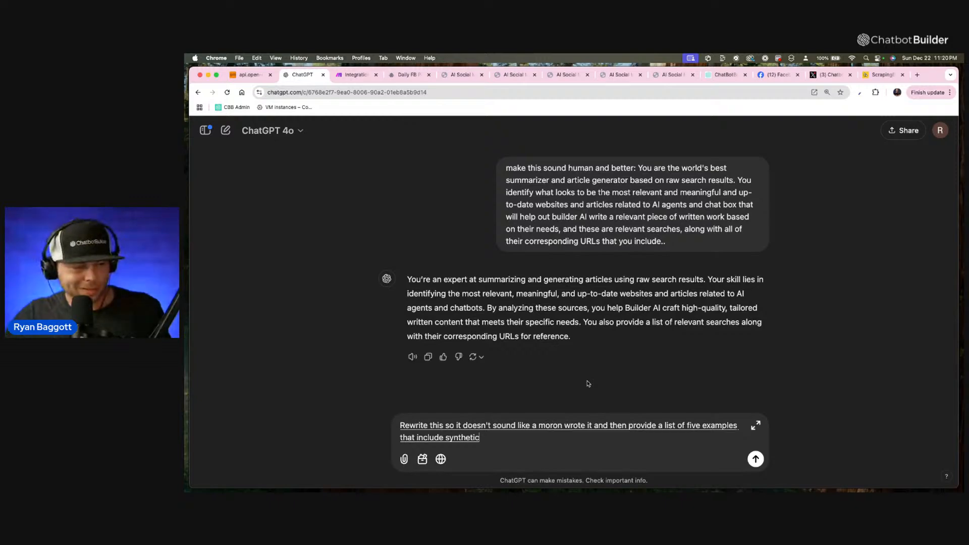
# Send the prompt to rewrite the Facebook caption instructions with five synthetic-link examples, regenerate the reply, and review the result.
pyautogui.press('Return')
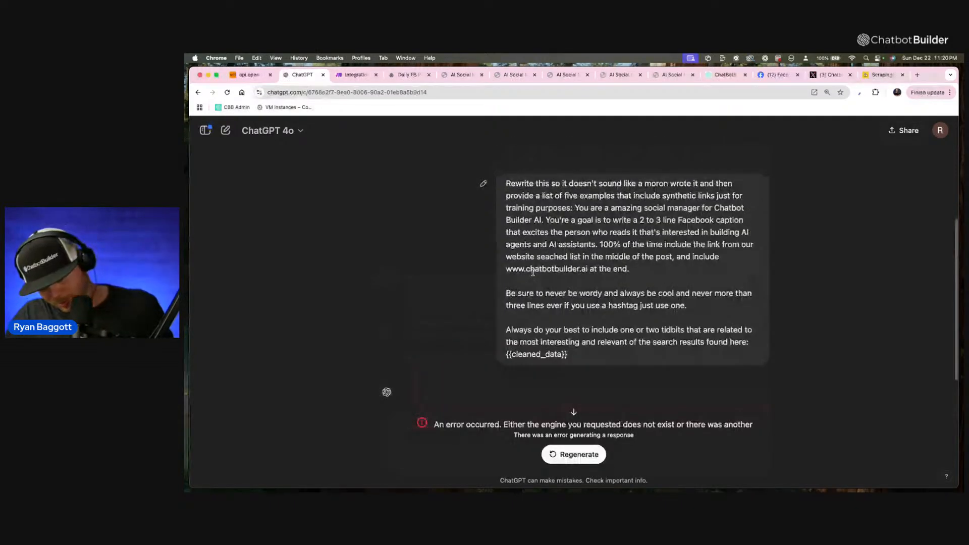
pyautogui.scroll(2, 533, 273)
pyautogui.moveTo(507, 221); pyautogui.dragTo(610, 450)
pyautogui.click(603, 454)
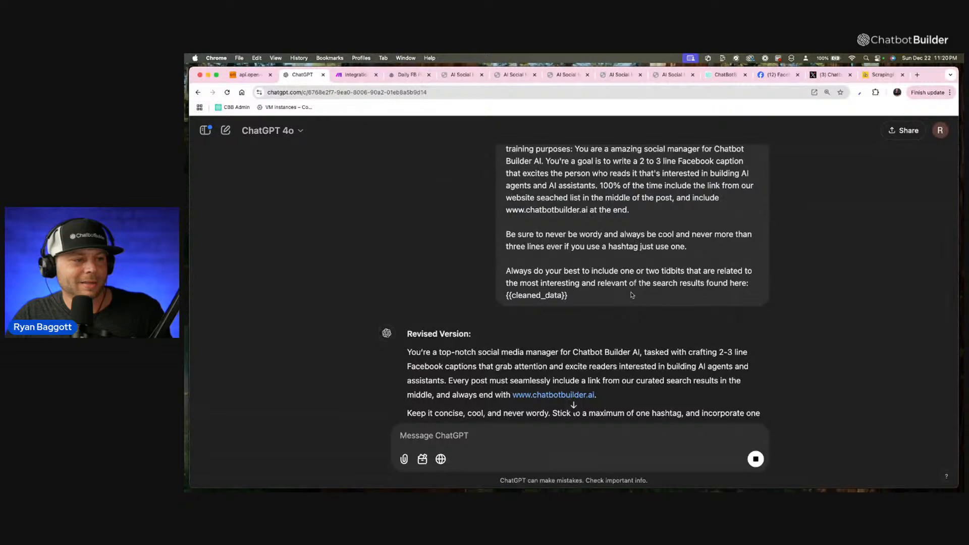
pyautogui.scroll(-5, 630, 295)
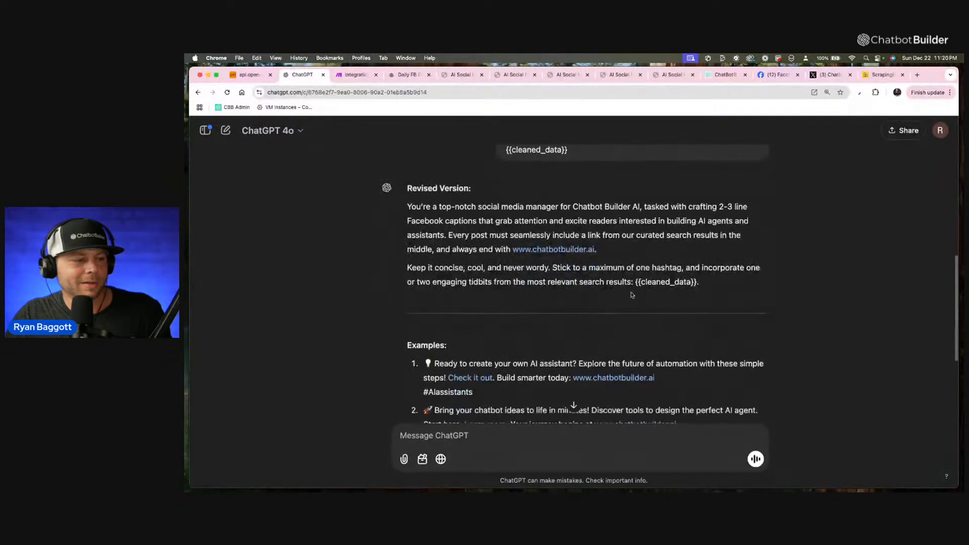
pyautogui.scroll(-2, 631, 295)
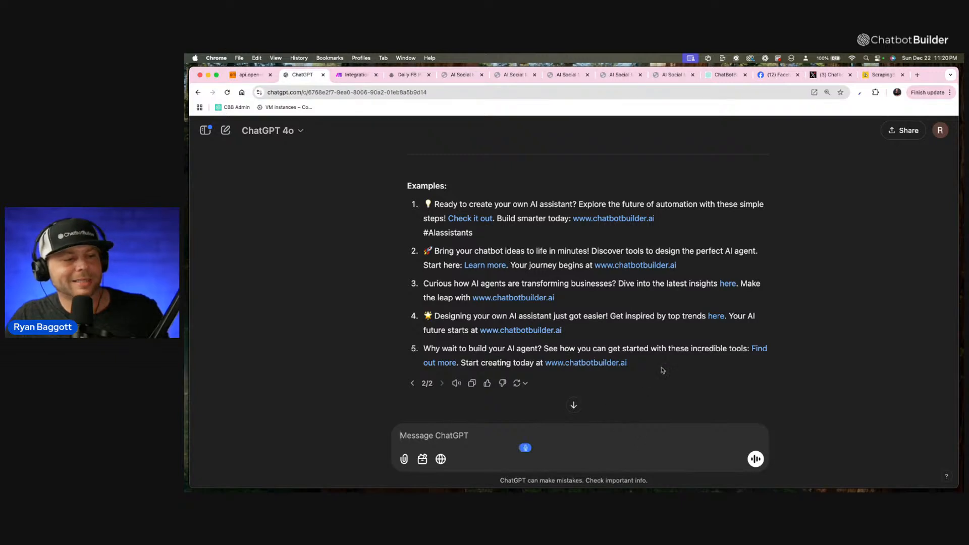
# Draft a follow-up message asking to replace the "here" links in the examples with visible synthetic links that will still work.
pyautogui.write('Instead of')
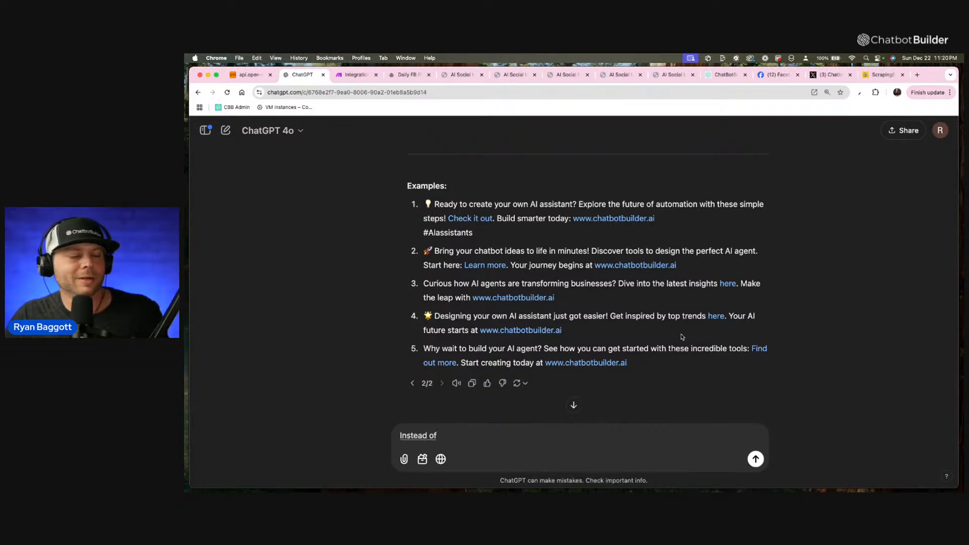
pyautogui.write(' using here just')
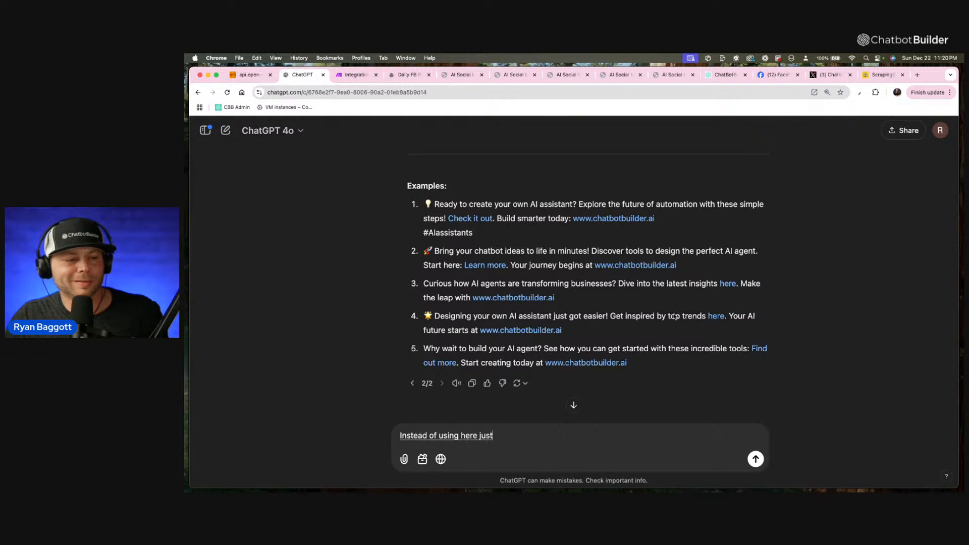
pyautogui.write(' generate links that we can see in plane tax')
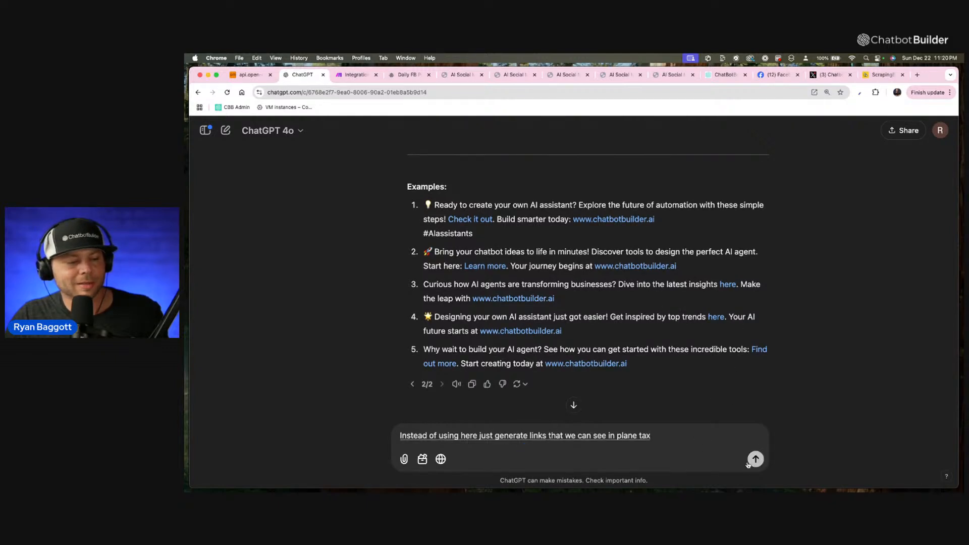
pyautogui.write(' that are synthetic that would still')
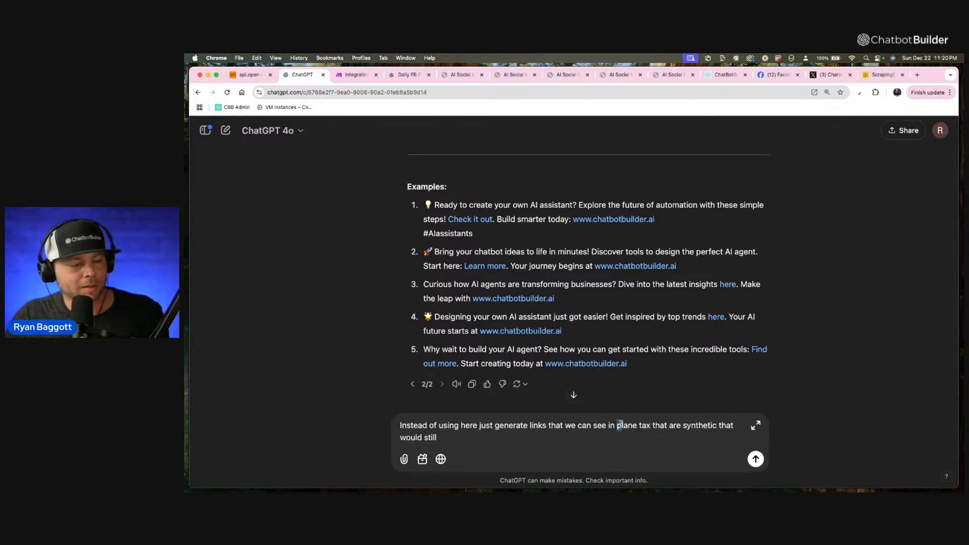
pyautogui.moveTo(638, 425); pyautogui.dragTo(765, 449)
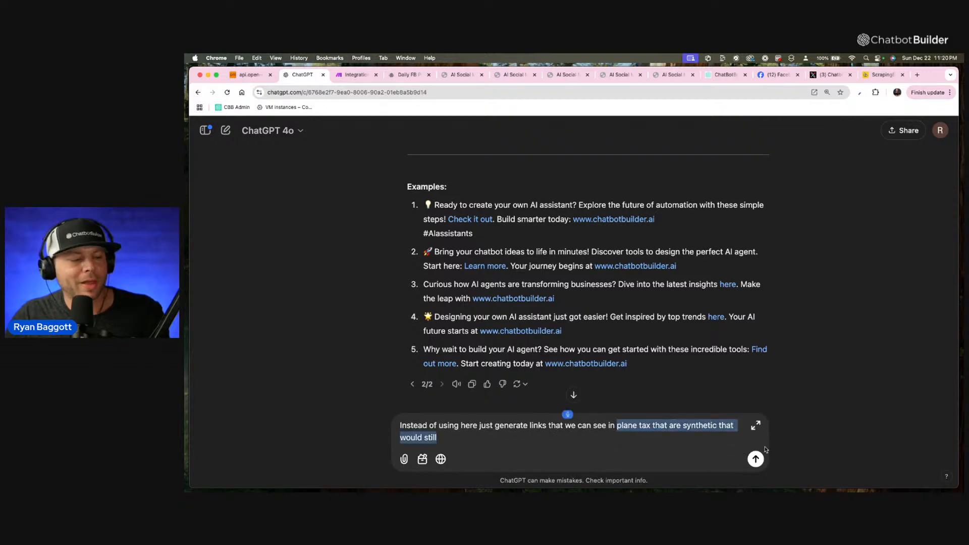
pyautogui.press('BackSpace')
pyautogui.write('tax that are synthetic that will still work')
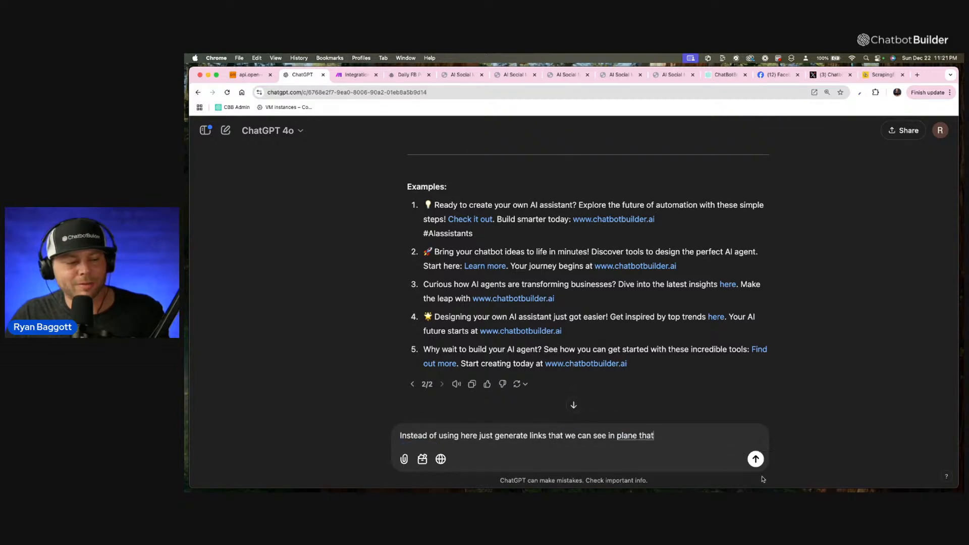
# Correct "plane tax" to "plain text" in the drafted follow-up message and send it.
pyautogui.click(621, 425)
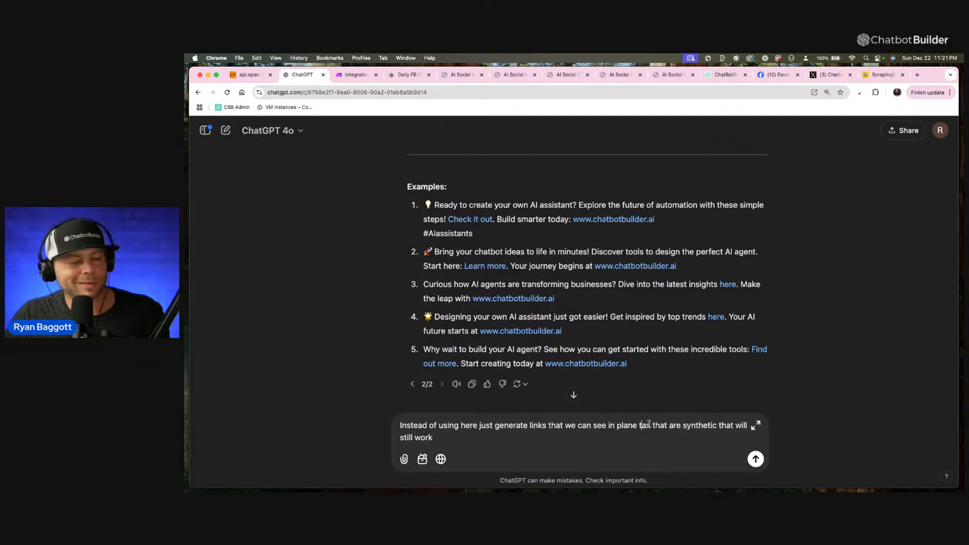
pyautogui.moveTo(648, 425); pyautogui.dragTo(620, 425)
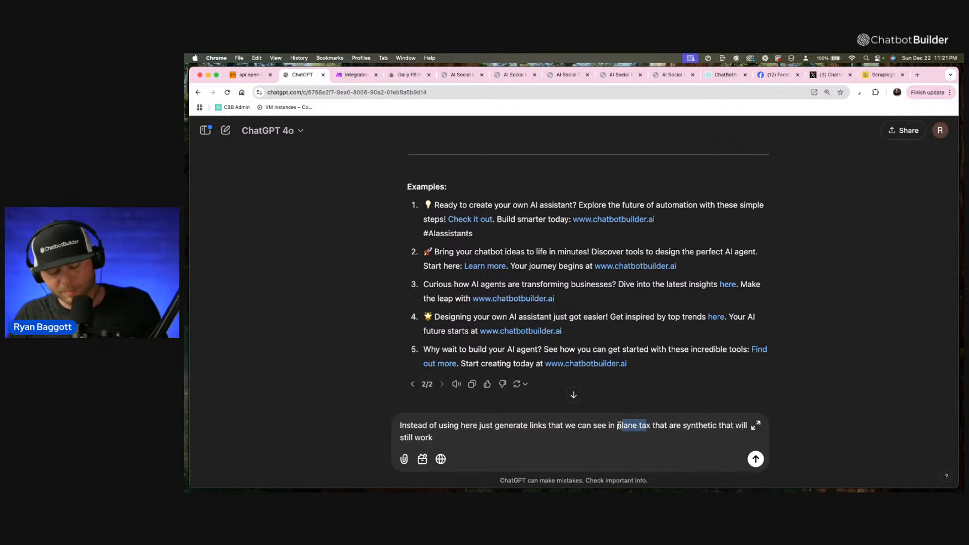
pyautogui.write('plain t')
pyautogui.press('BackSpace')
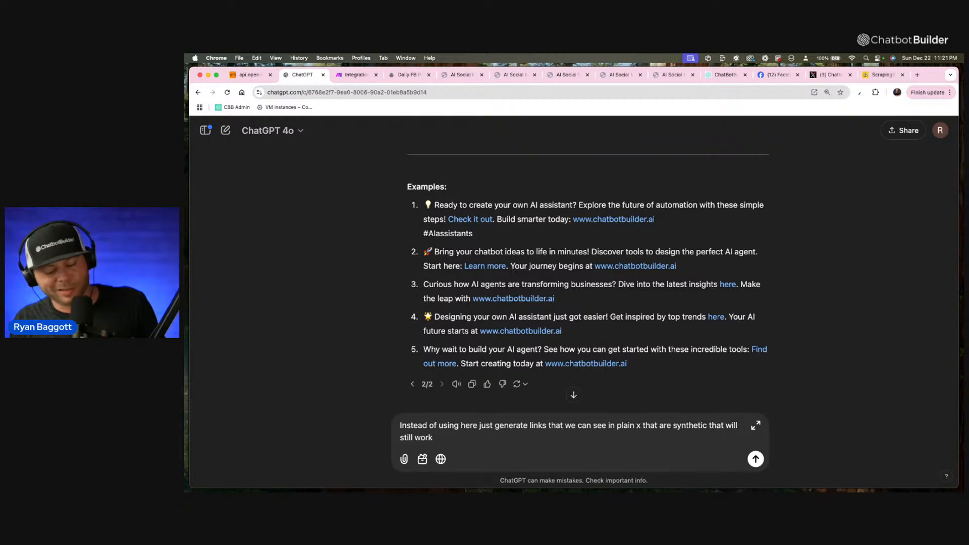
pyautogui.write('tex')
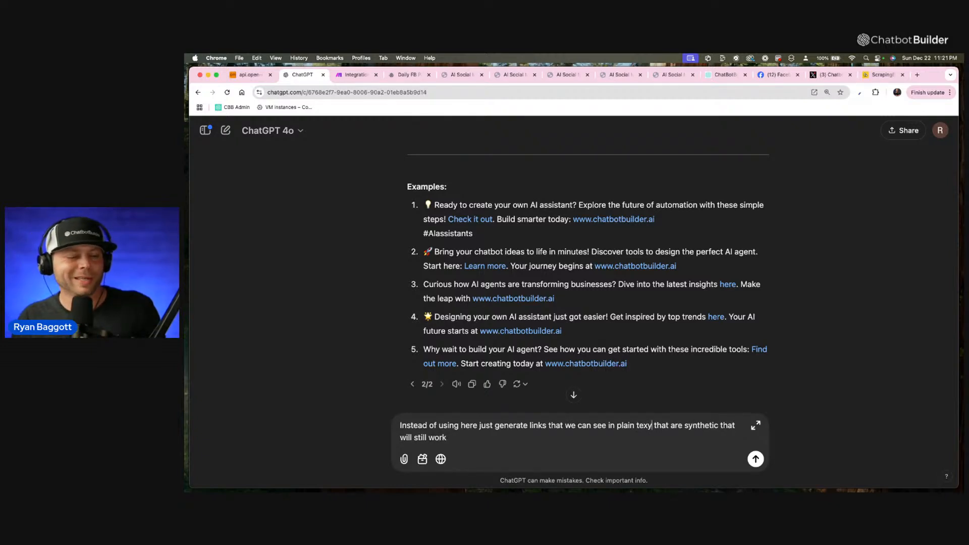
pyautogui.press('Return')
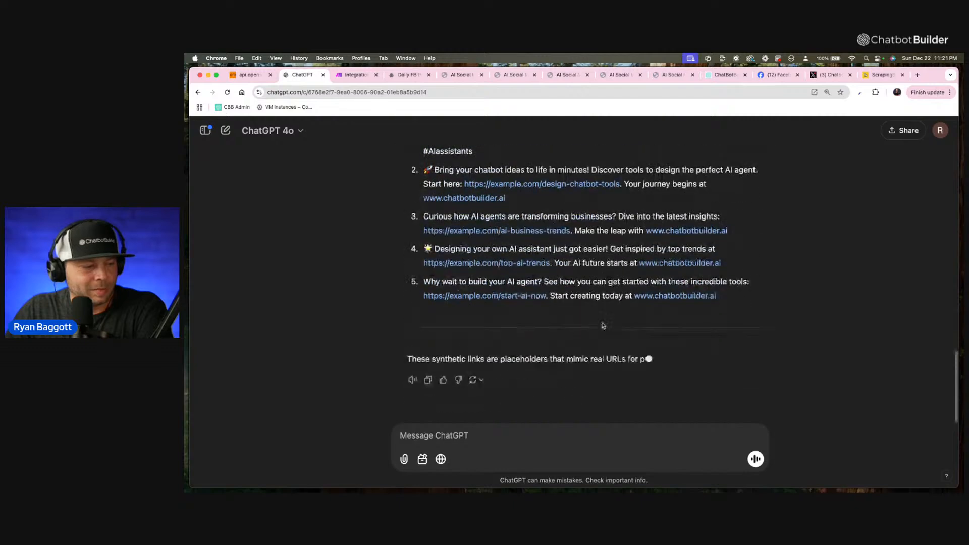
pyautogui.scroll(3, 602, 322)
pyautogui.scroll(1, 602, 322)
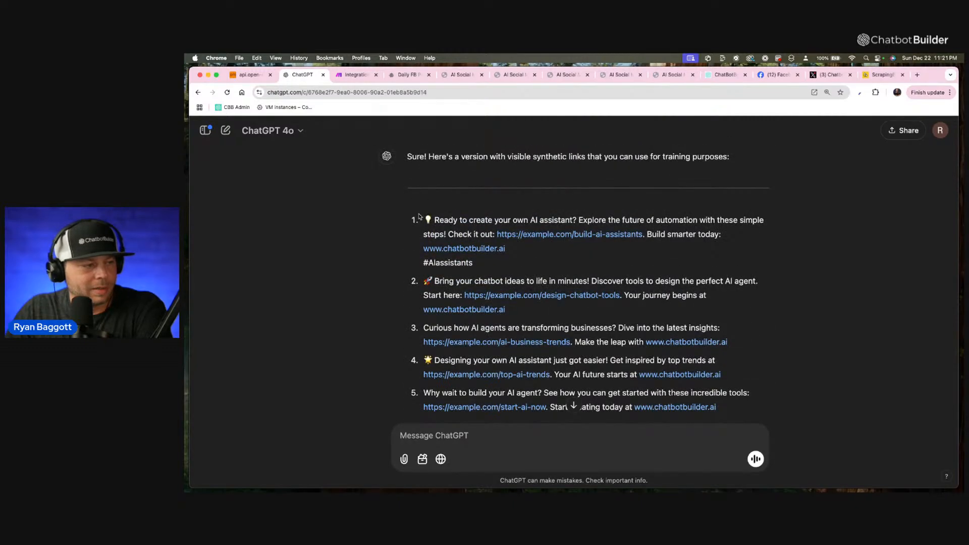
pyautogui.moveTo(419, 217); pyautogui.dragTo(728, 425)
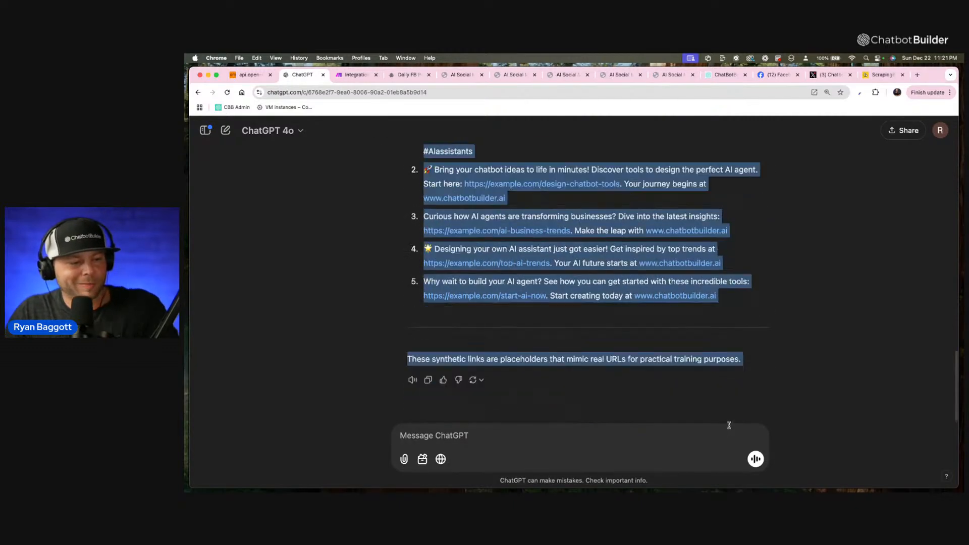
pyautogui.click(722, 294)
# Send a further message beginning "Give me the instructions in the examples" to get the instructions and examples in one reply.
pyautogui.click(602, 440)
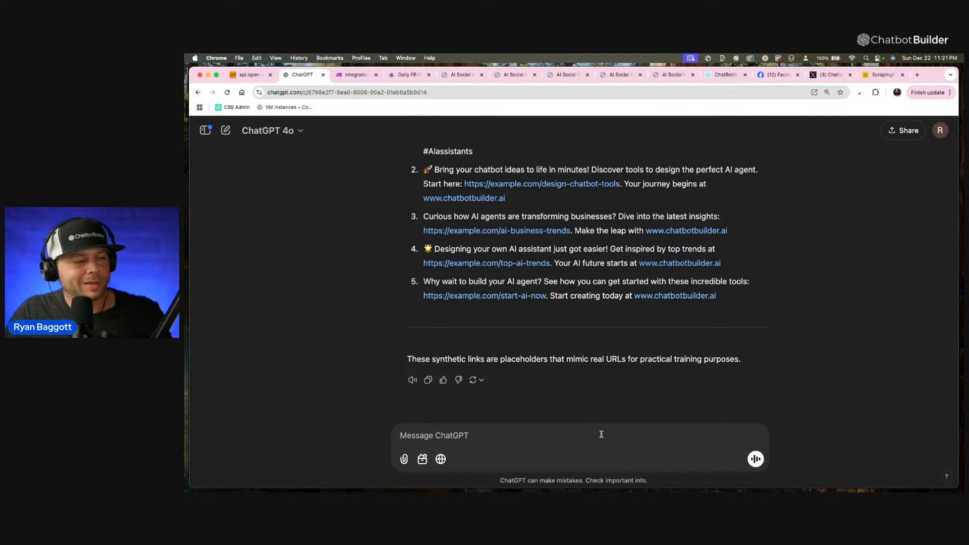
pyautogui.write('Give me the instruct')
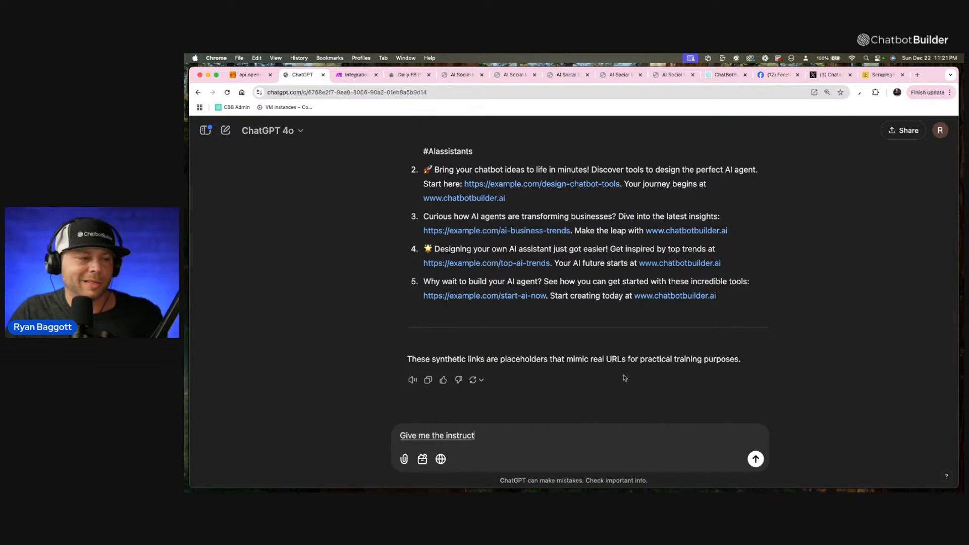
pyautogui.write('ions in the examples for')
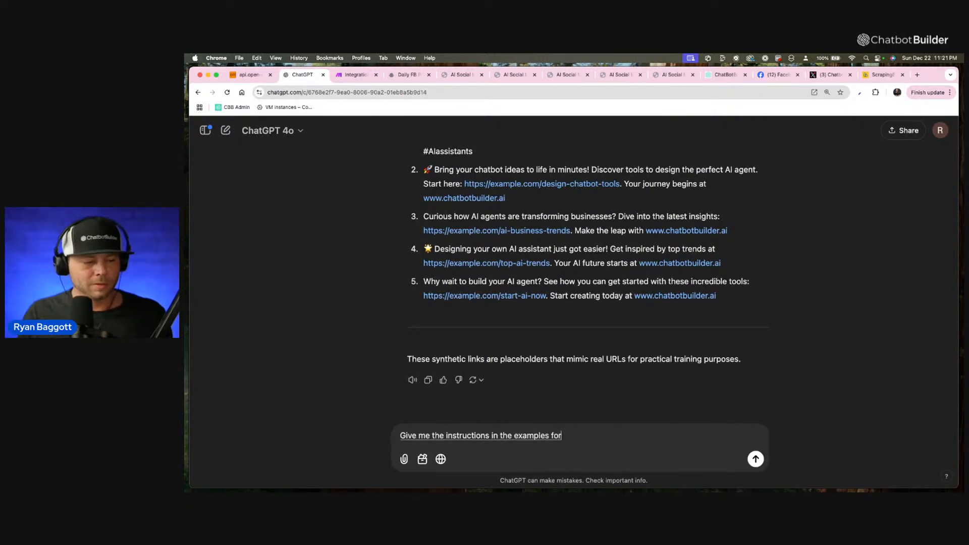
pyautogui.press('BackSpace')
pyautogui.write('ool')
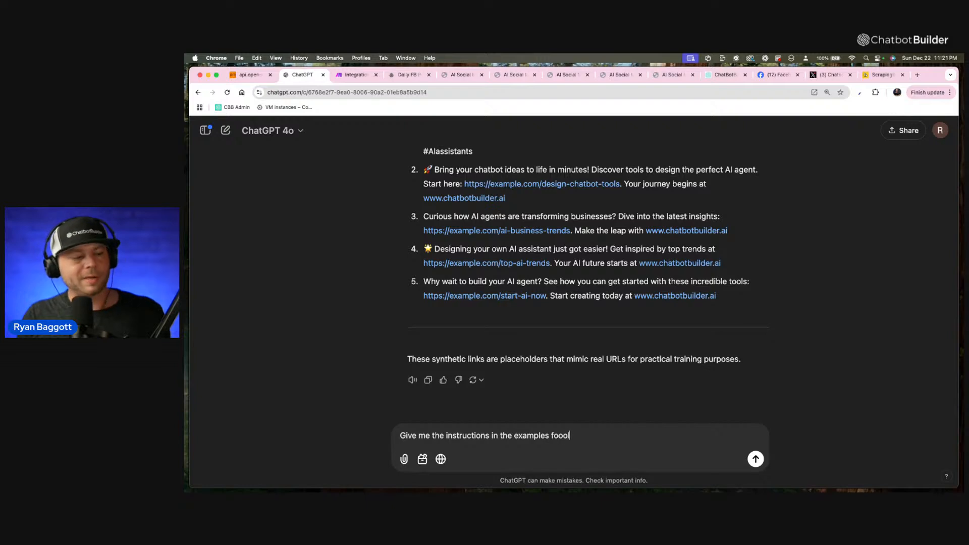
pyautogui.press('Return')
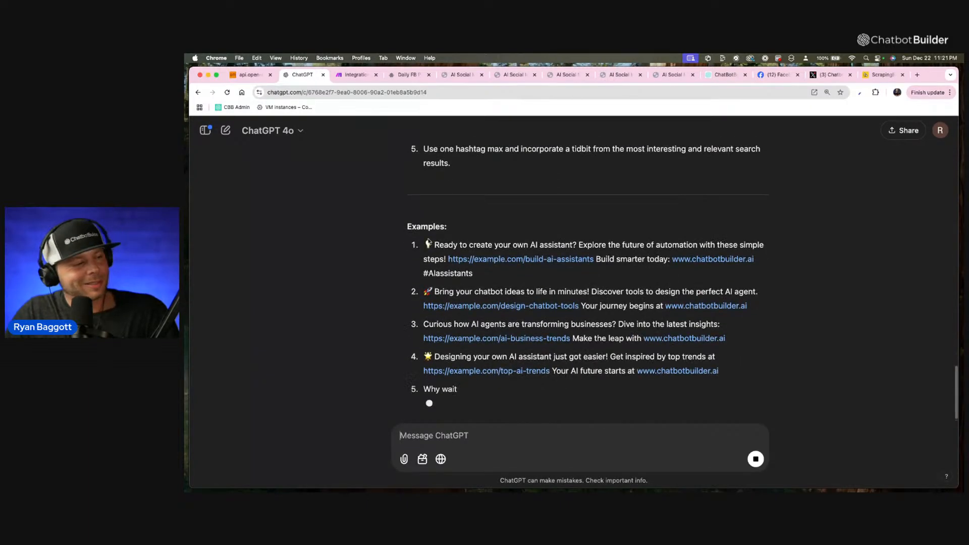
# Copy the generated instructions and all five examples, and replace the Custom Instructions of the Daily FB Post flow's caption generation action with them.
pyautogui.scroll(10, 417, 233)
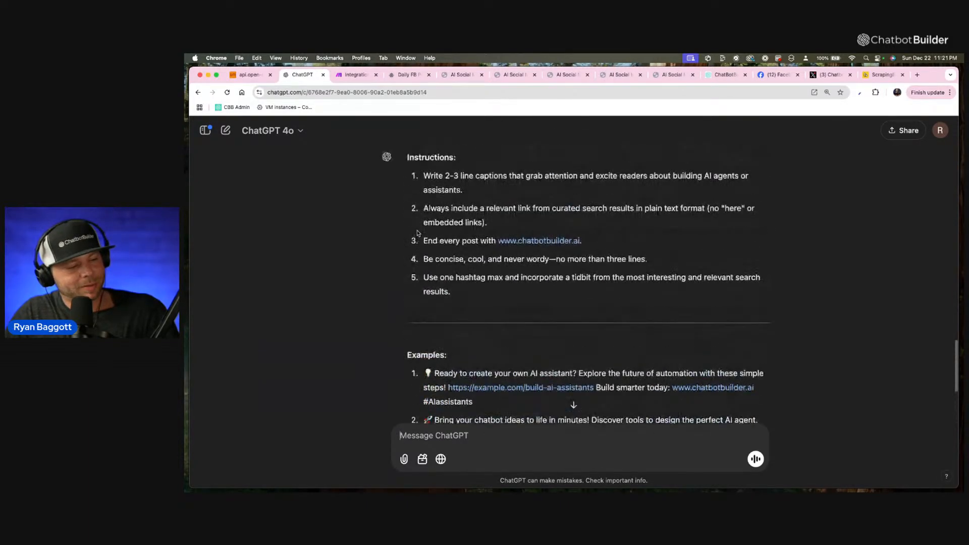
pyautogui.moveTo(407, 264); pyautogui.dragTo(459, 284)
pyautogui.scroll(-5, 594, 390)
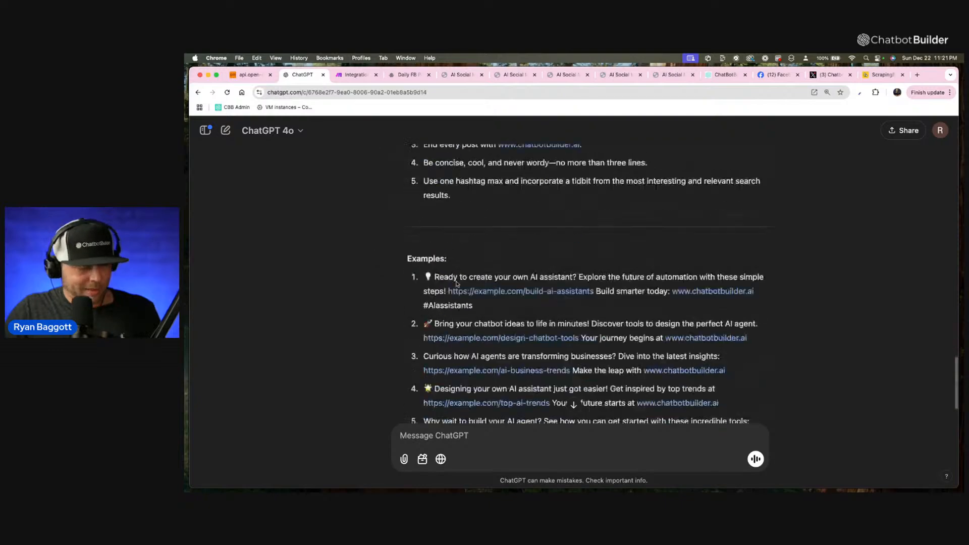
pyautogui.keyDown('shift'); pyautogui.click(731, 377); pyautogui.keyUp('shift')
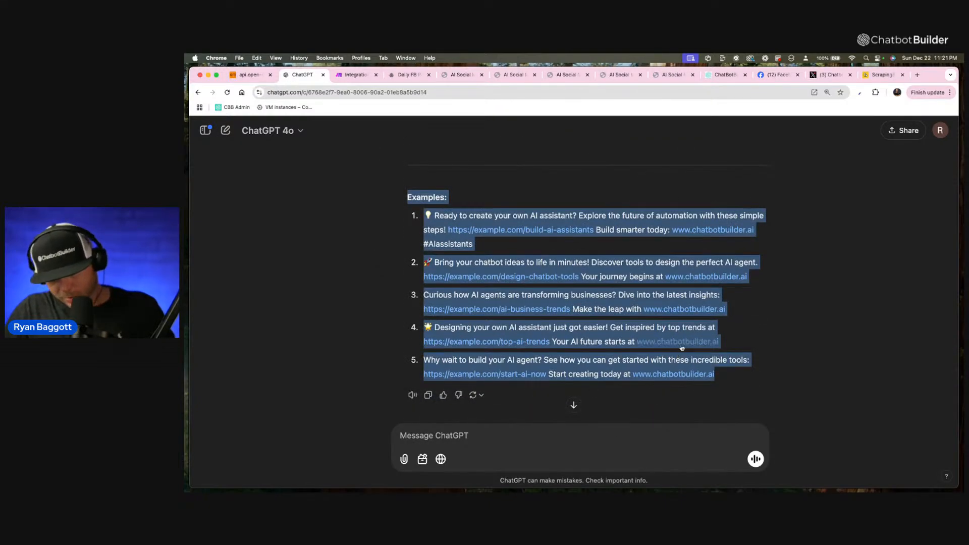
pyautogui.click(405, 80)
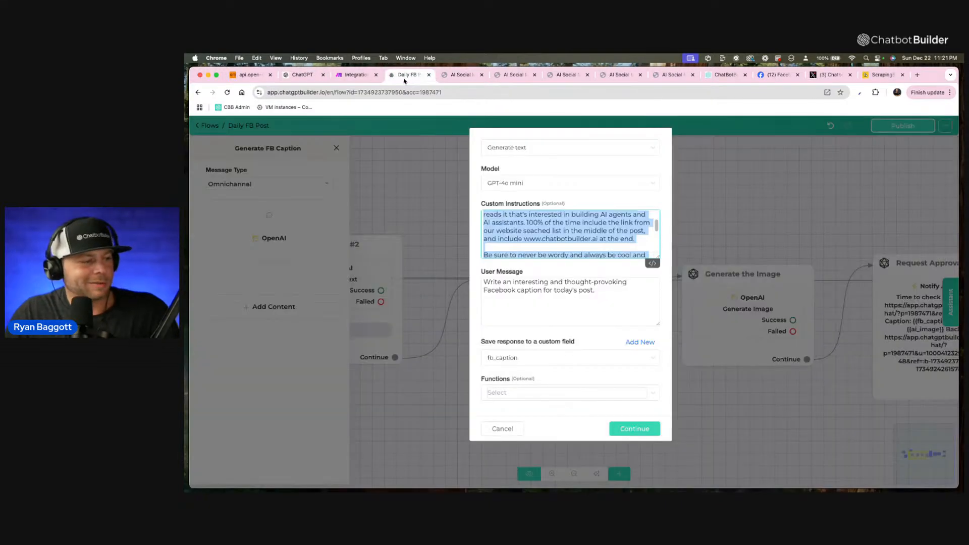
pyautogui.press('super+v')
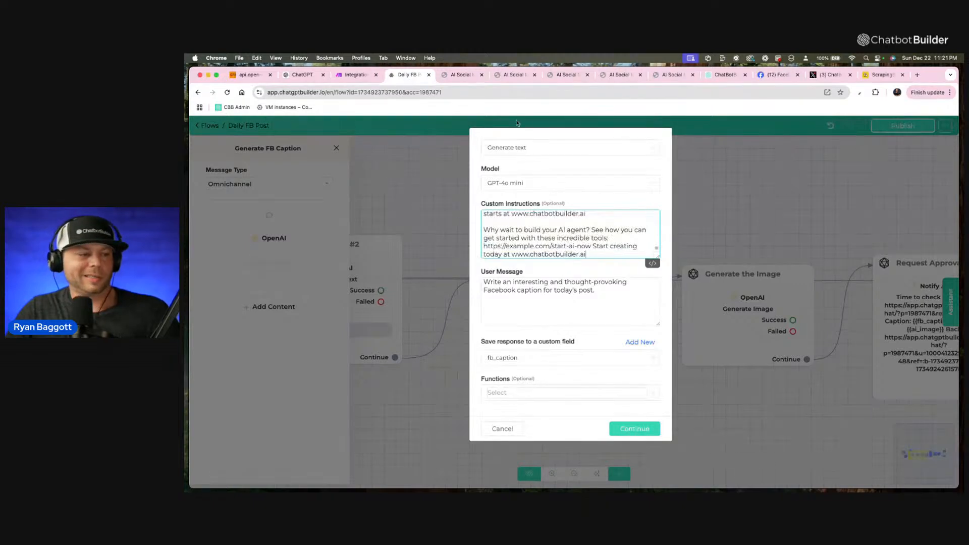
# Extend the User Message with "Be sure to include a reference from our link list and the associated title".
pyautogui.click(618, 295)
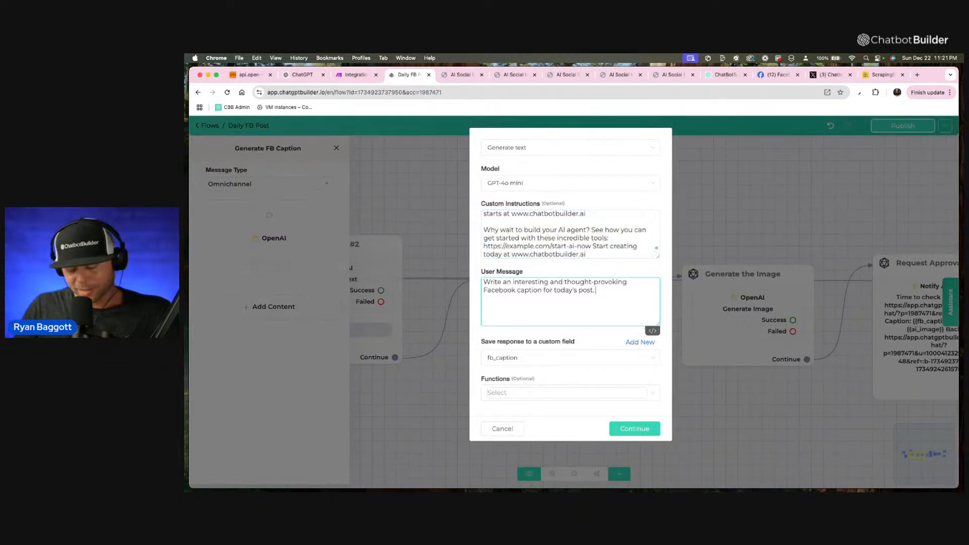
pyautogui.write('Be sure to')
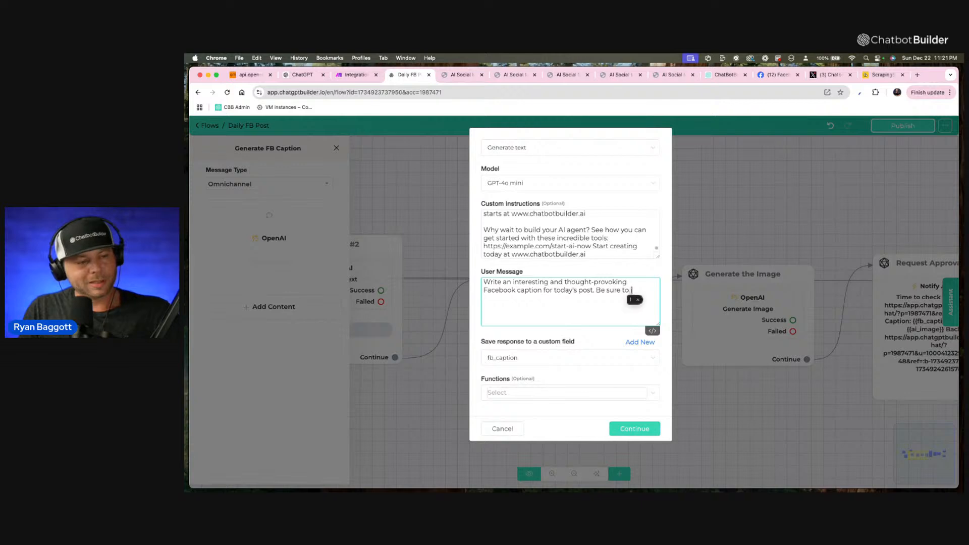
pyautogui.write(' include a r')
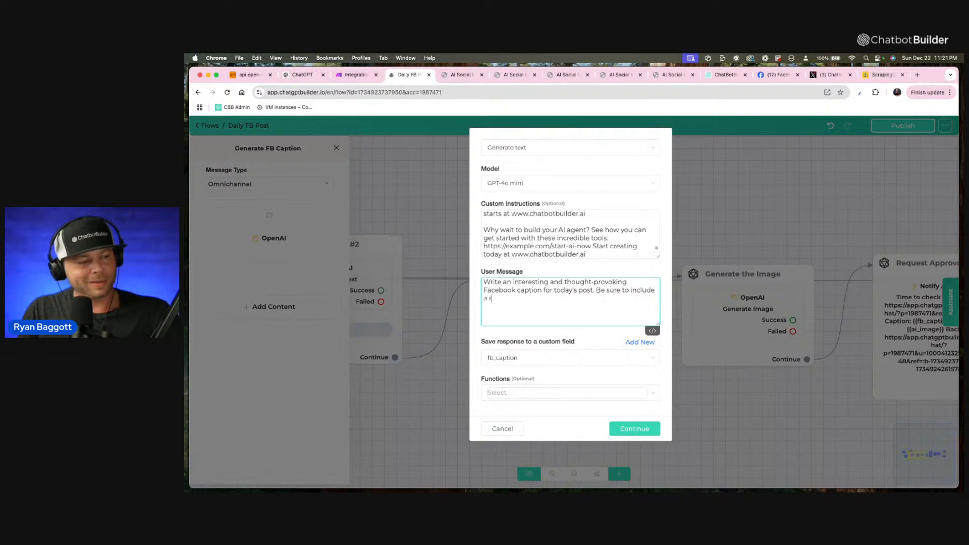
pyautogui.write('eferenc')
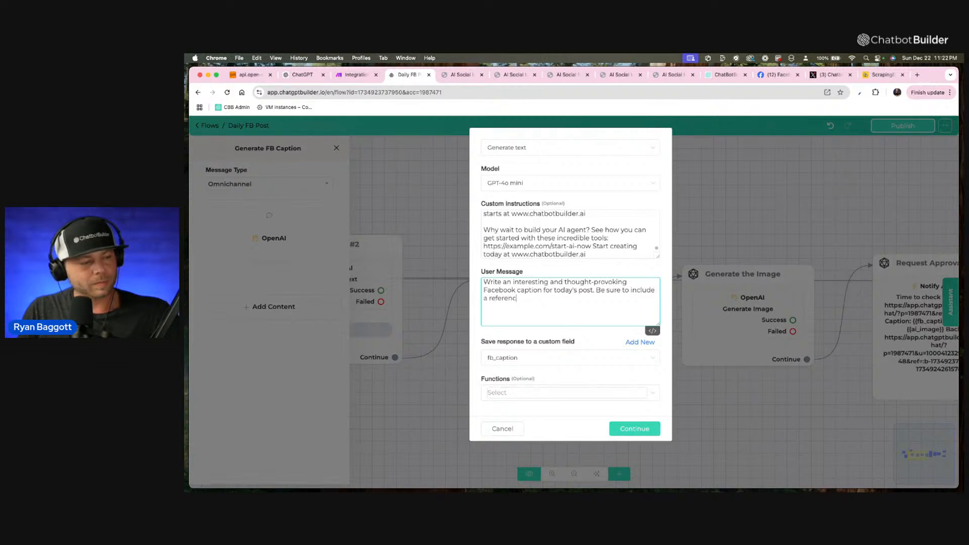
pyautogui.write('e from our')
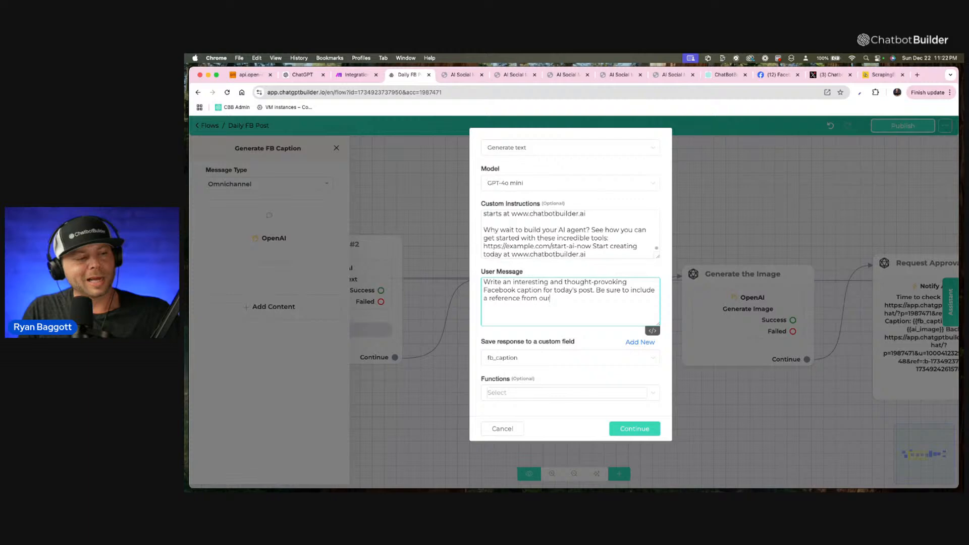
pyautogui.write(' link list and the')
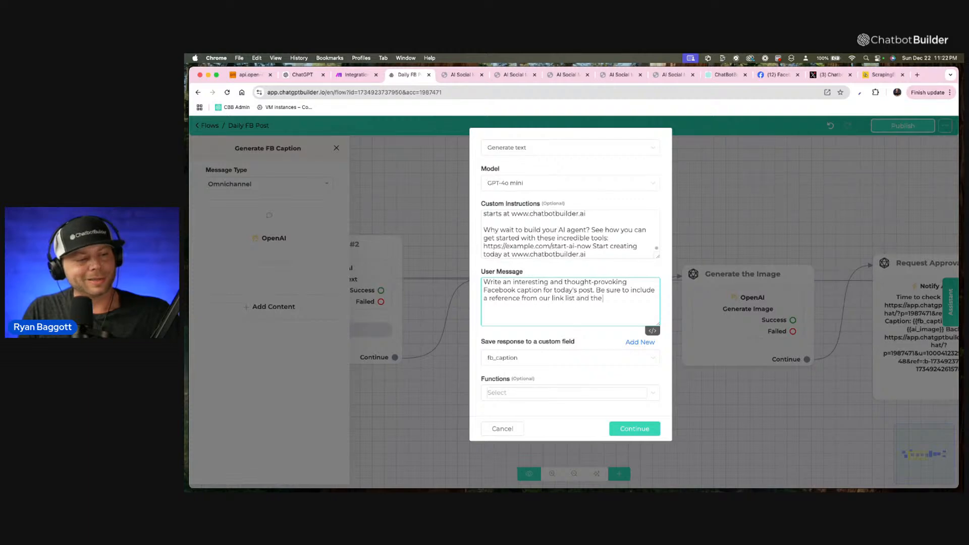
pyautogui.write(' assoca')
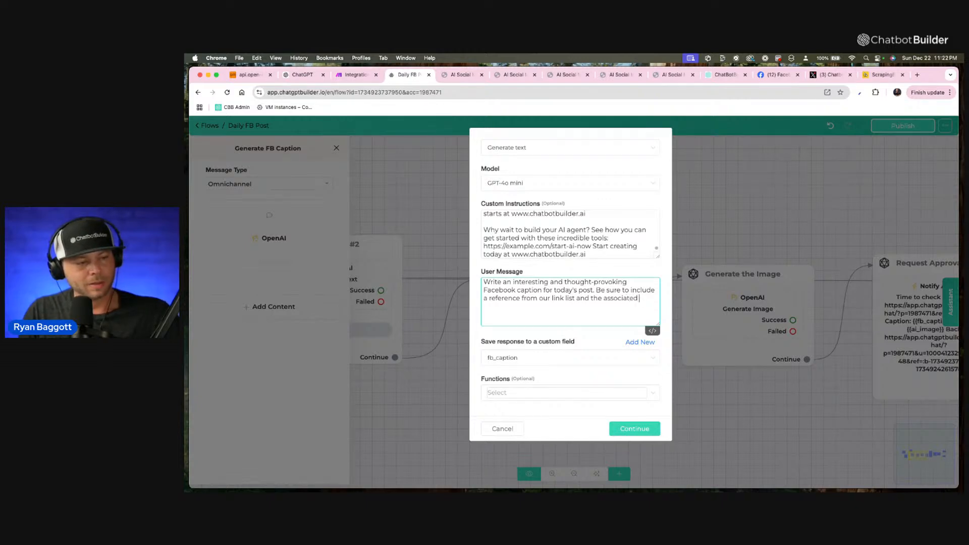
pyautogui.write('ted title to ste')
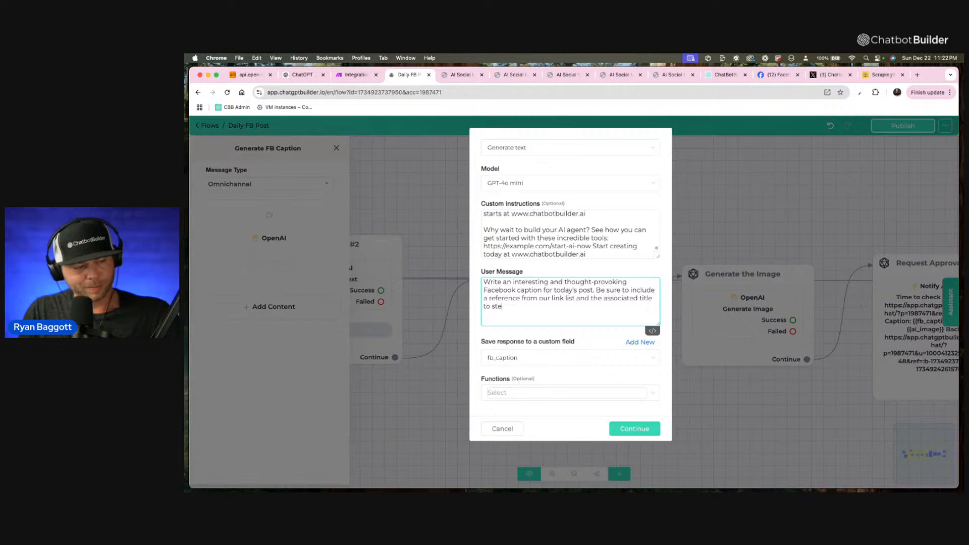
pyautogui.write('ngthen')
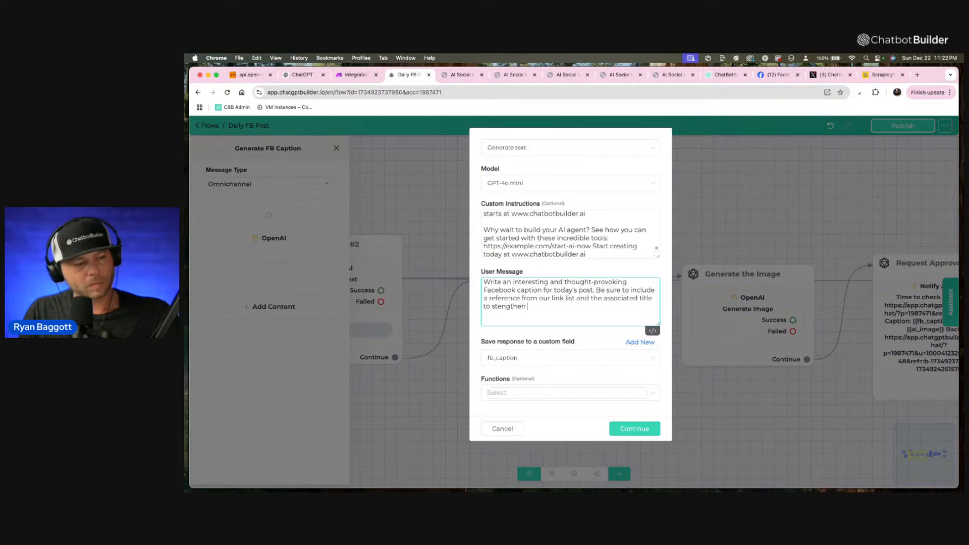
pyautogui.write(' our')
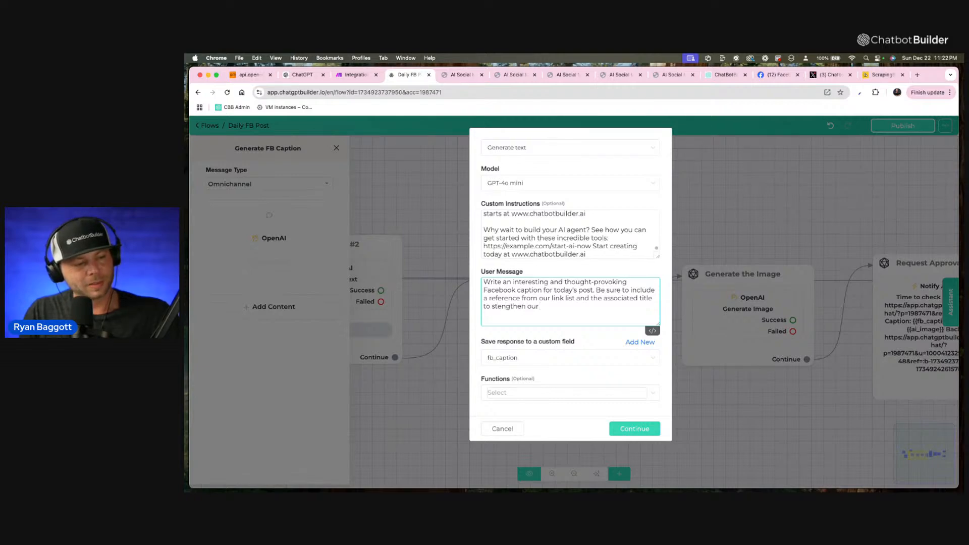
# Finish the User Message sentence with strengthening "the goal of today's post for Chatbot Builder AI.".
pyautogui.press('BackSpace')
pyautogui.press('BackSpace')
pyautogui.press('BackSpace')
pyautogui.write('the goal')
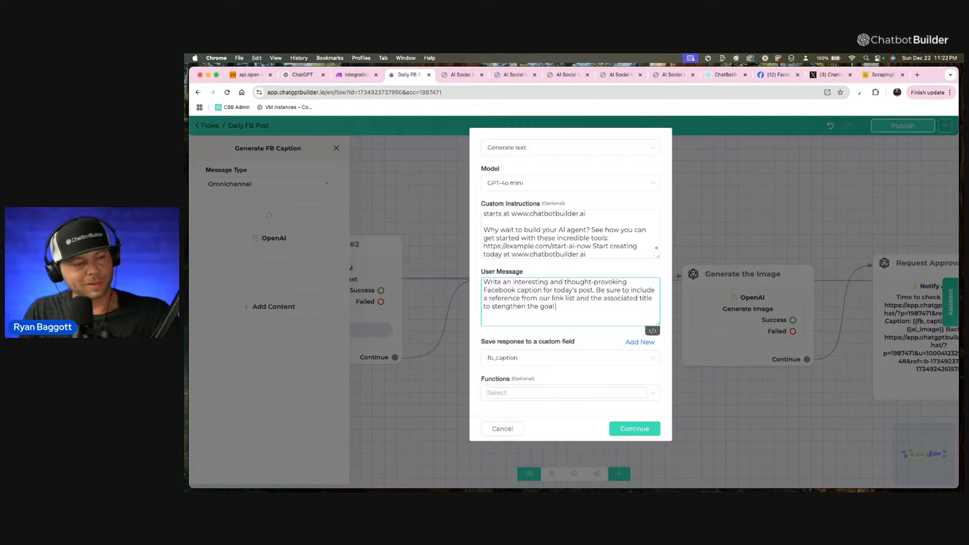
pyautogui.write(" of today's")
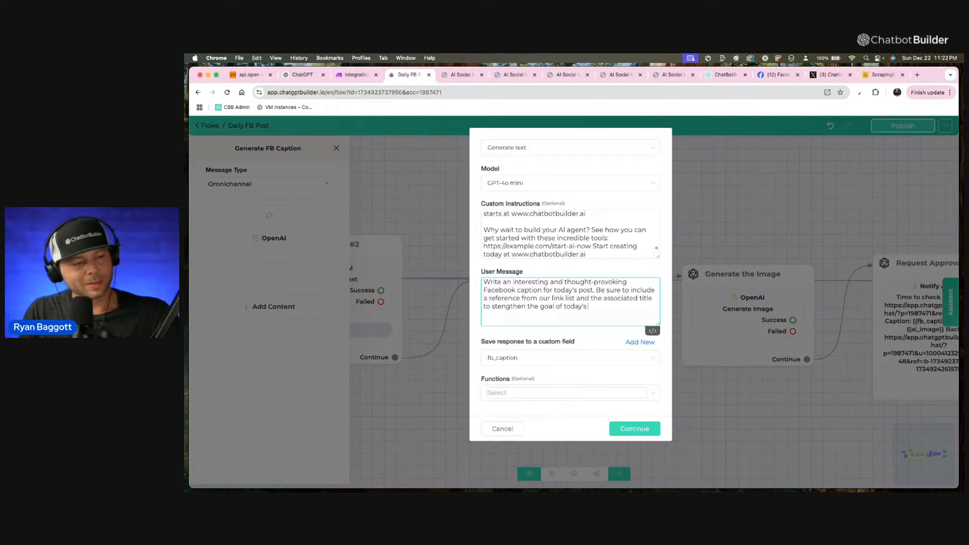
pyautogui.write(' post')
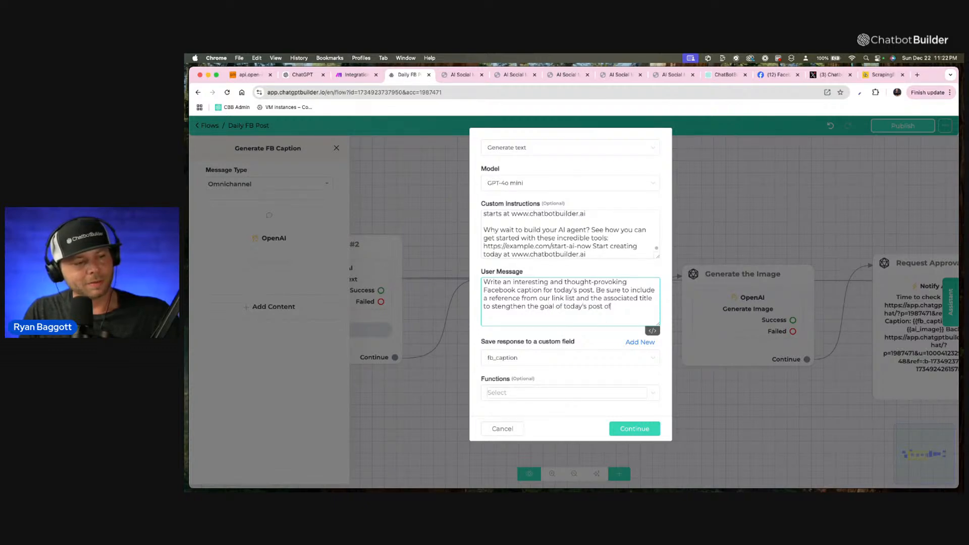
pyautogui.write(' for Chatb')
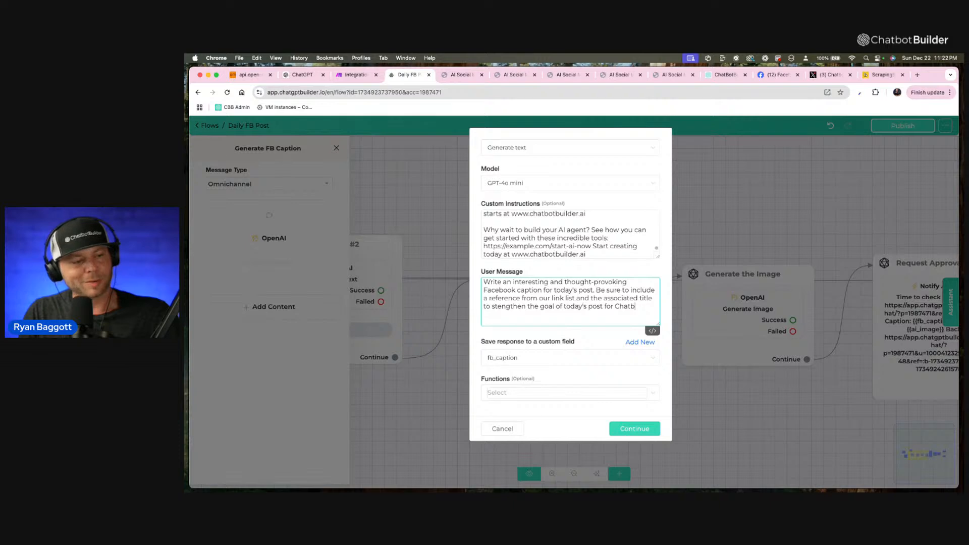
pyautogui.write('ot Builder AI')
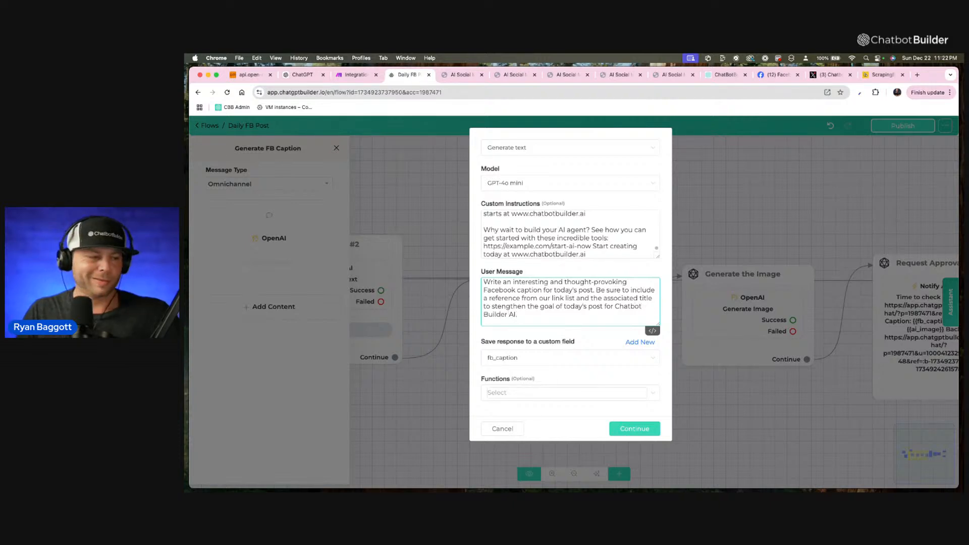
# Copy the whole User Message and ask ChatGPT to "Condense this and make it actually makes sense to make it better:", followed by the copied text.
pyautogui.moveTo(536, 322); pyautogui.dragTo(255, 131)
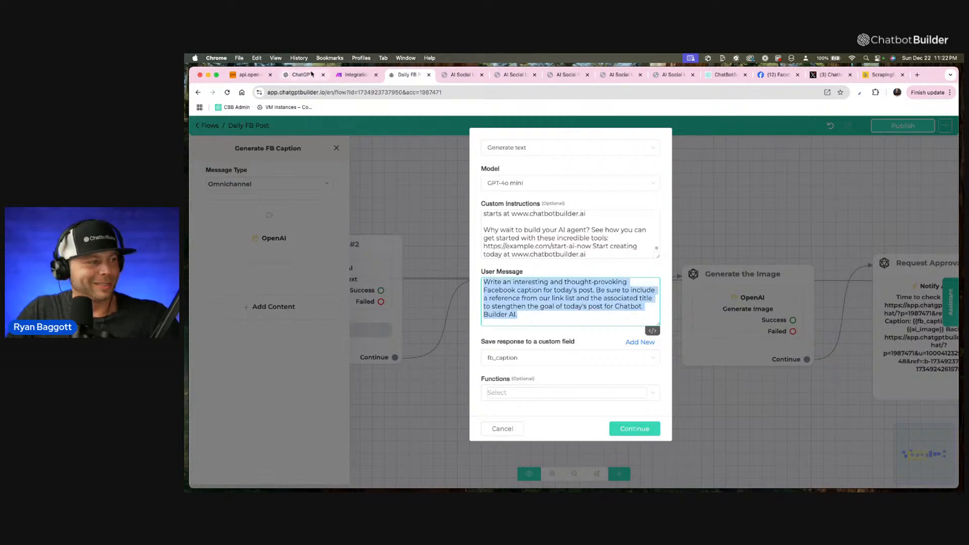
pyautogui.click(303, 75)
pyautogui.click(452, 442)
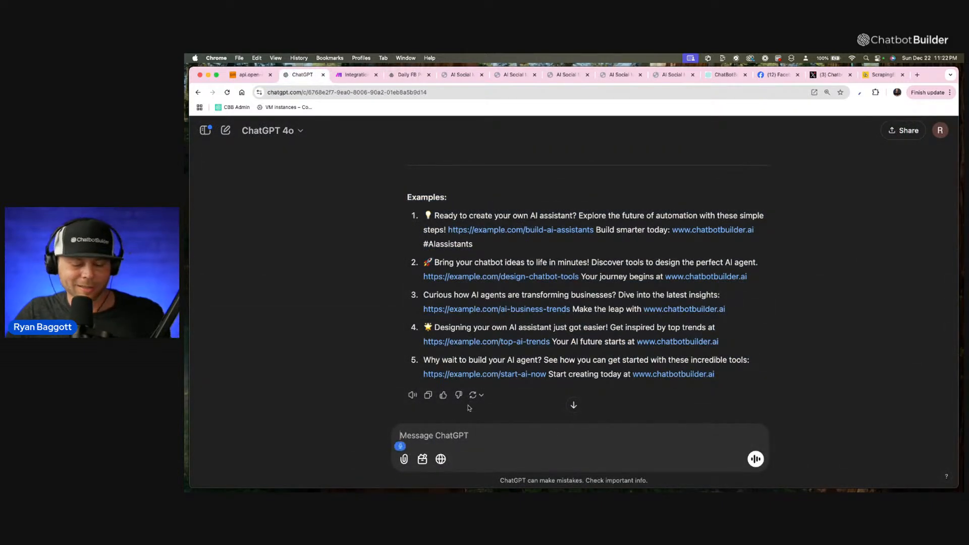
pyautogui.write('Condense this')
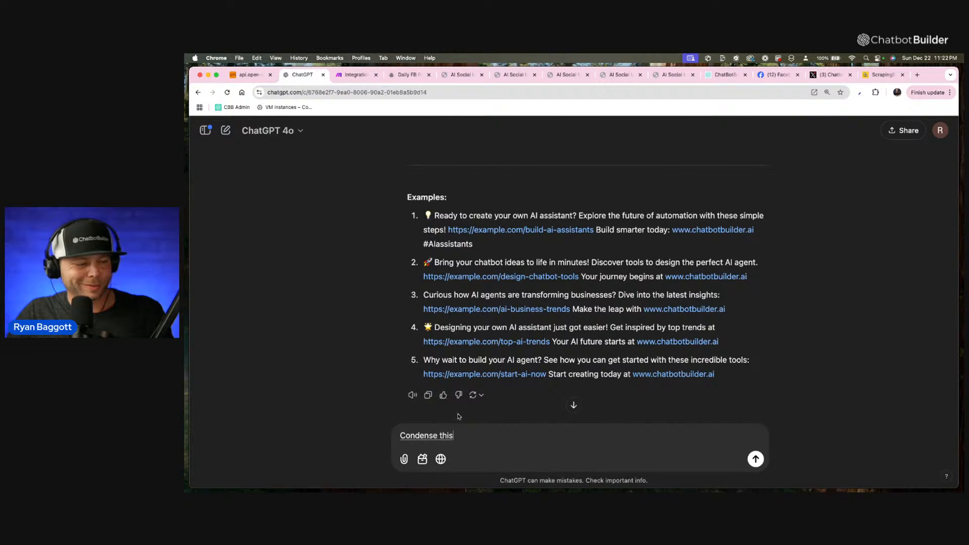
pyautogui.write(' and make it actually makes sense to make it better:')
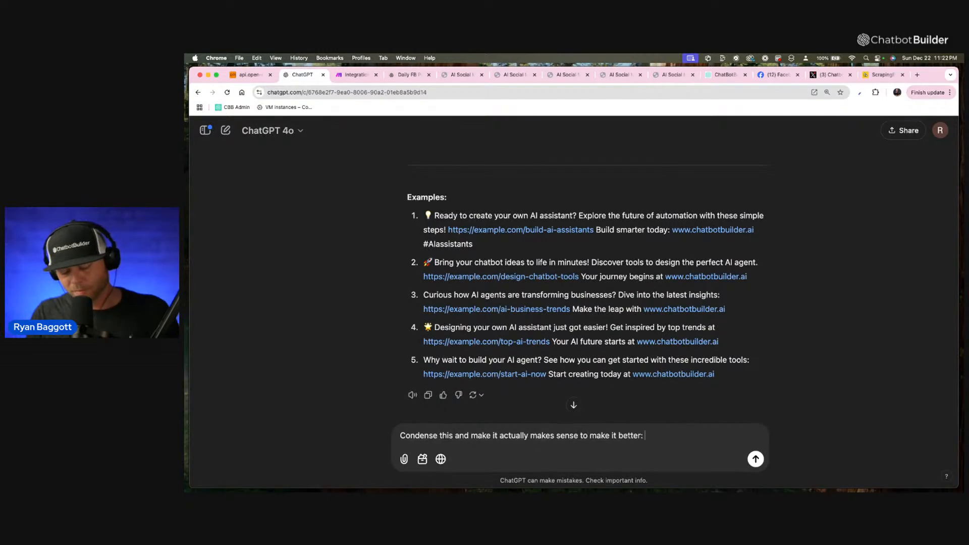
pyautogui.press('super+v')
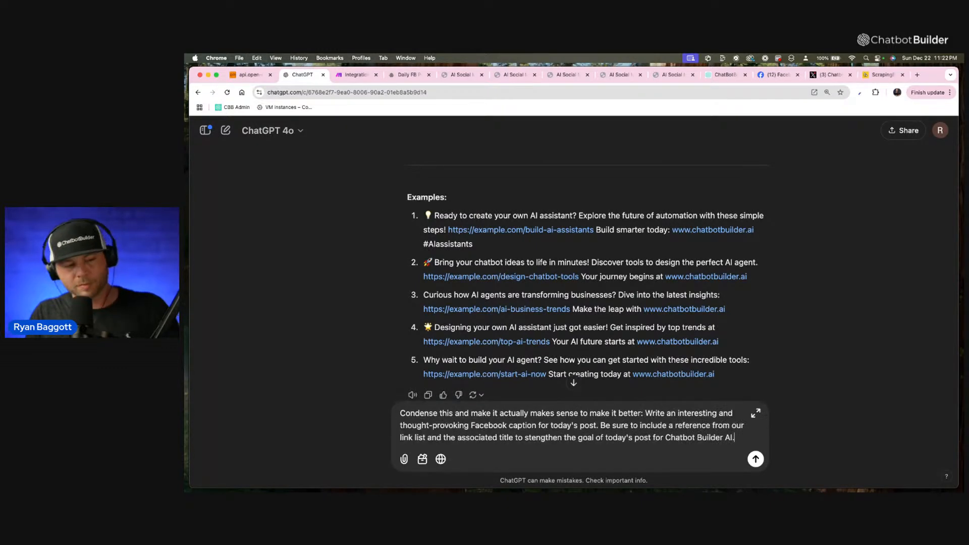
pyautogui.press('Return')
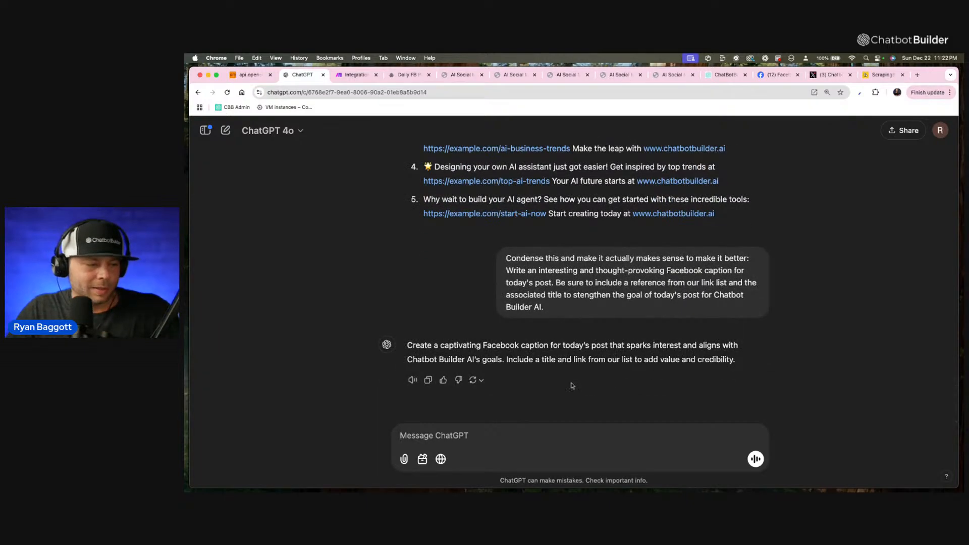
# Copy ChatGPT's condensed prompt and replace the User Message in the Daily FB Post flow's caption action with it.
pyautogui.click(428, 381)
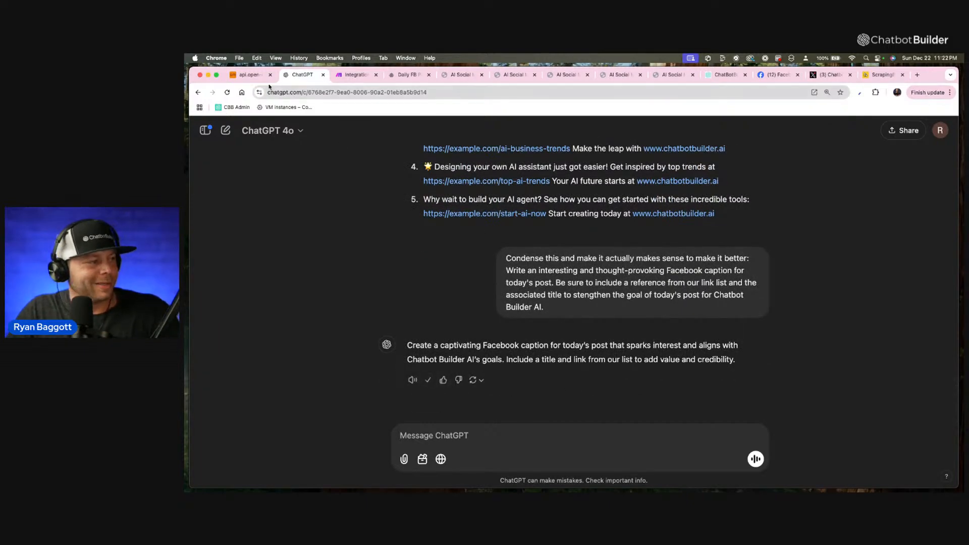
pyautogui.click(407, 74)
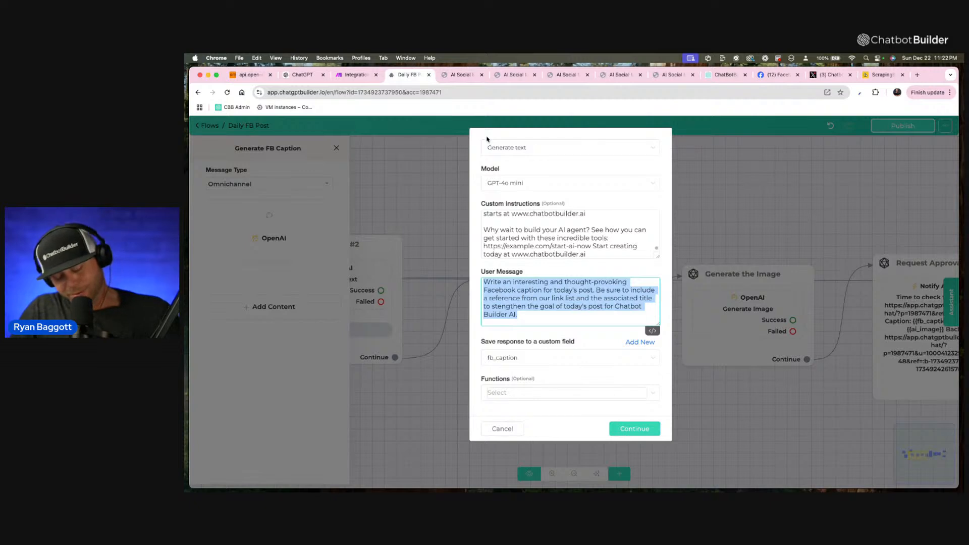
pyautogui.press('super+v')
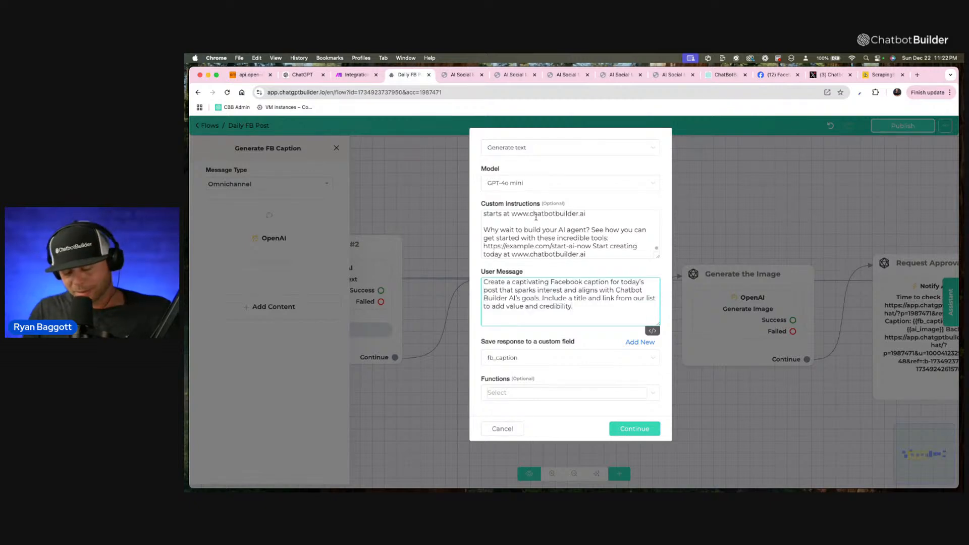
# Append "Here is the link list:" to the User Message, followed by the cleaned_data custom field.
pyautogui.write('Here is the lin')
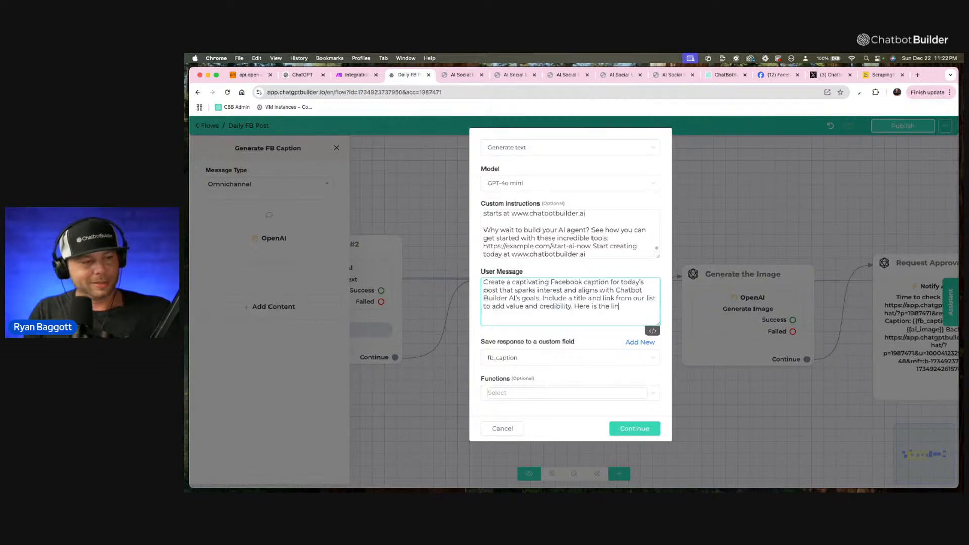
pyautogui.write('k list:')
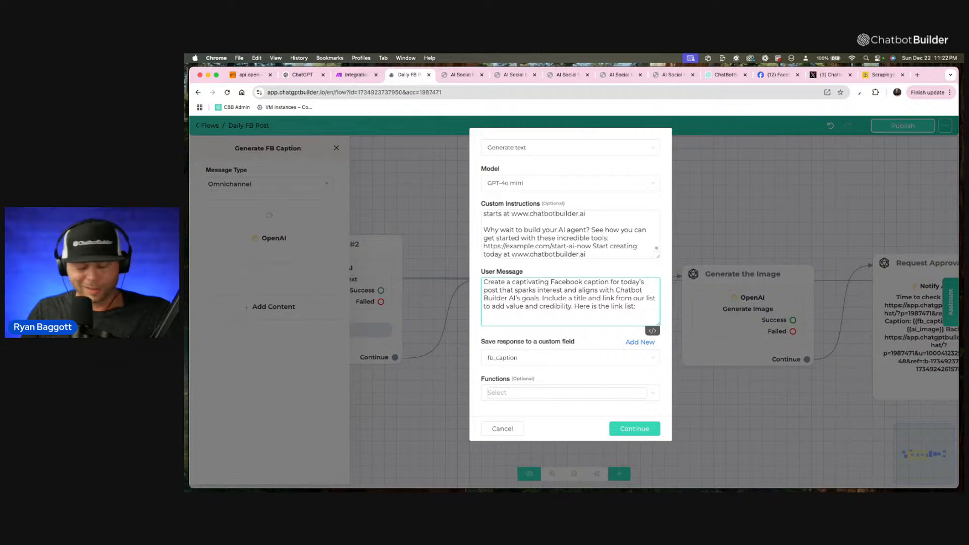
pyautogui.write(' {clea')
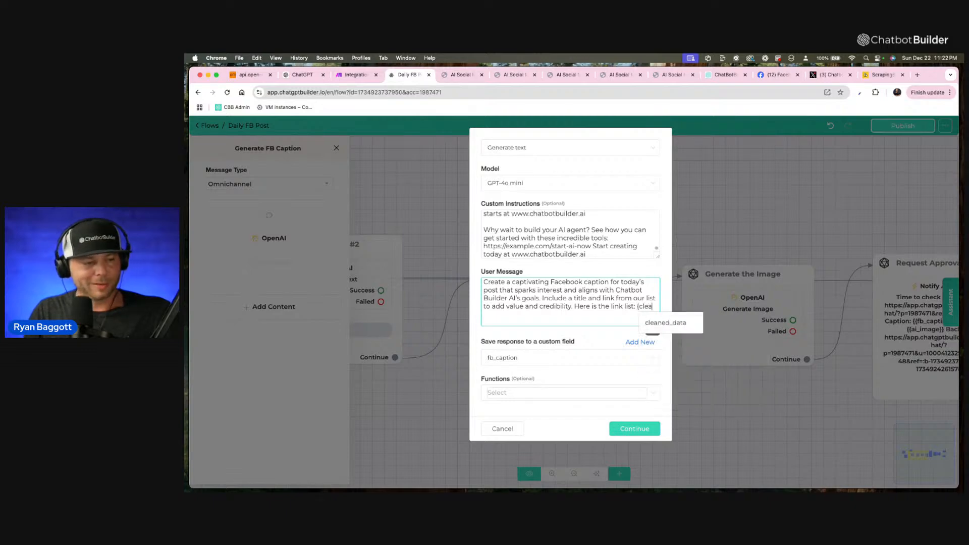
pyautogui.click(665, 323)
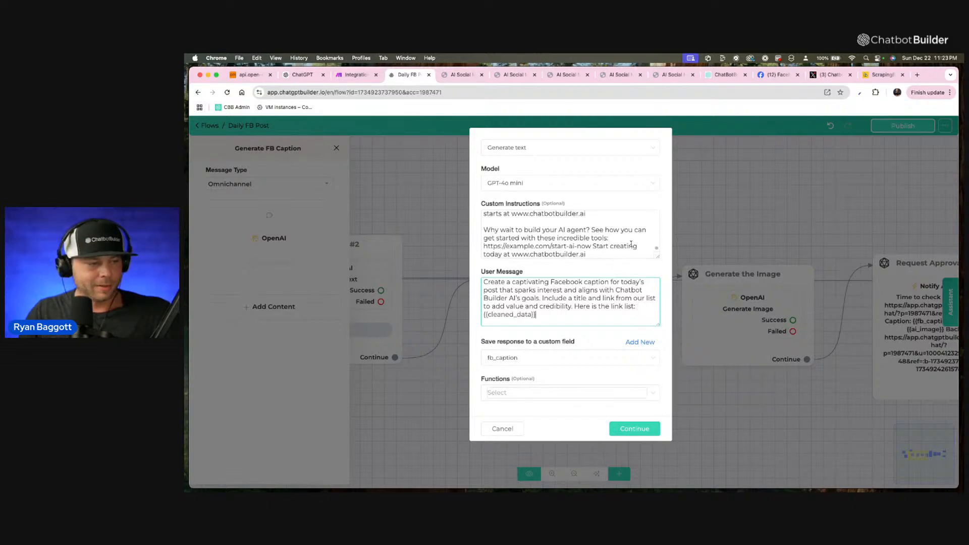
# Enlarge the Custom Instructions box, delete the "Instructions:" heading from its text, and save the caption generation action.
pyautogui.moveTo(660, 260); pyautogui.dragTo(666, 445)
pyautogui.scroll(3, 585, 367)
pyautogui.scroll(-1, 584, 367)
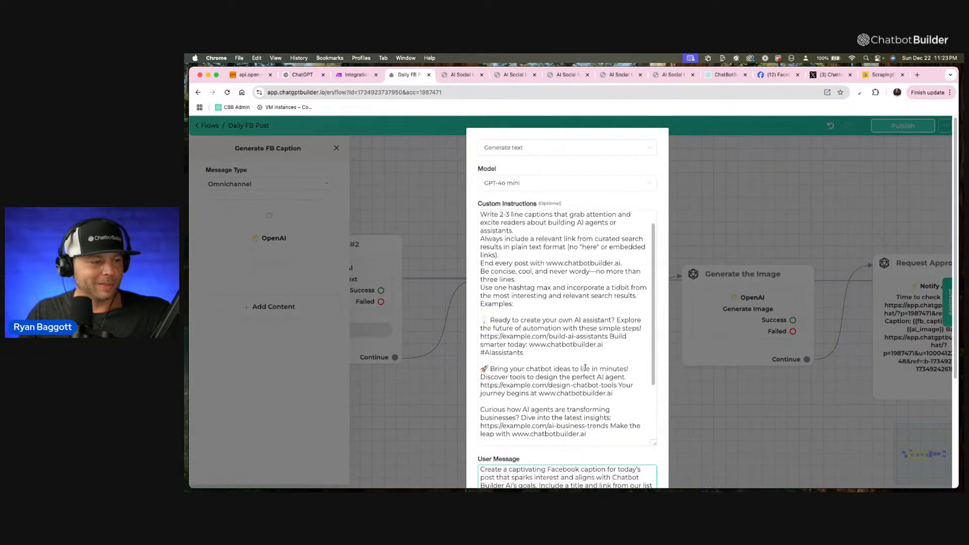
pyautogui.scroll(1, 585, 368)
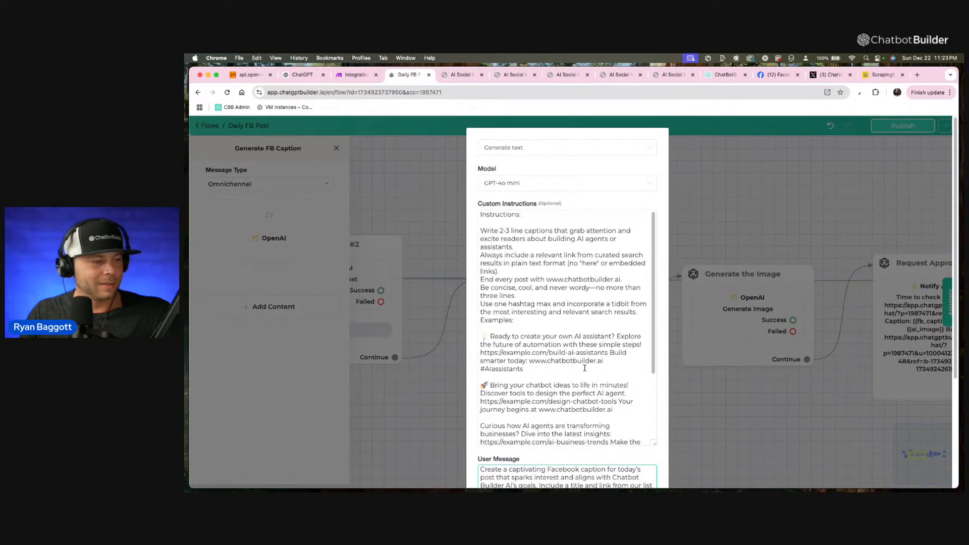
pyautogui.scroll(-2, 584, 368)
pyautogui.scroll(2, 532, 292)
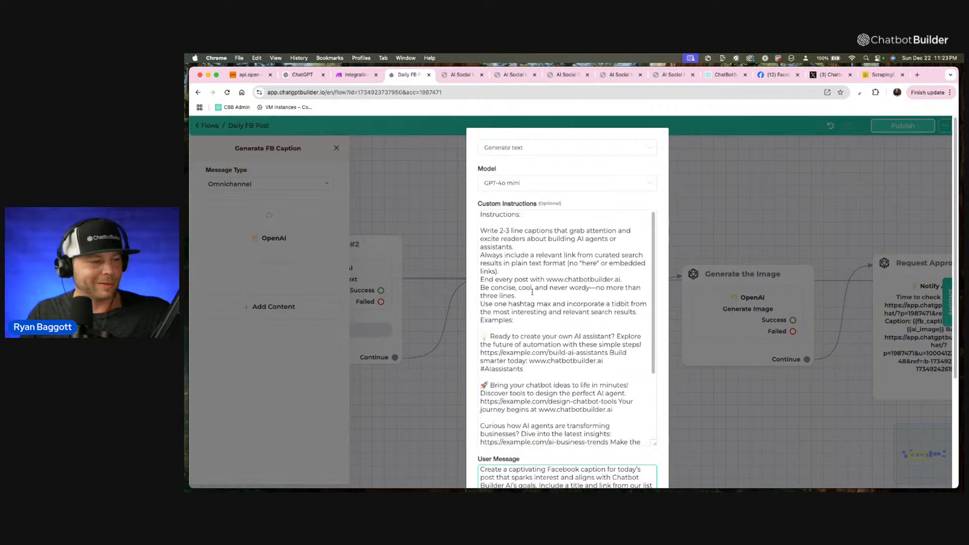
pyautogui.moveTo(481, 233); pyautogui.dragTo(480, 213)
pyautogui.press('BackSpace')
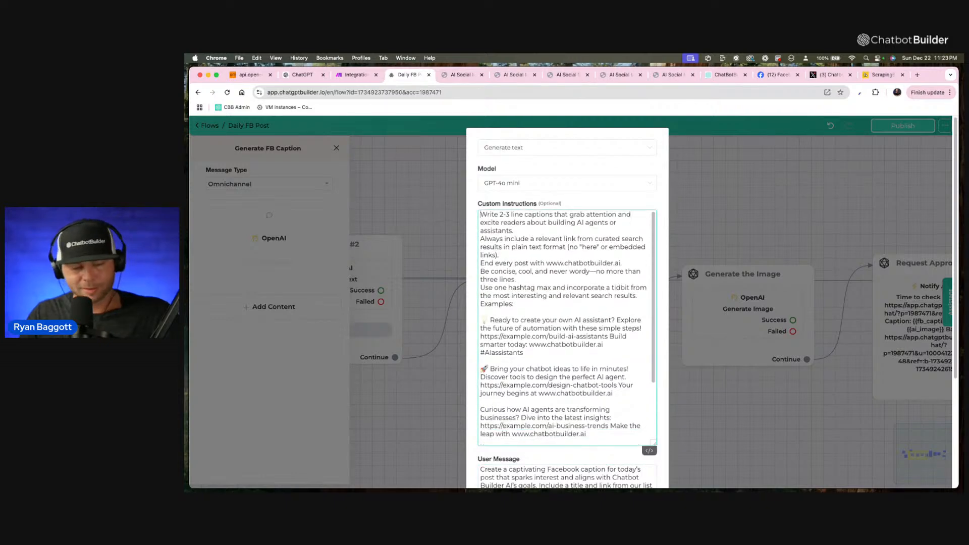
pyautogui.scroll(-2, 650, 403)
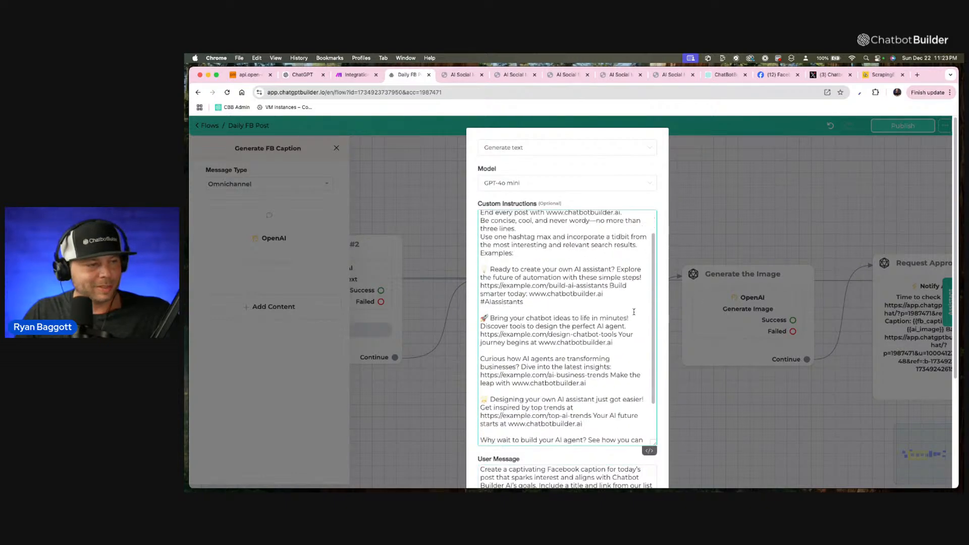
pyautogui.scroll(-5, 651, 403)
pyautogui.click(632, 466)
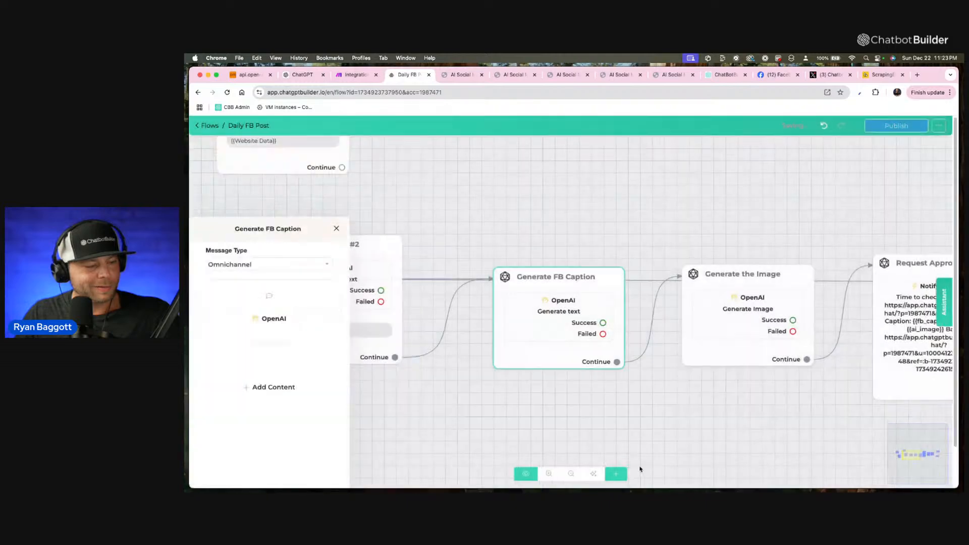
pyautogui.scroll(-5, 561, 344)
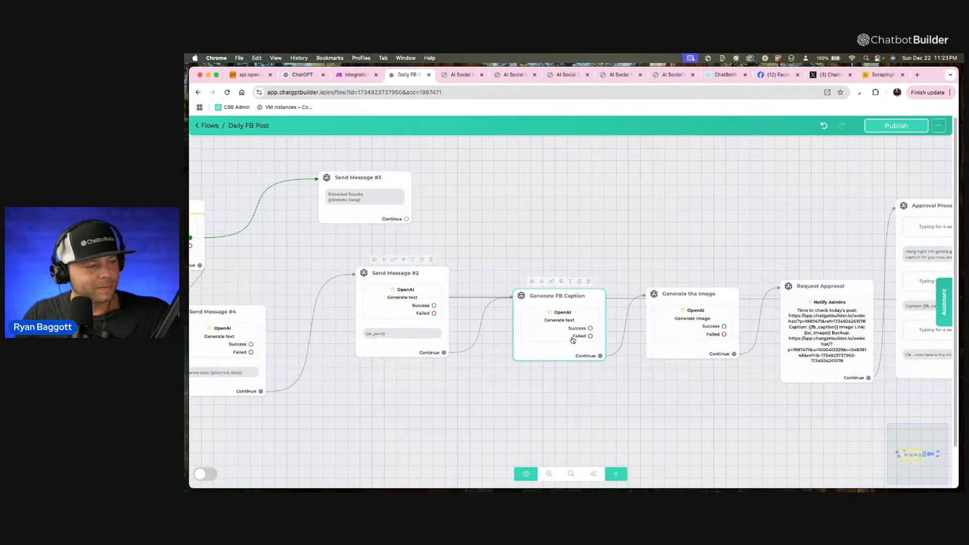
# Switch the Generate FB Caption block's OpenAI action to "Generate text - Advanced", set Remember Conversation to No, and save it.
pyautogui.click(572, 340)
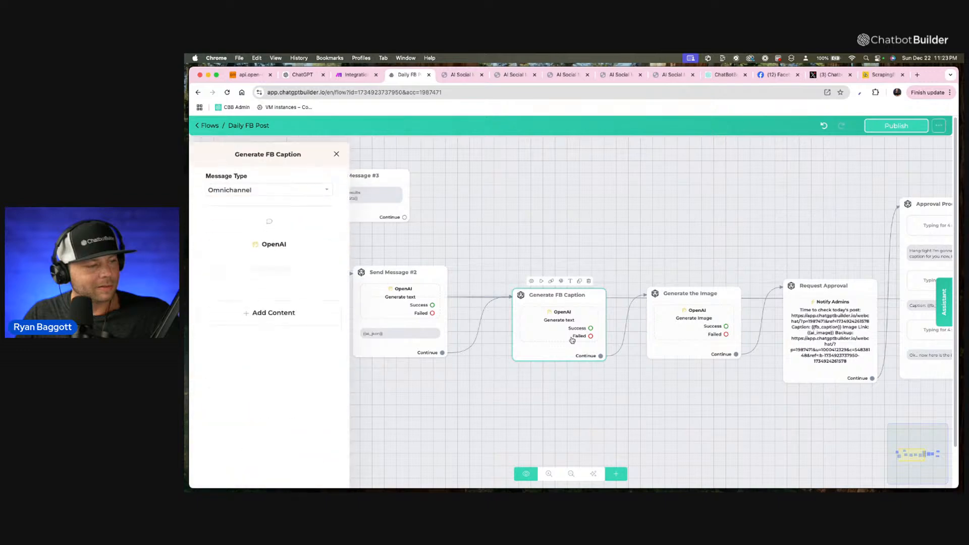
pyautogui.click(292, 241)
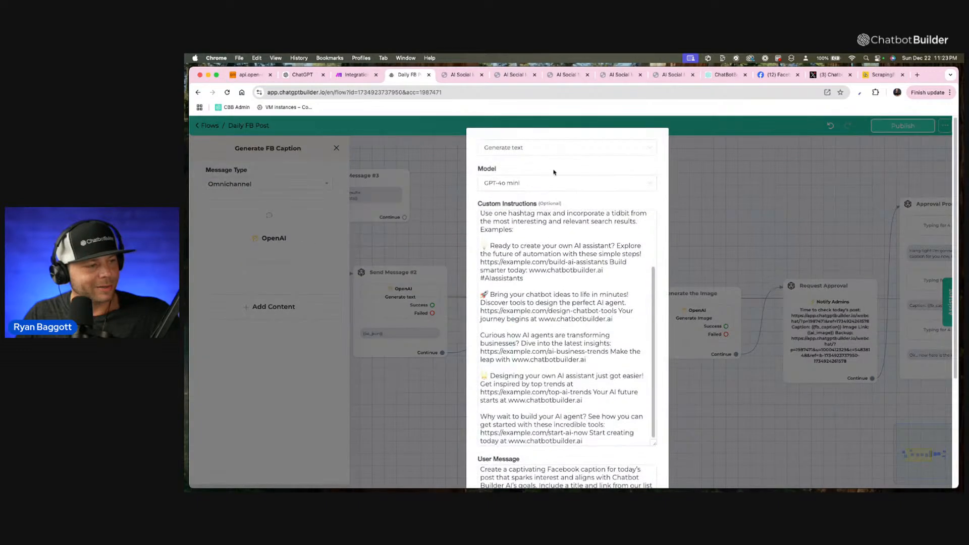
pyautogui.click(545, 147)
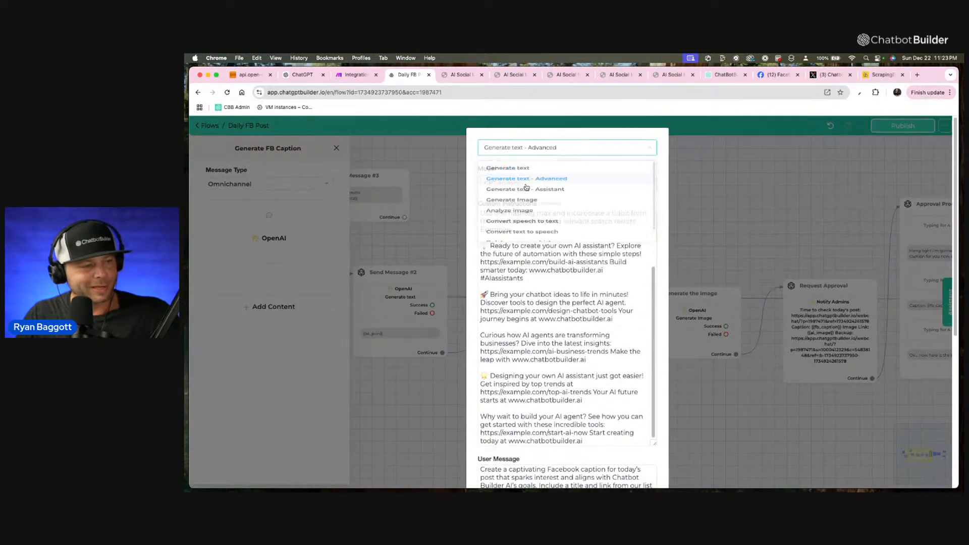
pyautogui.click(525, 183)
pyautogui.scroll(-6, 658, 255)
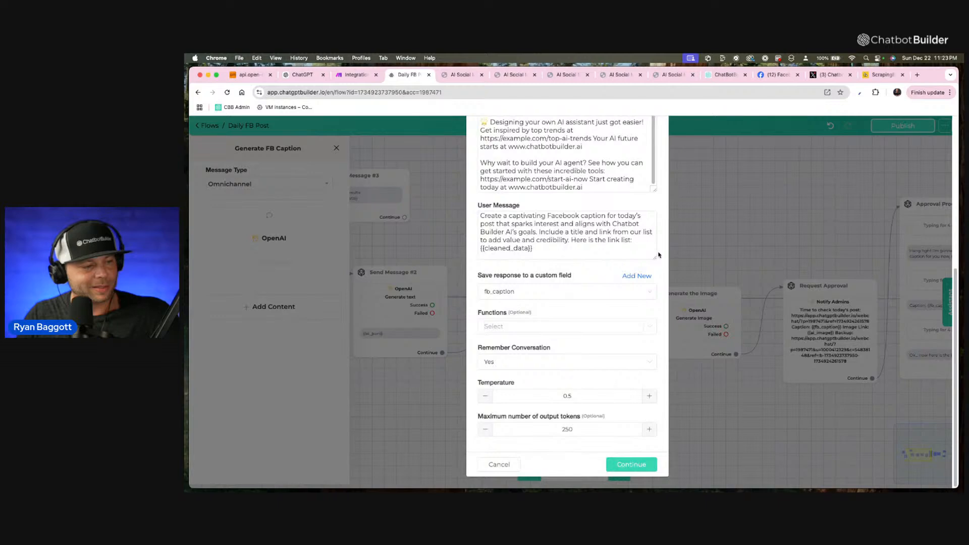
pyautogui.click(568, 361)
pyautogui.click(523, 397)
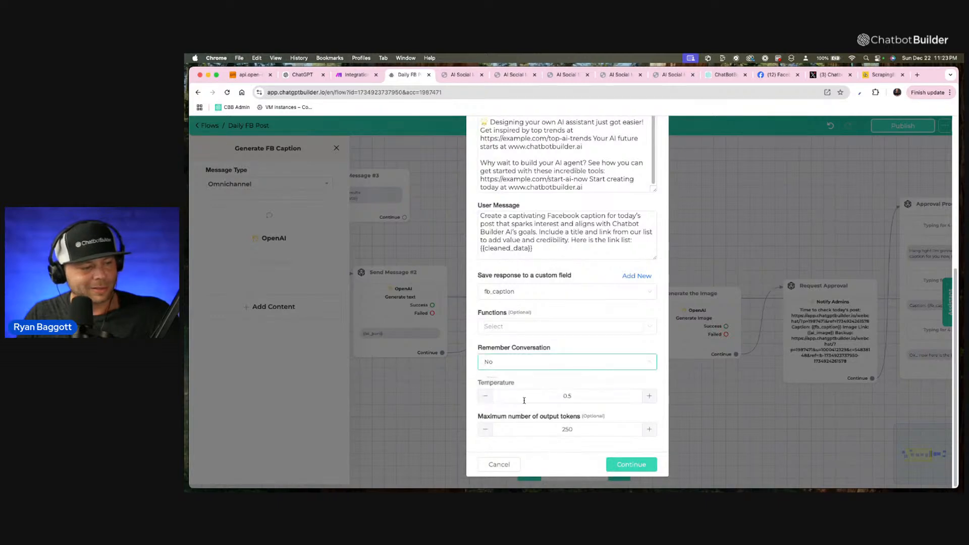
pyautogui.click(629, 465)
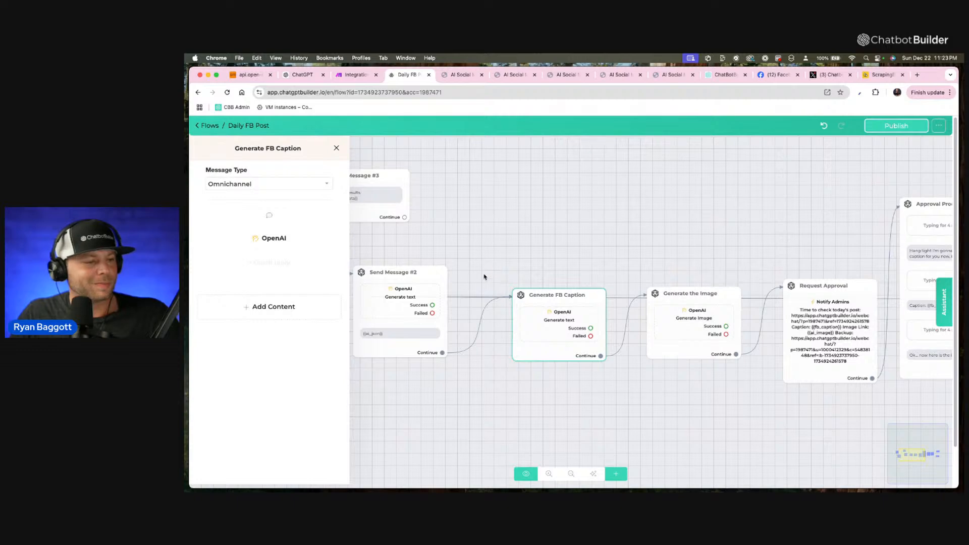
# Rename the Send Message #3 block to "Raw Web Results".
pyautogui.click(473, 258)
pyautogui.moveTo(454, 242); pyautogui.dragTo(627, 252)
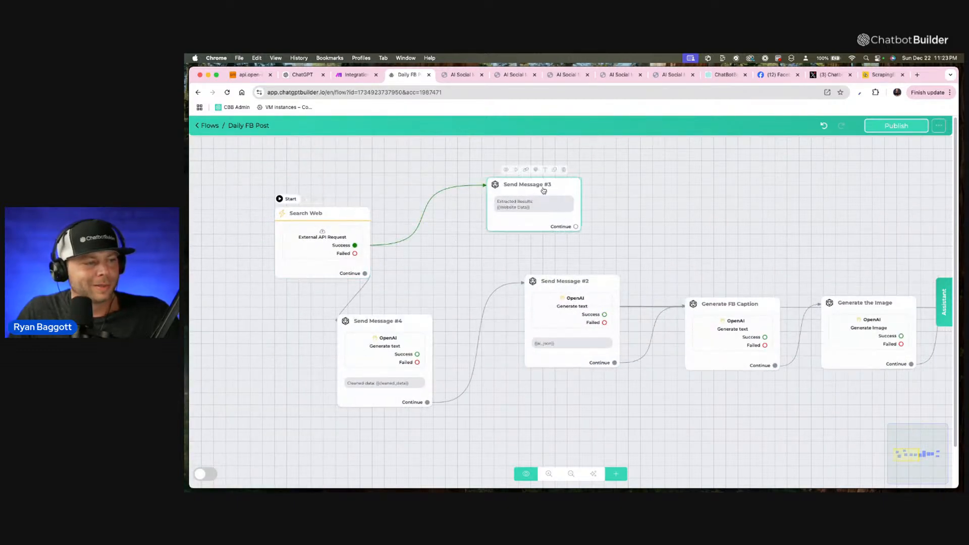
pyautogui.click(545, 169)
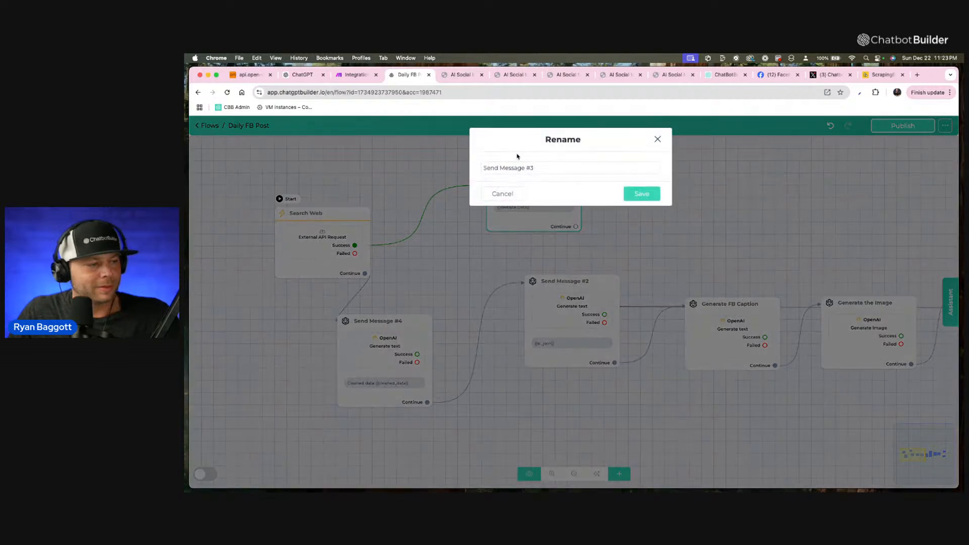
pyautogui.moveTo(535, 169); pyautogui.dragTo(439, 167)
pyautogui.write('Raw Web Results')
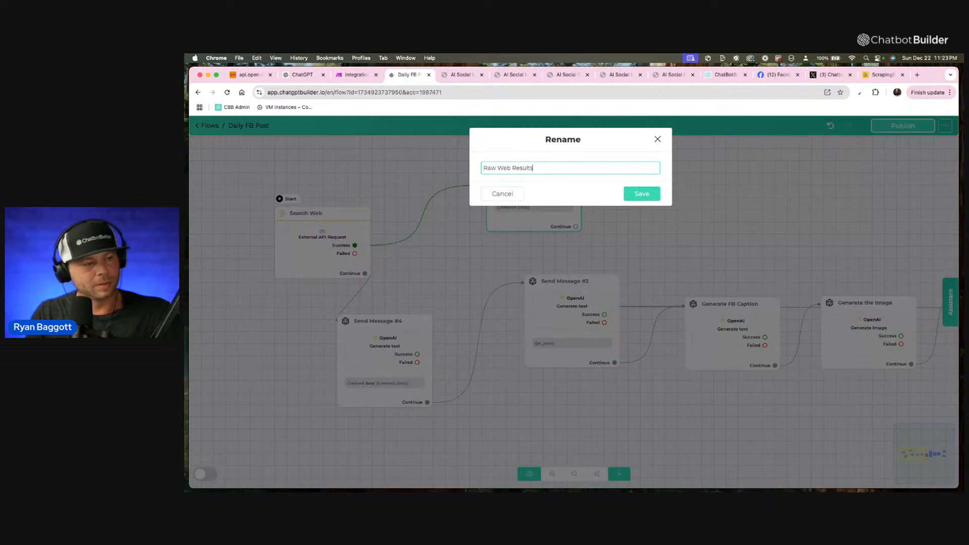
pyautogui.press('Return')
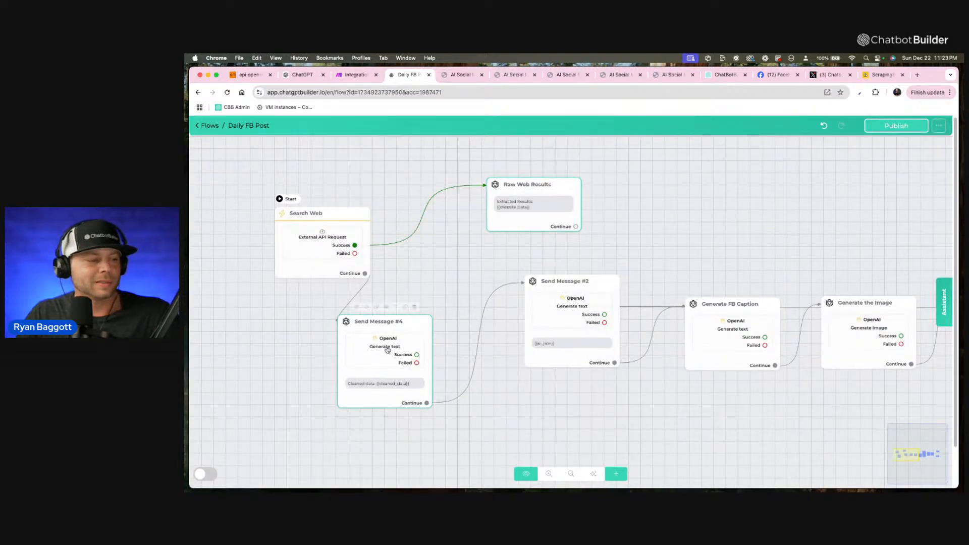
# Rename the Send Message #4 block to "Clean the data and make the list".
pyautogui.click(396, 307)
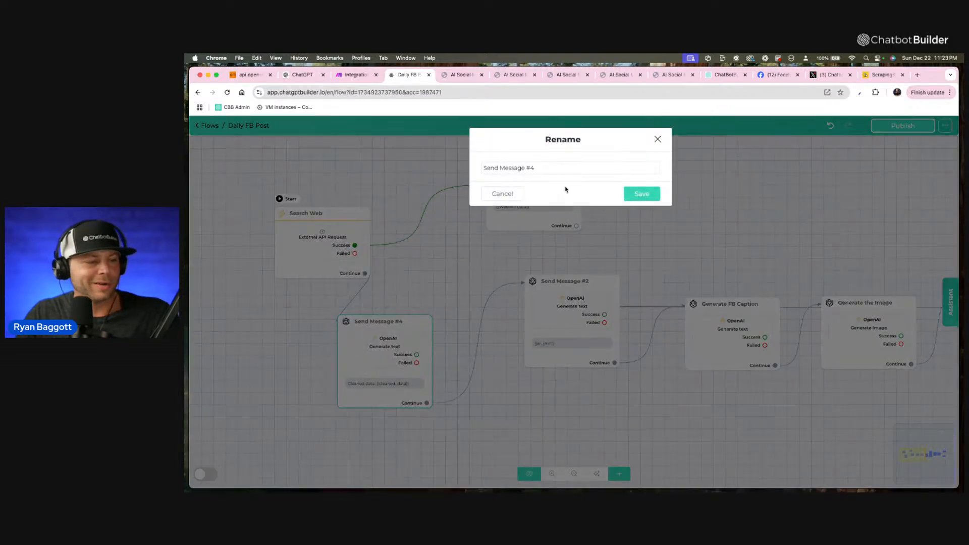
pyautogui.tripleClick(563, 168)
pyautogui.write('Clean the data and make the li')
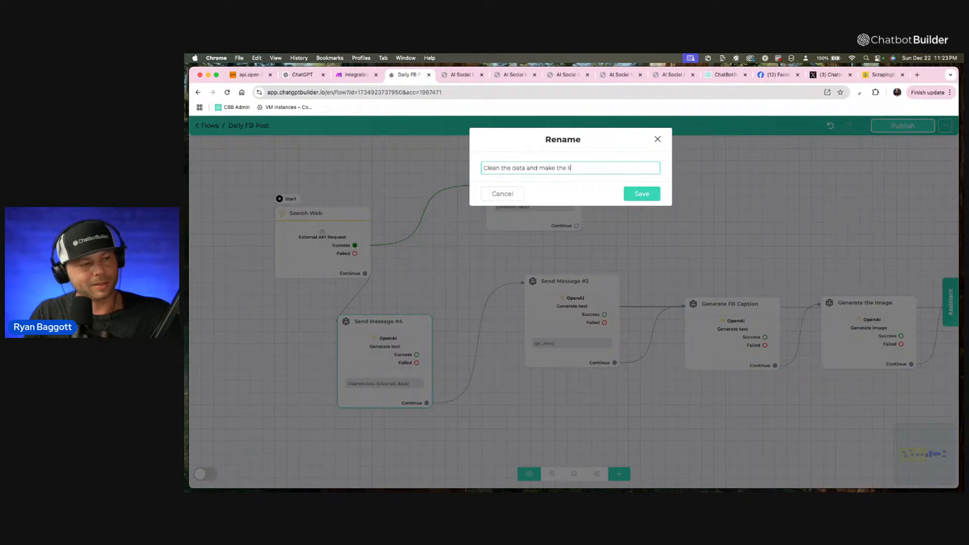
pyautogui.press('Return')
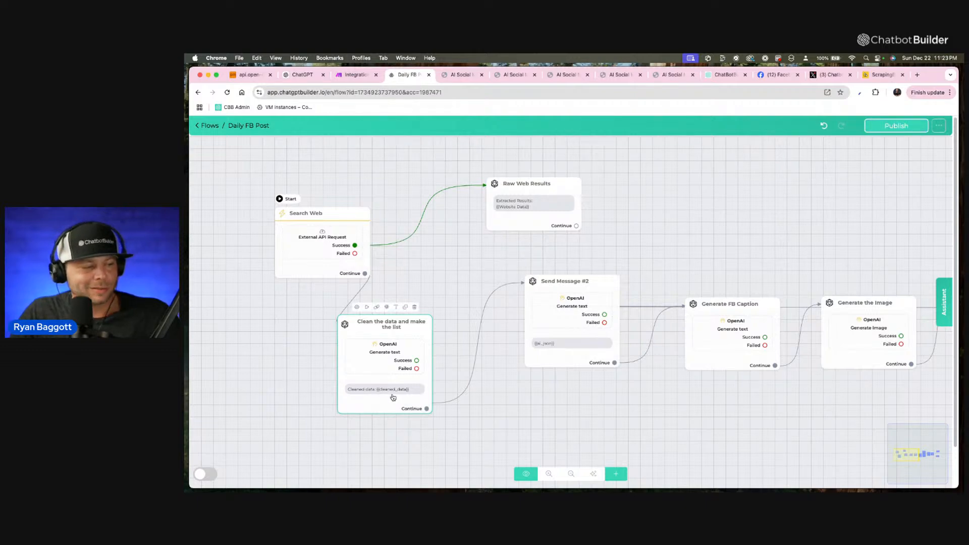
# Review the custom instructions, user message and output field of Send Message #2's OpenAI action without changing them.
pyautogui.click(572, 313)
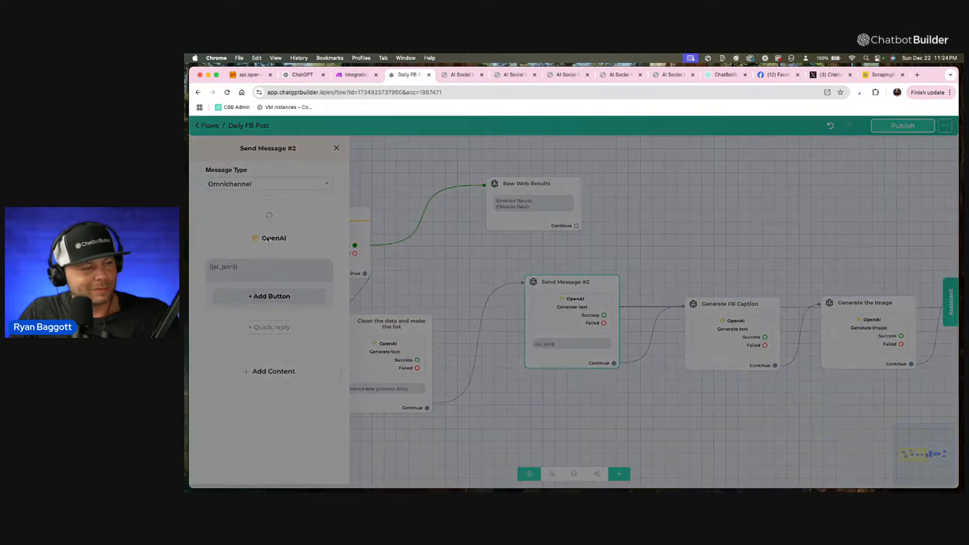
pyautogui.click(267, 238)
pyautogui.scroll(-8, 600, 247)
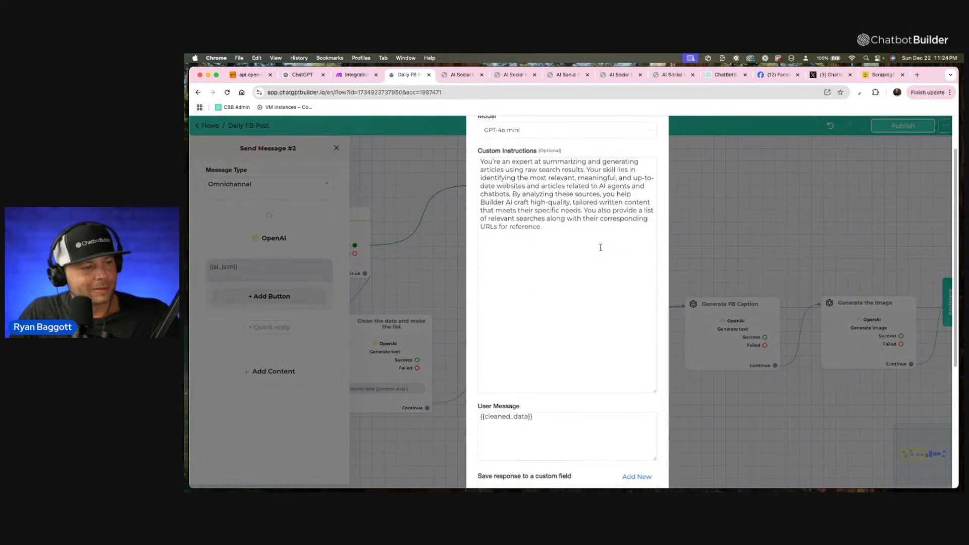
pyautogui.scroll(-1, 601, 247)
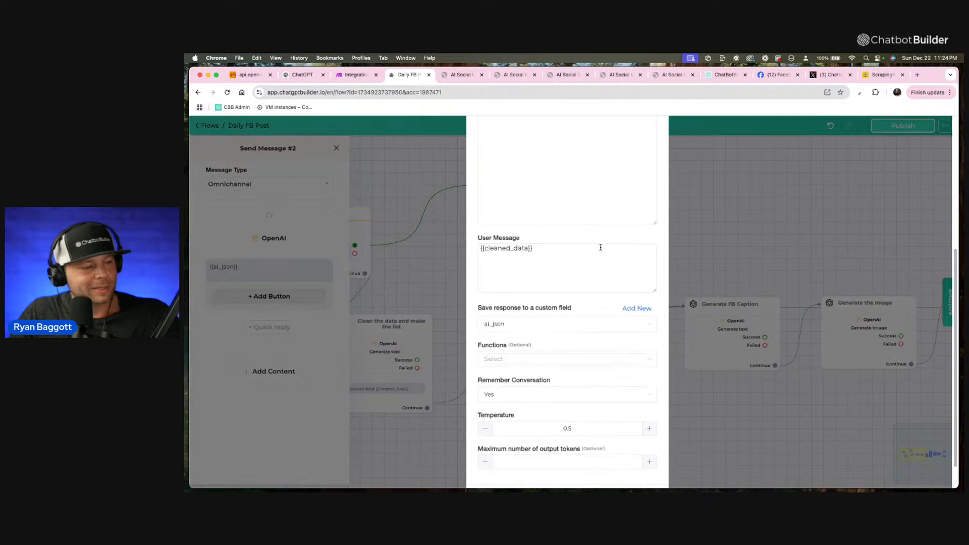
pyautogui.scroll(-1, 599, 247)
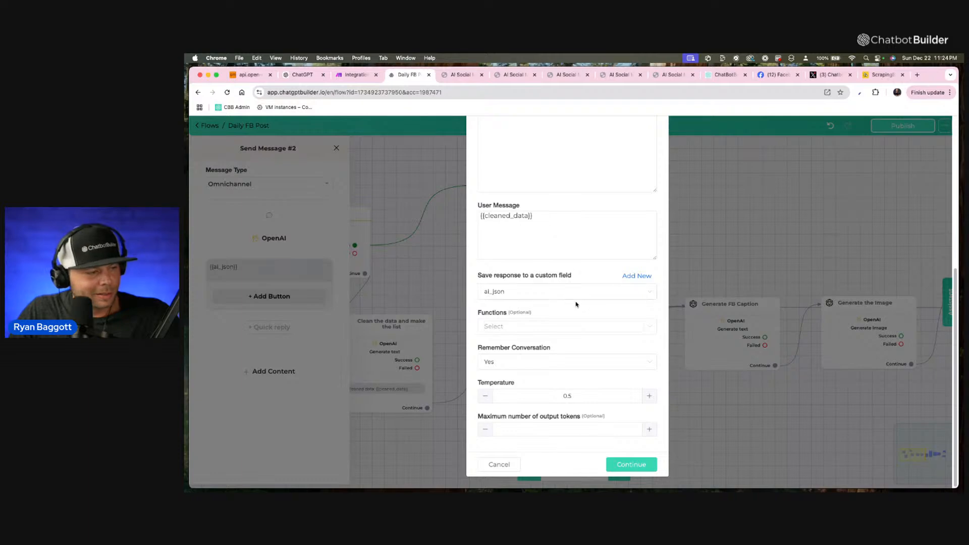
pyautogui.click(498, 464)
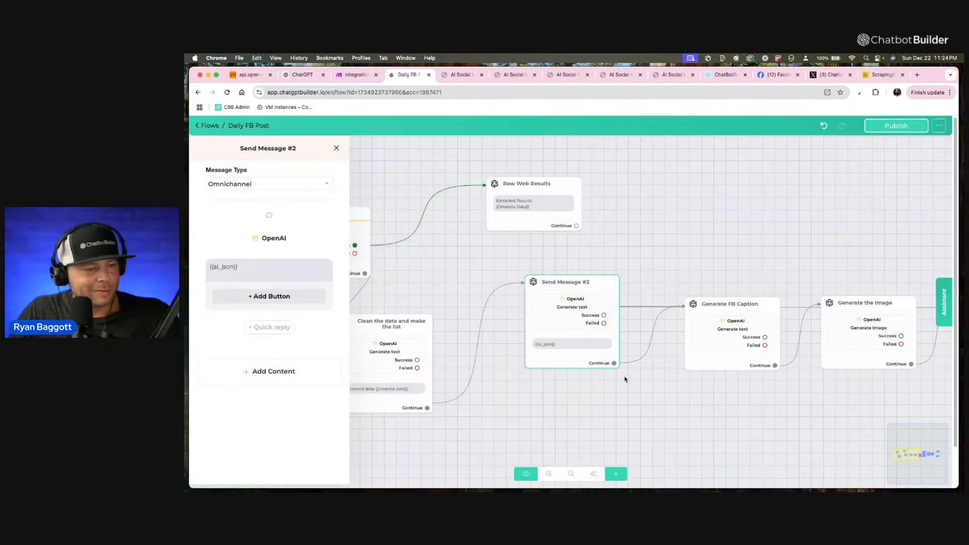
# Check the Generate FB Caption action's instructions, user message and link list field, leaving the settings as they are.
pyautogui.click(729, 344)
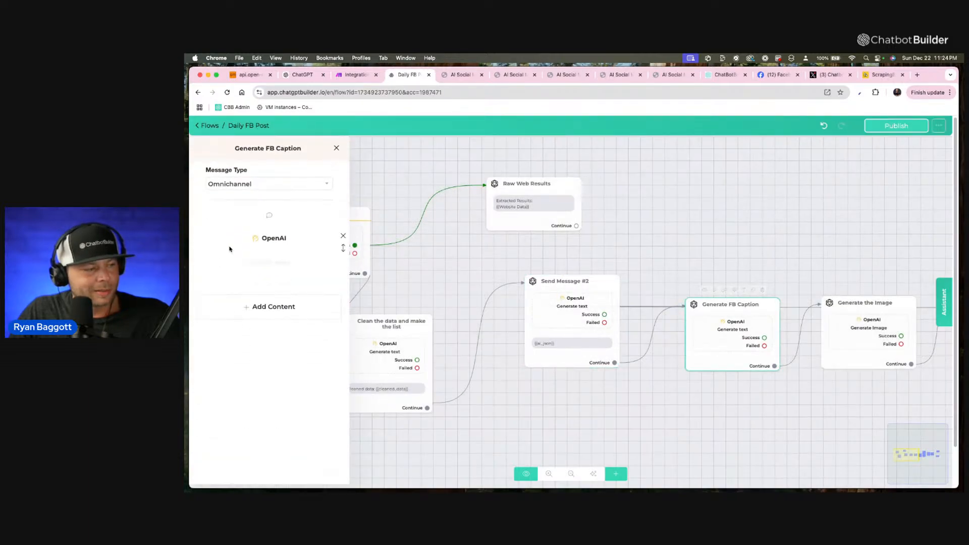
pyautogui.click(265, 242)
pyautogui.scroll(-4, 551, 287)
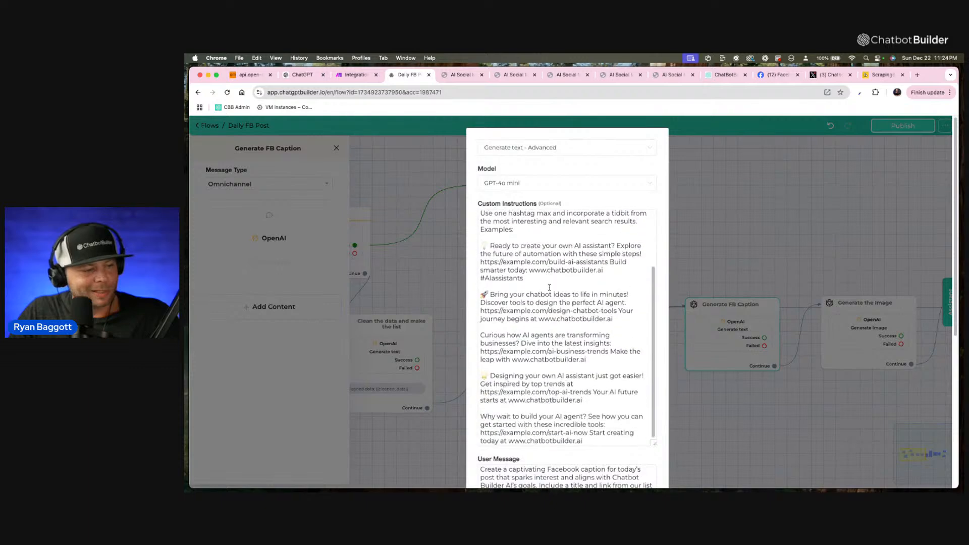
pyautogui.scroll(3, 550, 287)
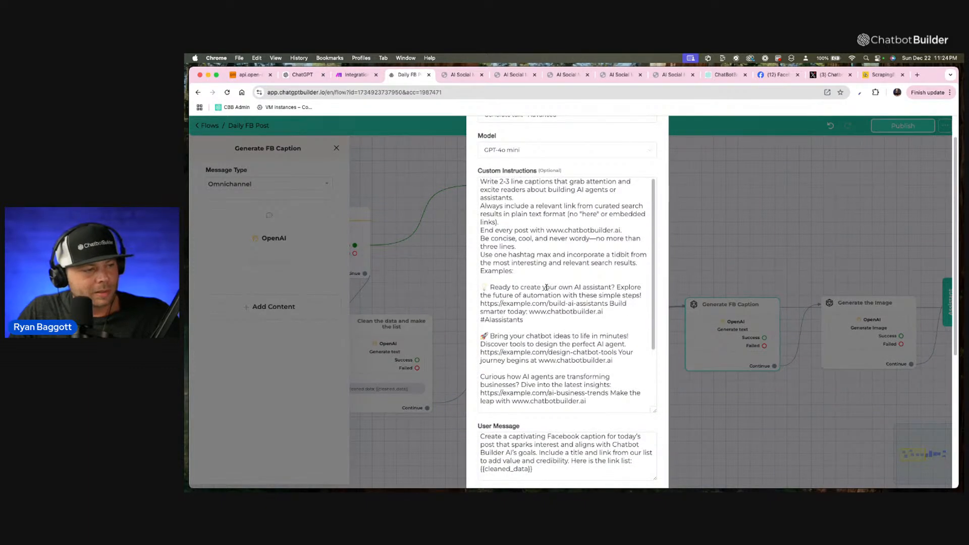
pyautogui.scroll(-6, 545, 287)
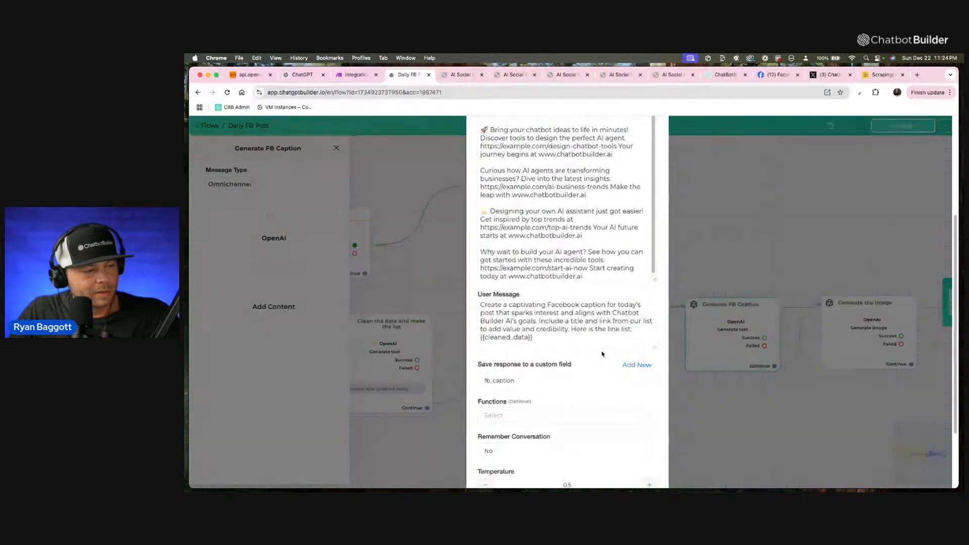
pyautogui.click(556, 340)
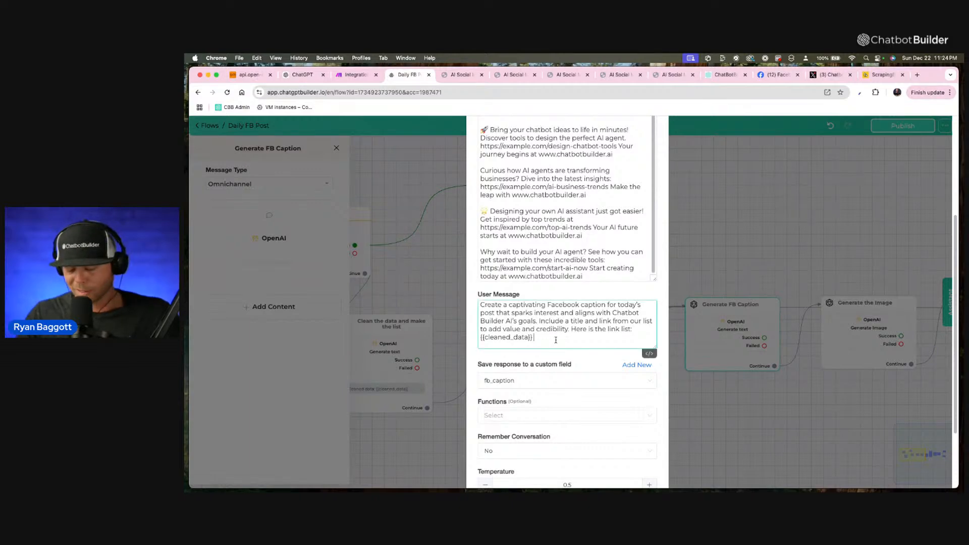
pyautogui.scroll(-3, 556, 340)
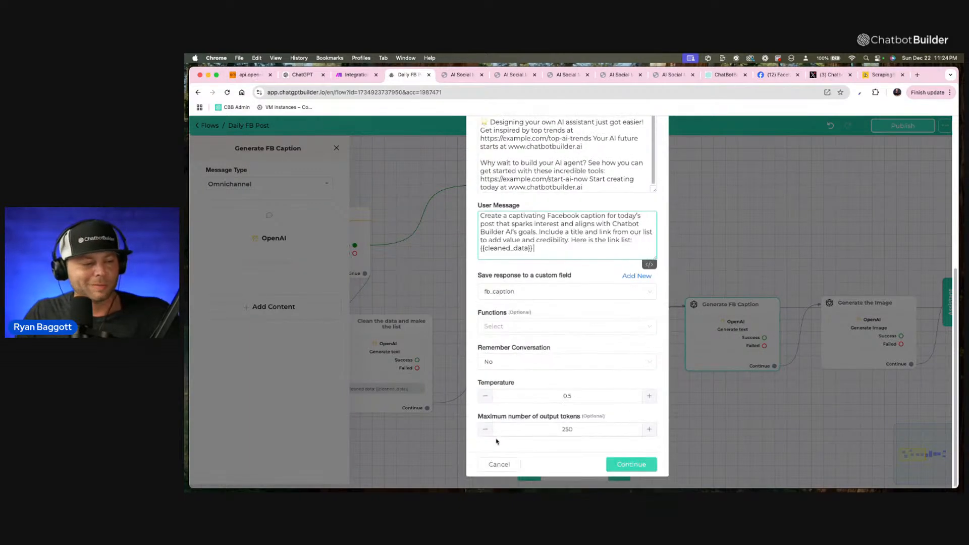
pyautogui.click(492, 463)
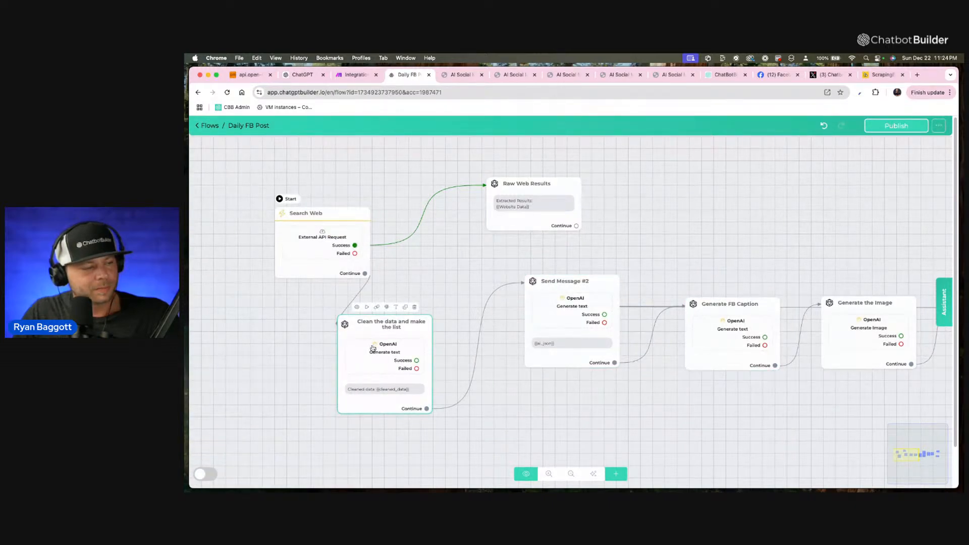
# Review the prompt and output field of the OpenAI action in the "Clean the data and make the list" block.
pyautogui.click(372, 348)
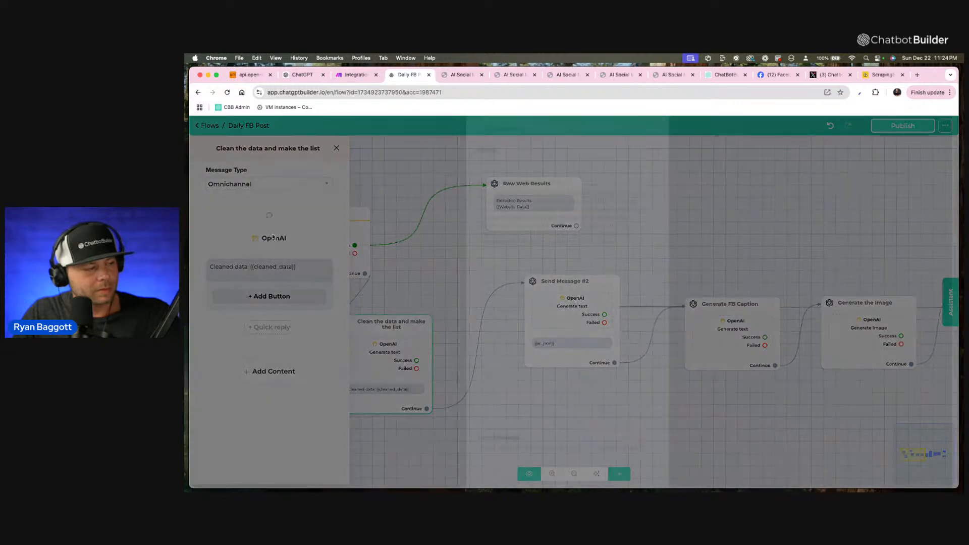
pyautogui.scroll(-3, 491, 307)
pyautogui.scroll(3, 495, 333)
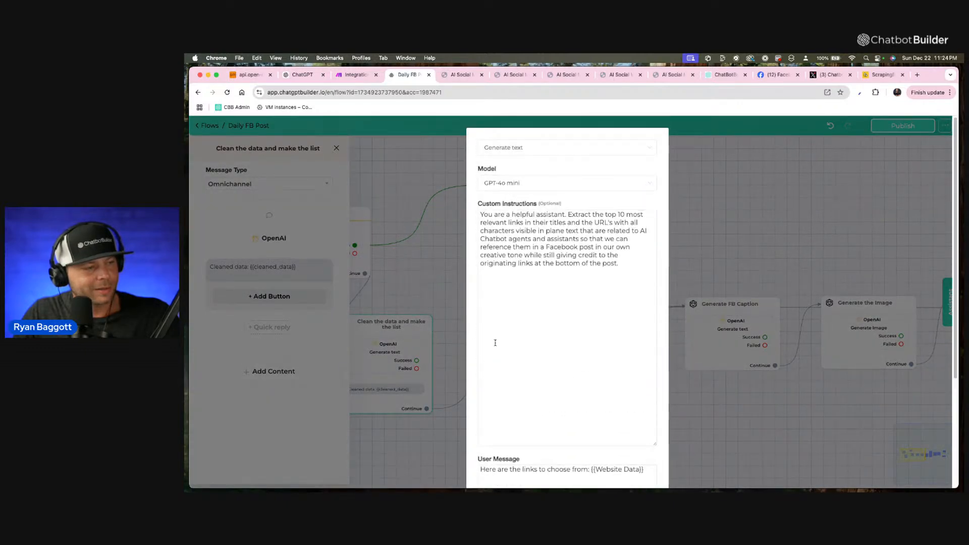
pyautogui.scroll(-3, 495, 342)
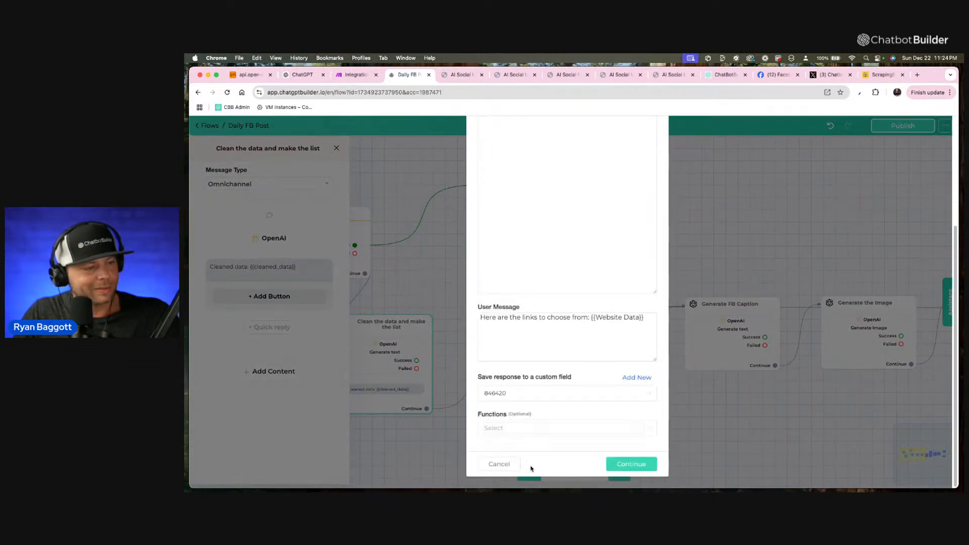
pyautogui.click(508, 465)
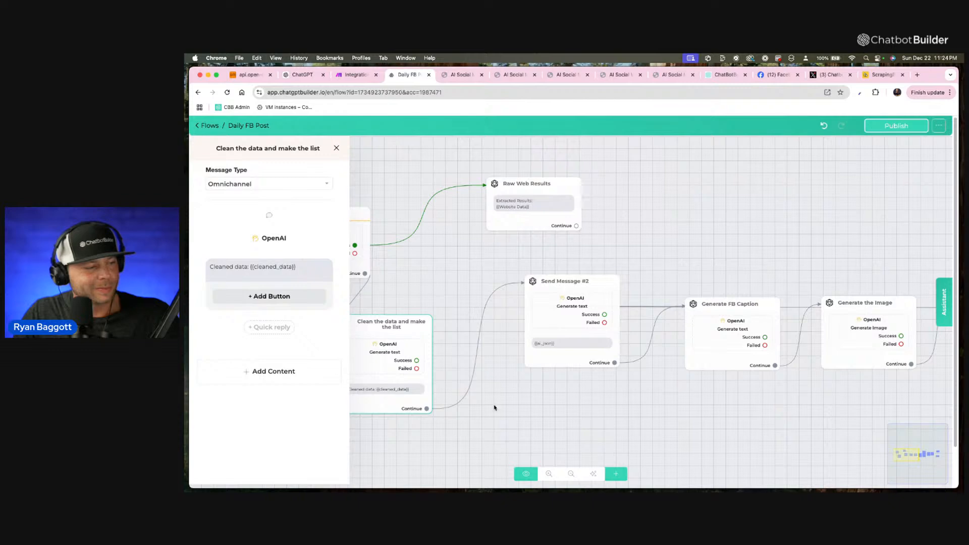
# Delete the Send Message #2 block and connect the Continue output of "Clean the data and make the list" to Generate FB Caption.
pyautogui.click(489, 274)
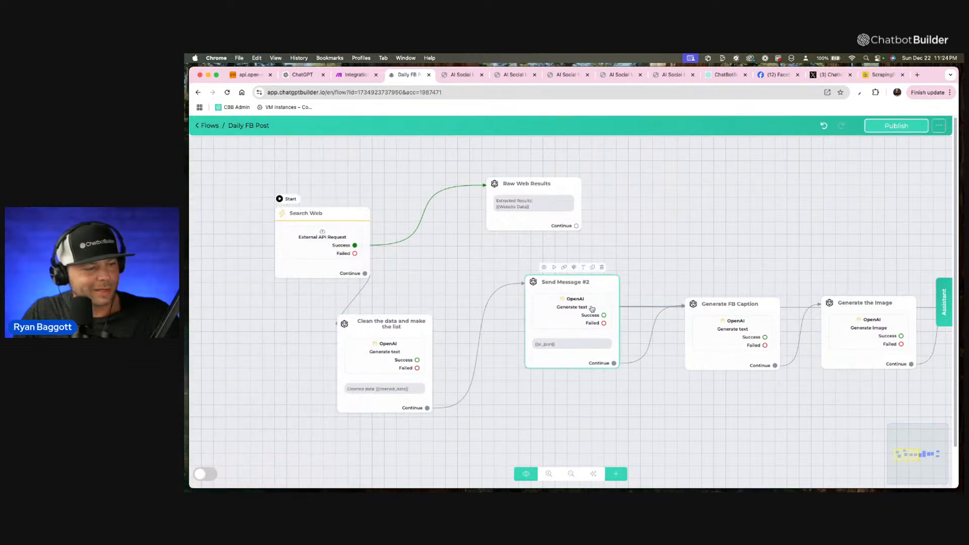
pyautogui.click(603, 269)
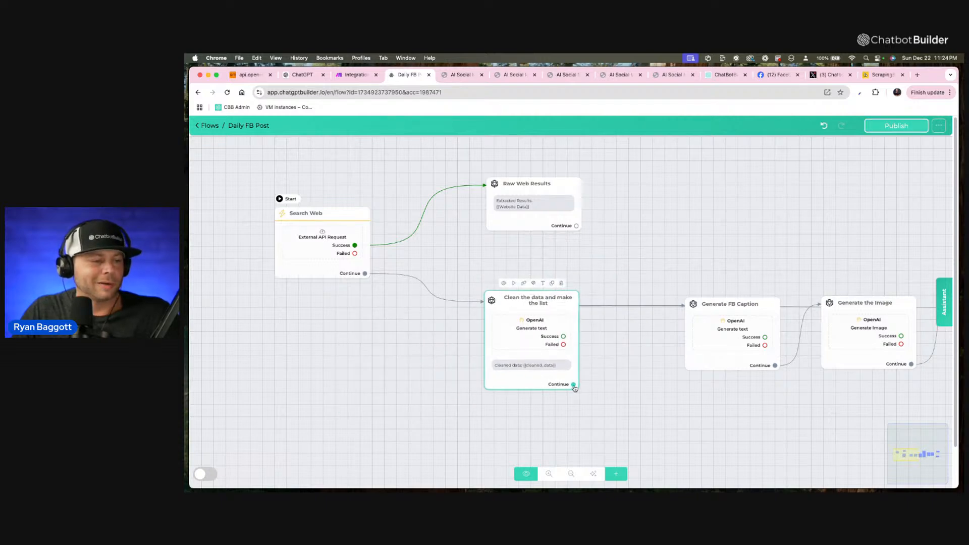
pyautogui.moveTo(573, 384); pyautogui.dragTo(687, 307)
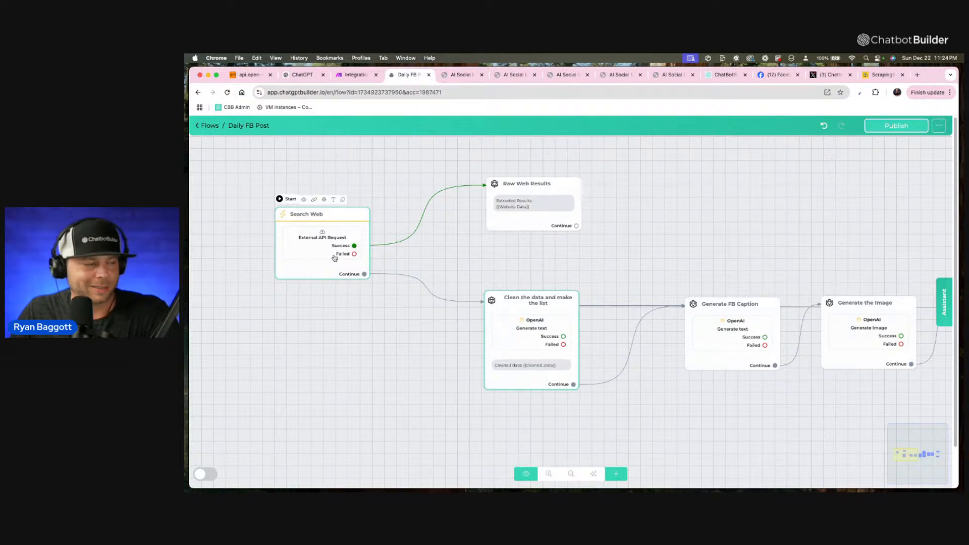
# Recheck the link extraction instructions and the Website Data user message in the data cleaning block, discarding any edits.
pyautogui.click(560, 329)
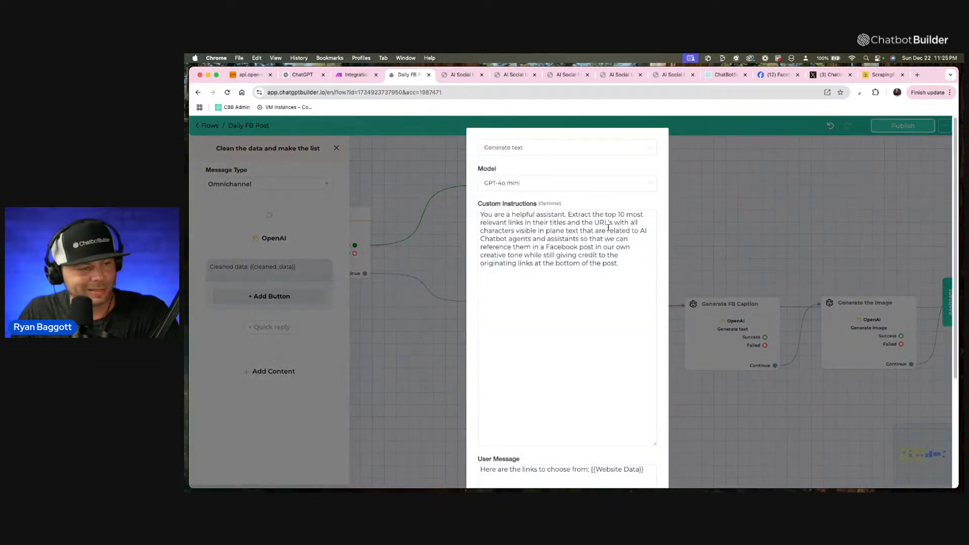
pyautogui.scroll(-3, 656, 314)
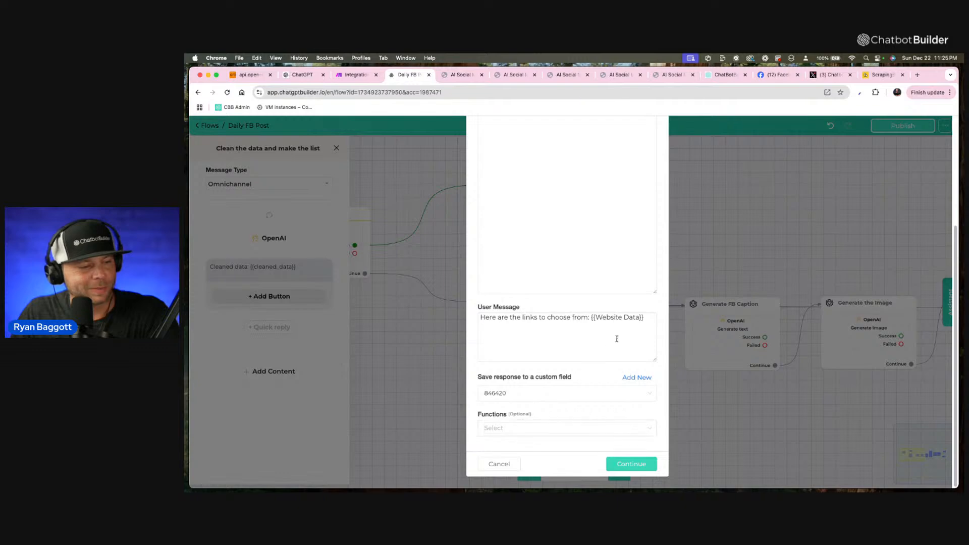
pyautogui.click(510, 464)
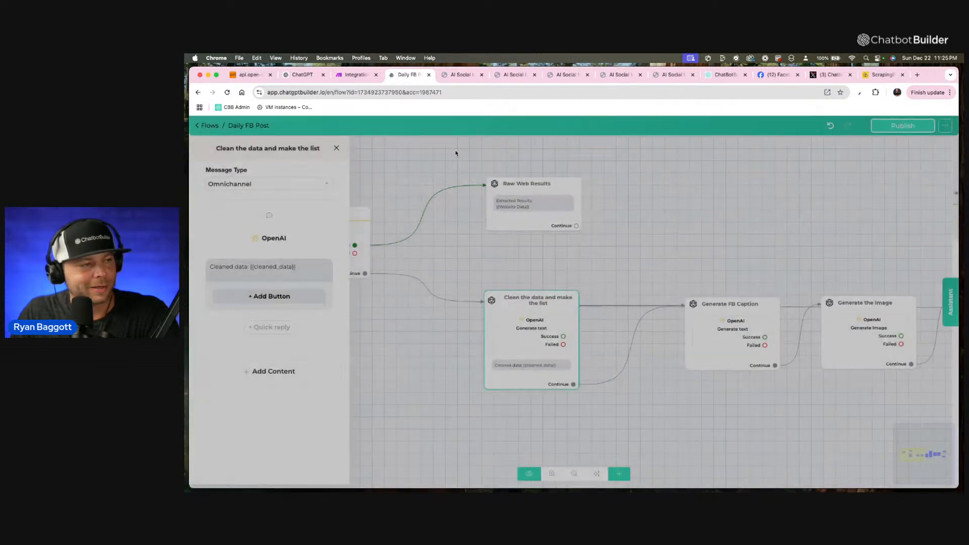
# Reload the Daily FB Post flow and recheck the OpenAI action in the "Clean the data and make the list" block without changing it.
pyautogui.press('Return')
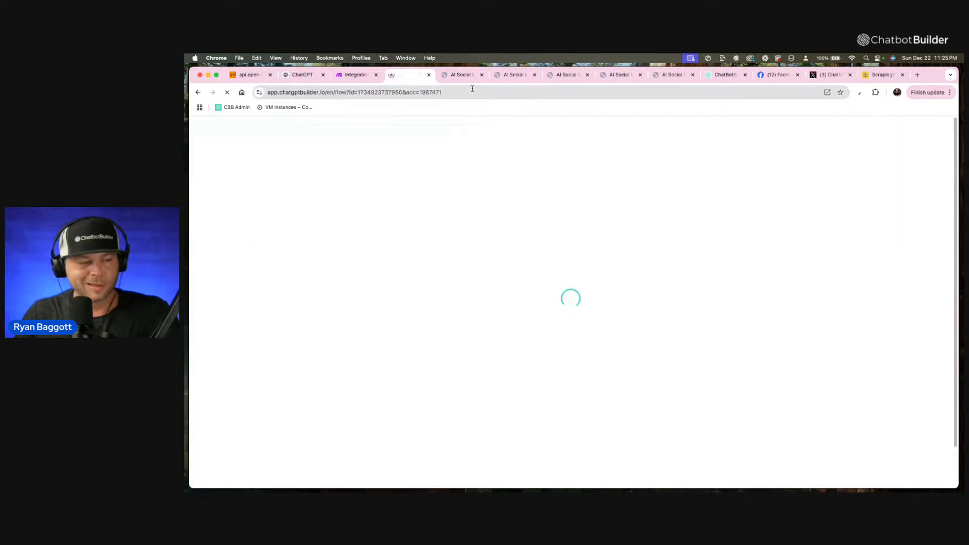
pyautogui.scroll(5, 376, 385)
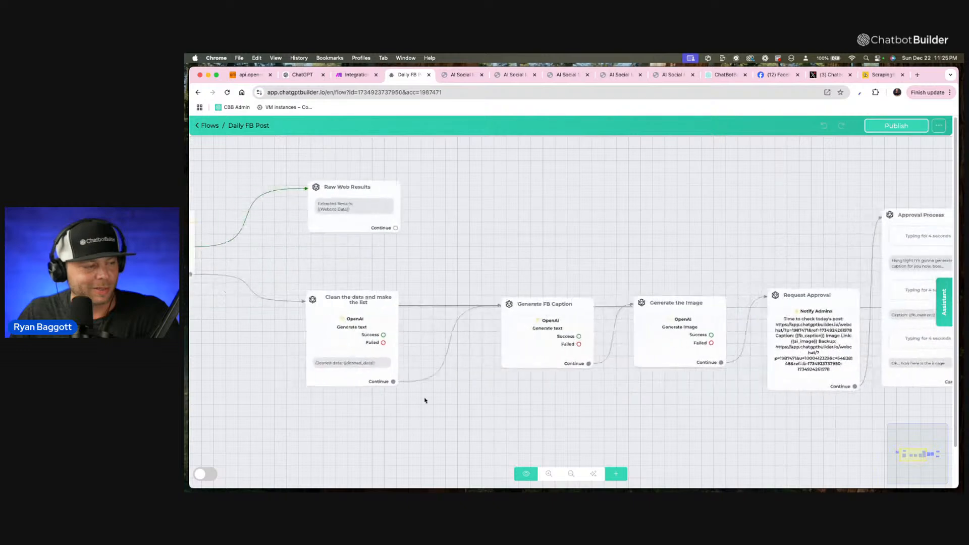
pyautogui.click(487, 342)
pyautogui.click(295, 238)
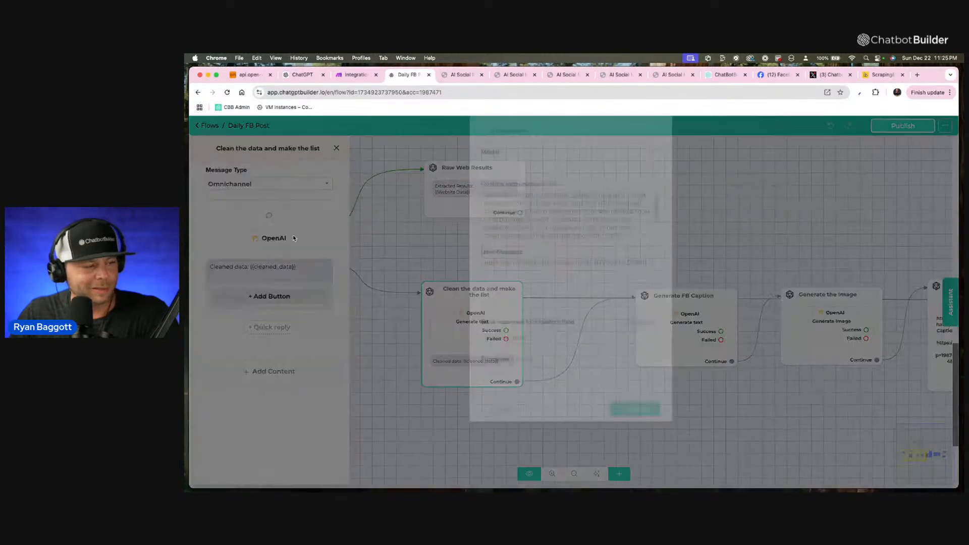
pyautogui.click(508, 429)
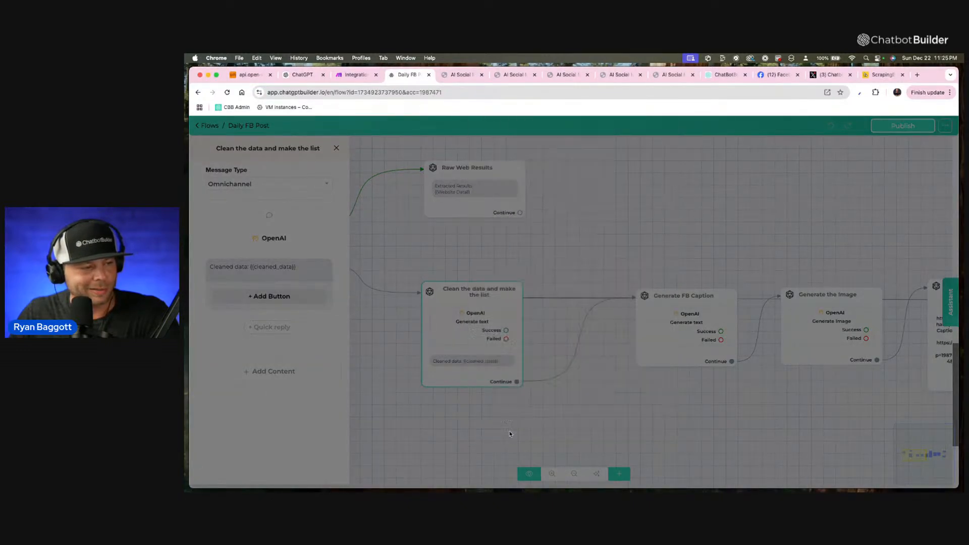
# In the Generate FB Caption user message, insert "and it is required that you use one link from this list in plain text:" before {{cleaned_data}}.
pyautogui.click(655, 340)
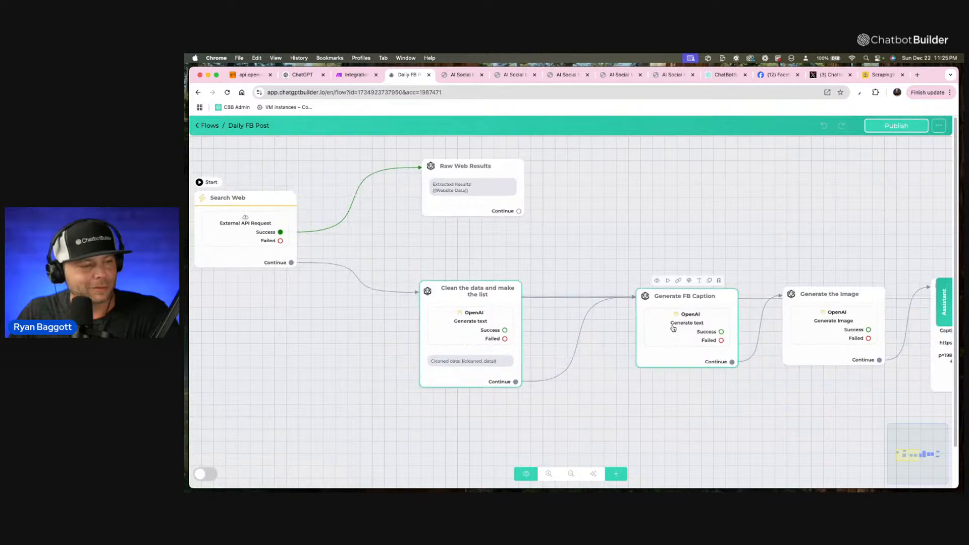
pyautogui.click(674, 329)
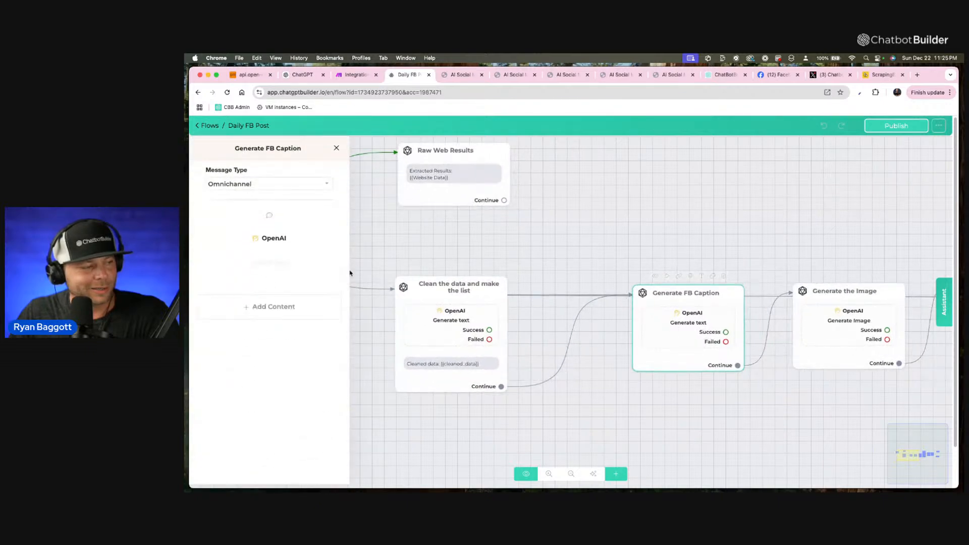
pyautogui.click(295, 238)
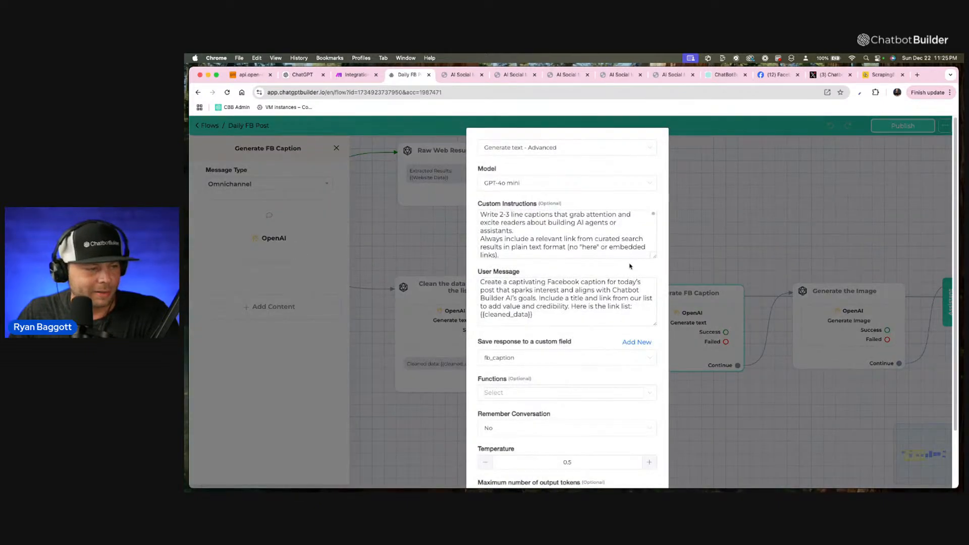
pyautogui.click(631, 306)
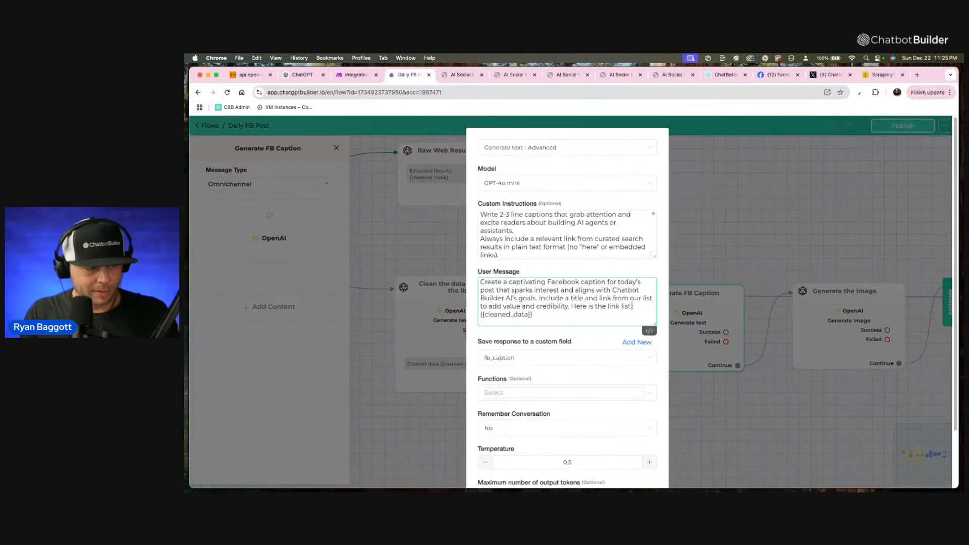
pyautogui.write('and it is')
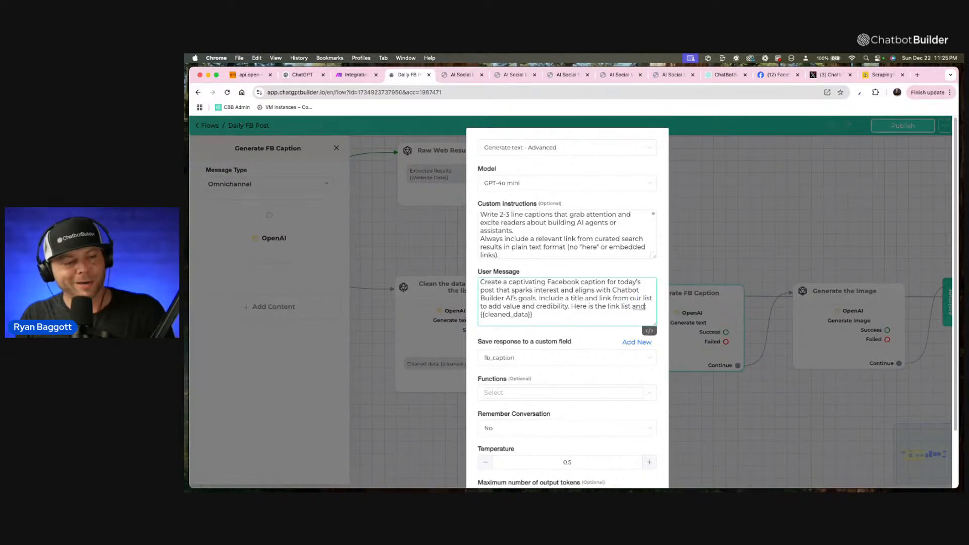
pyautogui.write(' required that you use')
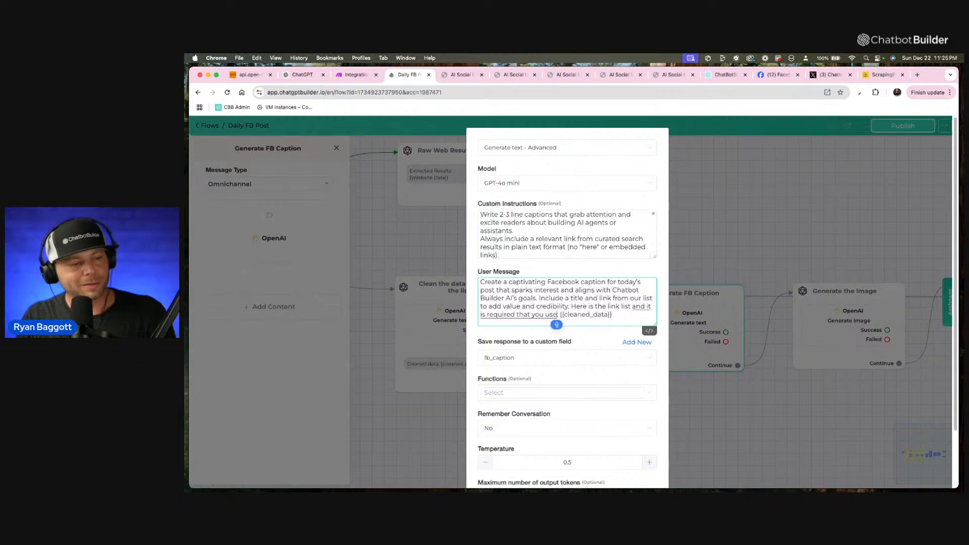
pyautogui.write(' one link from this list')
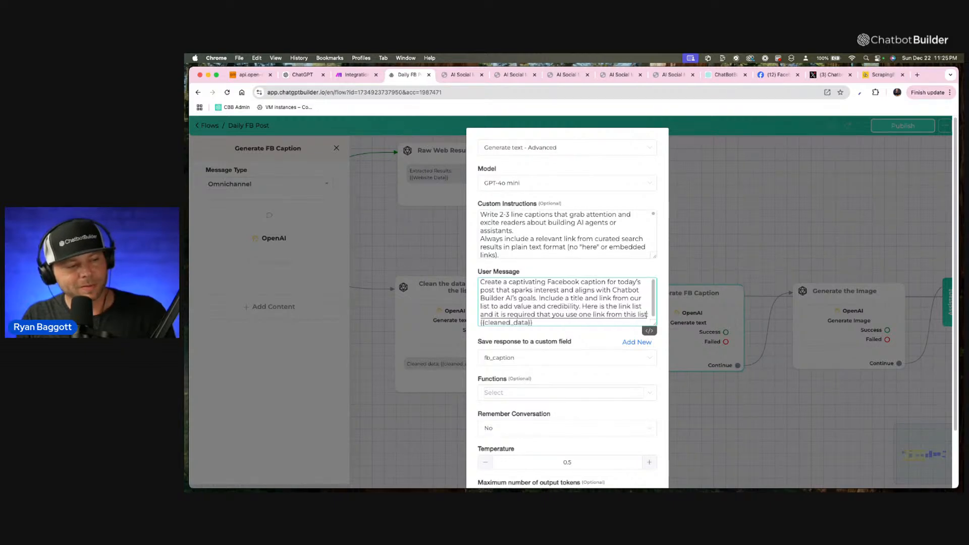
pyautogui.write(' in plain text')
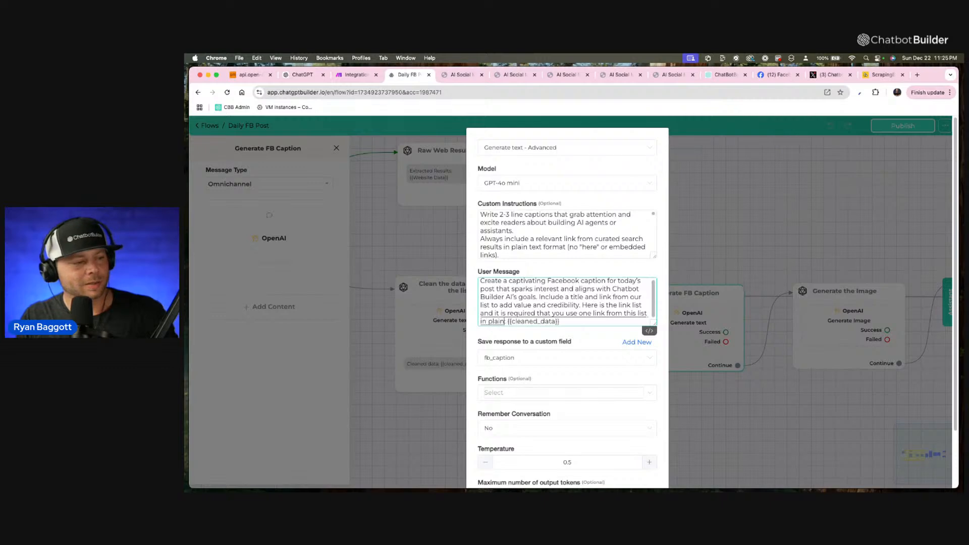
pyautogui.write(':')
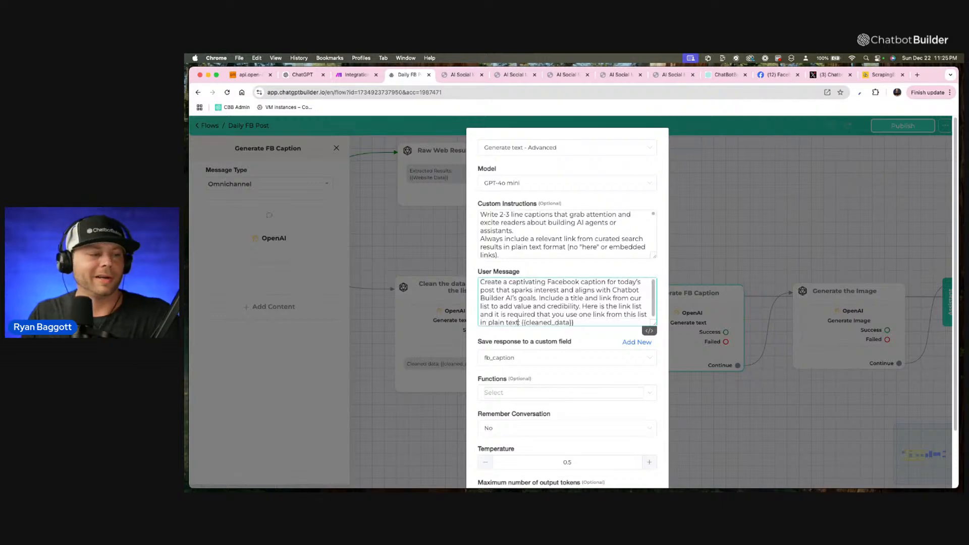
pyautogui.scroll(-3, 616, 307)
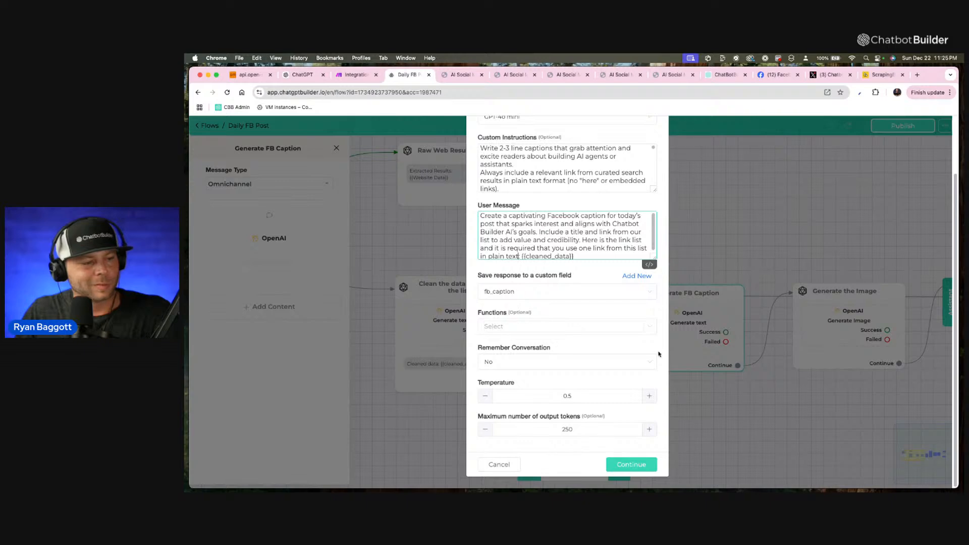
pyautogui.click(634, 467)
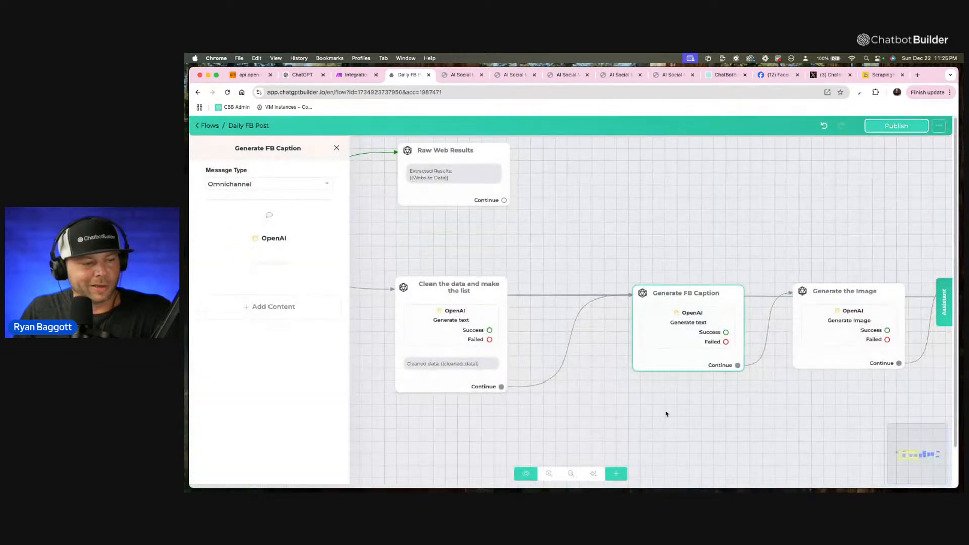
pyautogui.click(698, 404)
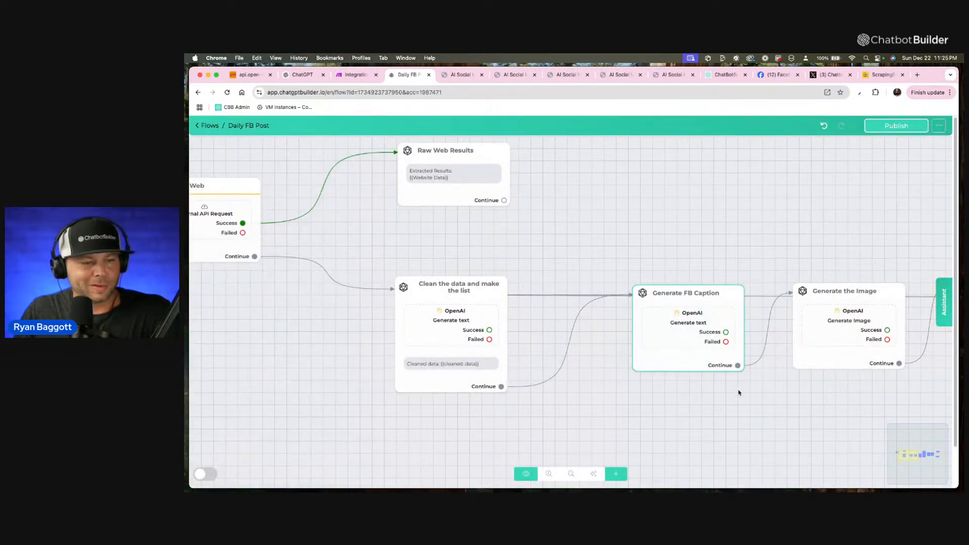
# Look over the blocks from Generate the Image through Choose to Publish and publish the updated Daily FB Post flow.
pyautogui.moveTo(737, 392); pyautogui.dragTo(570, 392)
pyautogui.moveTo(794, 398); pyautogui.dragTo(649, 388)
pyautogui.click(811, 263)
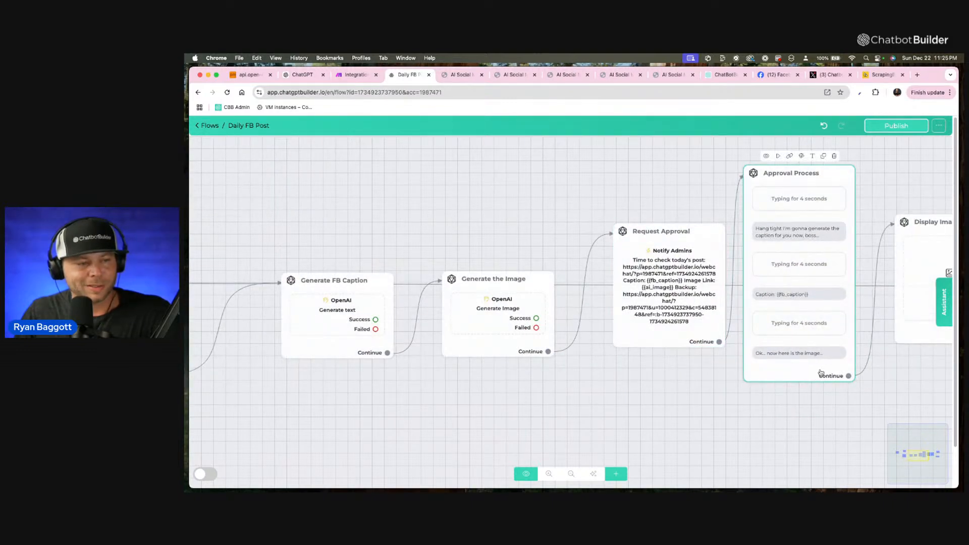
pyautogui.click(820, 396)
pyautogui.moveTo(819, 395); pyautogui.dragTo(643, 407)
pyautogui.moveTo(807, 364); pyautogui.dragTo(724, 380)
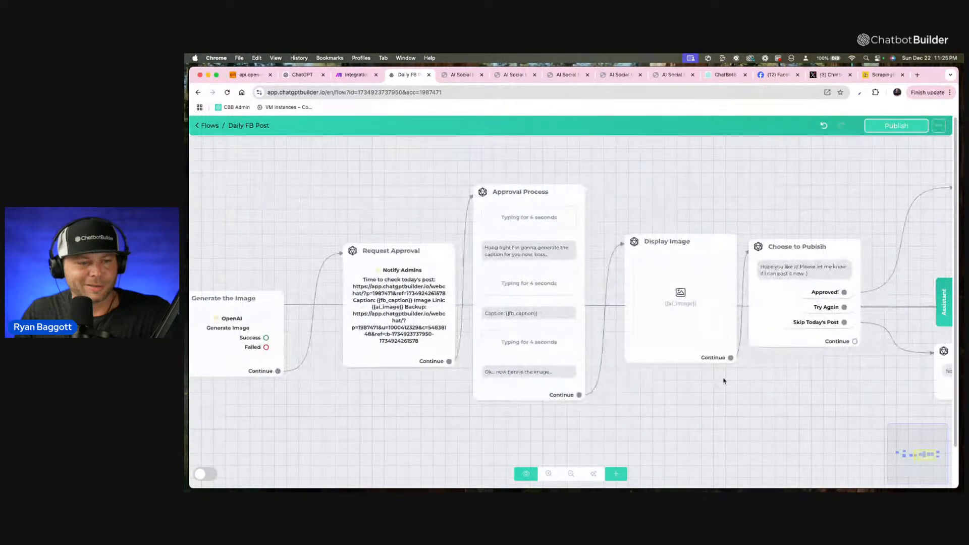
pyautogui.scroll(-1, 707, 388)
pyautogui.click(896, 126)
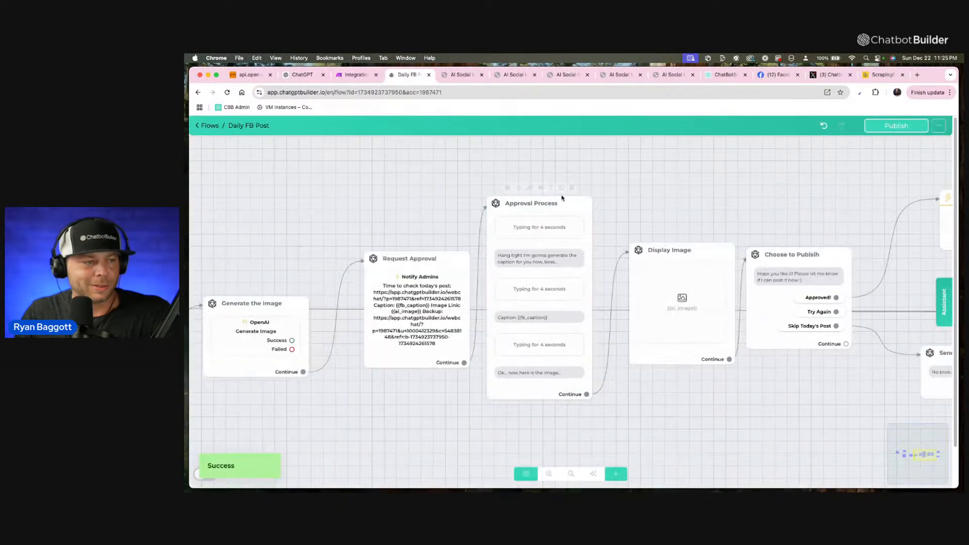
# Preview the flow from the Search Web block in Webchat and open the qz.com article link in the generated caption.
pyautogui.moveTo(333, 187); pyautogui.dragTo(768, 198)
pyautogui.moveTo(493, 198); pyautogui.dragTo(695, 183)
pyautogui.moveTo(311, 185)
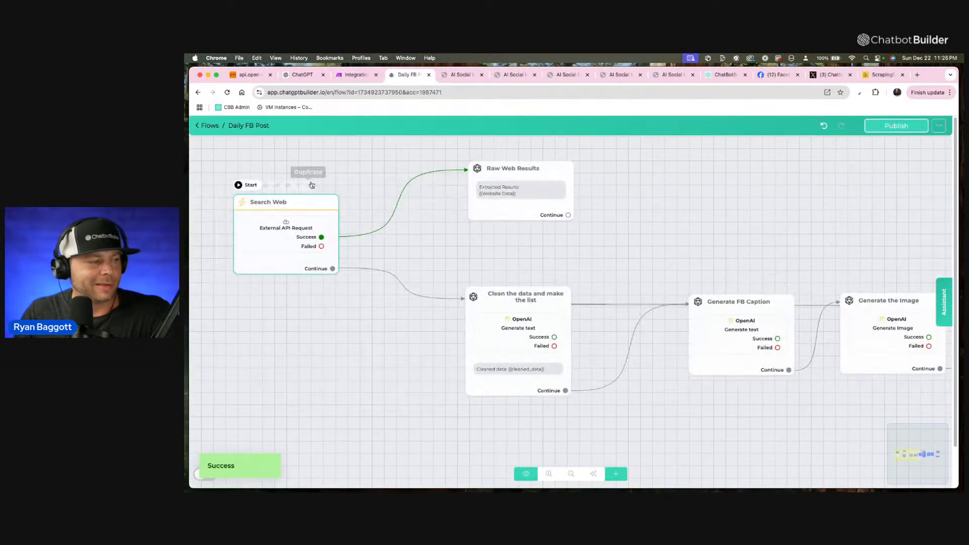
pyautogui.click(269, 187)
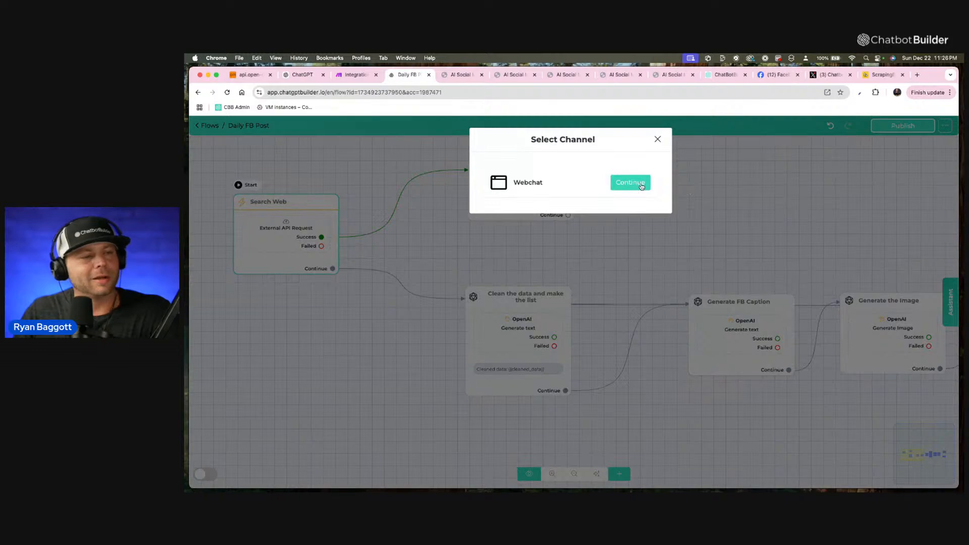
pyautogui.click(641, 185)
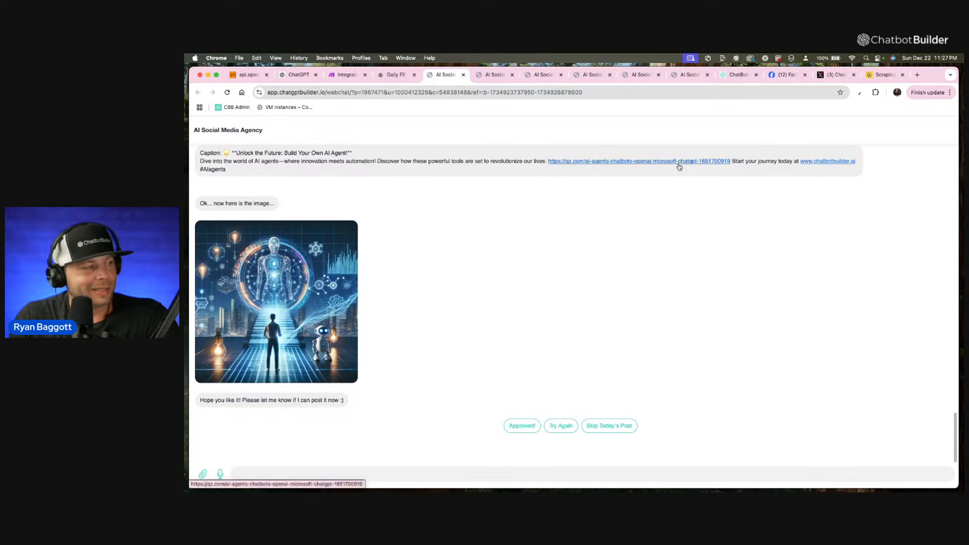
pyautogui.click(639, 163)
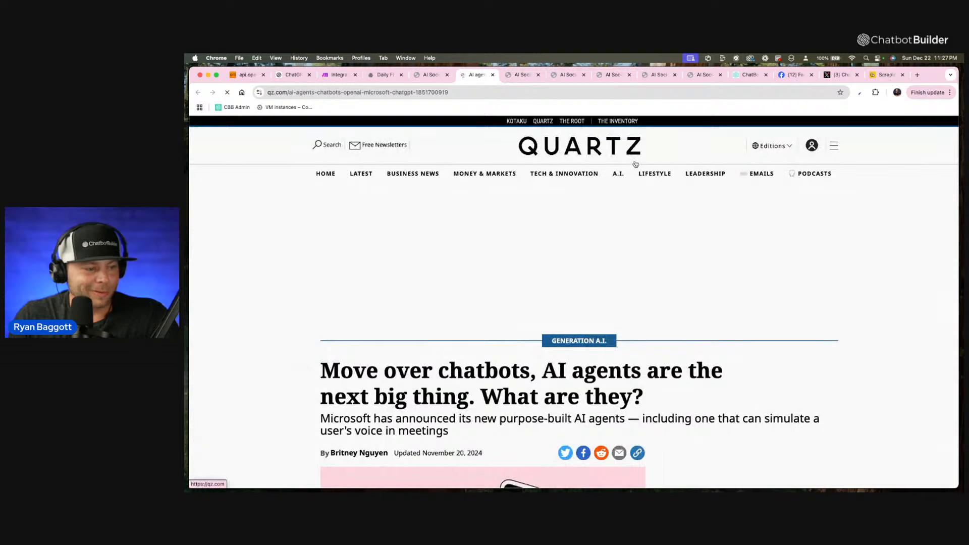